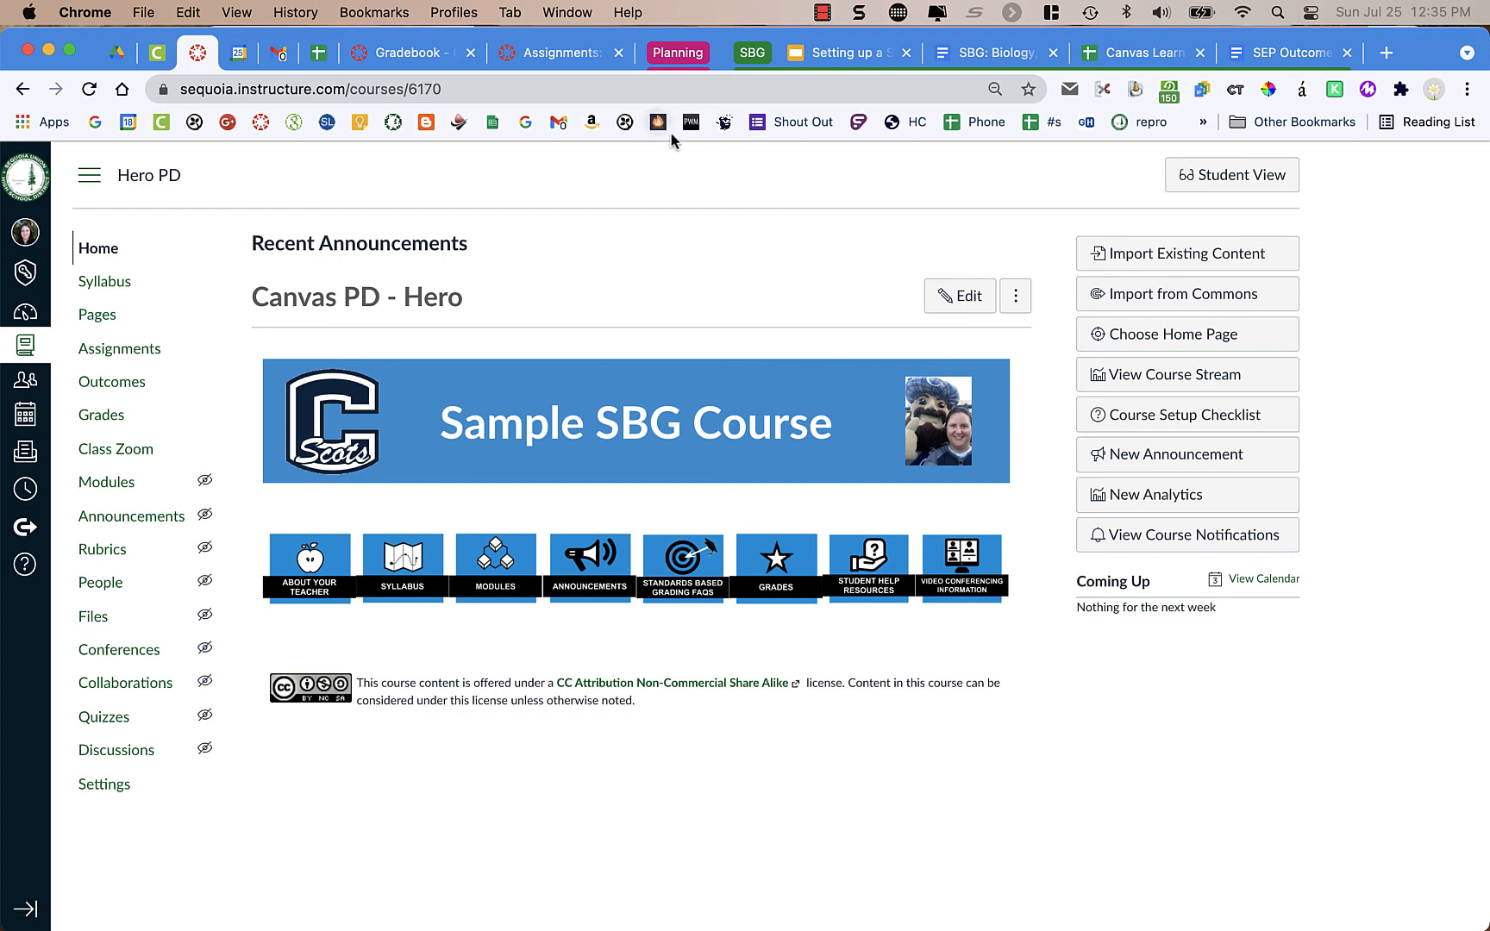
Step: Open the Learning Mastery gradebook for the Hero PD course and view the student's outcome results from 2.2 MODELS to 1.2 QUESTIONS
left_click(426, 58)
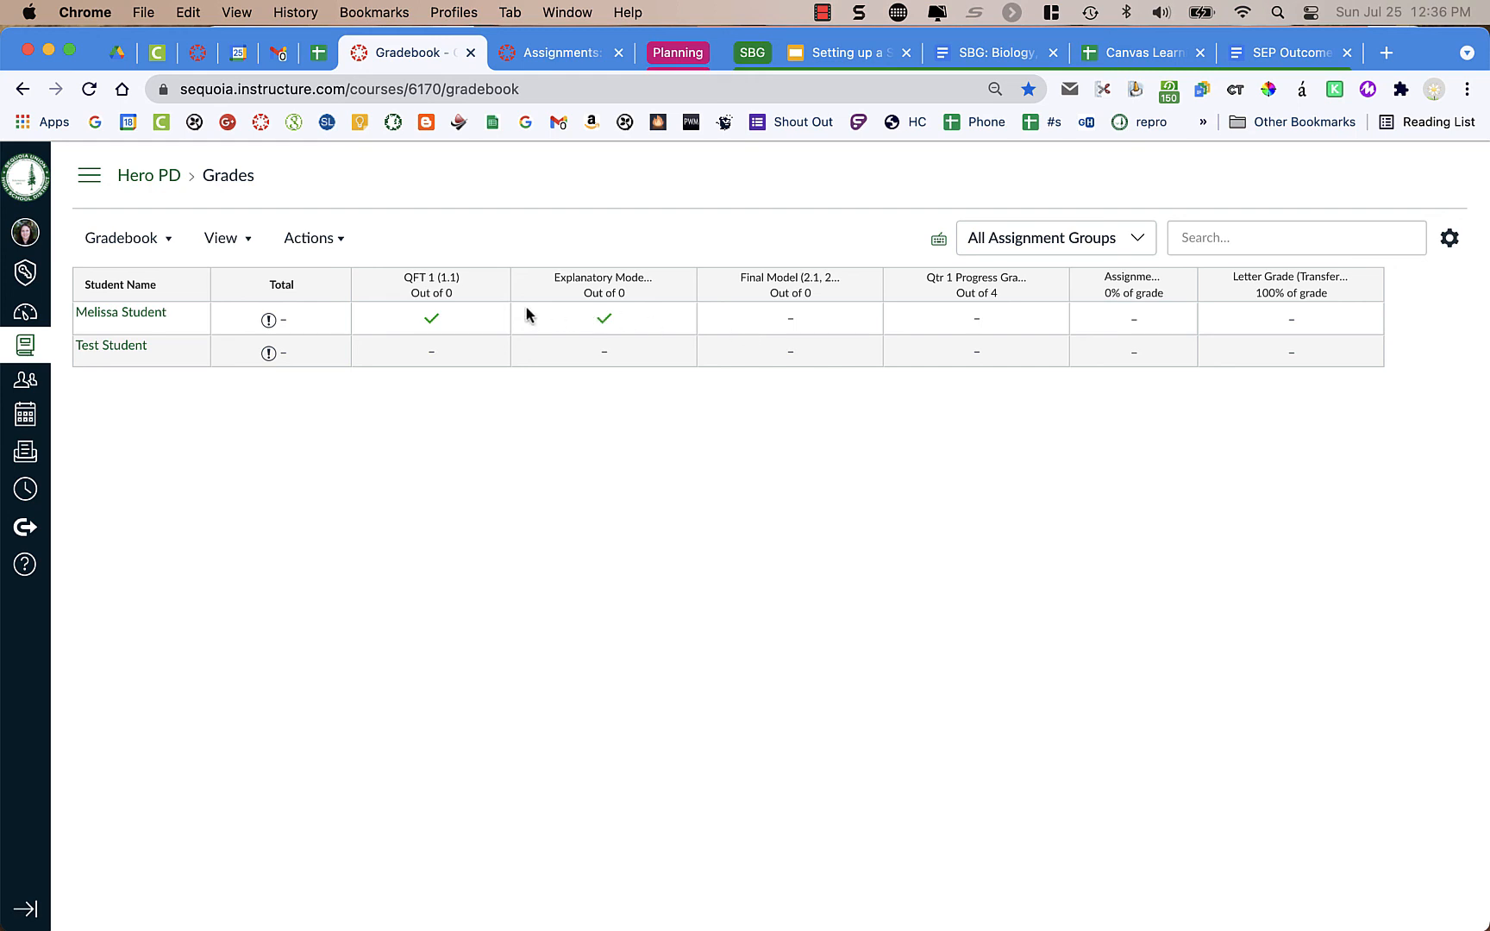
left_click(166, 243)
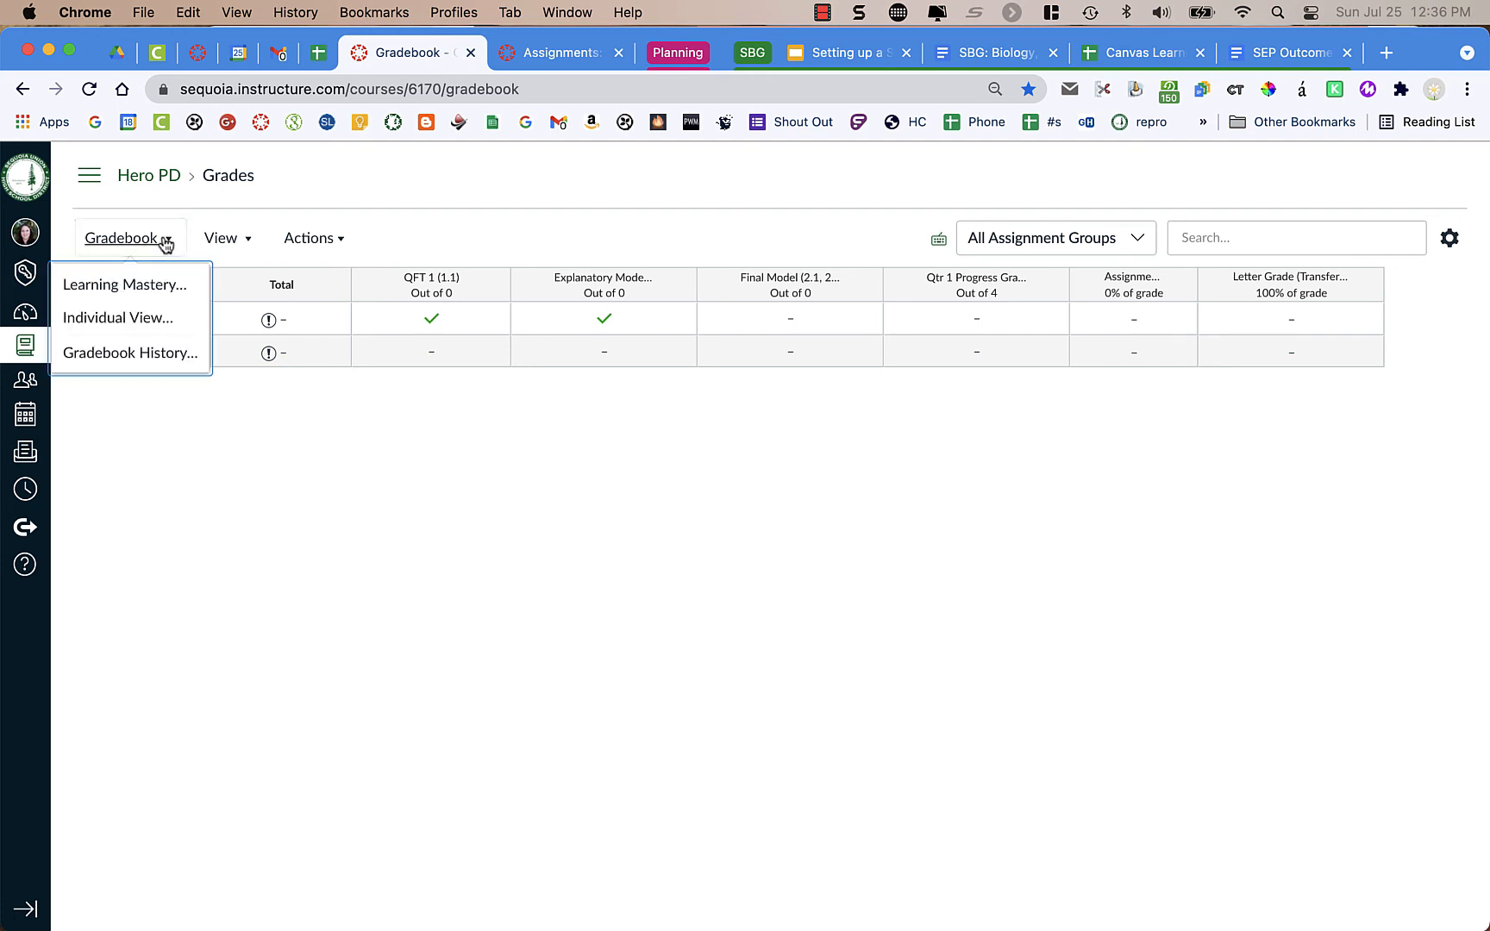
left_click(178, 293)
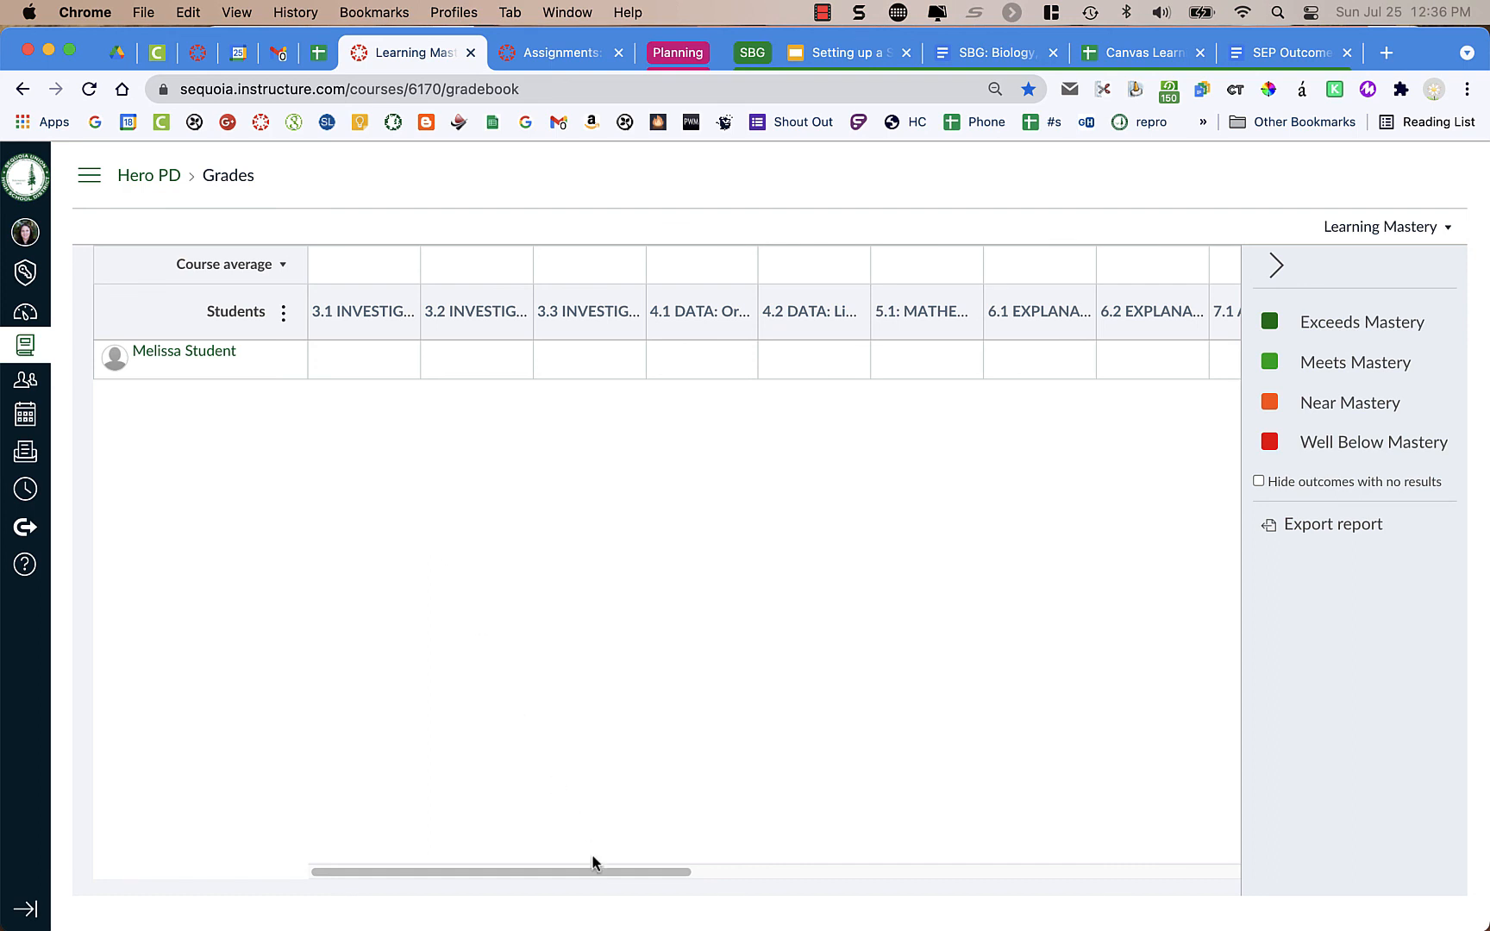
left_click_drag(601, 870, 1157, 870)
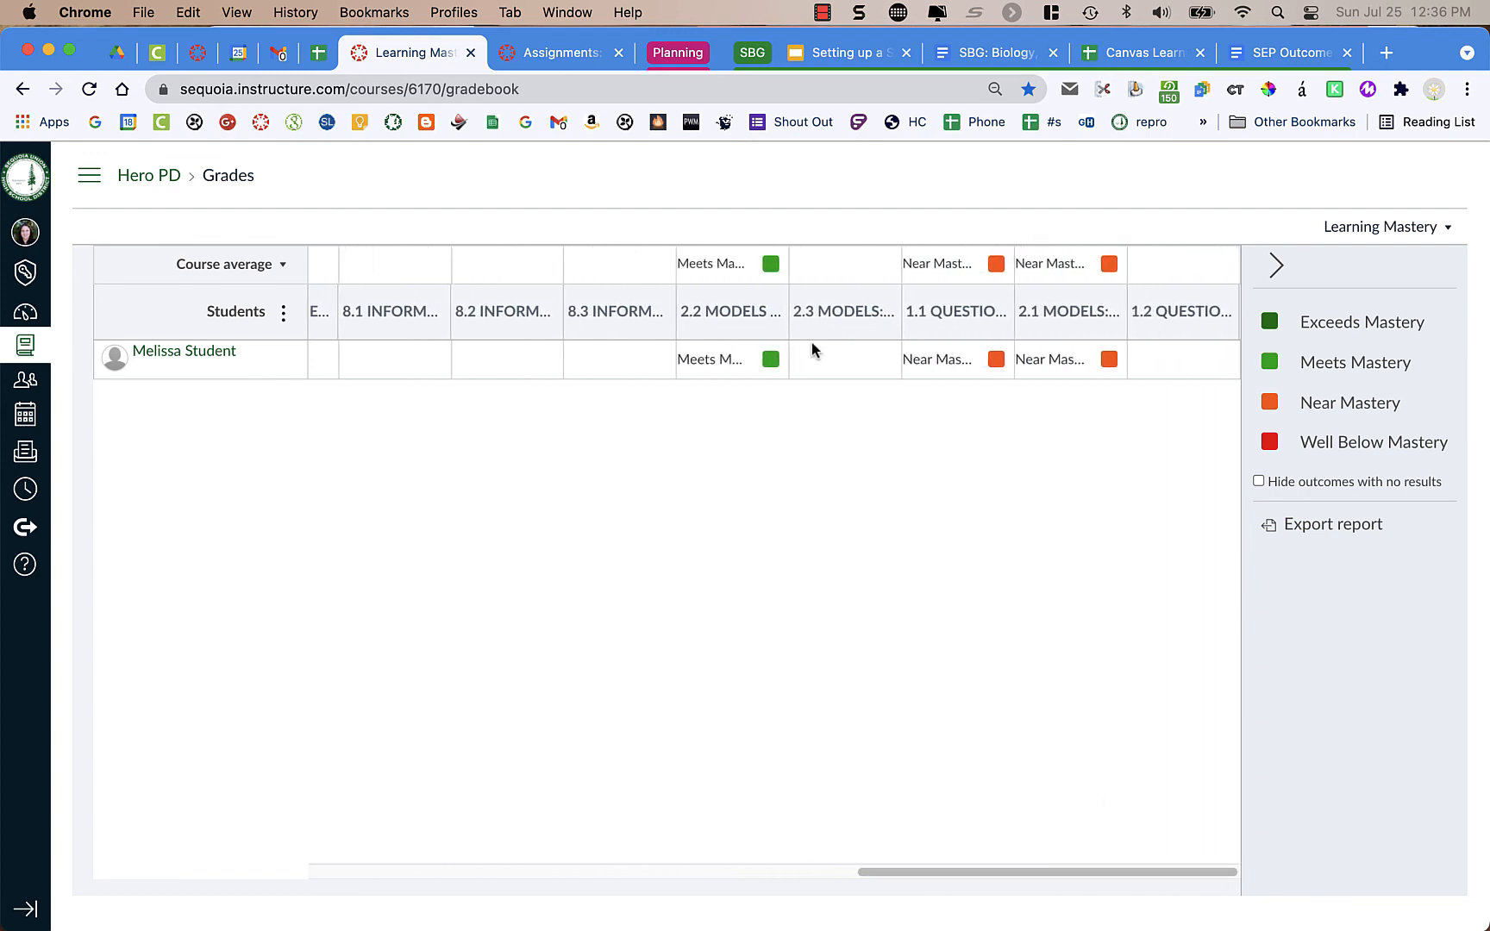
mouse_move(780, 332)
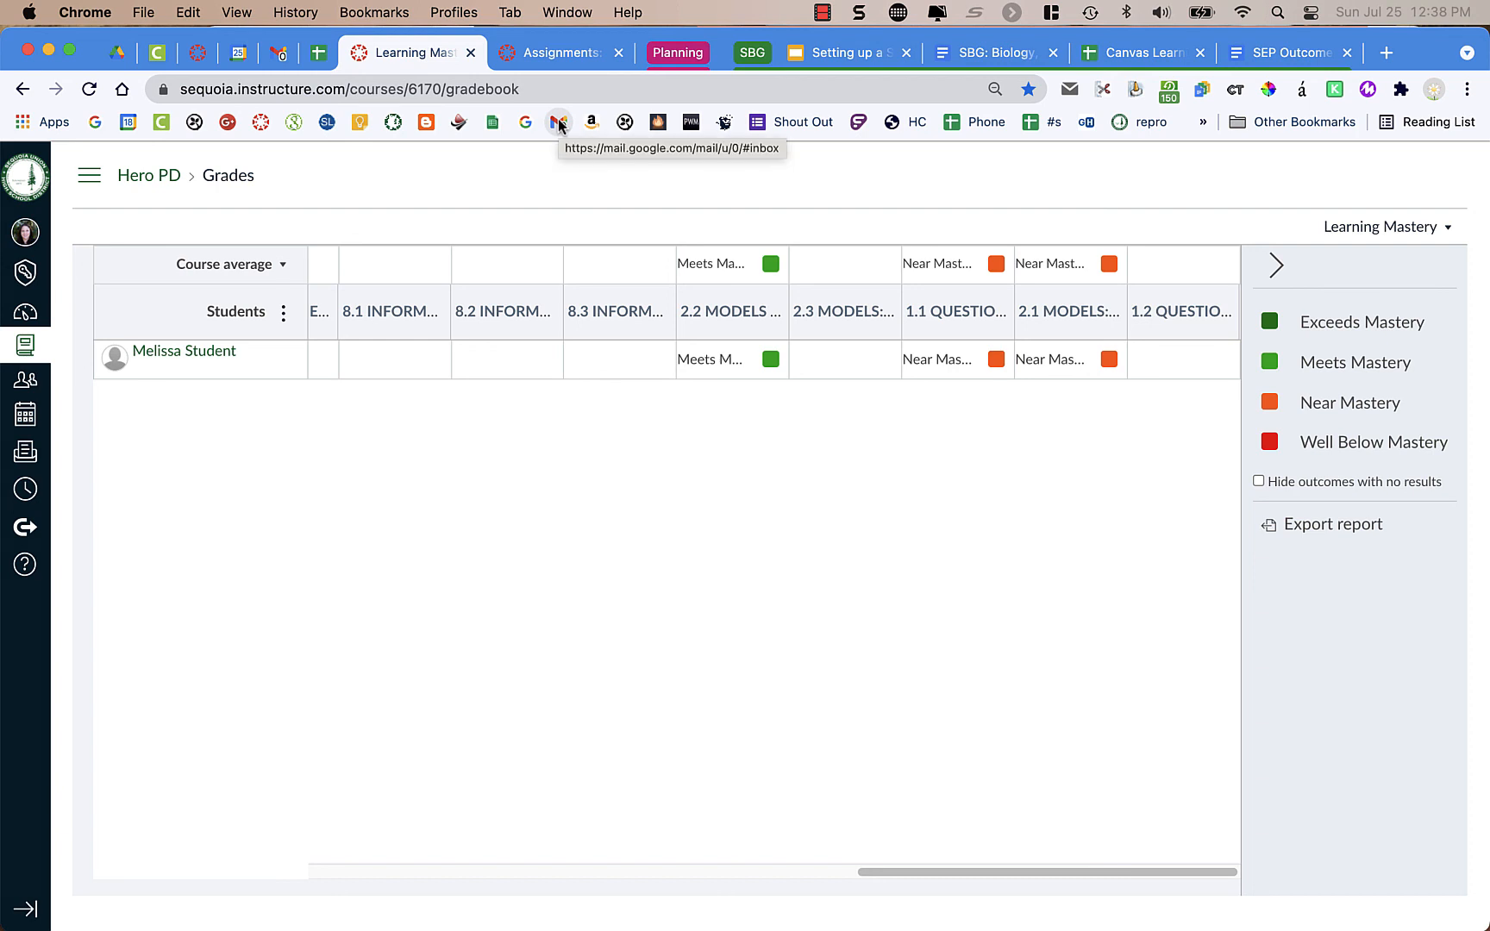
Step: Switch to the course's Assignments page to view the assignment groups and their weights
left_click(539, 62)
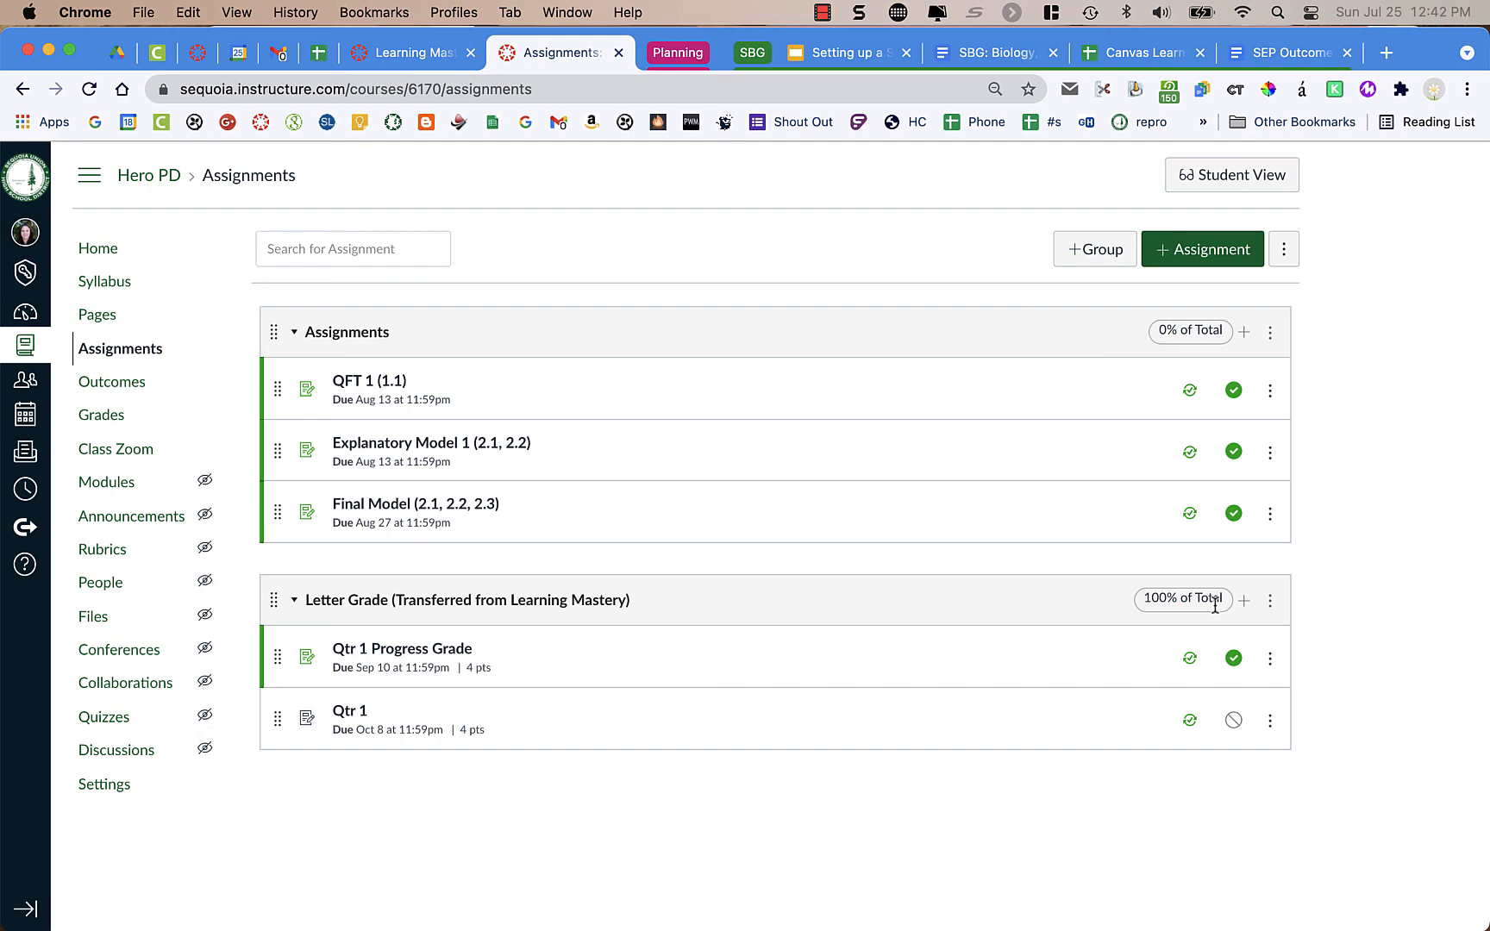
left_click(822, 13)
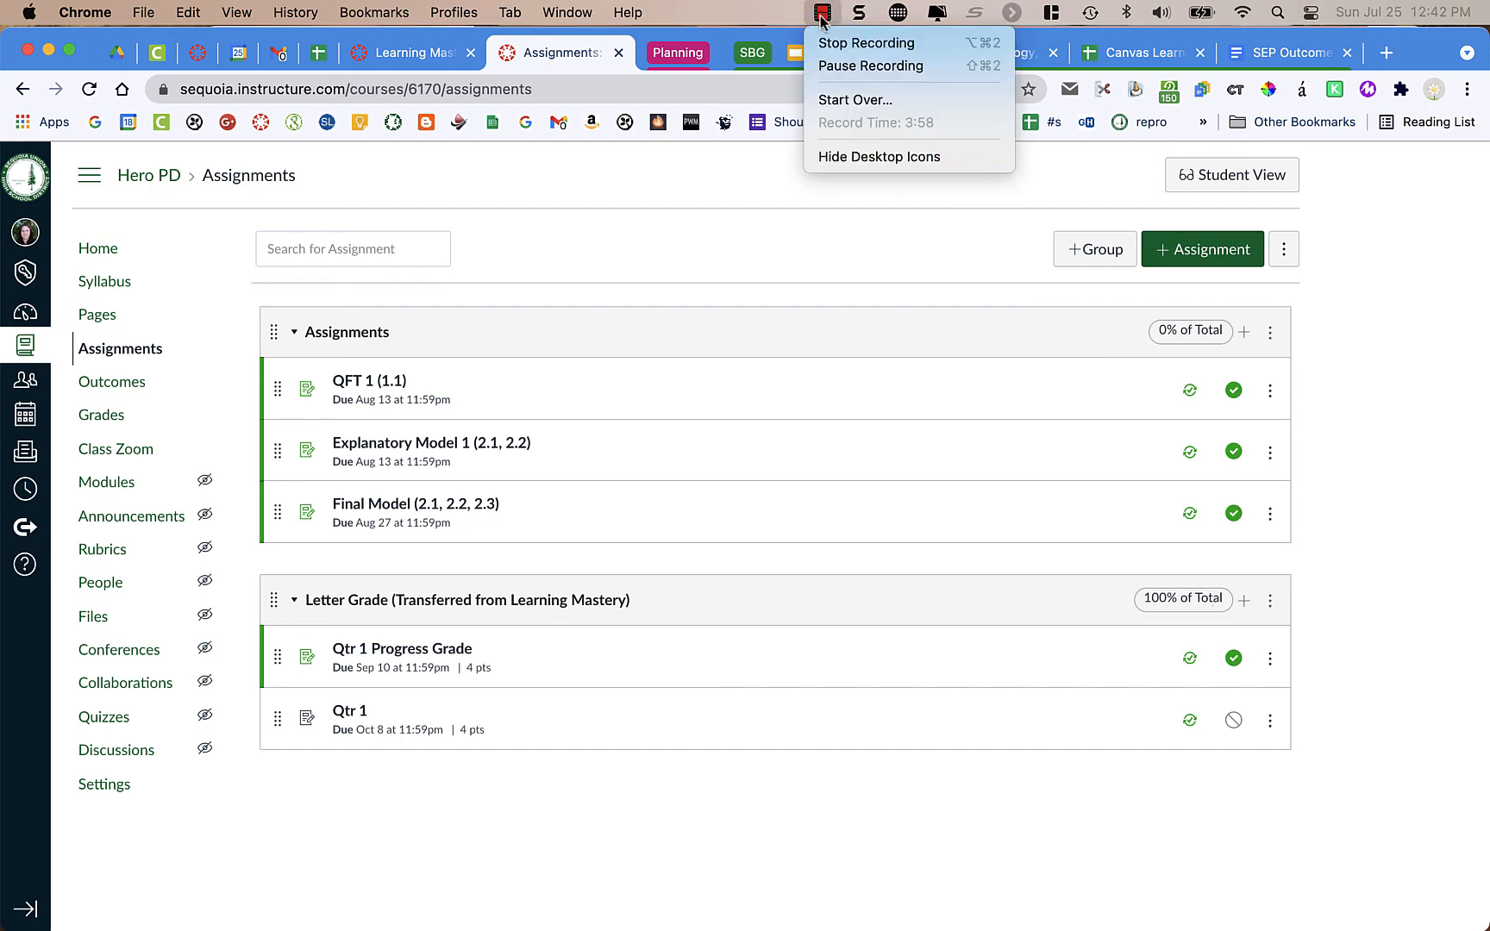
left_click(832, 43)
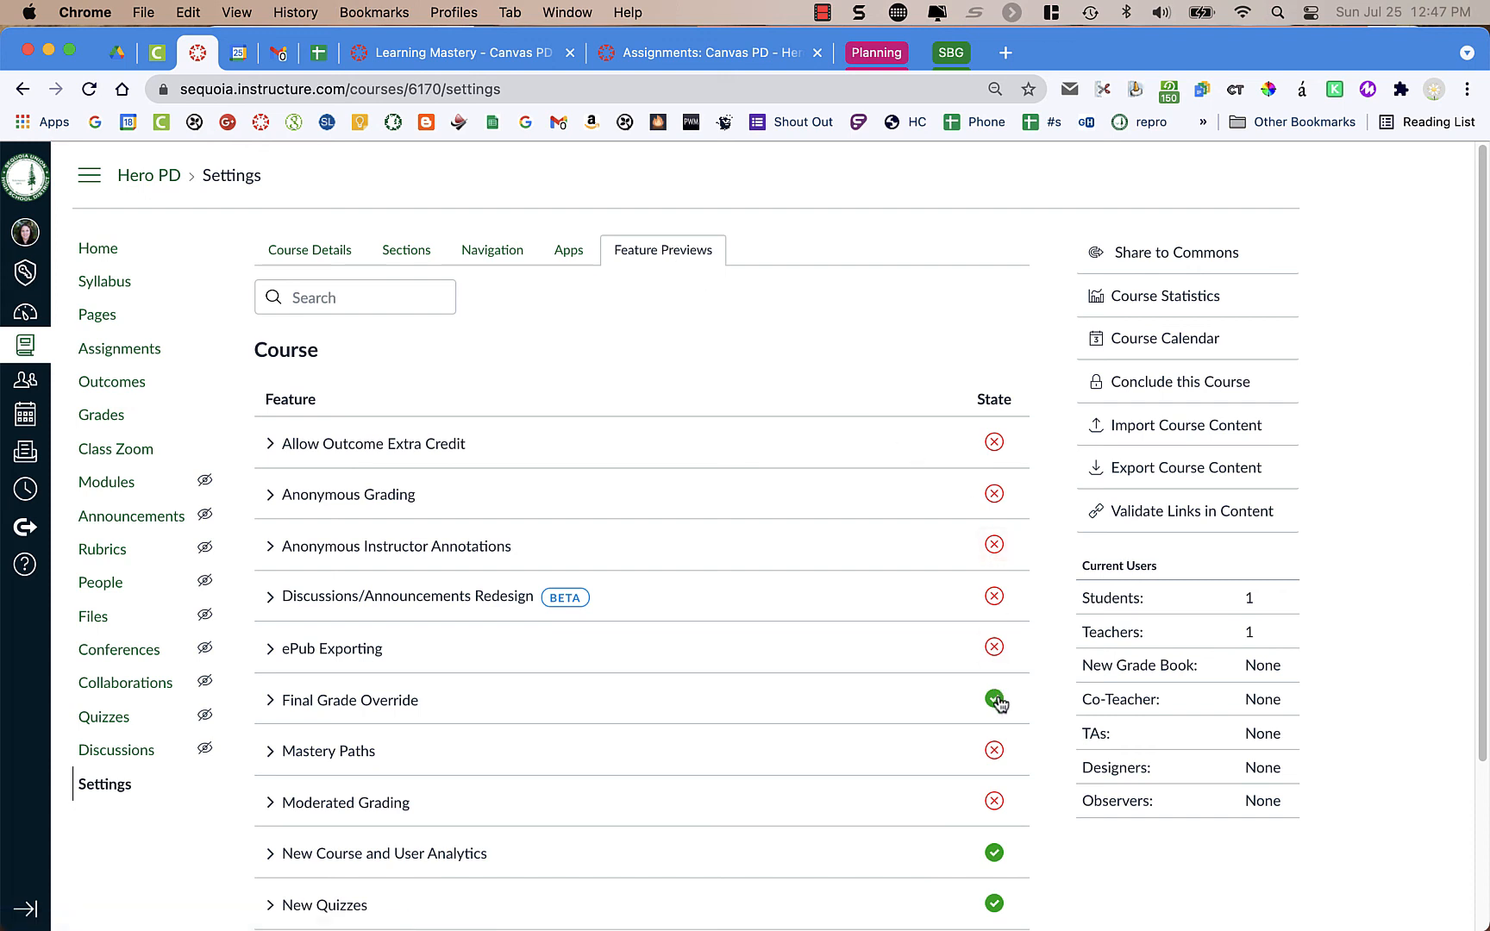
Step: Review the states of the course's feature previews, including Final Grade Override
scroll(998, 704, "down", 5)
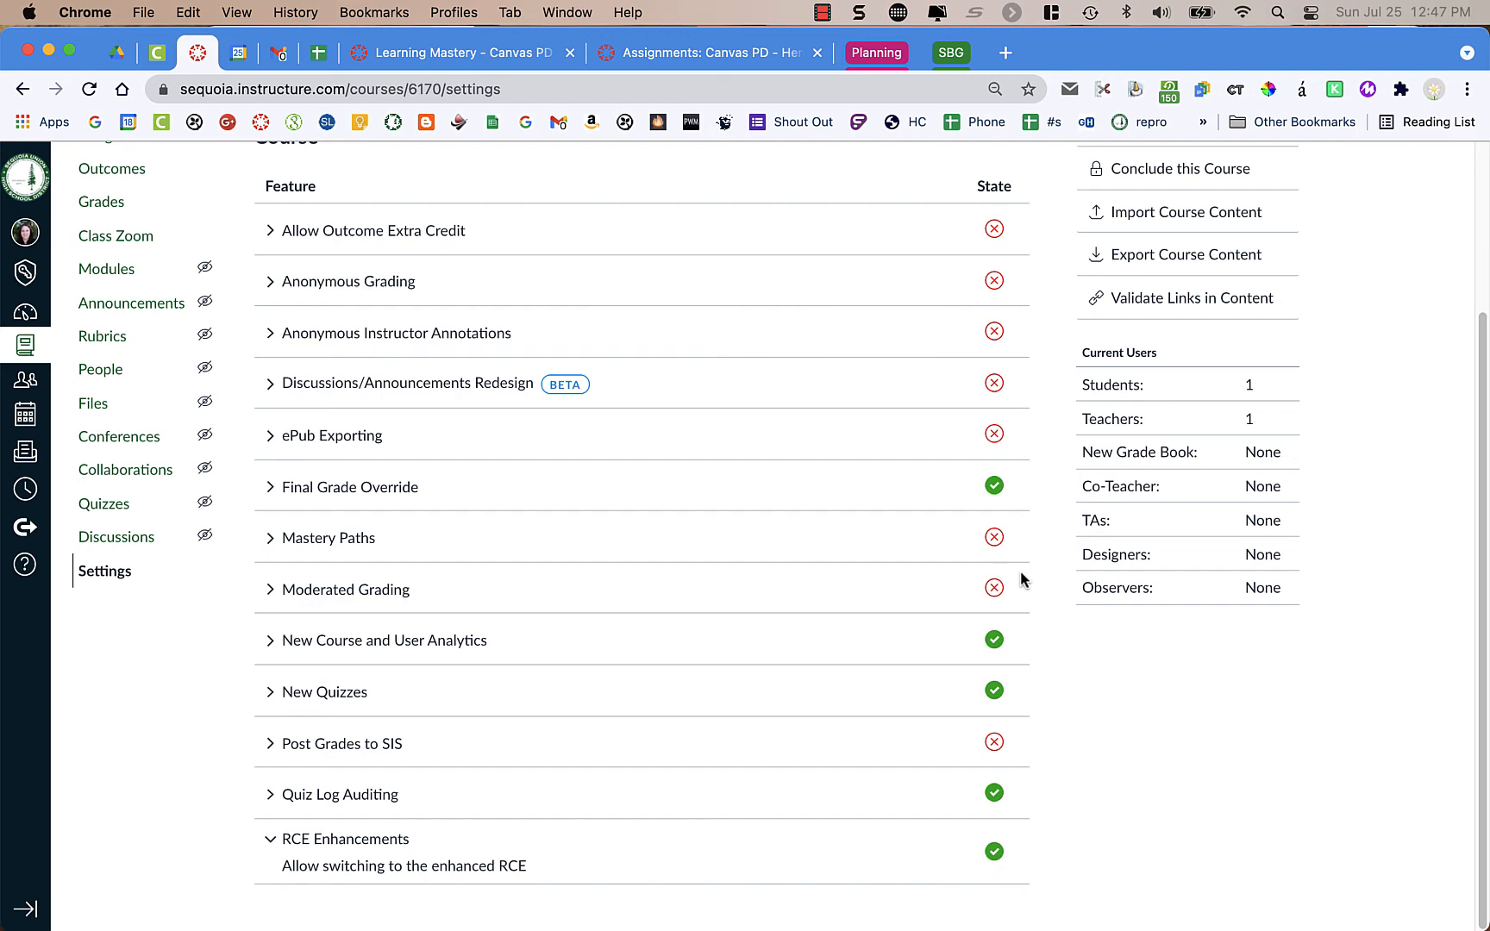
scroll(1023, 579, "up", 3)
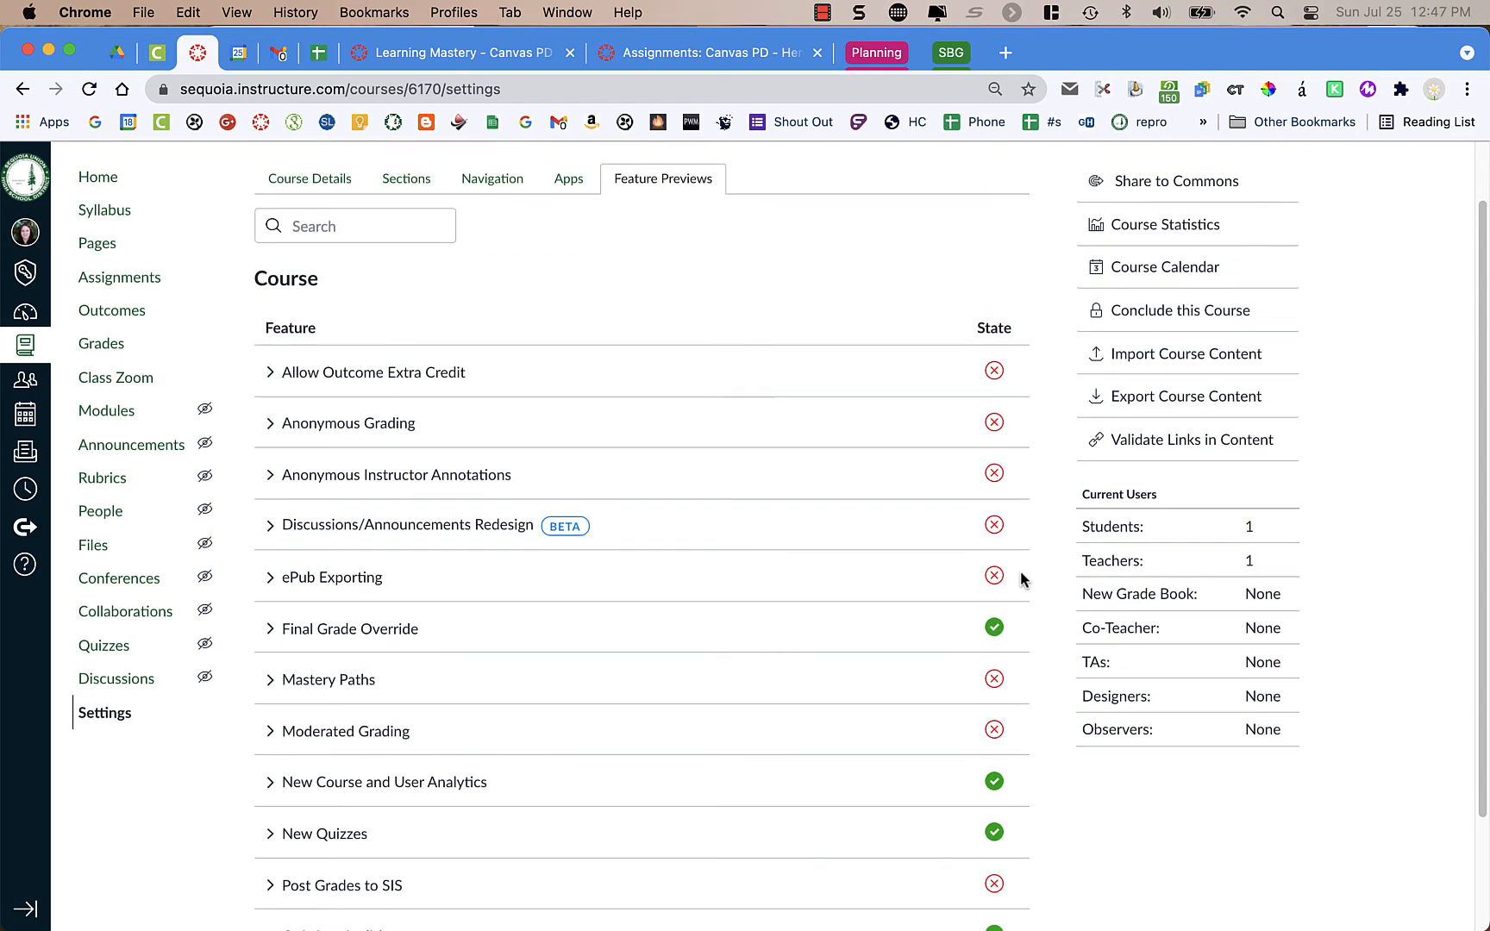
scroll(647, 361, "up", 1)
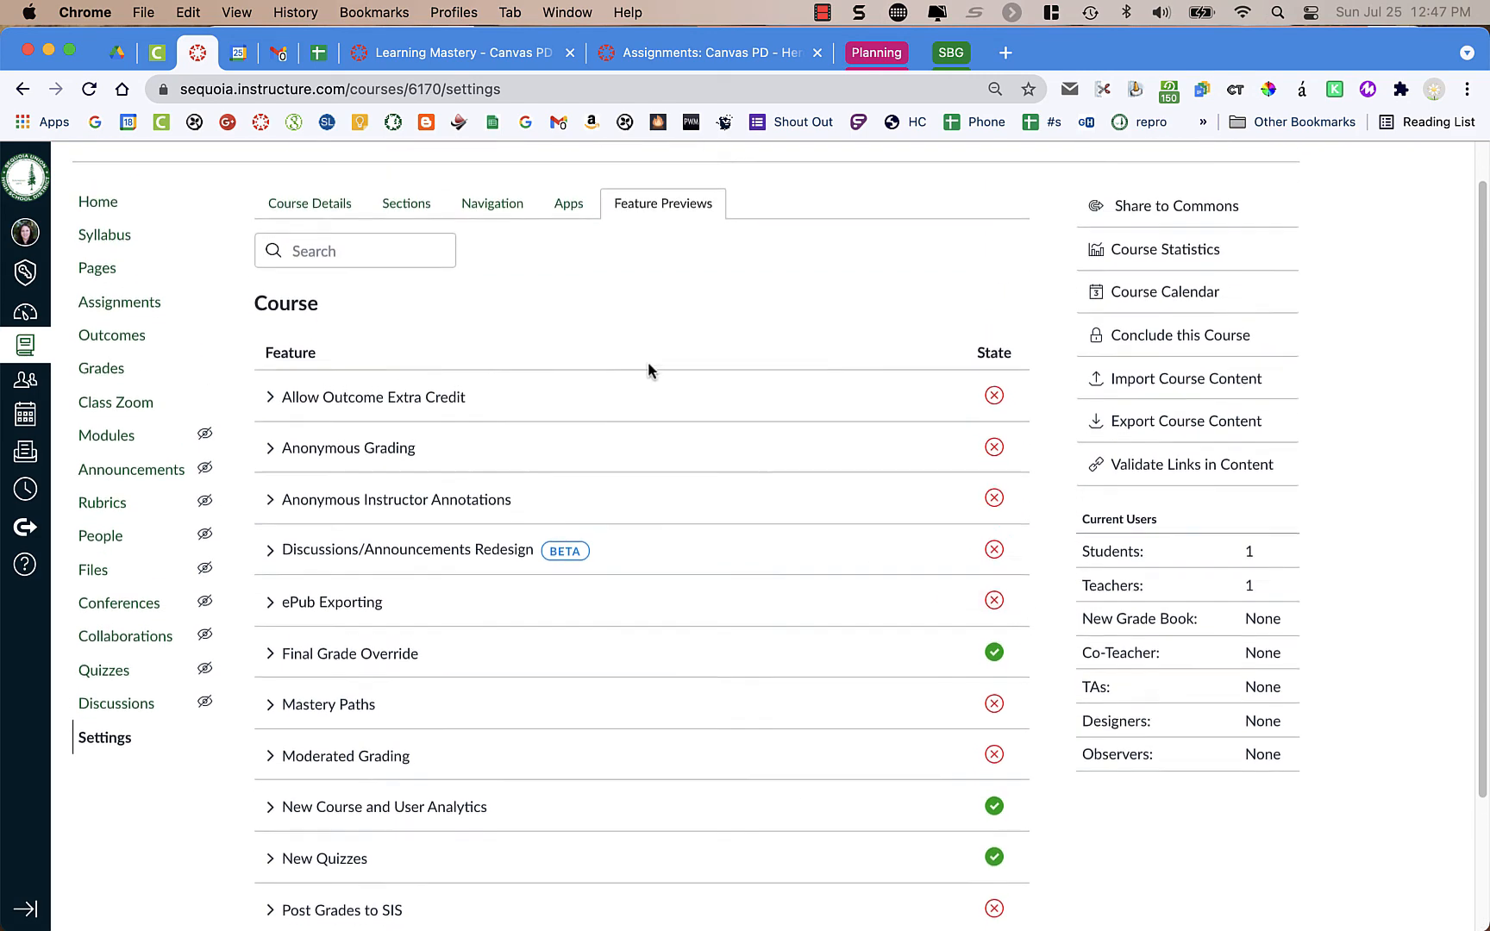
Step: View the course grading scheme from the Course Details settings and close it
left_click(340, 215)
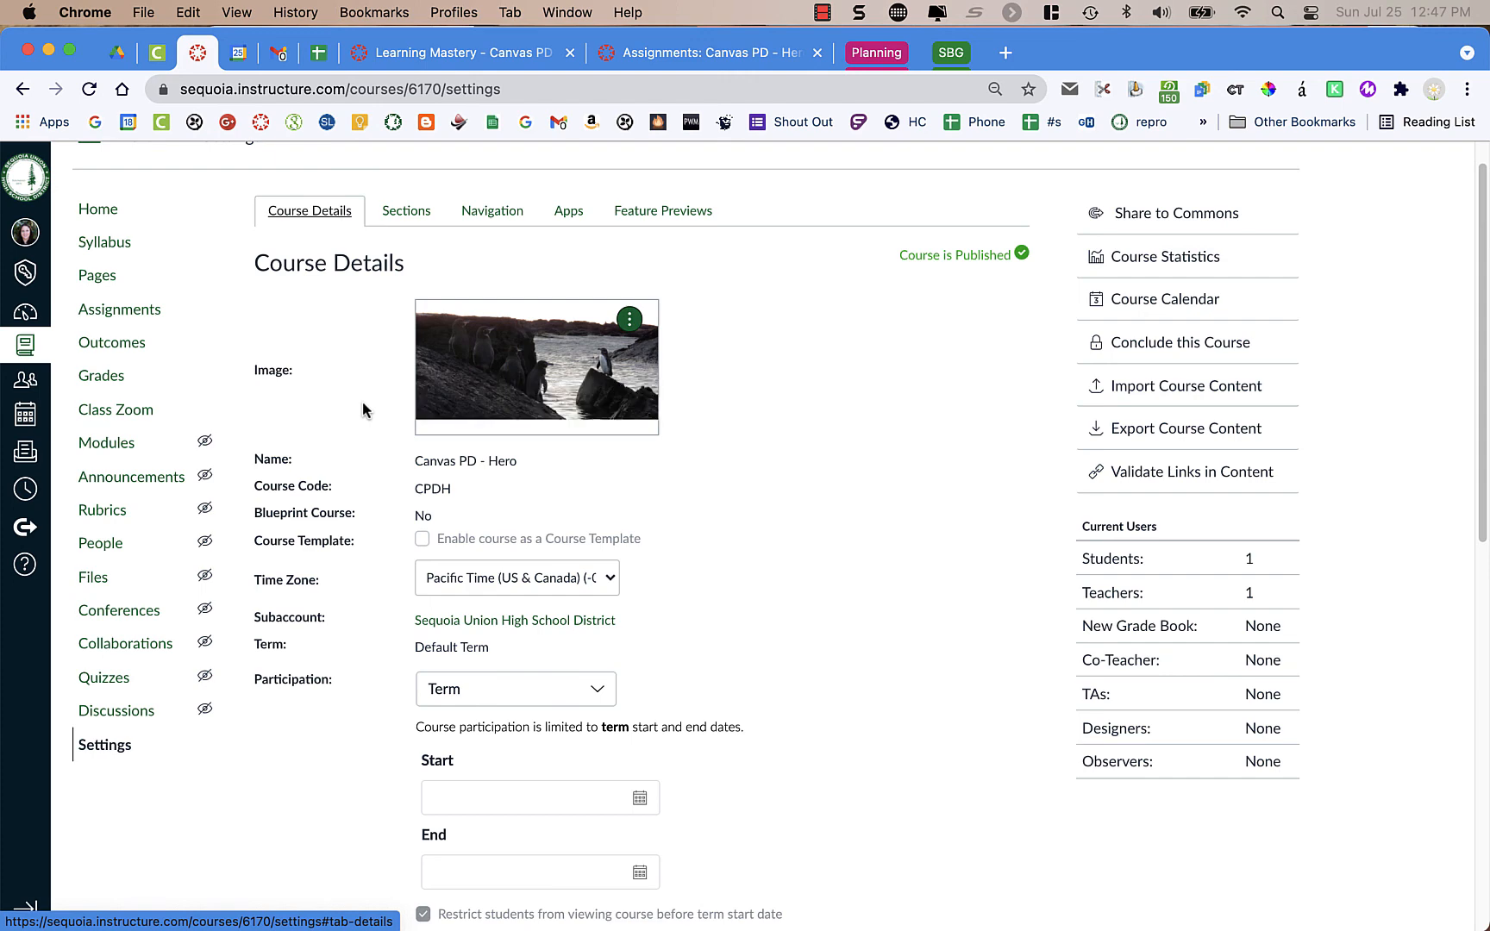
scroll(362, 410, "down", 6)
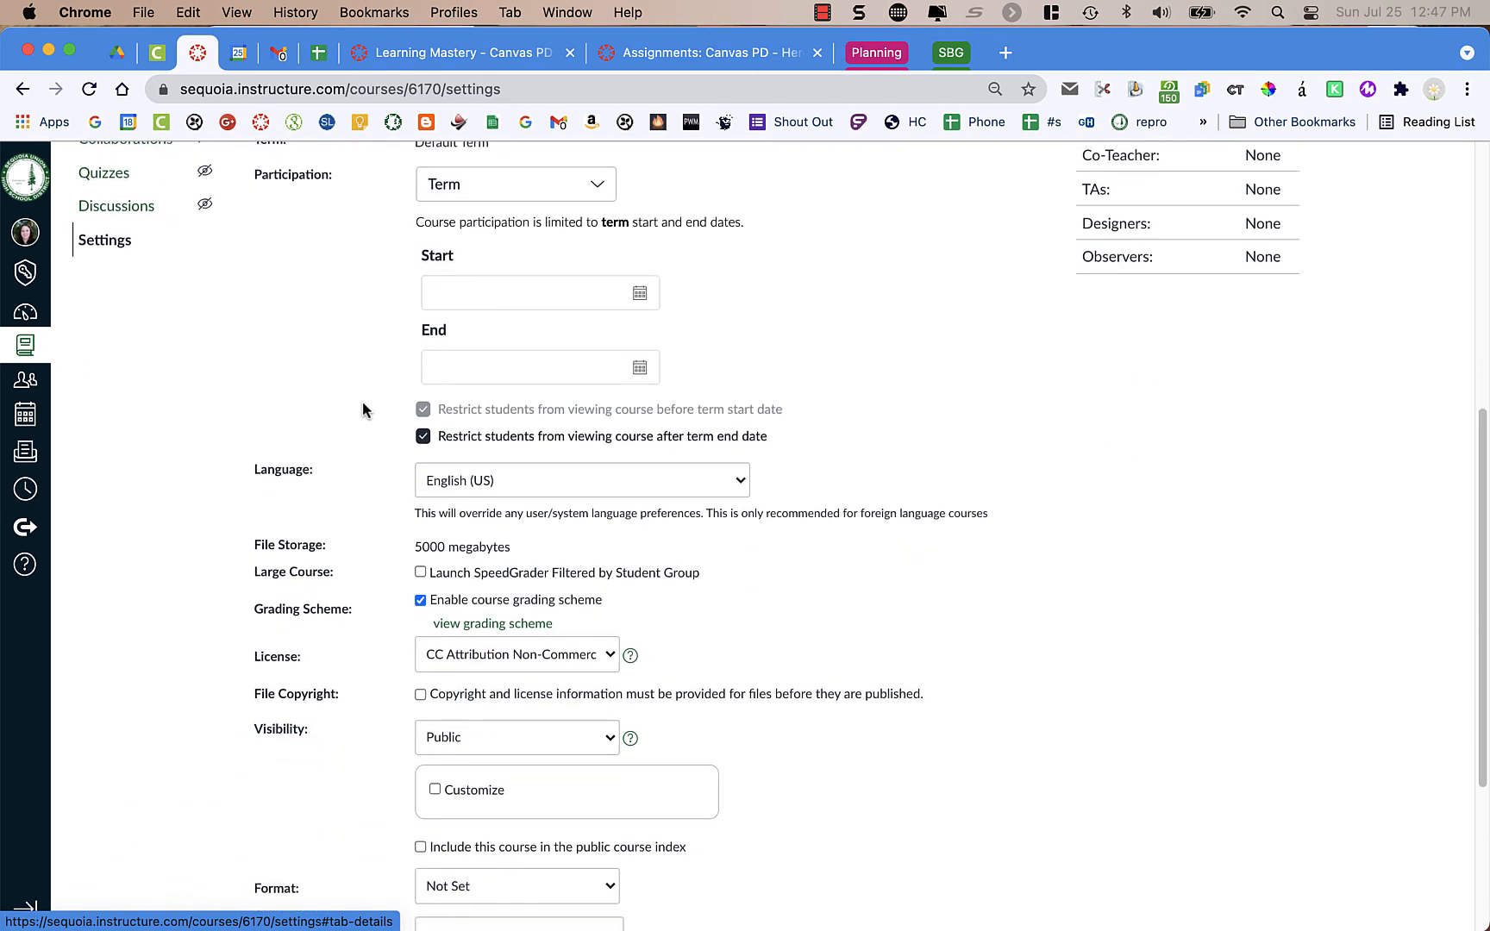
scroll(362, 410, "down", 4)
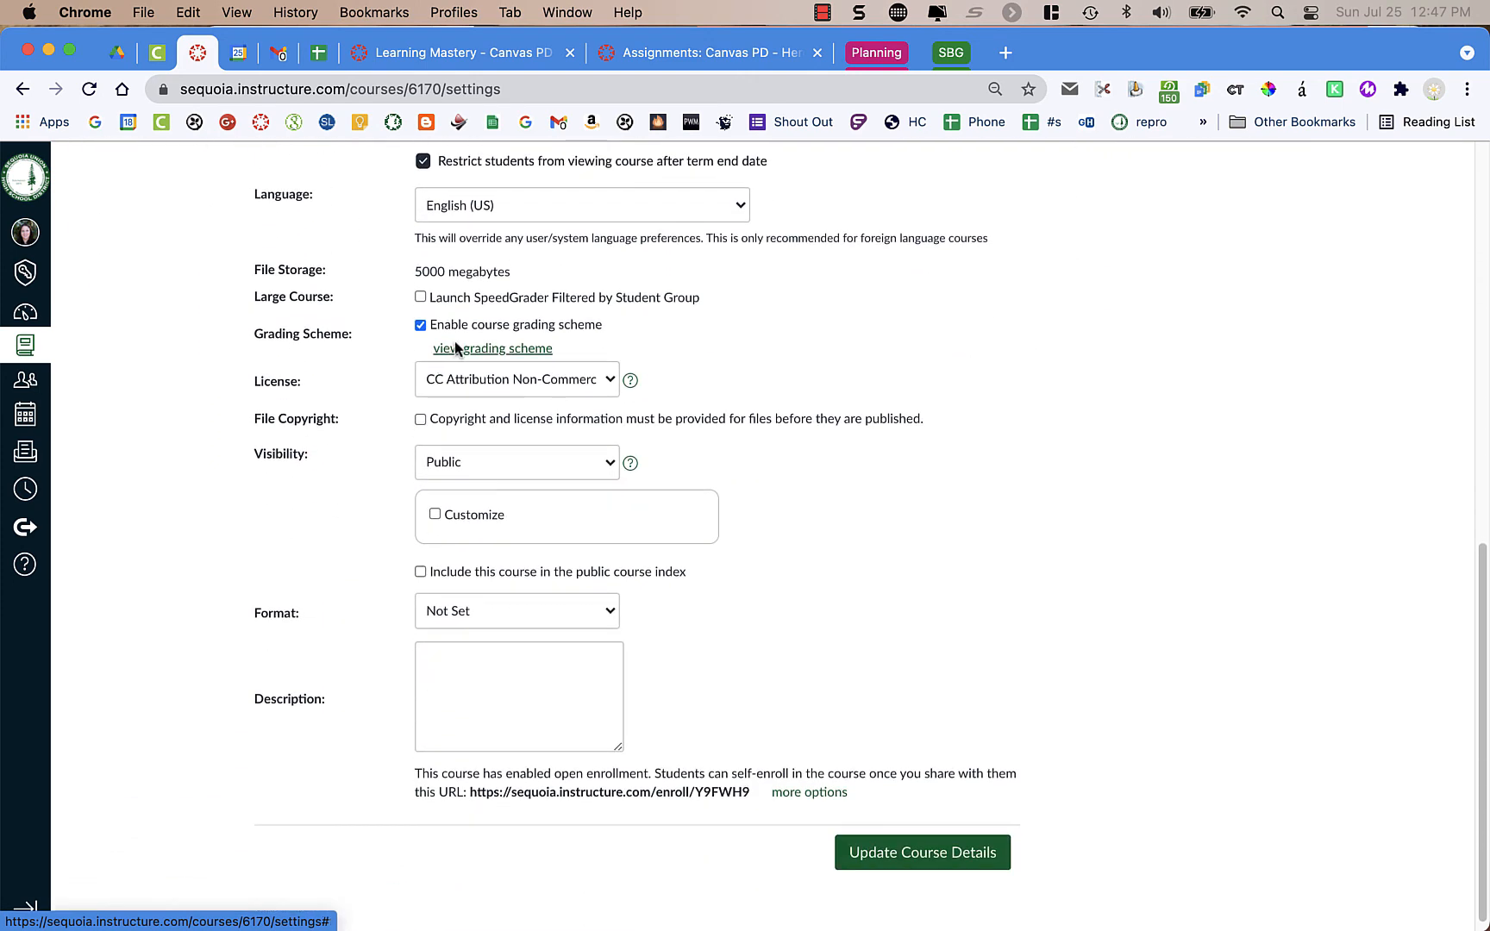
left_click(533, 349)
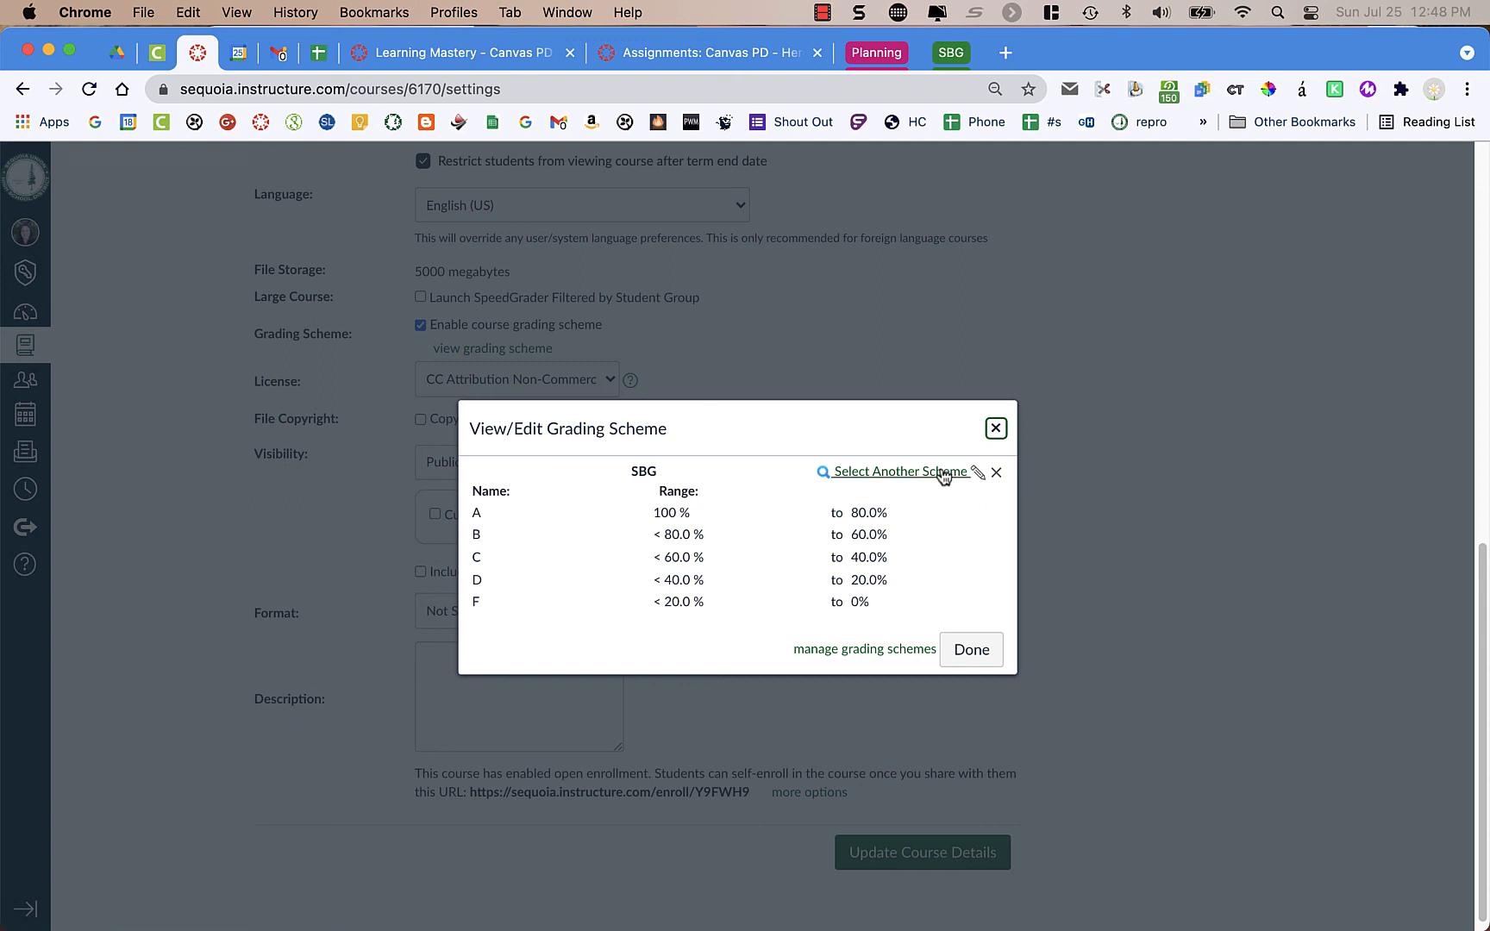
left_click(996, 428)
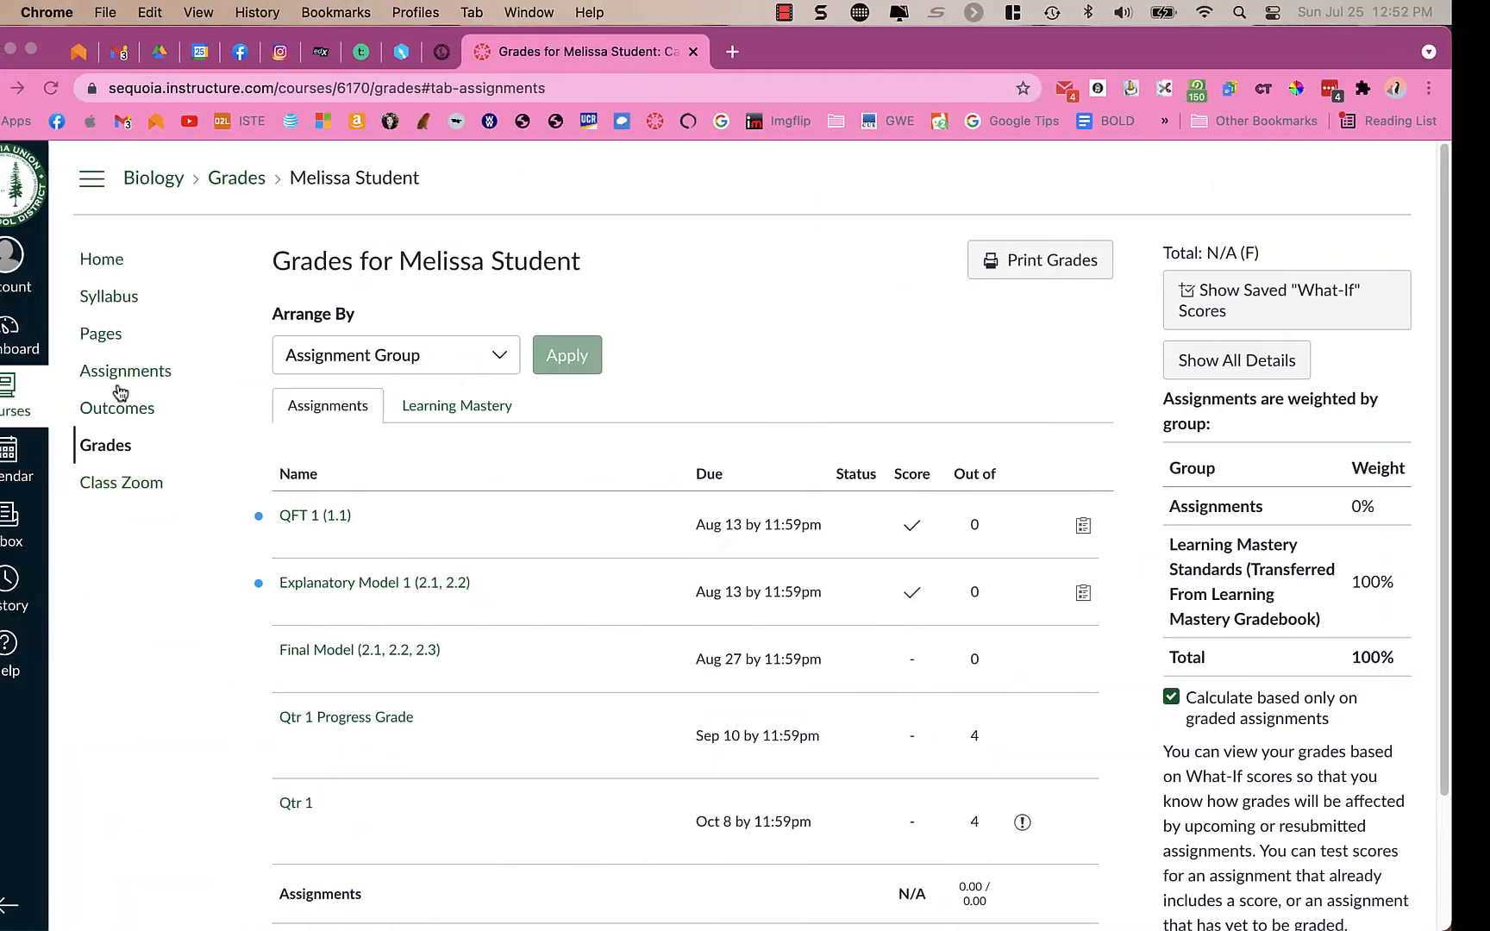
Step: Open the Biology course's Outcomes page in the student account and look through outcome 1.1 QUESTIONS
left_click(149, 422)
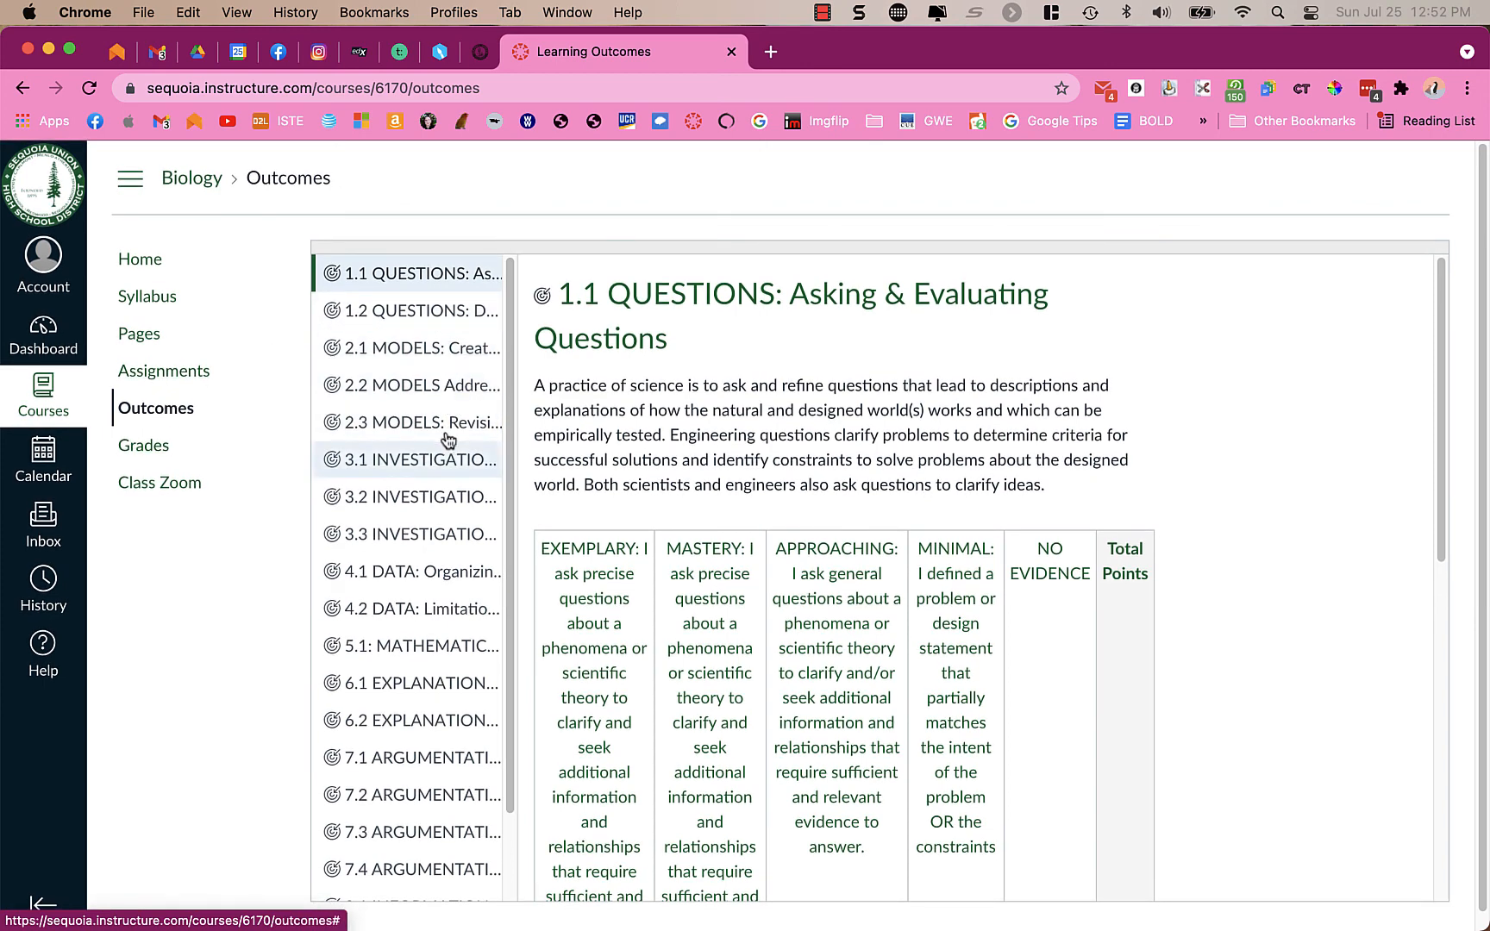
scroll(450, 606, "down", 2)
scroll(450, 606, "up", 2)
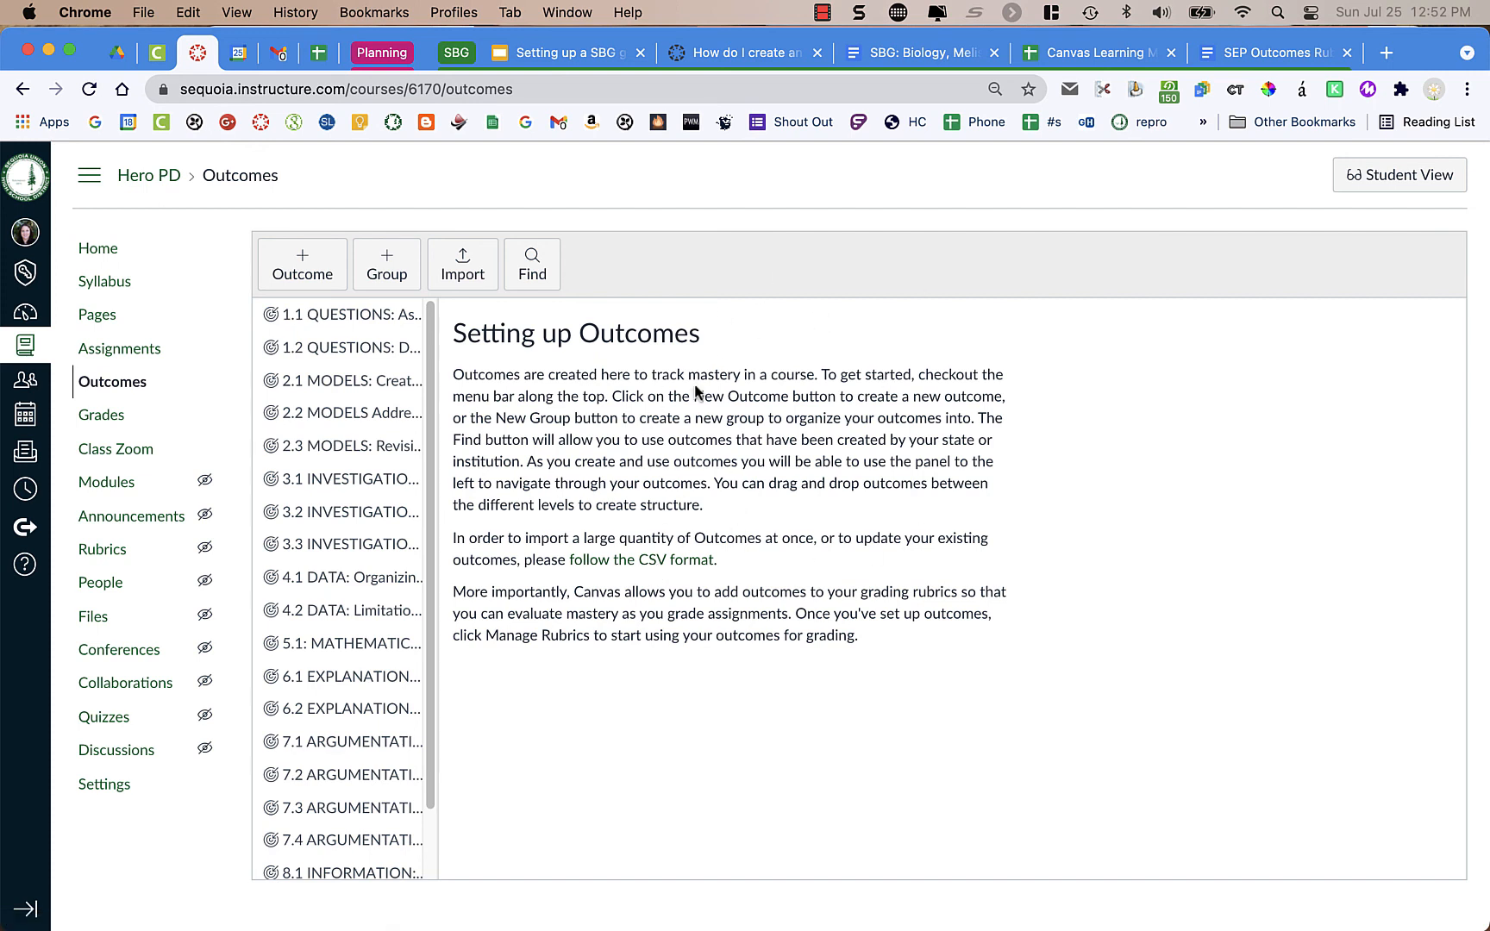
Step: Switch to the Canvas Learning Mastery Outcomes Template spreadsheet and examine the outcome titles and Exceeds Expectations rating cells in the outcomes template sheet
left_click(1113, 50)
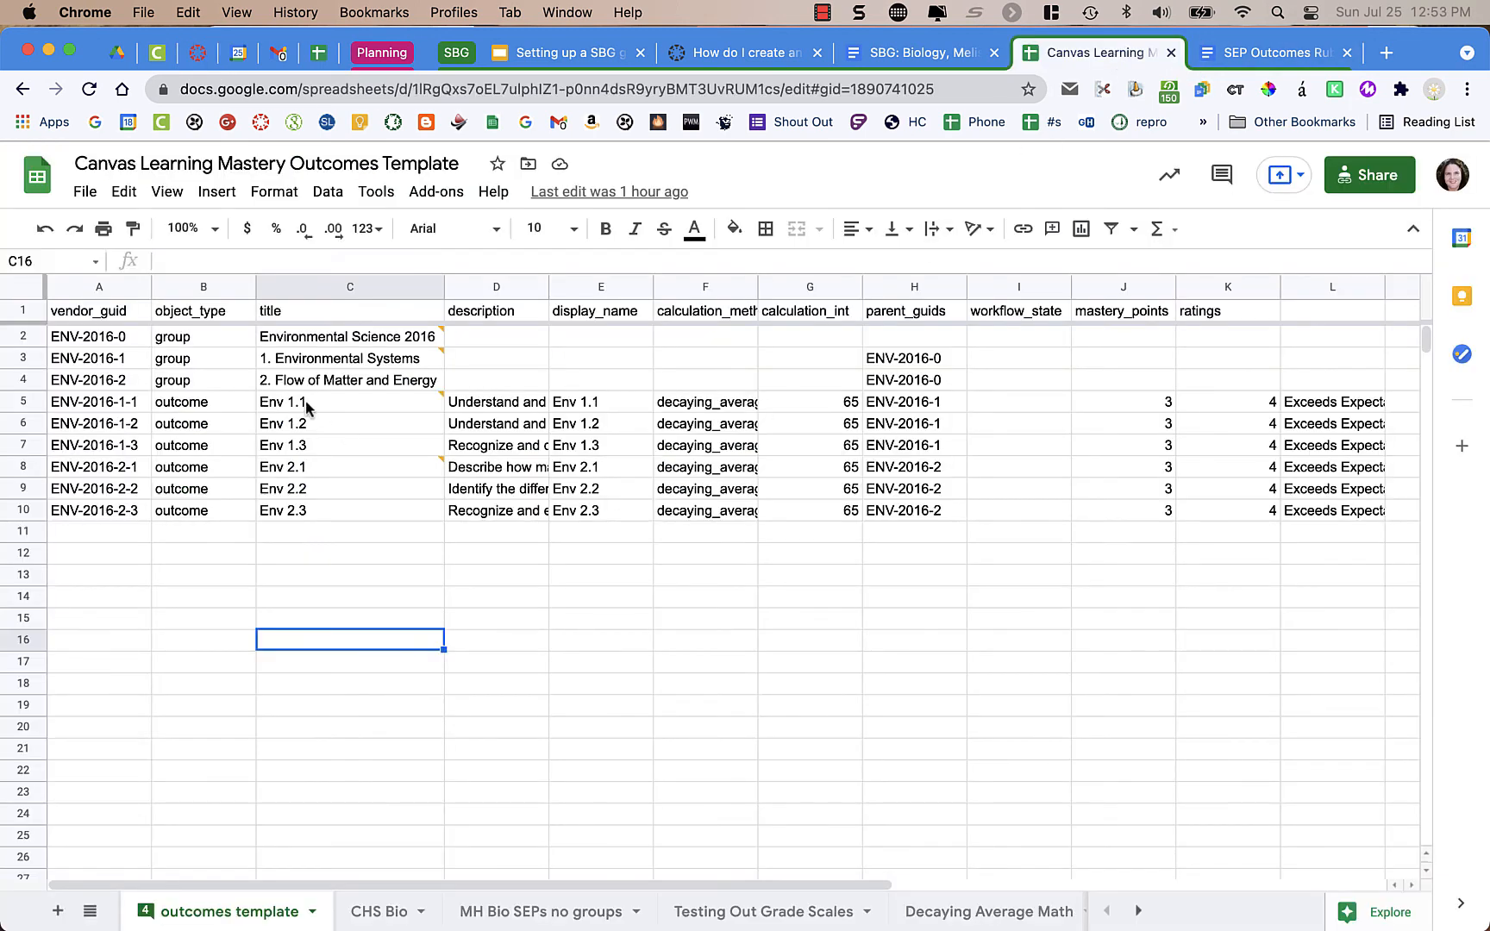
mouse_move(306, 404)
mouse_move(440, 333)
scroll(910, 461, "right", 6)
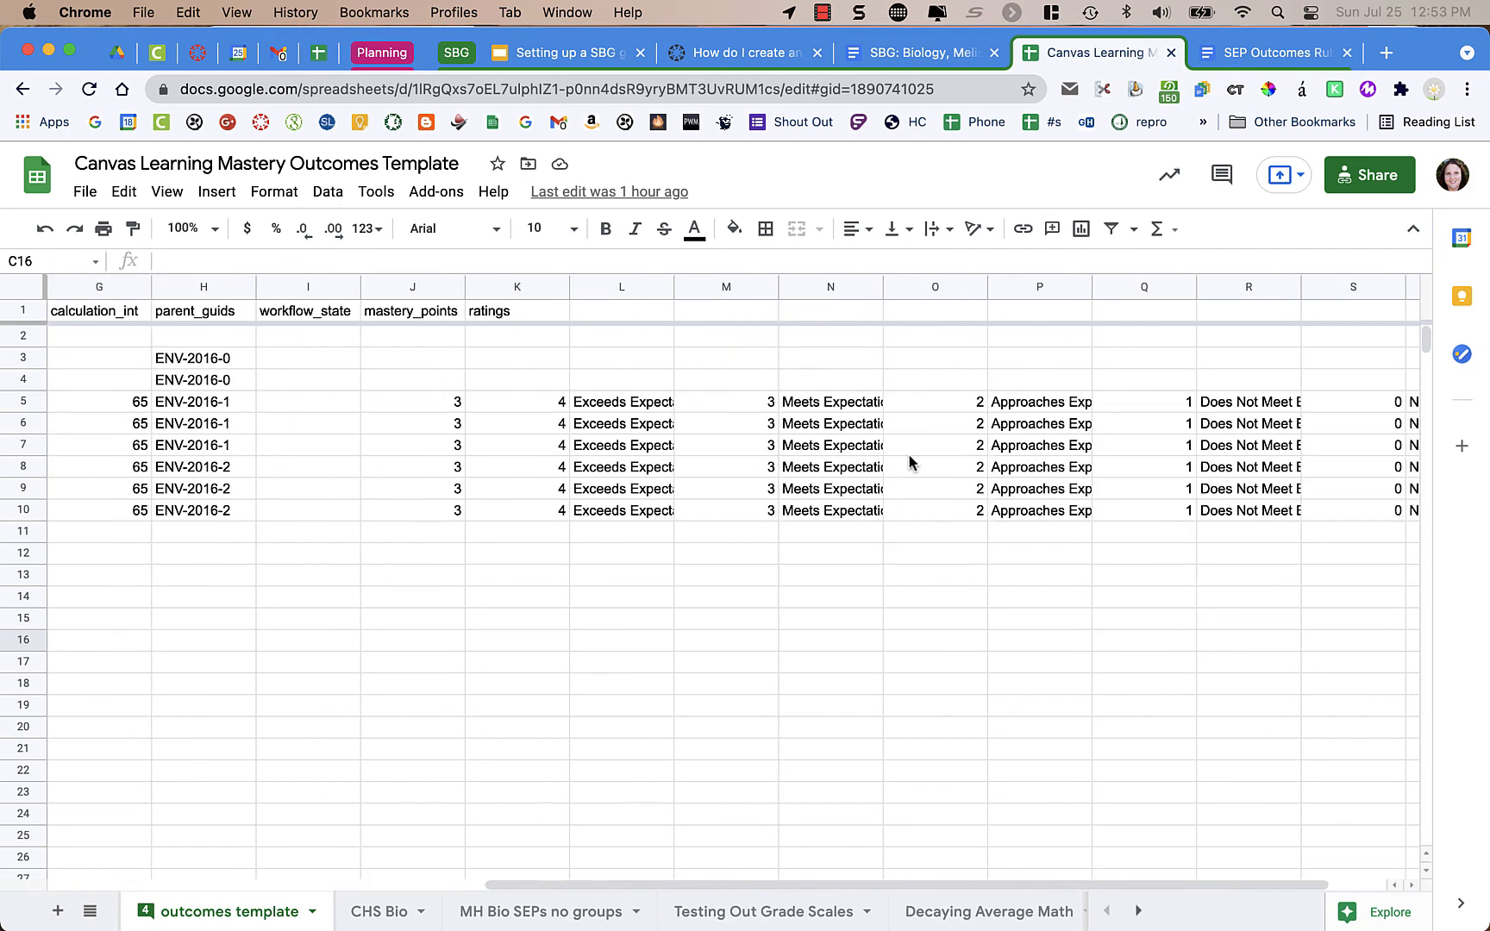
left_click(654, 411)
left_click(657, 428)
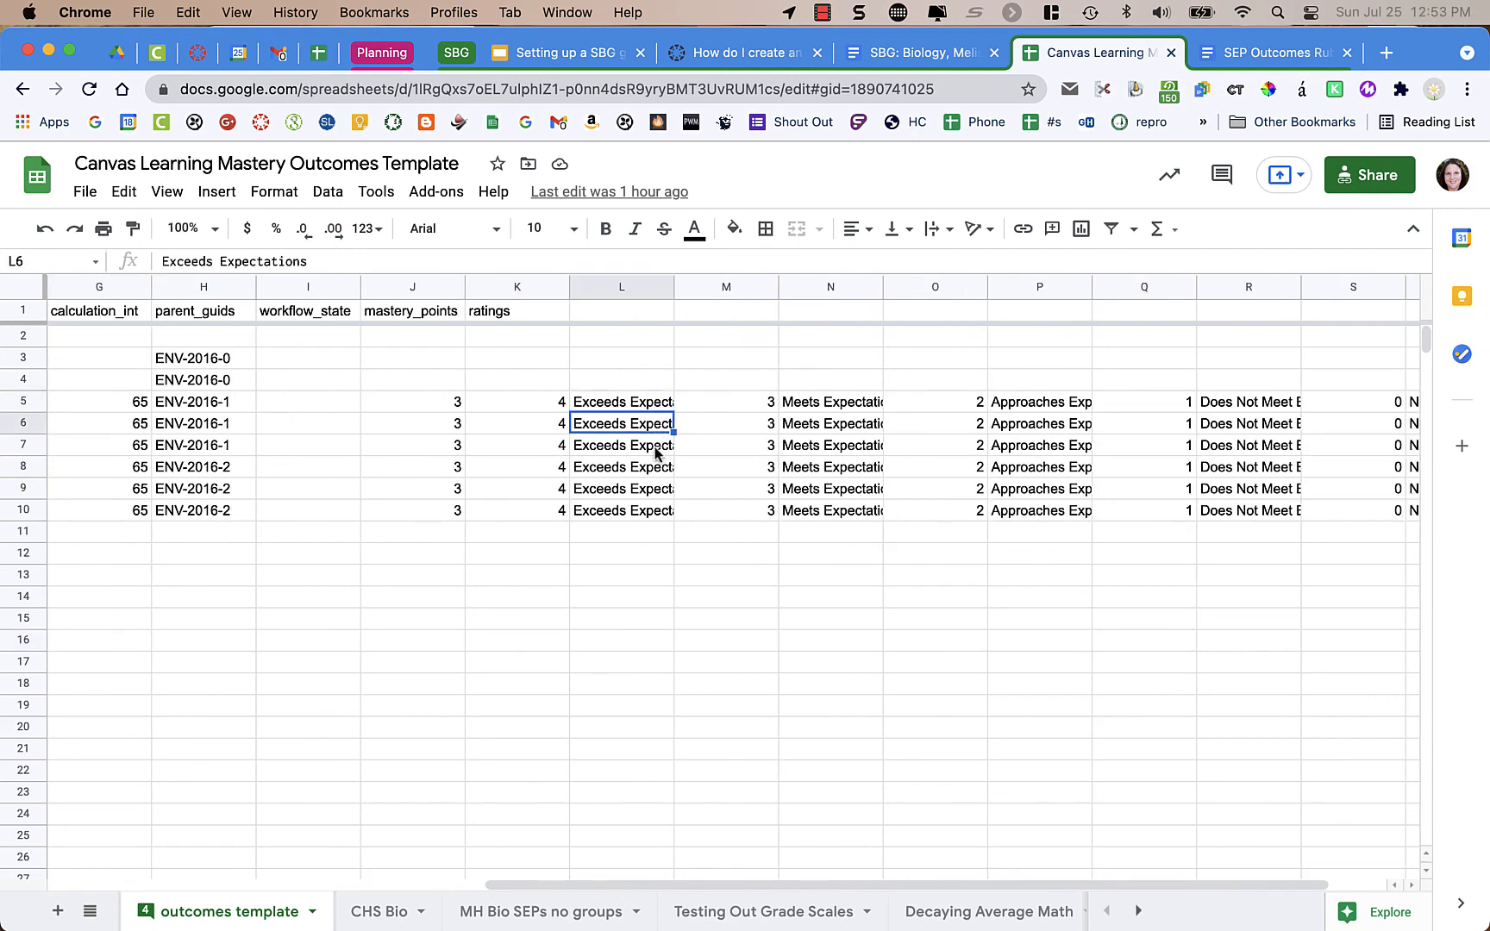
left_click(658, 450)
left_click(657, 471)
left_click(661, 493)
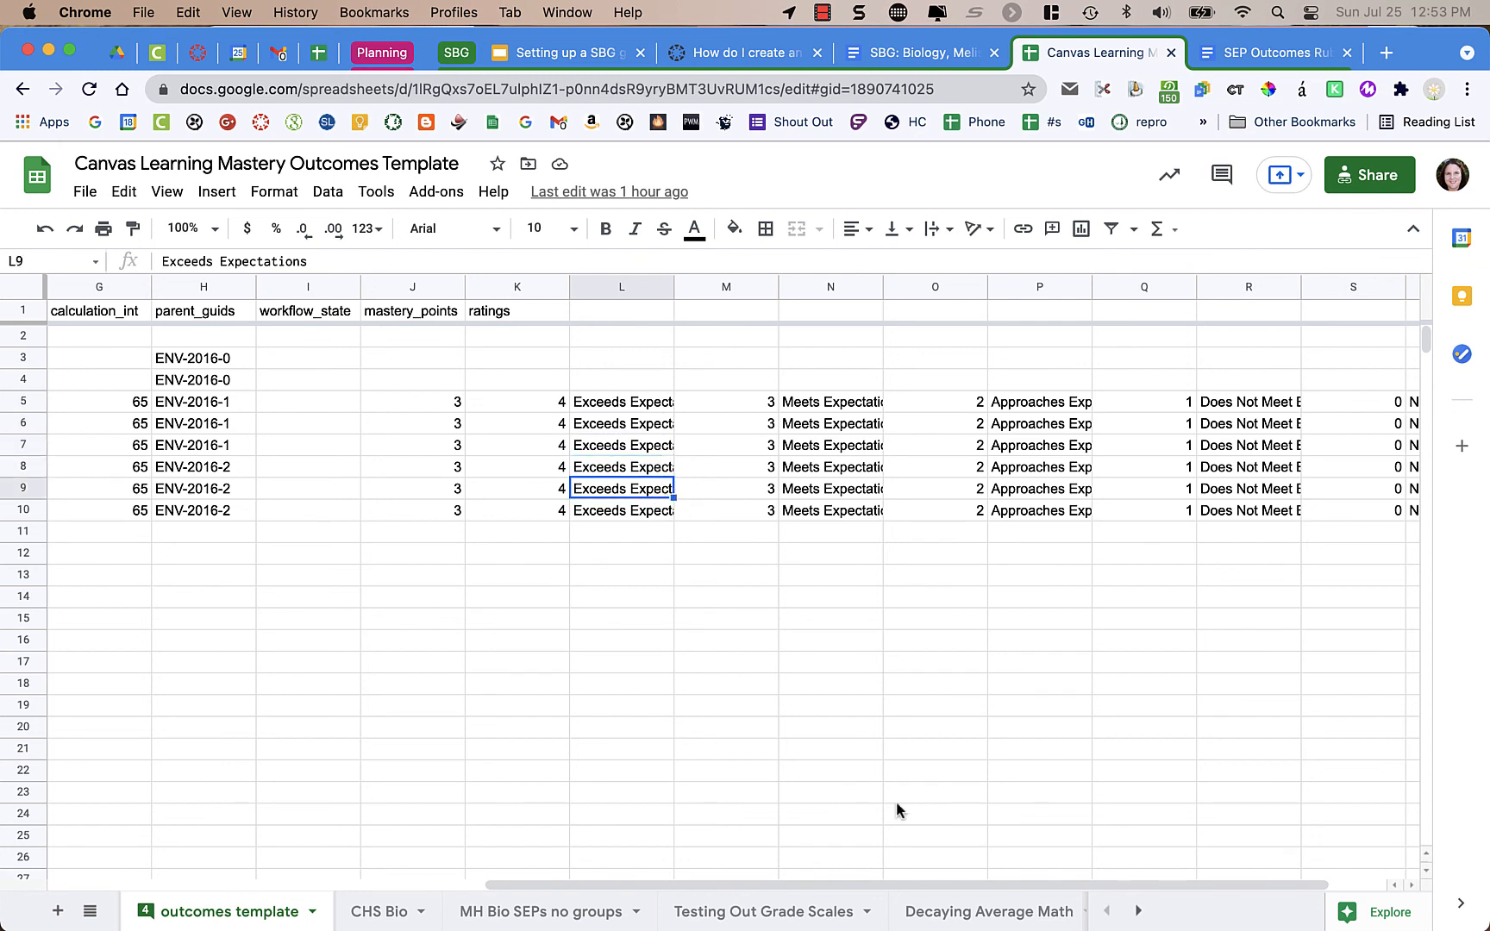
Step: Open the MH Bio SEPs no groups sheet and examine the outcomes' description, calculation method and mastery points
left_click(519, 914)
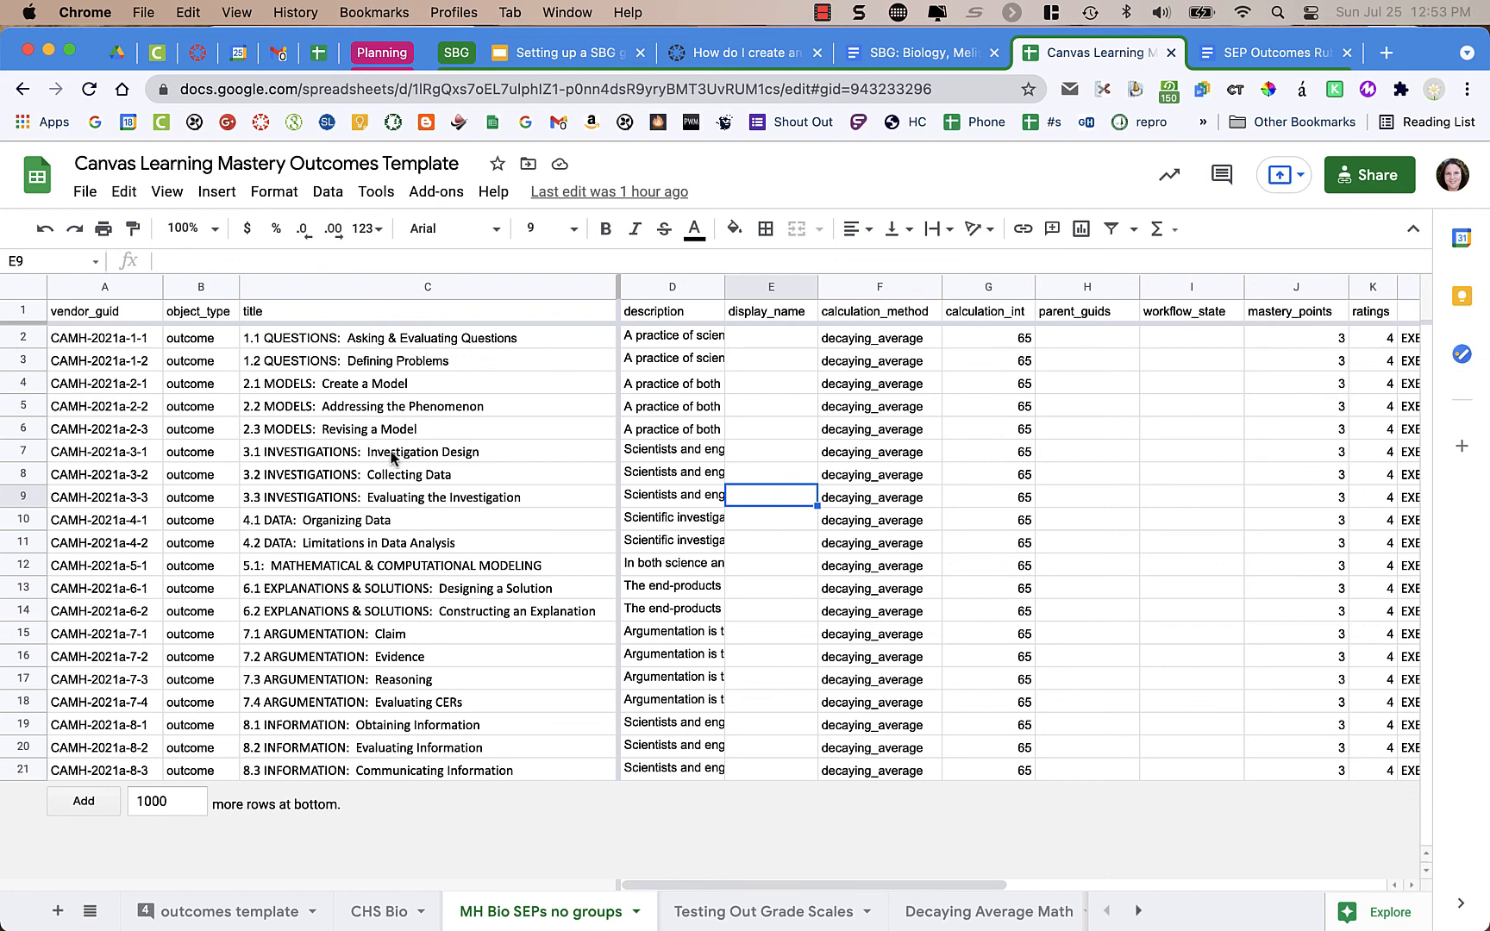
left_click(671, 341)
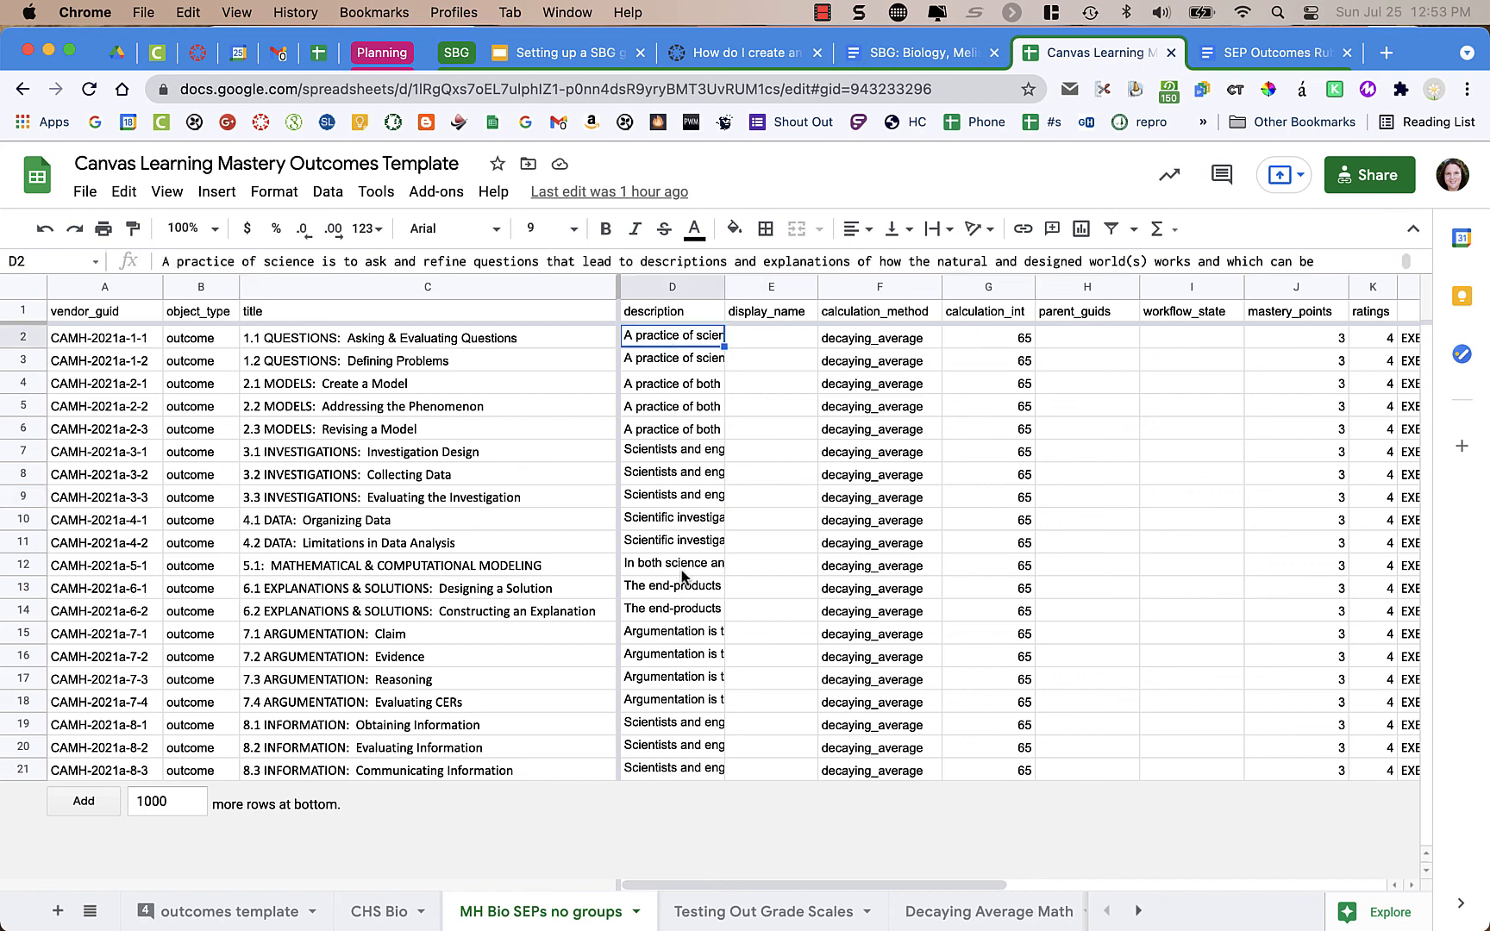
left_click(881, 455)
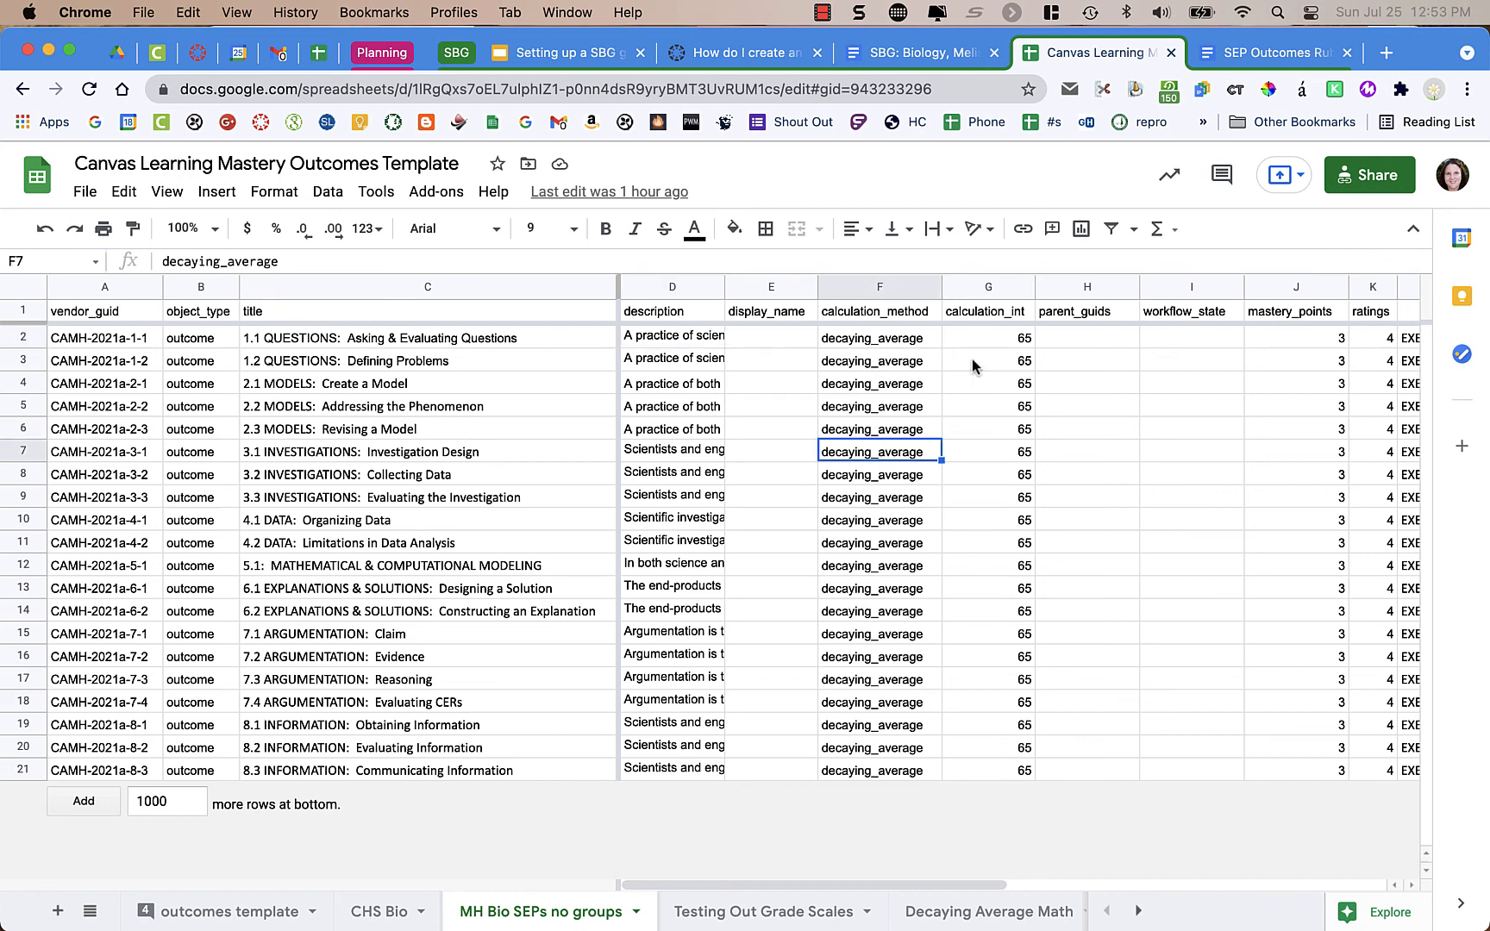
scroll(997, 343, "right", 3)
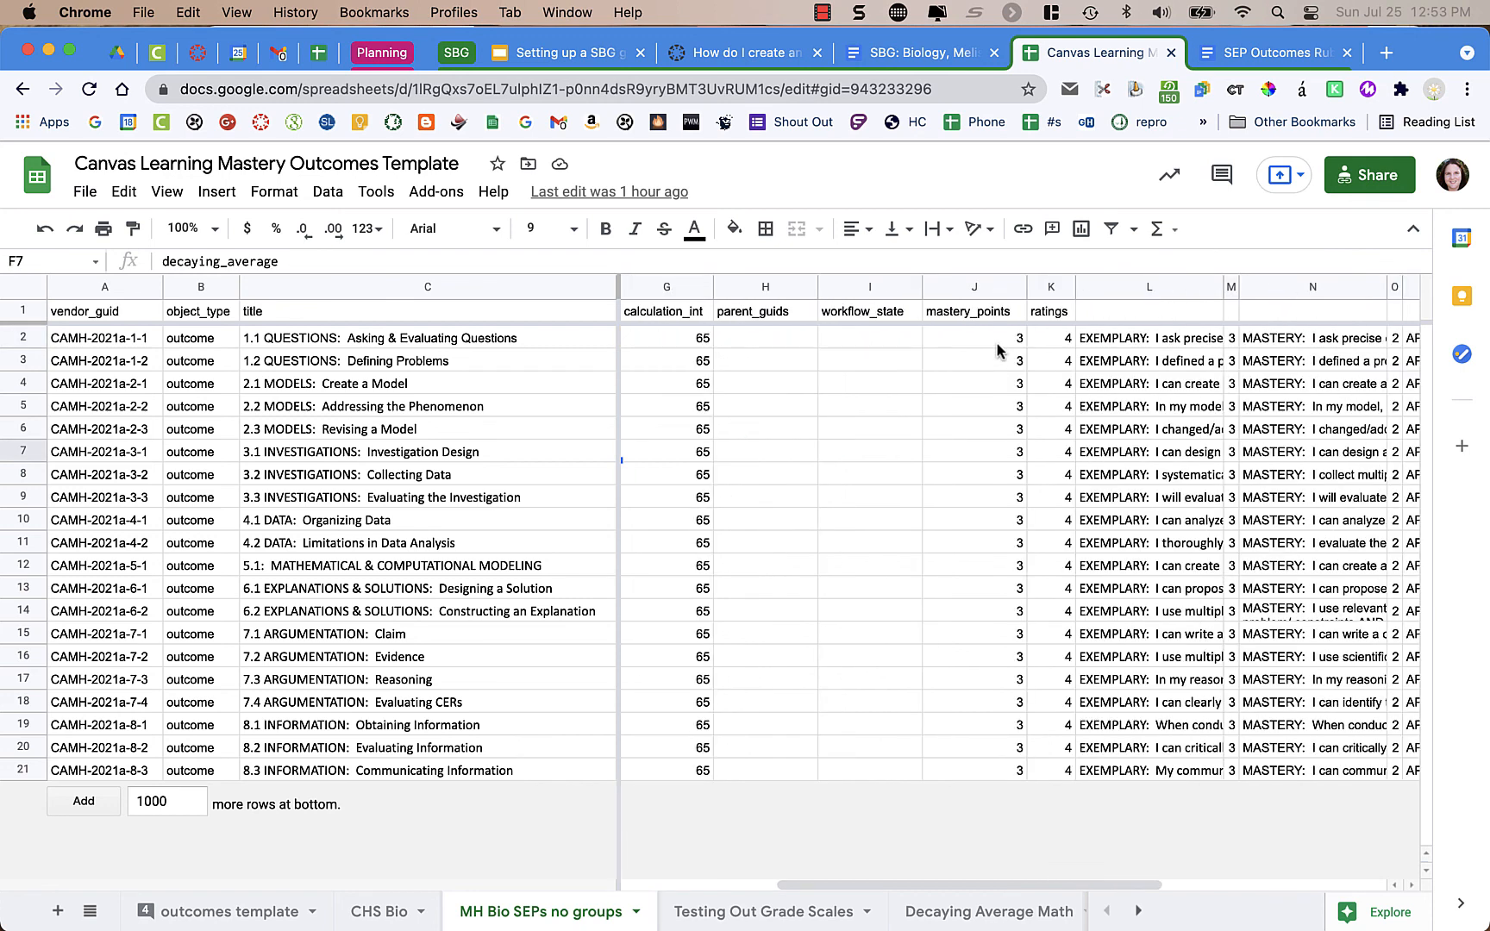
left_click(996, 343)
scroll(996, 343, "right", 1)
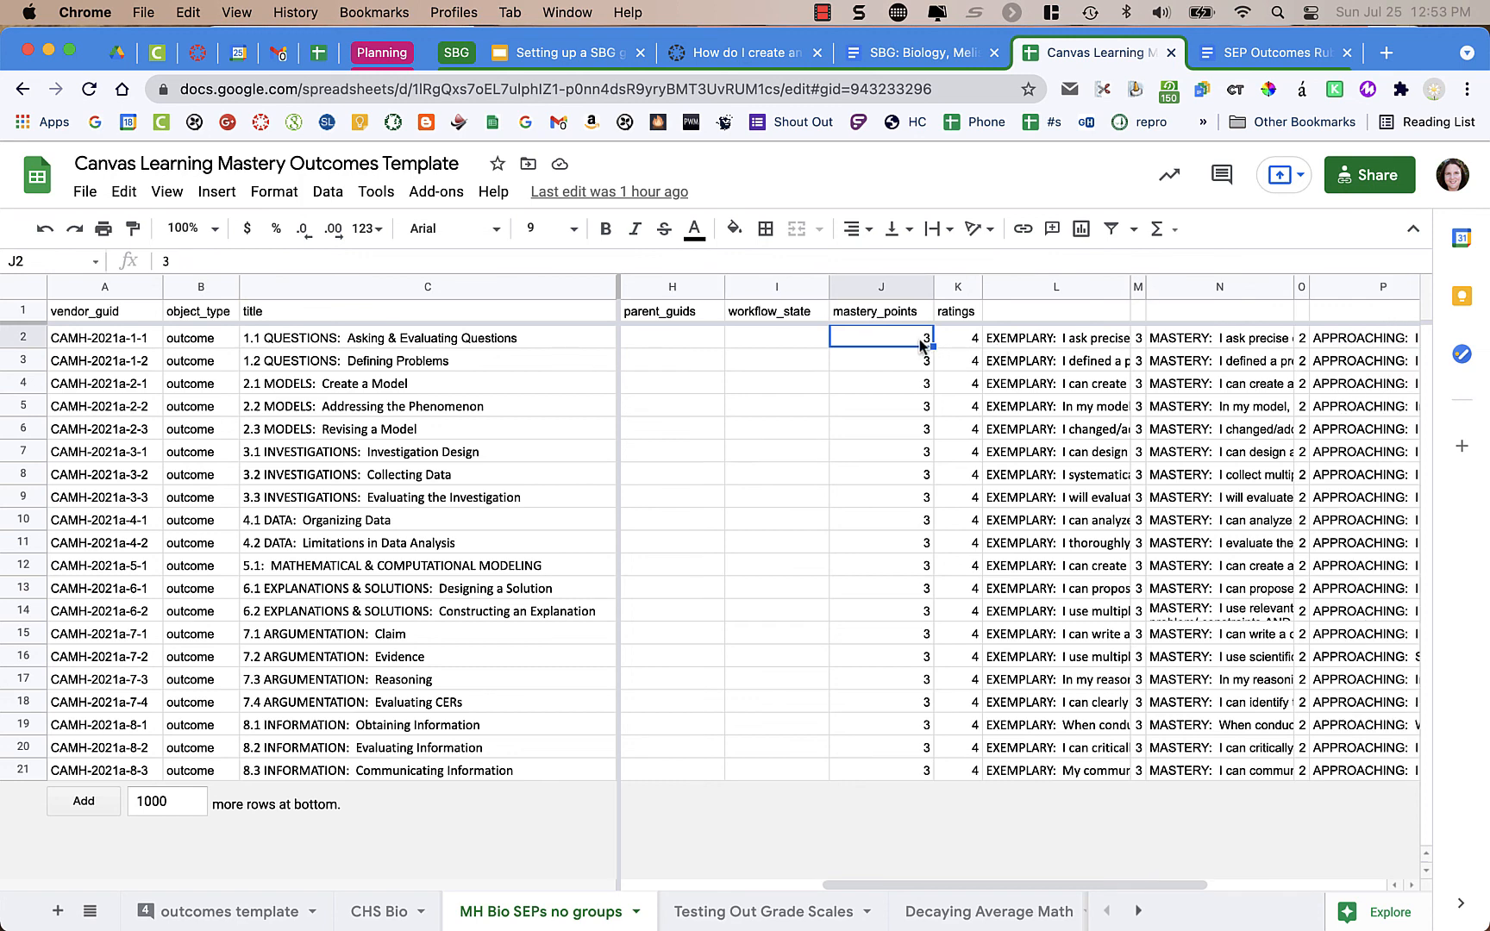
Step: Examine the rating columns from EXEMPLARY to NO EVIDENCE, reading the EXEMPLARY descriptions of several outcomes
scroll(920, 343, "right", 1)
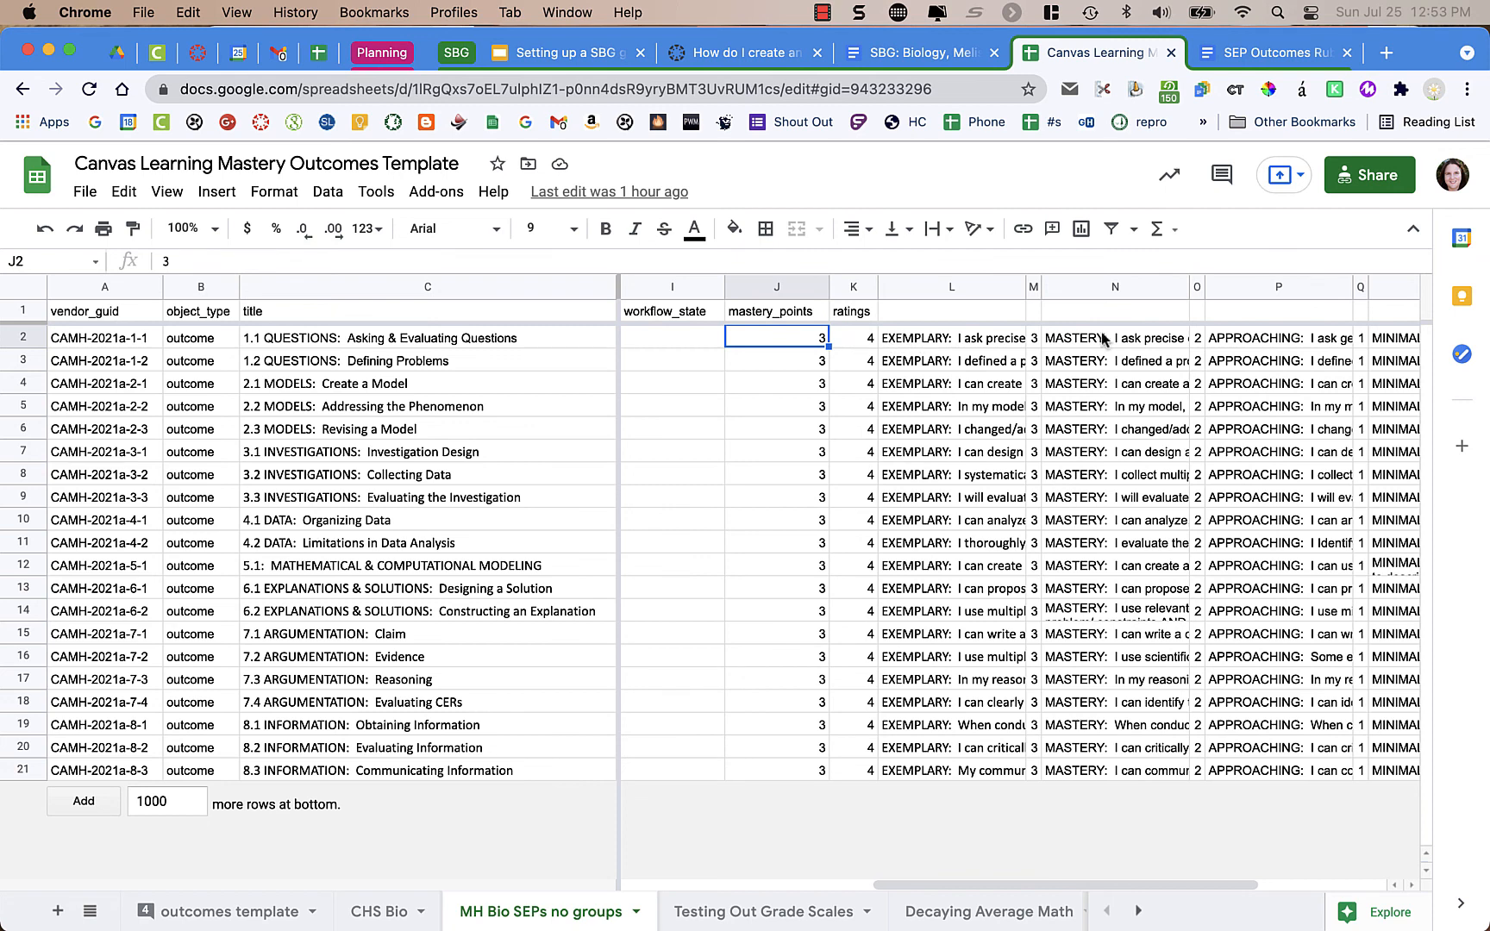
scroll(1145, 333, "right", 2)
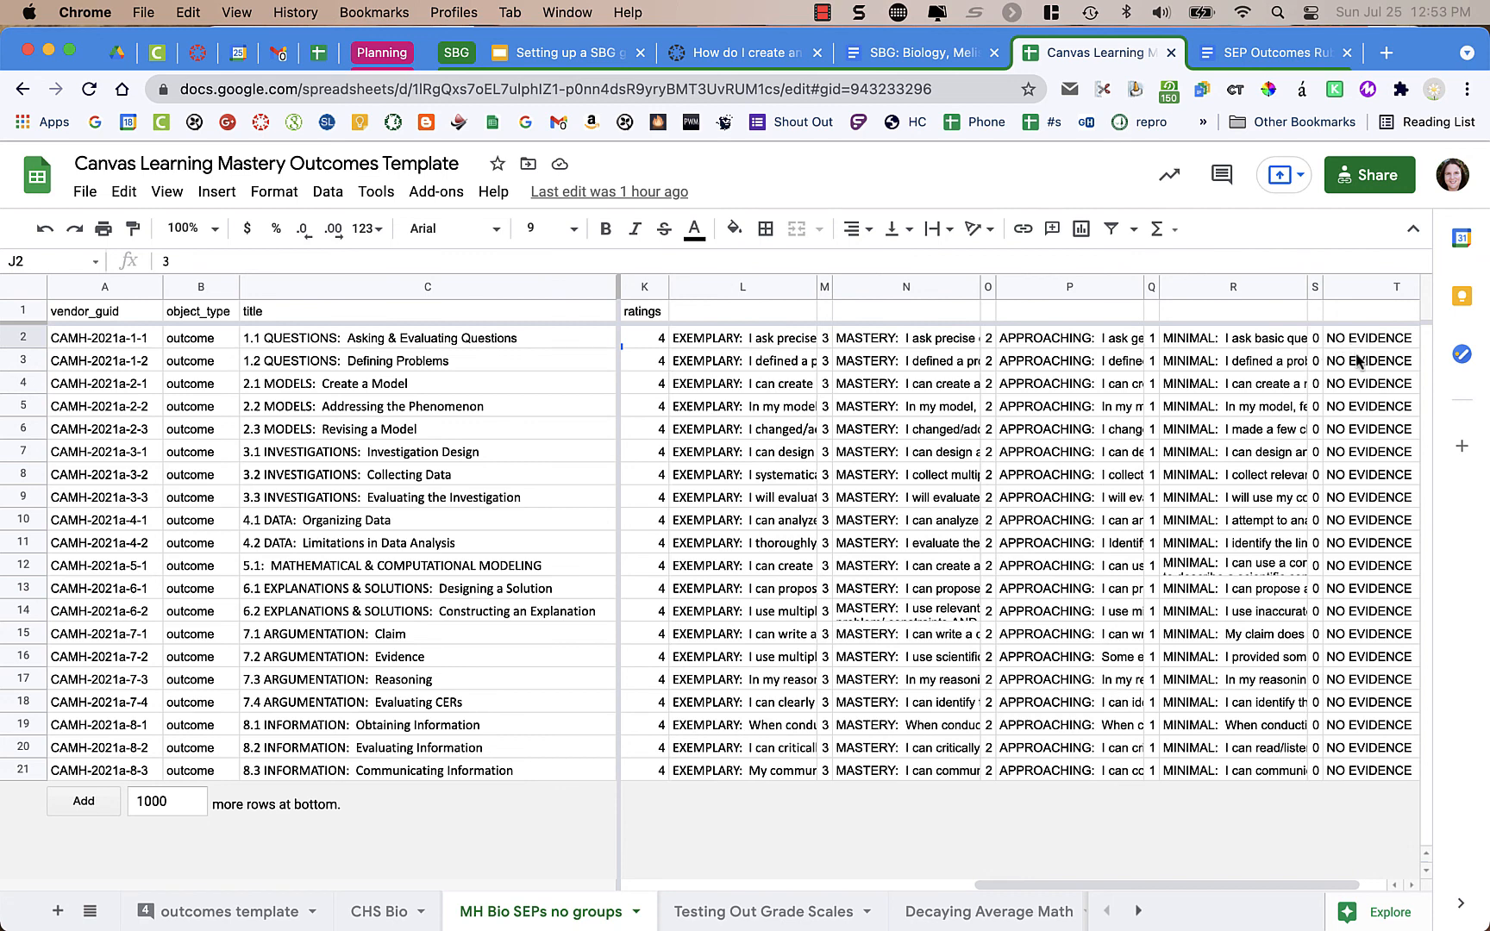
left_click(789, 341)
left_click(788, 363)
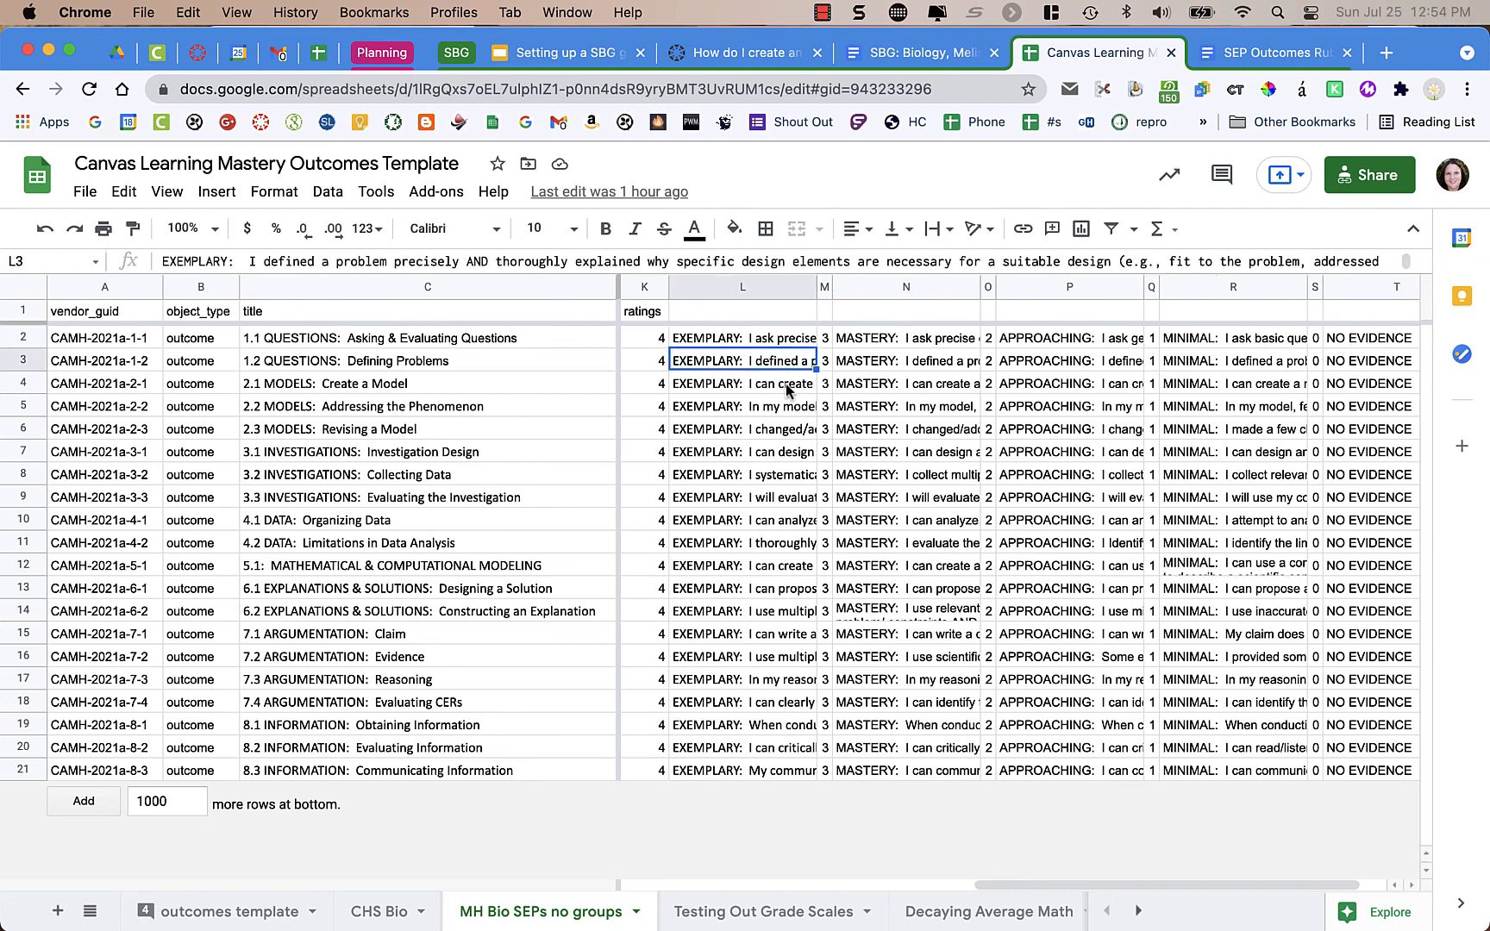
left_click(783, 433)
left_click(781, 474)
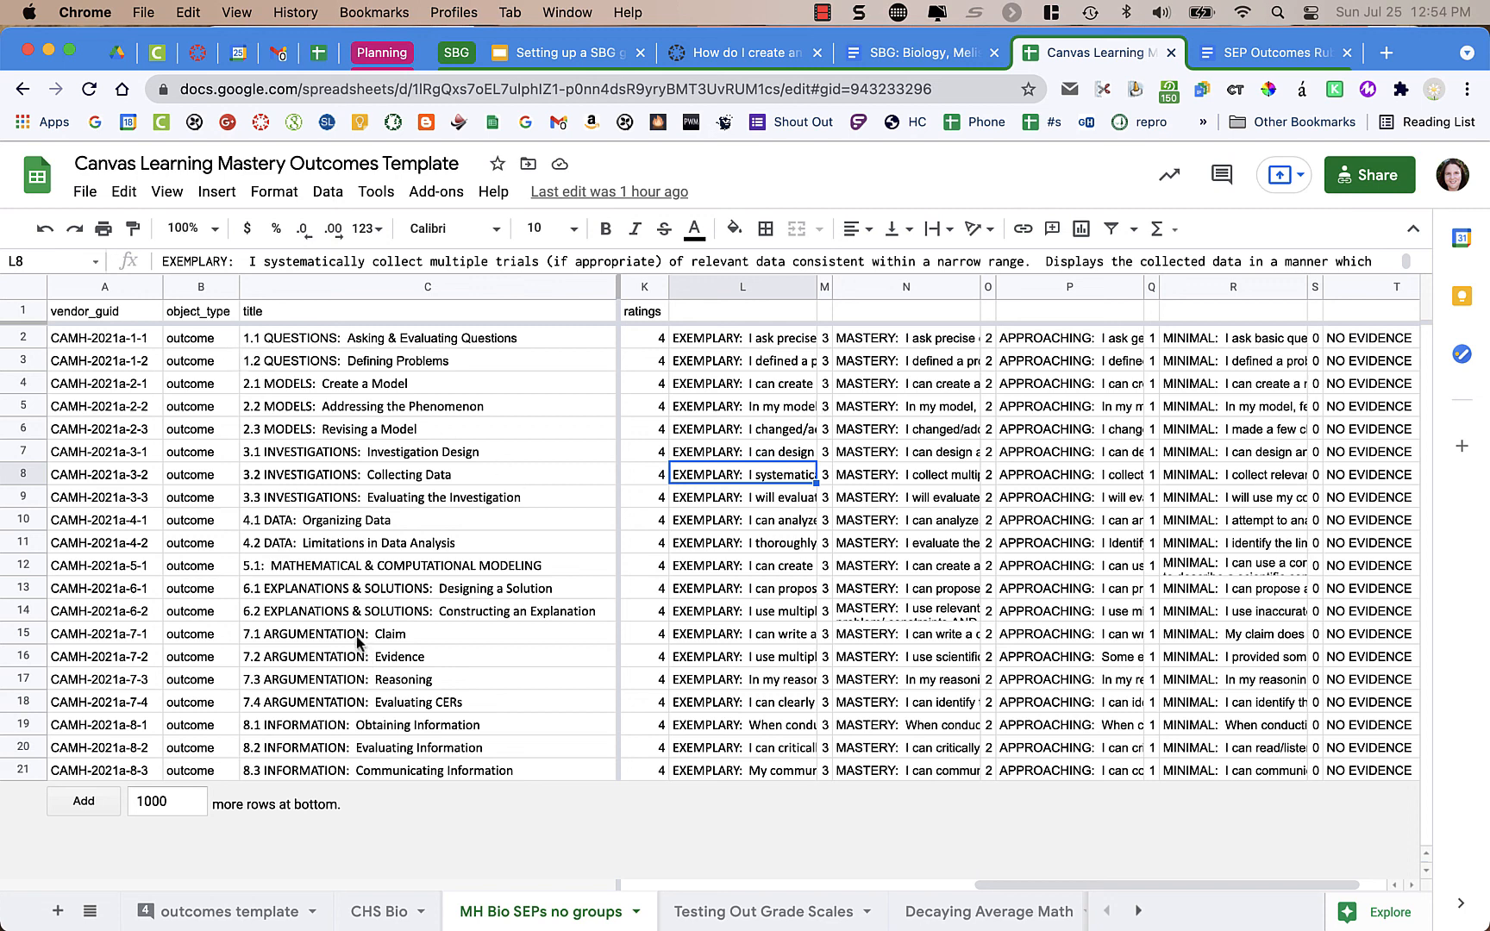
Step: Delete rows 7 to 21, covering outcomes 3.1 INVESTIGATIONS through 8.3 INFORMATION, from the MH Bio SEPs no groups sheet
left_click(29, 452)
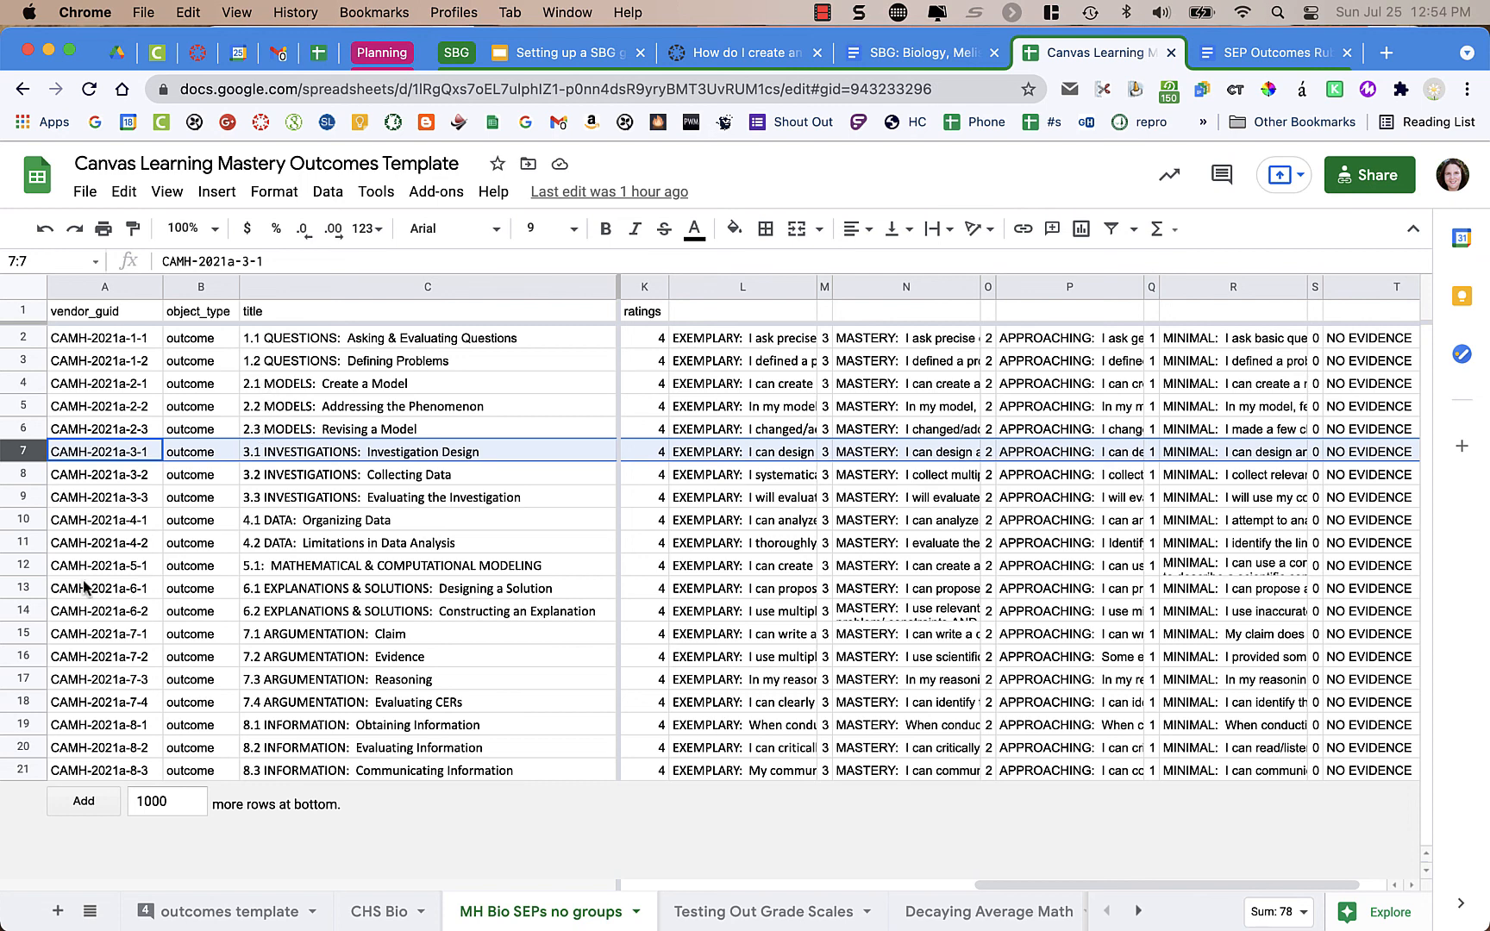
left_click(27, 769, "shift")
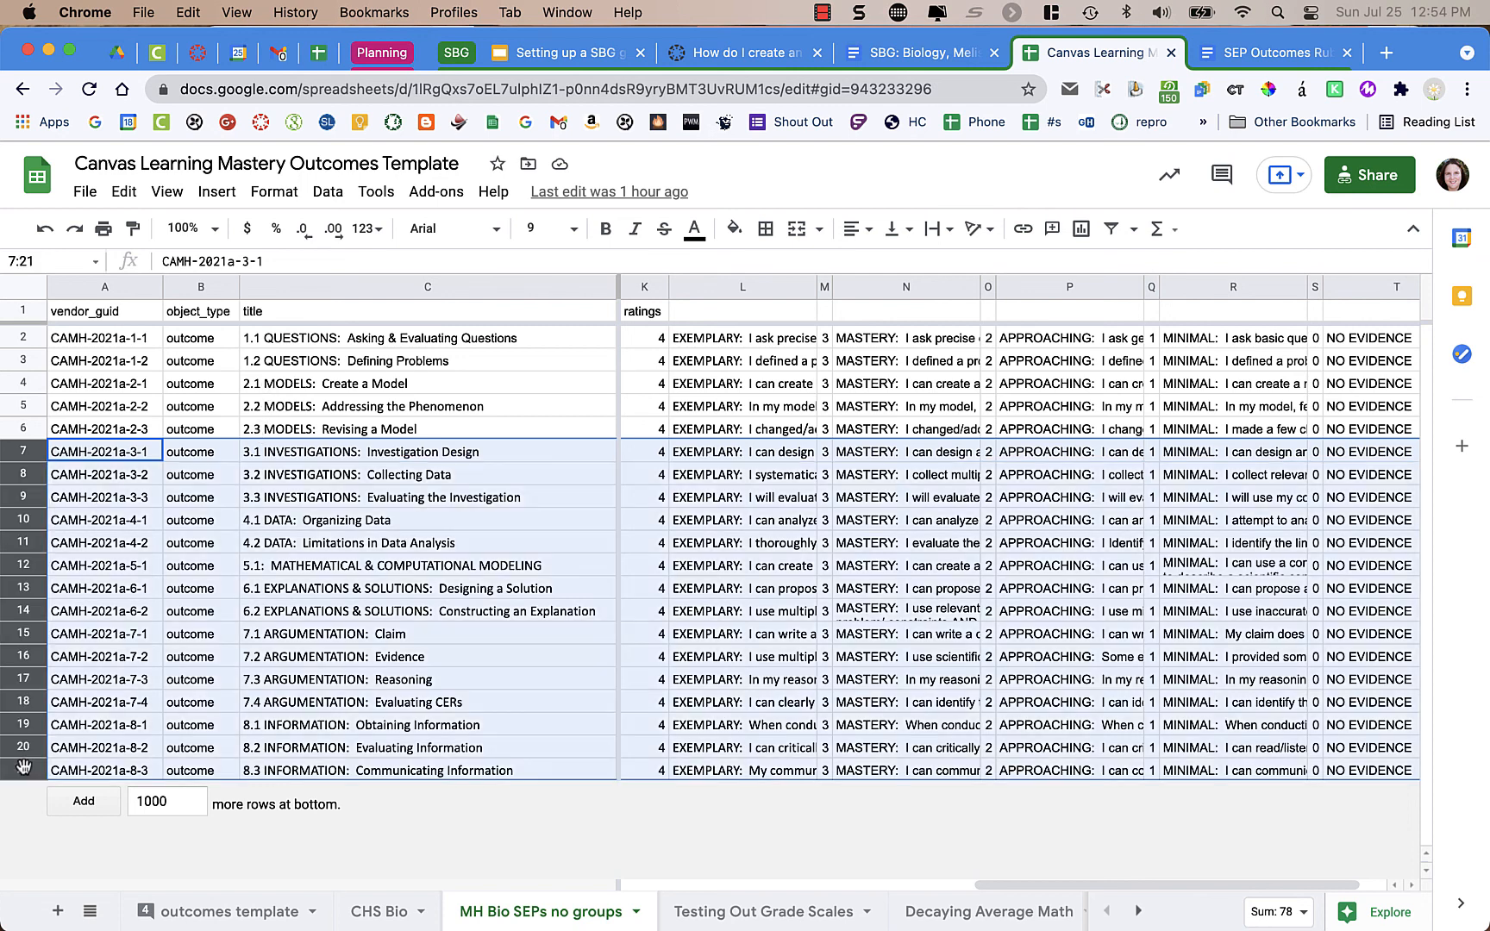
right_click(26, 771)
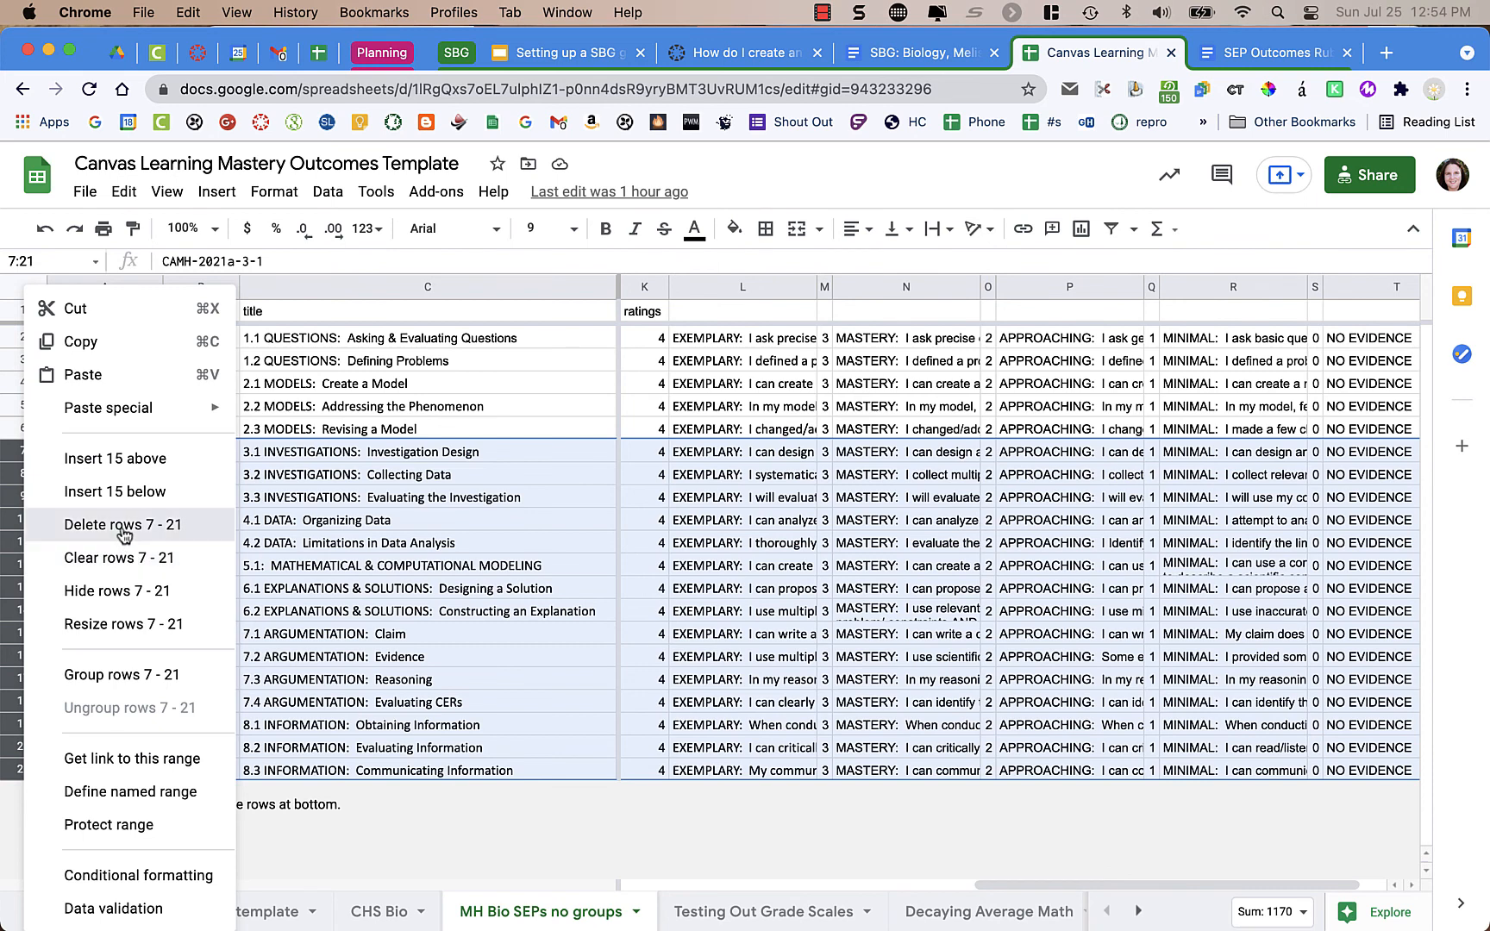
left_click(121, 524)
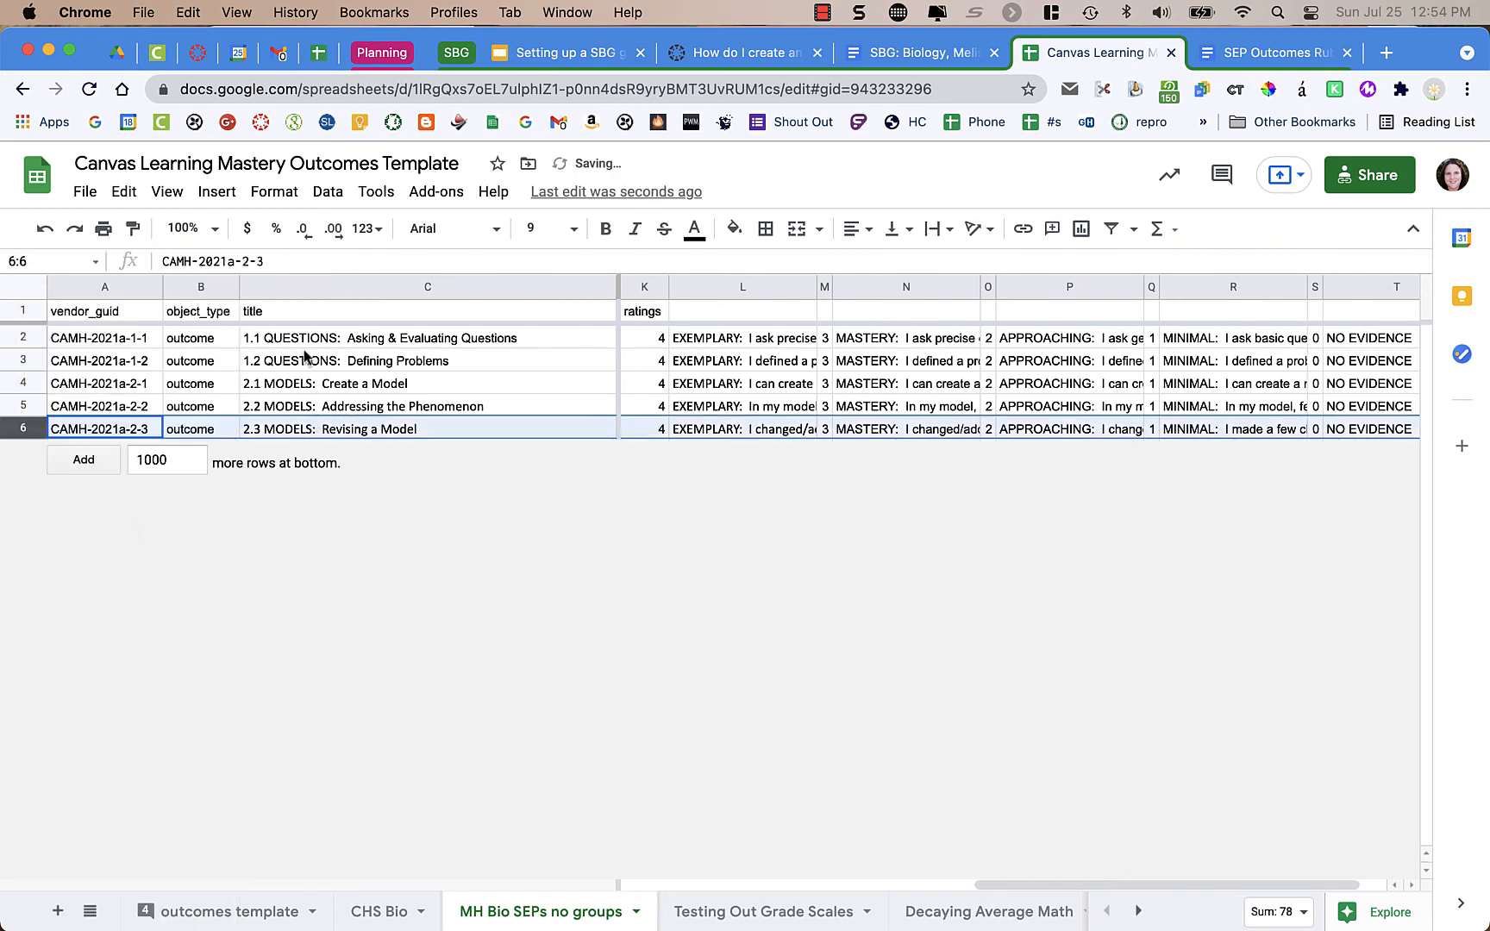
Step: Review the spreadsheet's file and tool commands, including Download, and switch to the Hero PD course's Outcomes page in Canvas
left_click(83, 193)
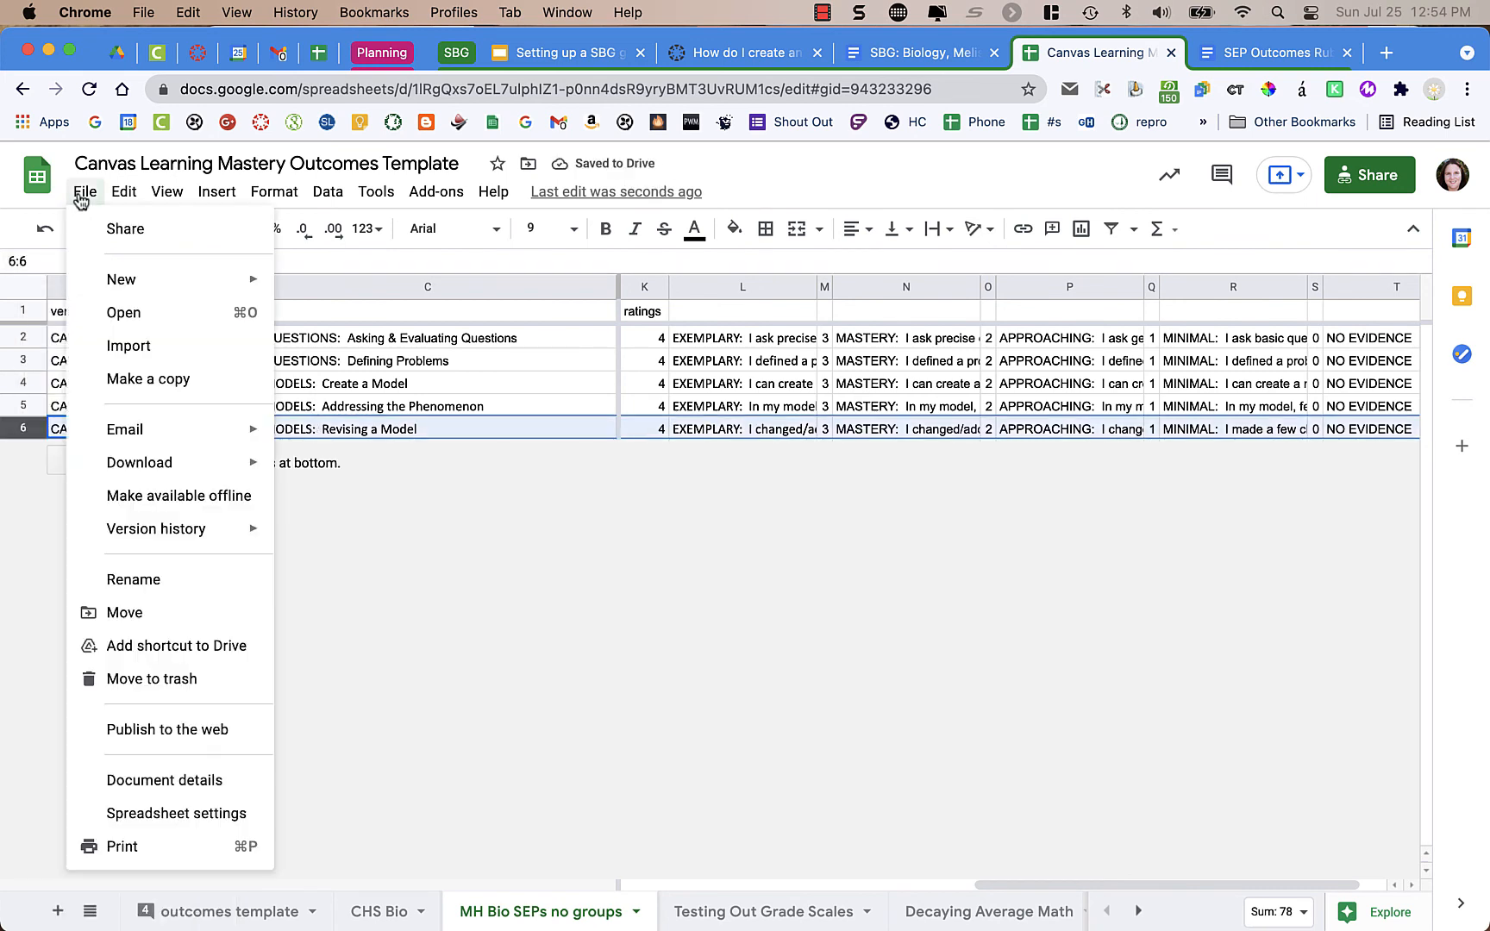
mouse_move(154, 462)
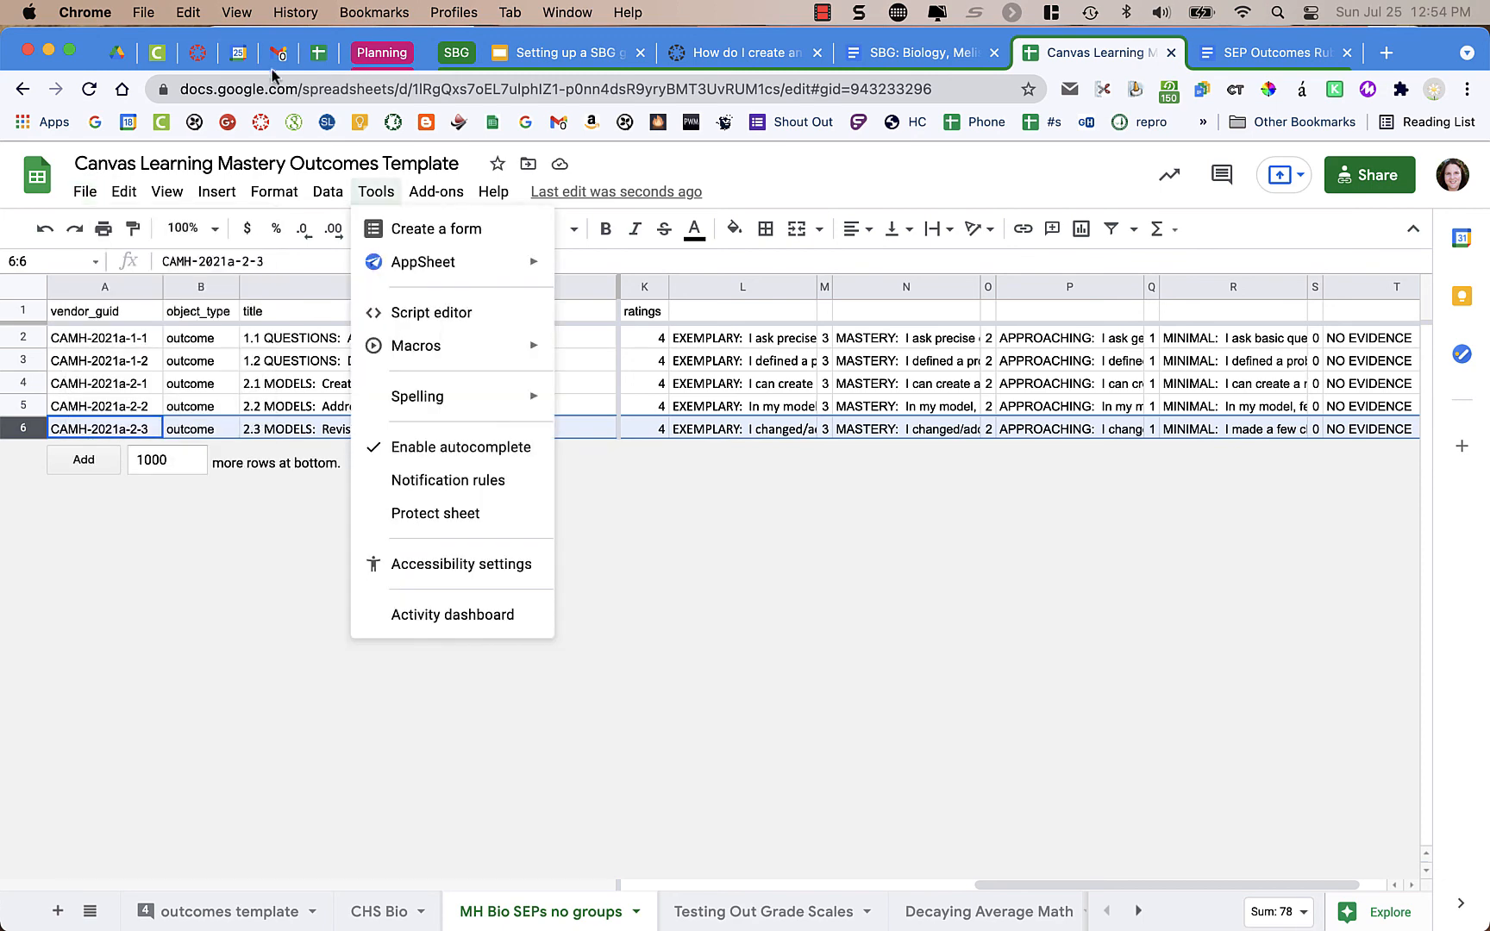
left_click(198, 54)
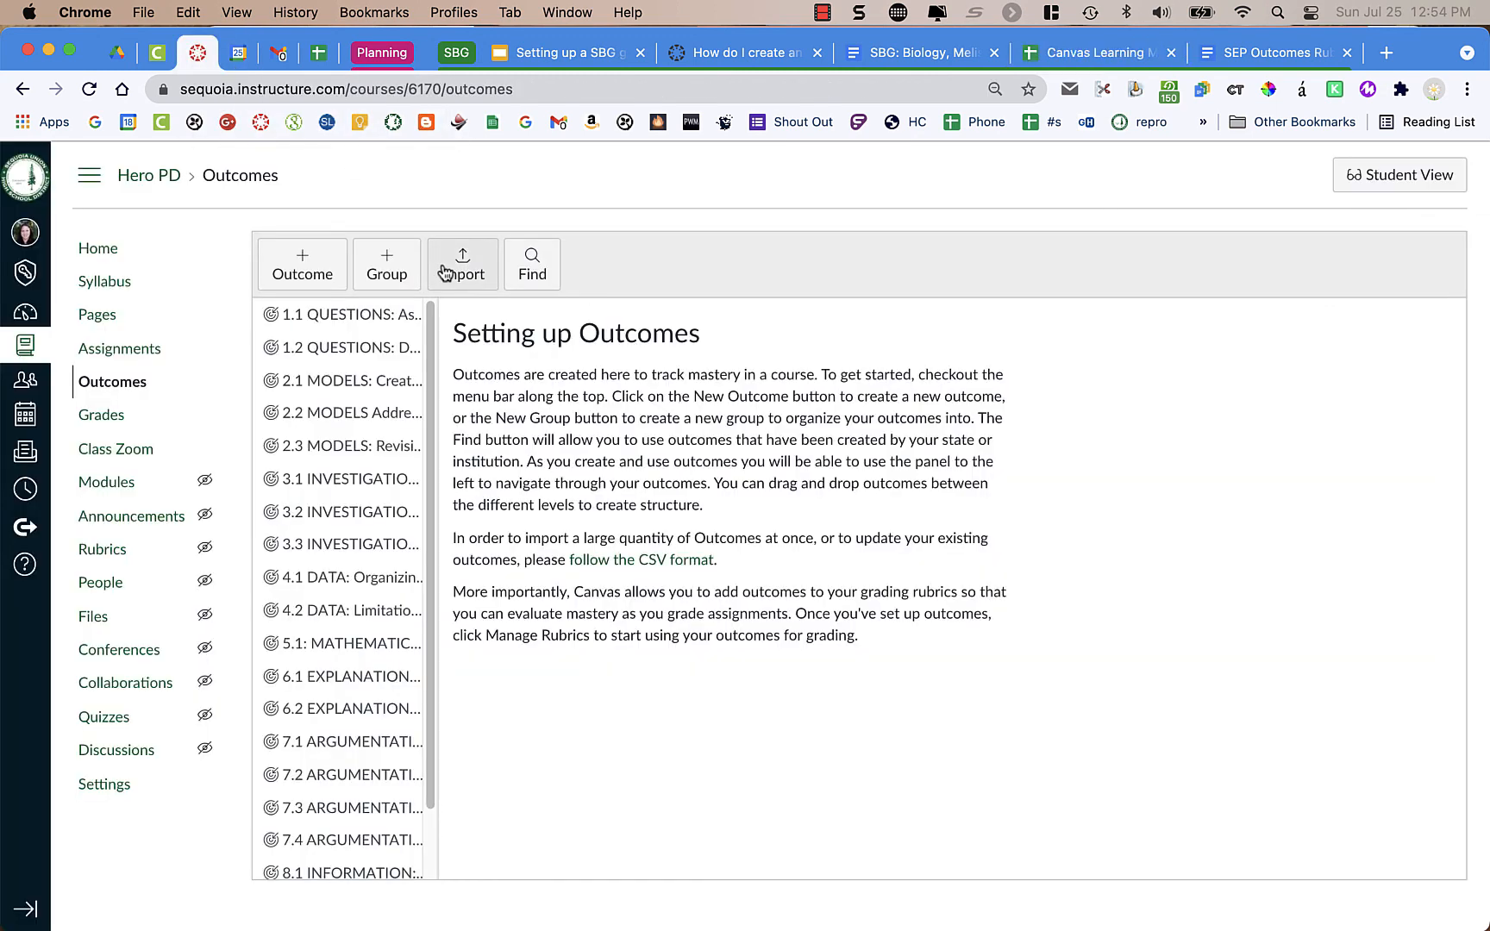
Step: Return to the Canvas Learning Mastery Outcomes Template, undo the deletion of rows 7 to 21, and select rows 10 to 21
left_click(1070, 58)
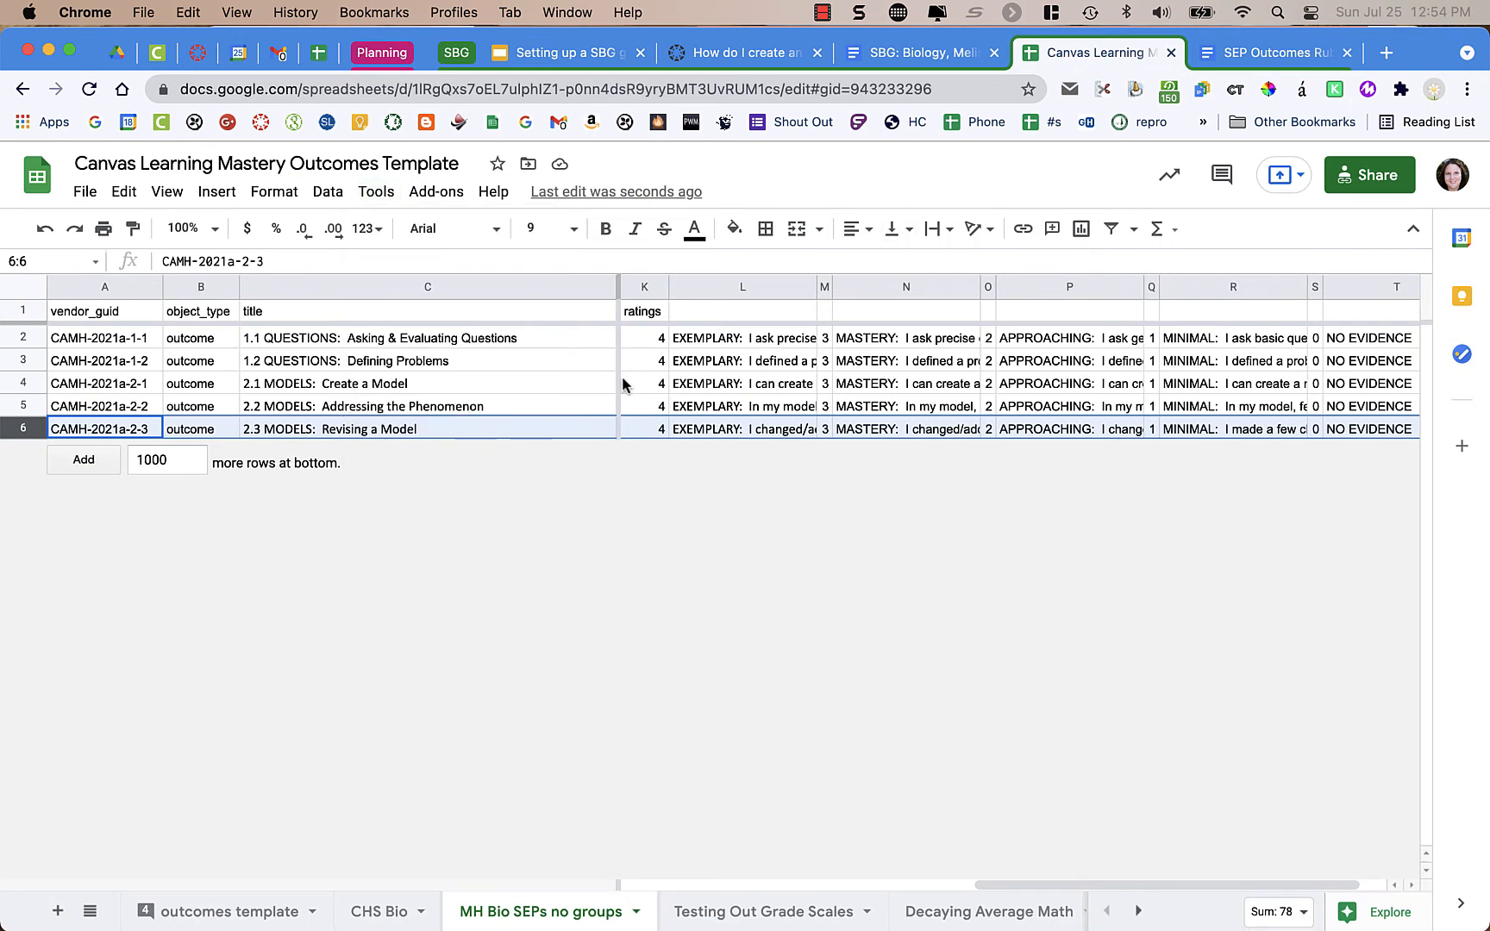
key("super+z")
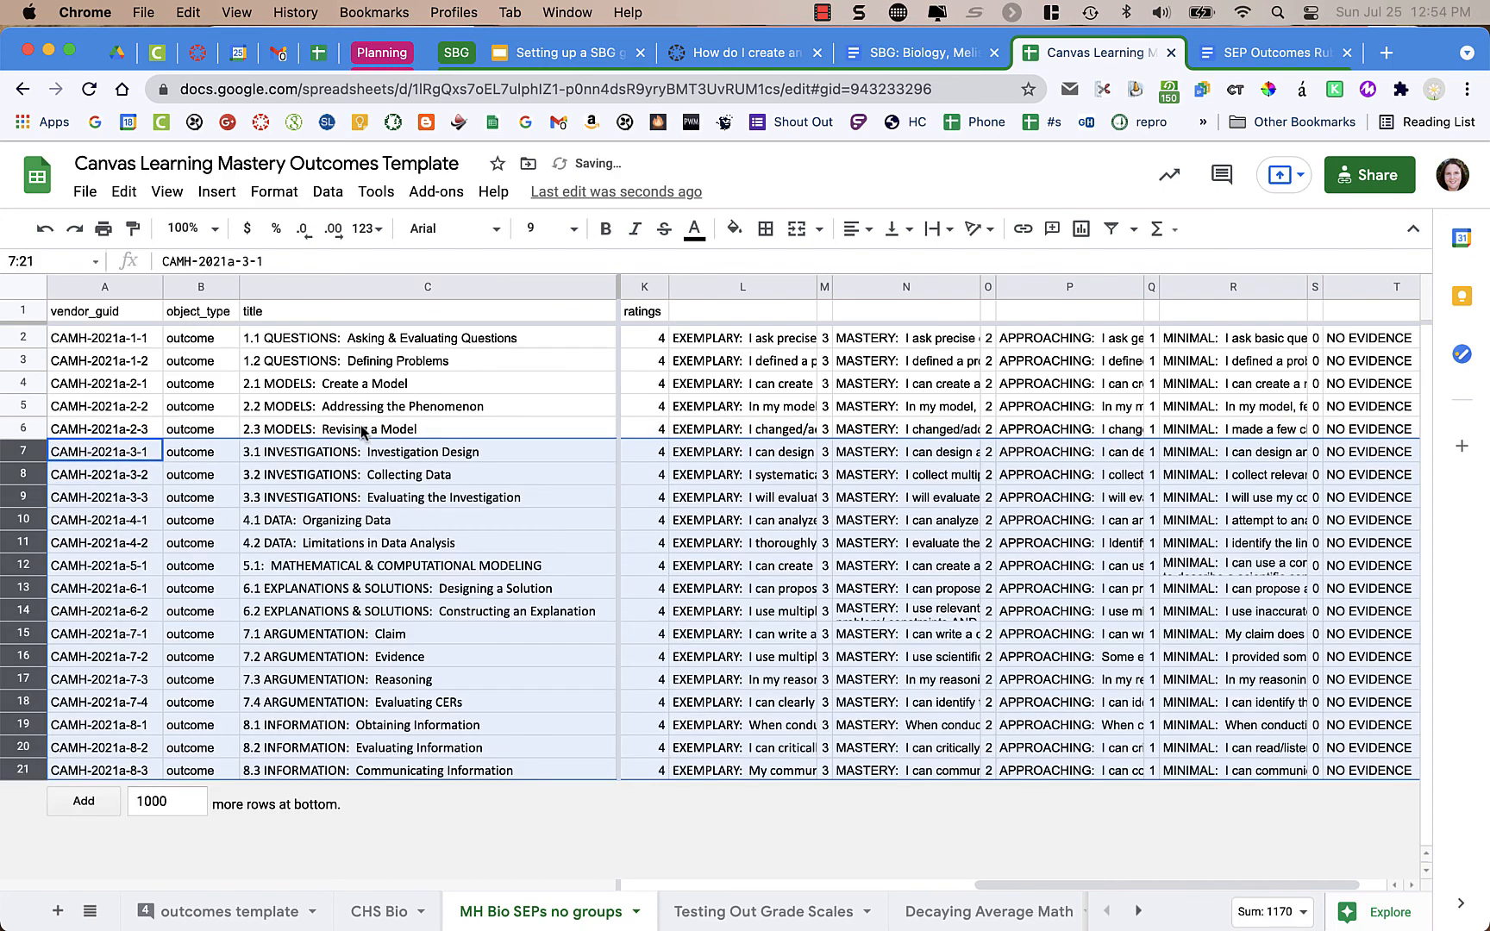
left_click(178, 498)
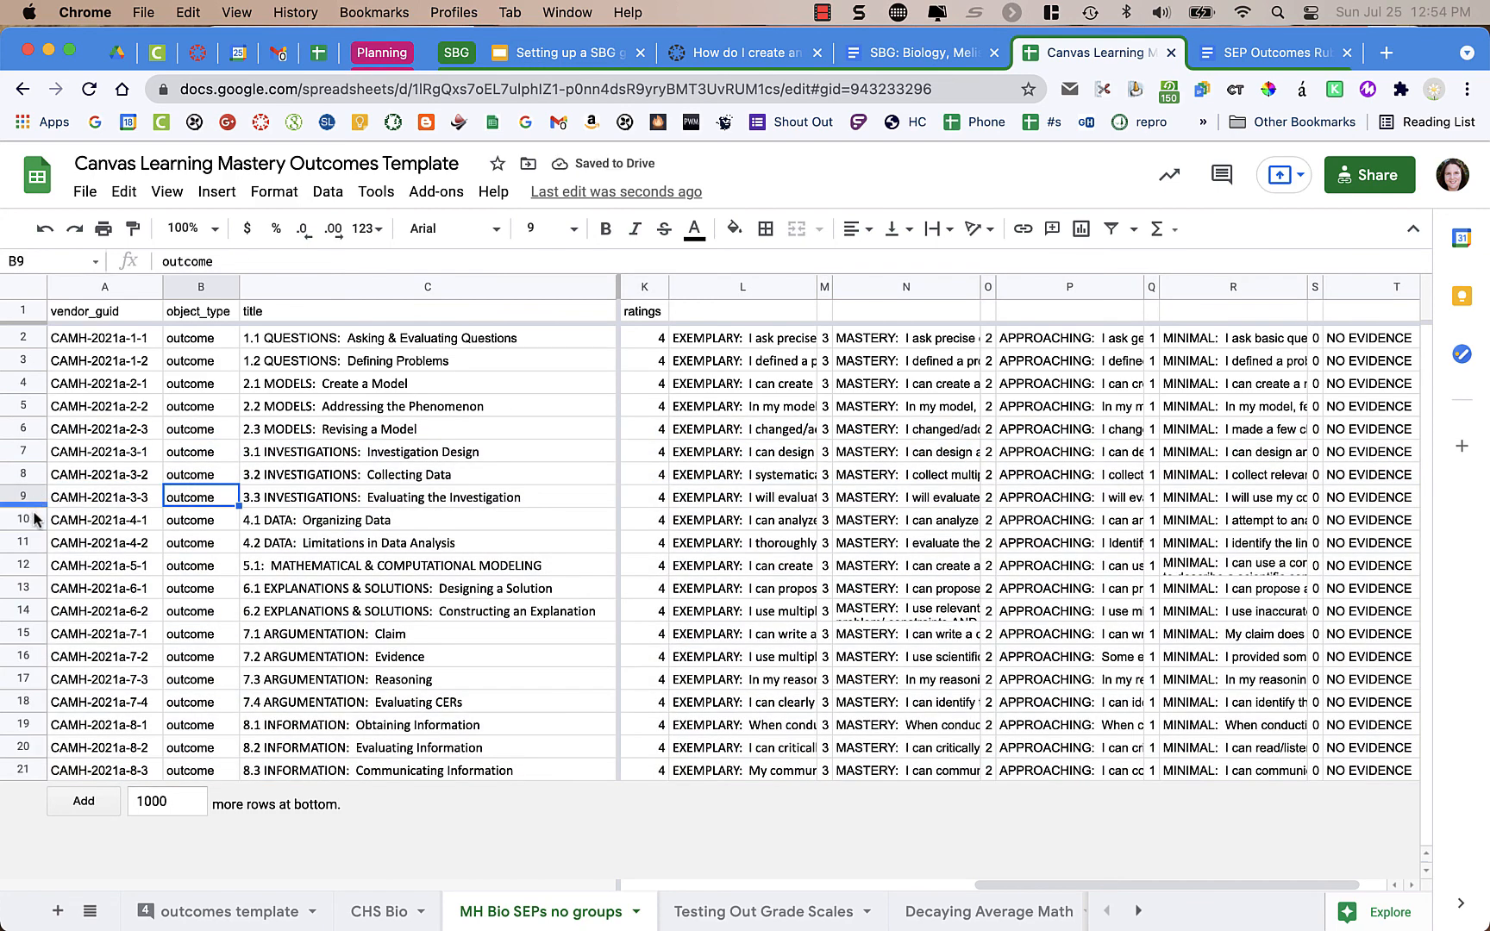
left_click_drag(29, 521, 21, 772)
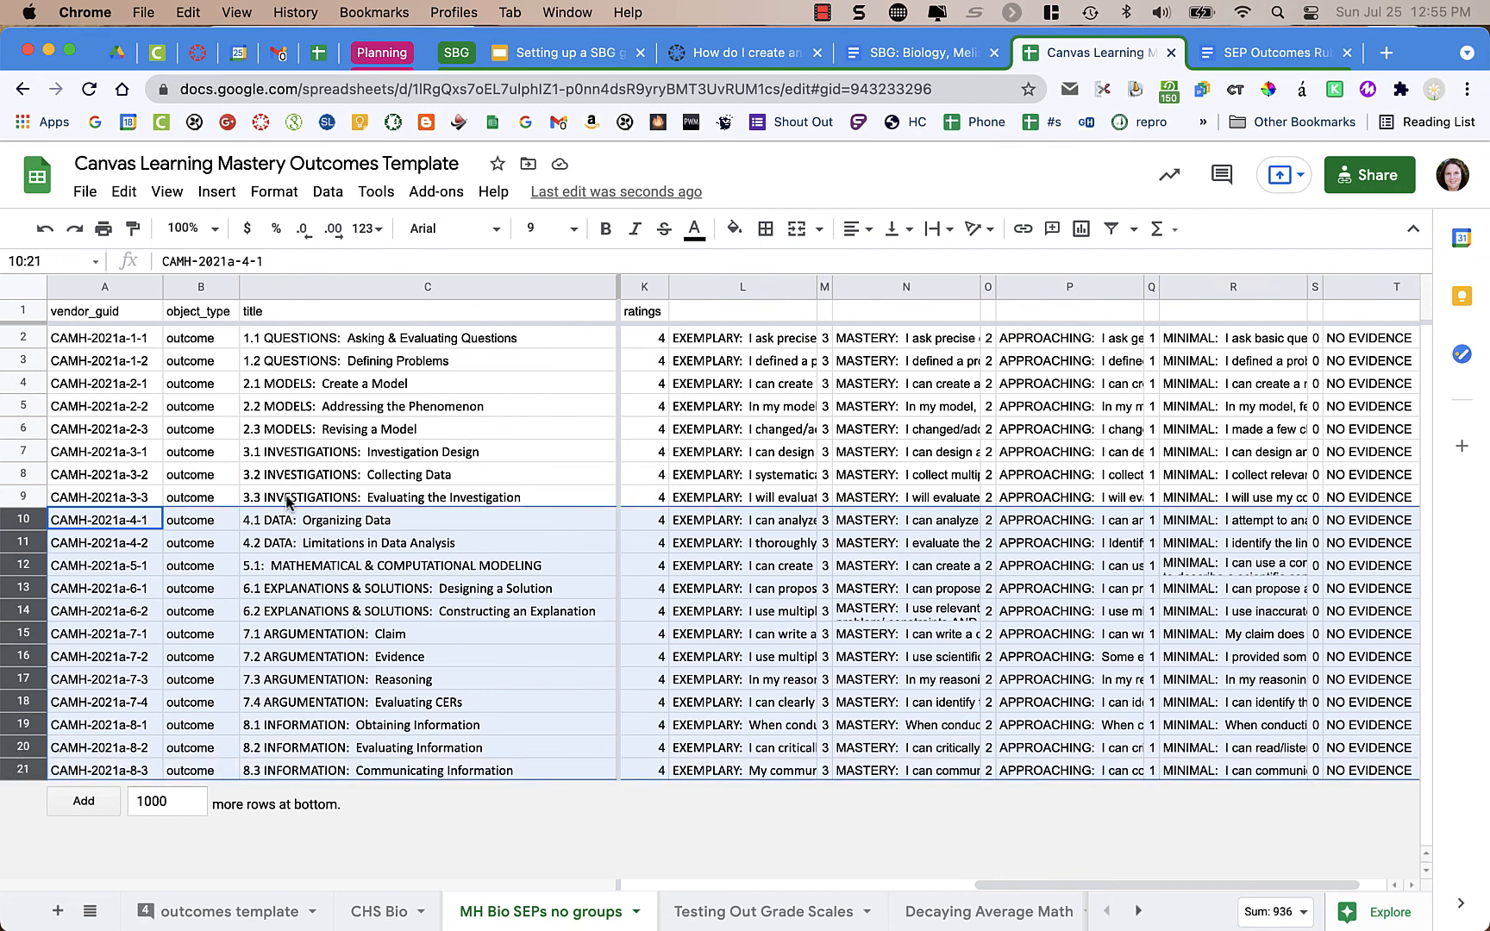
Step: Examine the EXEMPLARY rating of outcome 2.2, and highlight the titles of outcomes 1.1 to 2.3 and 3.1 to 3.3
left_click(764, 407)
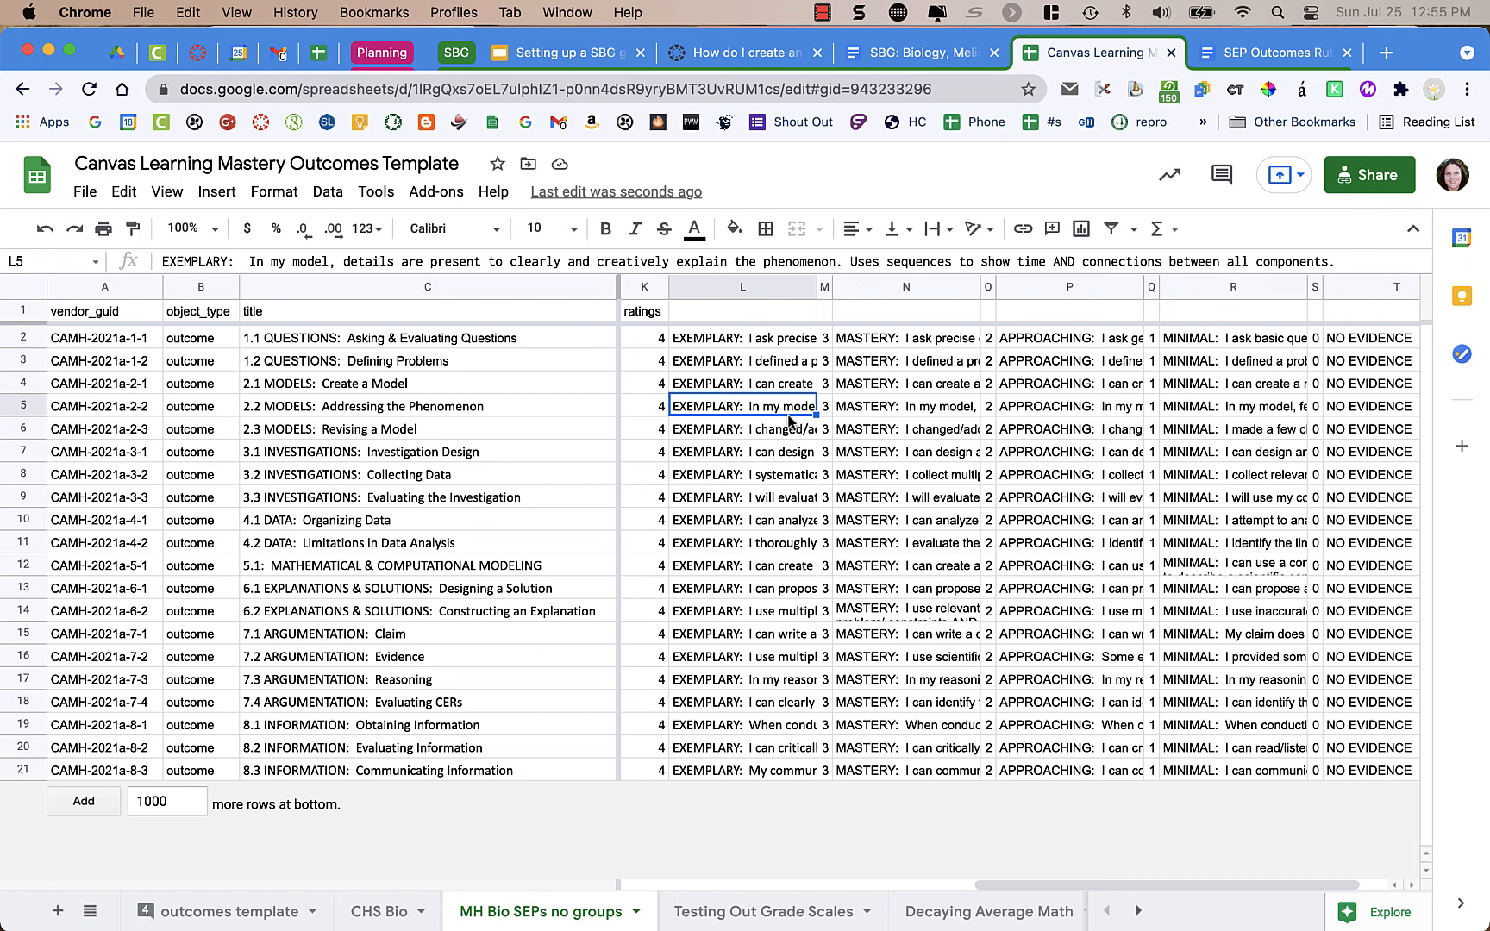
left_click_drag(319, 338, 297, 431)
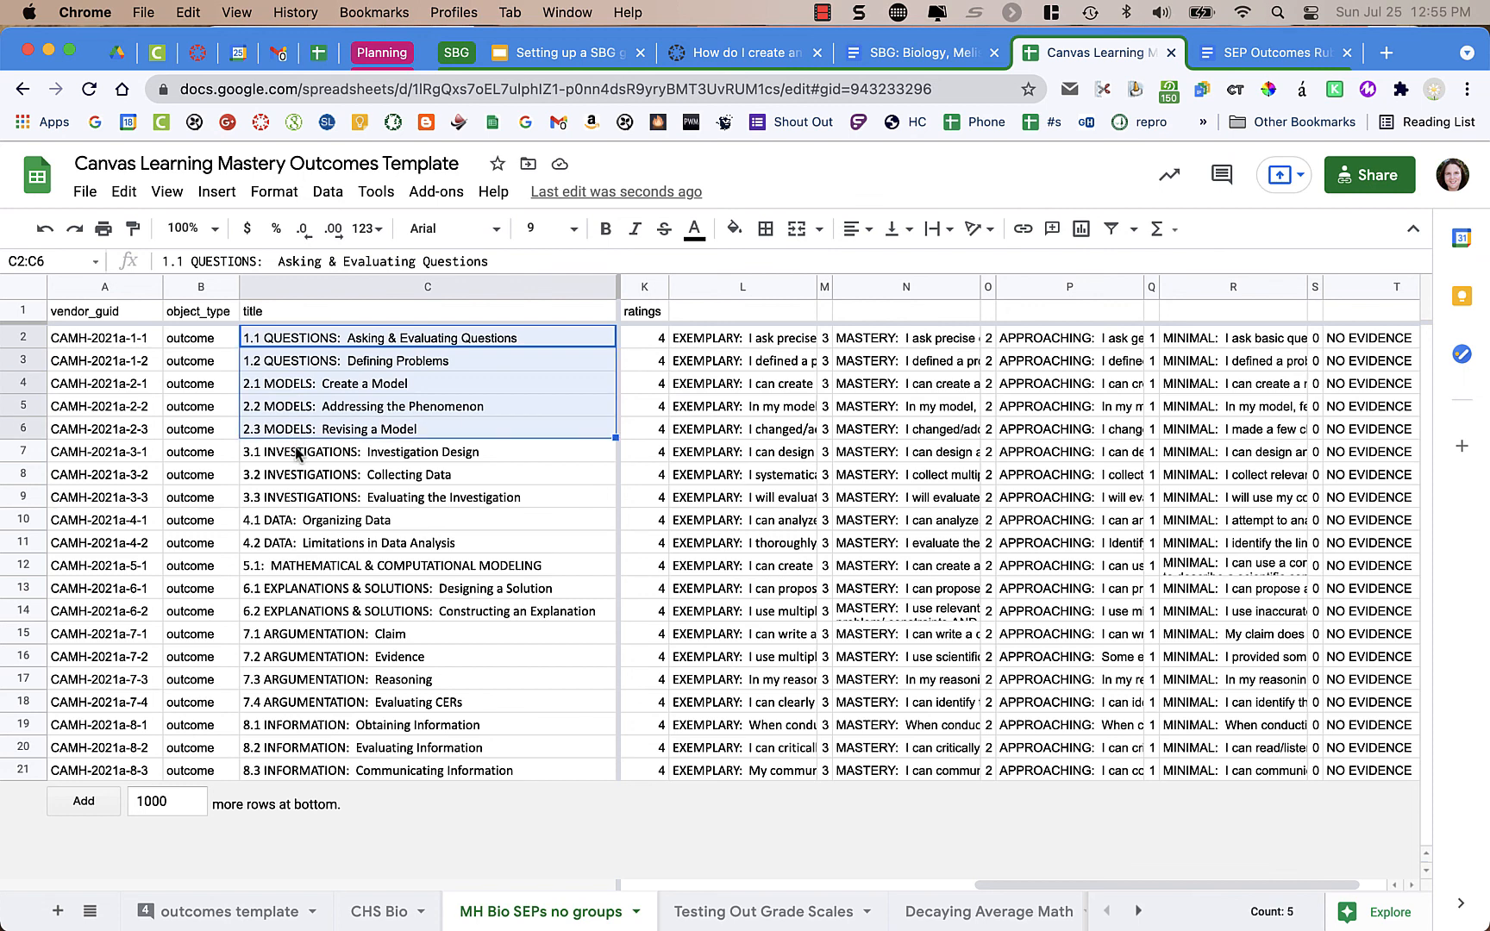
left_click(300, 452)
left_click_drag(303, 499, 300, 466)
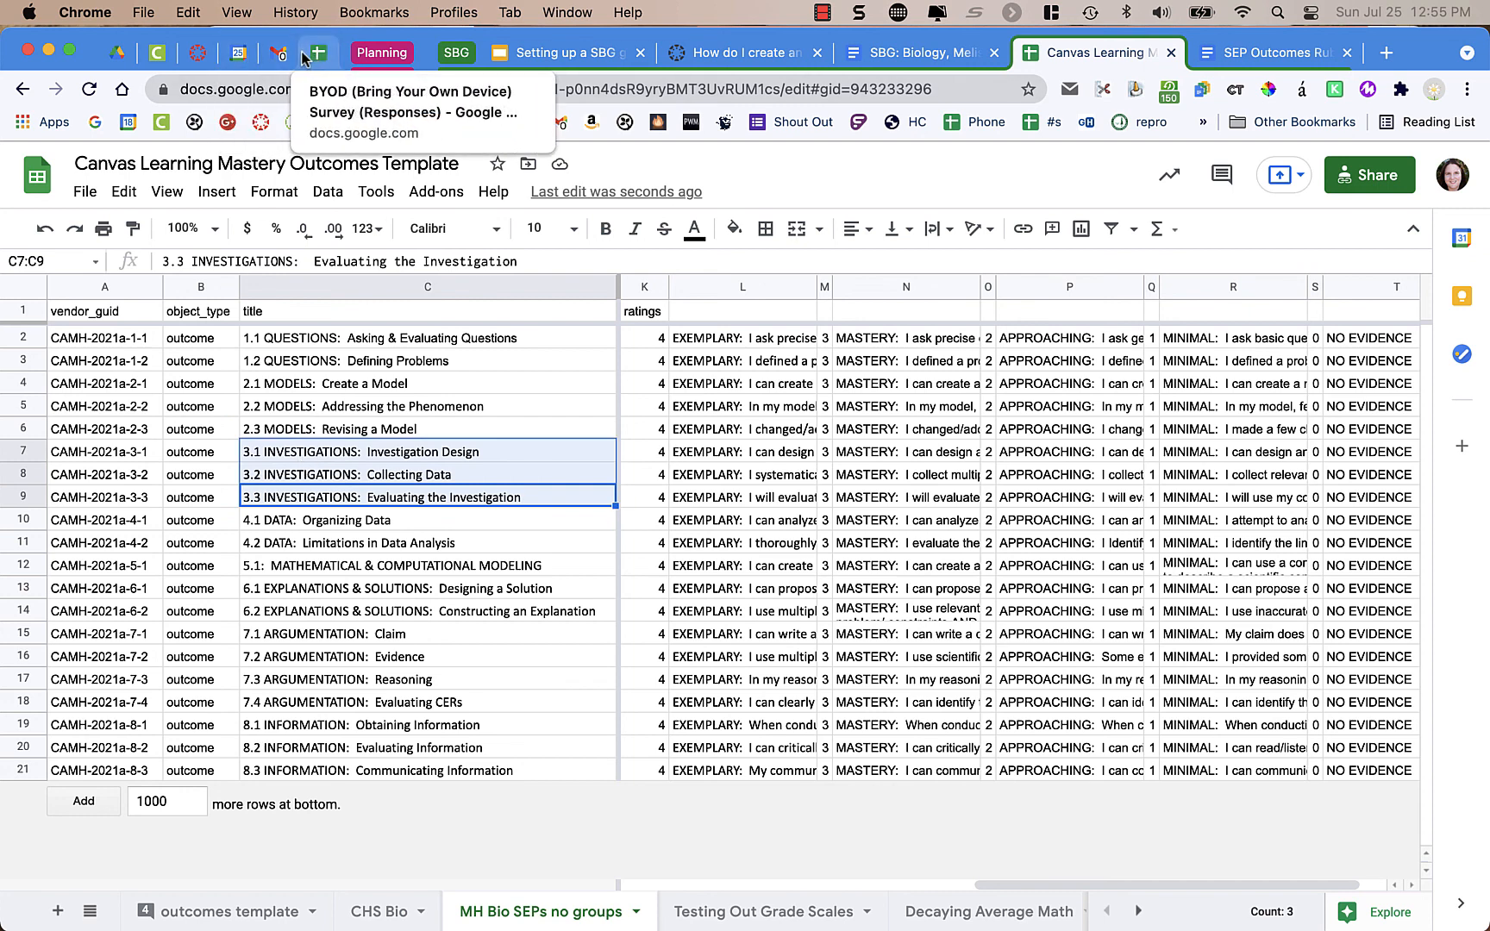
Step: Open outcome 1.1 QUESTIONS on the Canvas Outcomes page and review its description, rating levels, mastery points and calculation method
left_click(205, 55)
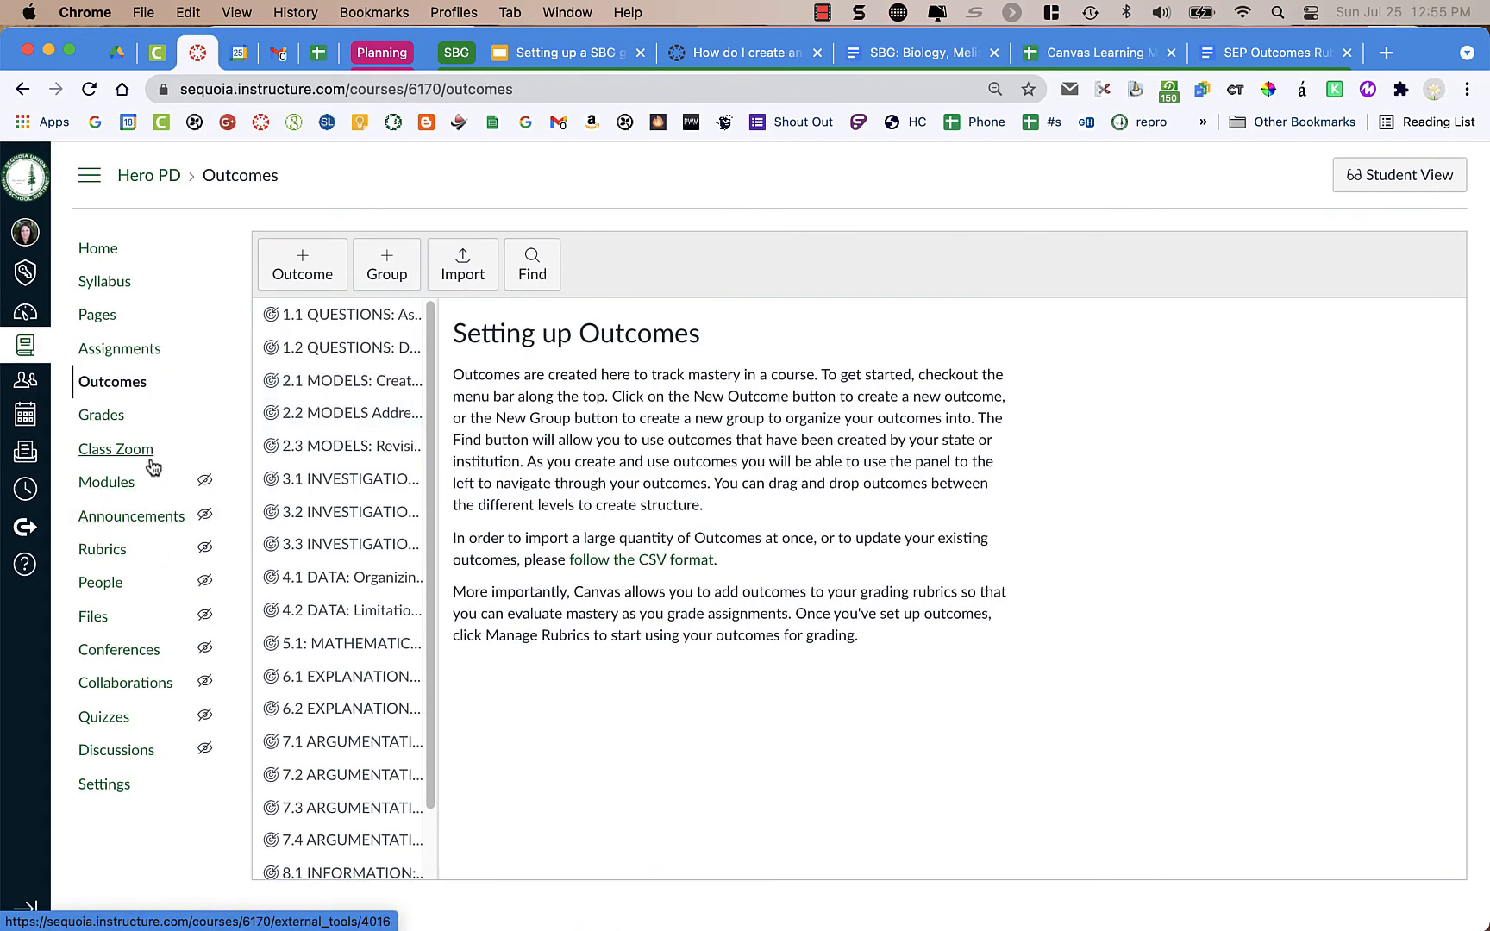
scroll(318, 466, "down", 2)
scroll(317, 466, "up", 2)
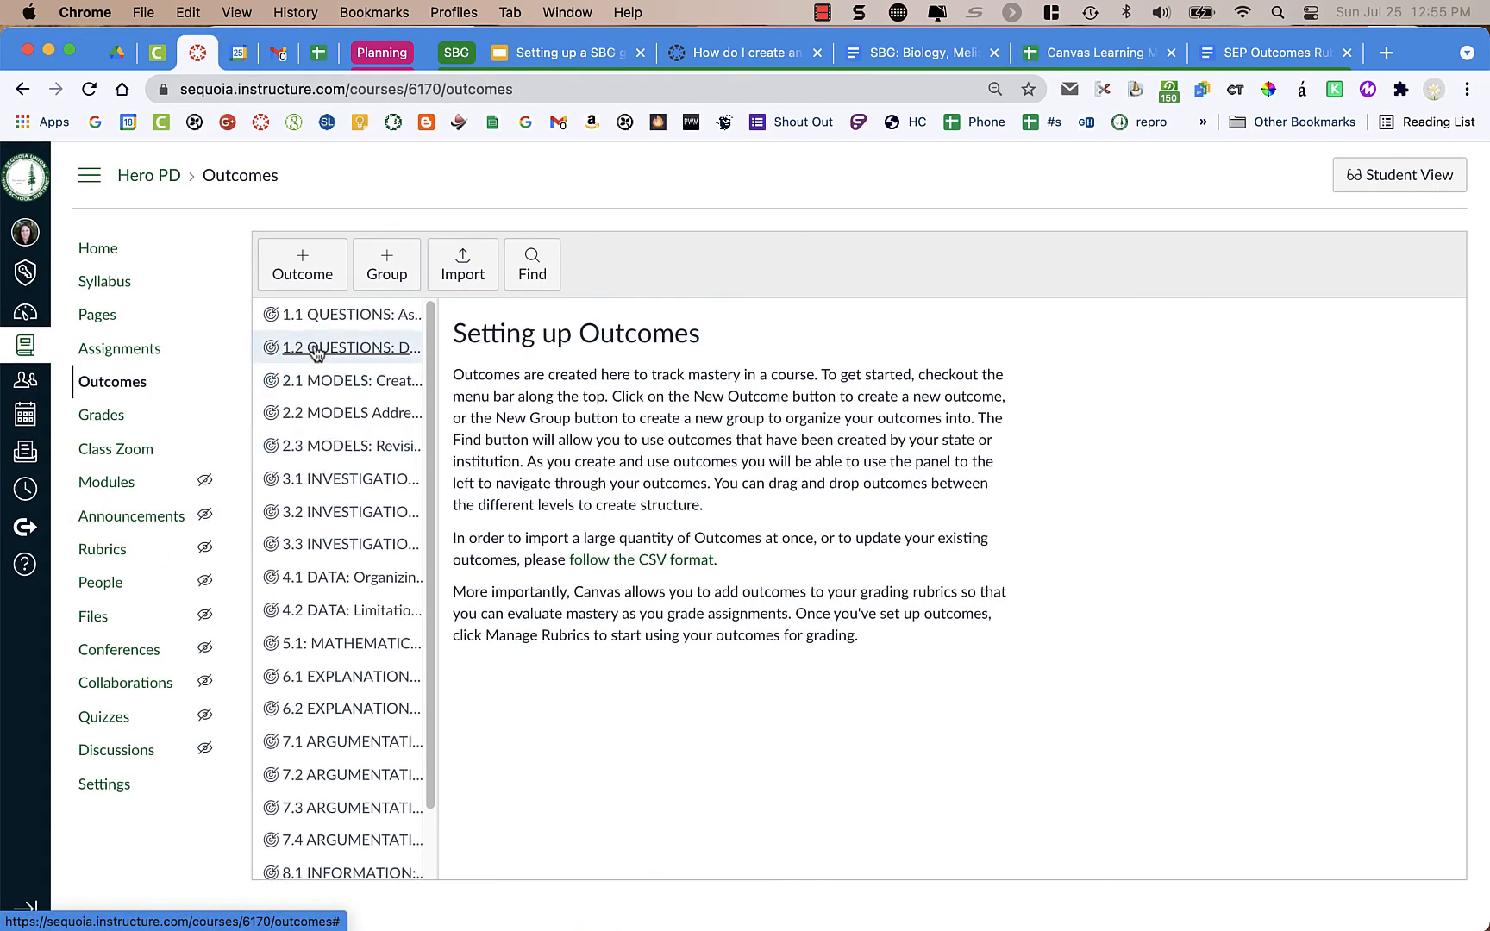
left_click(301, 319)
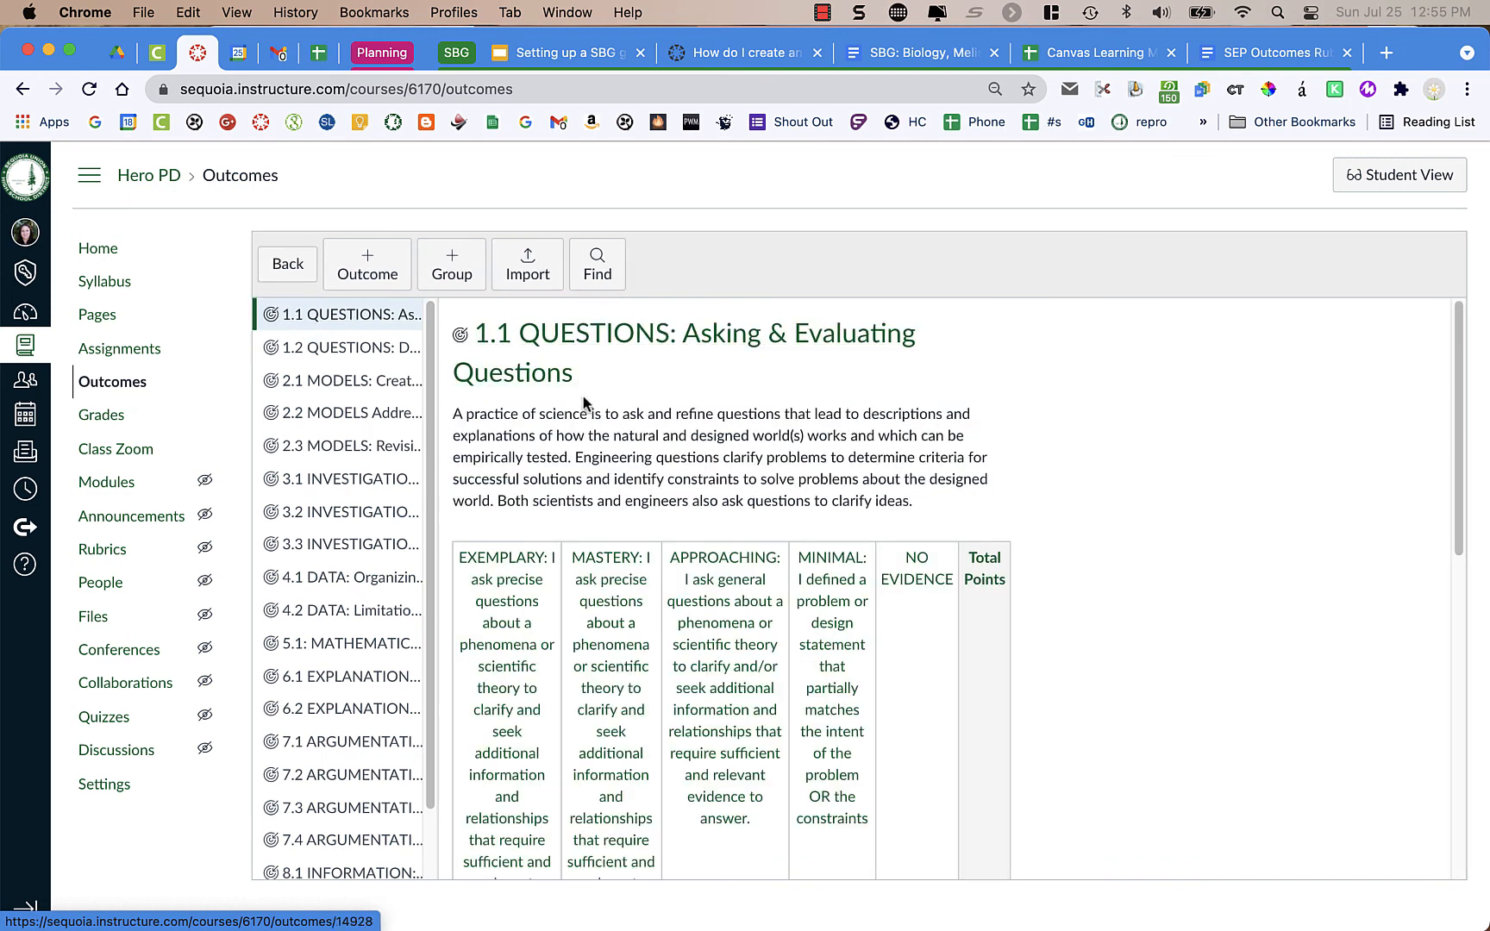
left_click_drag(457, 413, 912, 501)
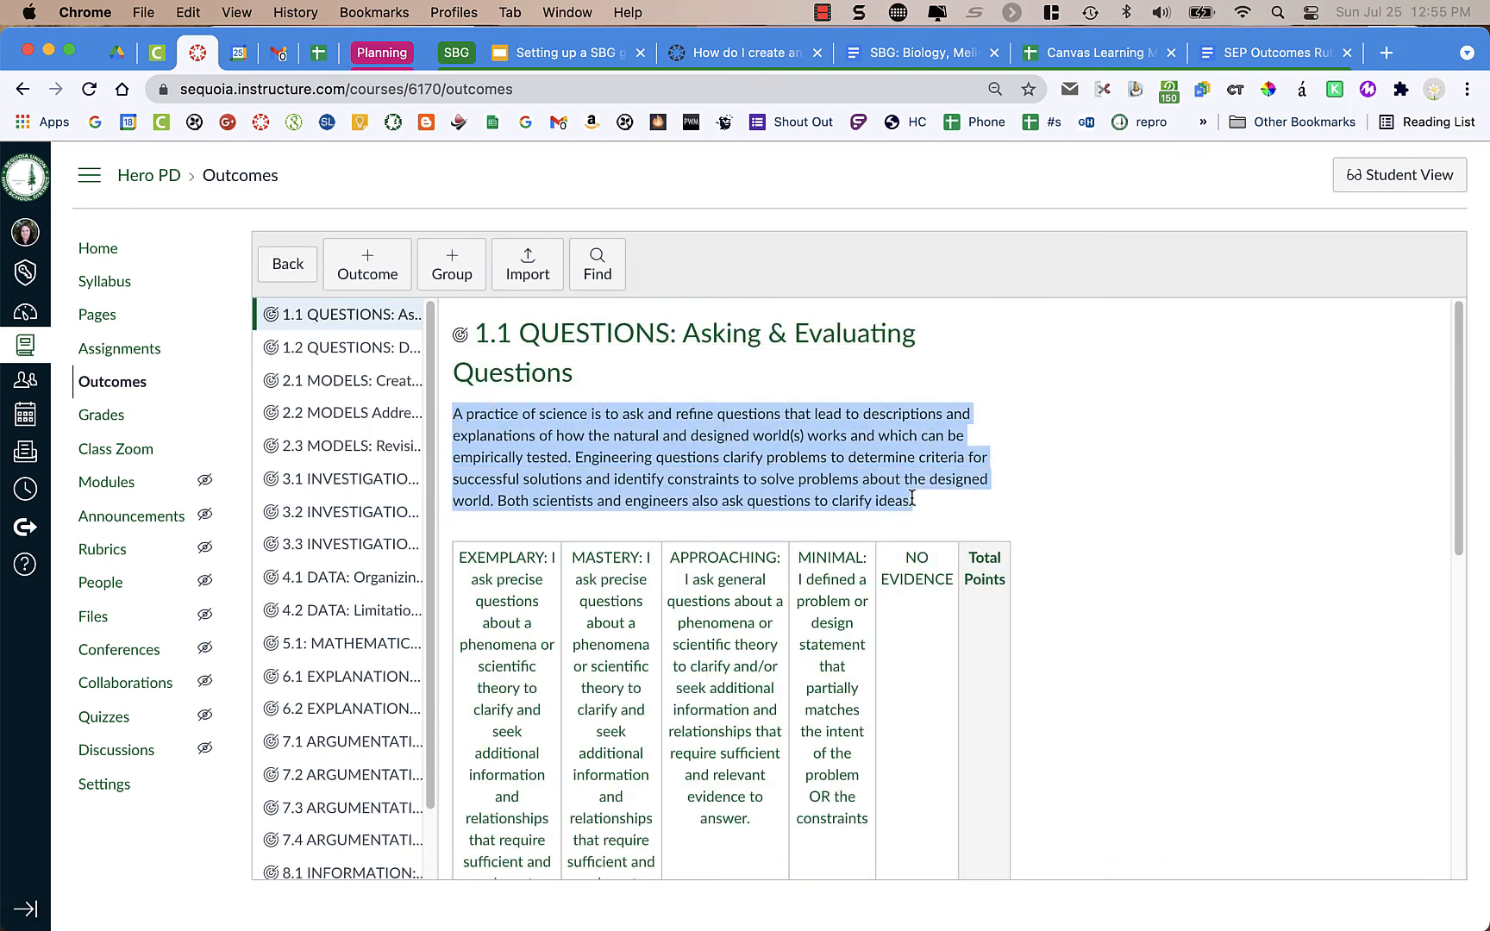
scroll(912, 496, "down", 3)
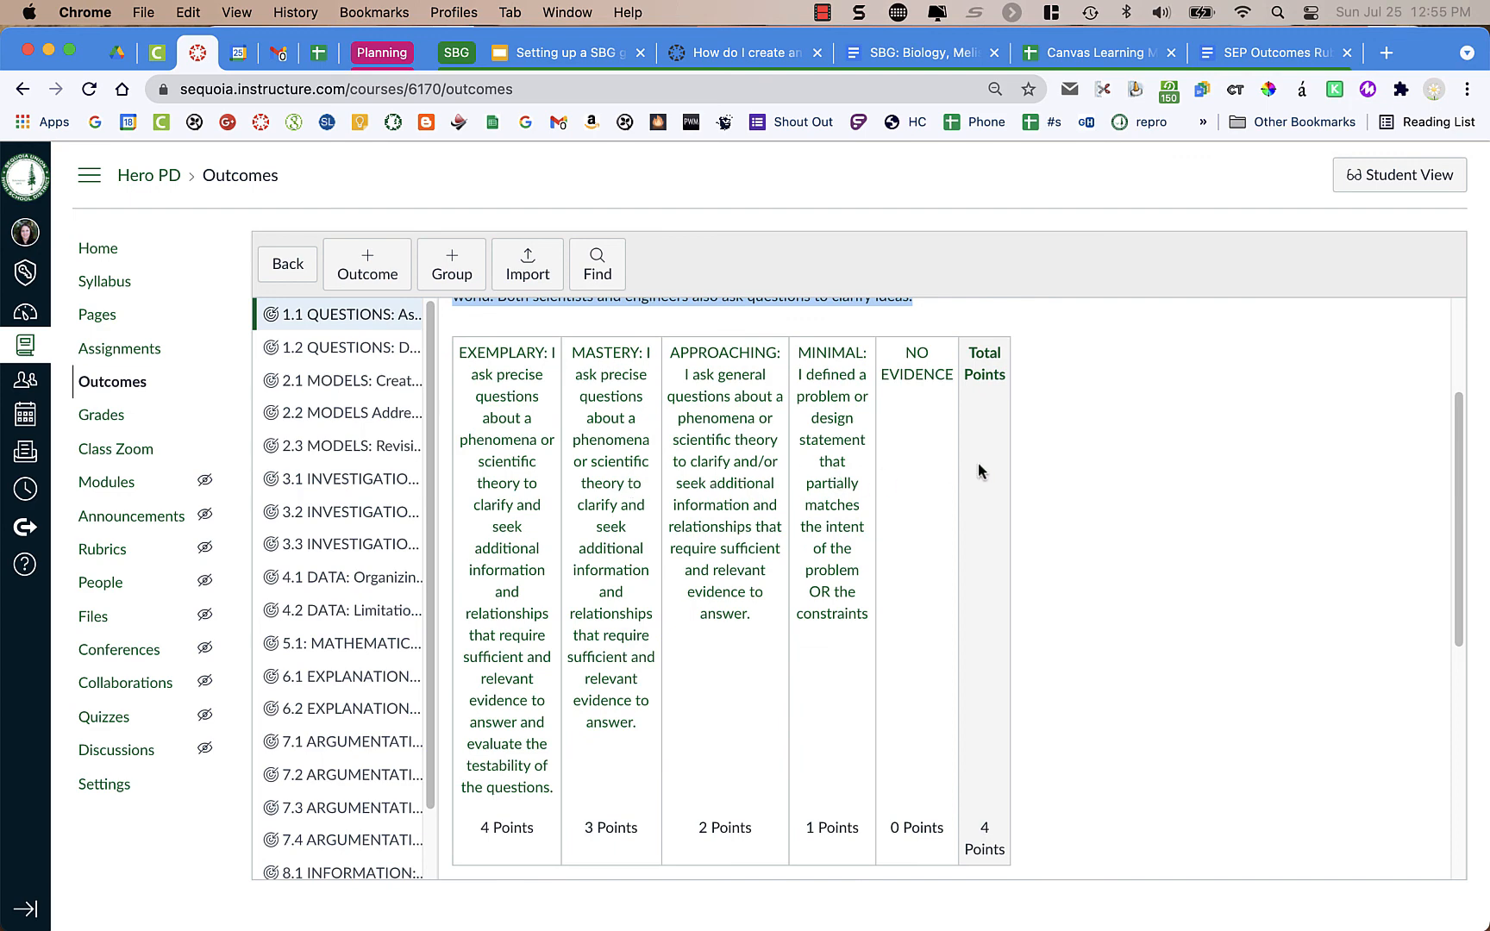
scroll(977, 526, "down", 3)
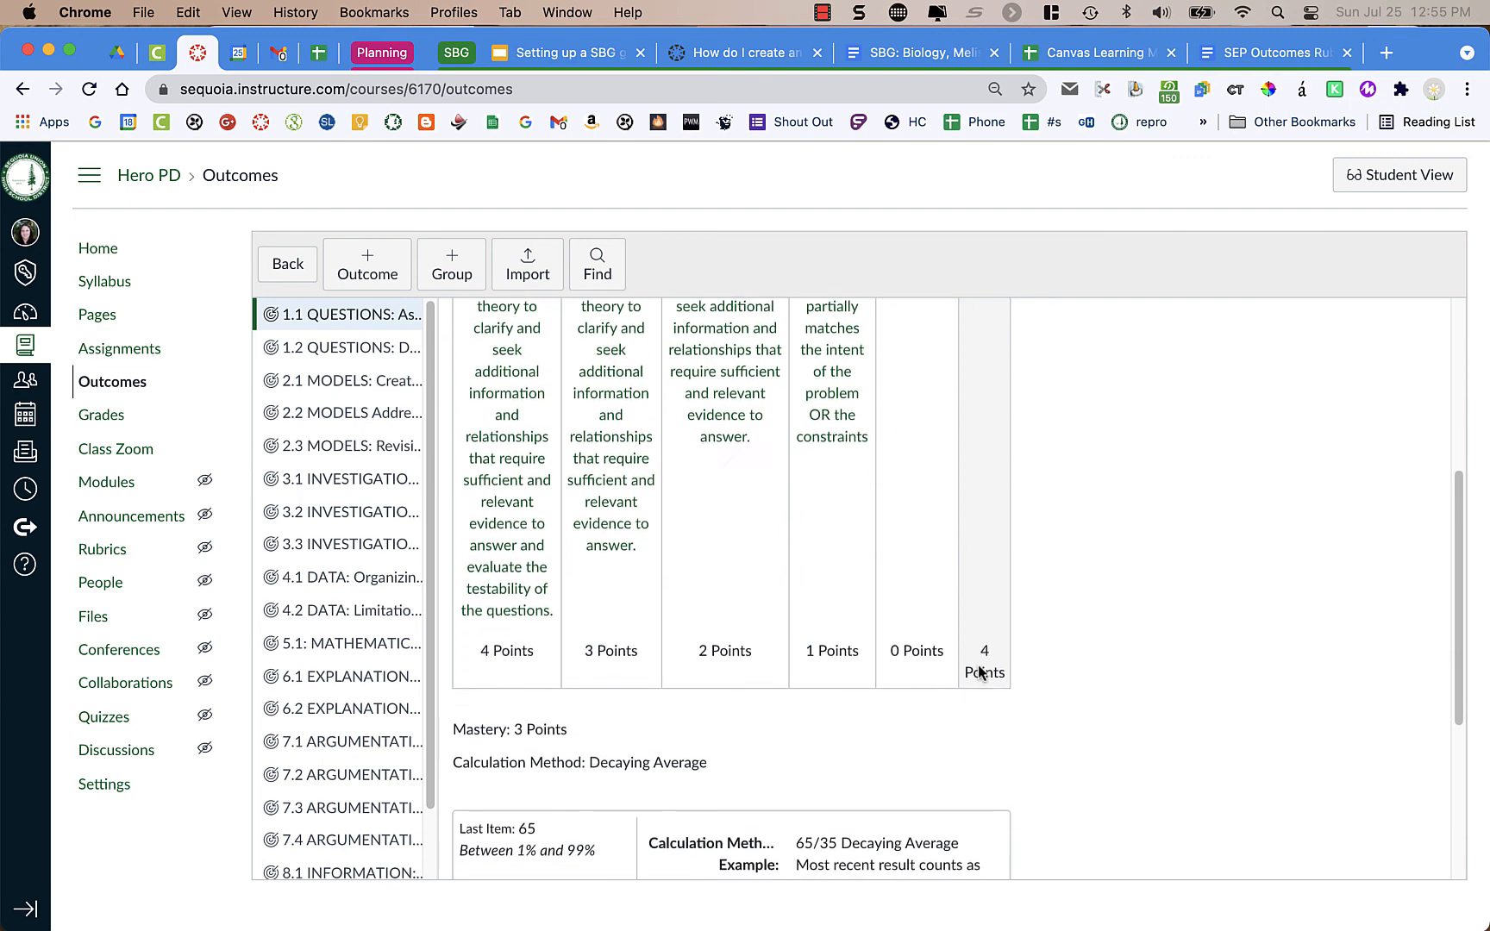
scroll(979, 671, "down", 4)
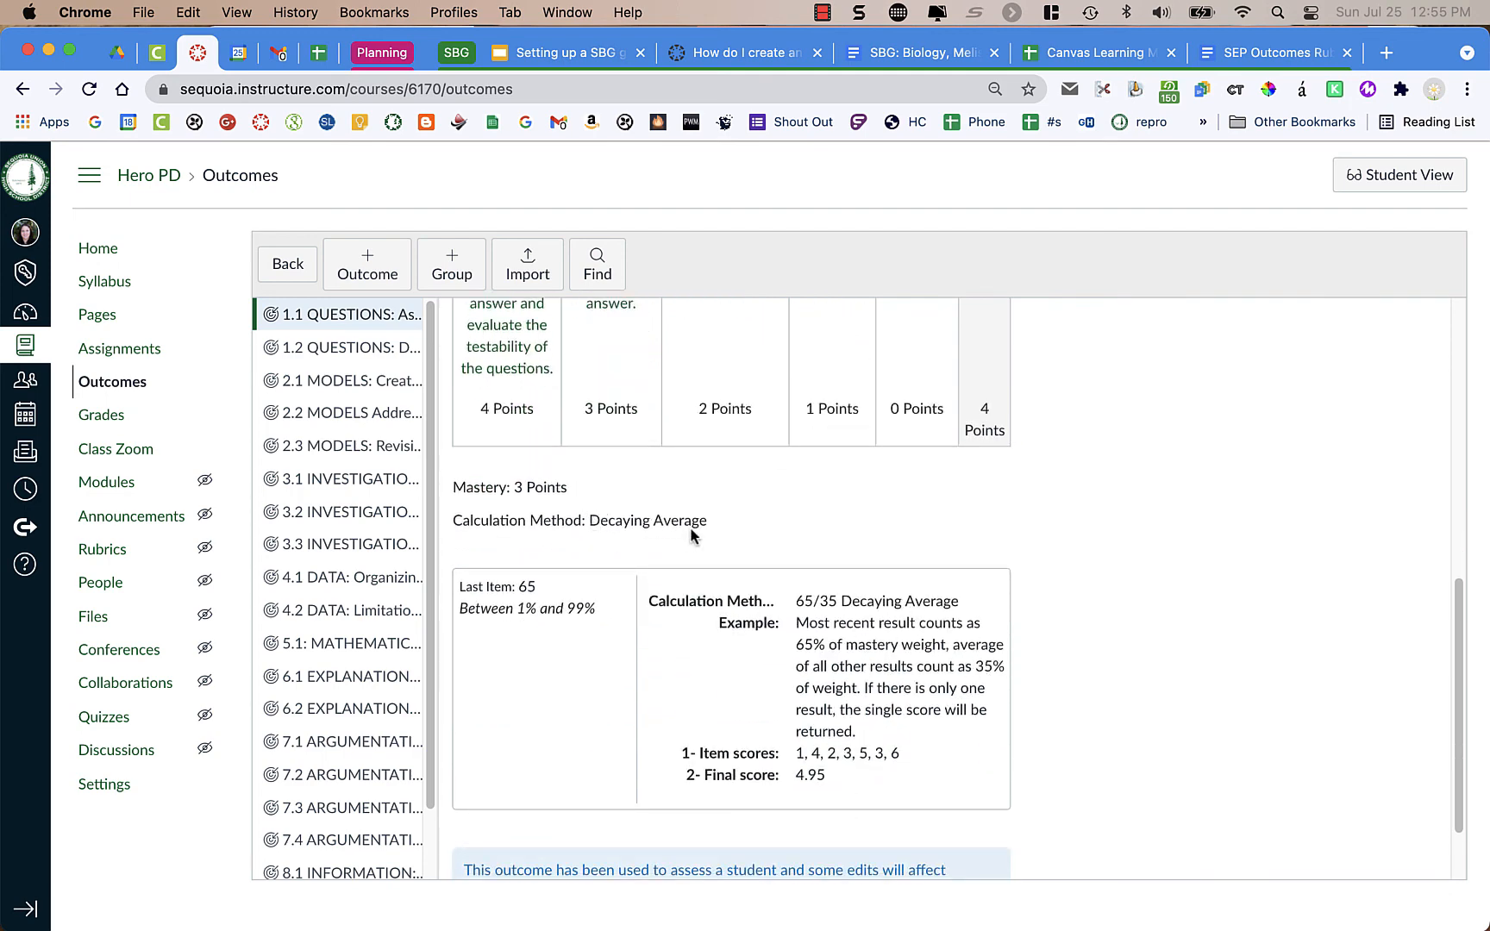
scroll(691, 528, "down", 2)
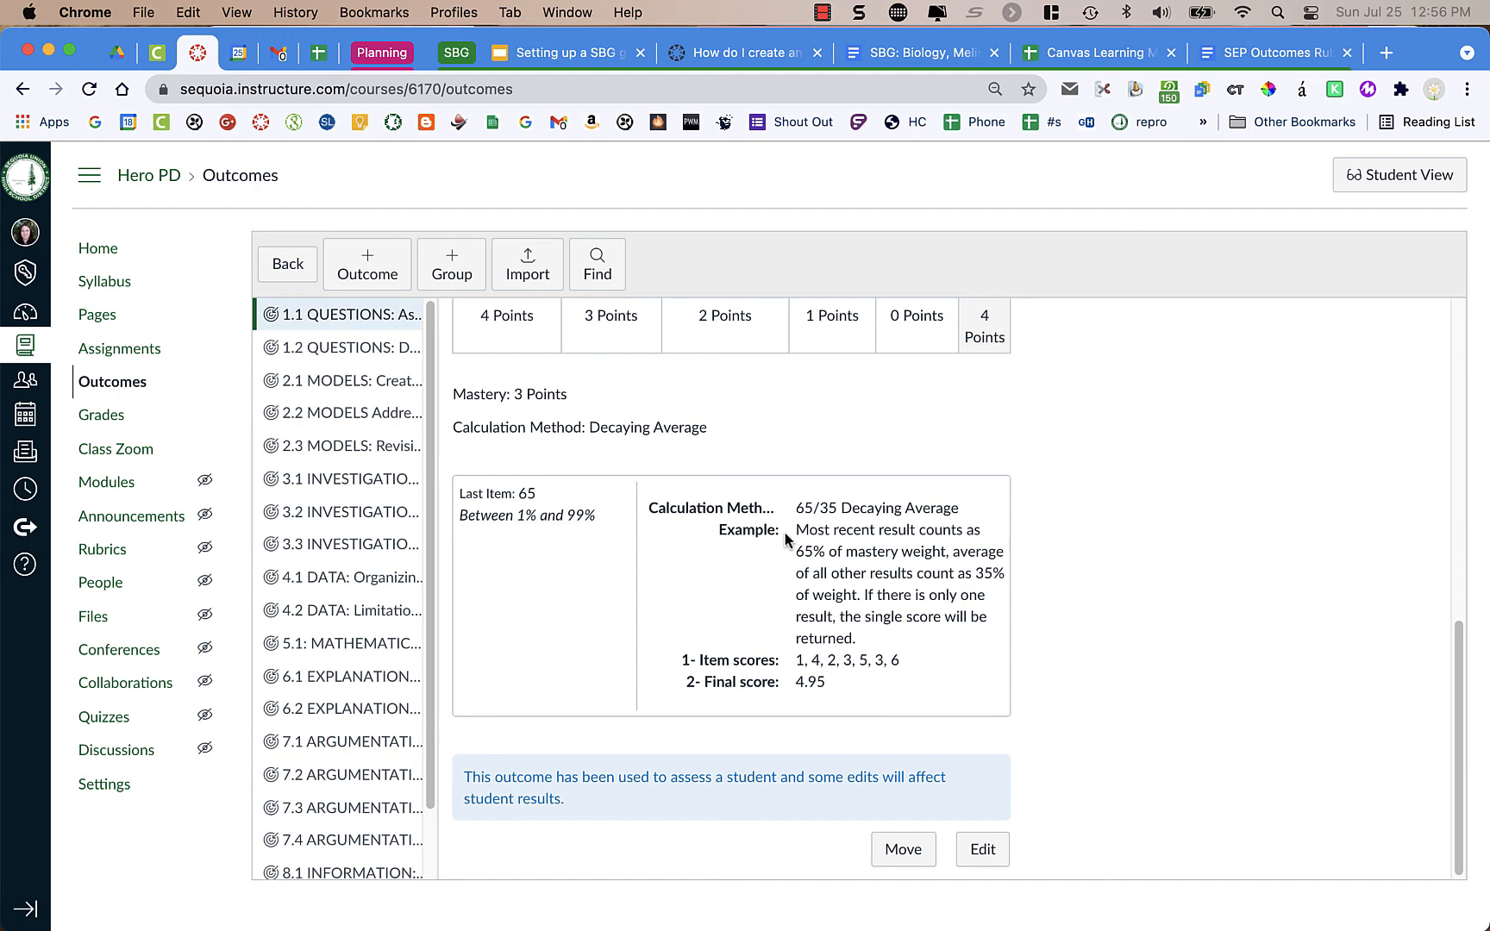
scroll(785, 540, "up", 10)
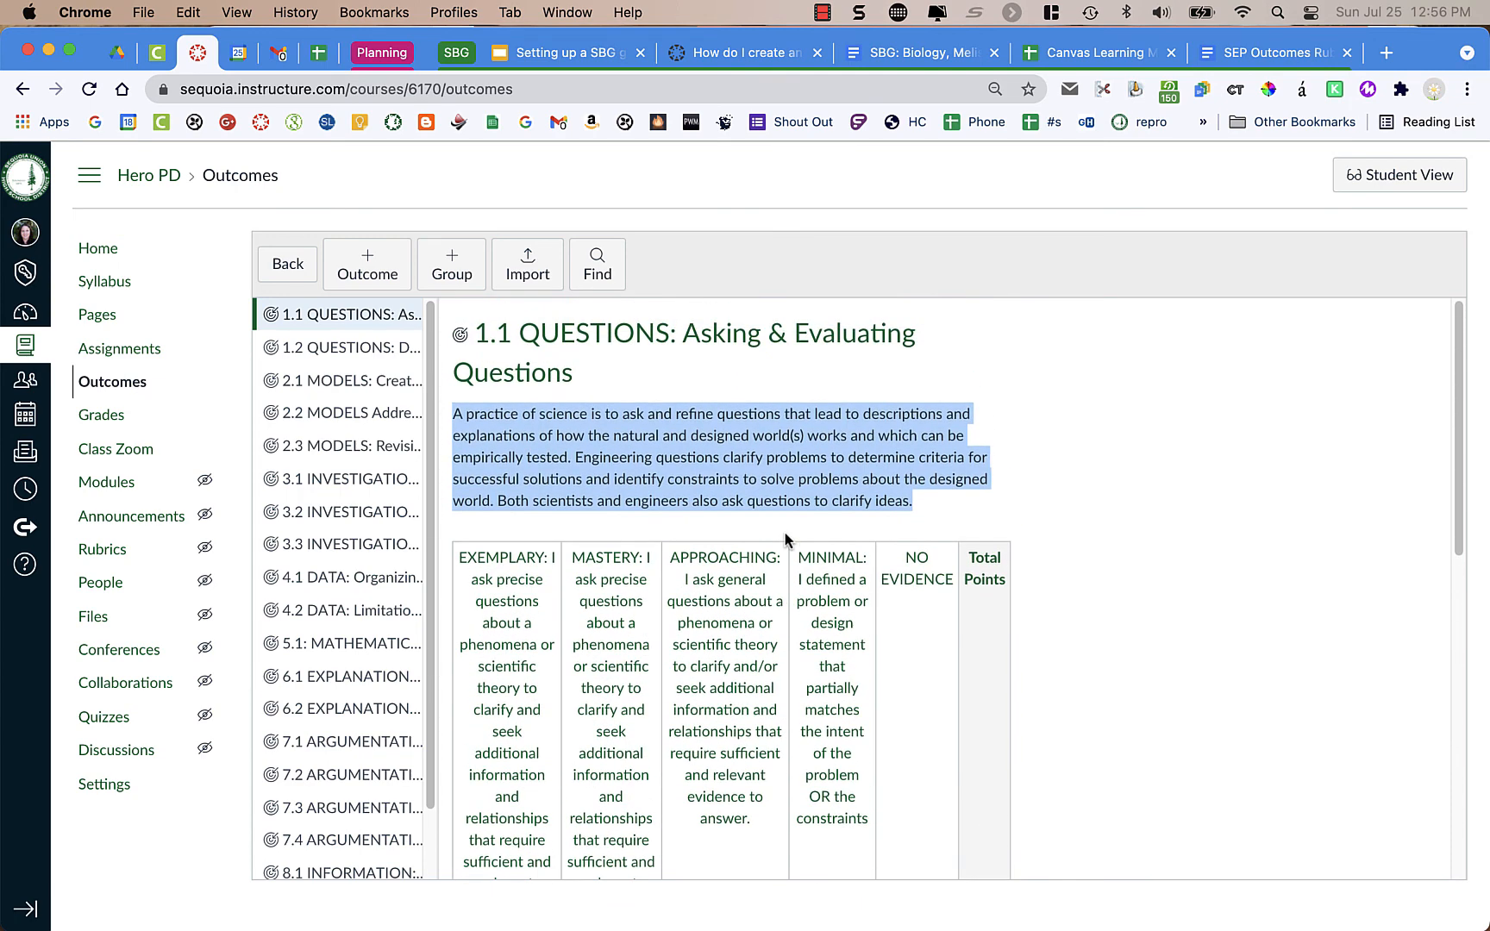
Step: Start a new outcome in the Hero PD course and set its Exceeds Expectations rating to 4 points
left_click(383, 274)
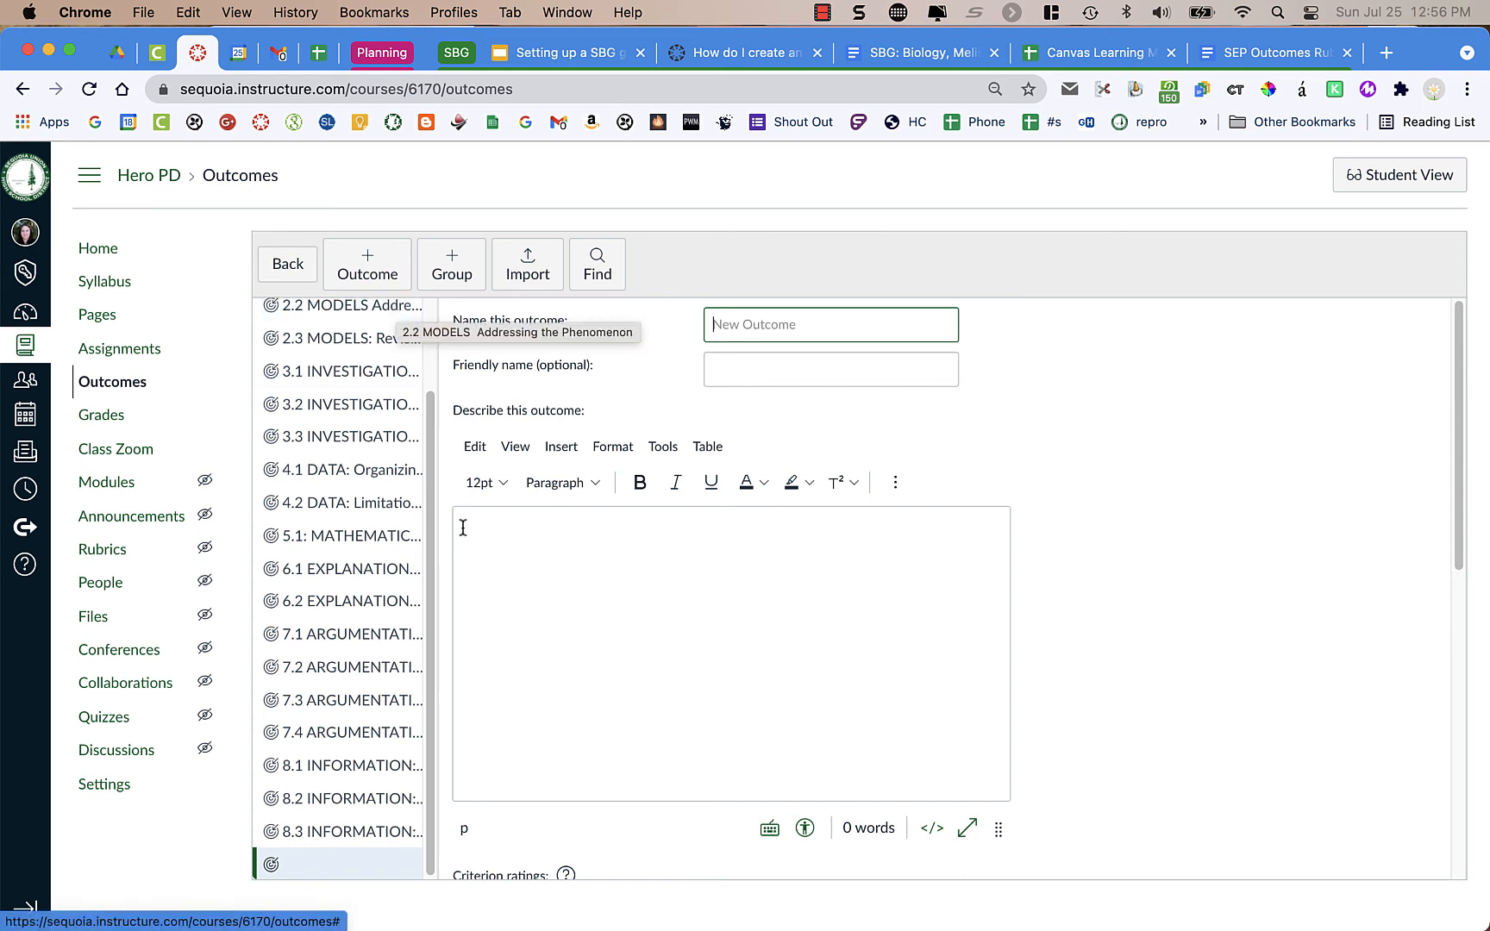
left_click(510, 610)
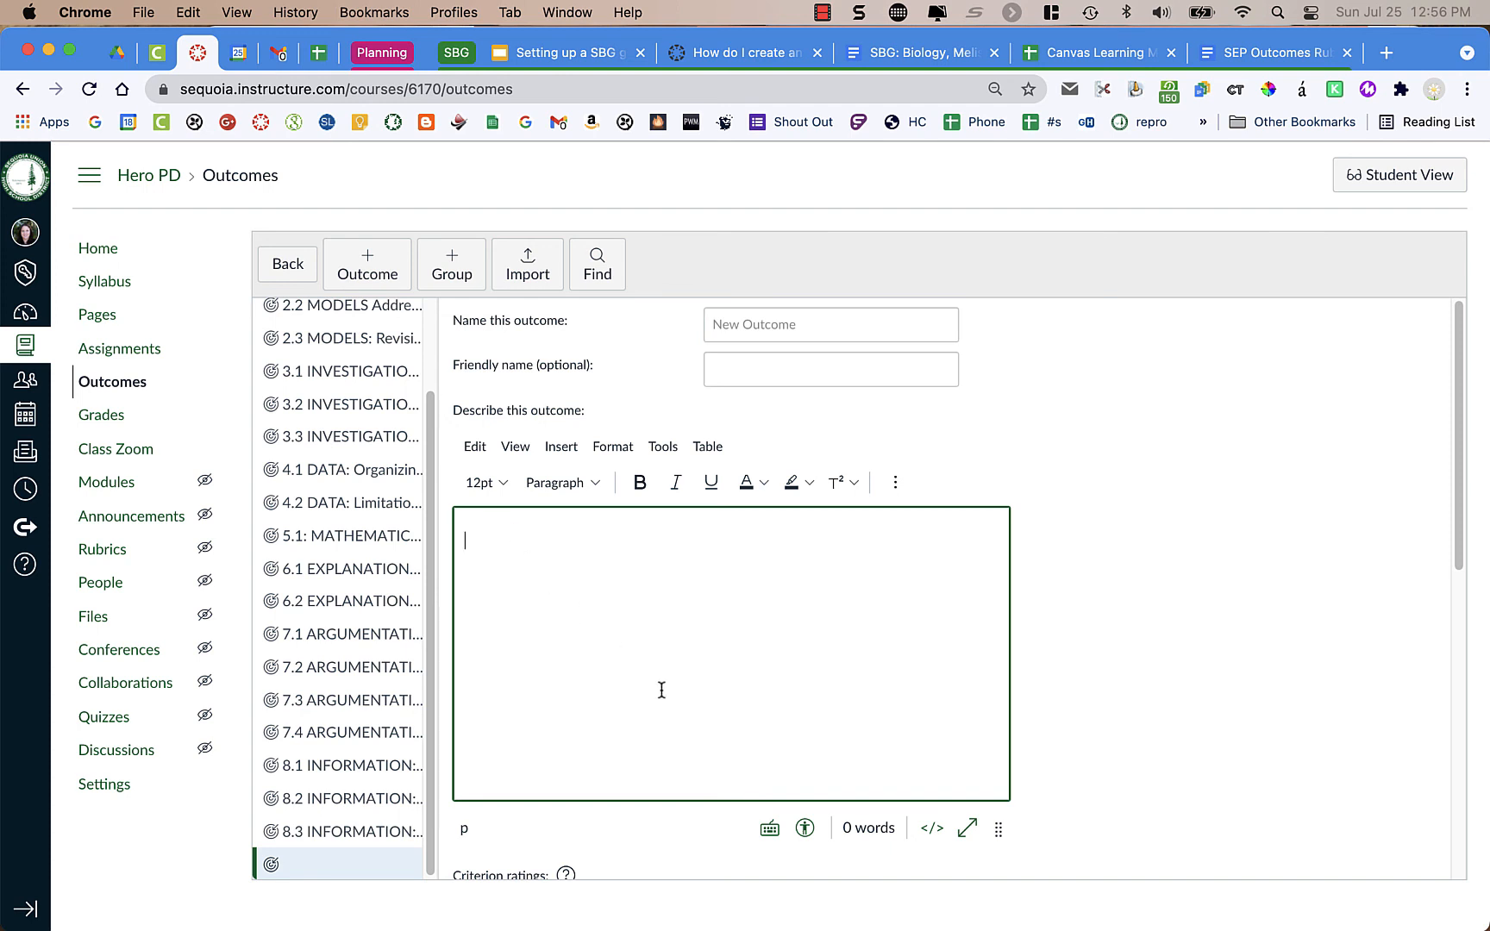
scroll(660, 688, "down", 2)
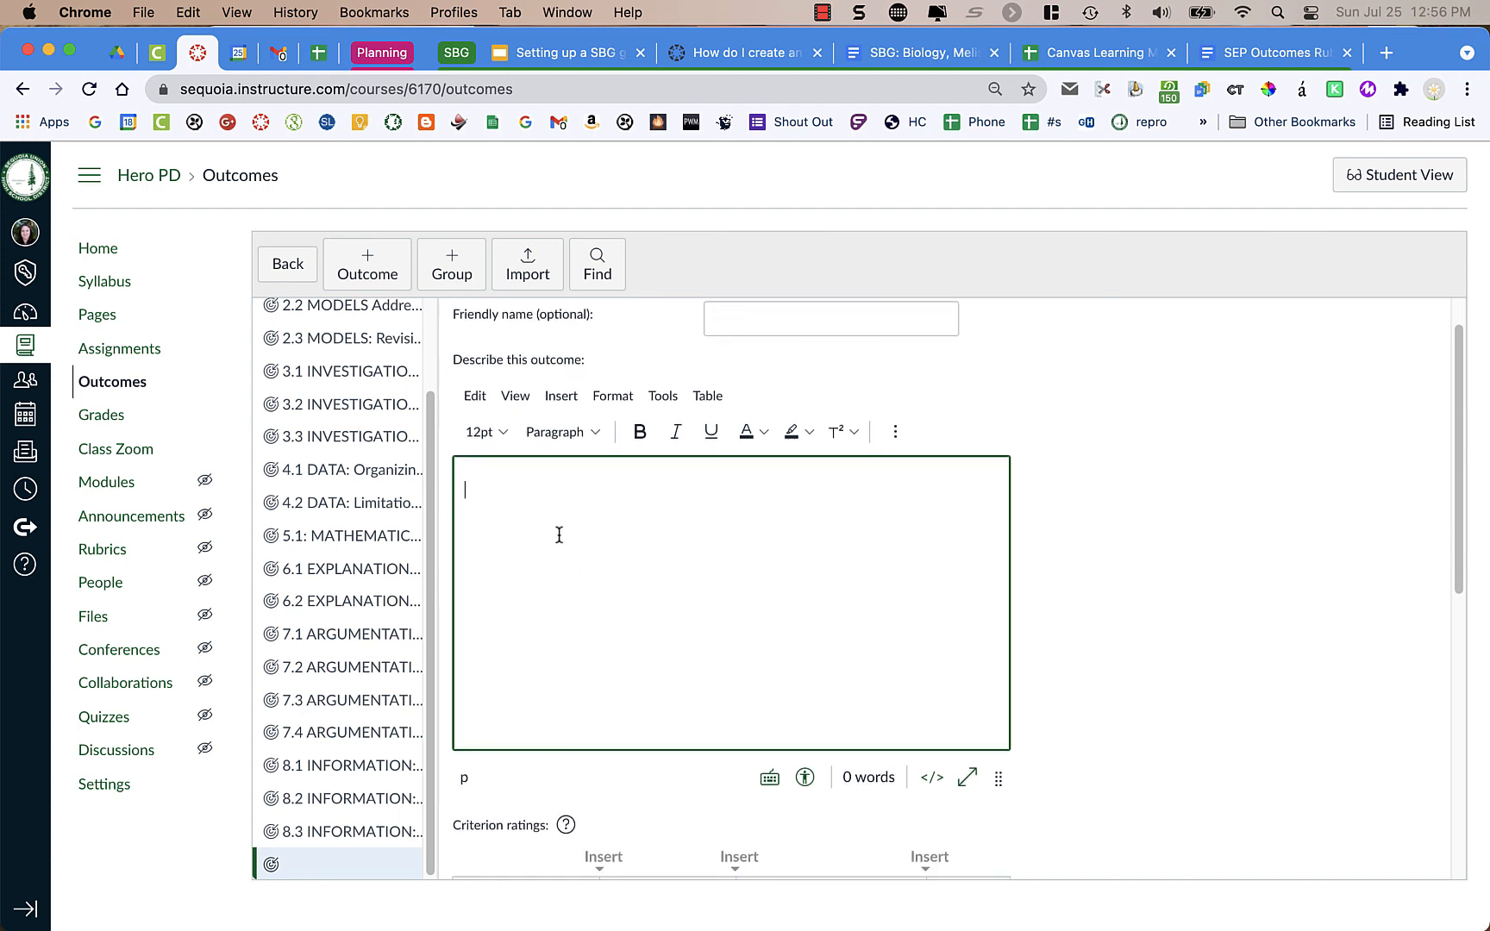
scroll(559, 535, "down", 10)
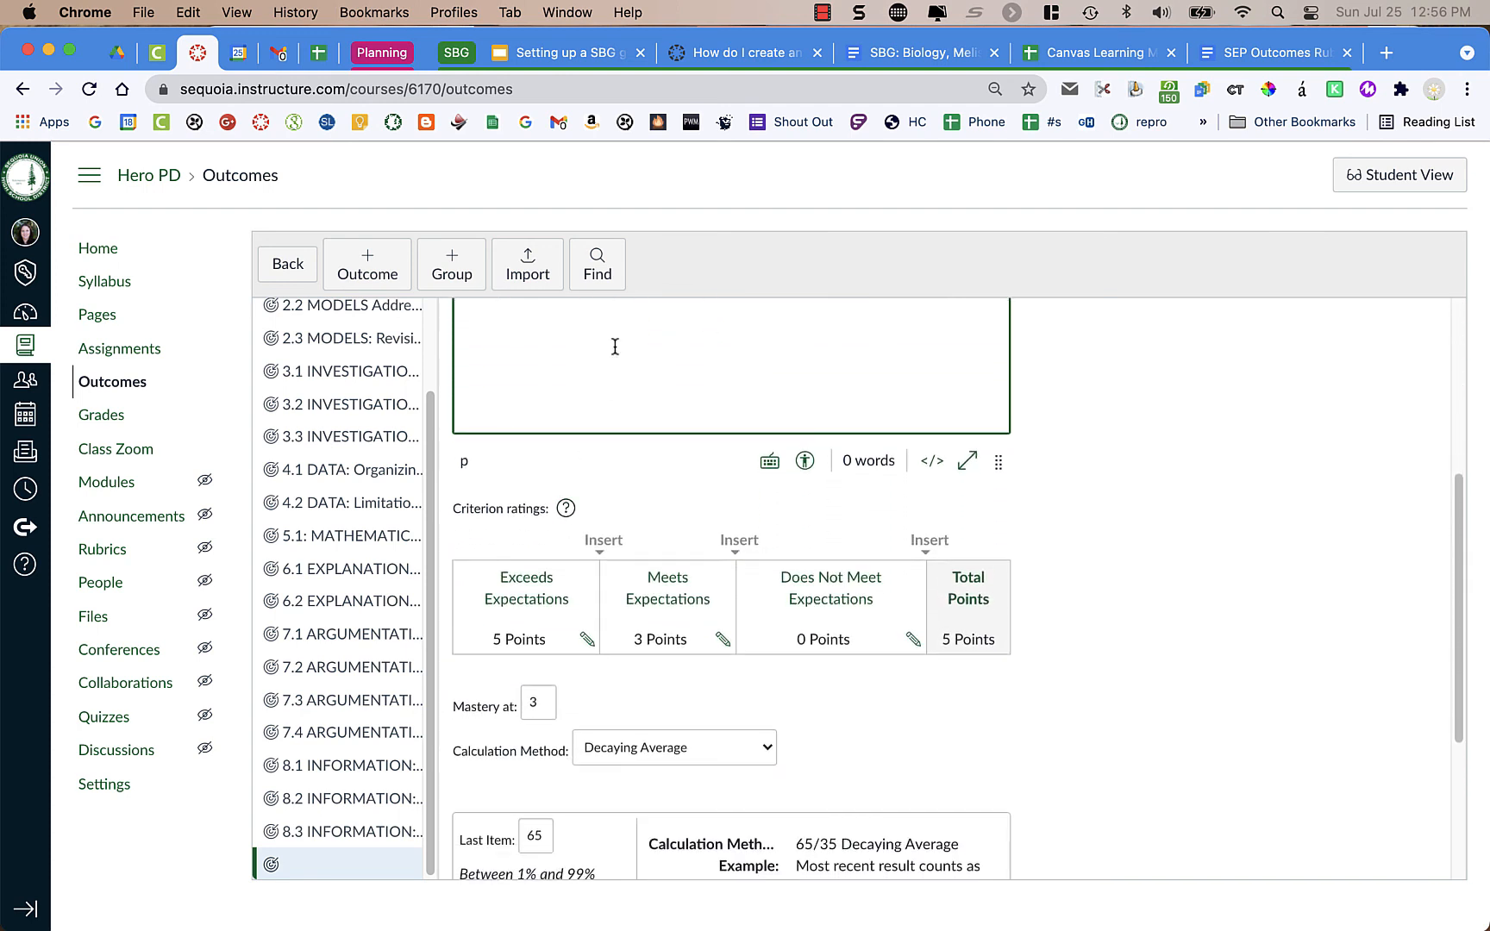
scroll(614, 347, "down", 4)
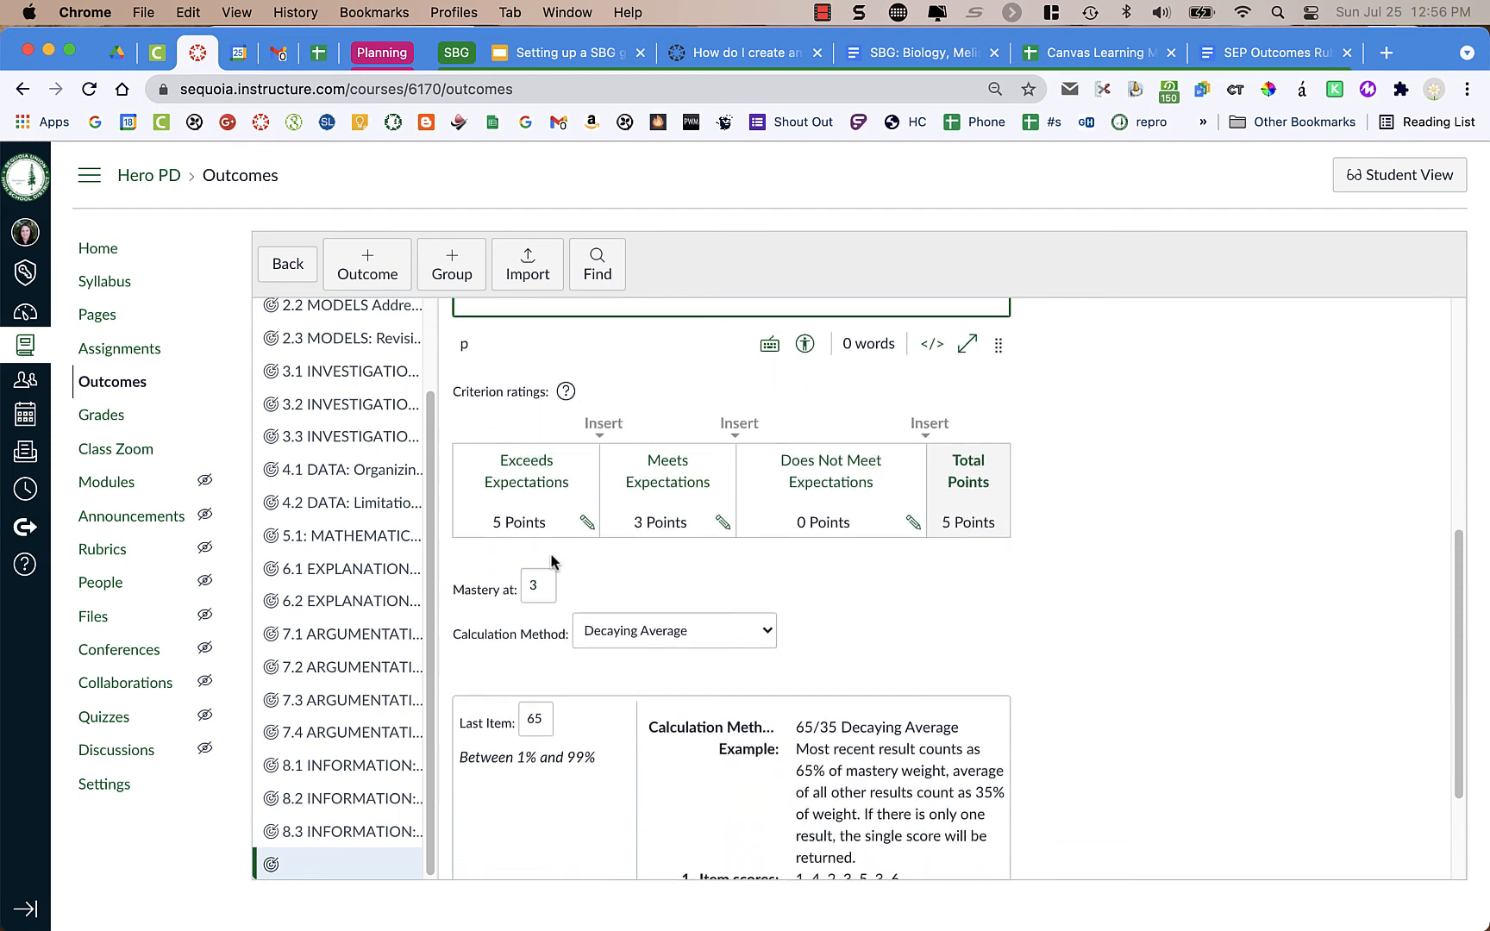
left_click(586, 525)
key("Tab")
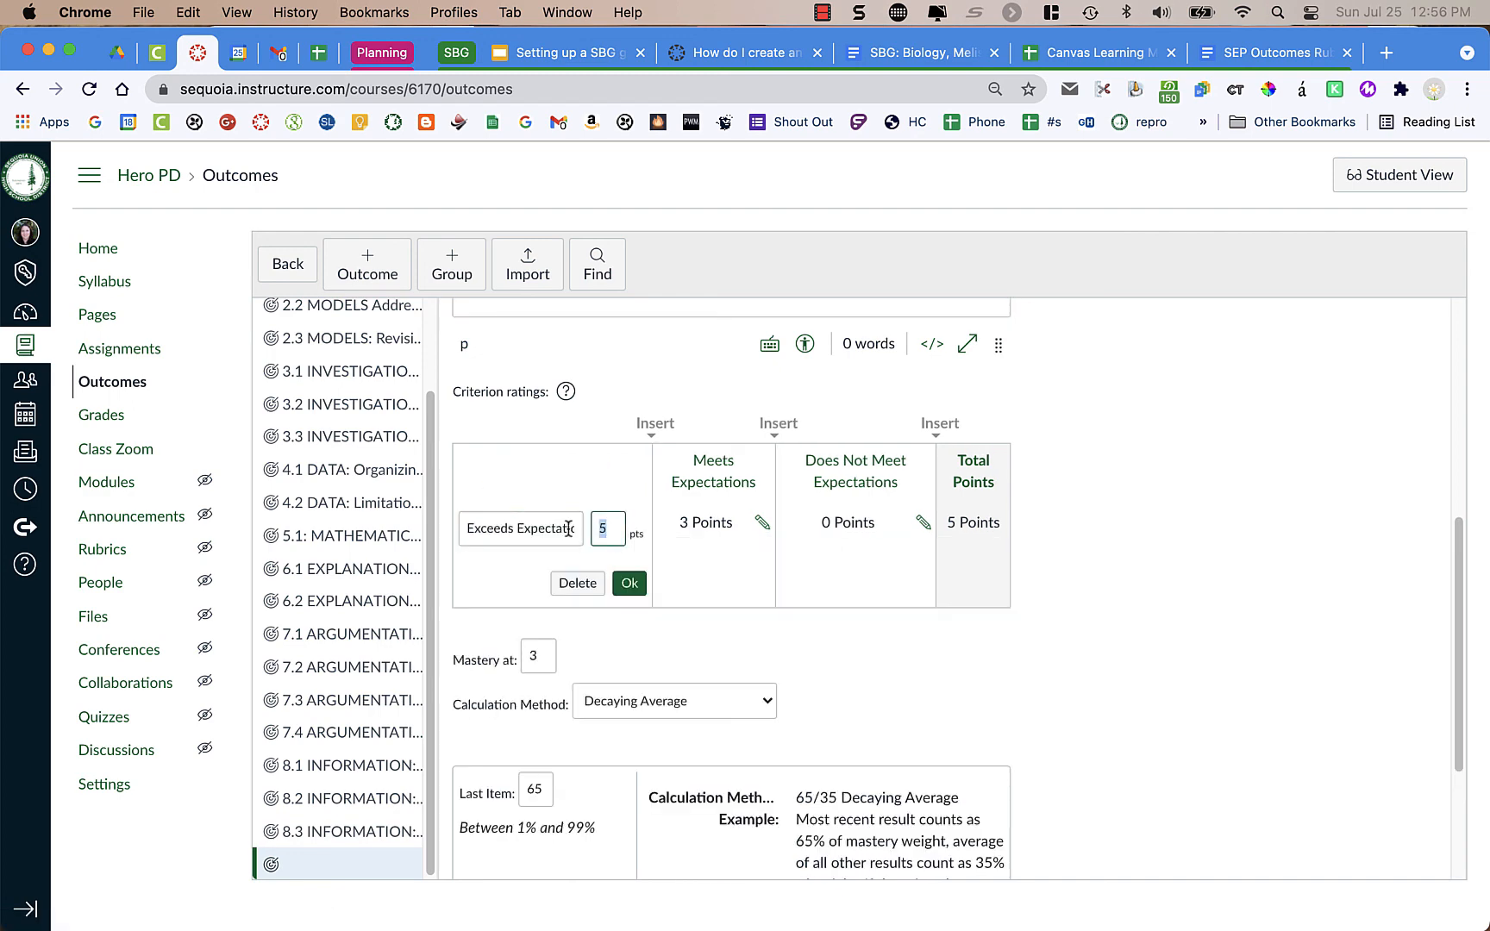
type("4")
left_click(630, 583)
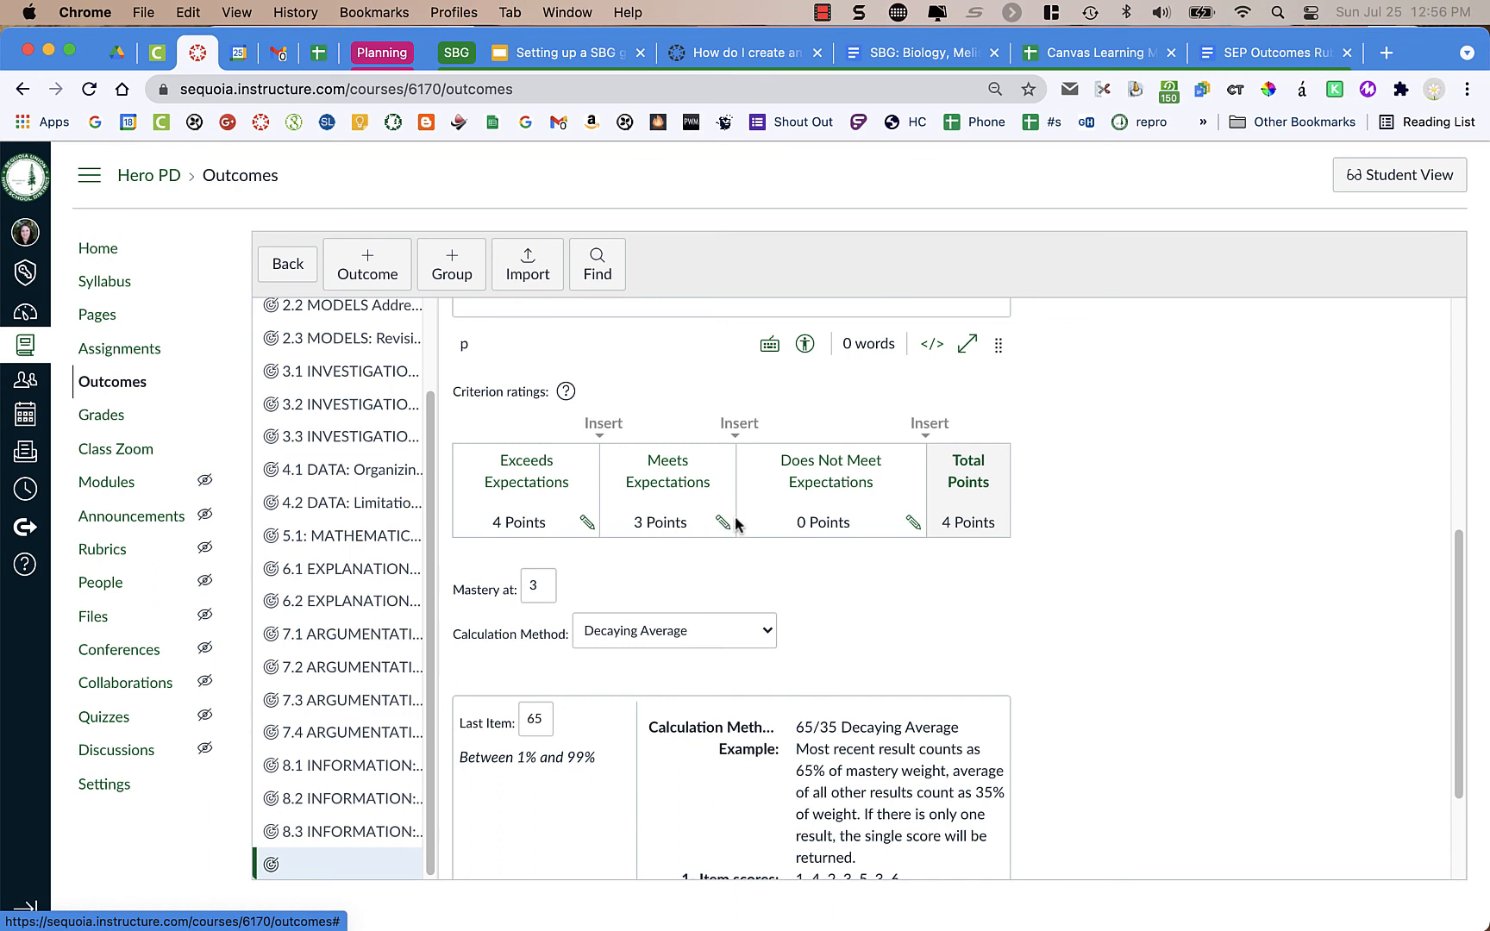
Step: Insert two unnamed ratings worth 2 points and 1 point between Meets Expectations and Does Not Meet Expectations
left_click(737, 422)
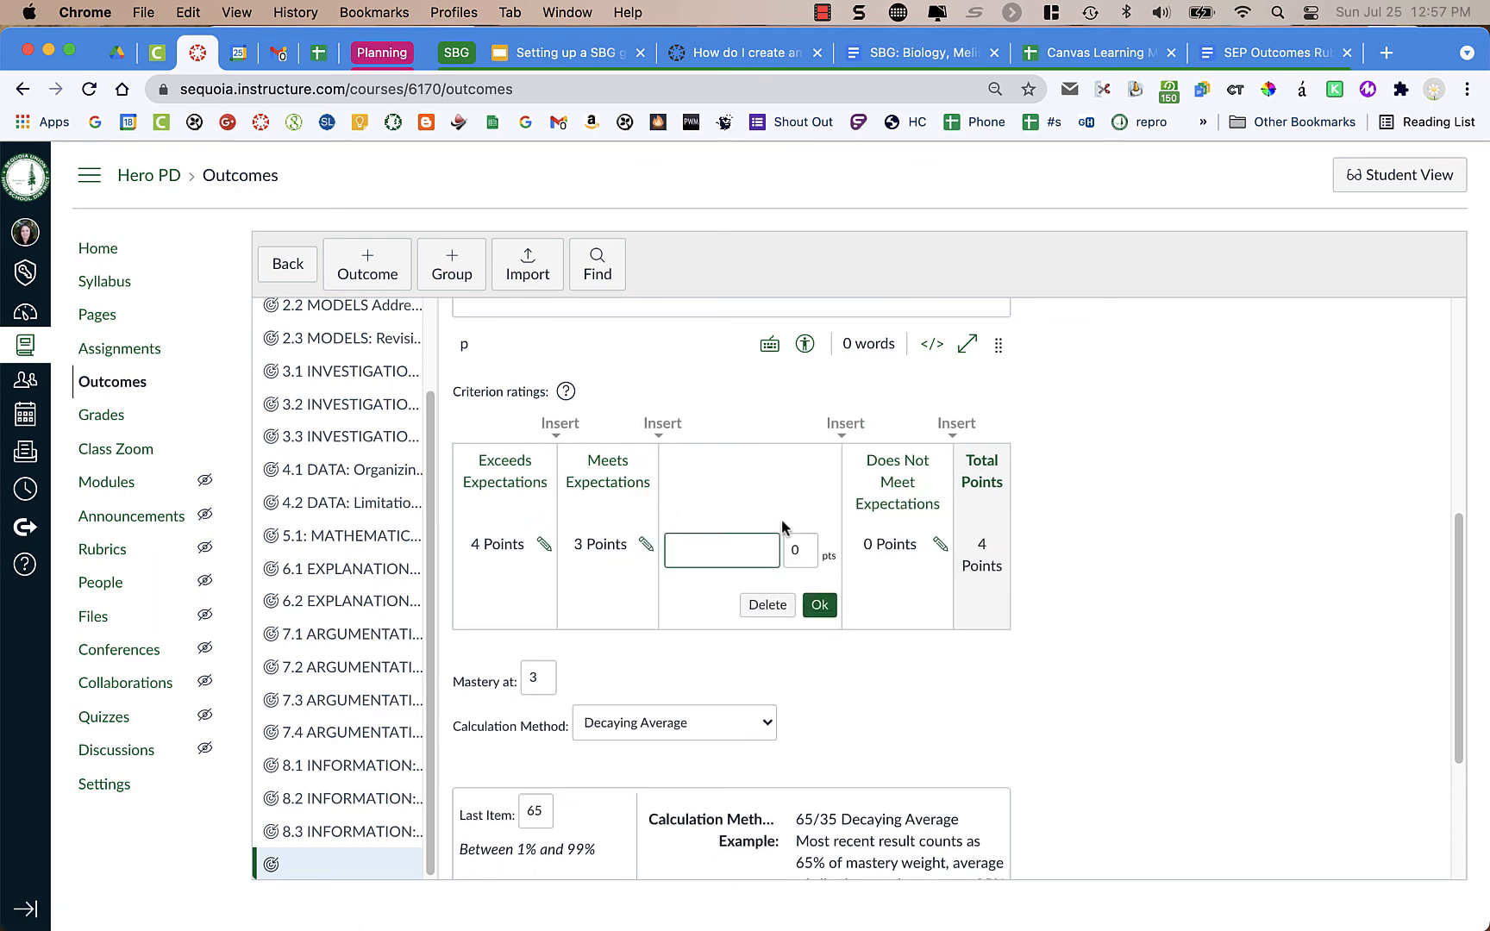
left_click(797, 551)
type("2")
left_click(821, 606)
left_click(774, 423)
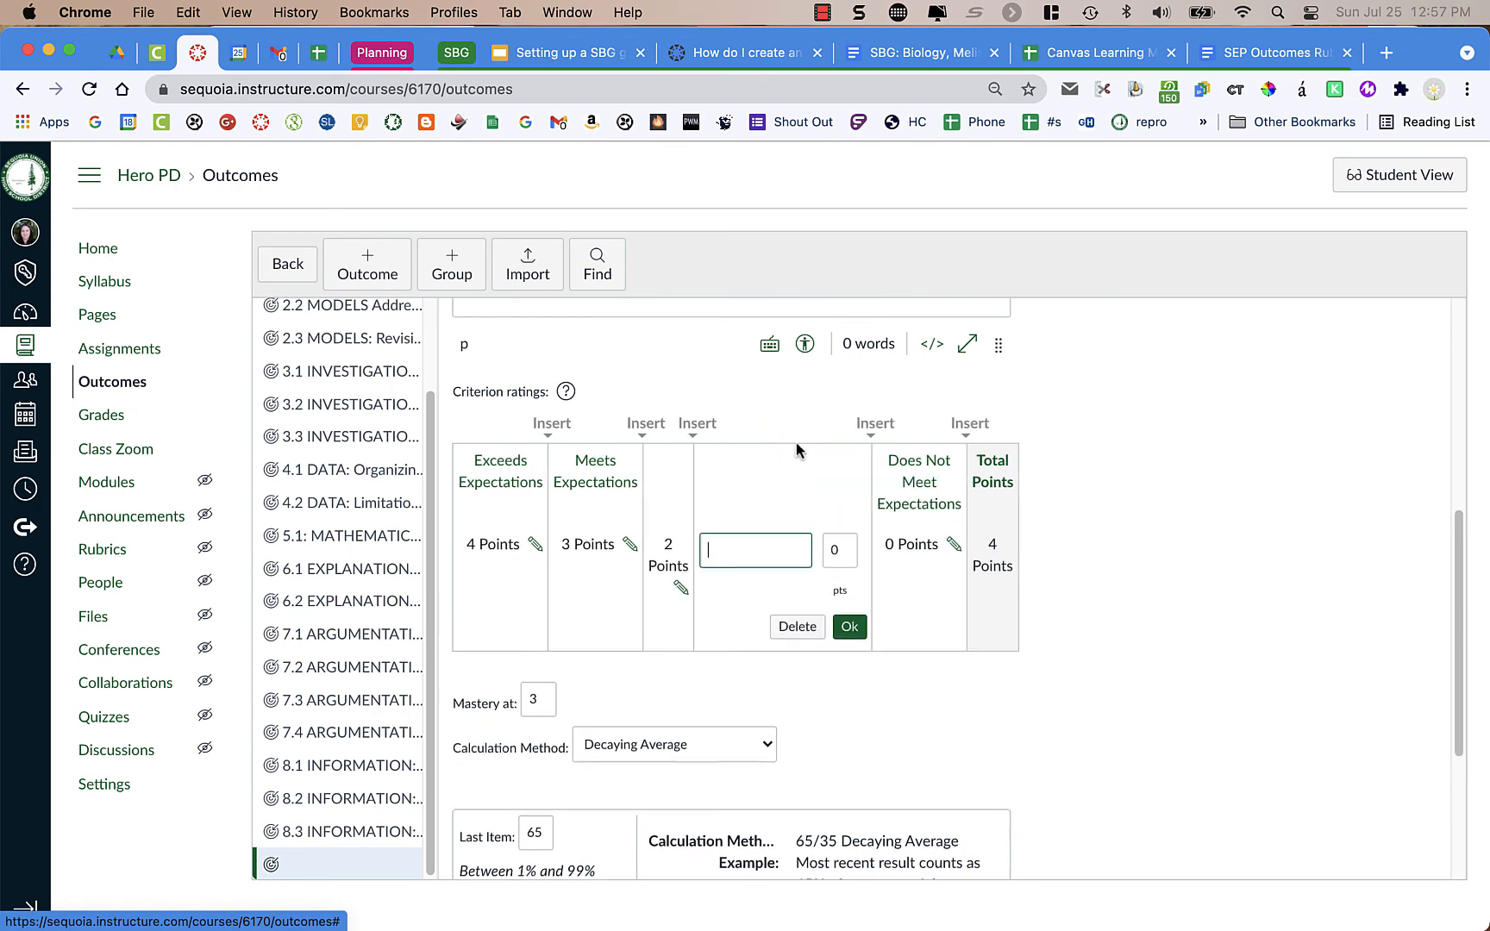
left_click(846, 552)
type("1")
left_click(849, 626)
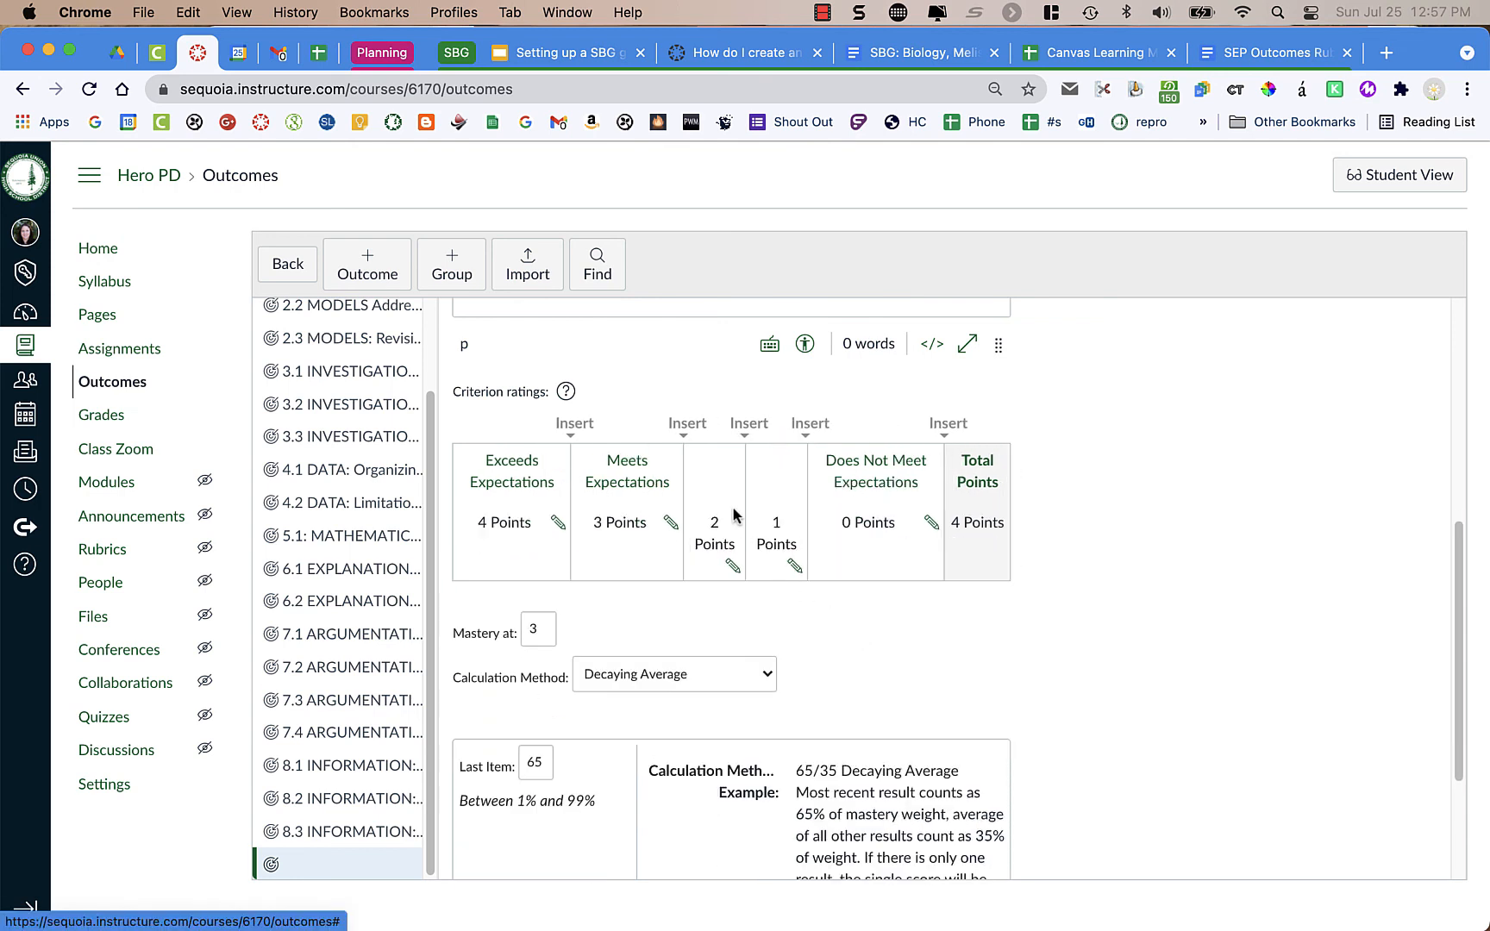
Step: Clear the name of the 4-point Exceeds Expectations rating in the new outcome
left_click(558, 523)
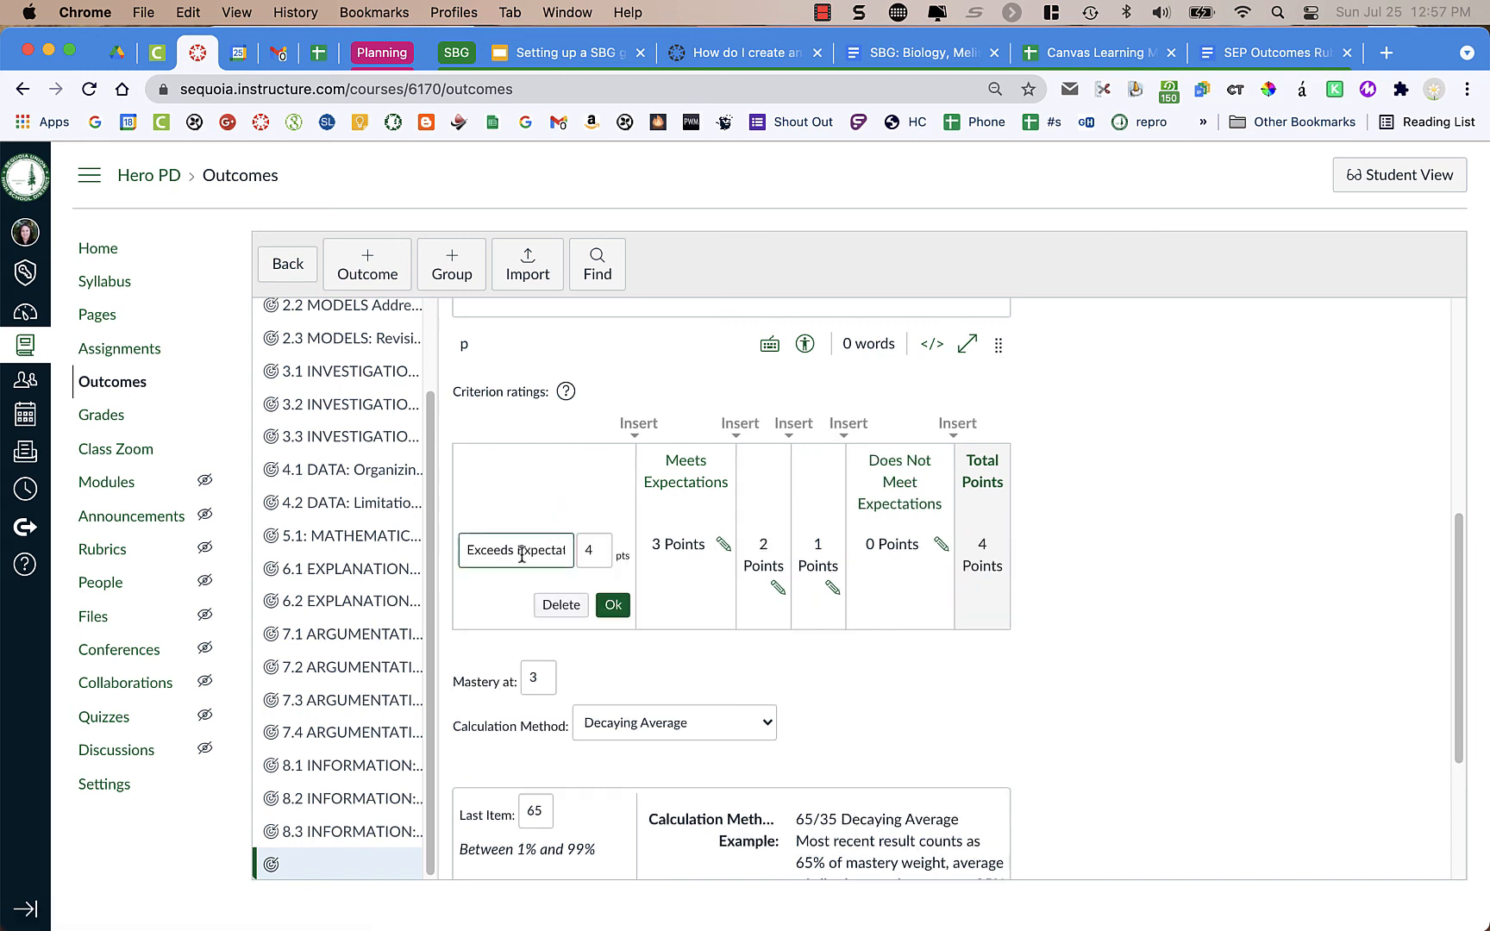
scroll(535, 552, "down", 1)
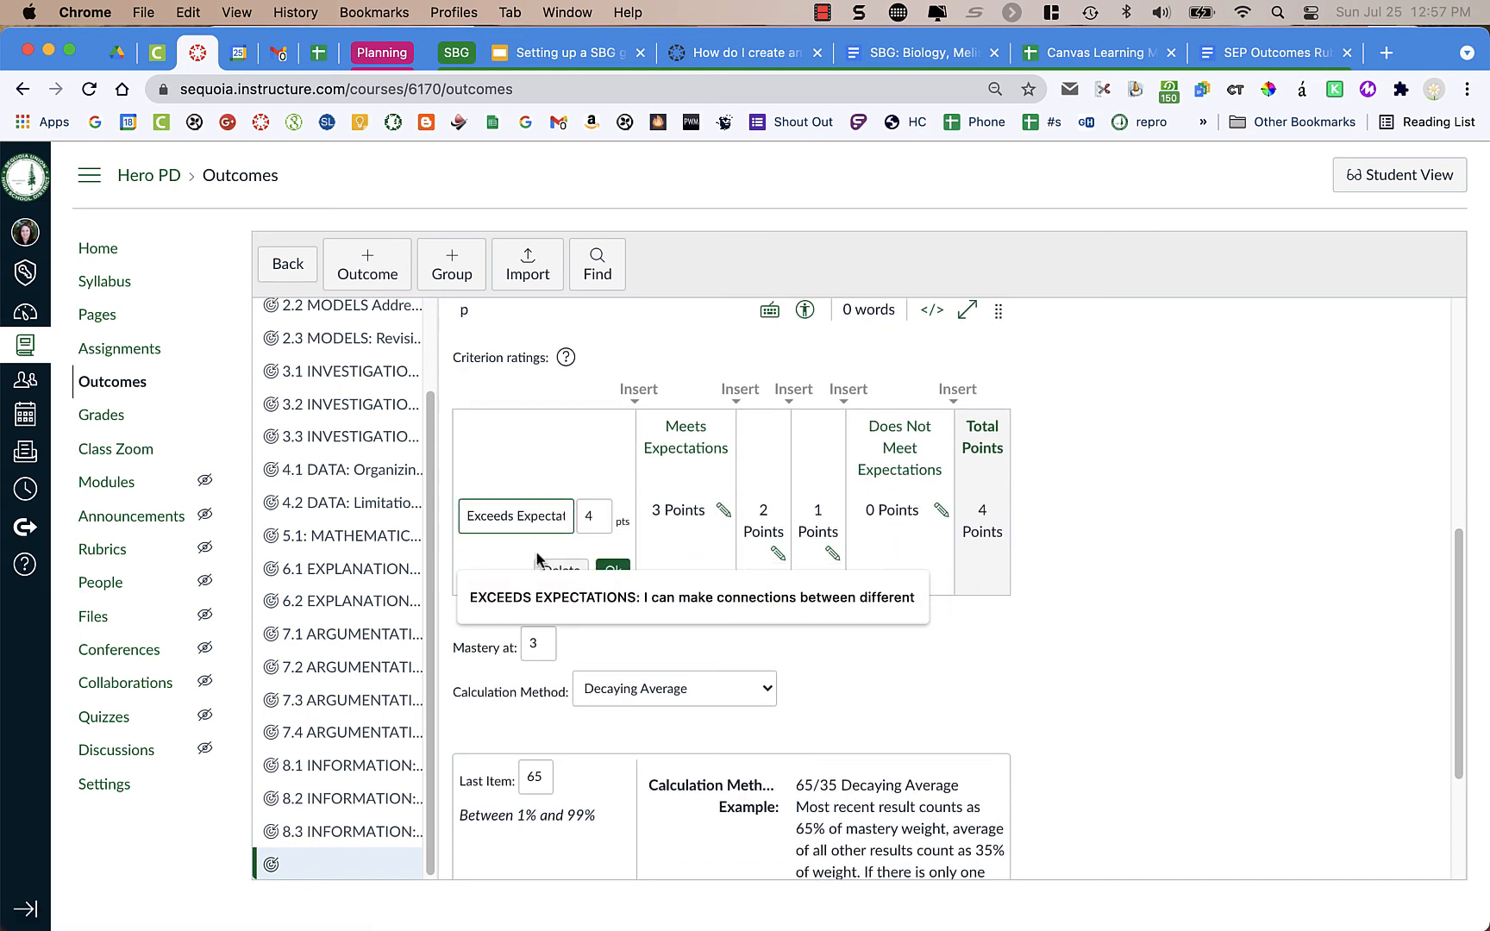
left_click(556, 517)
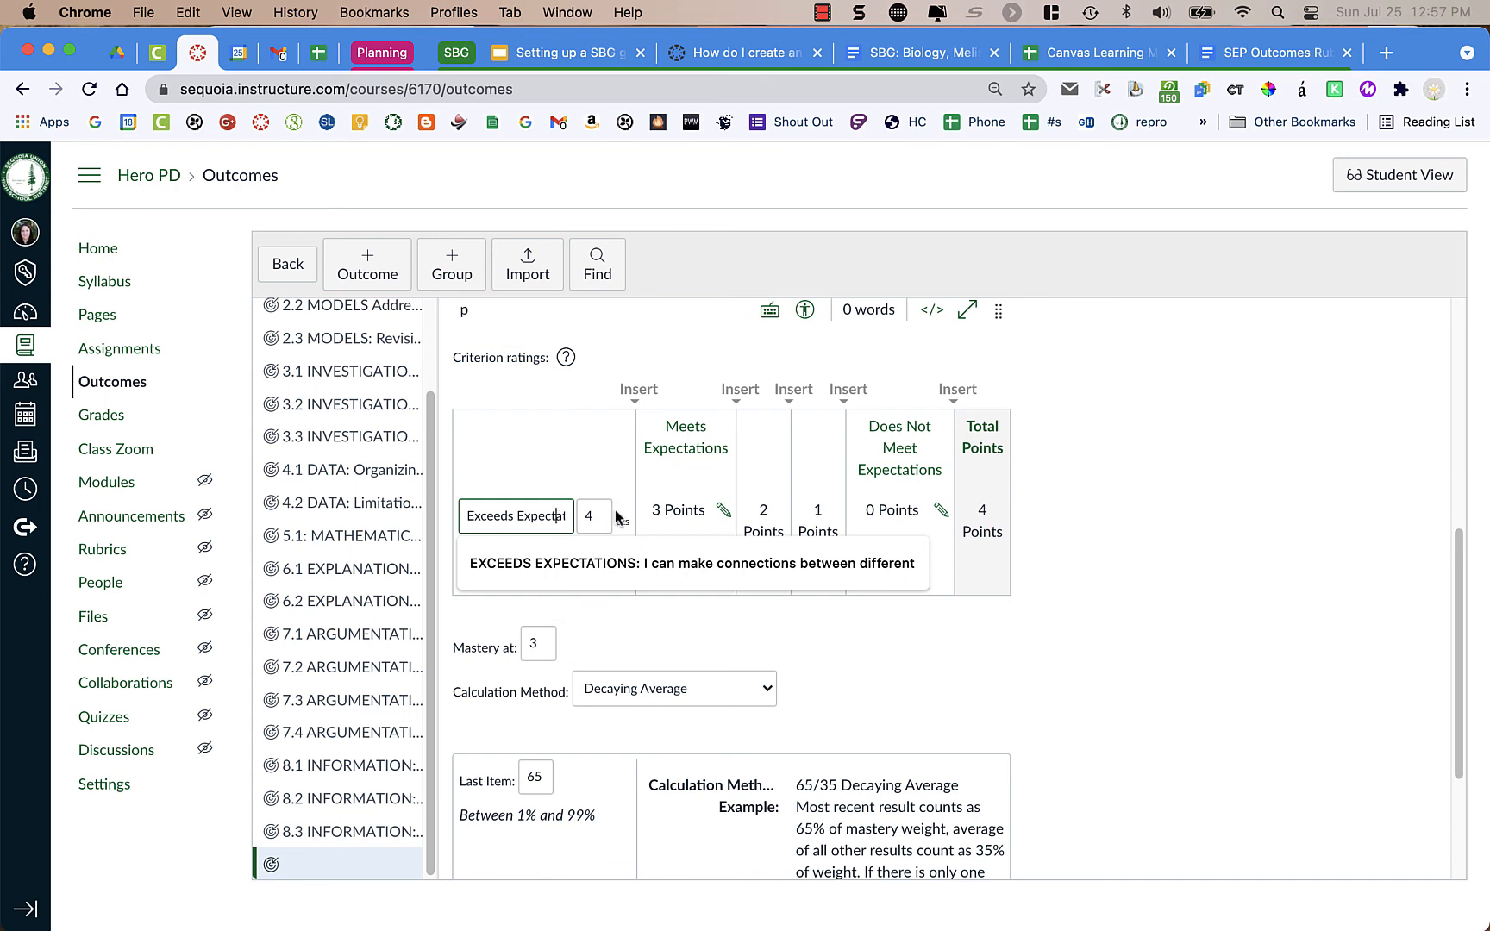
left_click(695, 487)
left_click(575, 518)
key("End")
scroll(558, 513, "up", 3)
scroll(558, 516, "down", 5)
scroll(558, 516, "down", 2)
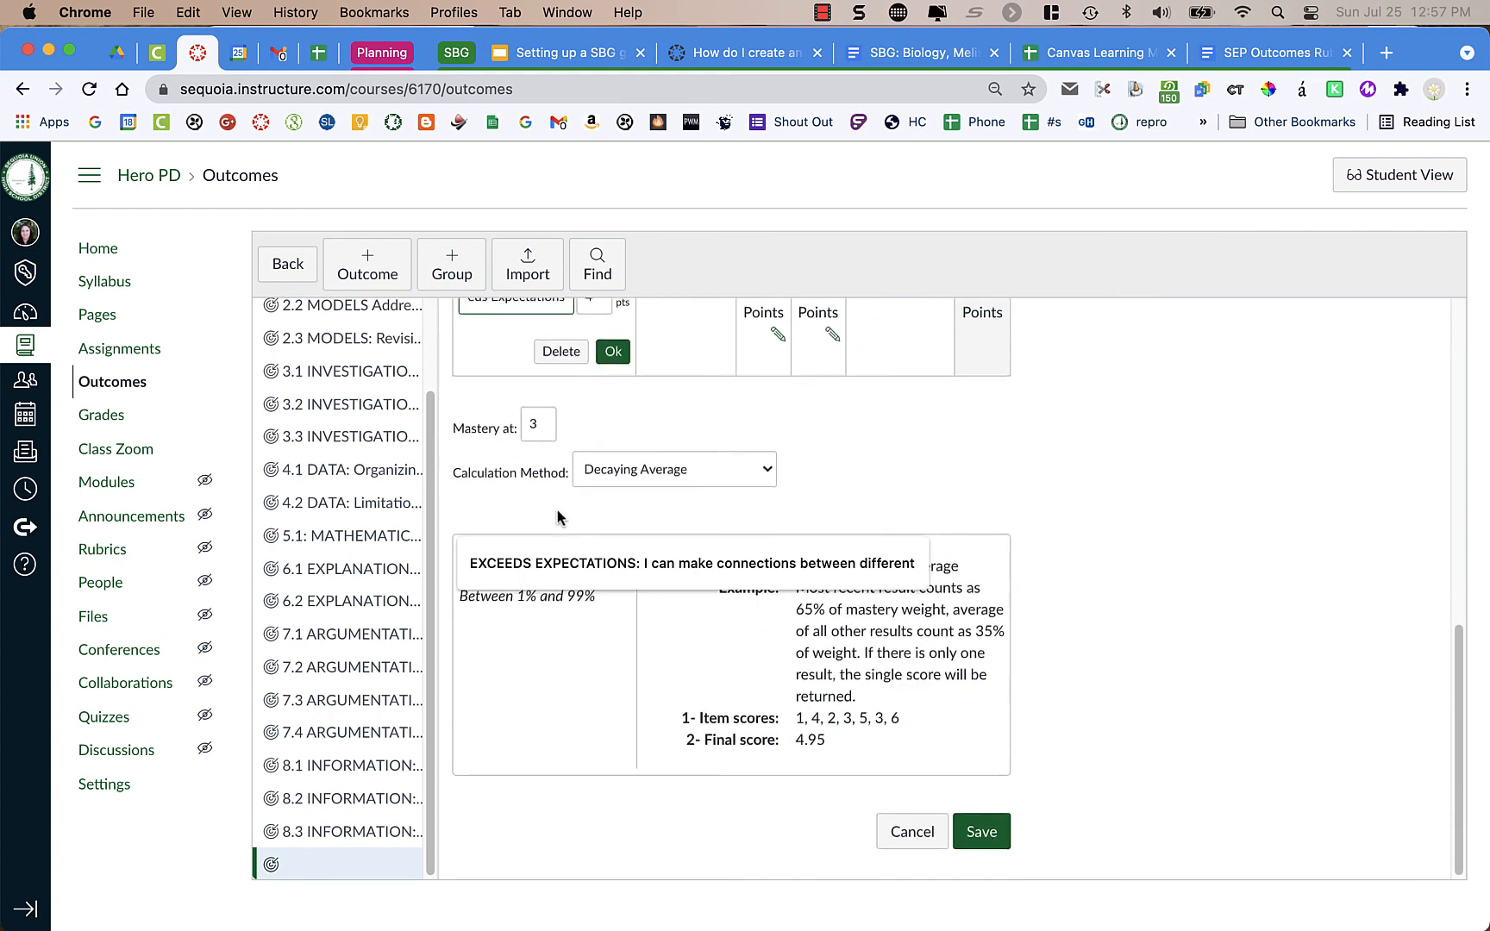
scroll(558, 516, "up", 6)
scroll(559, 516, "down", 5)
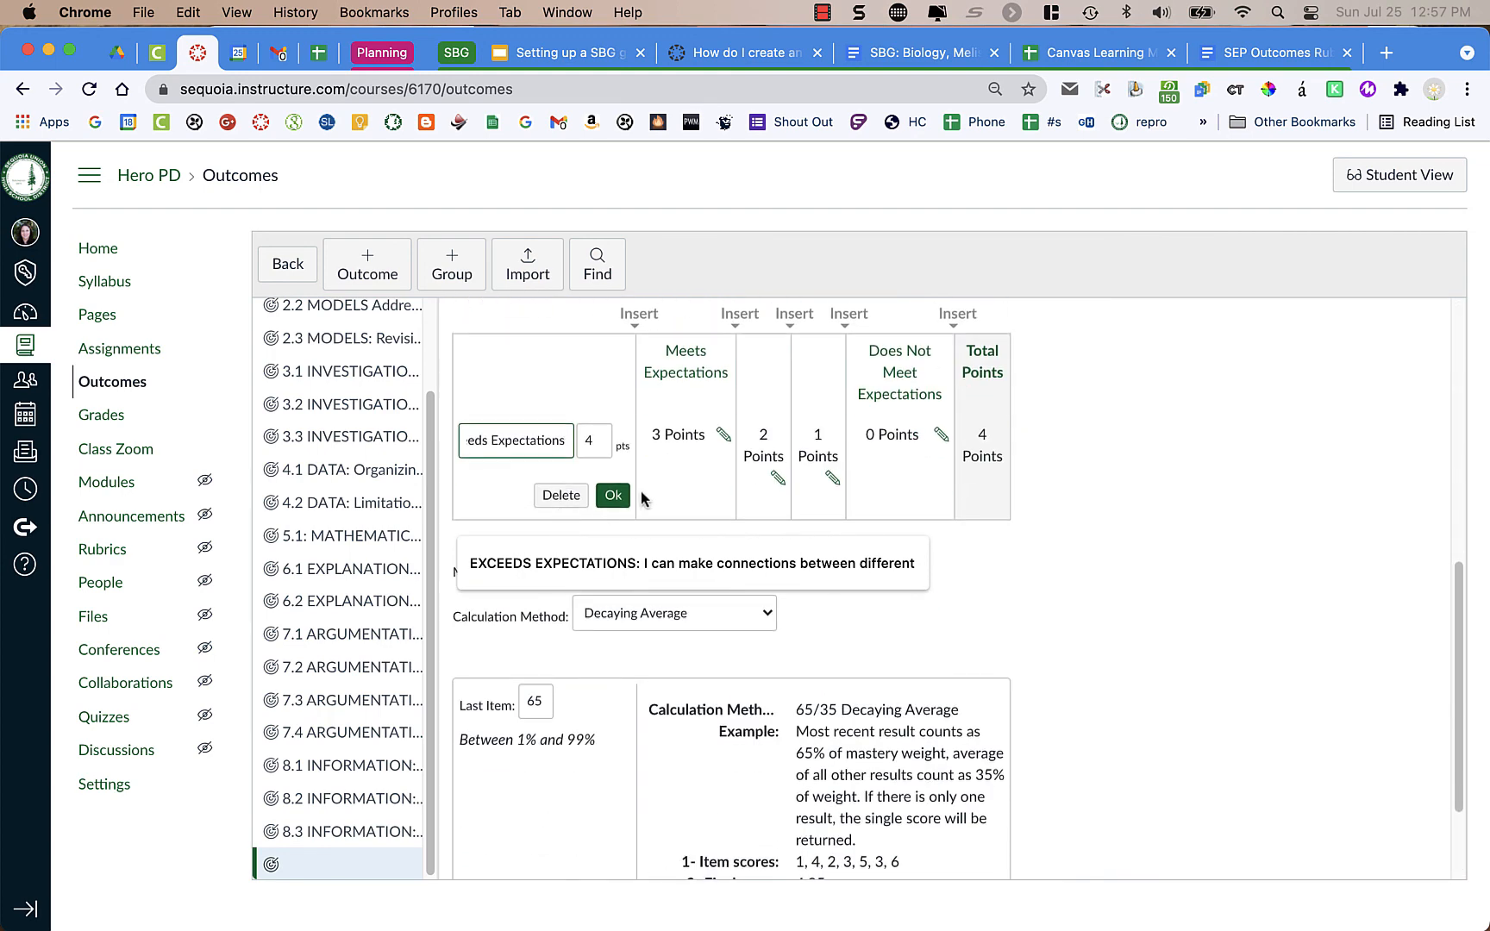
left_click(533, 442)
key("Right")
key("Right")
key("Right")
key("Right")
key("Right")
key("Right")
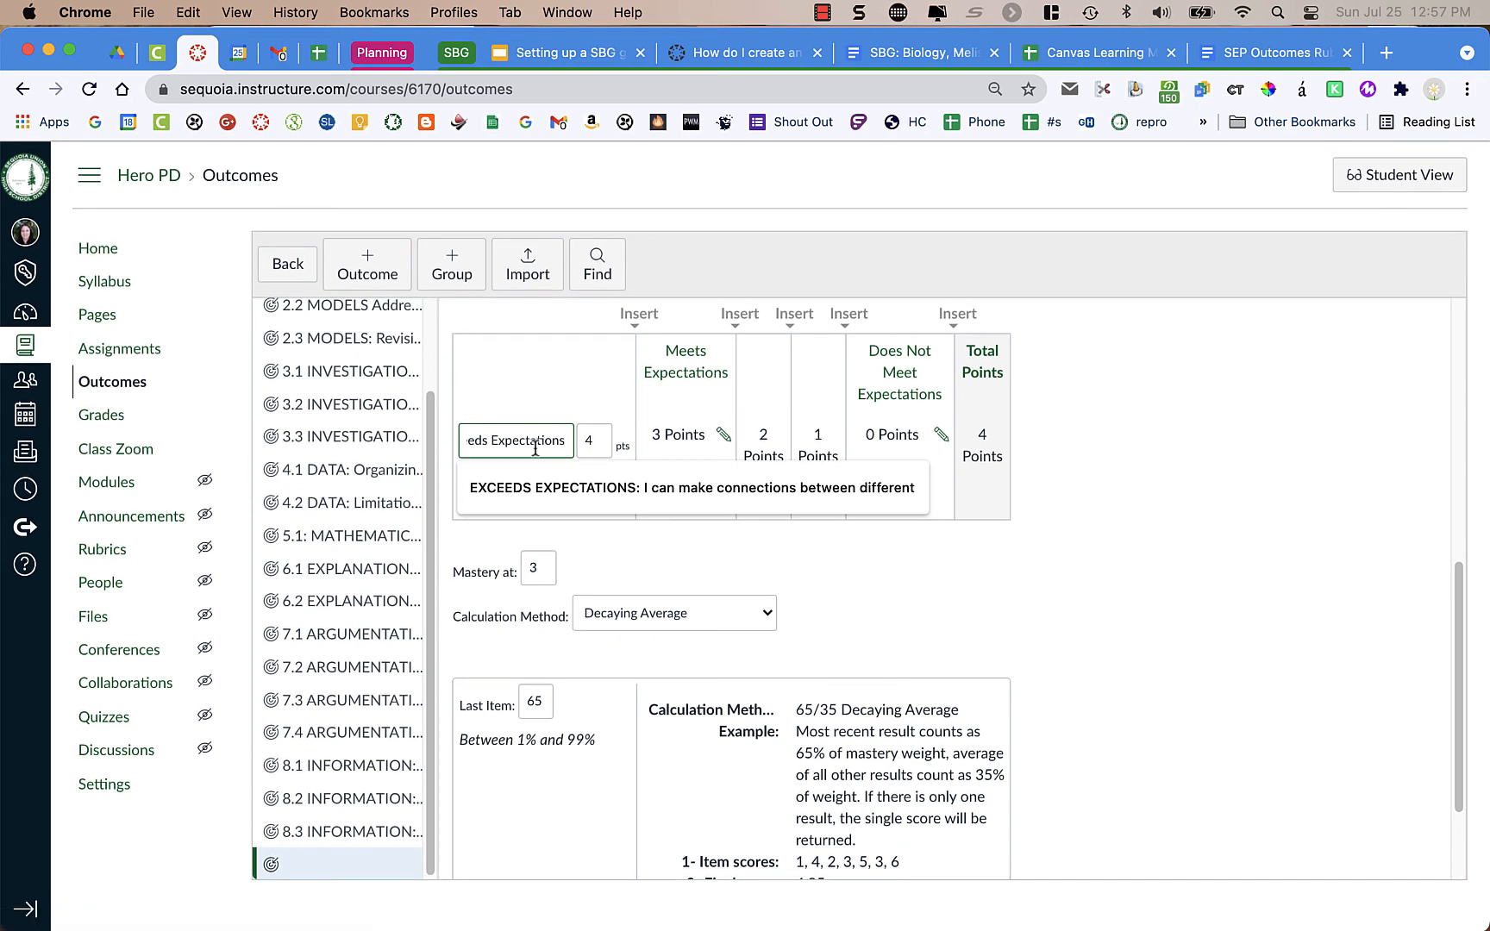
left_click_drag(567, 439, 432, 440)
key("BackSpace")
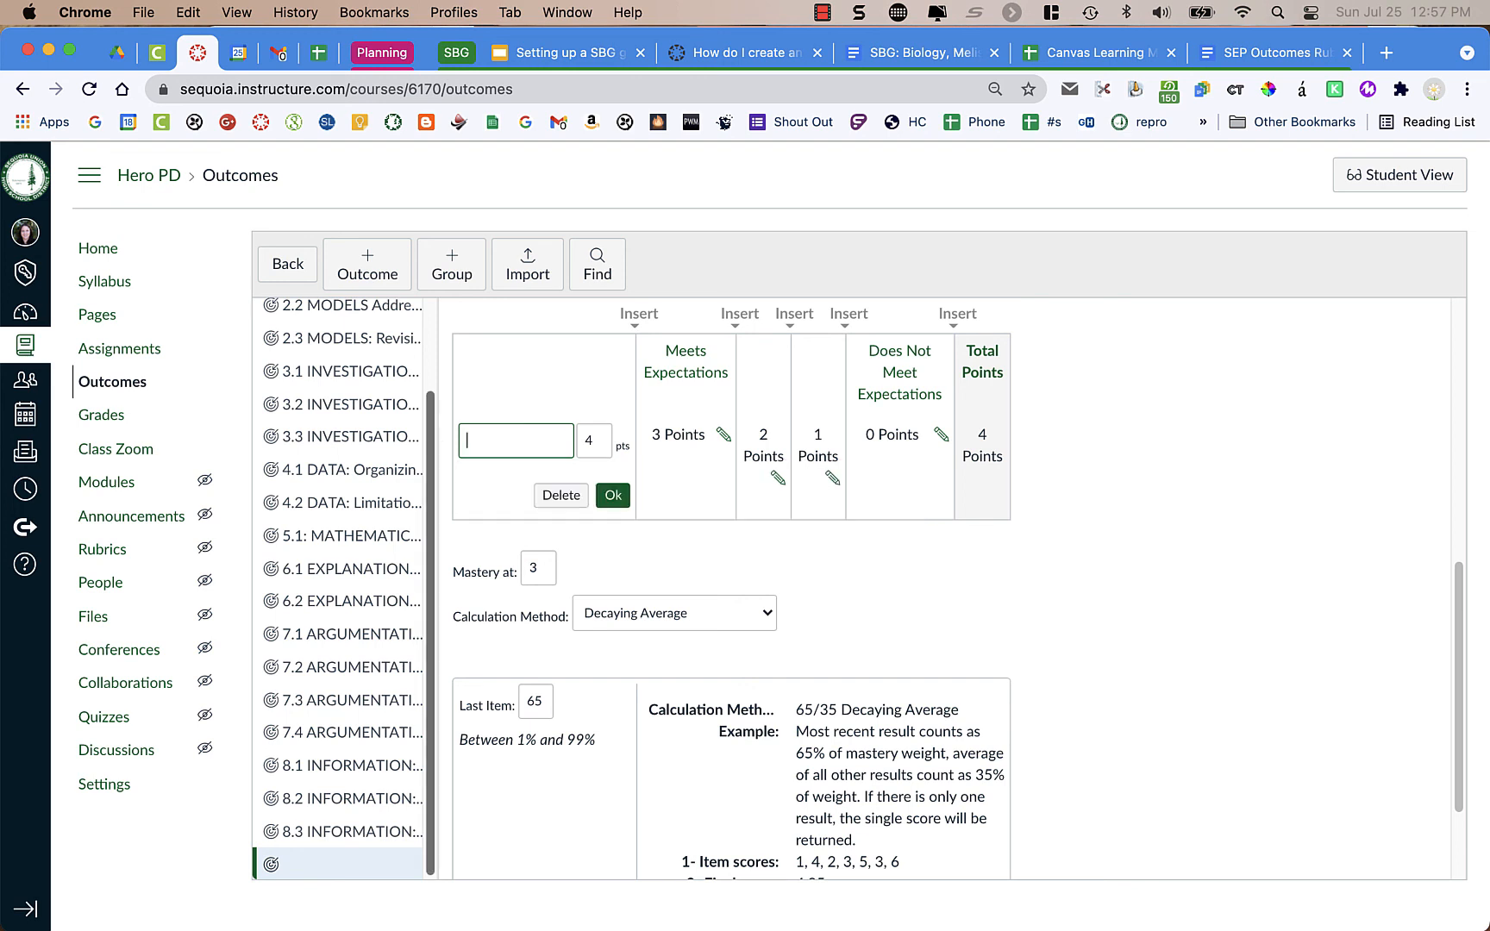
left_click(536, 441)
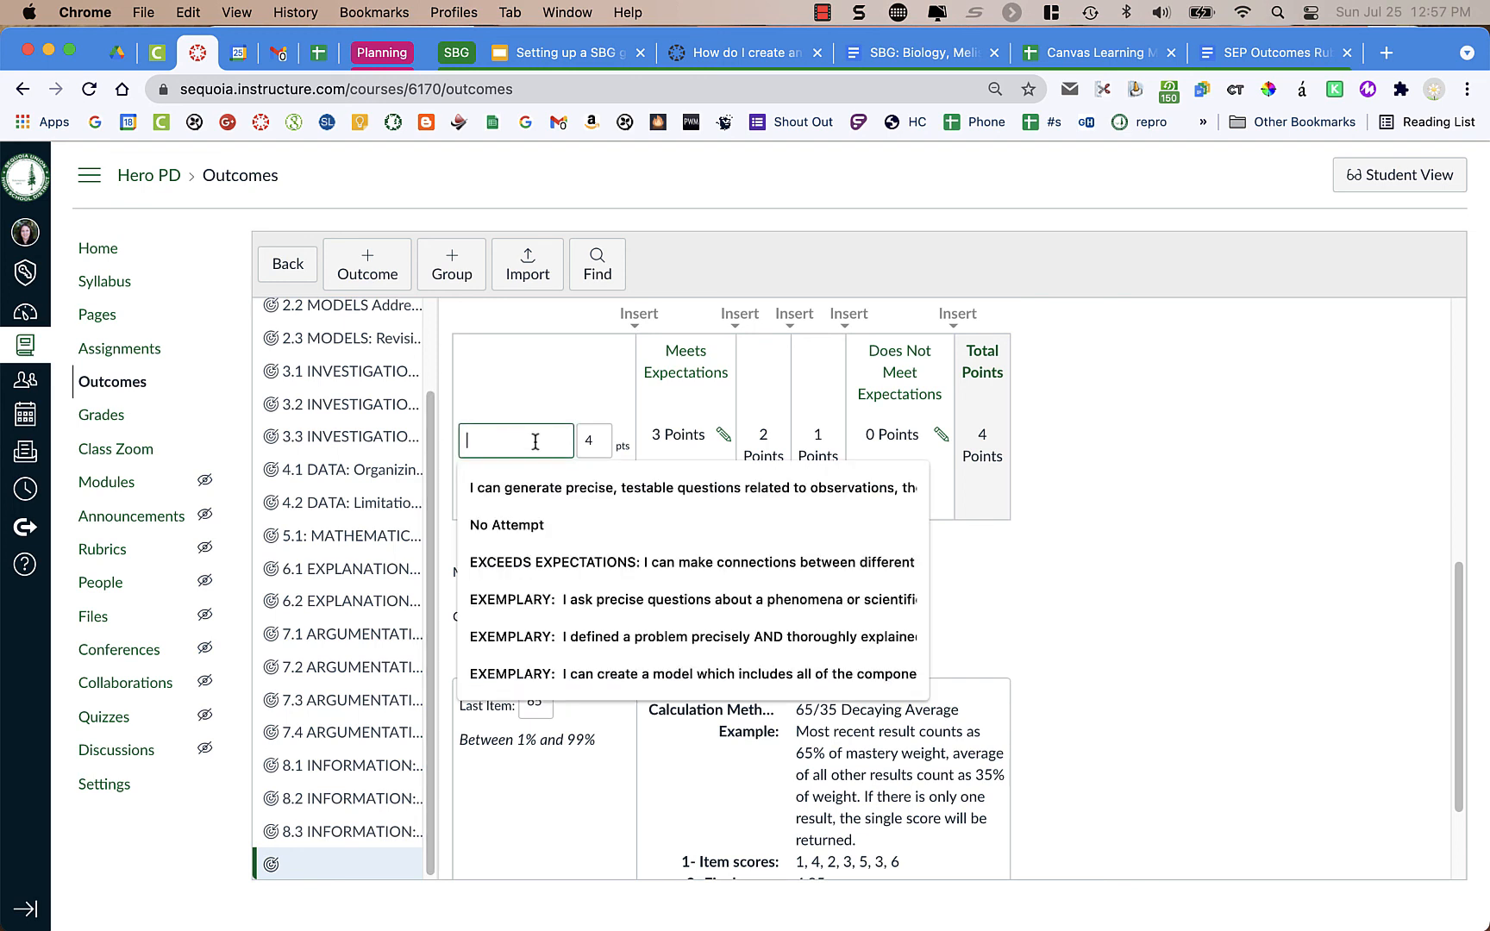
left_click(524, 384)
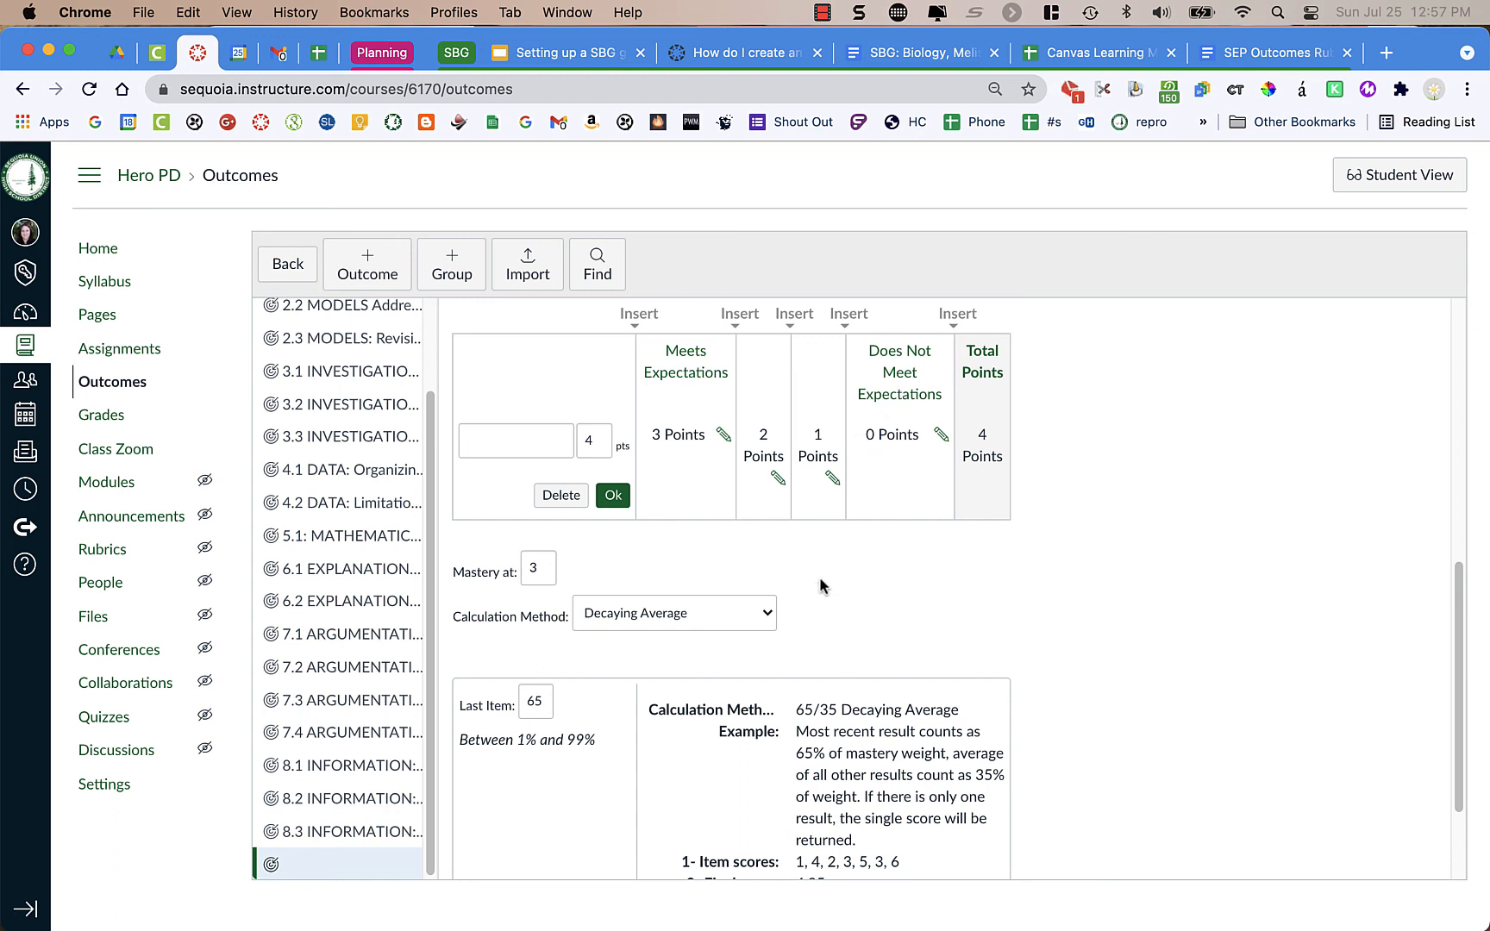
Step: Review the new outcome's mastery points and the list of available calculation methods
scroll(823, 589, "down", 3)
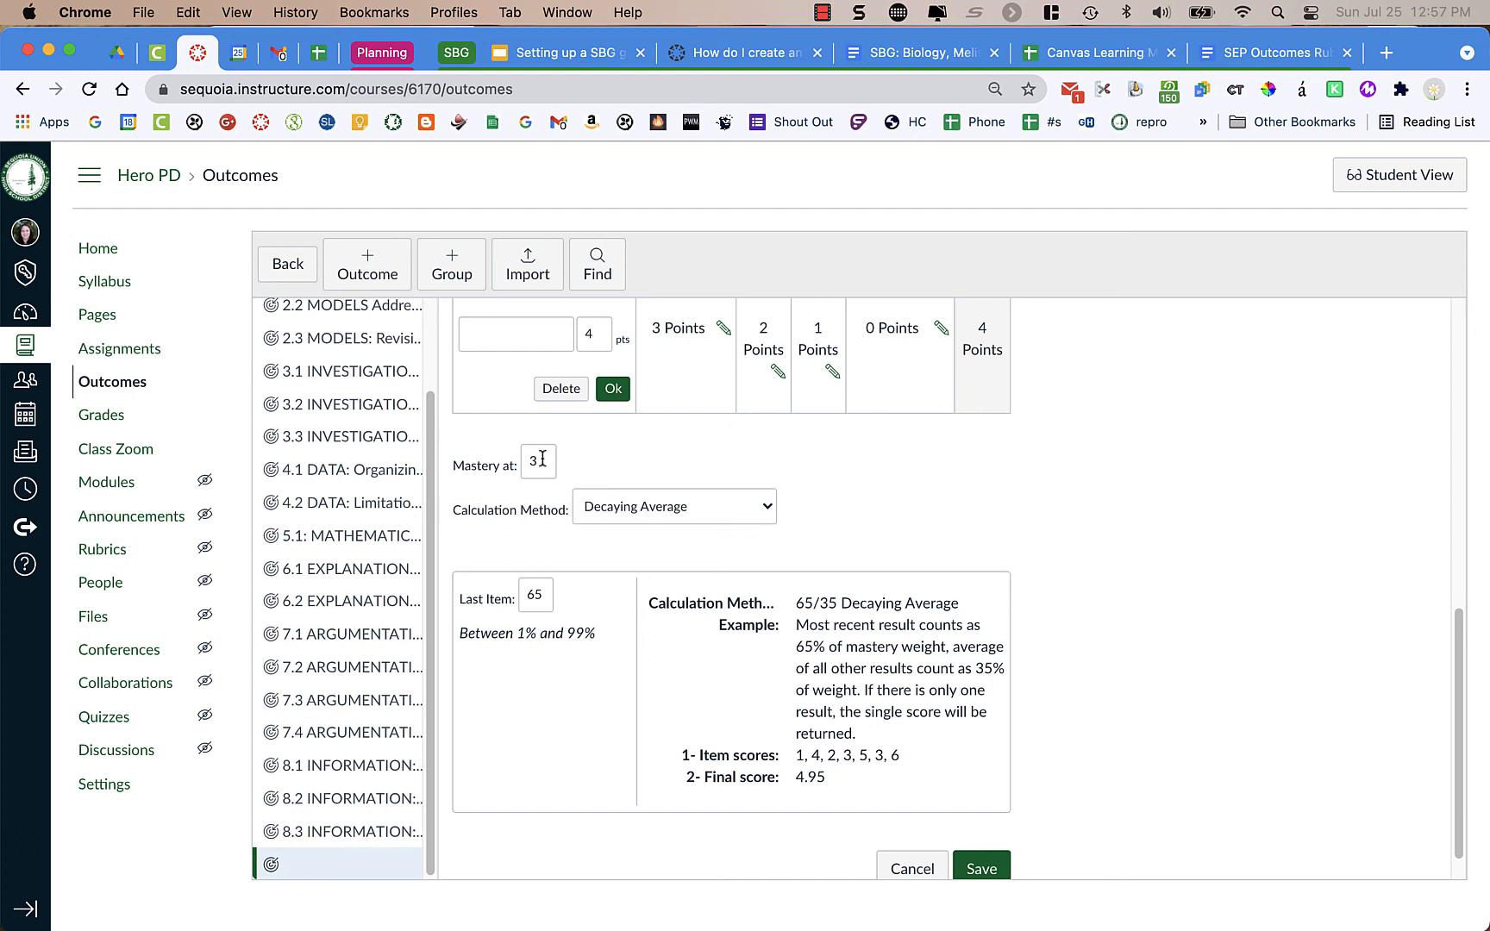
left_click_drag(593, 333, 580, 334)
left_click(507, 514)
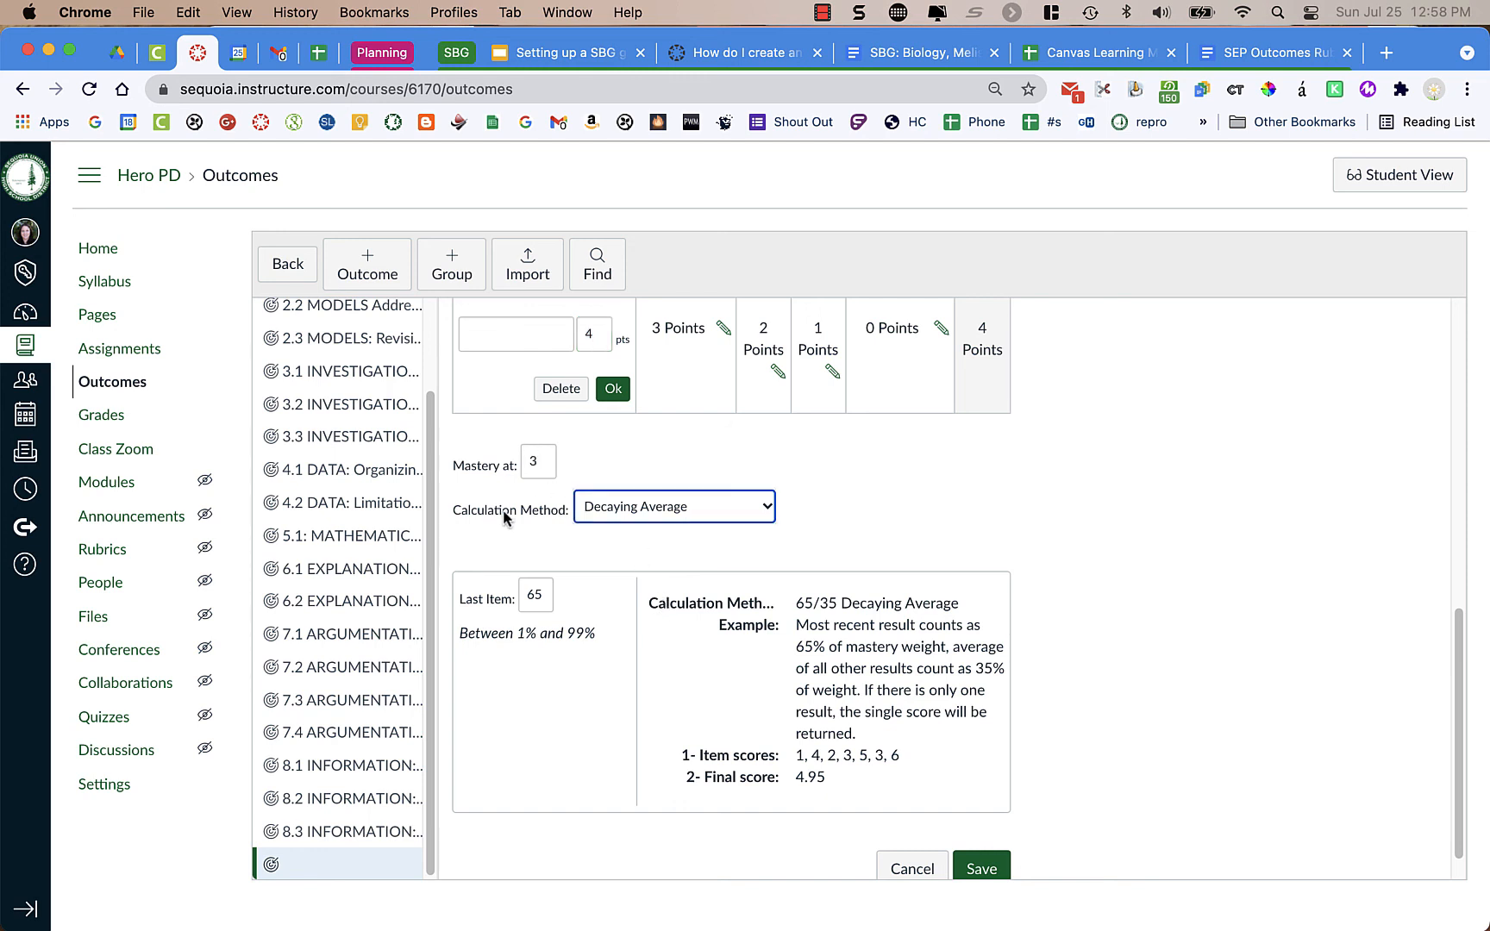
left_click(611, 515)
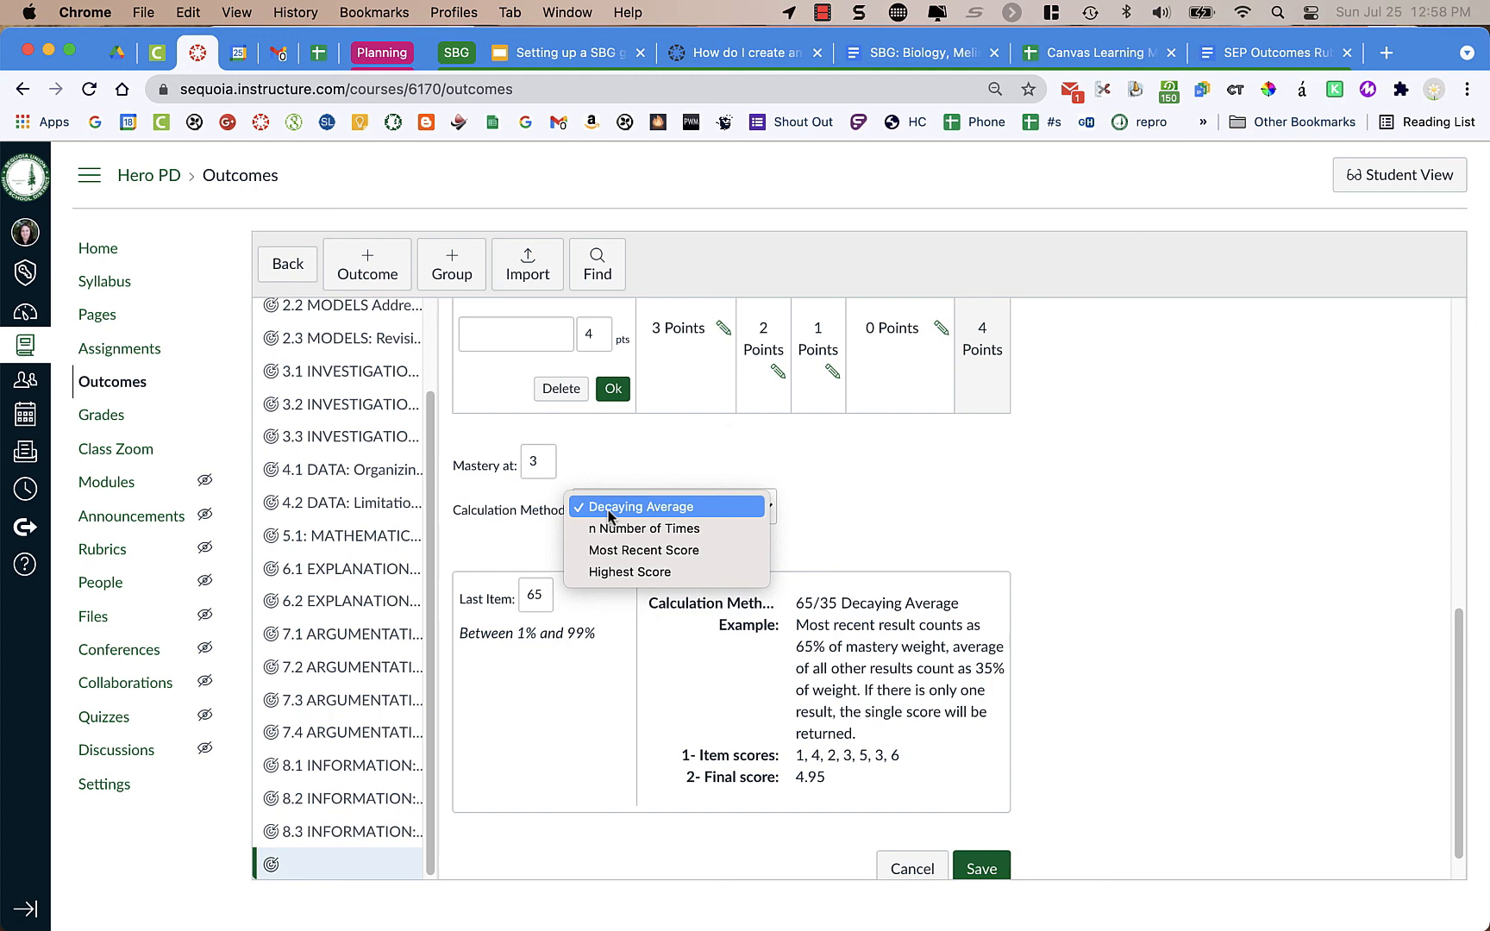
Step: Open the Canvas Community guide on creating a course outcome and read its explanation of the four calculation methods
left_click(757, 55)
left_click(757, 55)
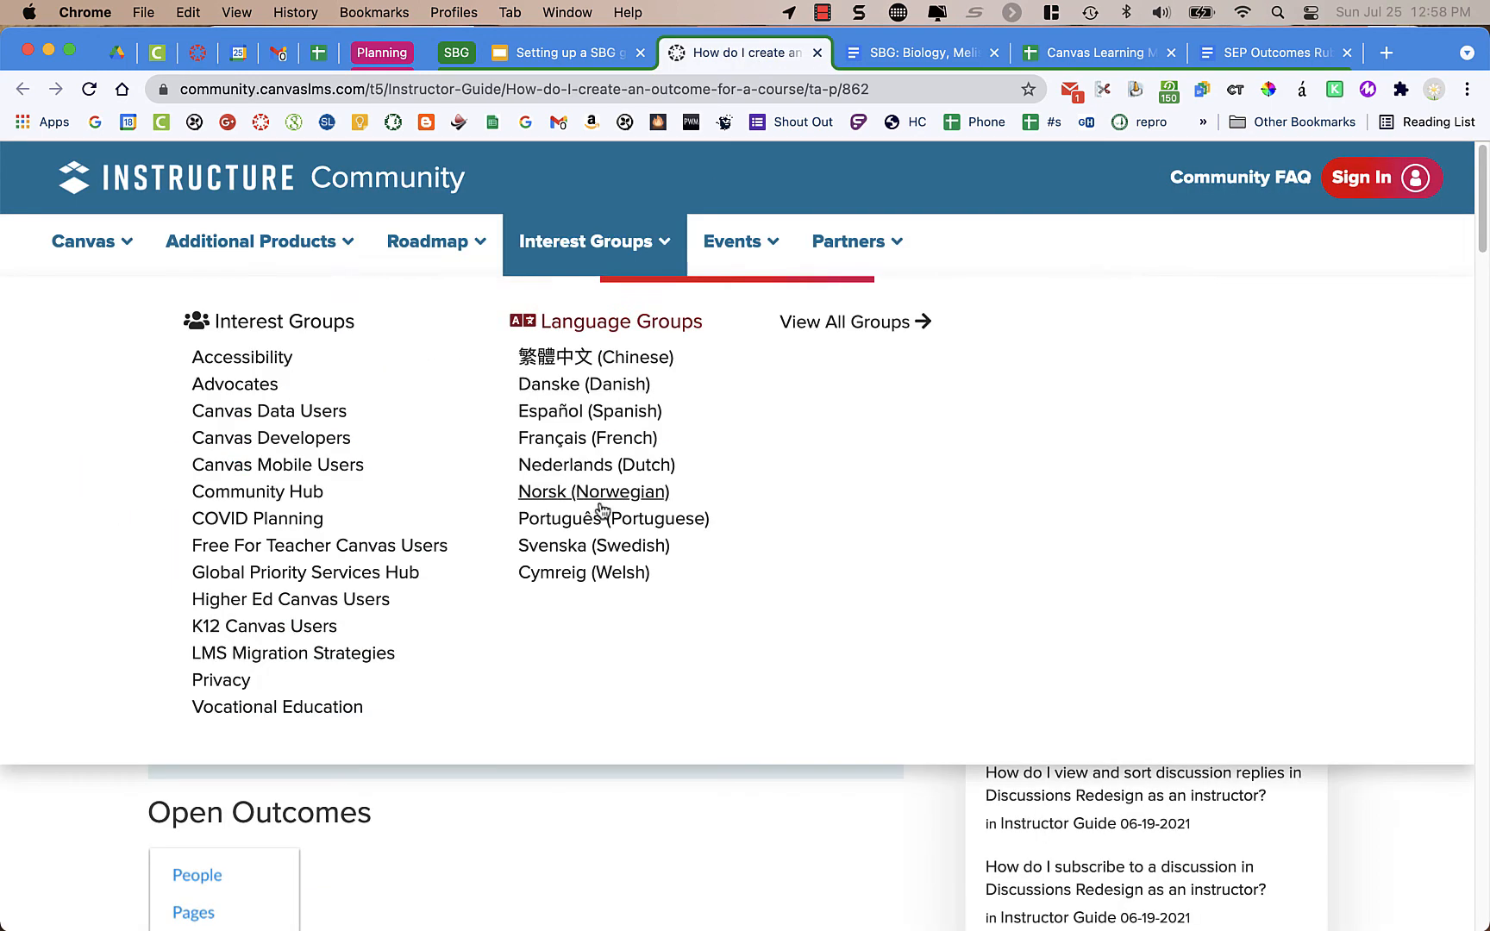
scroll(513, 875, "down", 10)
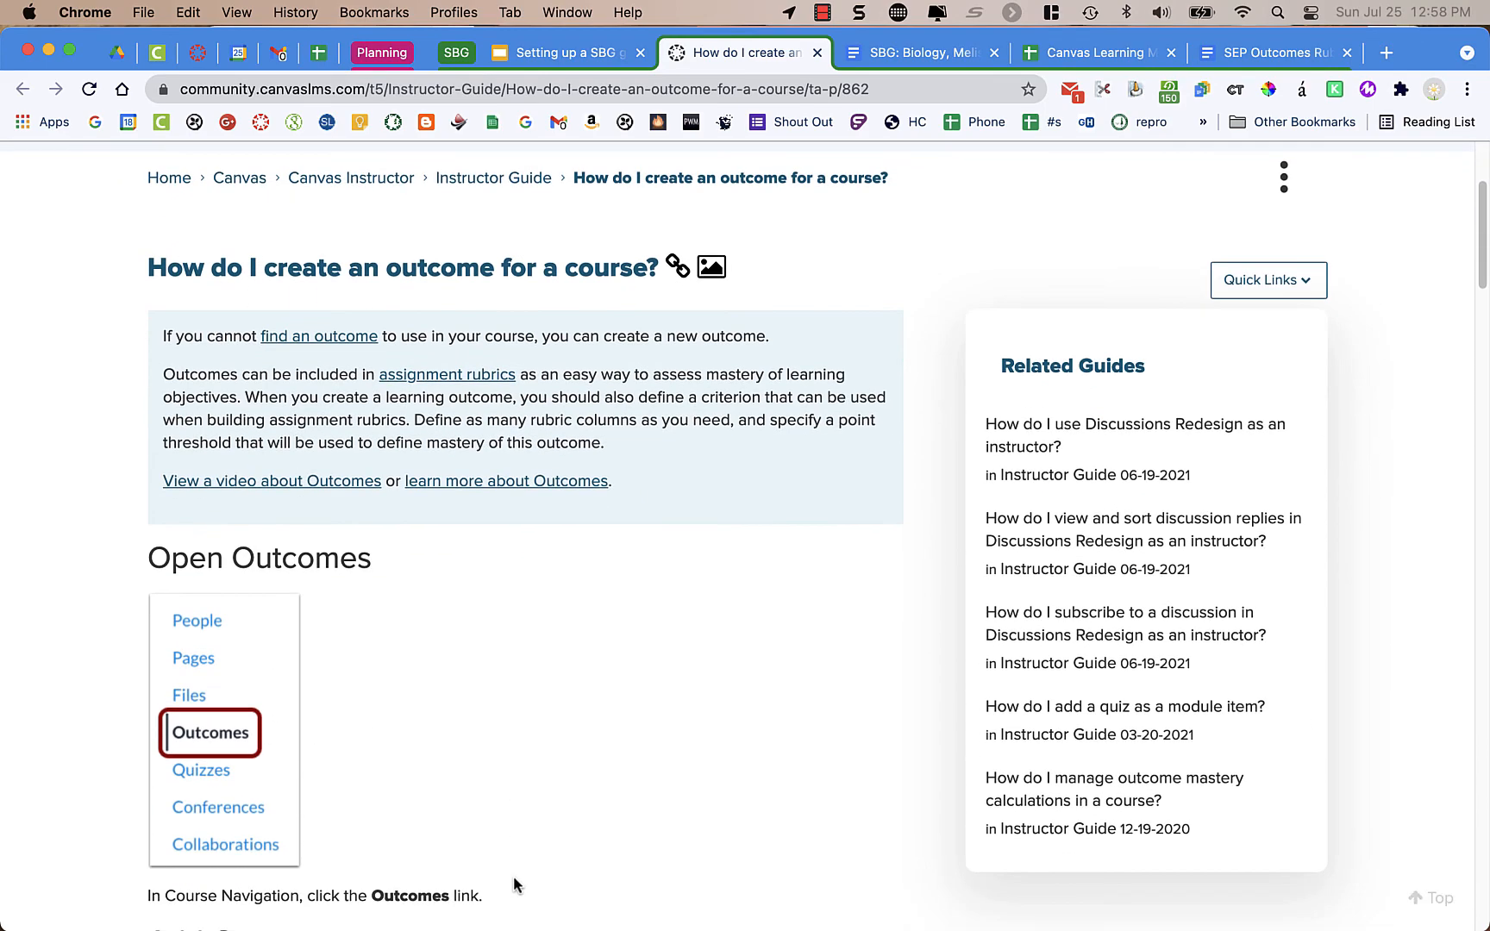
scroll(515, 884, "down", 12)
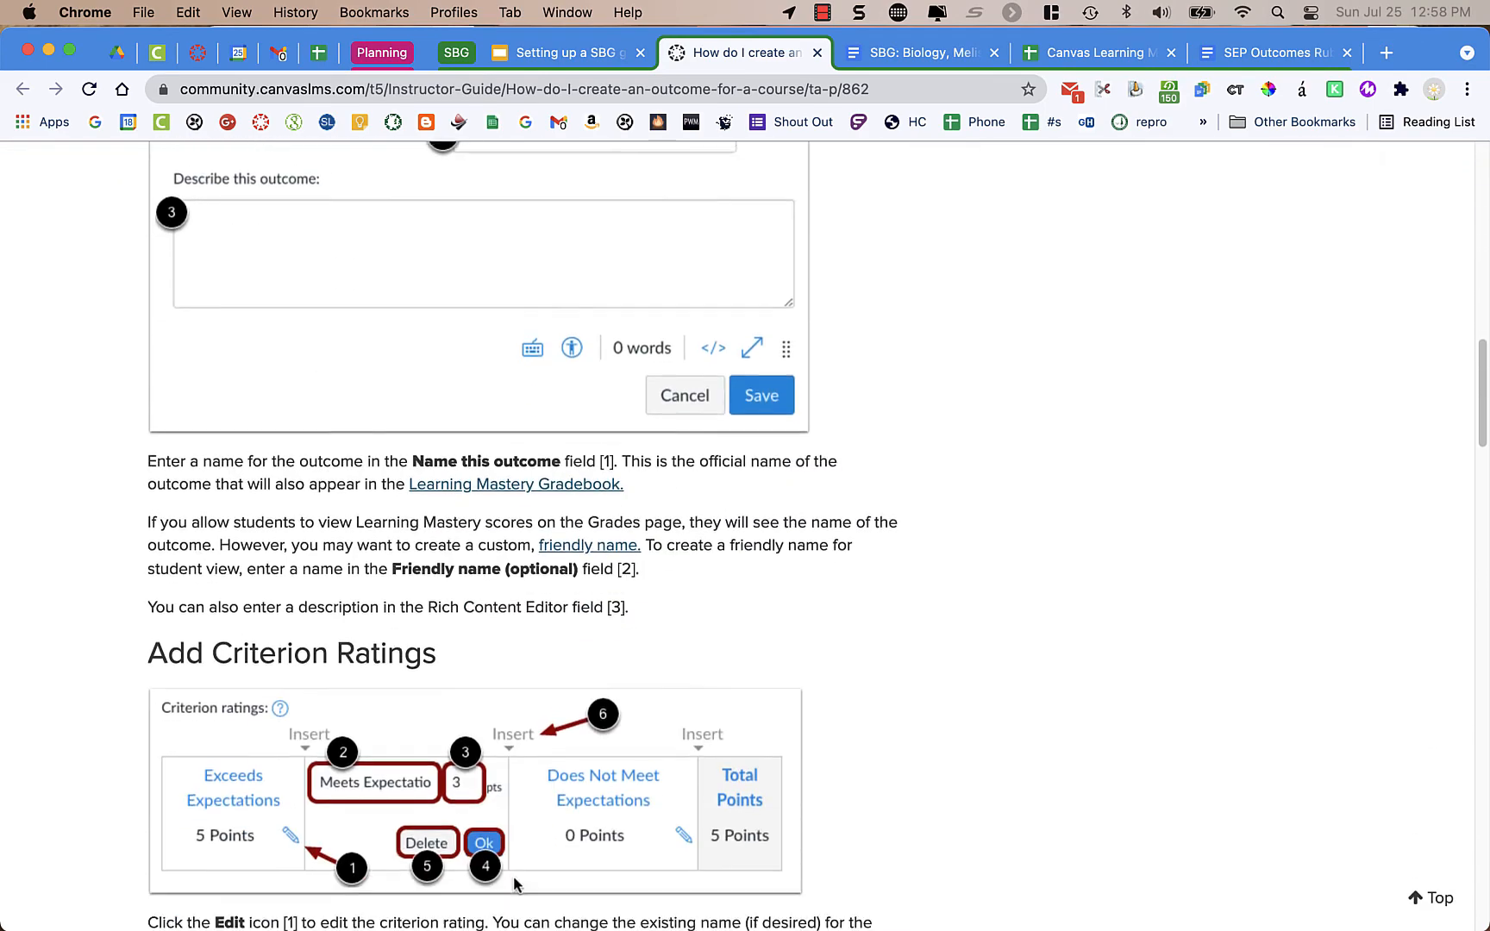
scroll(515, 884, "down", 10)
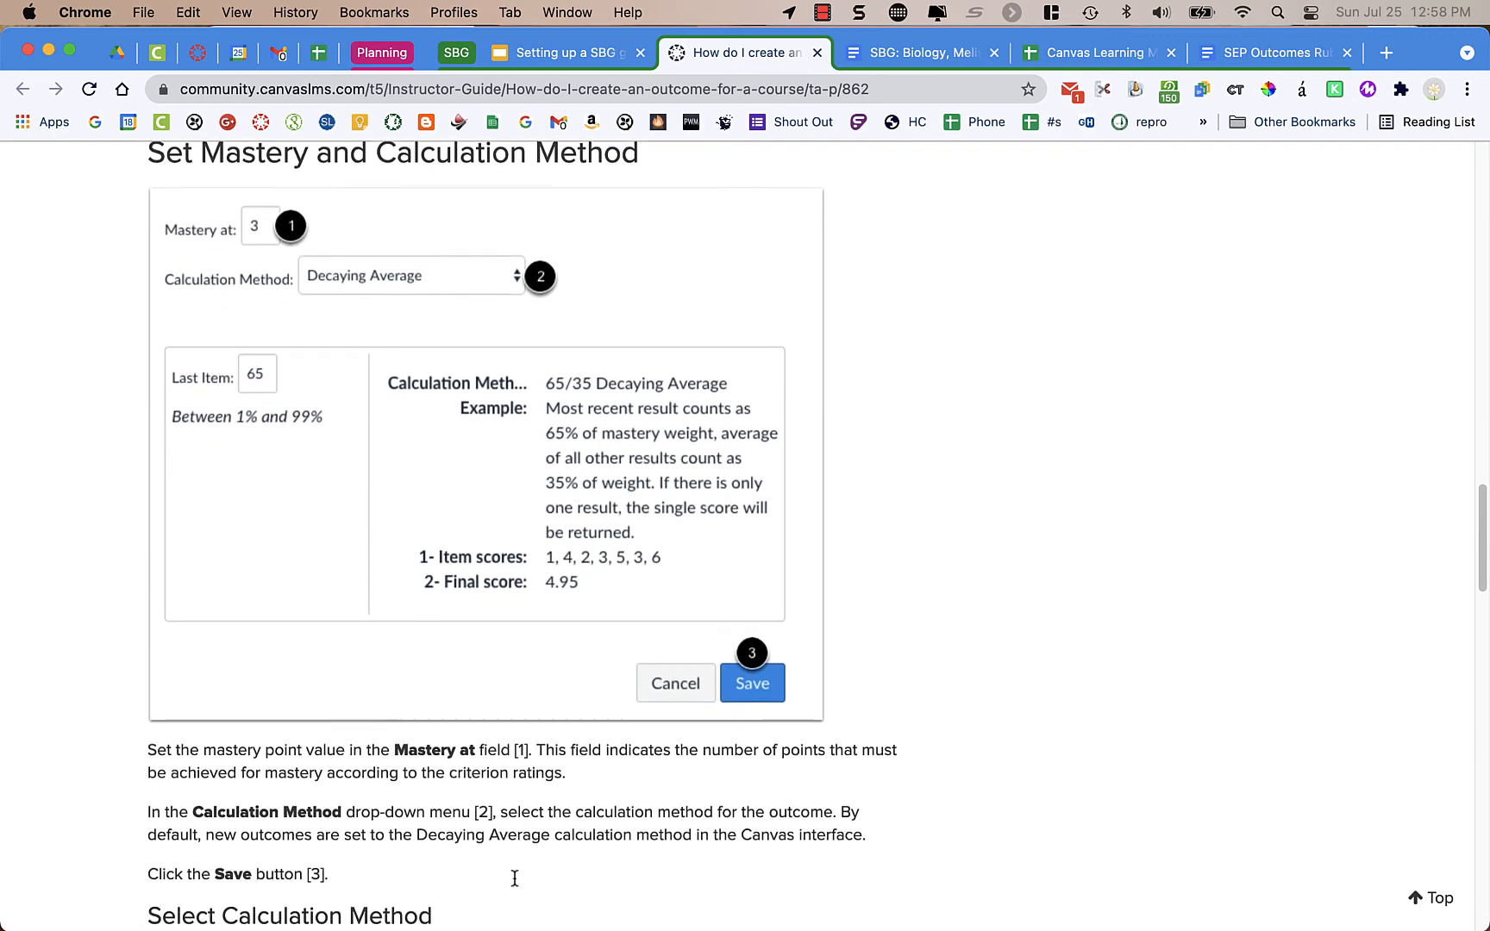
scroll(514, 884, "down", 4)
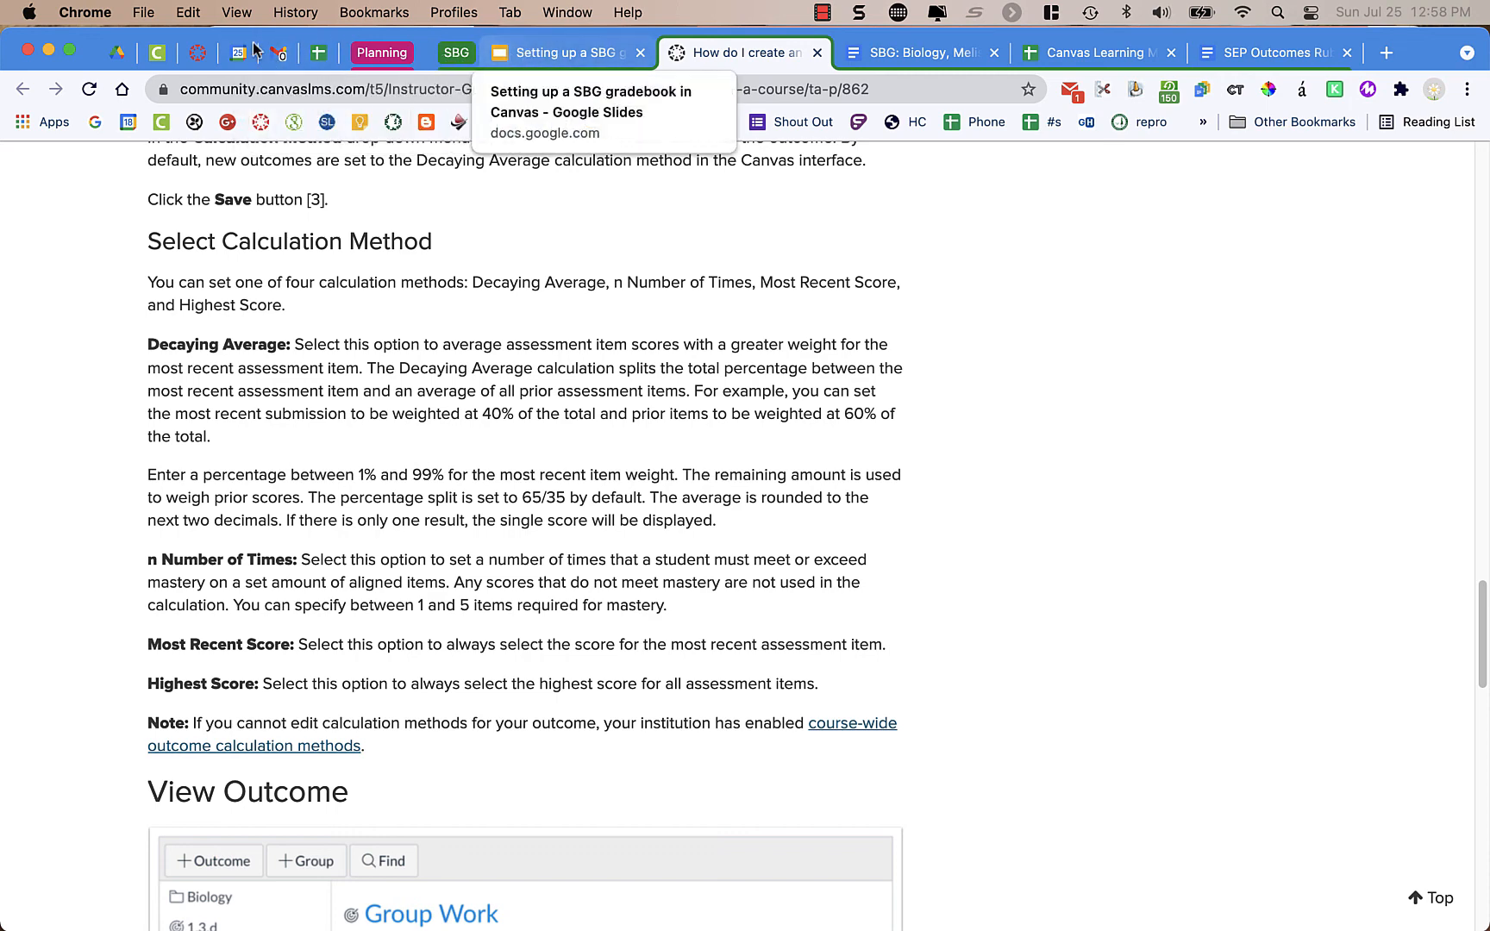
Step: Return to the Hero PD Outcomes page, recheck the calculation method and last item weight, and discard the new outcome
left_click(198, 54)
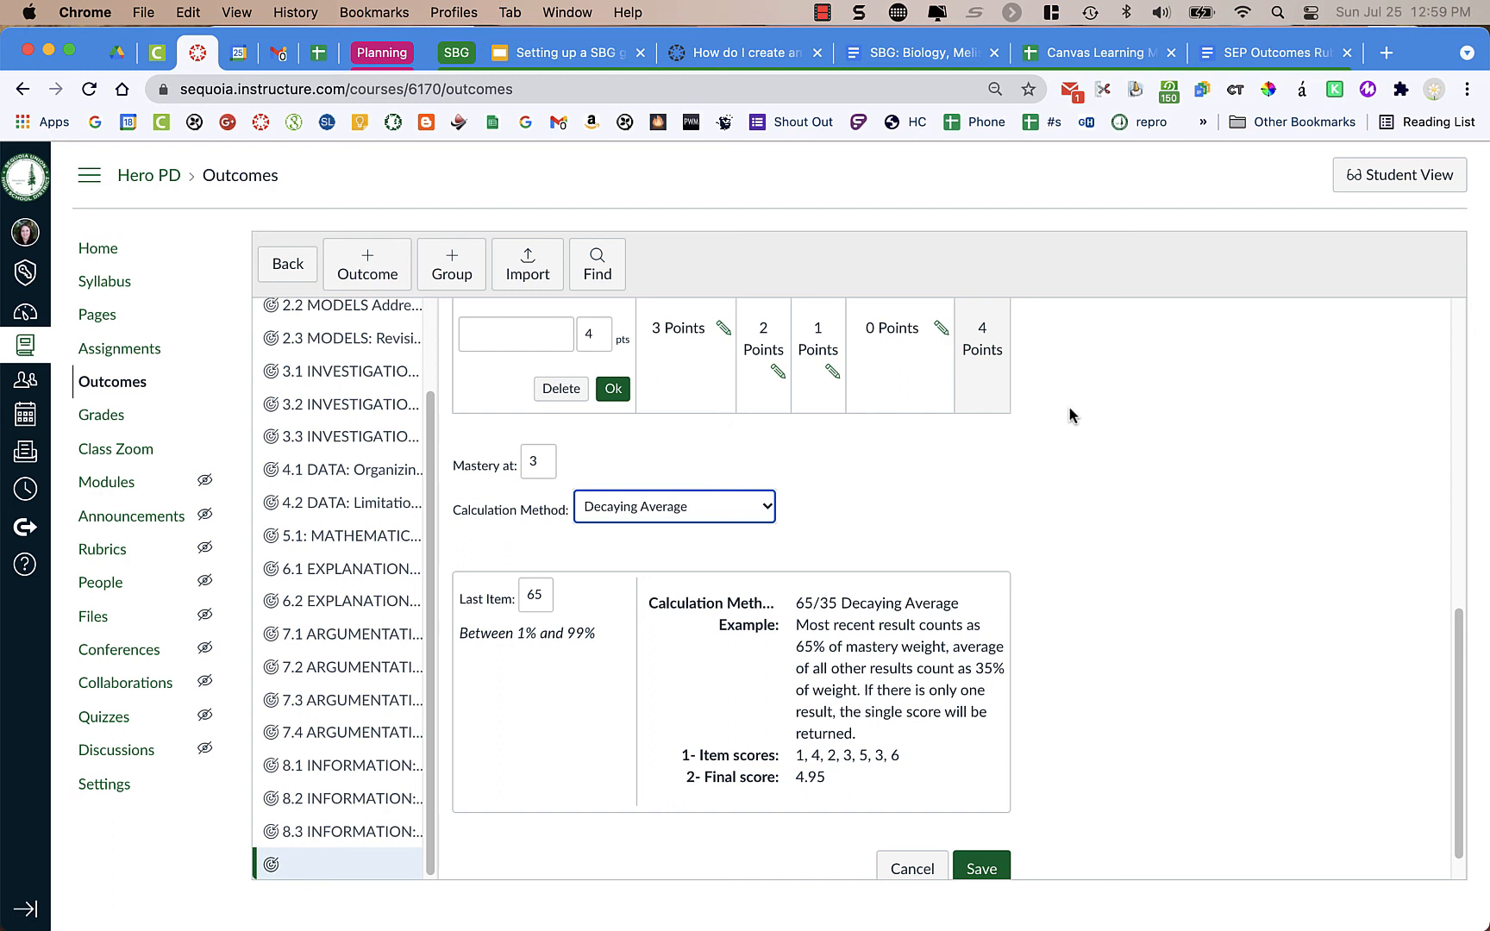
scroll(1069, 416, "up", 1)
left_click(713, 569)
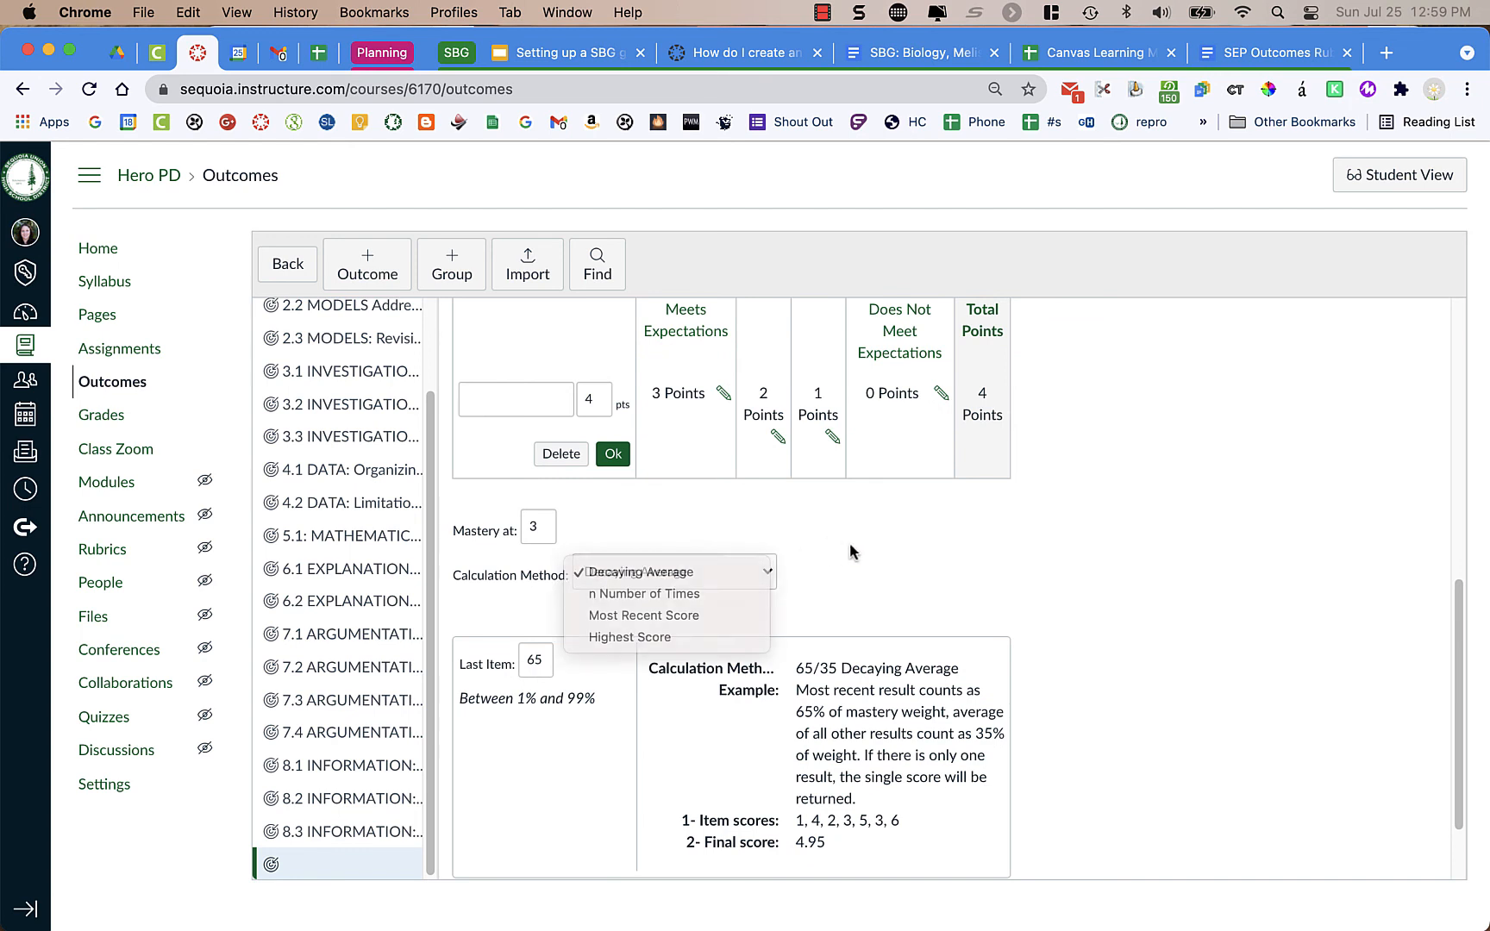
scroll(923, 592, "down", 1)
left_click_drag(544, 554, 521, 554)
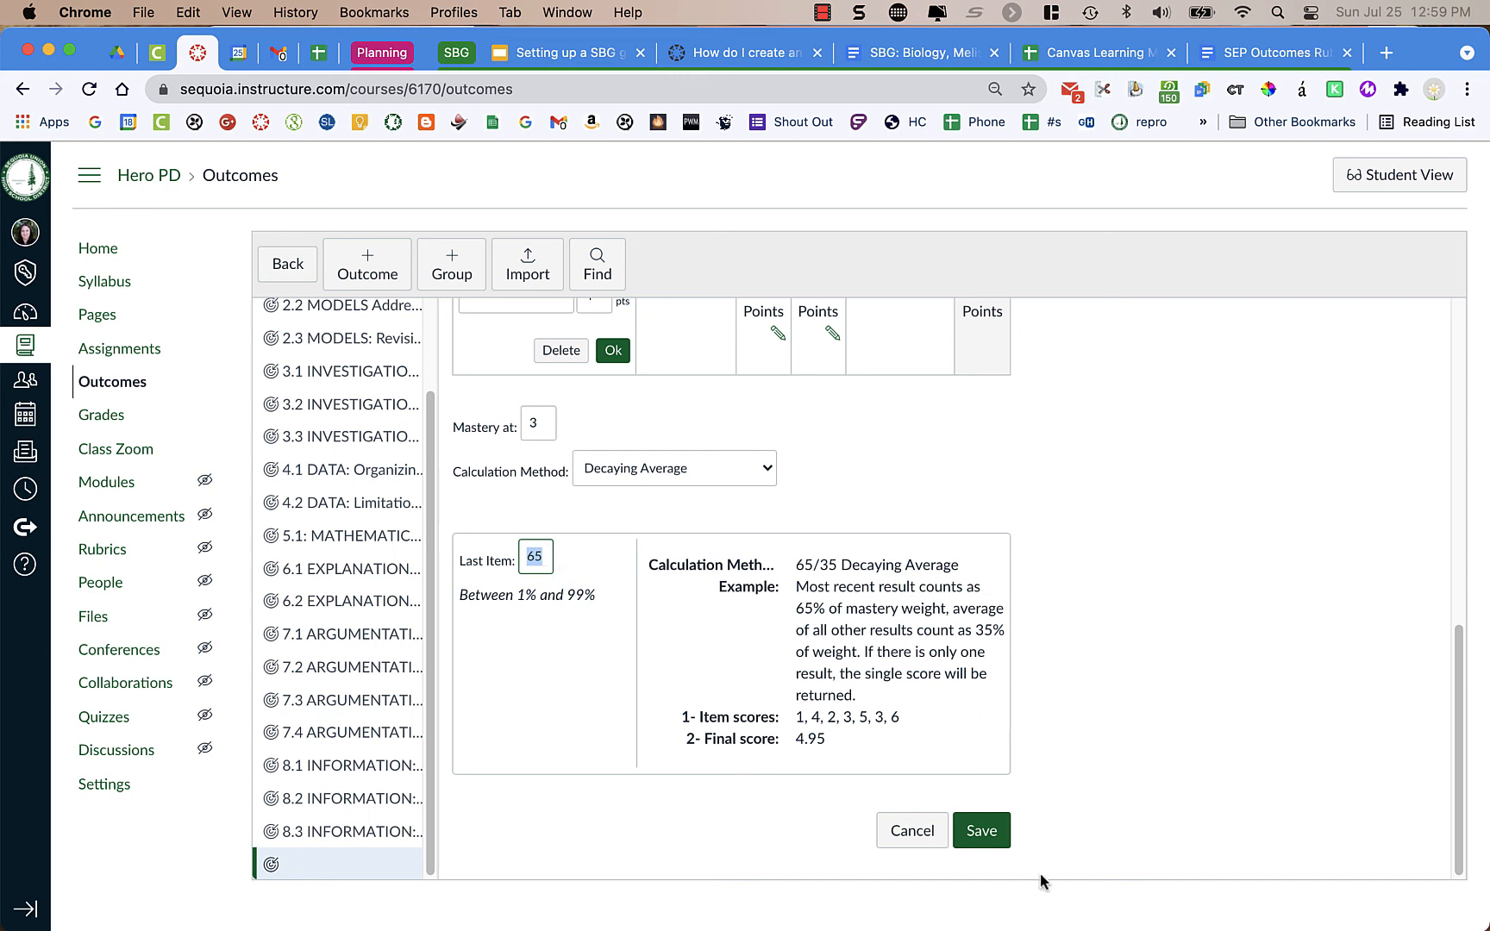
left_click(912, 831)
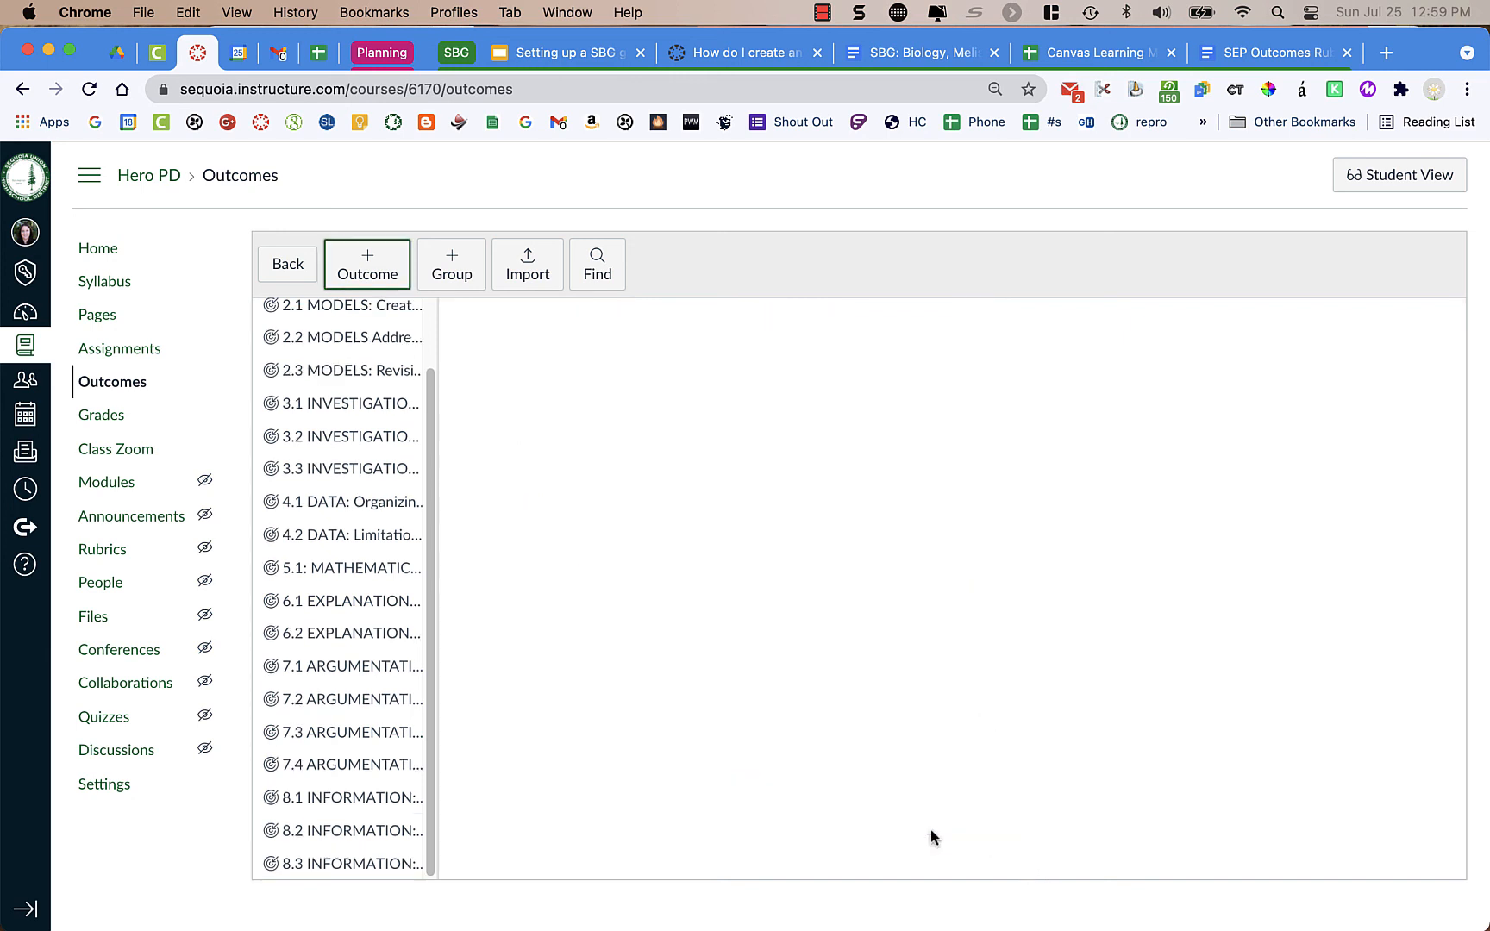
Step: Switch to the student's browser window and open the student's Learning Mastery grades in the Biology course
scroll(354, 737, "up", 3)
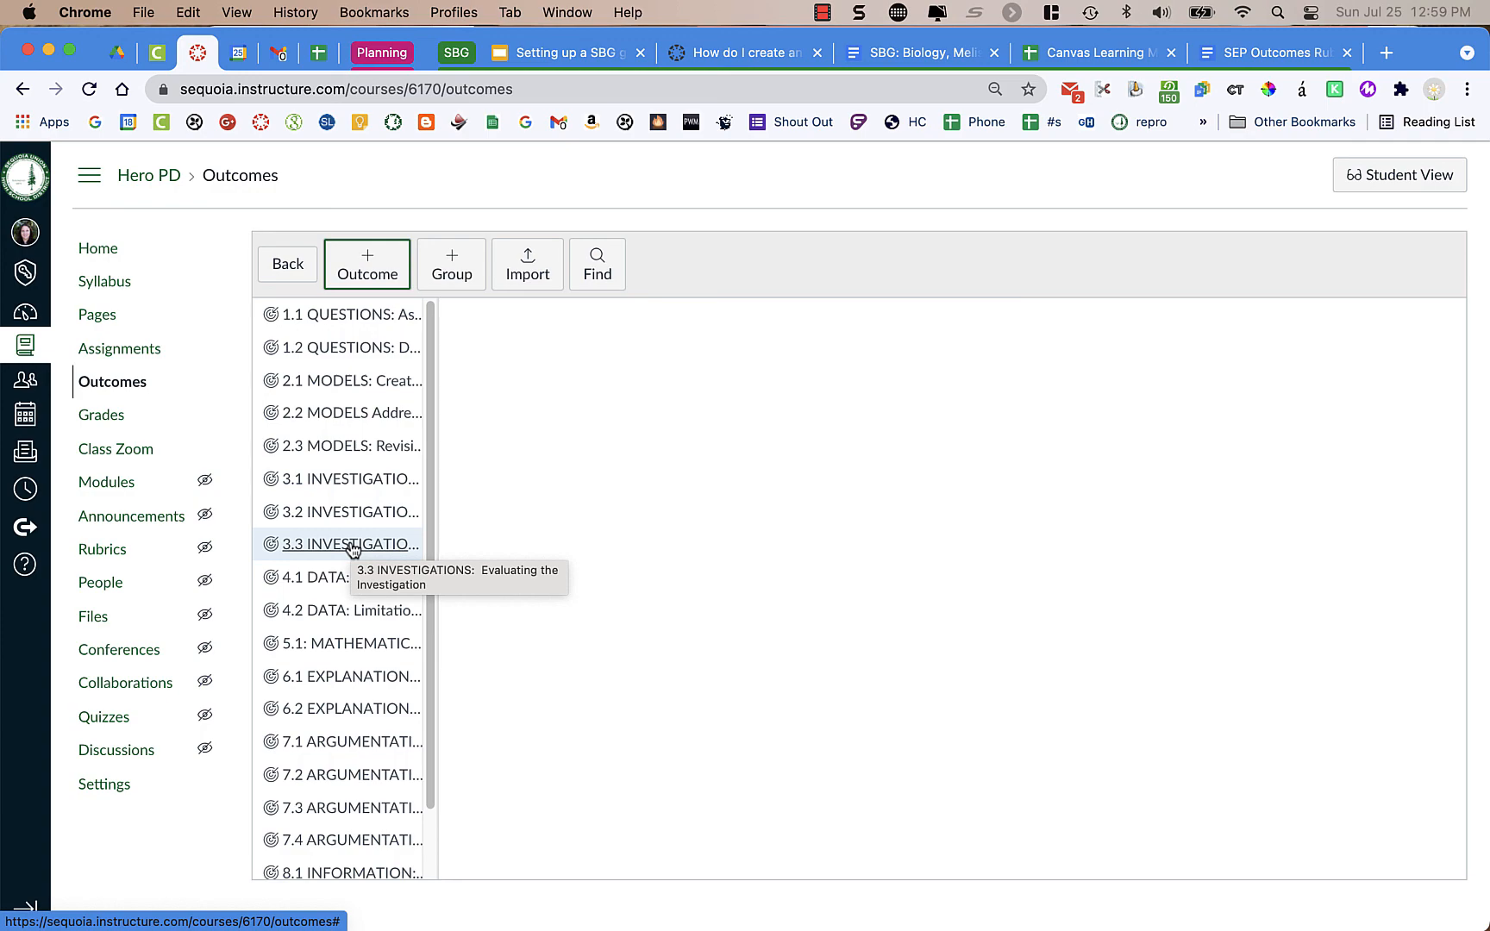
key("ctrl+Left")
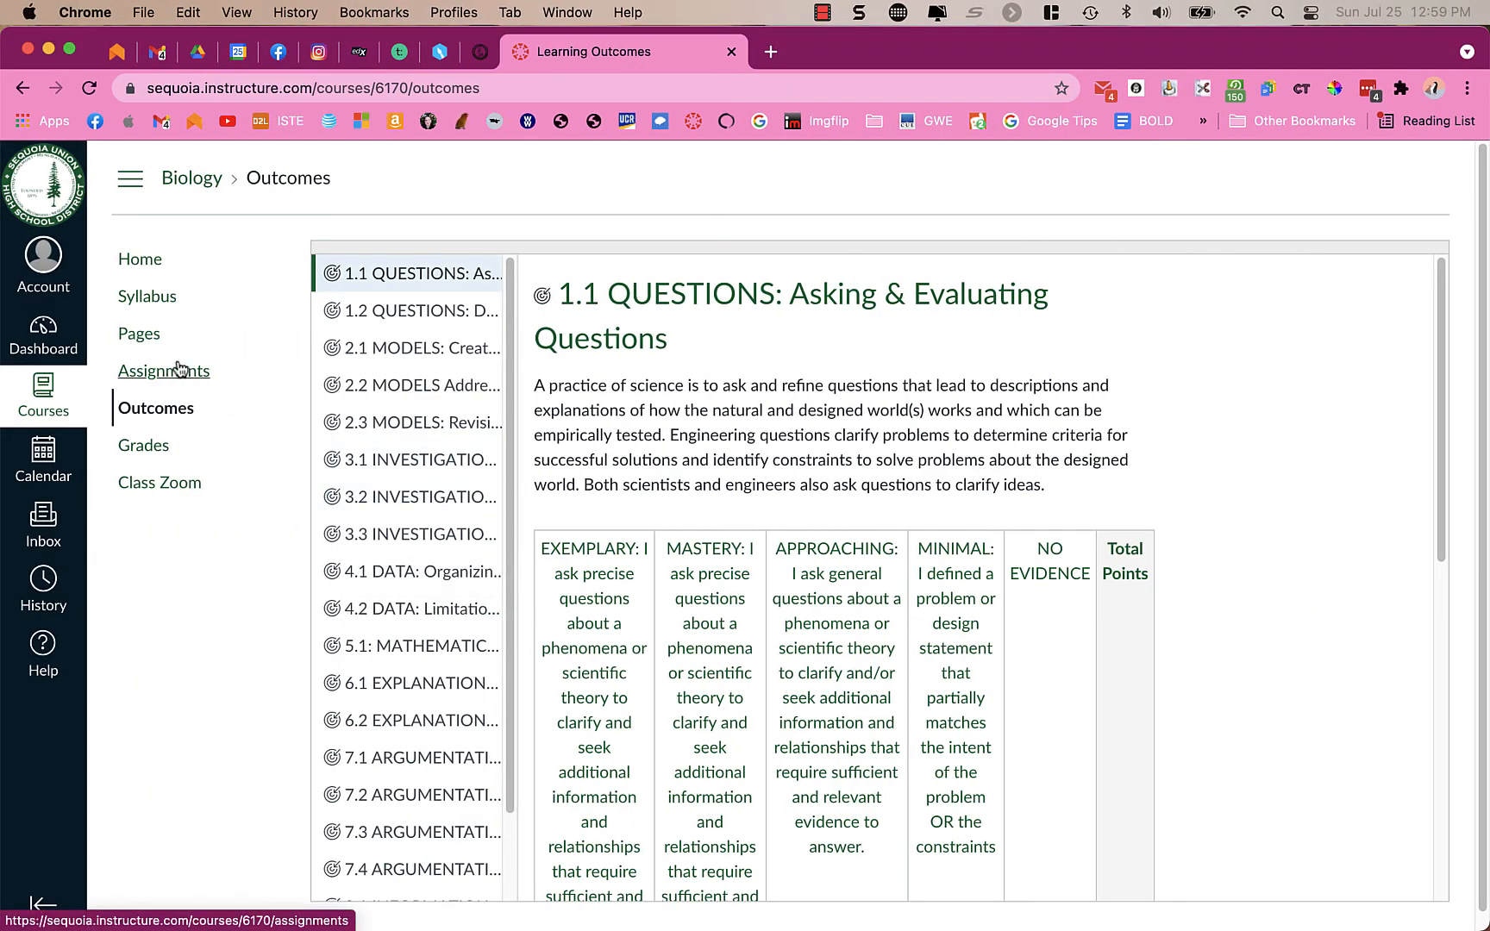
left_click(125, 444)
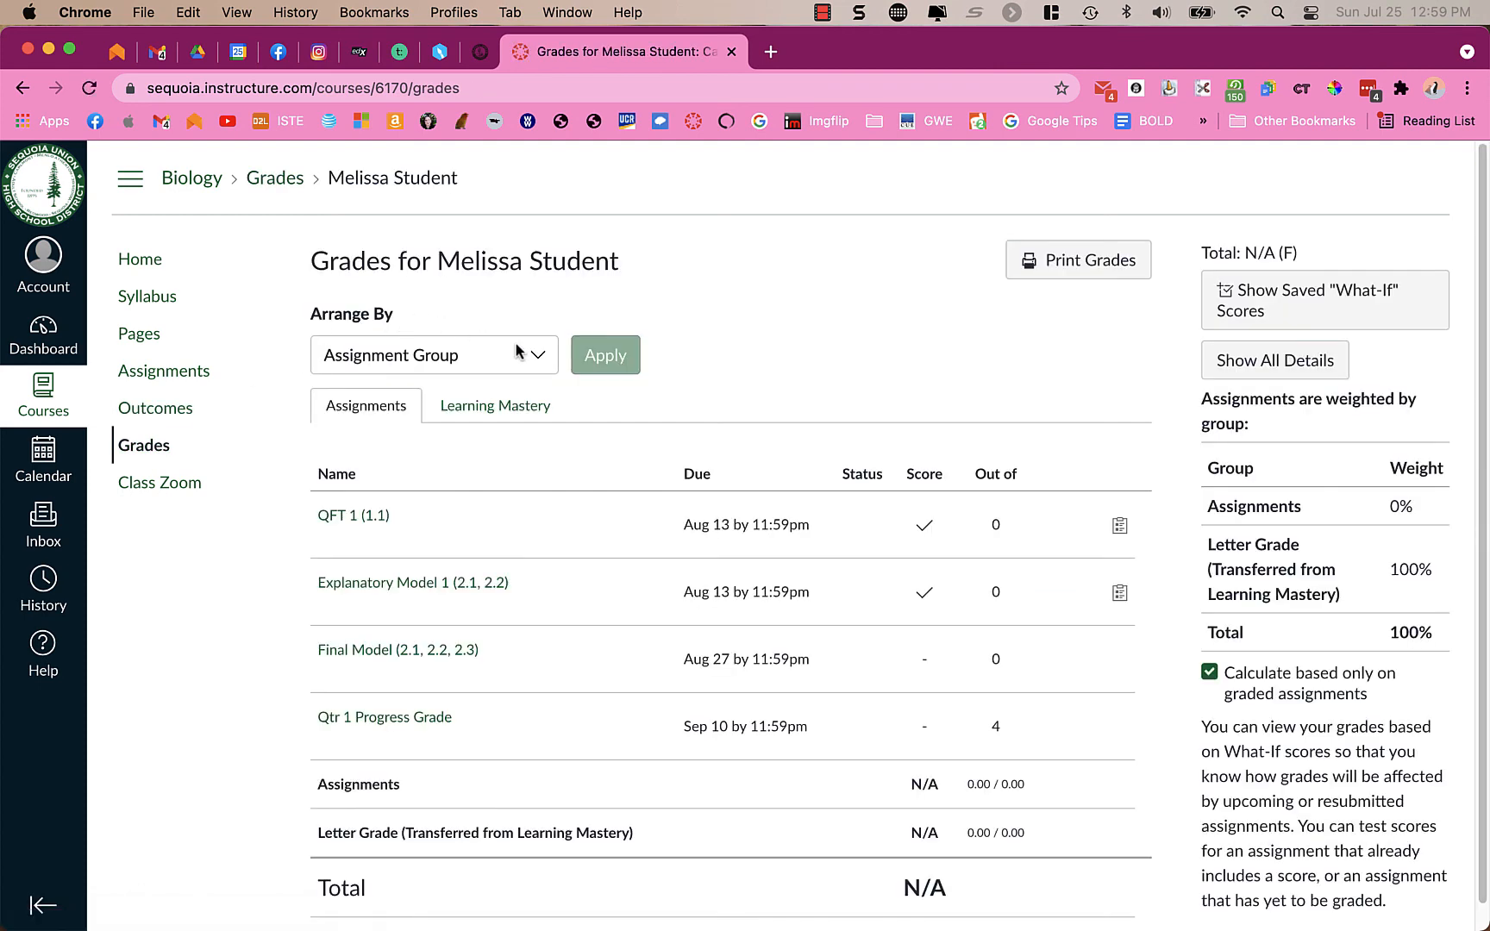
left_click(483, 361)
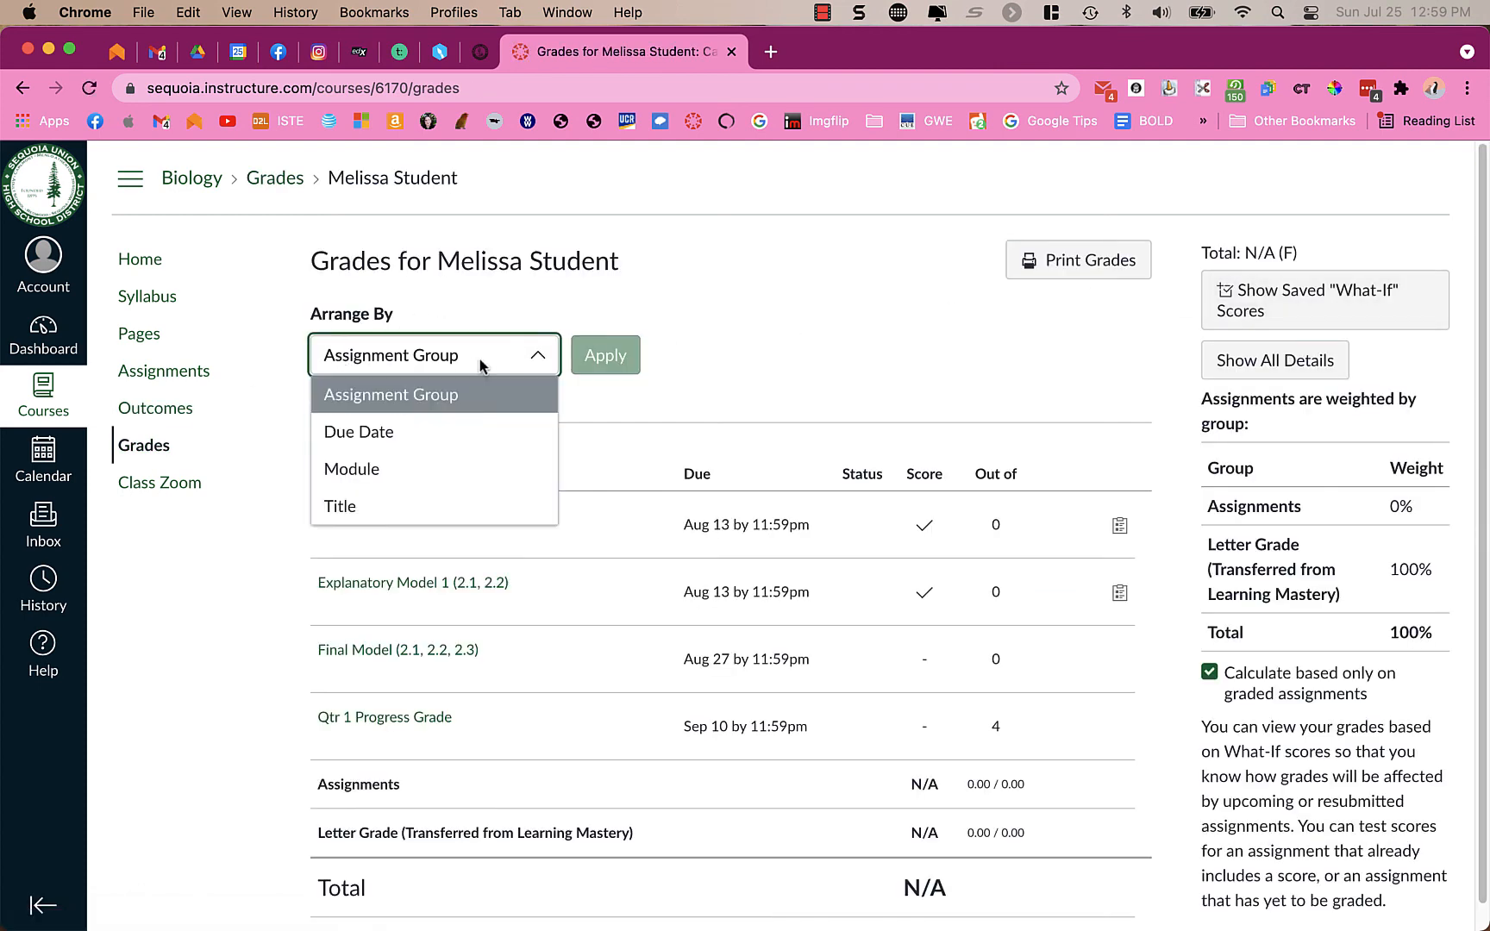
left_click(657, 384)
left_click(470, 405)
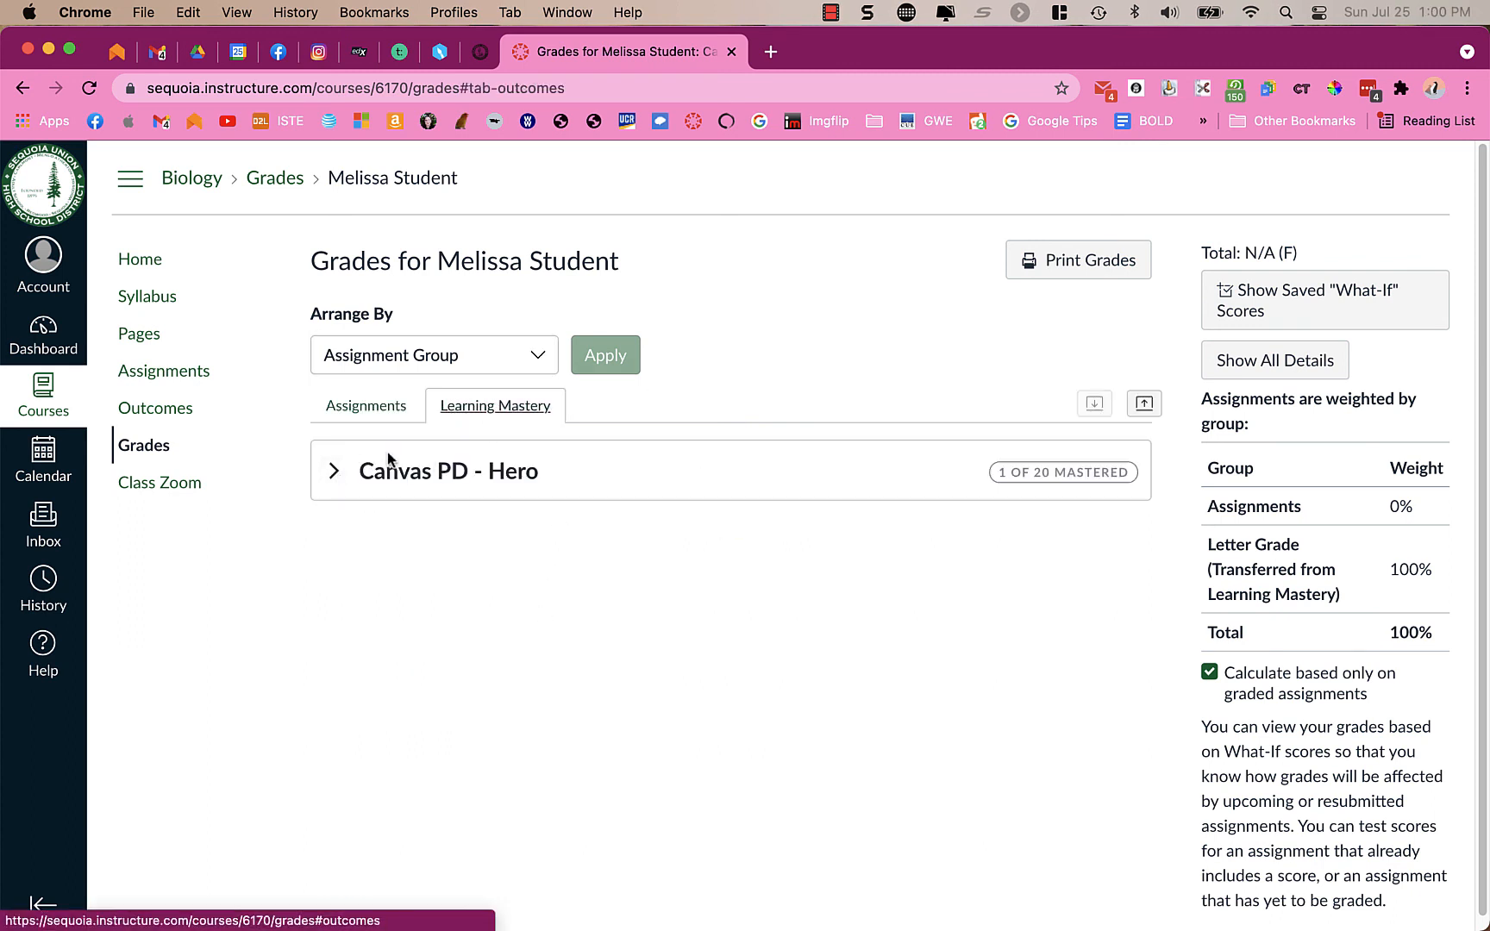
Step: Expand the Canvas PD - Hero outcome group and review the mastery status and alignments of its outcomes
left_click(338, 481)
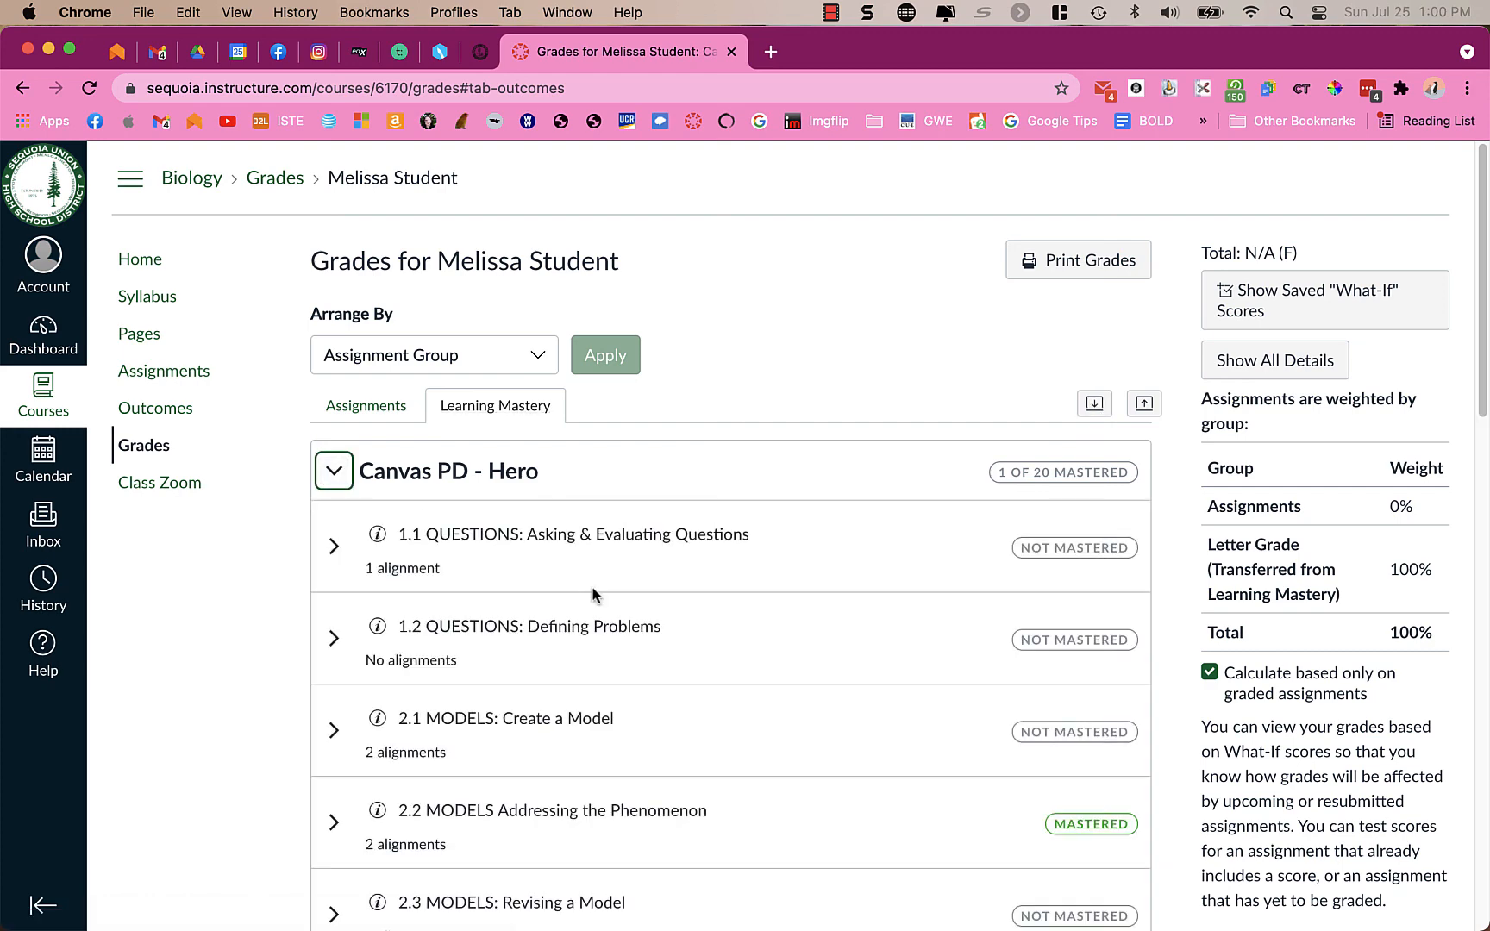
scroll(593, 617, "down", 8)
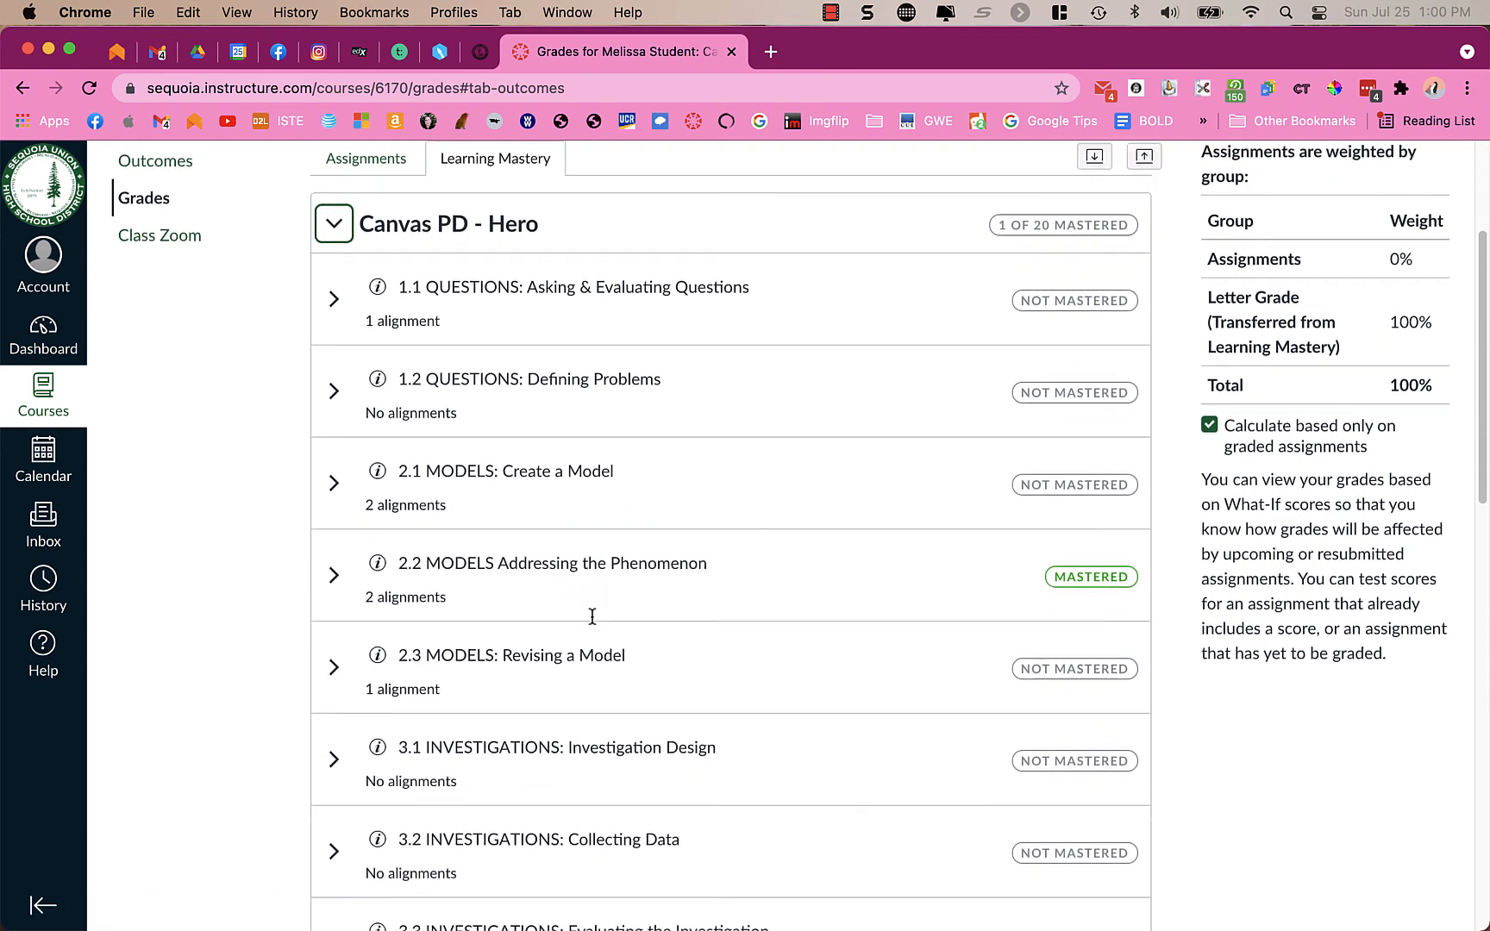
scroll(592, 616, "down", 9)
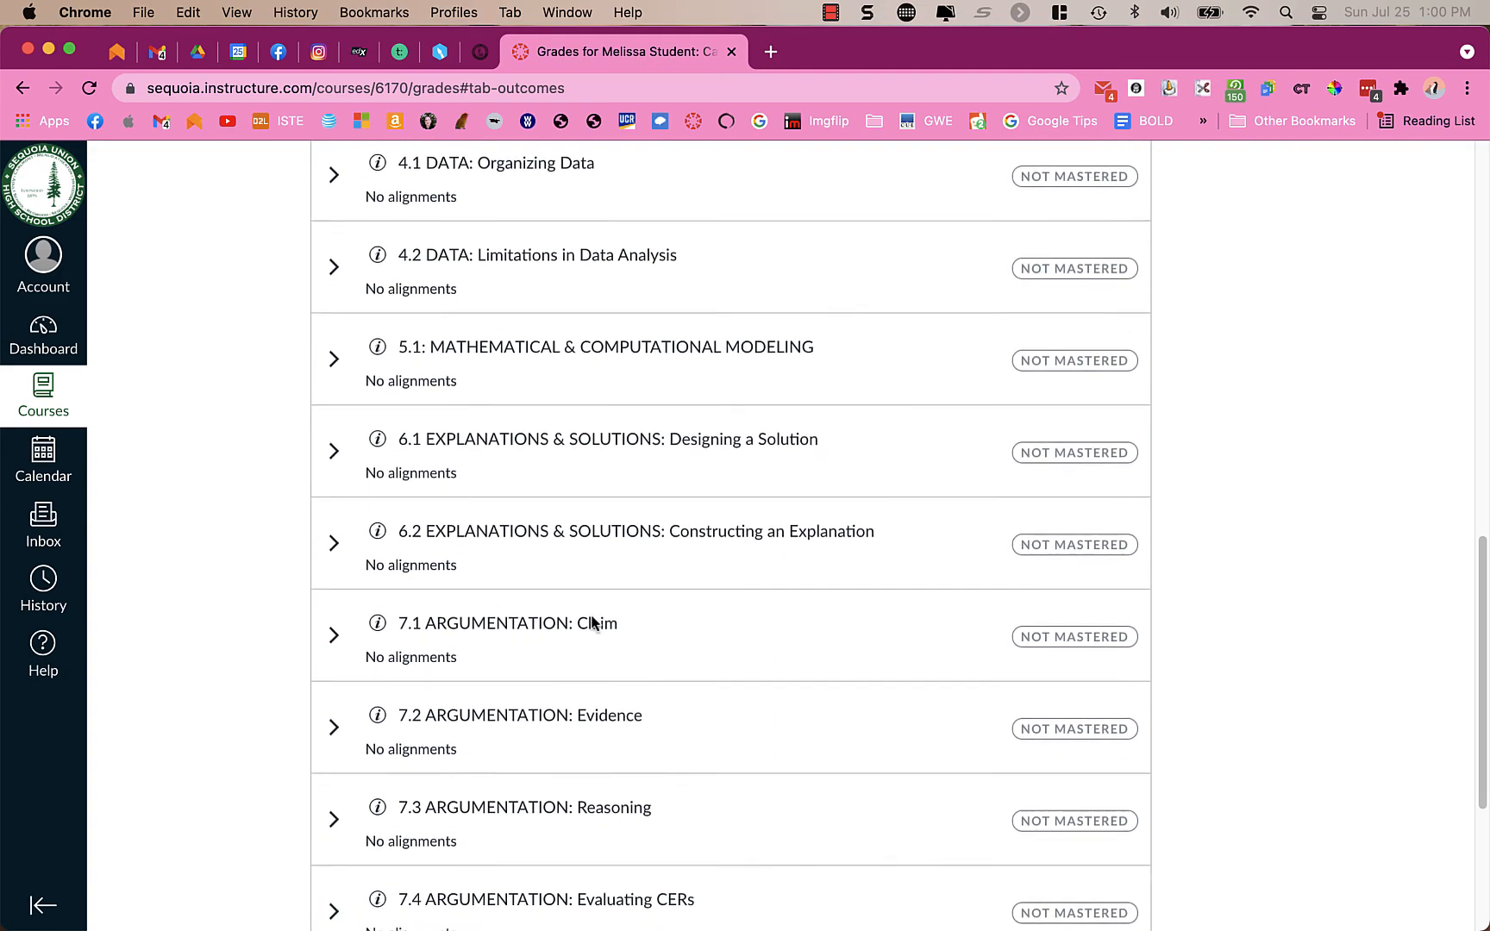
scroll(592, 622, "up", 13)
scroll(592, 621, "up", 4)
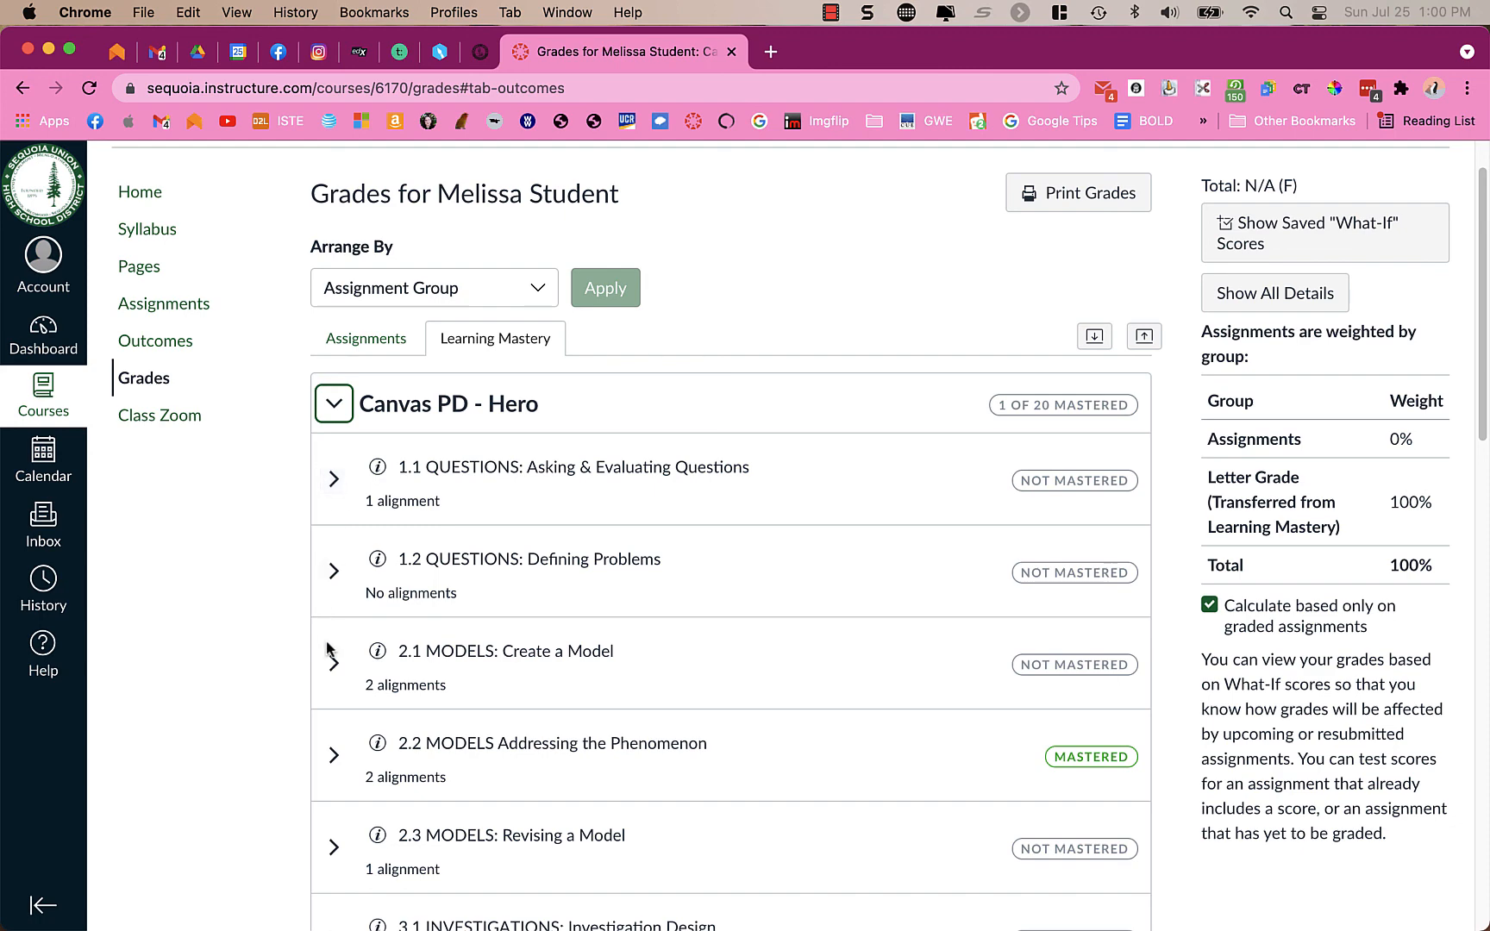
scroll(339, 785, "down", 3)
scroll(339, 785, "up", 3)
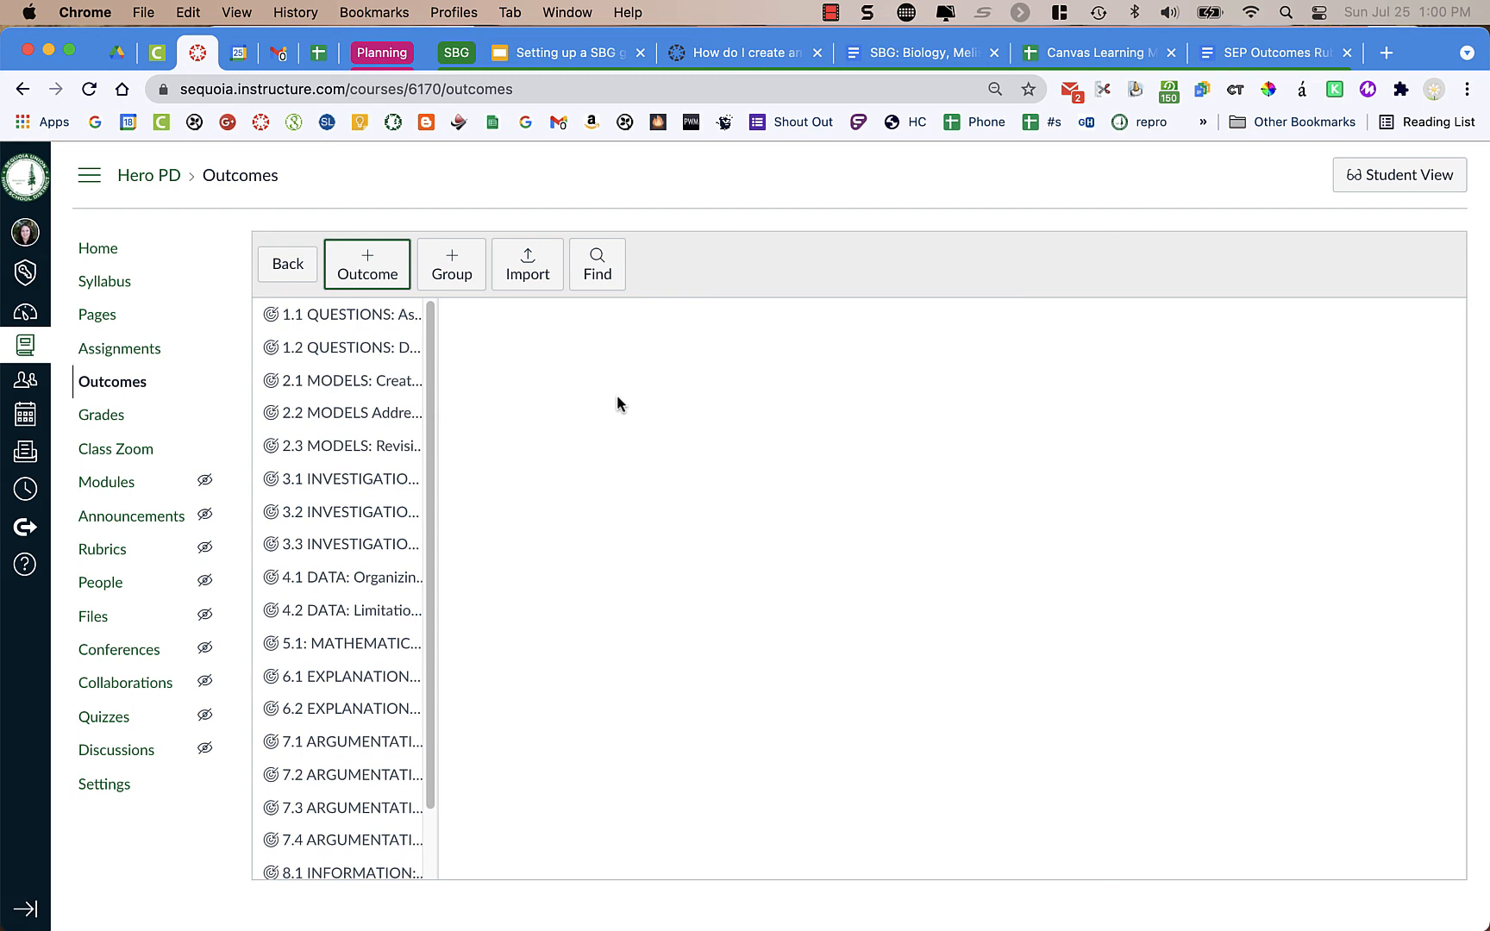
Step: Back in the Hero PD course, review the ratings, mastery and calculation settings of outcomes 1.1 QUESTIONS and 3.1 INVESTIGATIONS
left_click(362, 319)
scroll(665, 462, "down", 10)
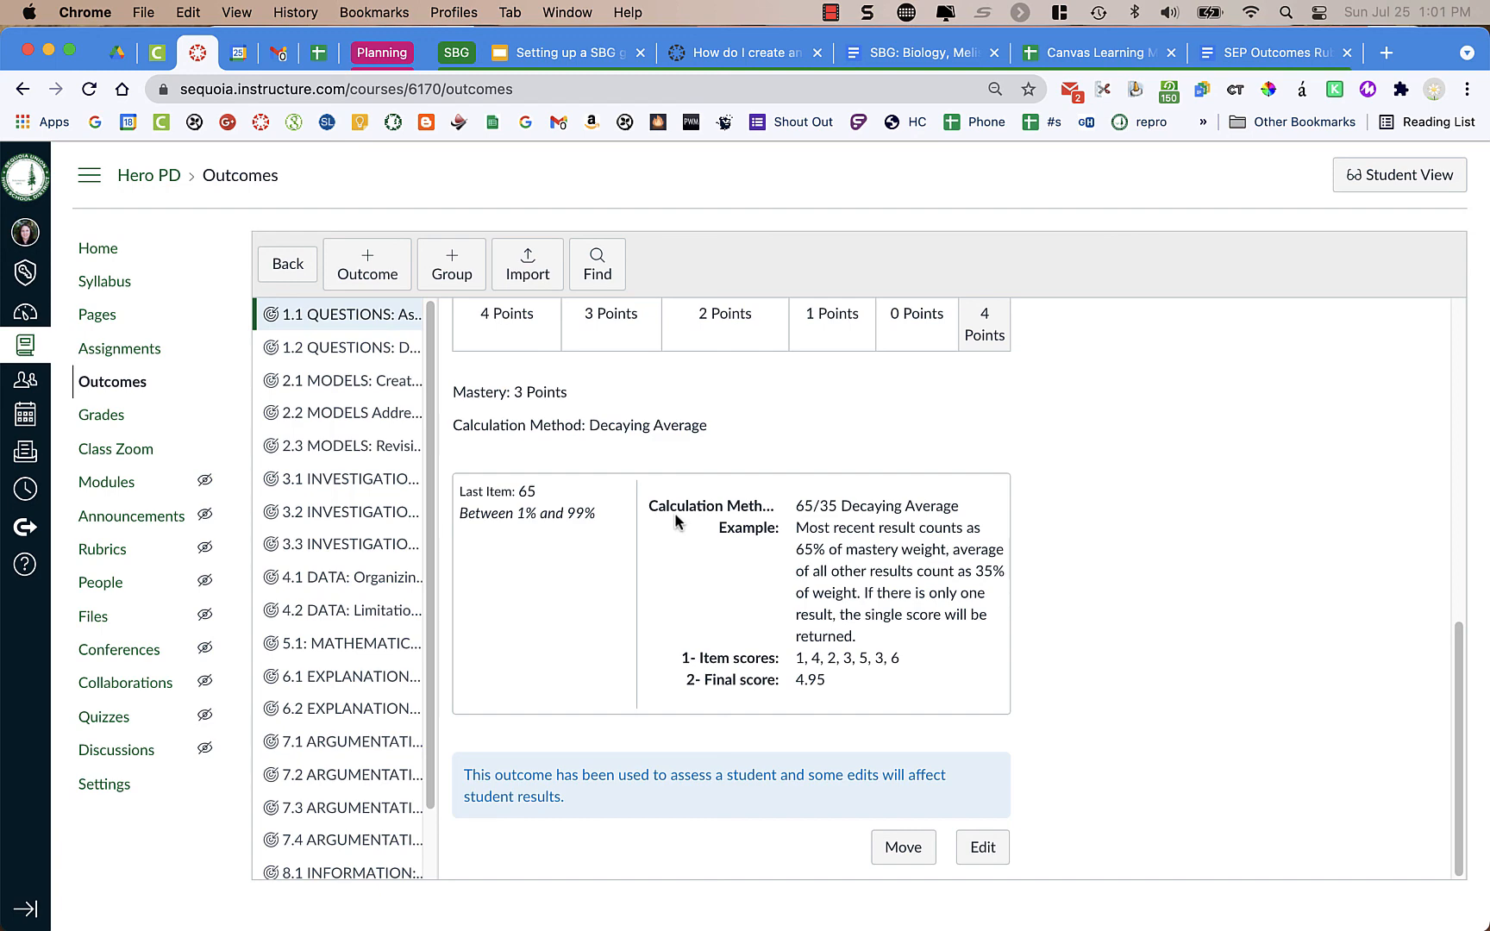
left_click(349, 490)
scroll(754, 622, "down", 5)
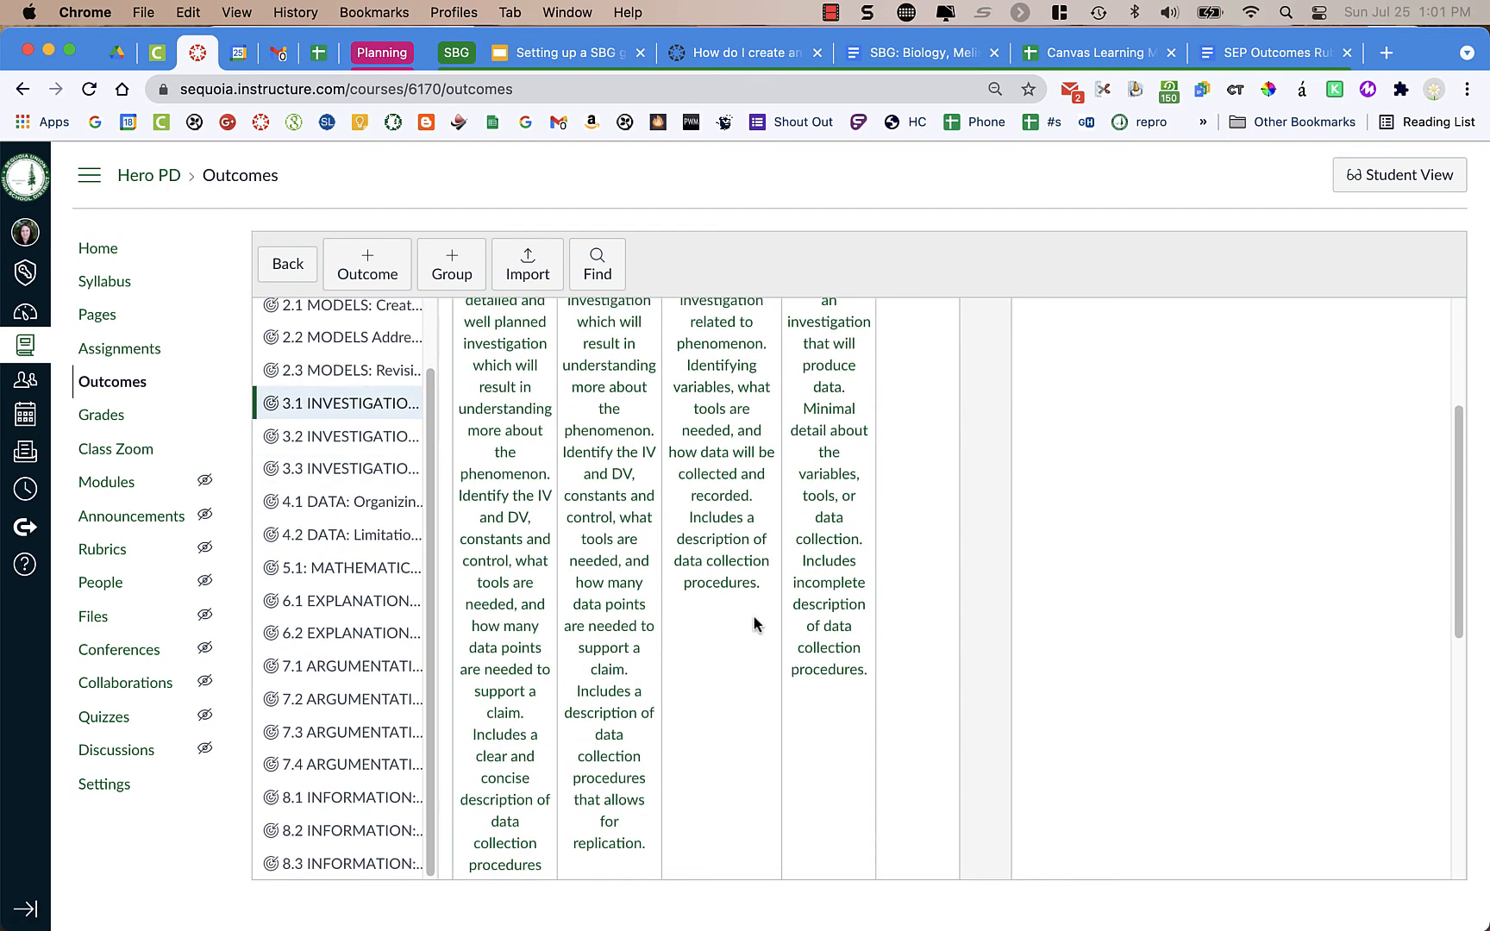
scroll(753, 622, "down", 10)
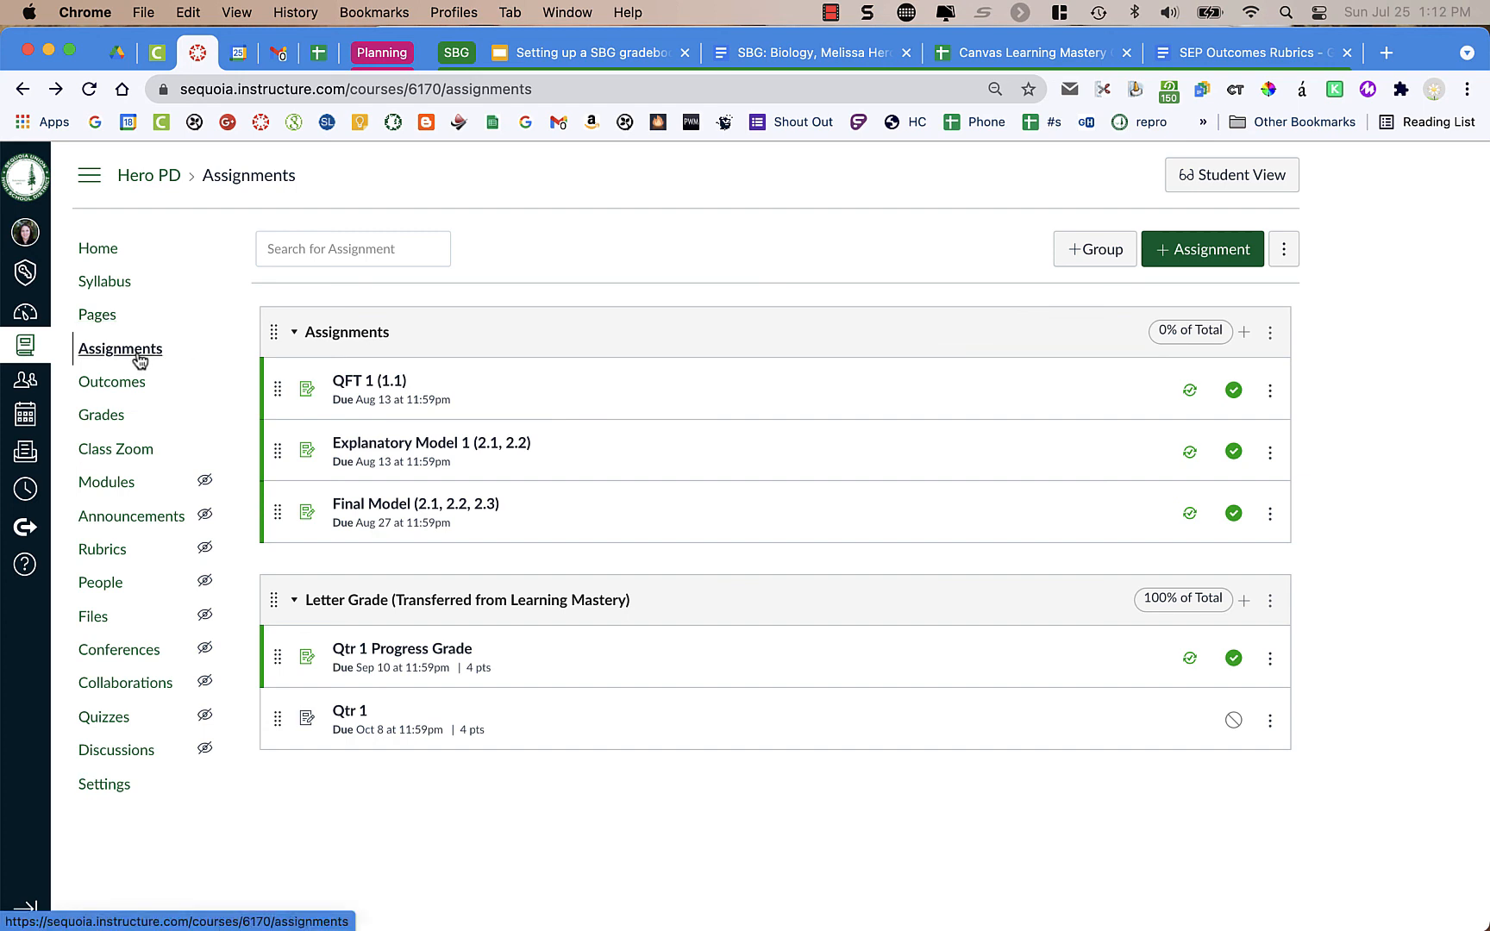
left_click(1073, 255)
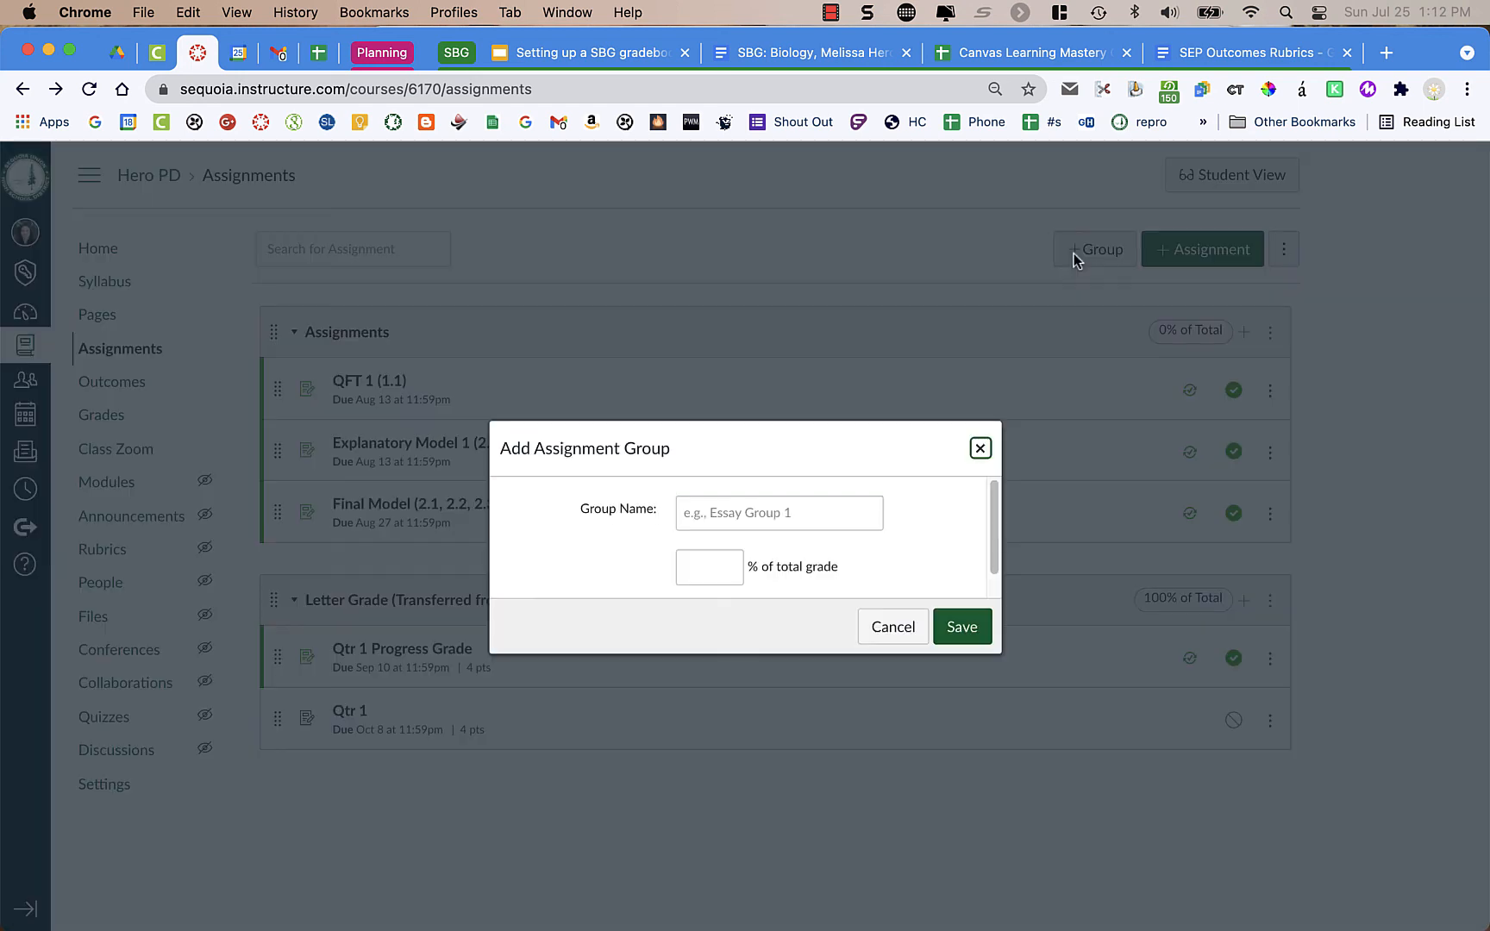
left_click(728, 521)
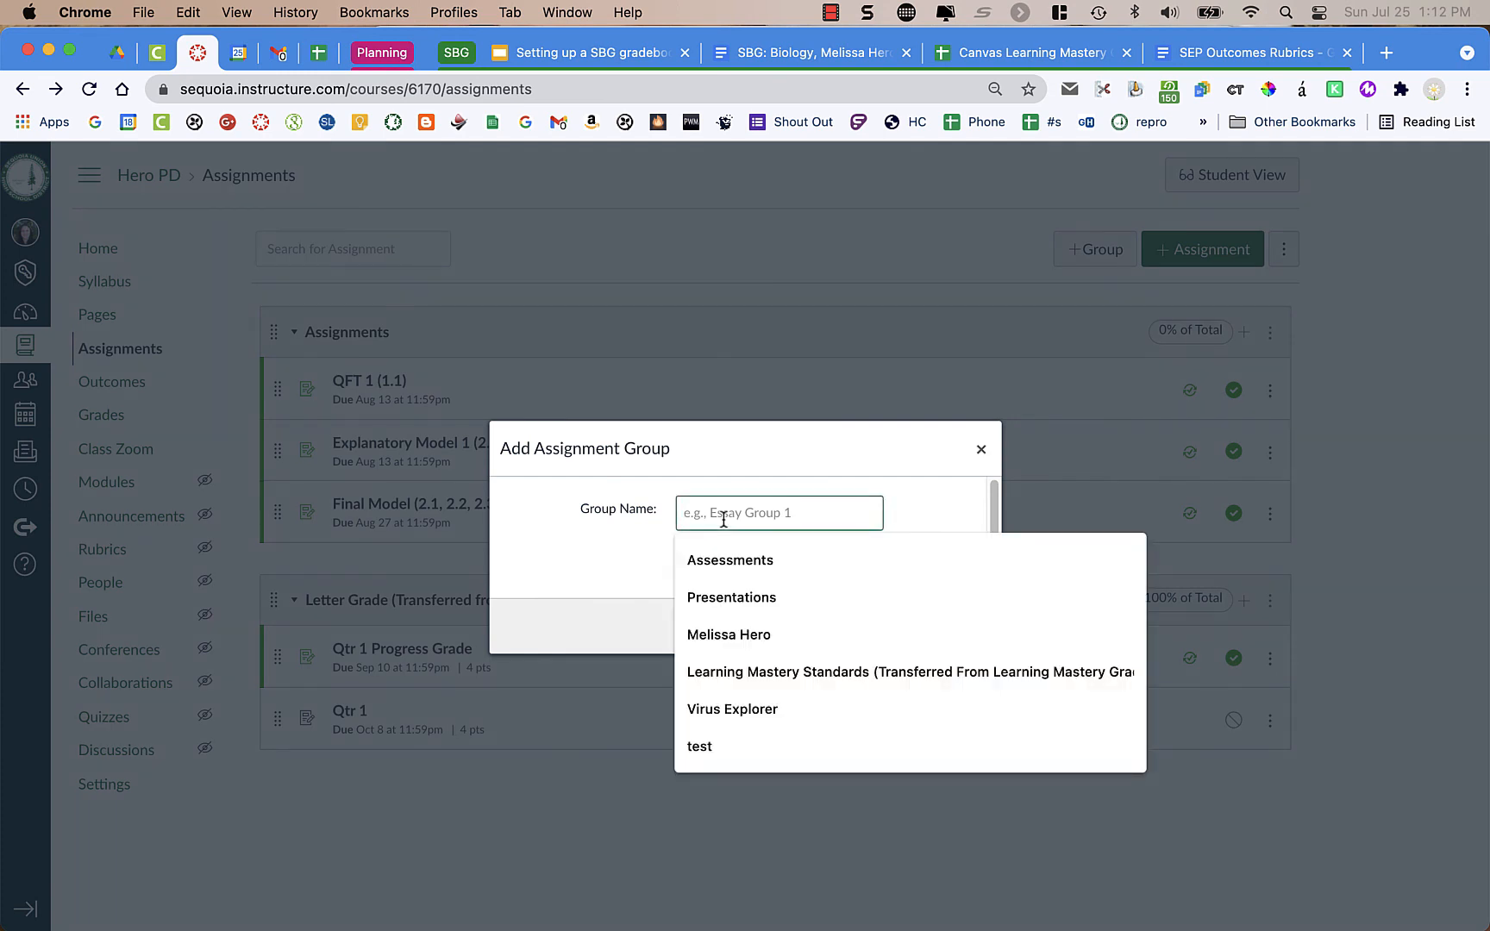
left_click(724, 484)
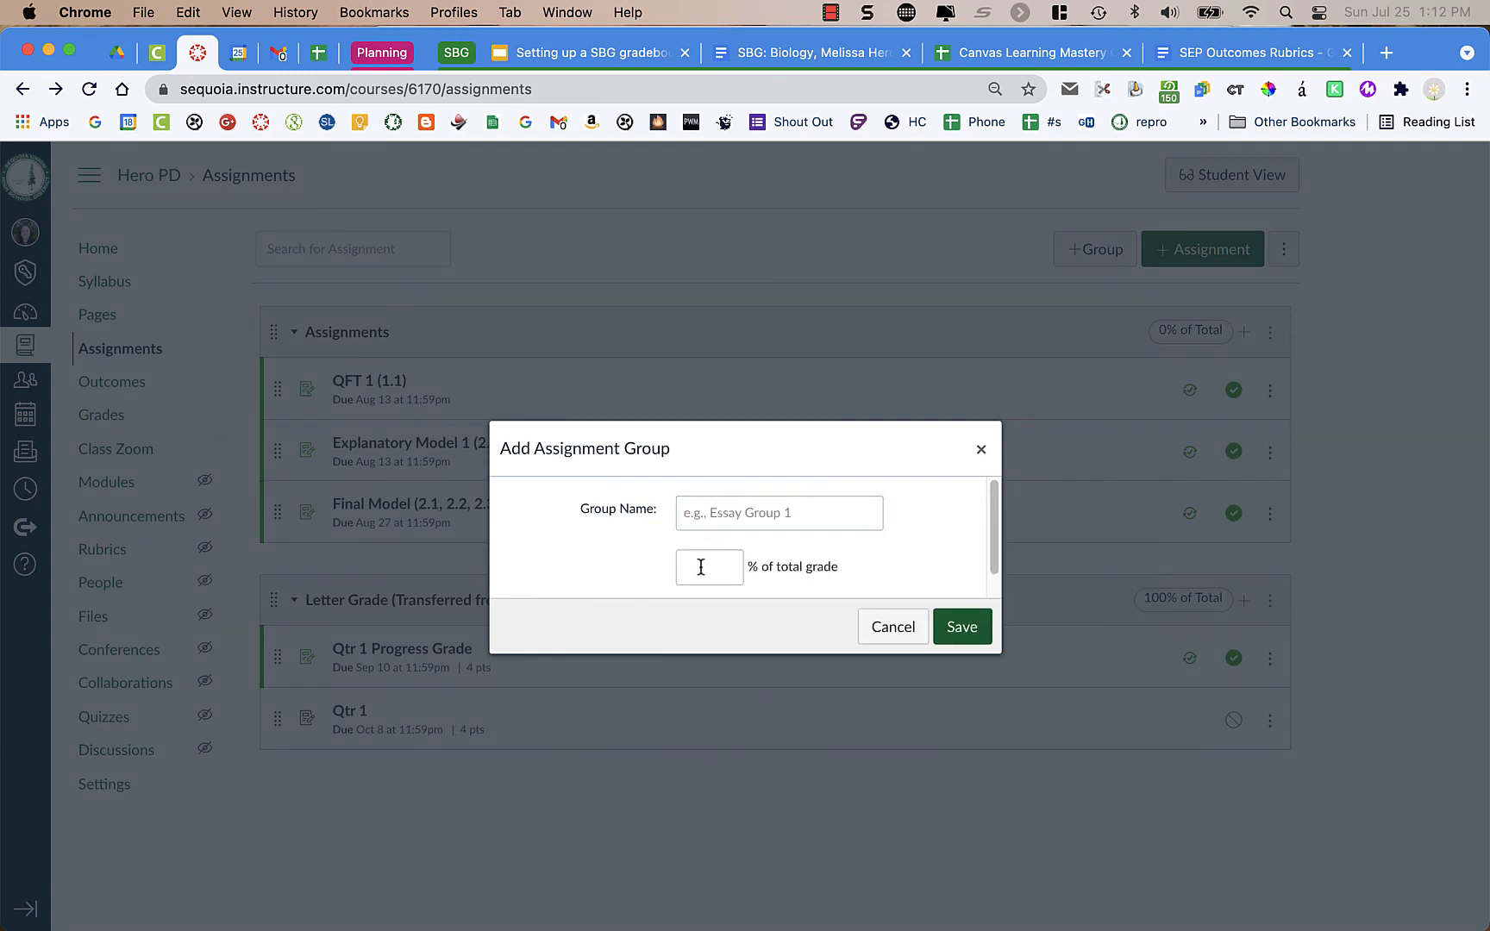
left_click(893, 626)
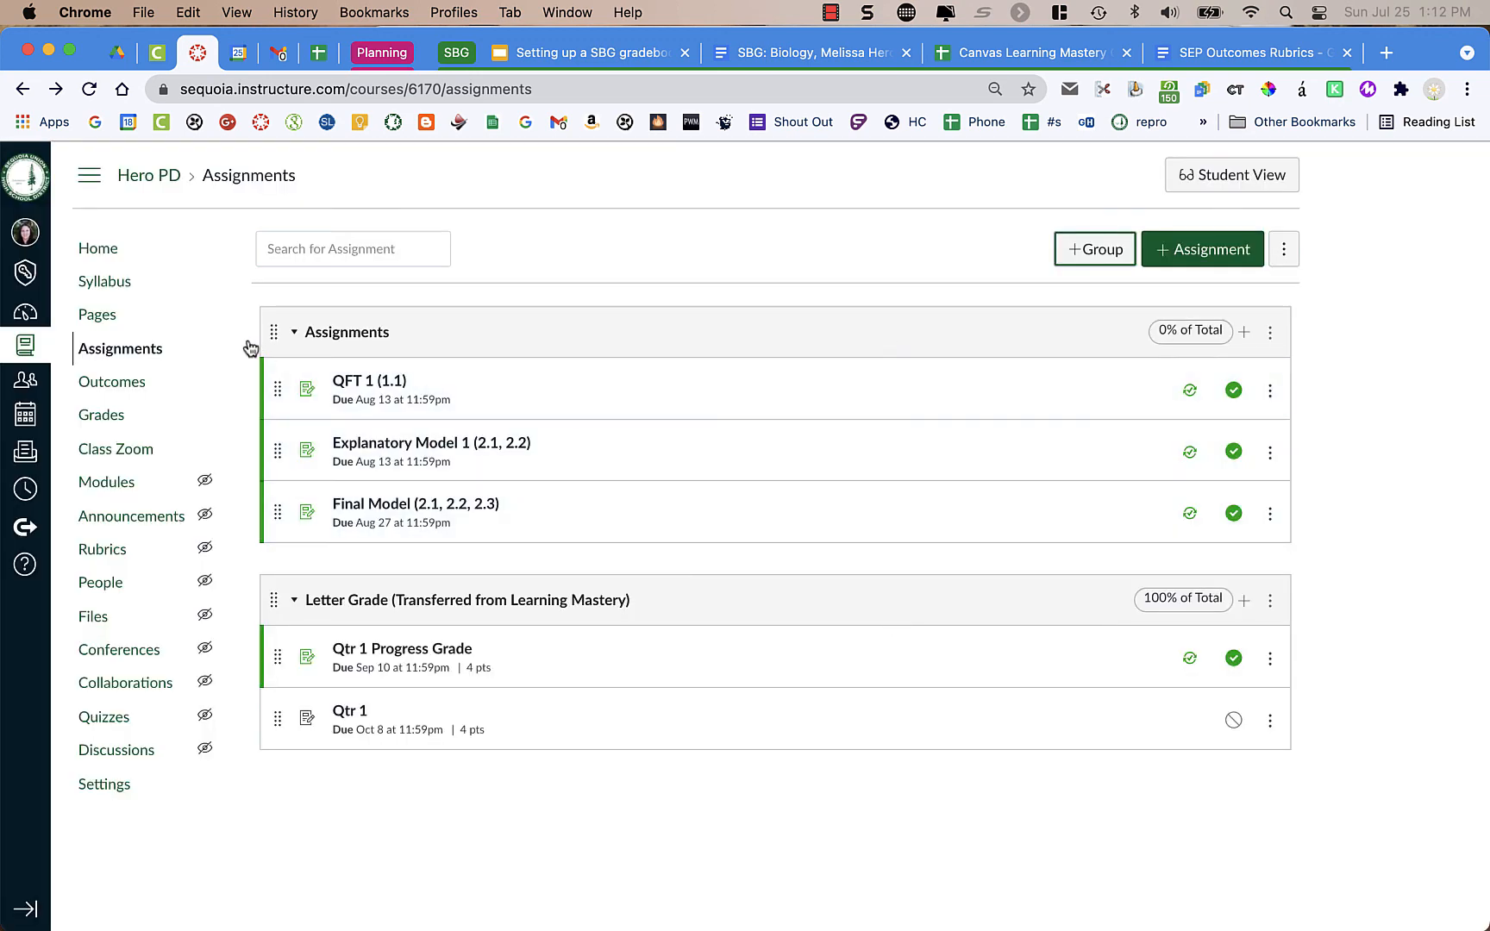
Step: Edit the Assignments group so it counts for 0% of the total grade, and save it
left_click(1272, 336)
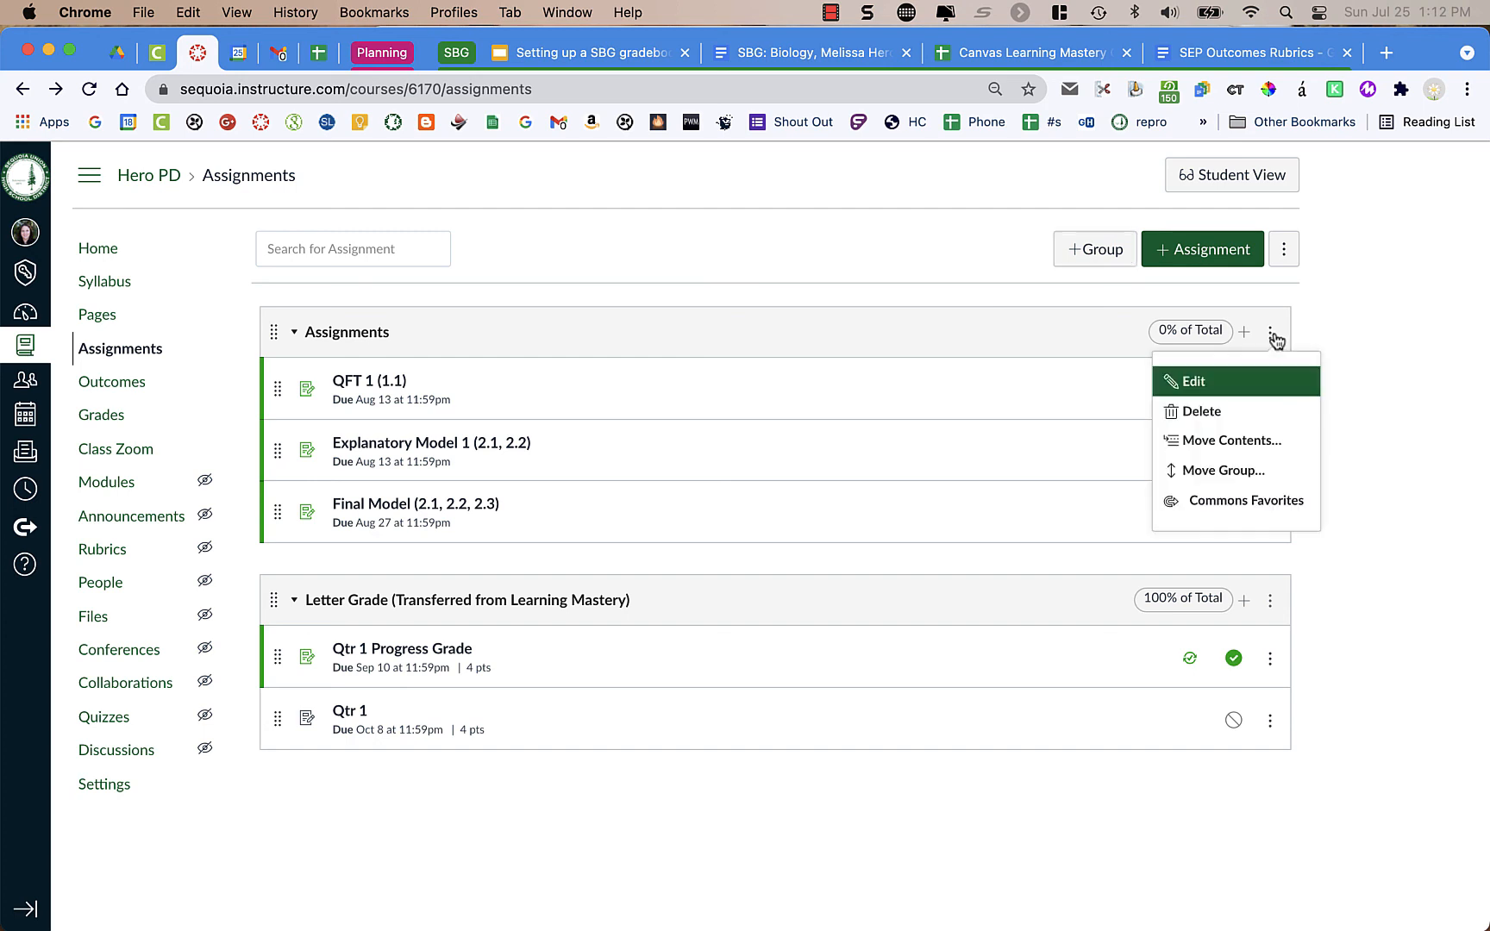
left_click(1221, 390)
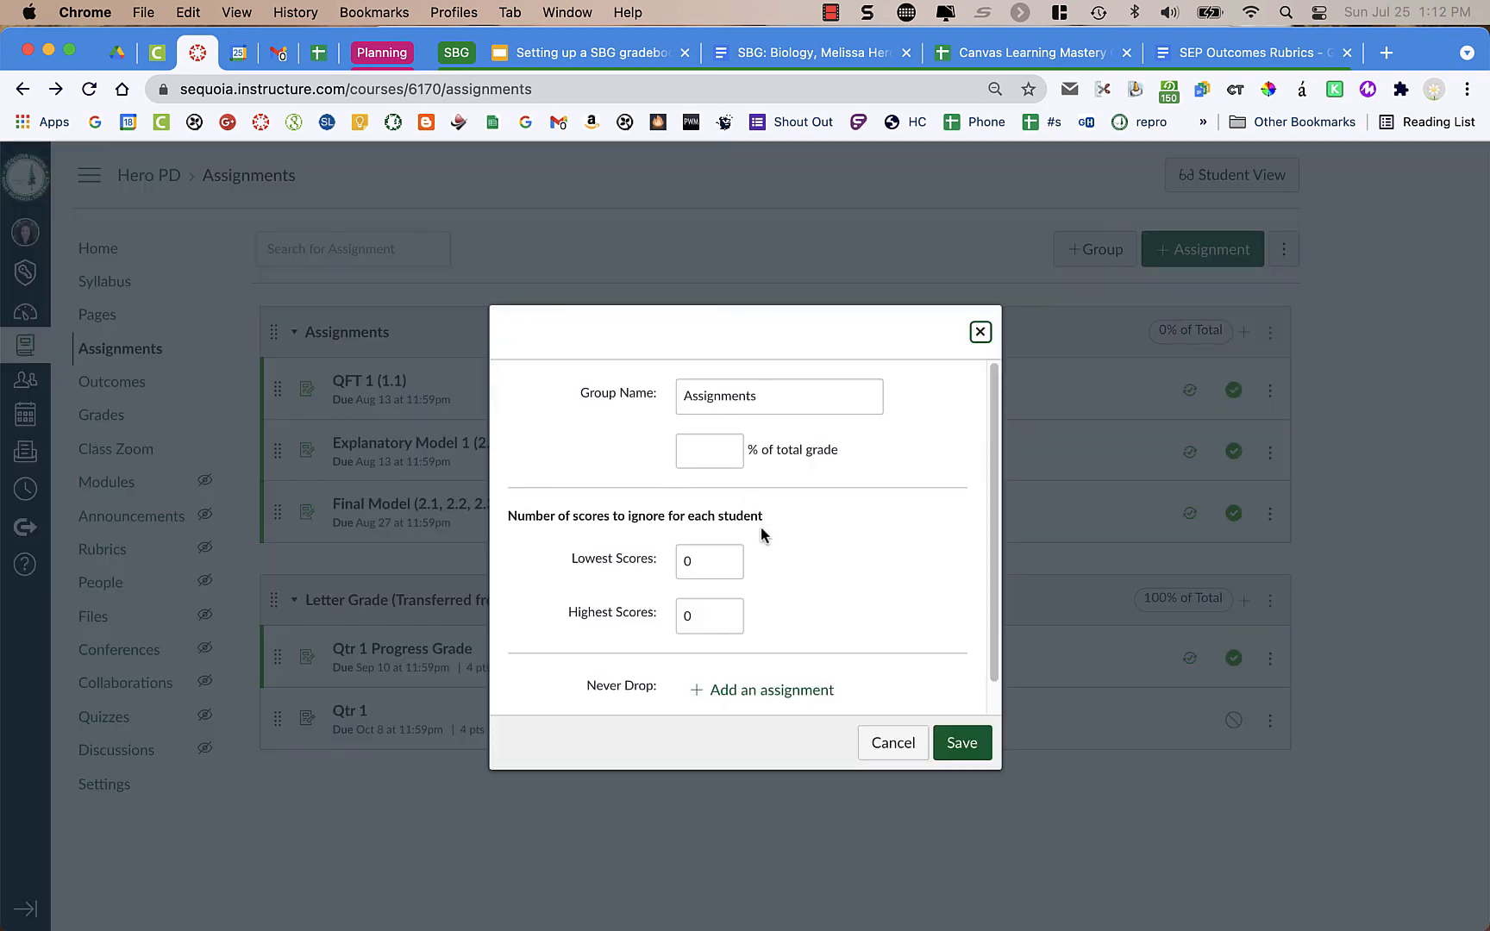
scroll(761, 537, "down", 1)
left_click(716, 436)
type("0")
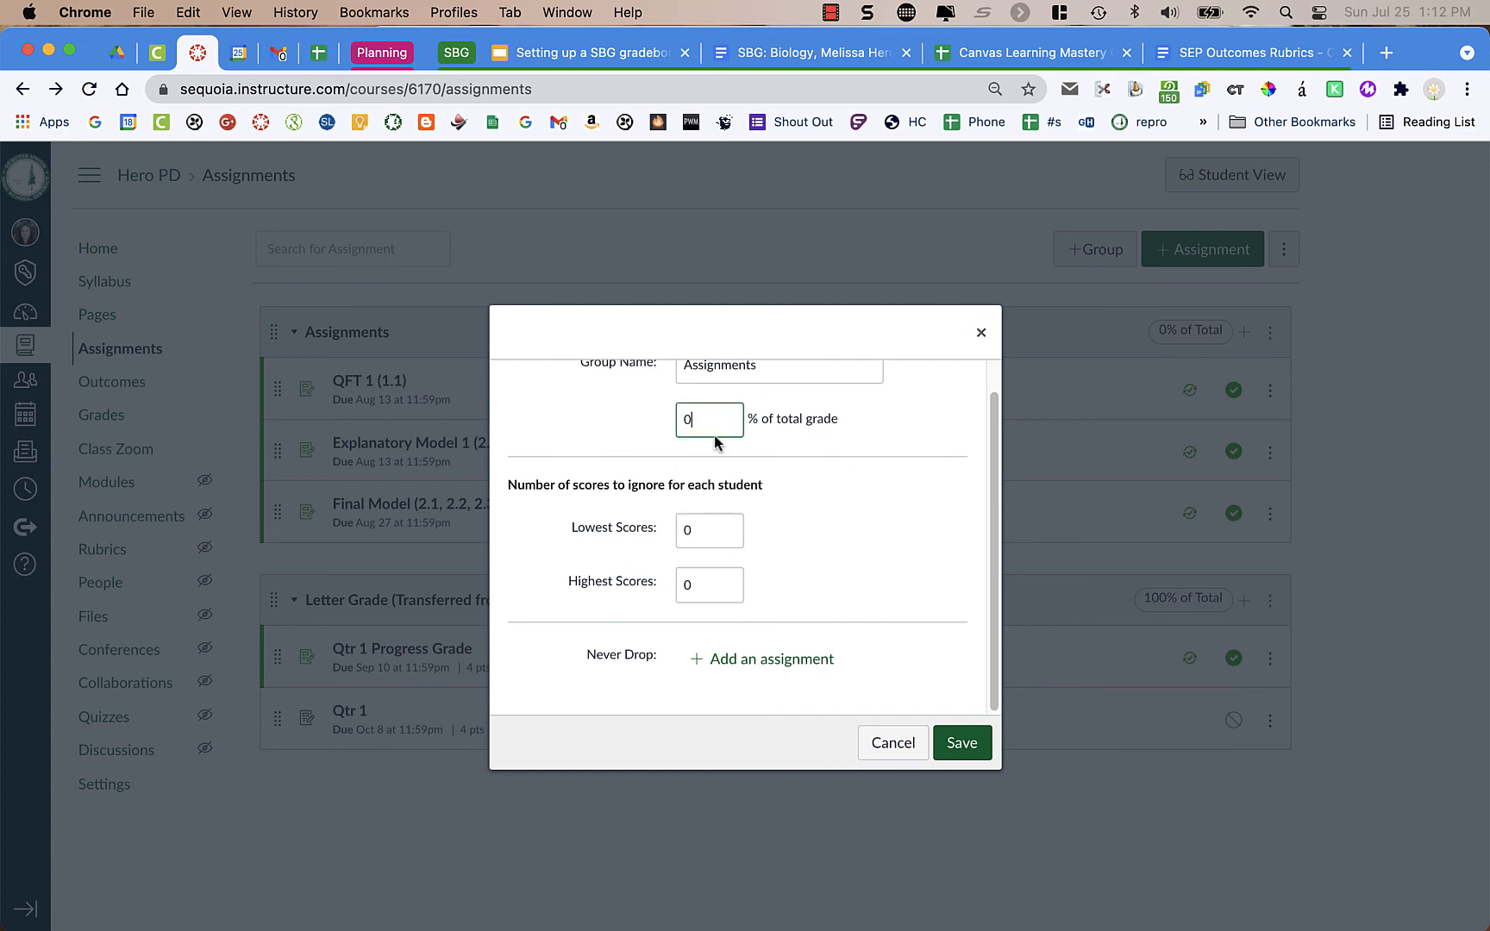
left_click(959, 747)
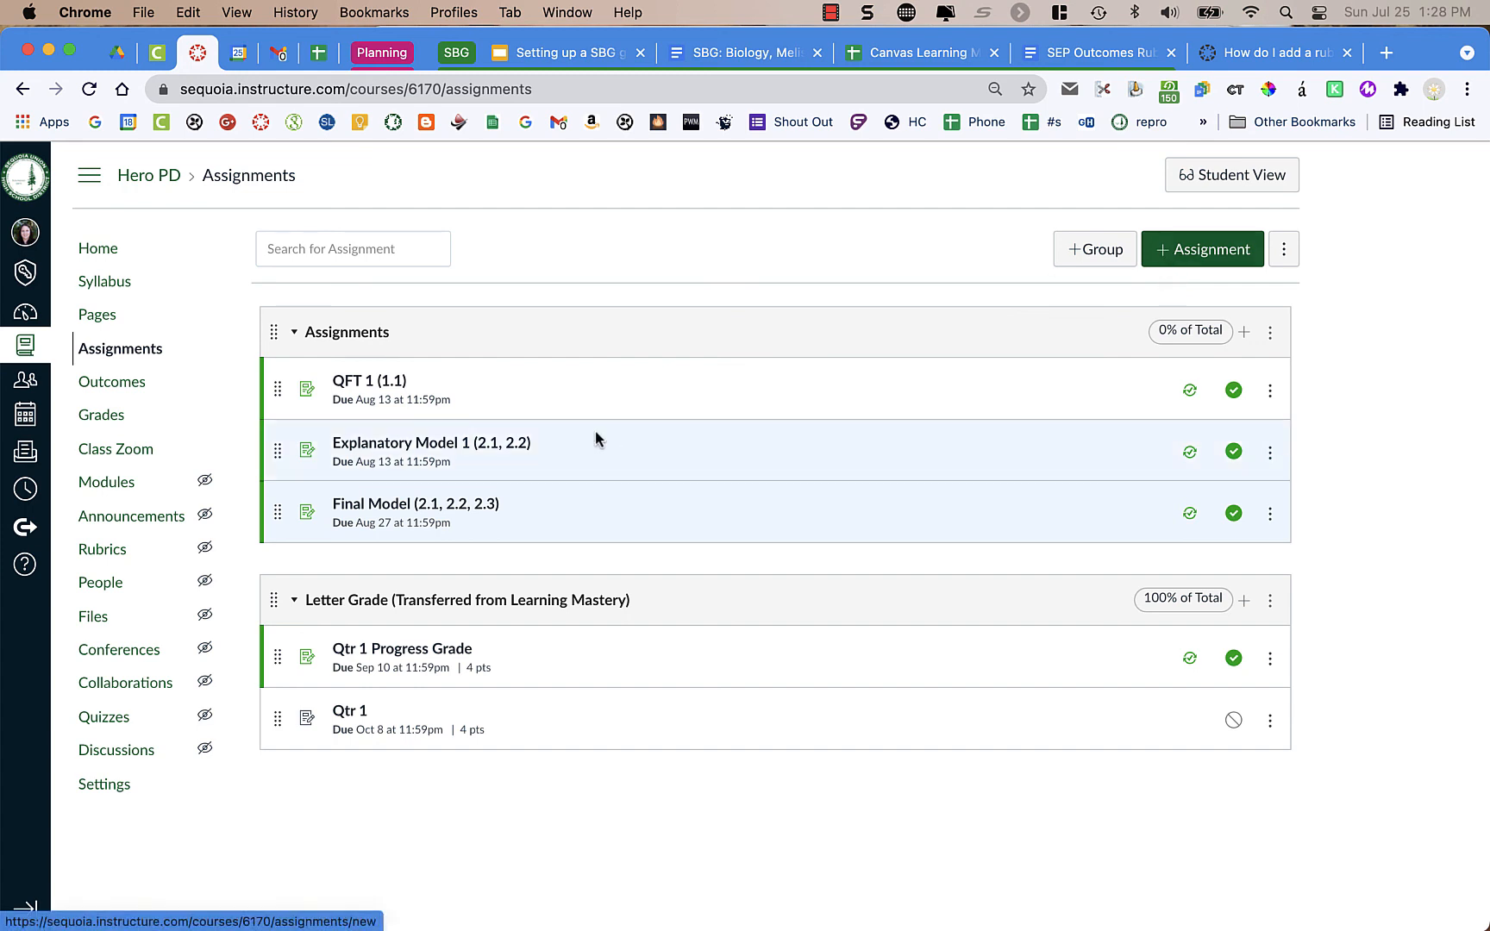
Step: Create a new assignment named QFT/DQB in the Assignments group
left_click(1193, 252)
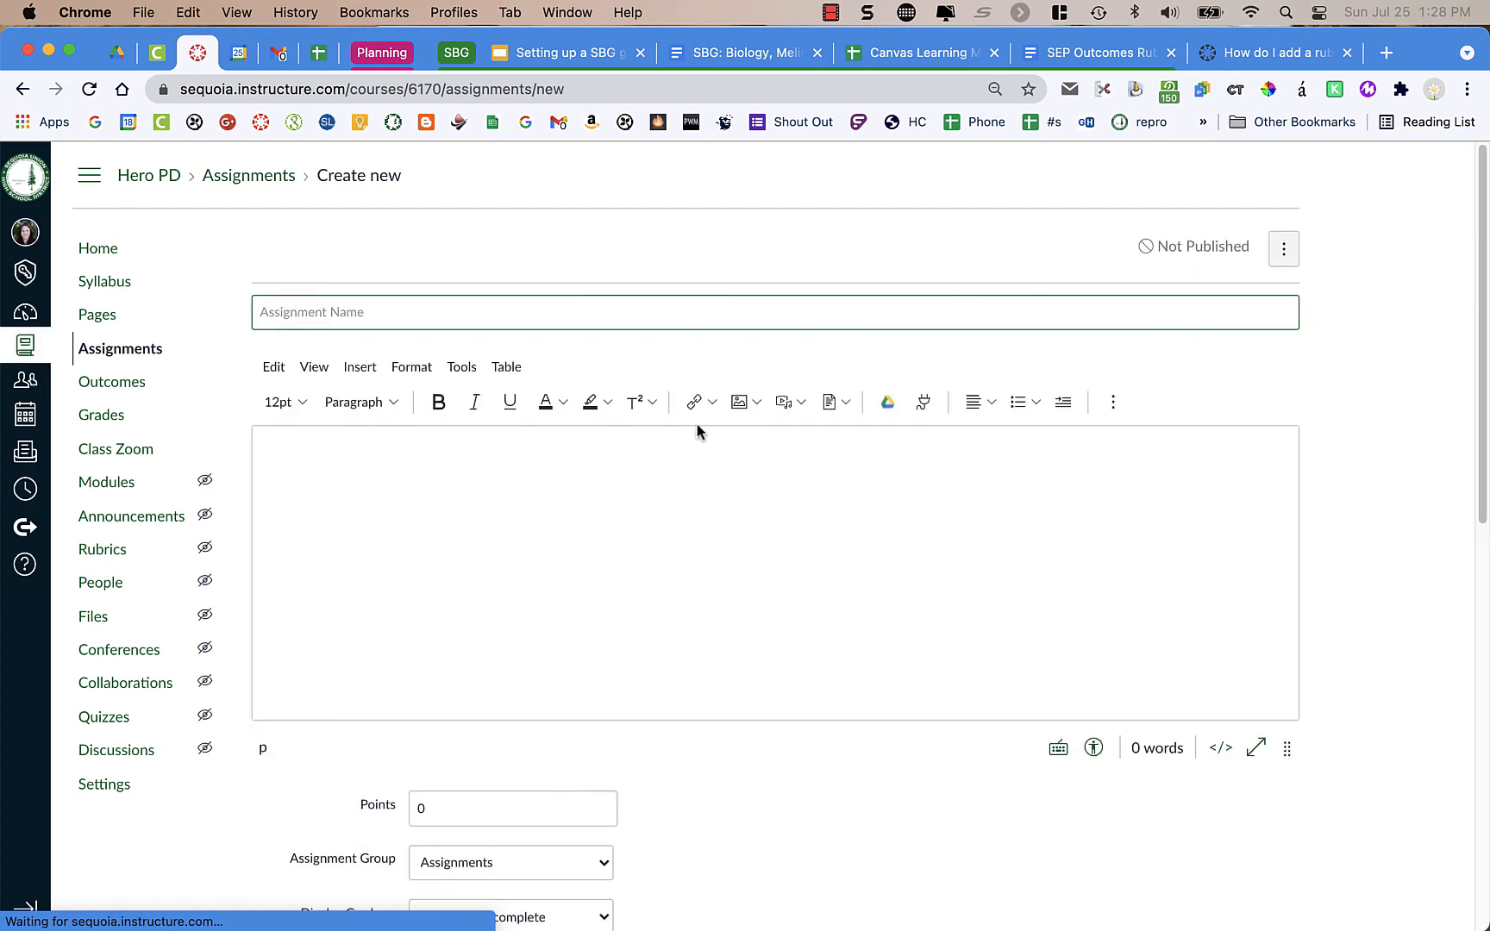
scroll(465, 632, "down", 5)
left_click(454, 664)
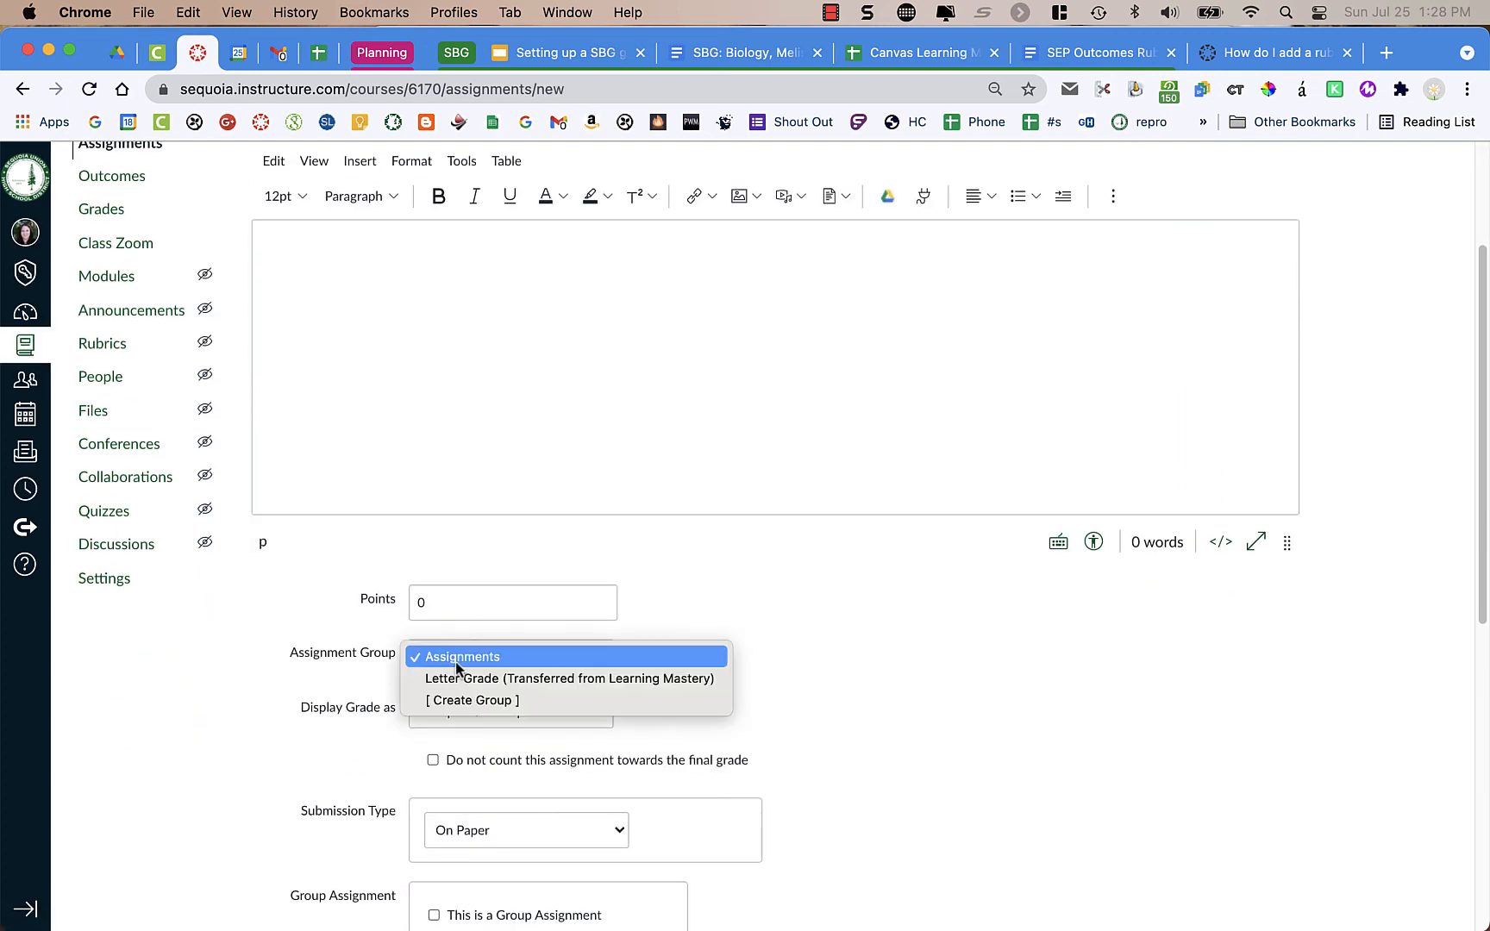
scroll(686, 376, "up", 5)
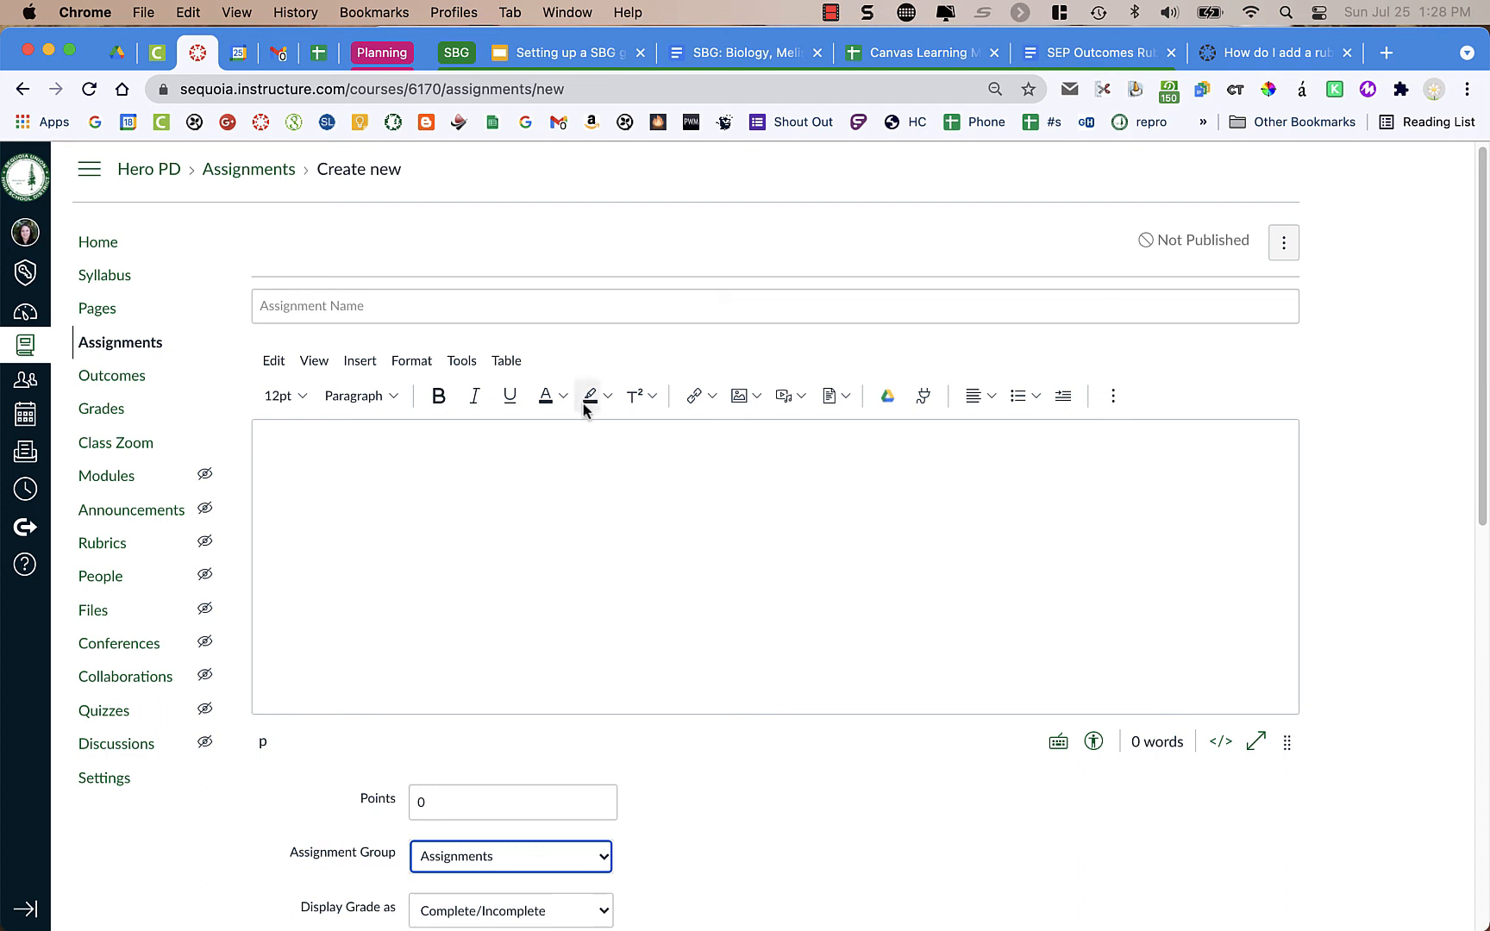
left_click(539, 305)
type("QFT/DQB")
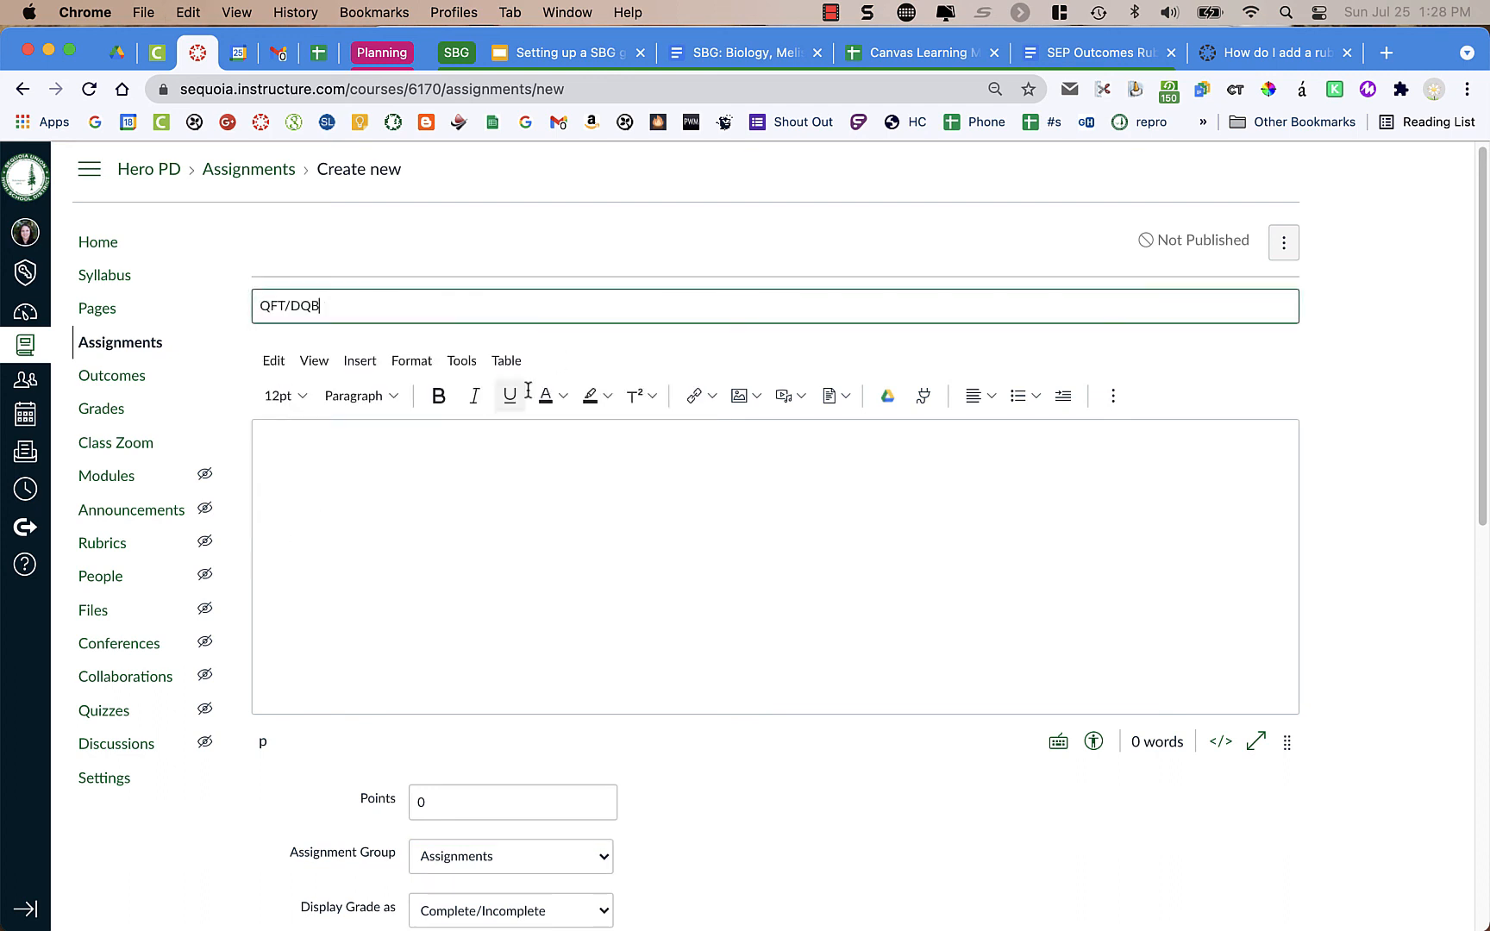
left_click(490, 480)
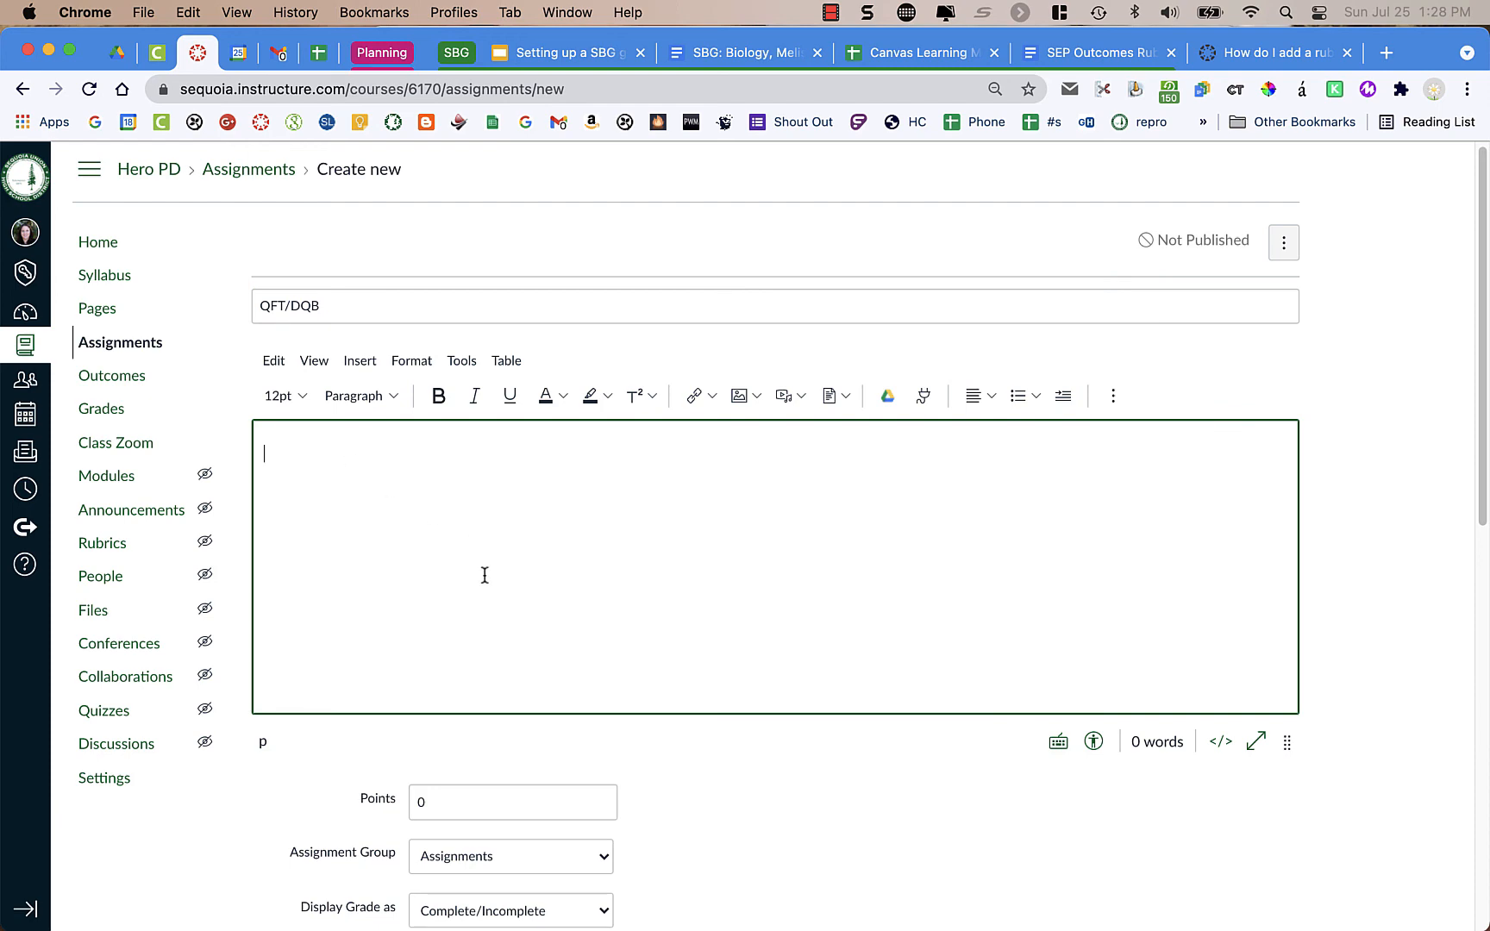
Step: Keep the QFT/DQB assignment at 0 points and display its grade as Complete/Incomplete
scroll(485, 575, "down", 5)
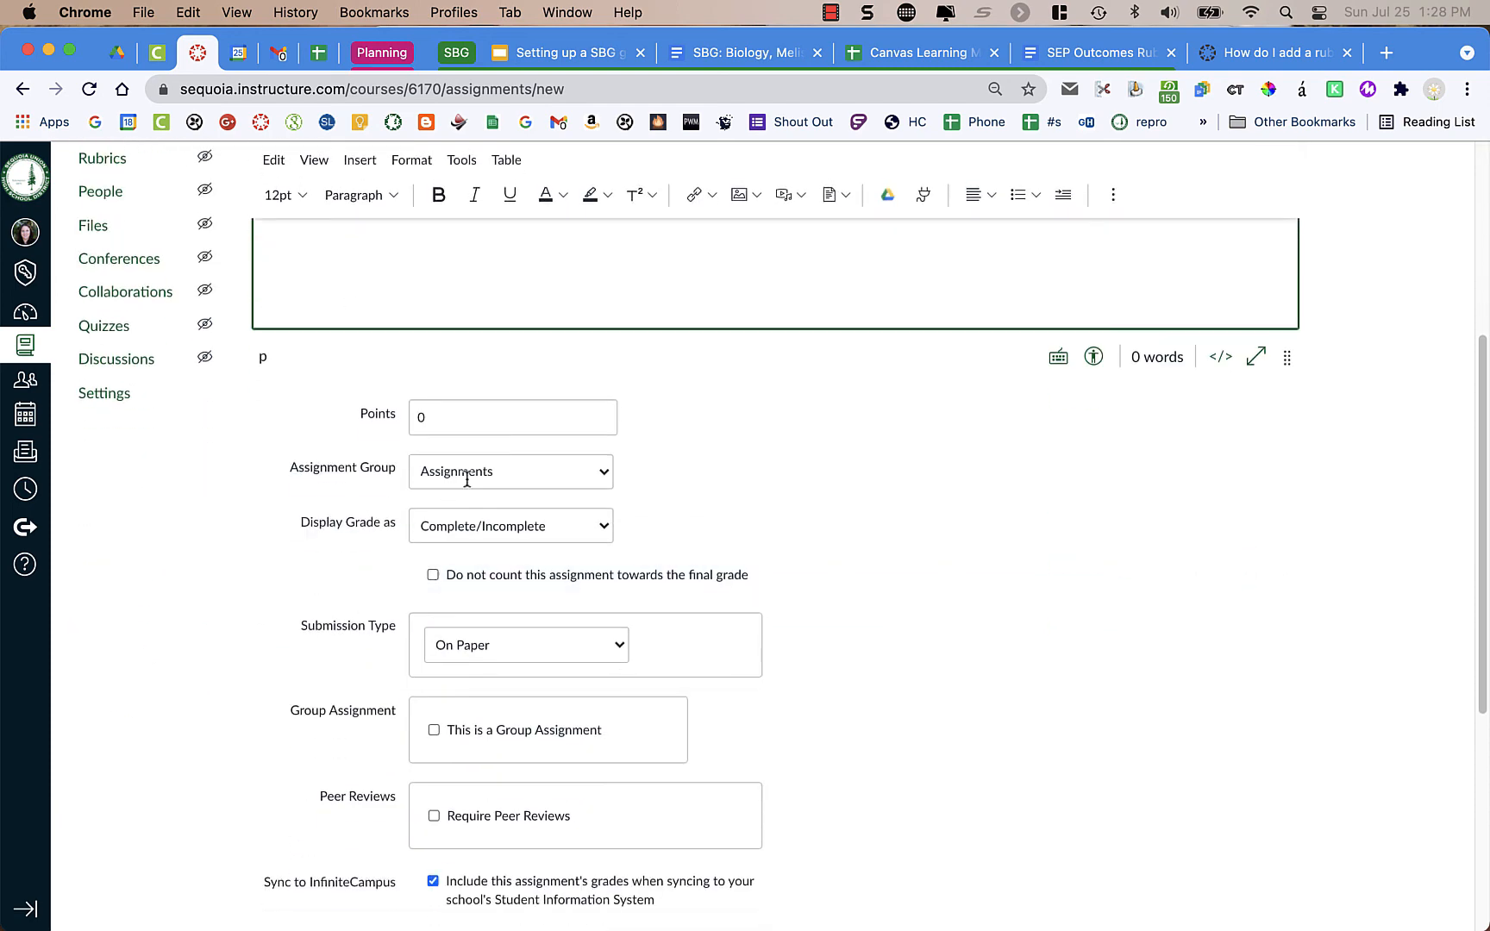
left_click(443, 415)
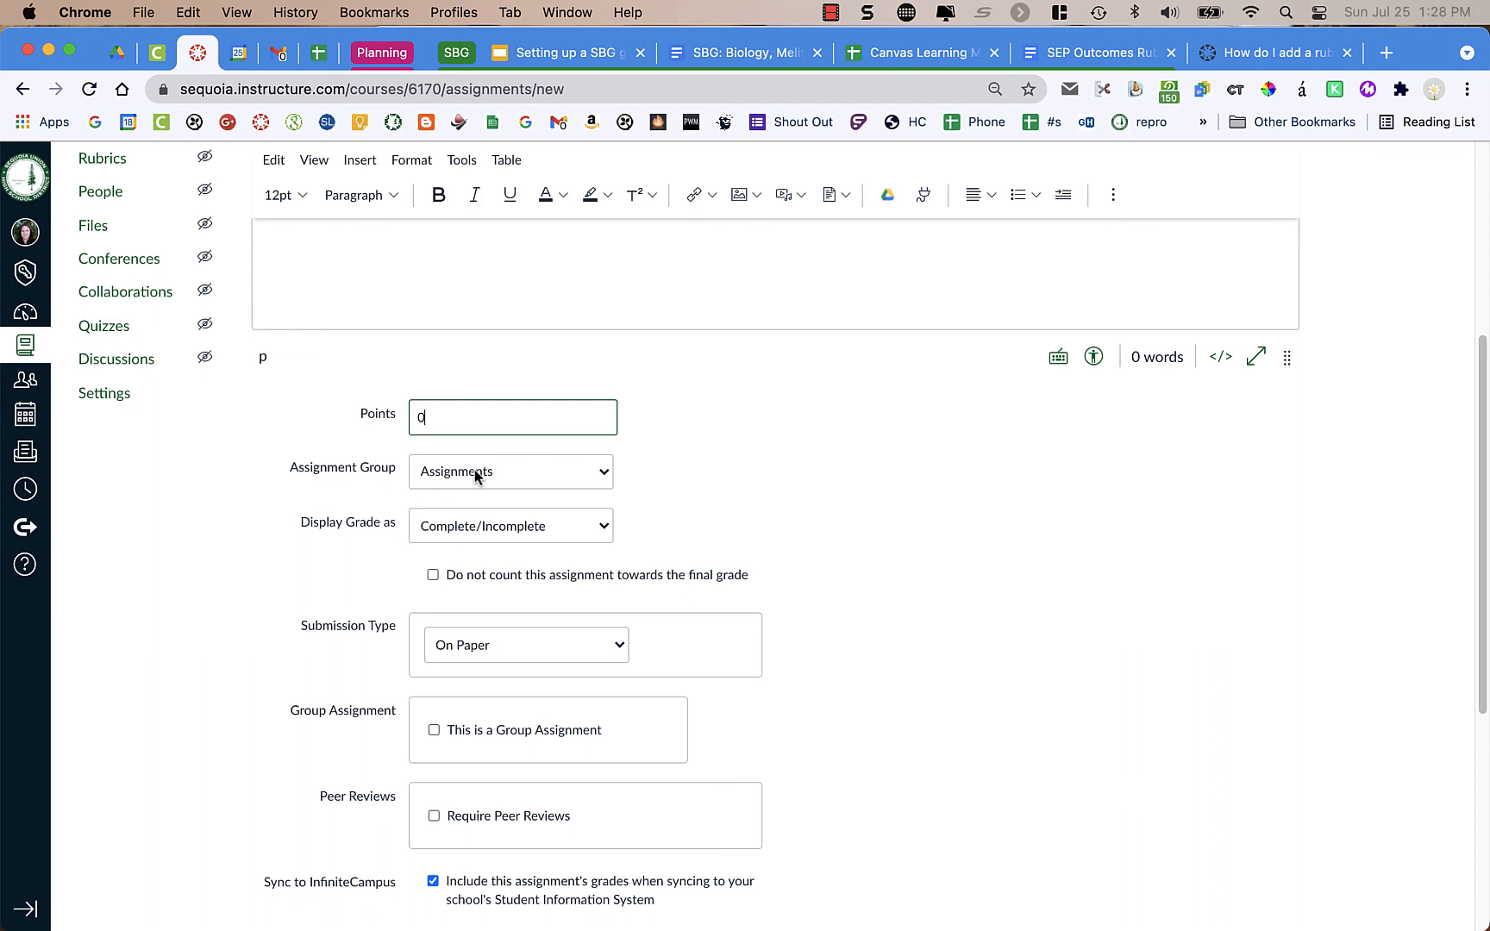
scroll(362, 595, "down", 4)
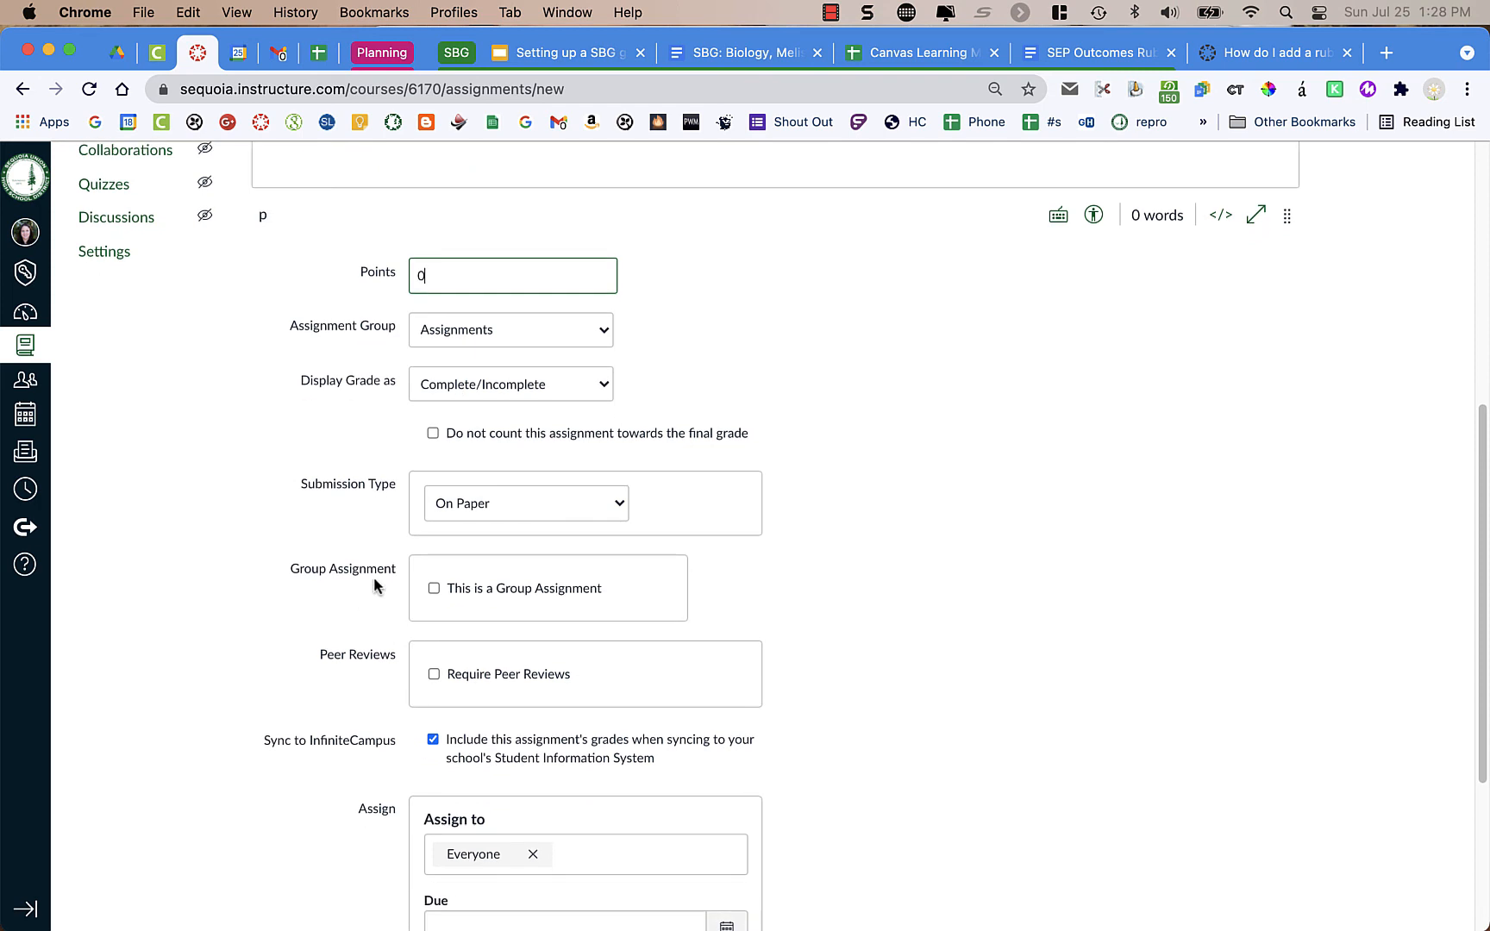
left_click(489, 386)
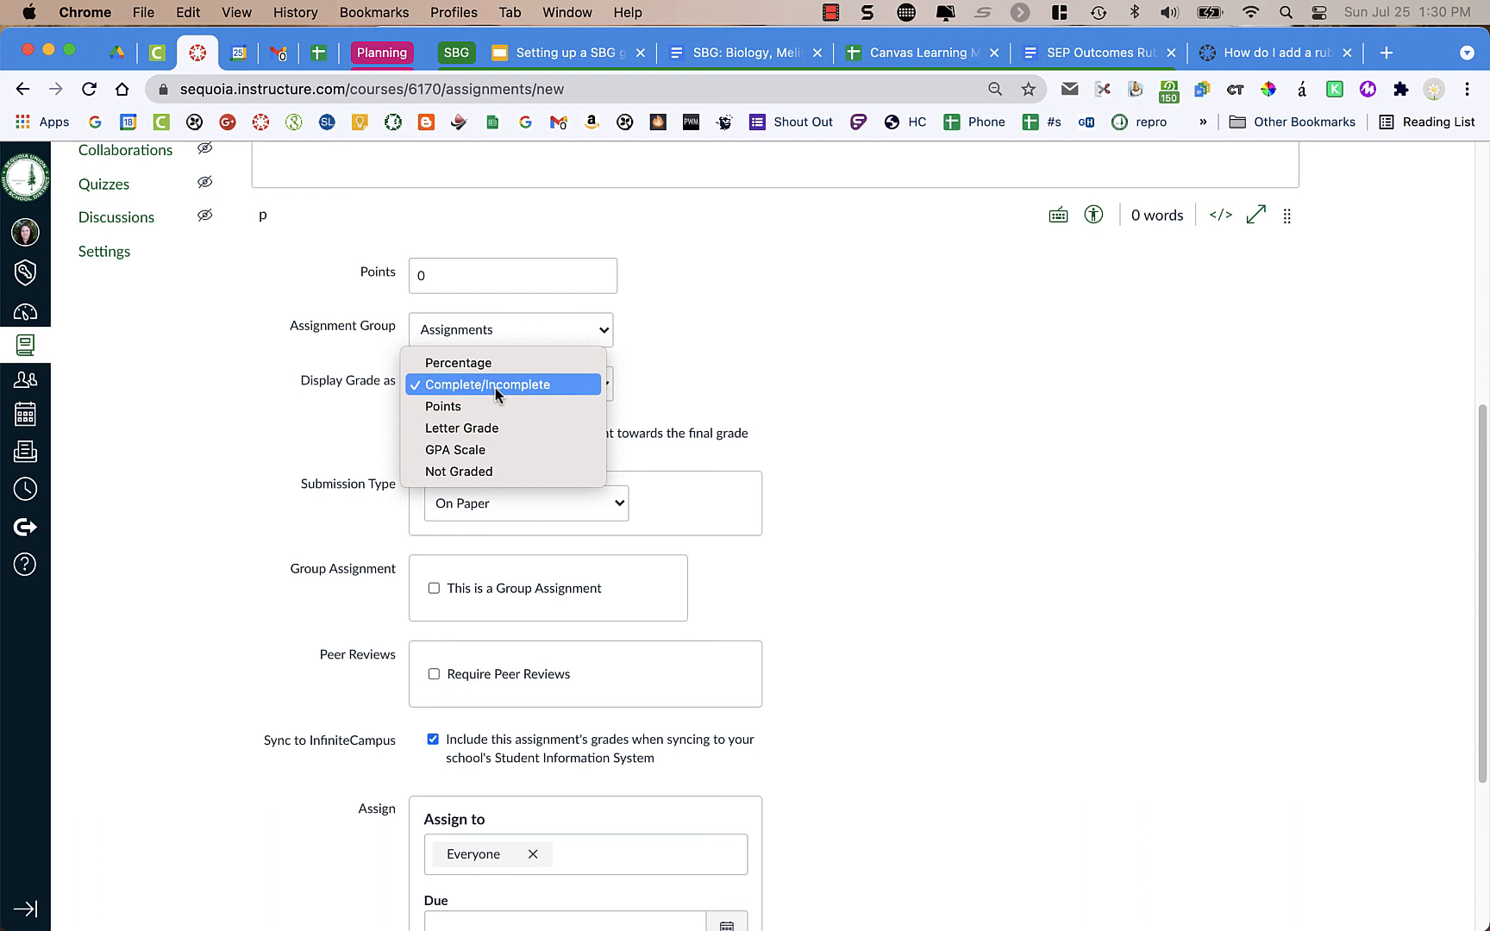
left_click(495, 386)
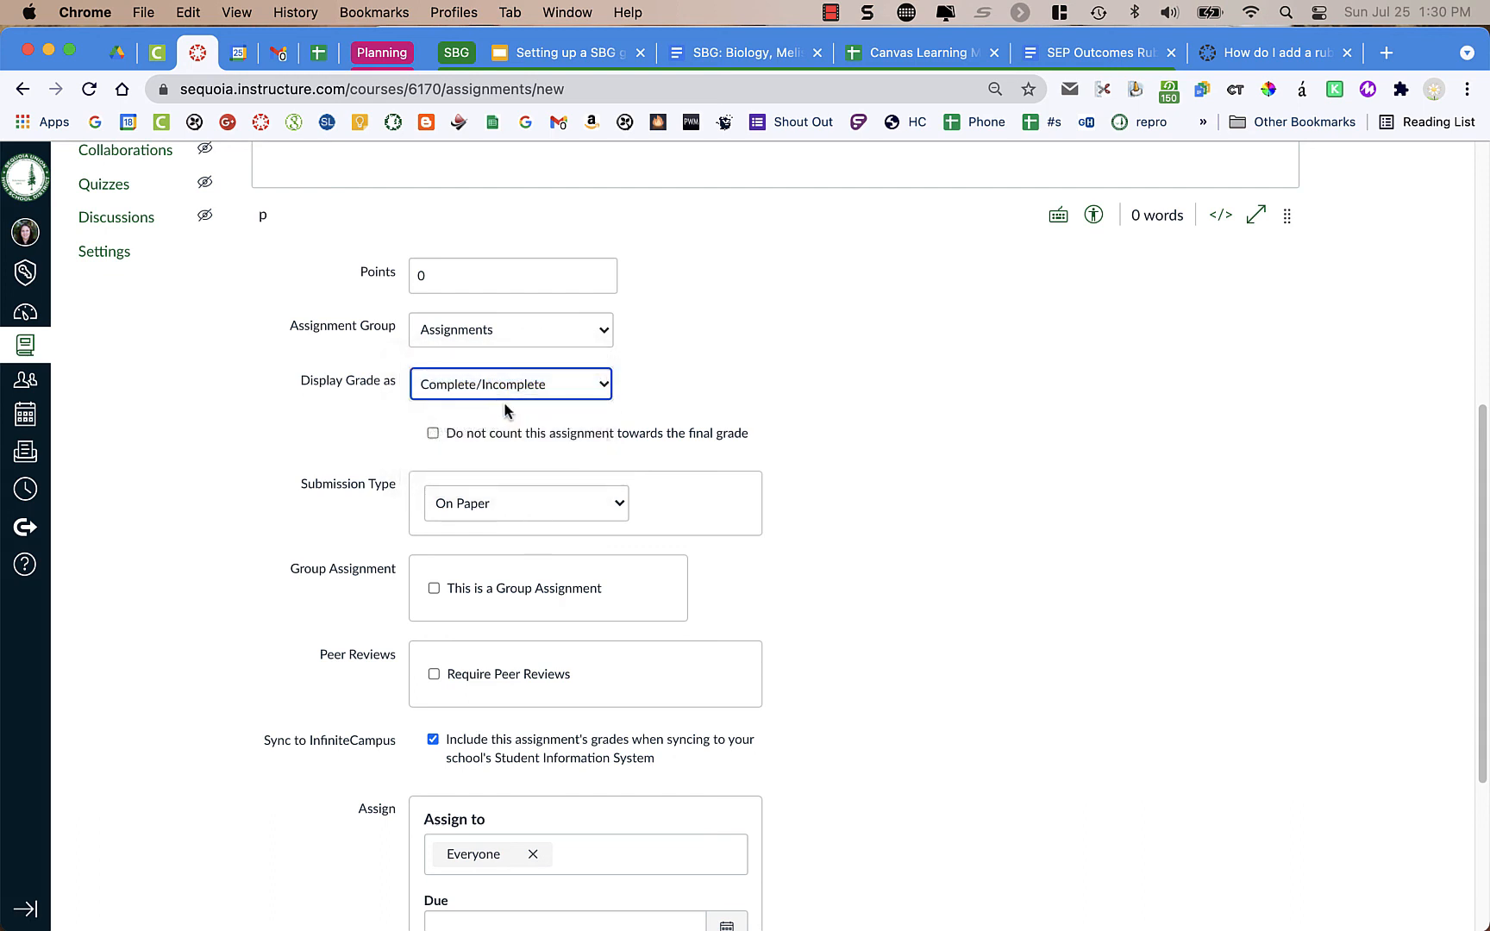
Step: Review the remaining assignment settings and choose On Paper as the submission type
scroll(933, 479, "down", 5)
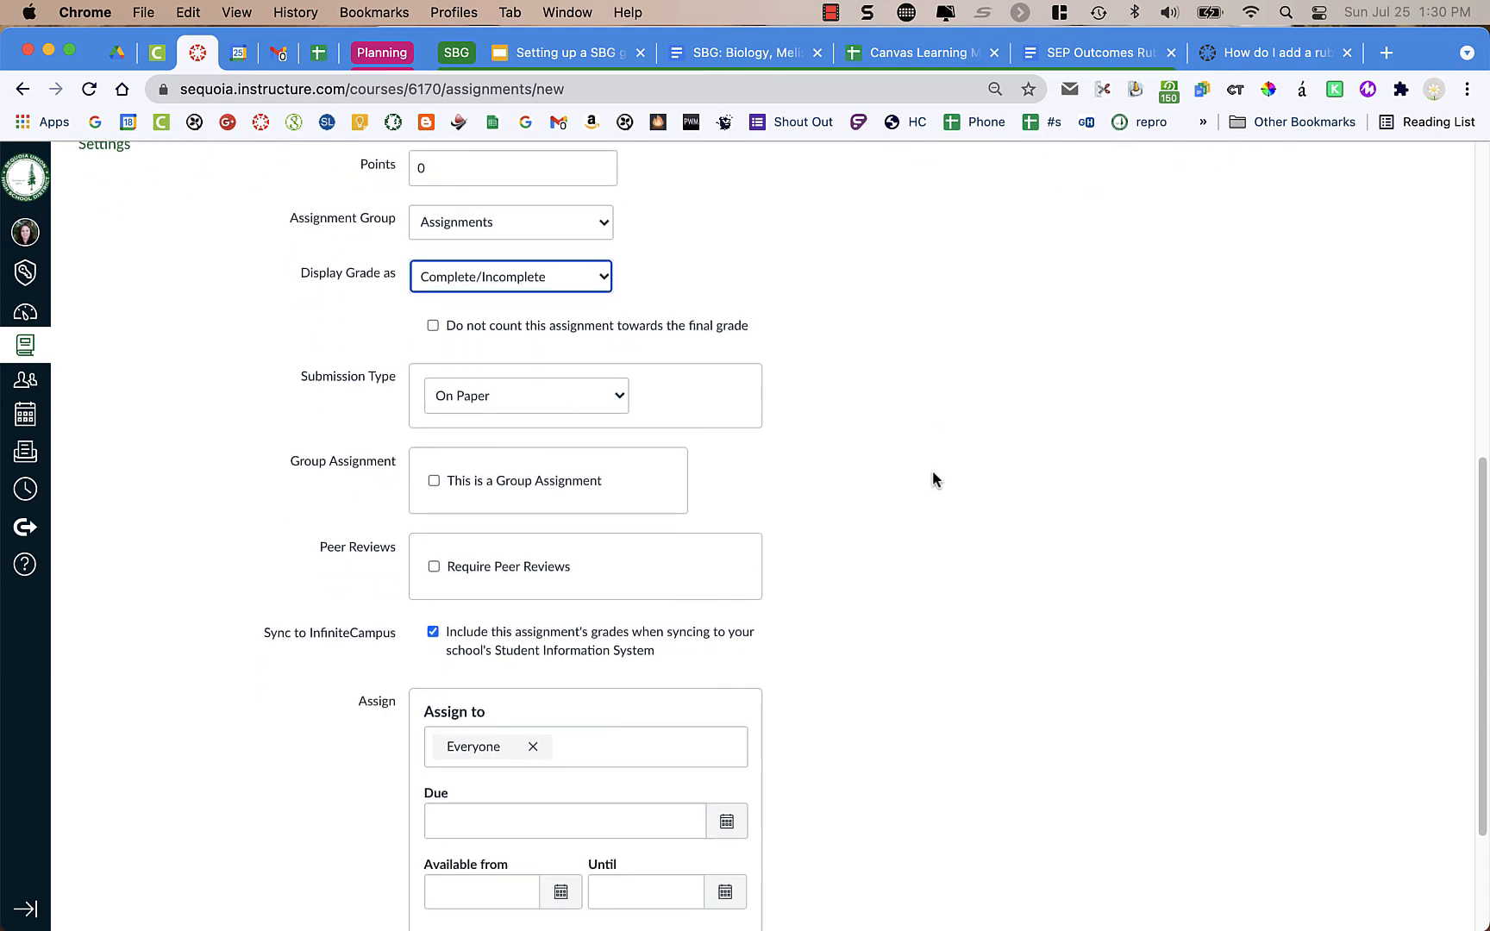
scroll(932, 479, "down", 1)
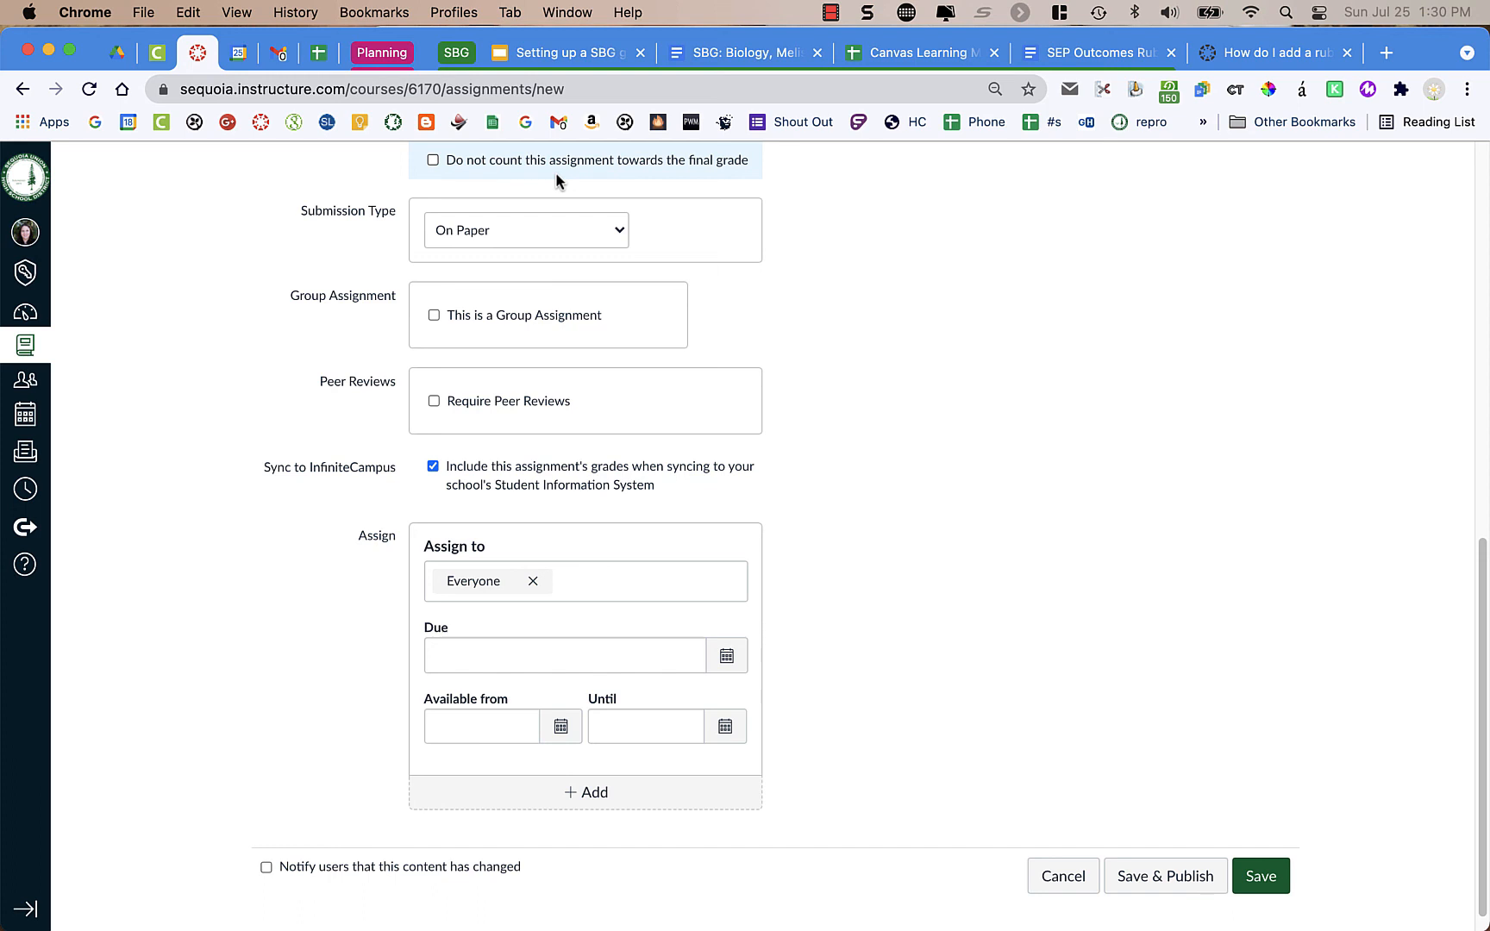
scroll(825, 323, "up", 5)
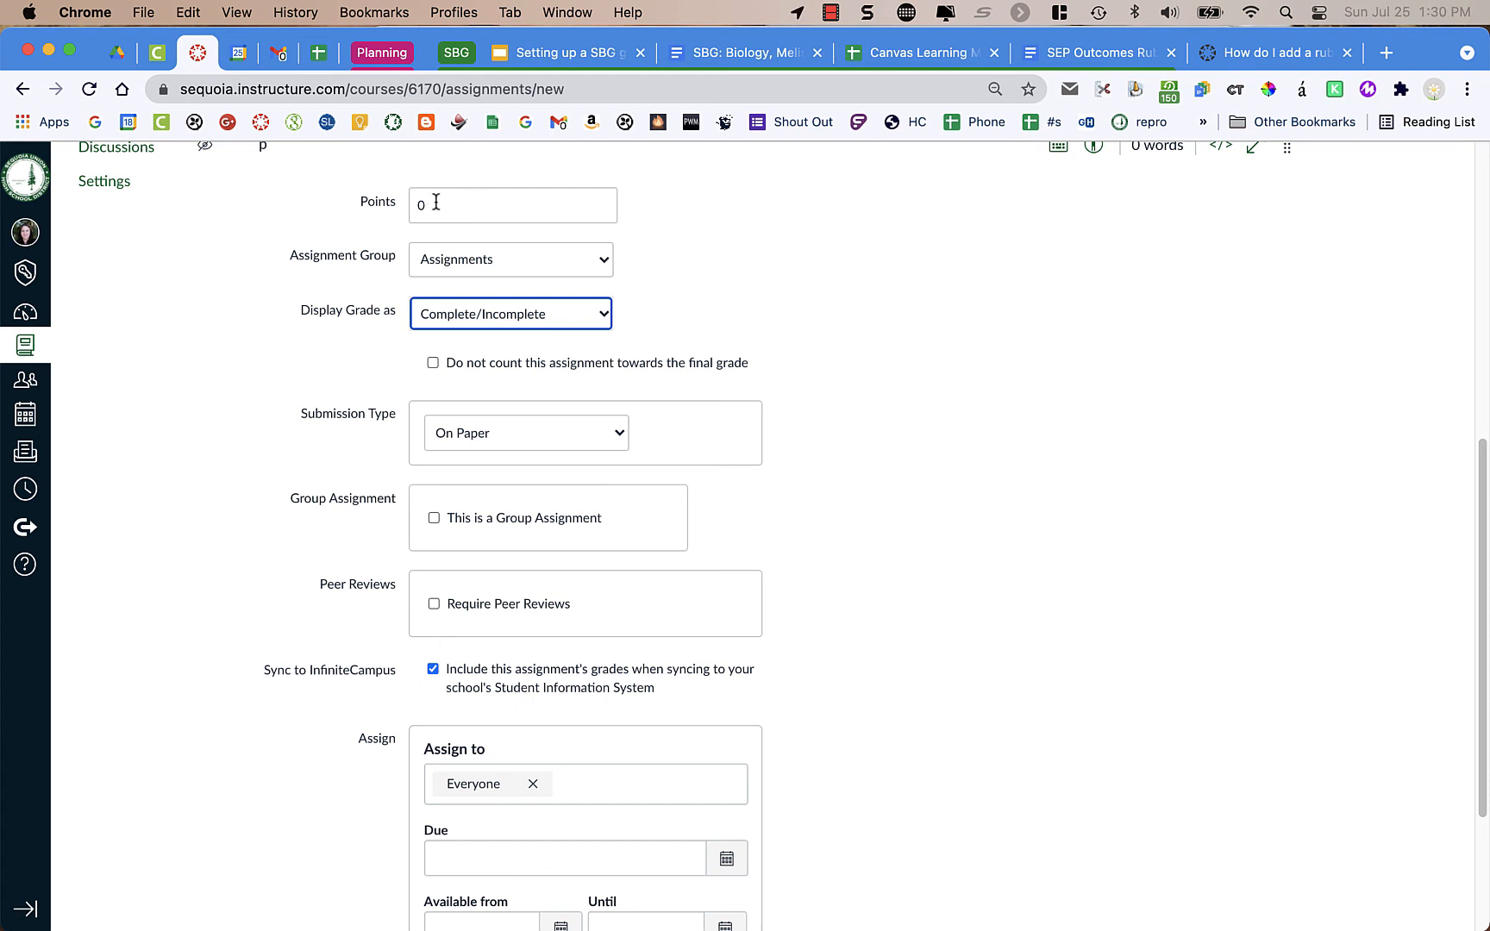
scroll(436, 202, "up", 2)
scroll(436, 198, "up", 1)
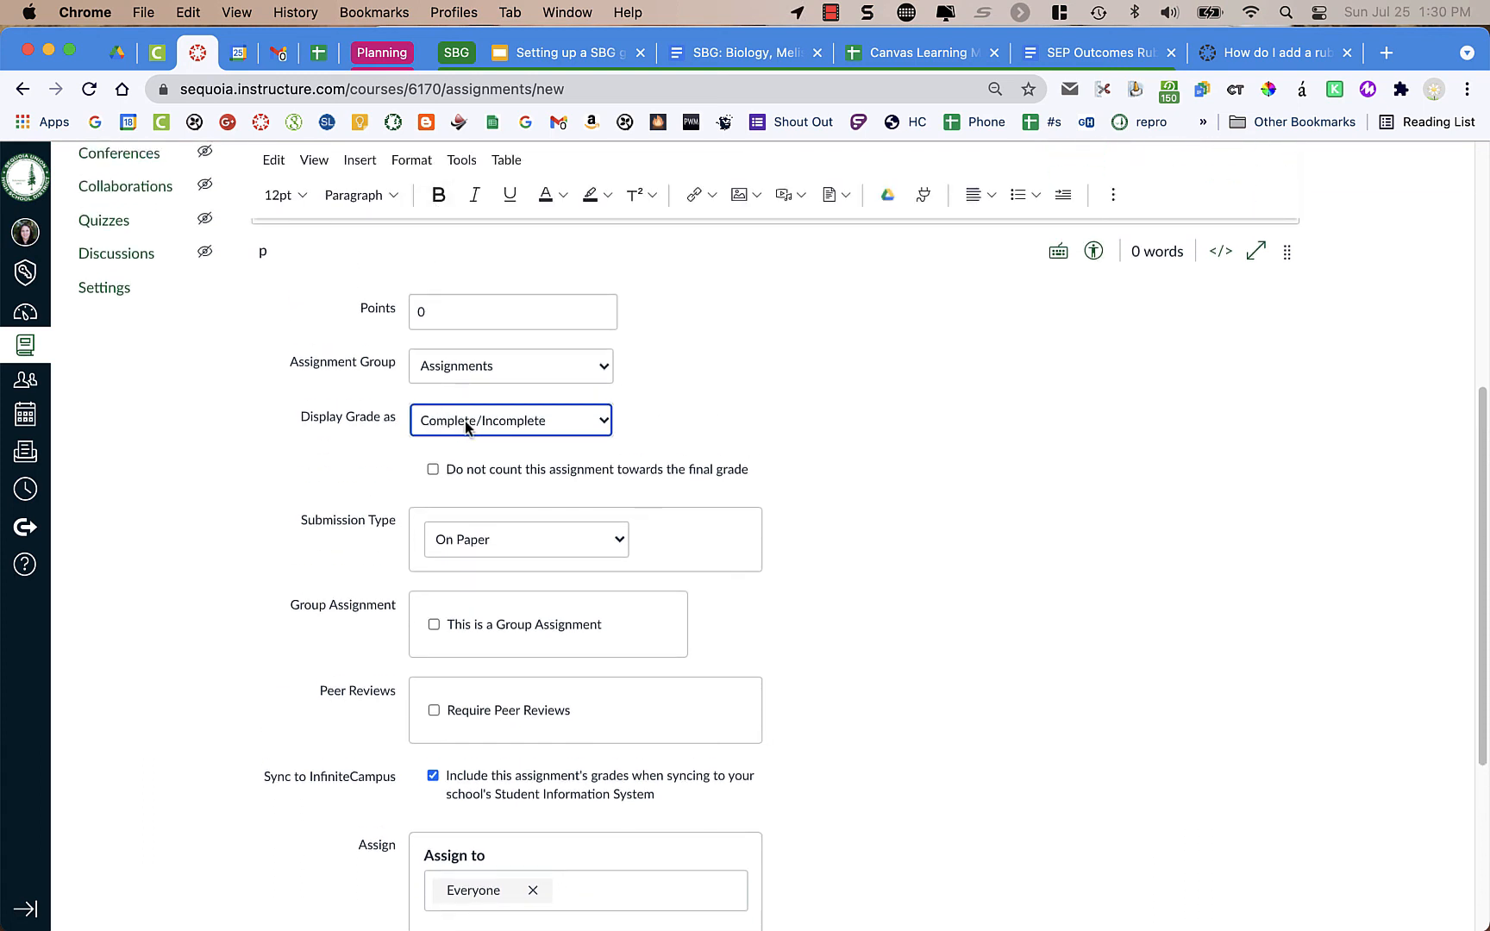
scroll(785, 419, "down", 3)
scroll(784, 419, "down", 3)
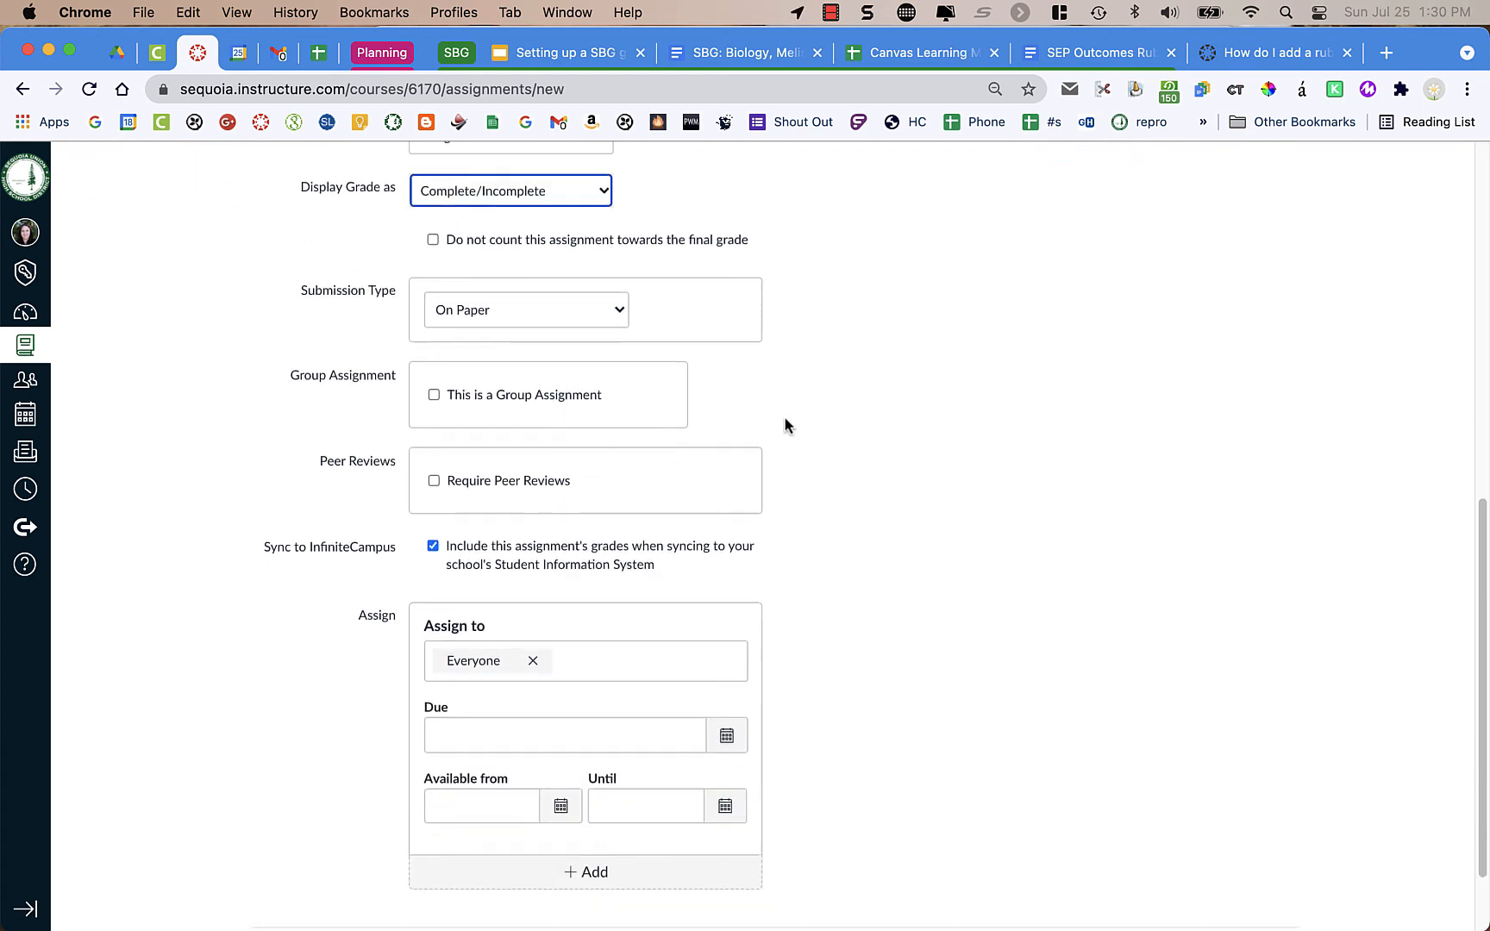
left_click(567, 307)
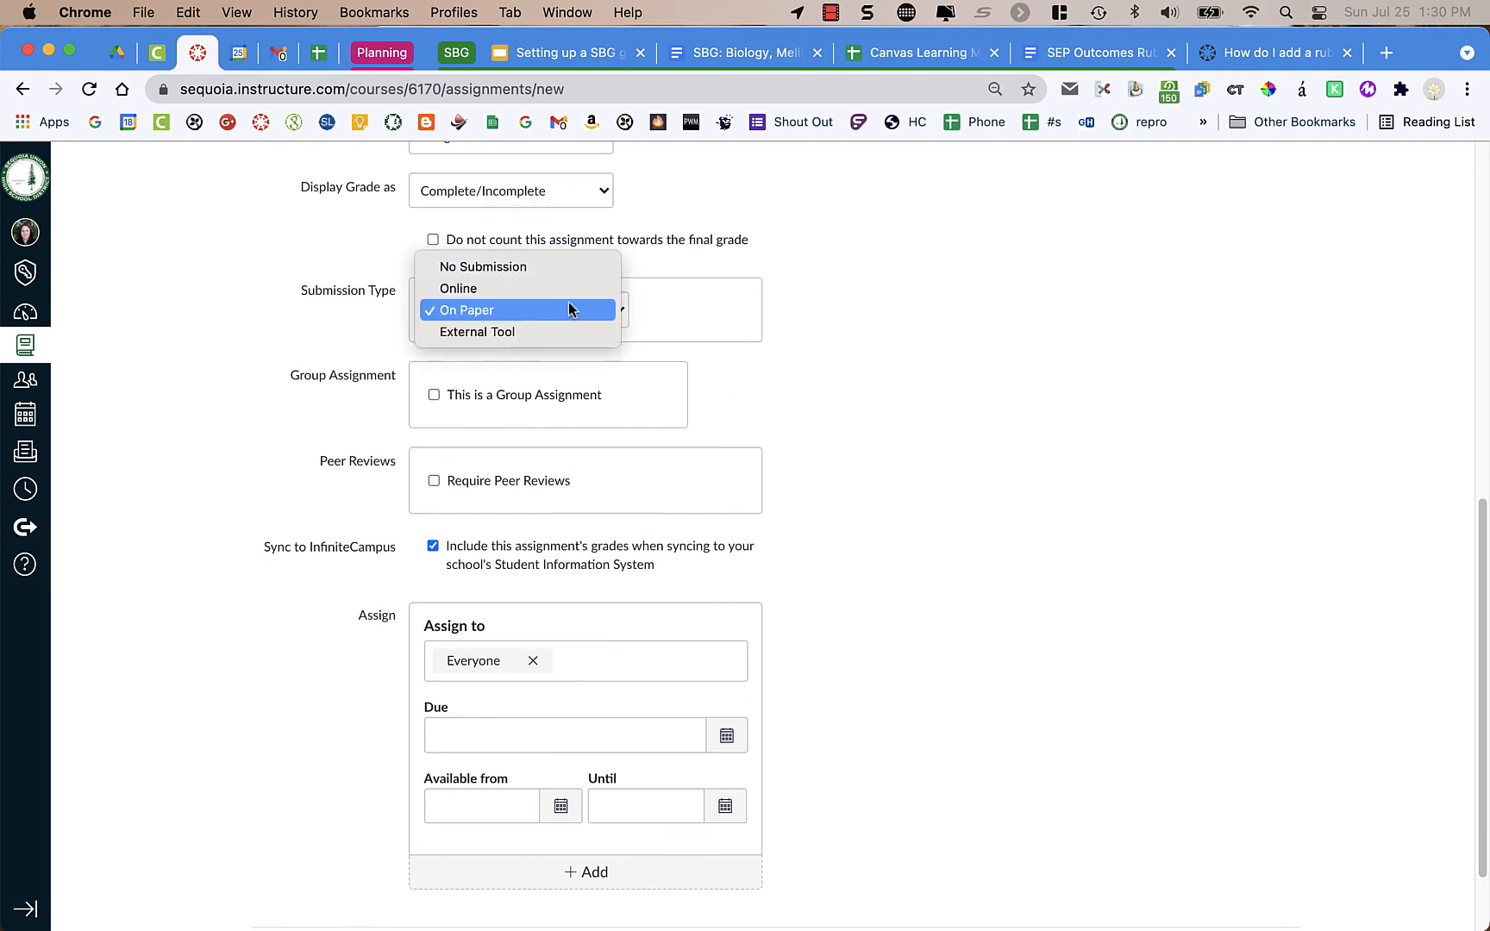
left_click(495, 308)
Step: Set the assignment's due date to August 20, 2021 for everyone and save the assignment unpublished
scroll(891, 458, "down", 3)
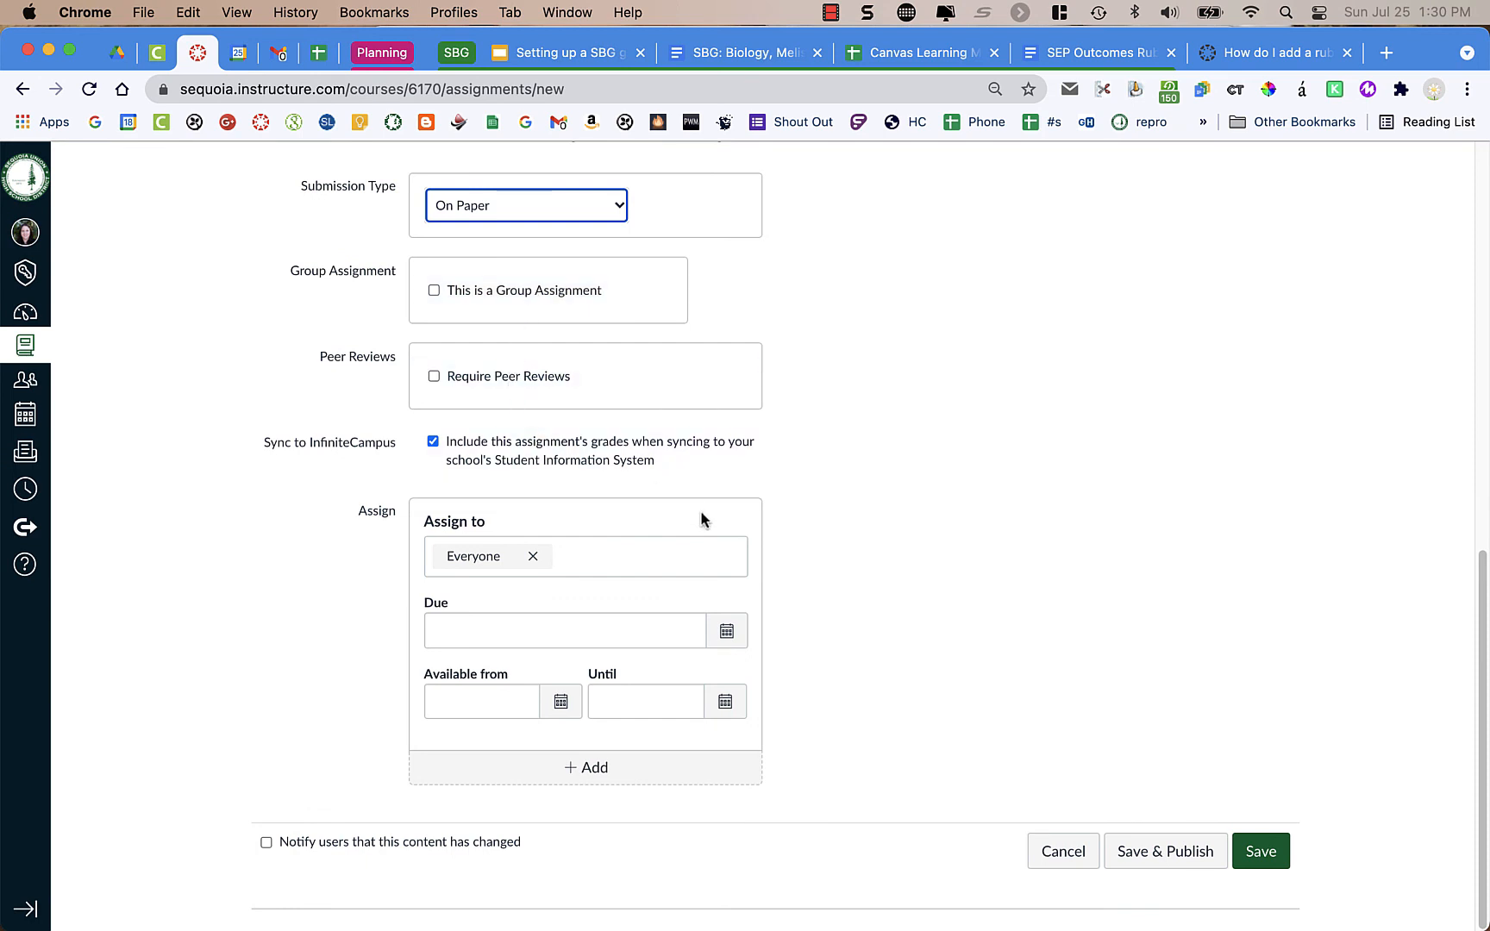
left_click(723, 634)
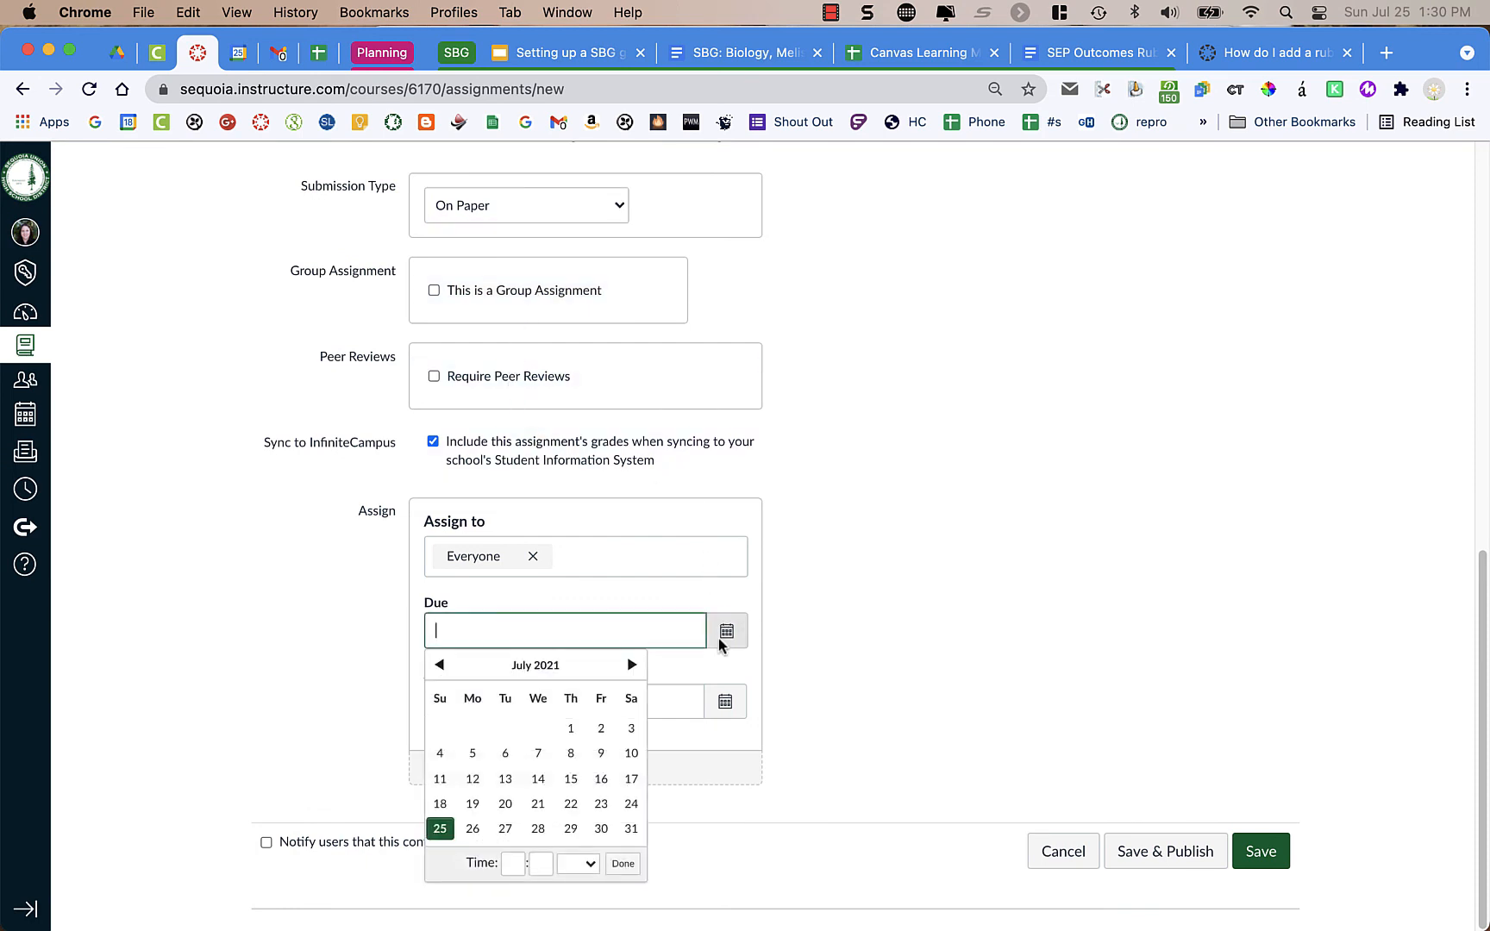
left_click(632, 665)
left_click(601, 779)
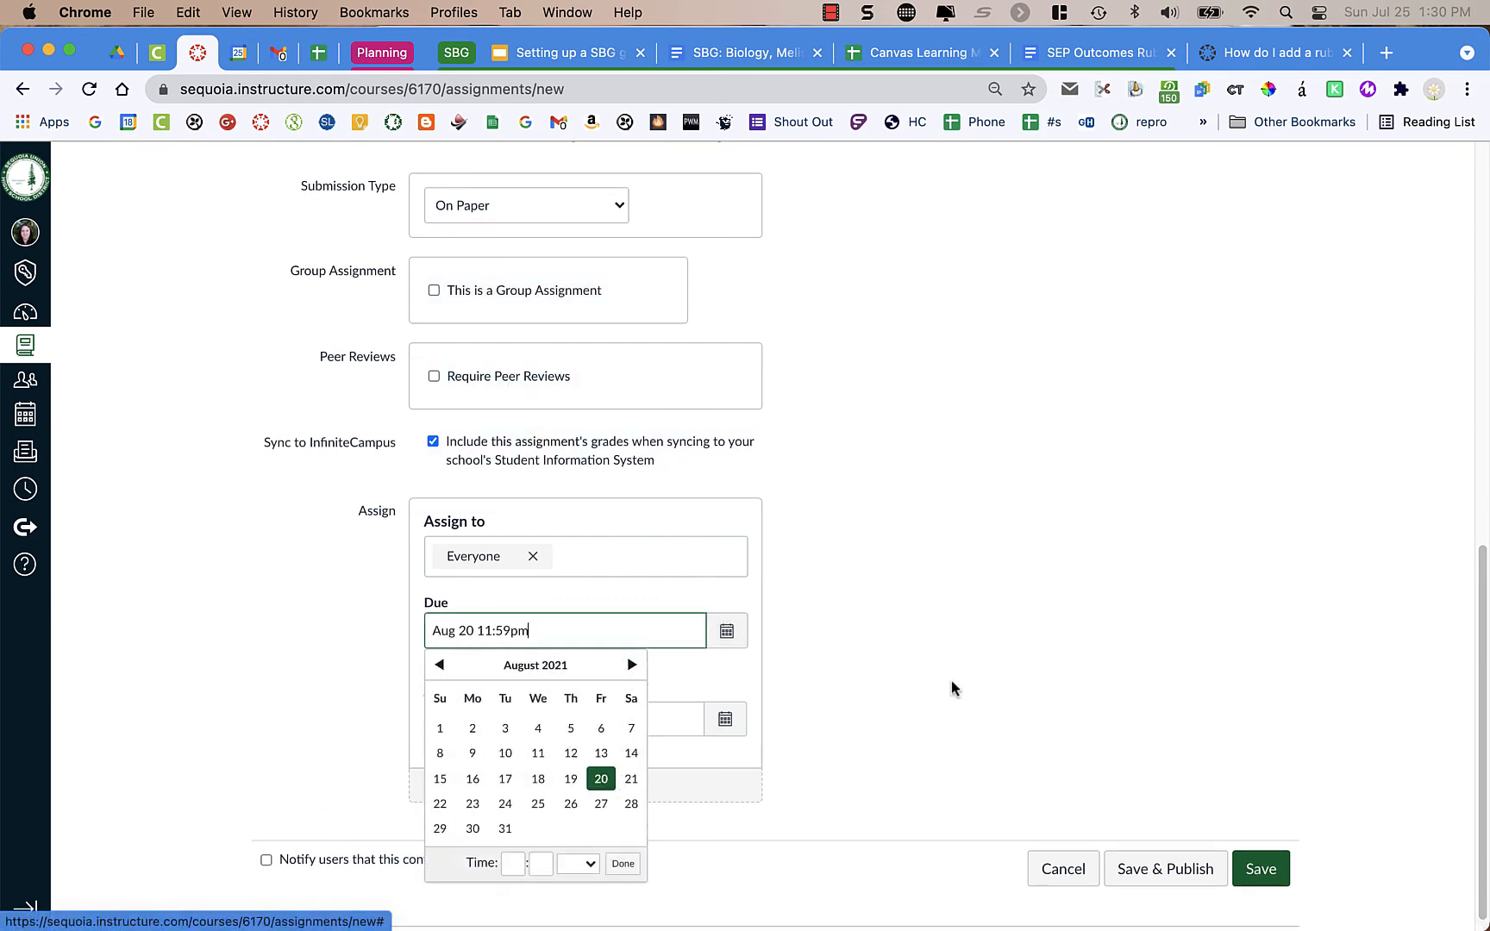
left_click(1045, 719)
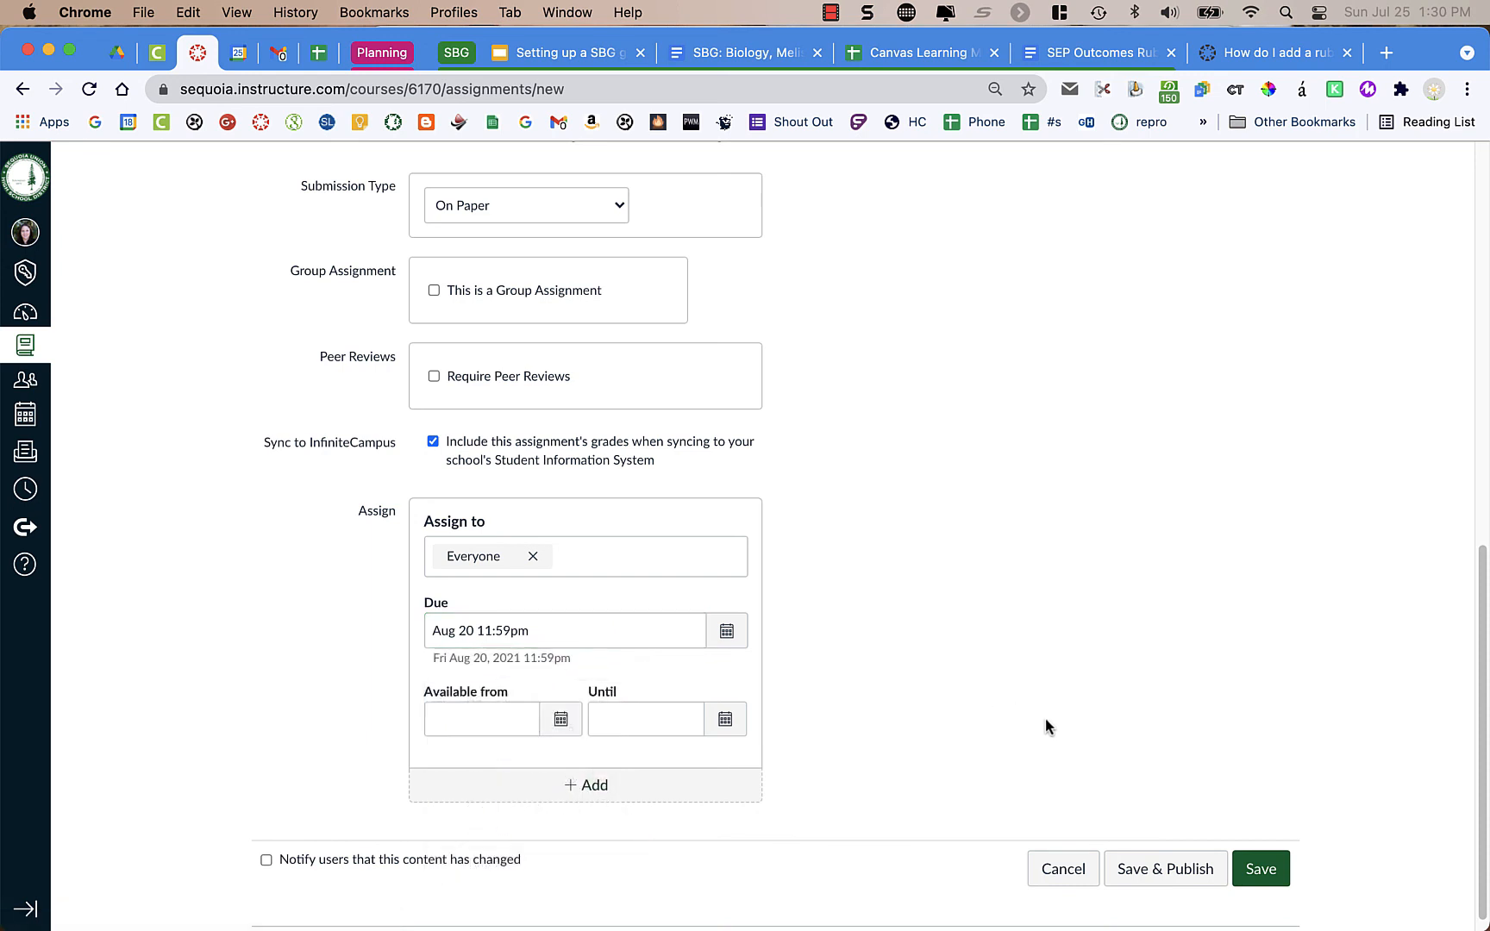
left_click(1265, 869)
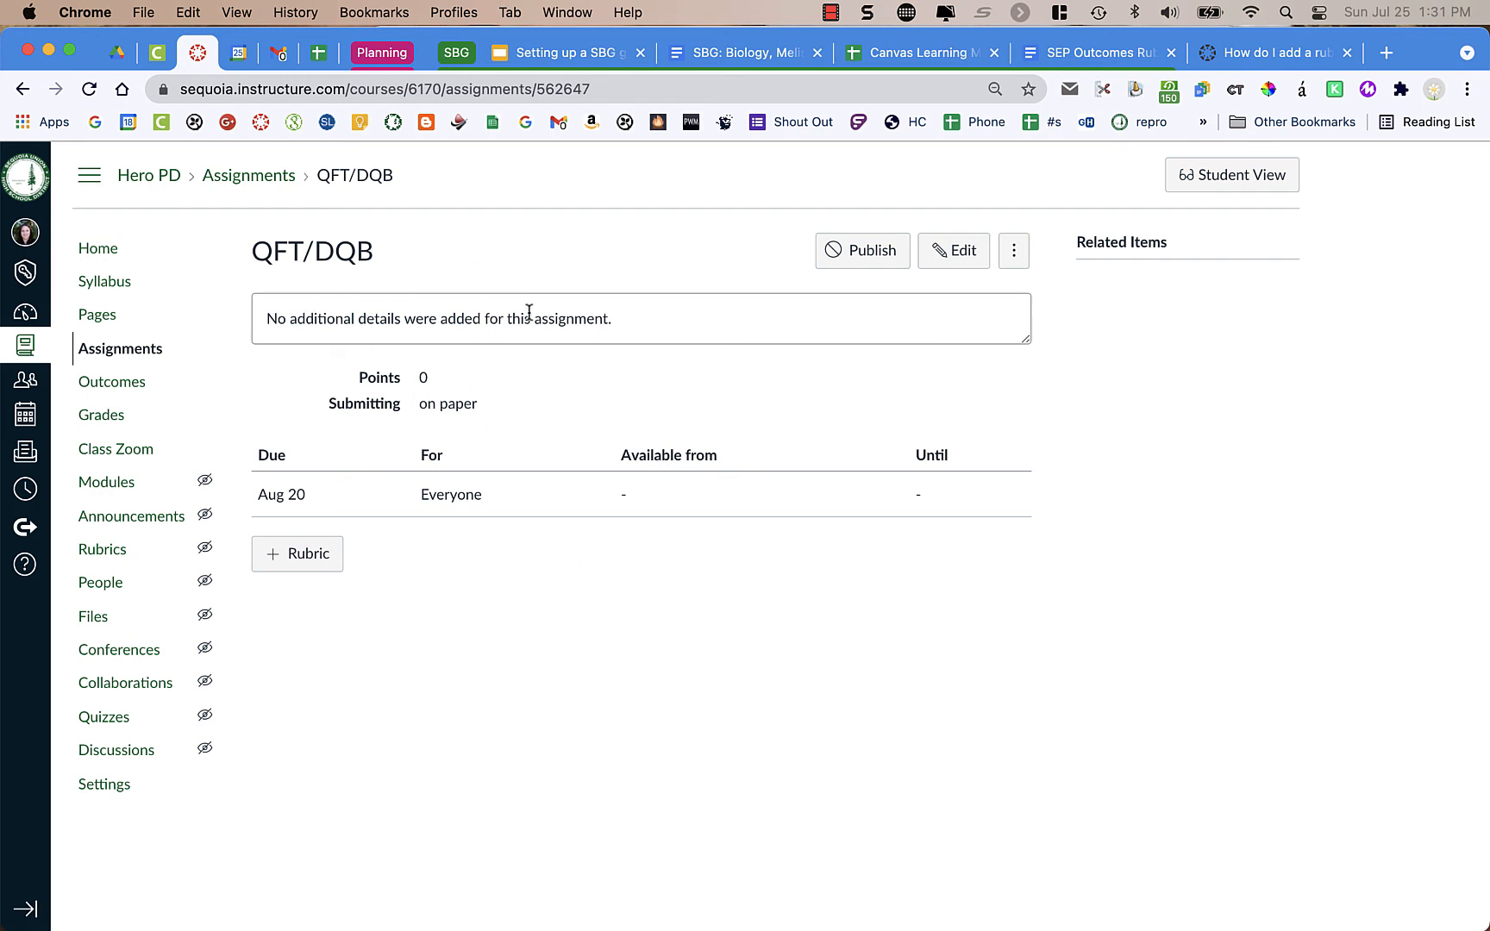
left_click_drag(305, 319, 555, 331)
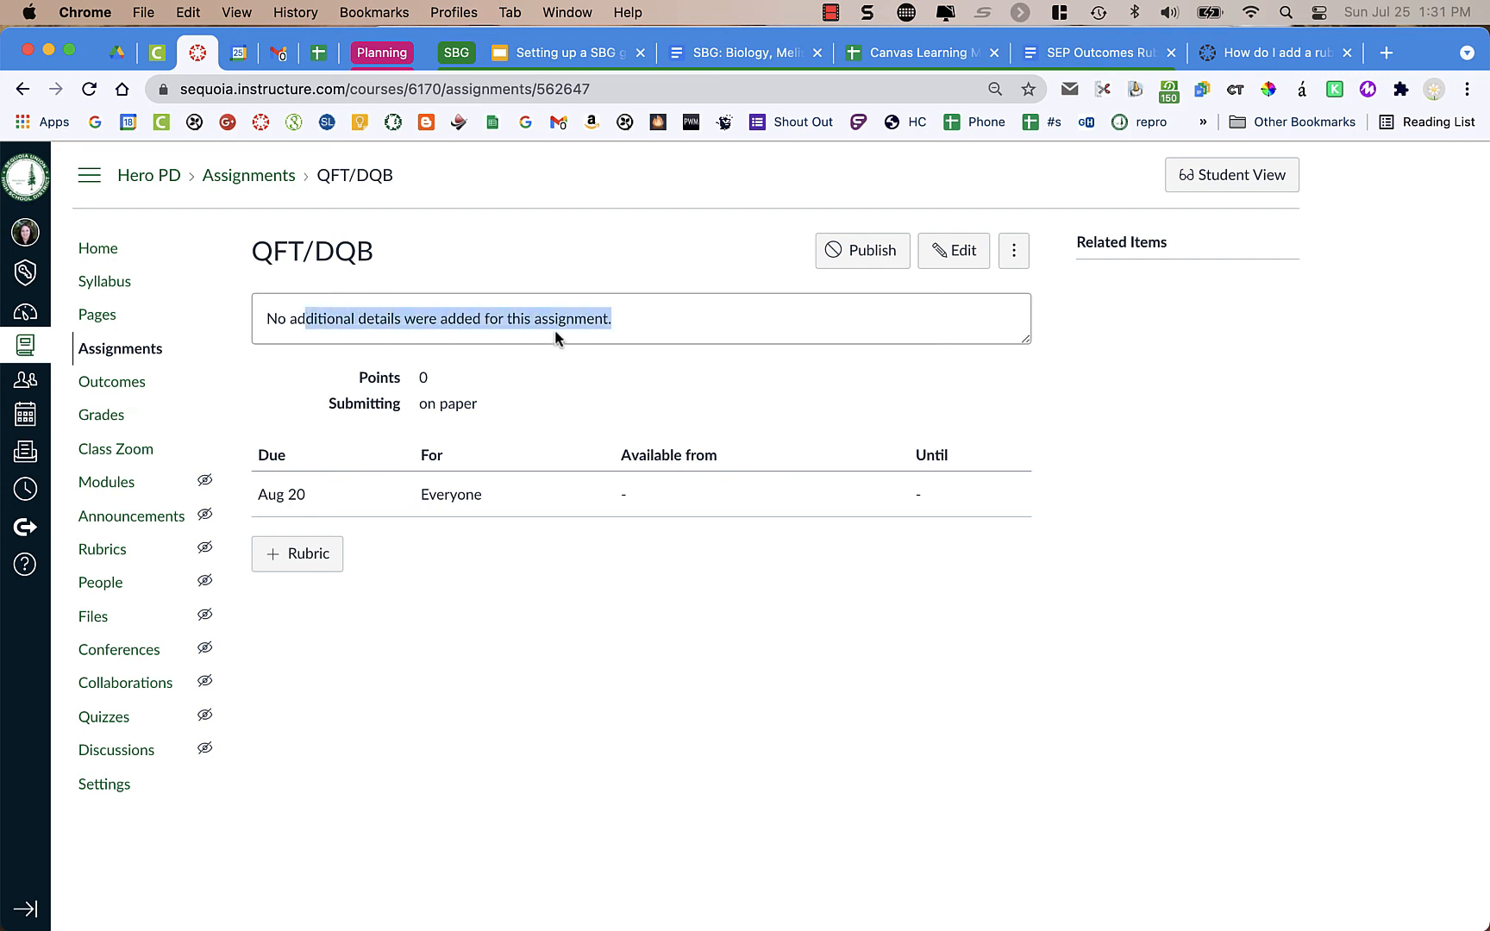
left_click(555, 329)
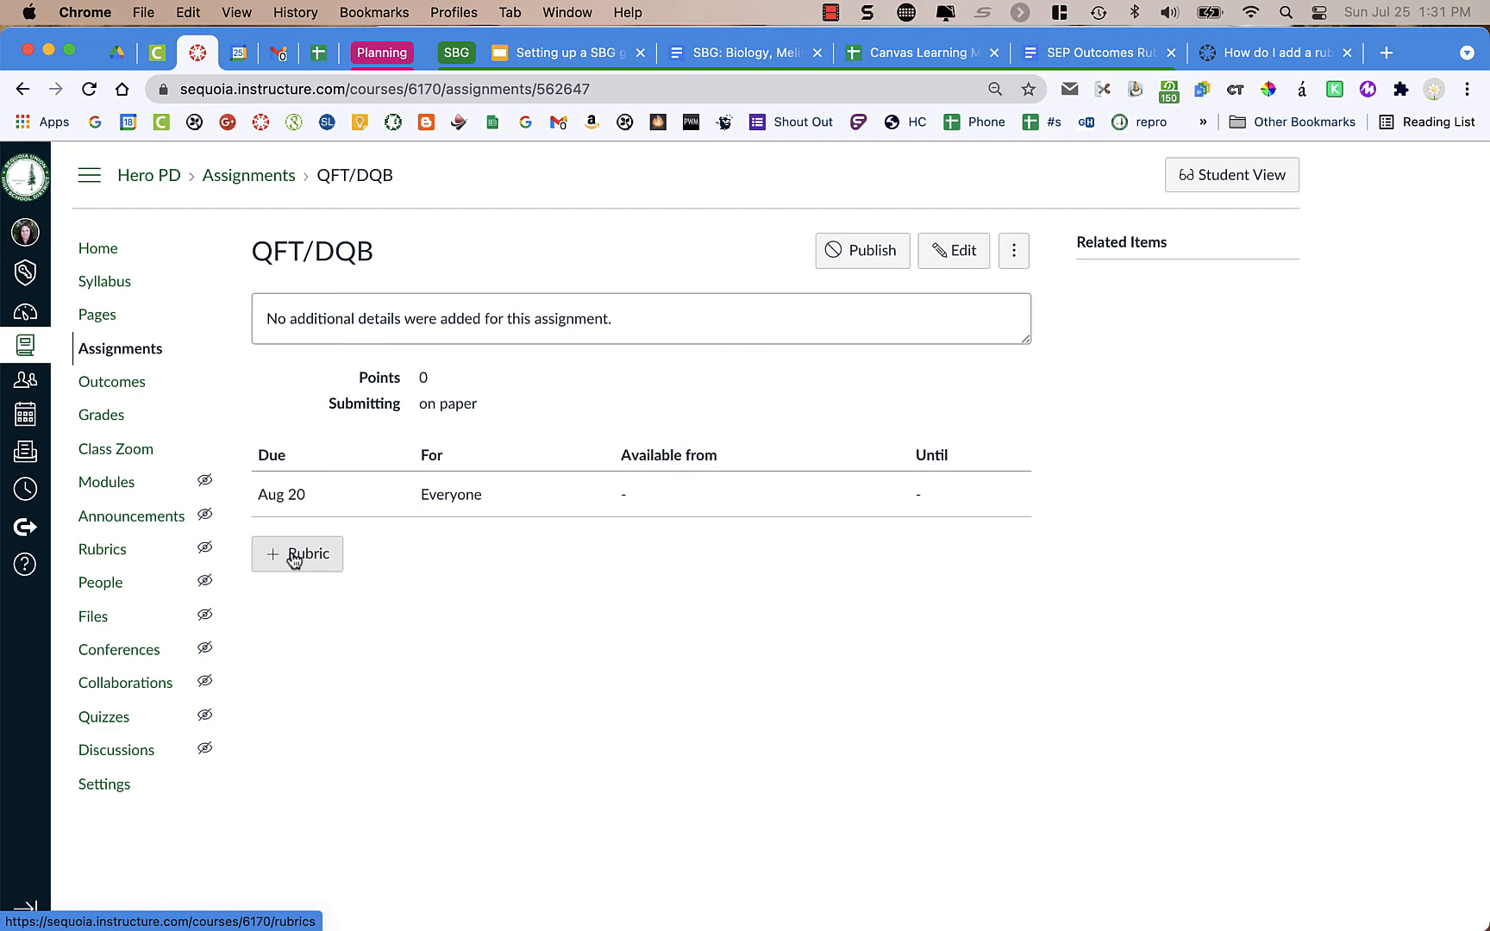
Step: Start a rubric for the QFT/DQB assignment and delete its default criterion
left_click(293, 556)
scroll(656, 563, "down", 2)
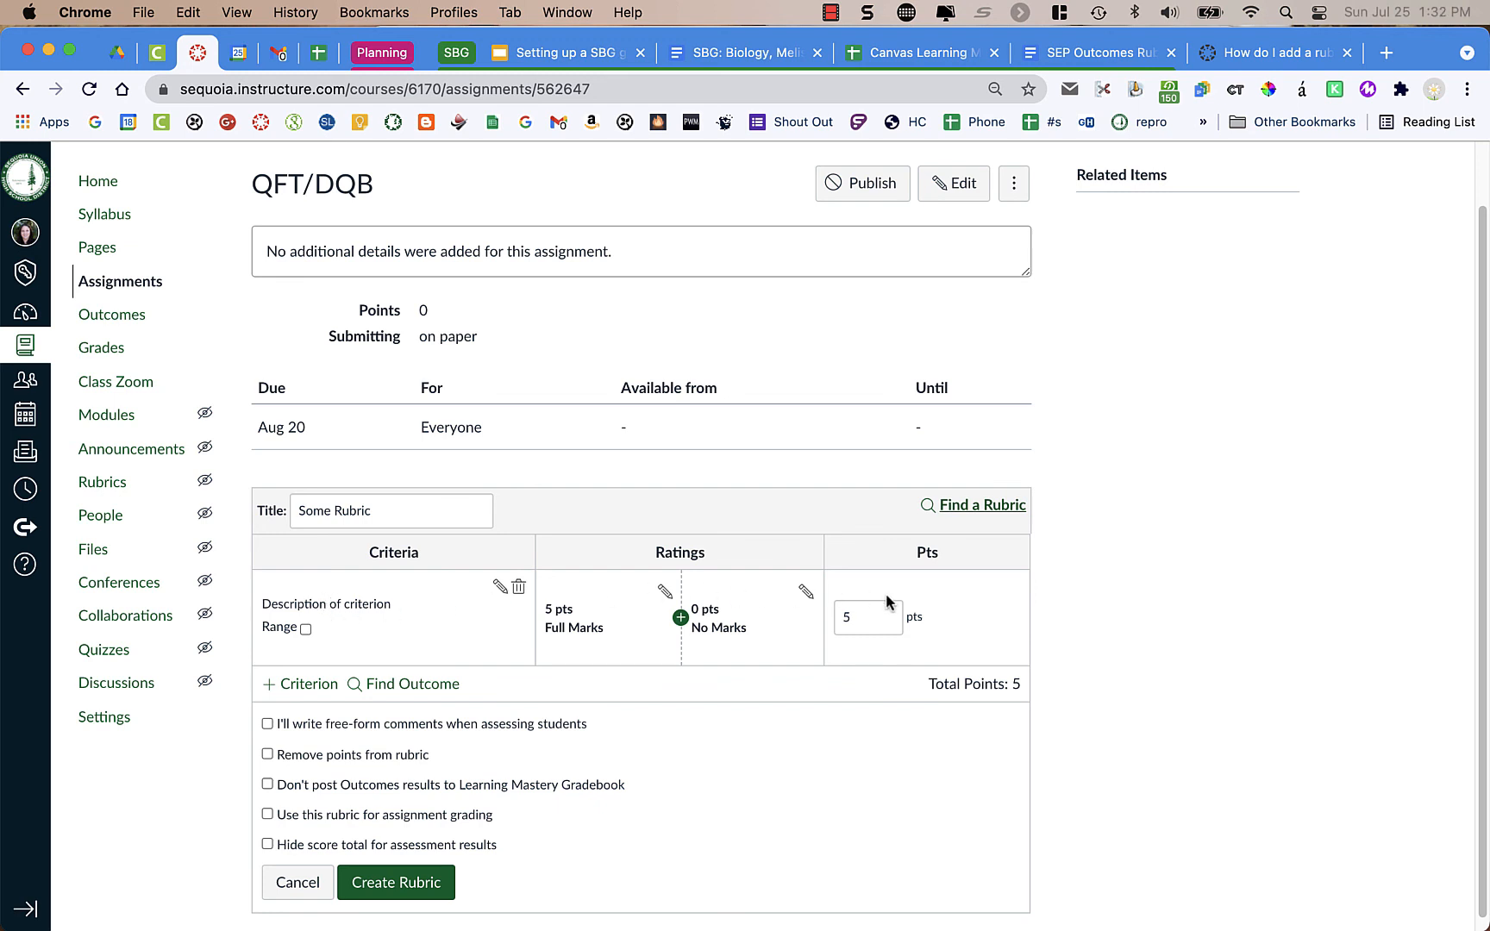
left_click(520, 590)
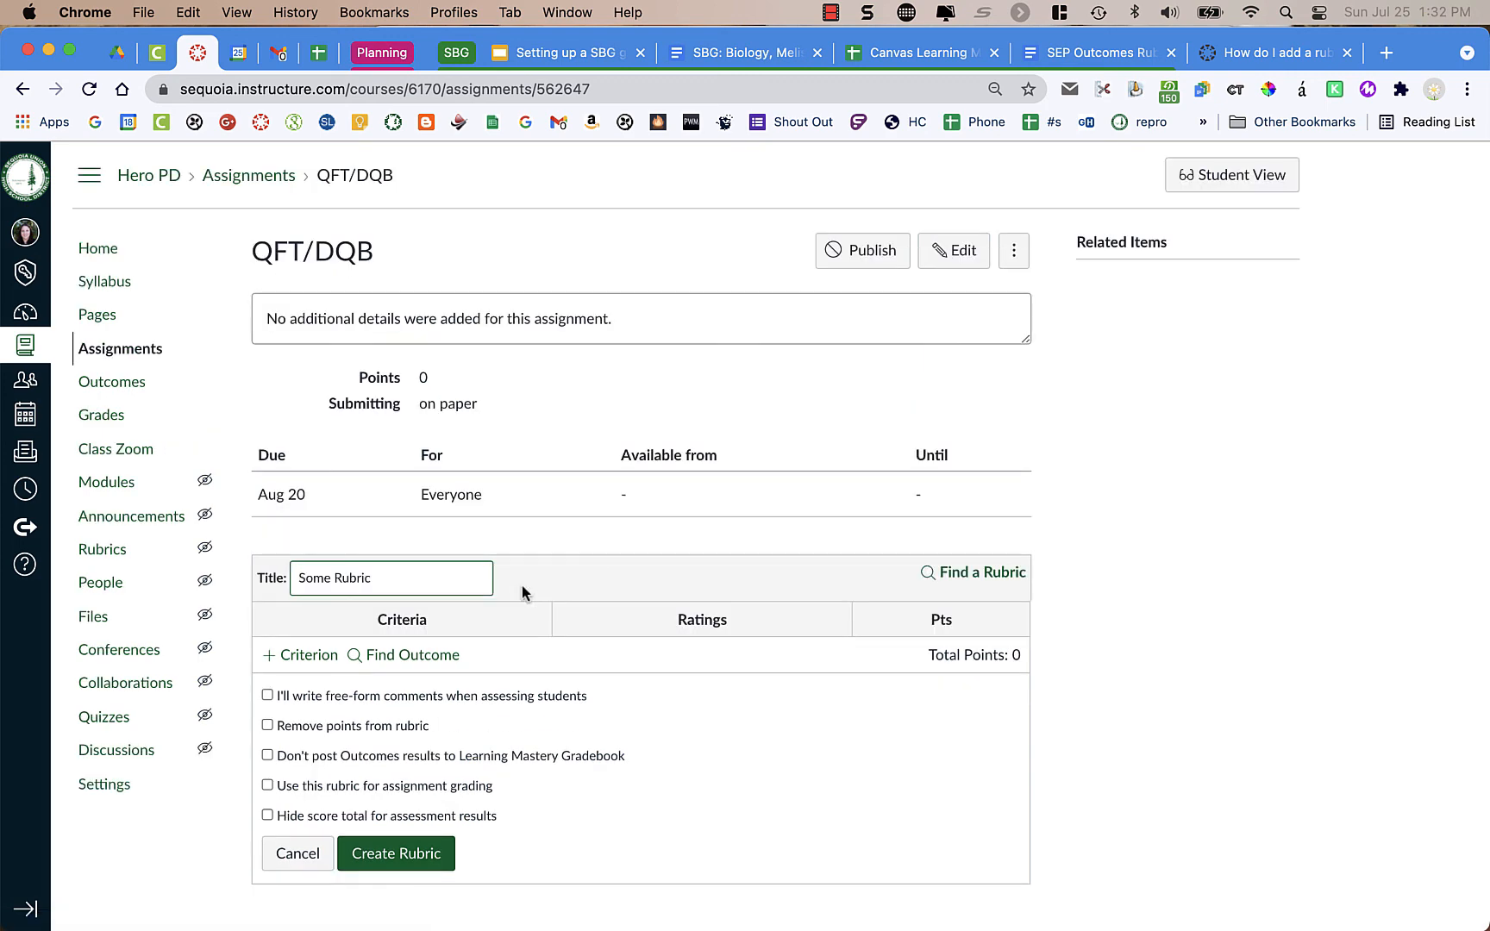
Step: Find the outcome 1.1 QUESTIONS: Asking & Evaluating Questions and import it into the QFT/DQB rubric
left_click(412, 656)
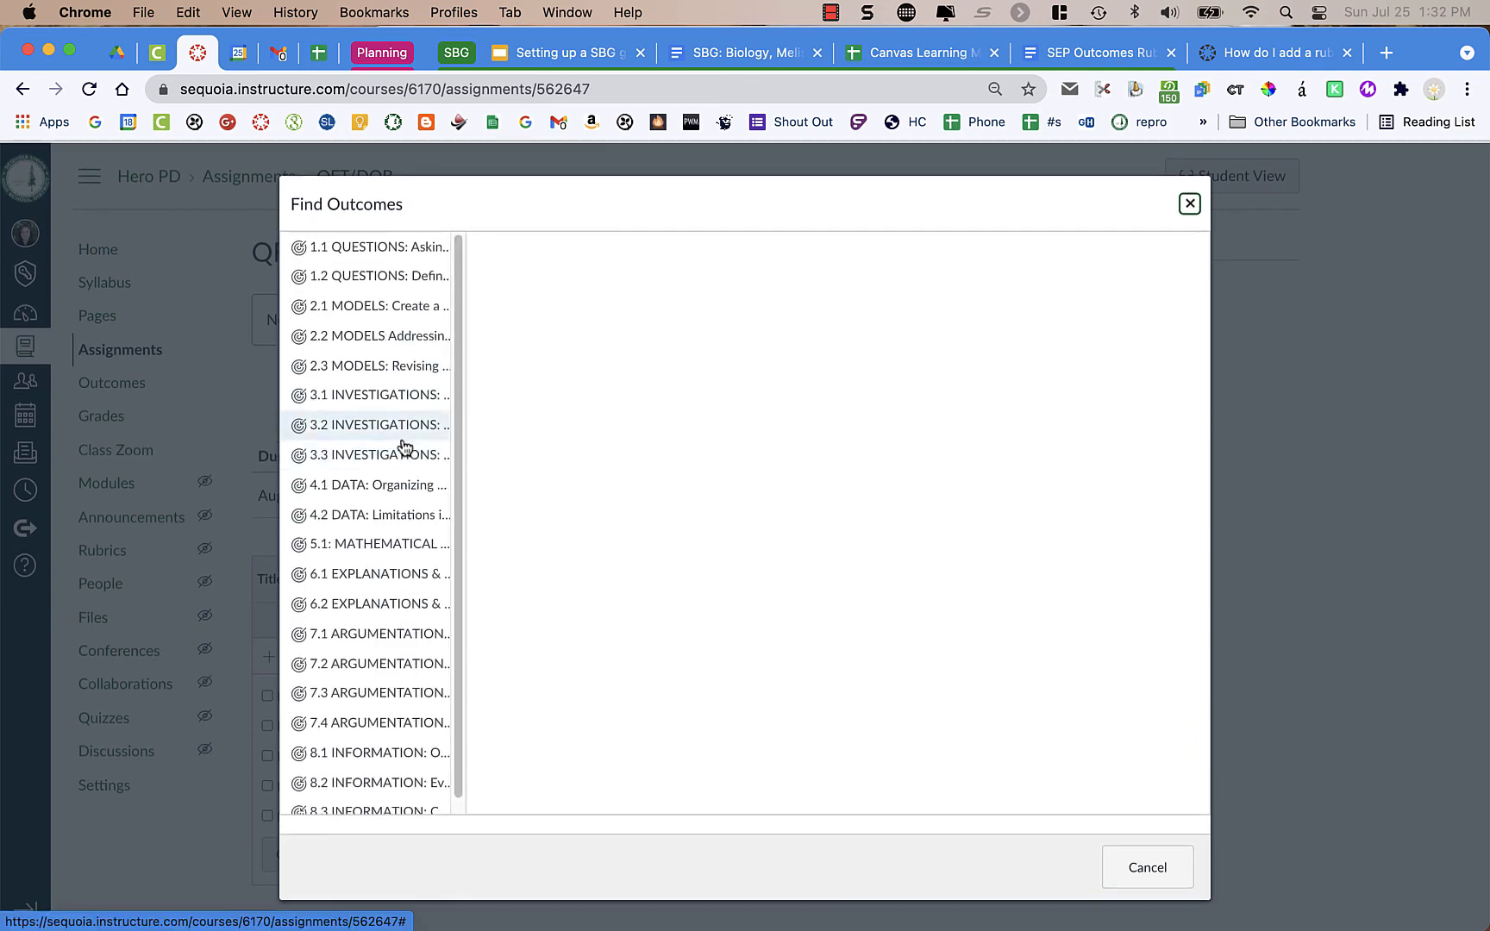
left_click(396, 259)
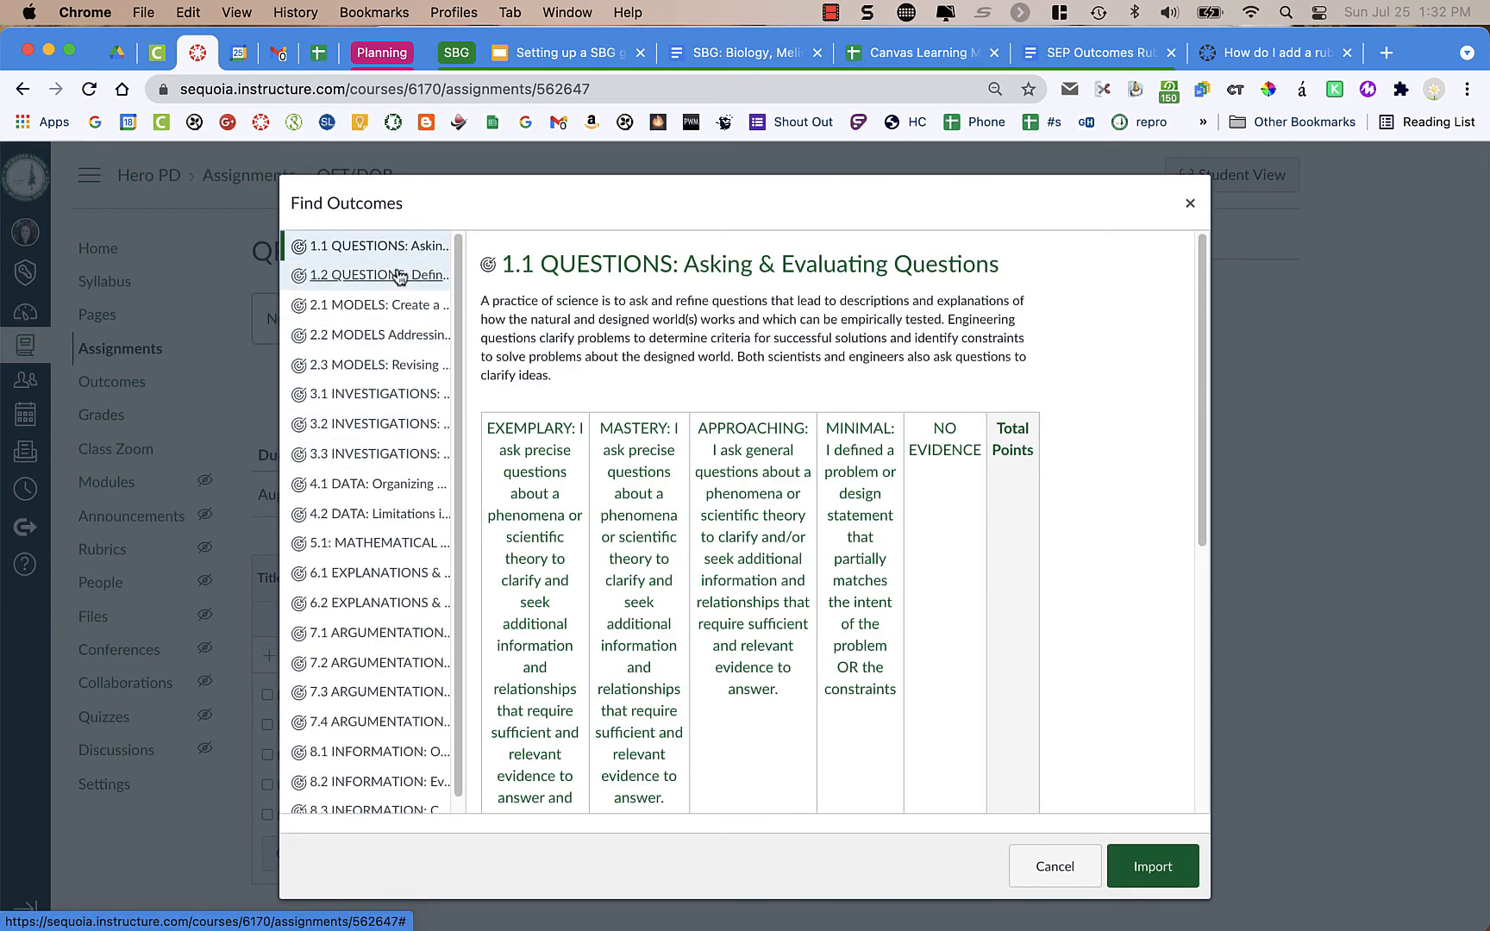
left_click(396, 277)
scroll(396, 274, "up", 1)
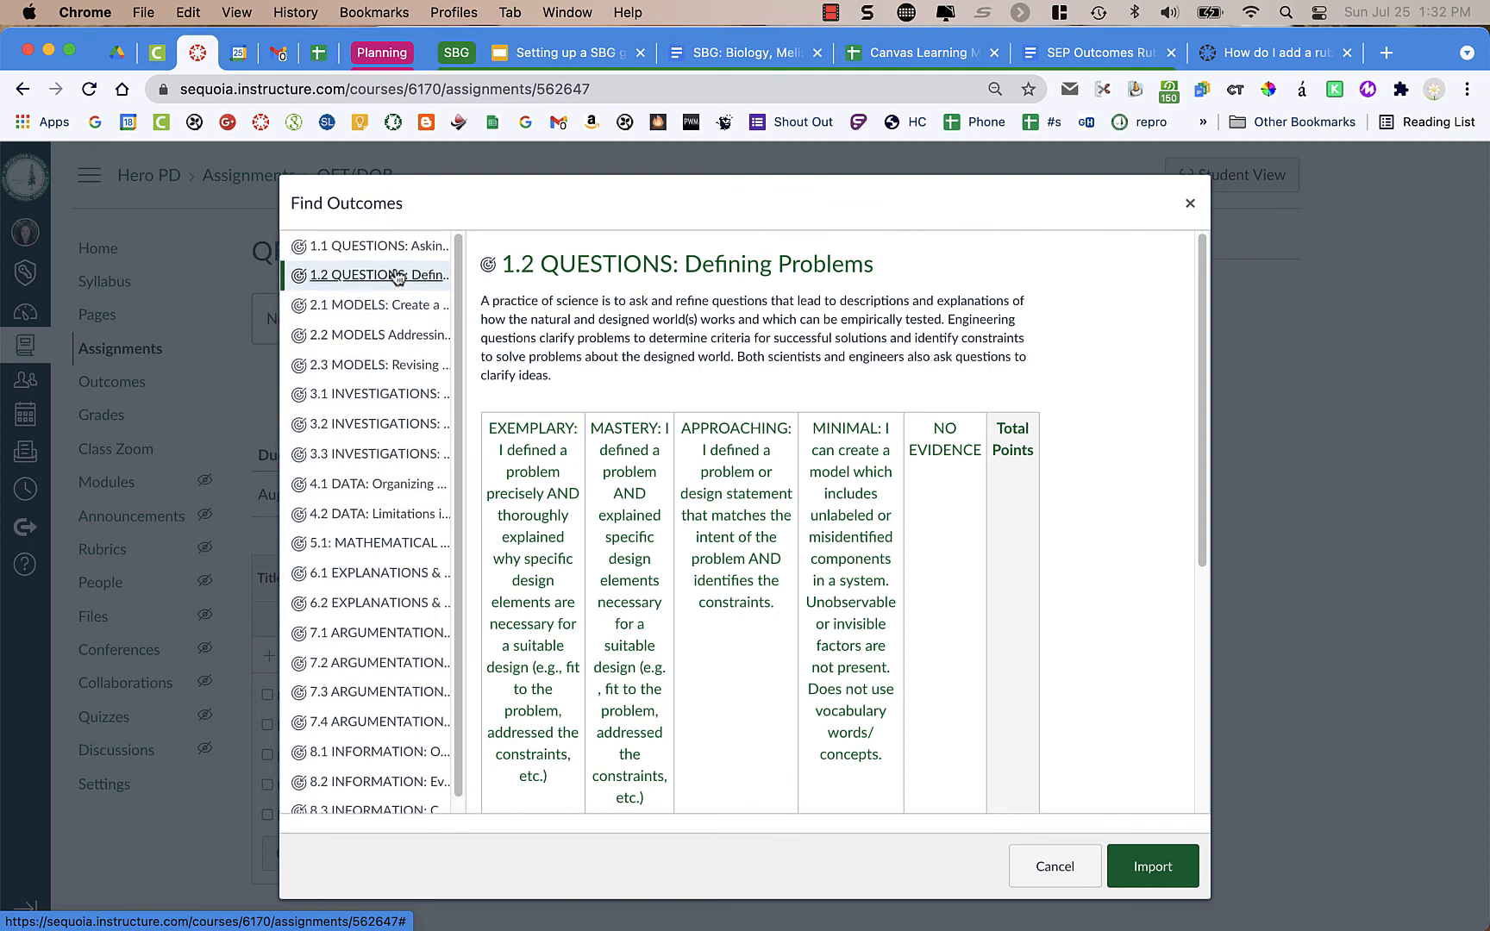
left_click(380, 248)
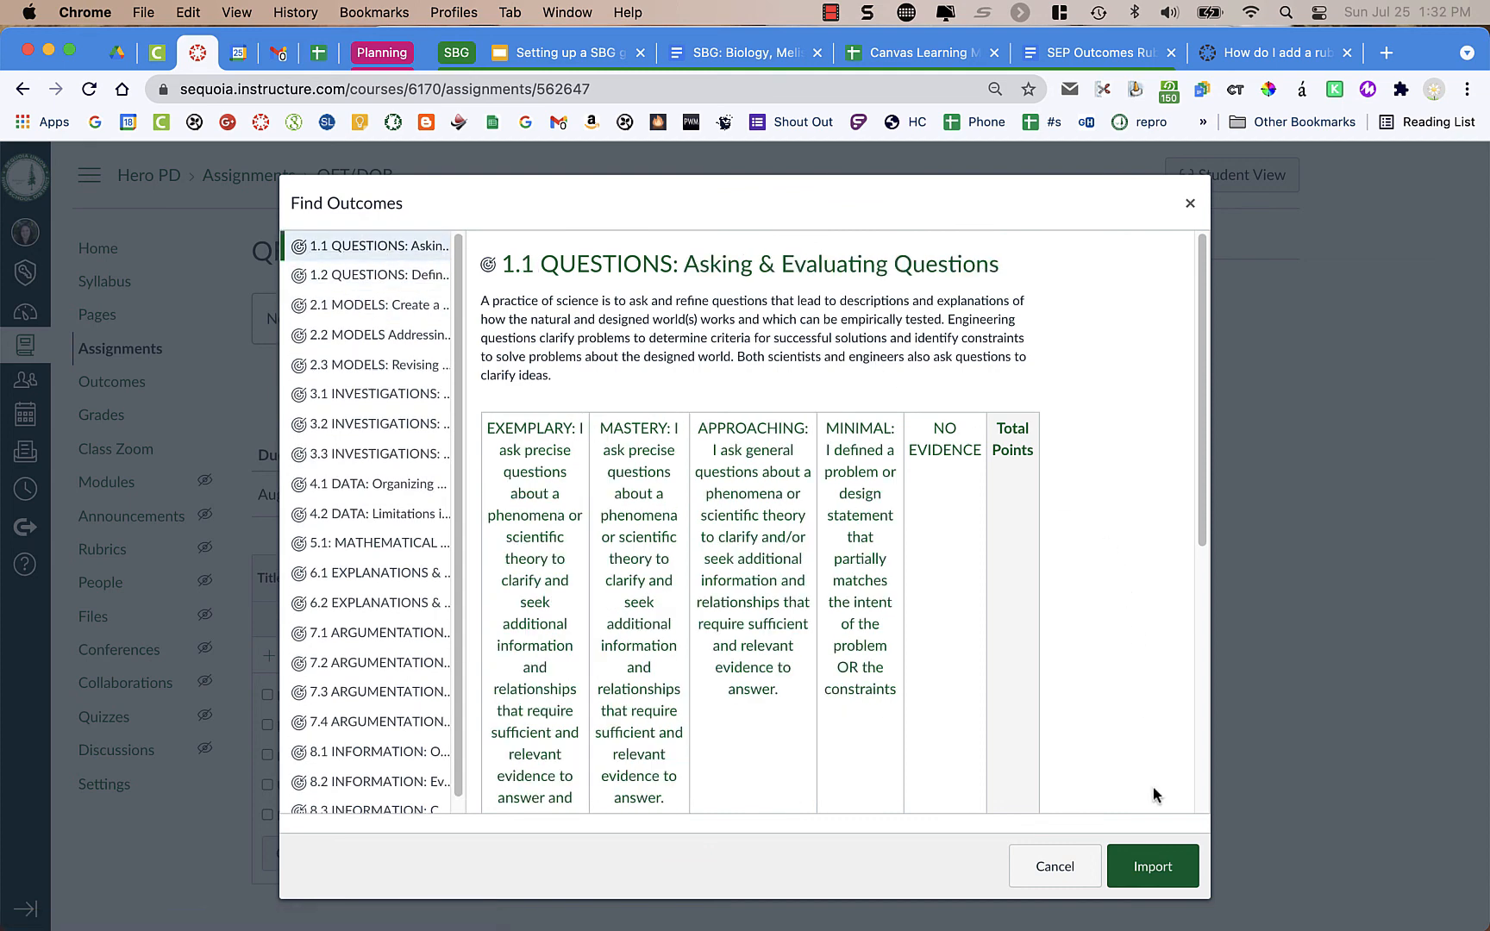
left_click(1160, 866)
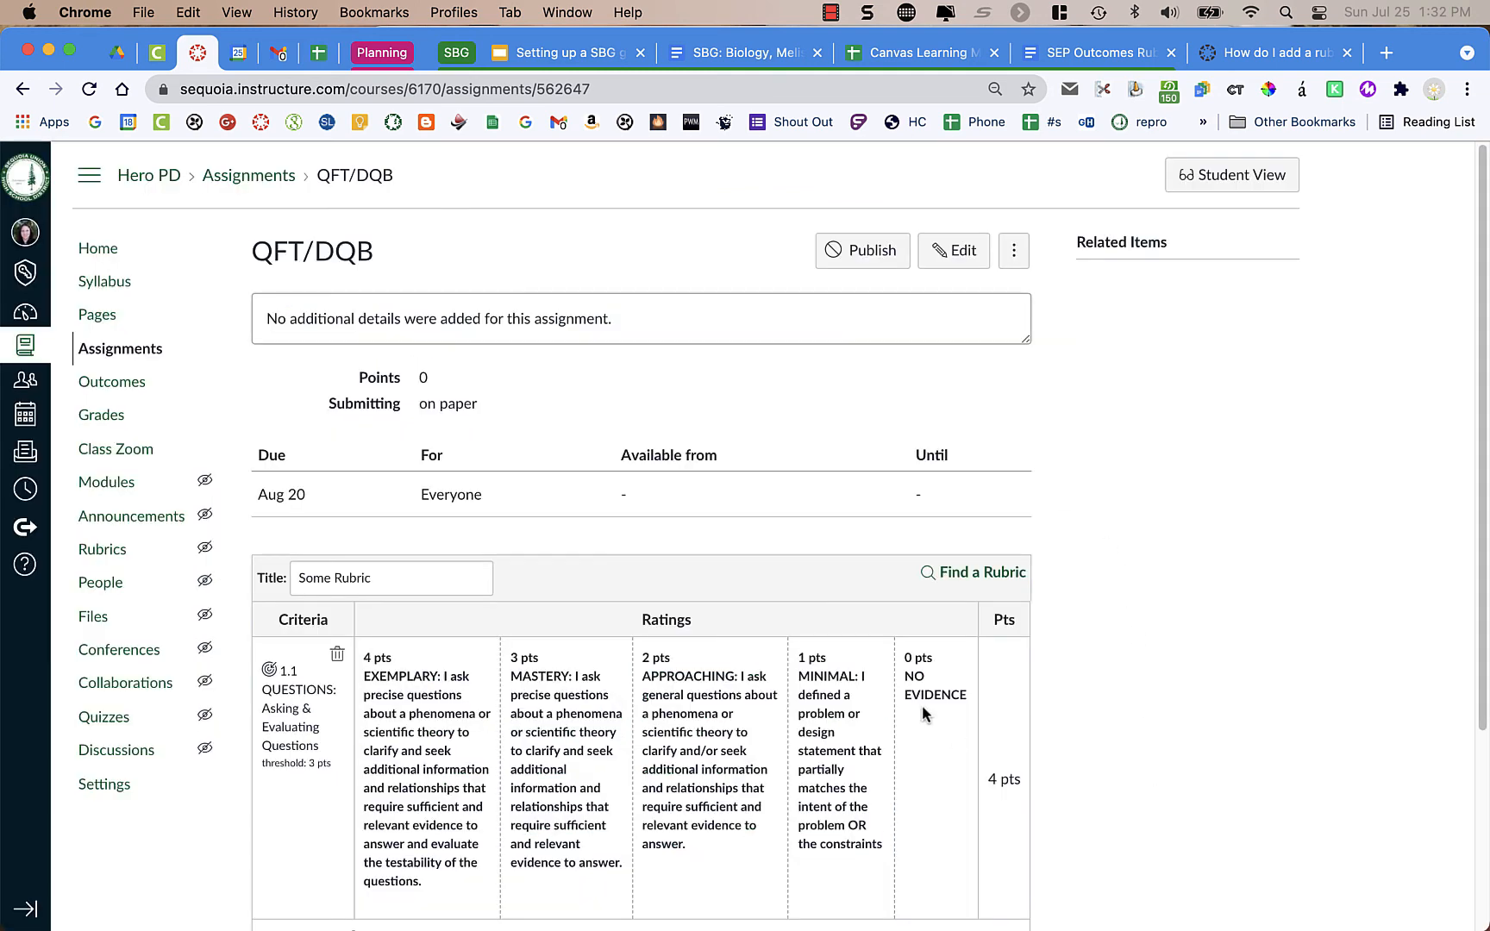
Step: Review the outcome 1.2 QUESTIONS: Defining Problems and import it as the rubric's second criterion
scroll(922, 705, "down", 2)
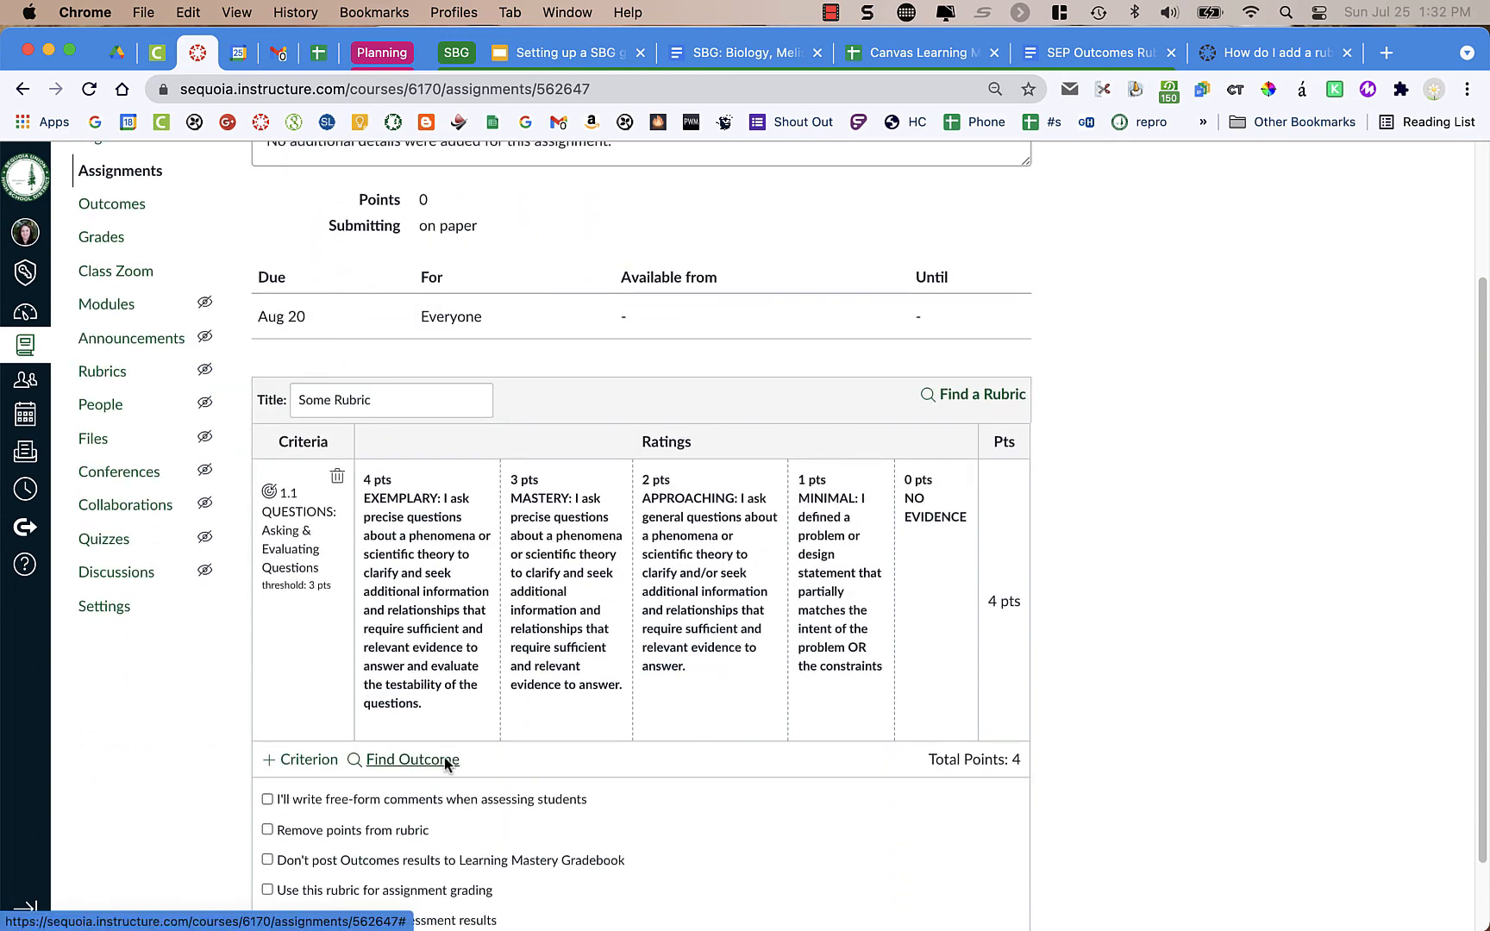
left_click(443, 759)
left_click(367, 273)
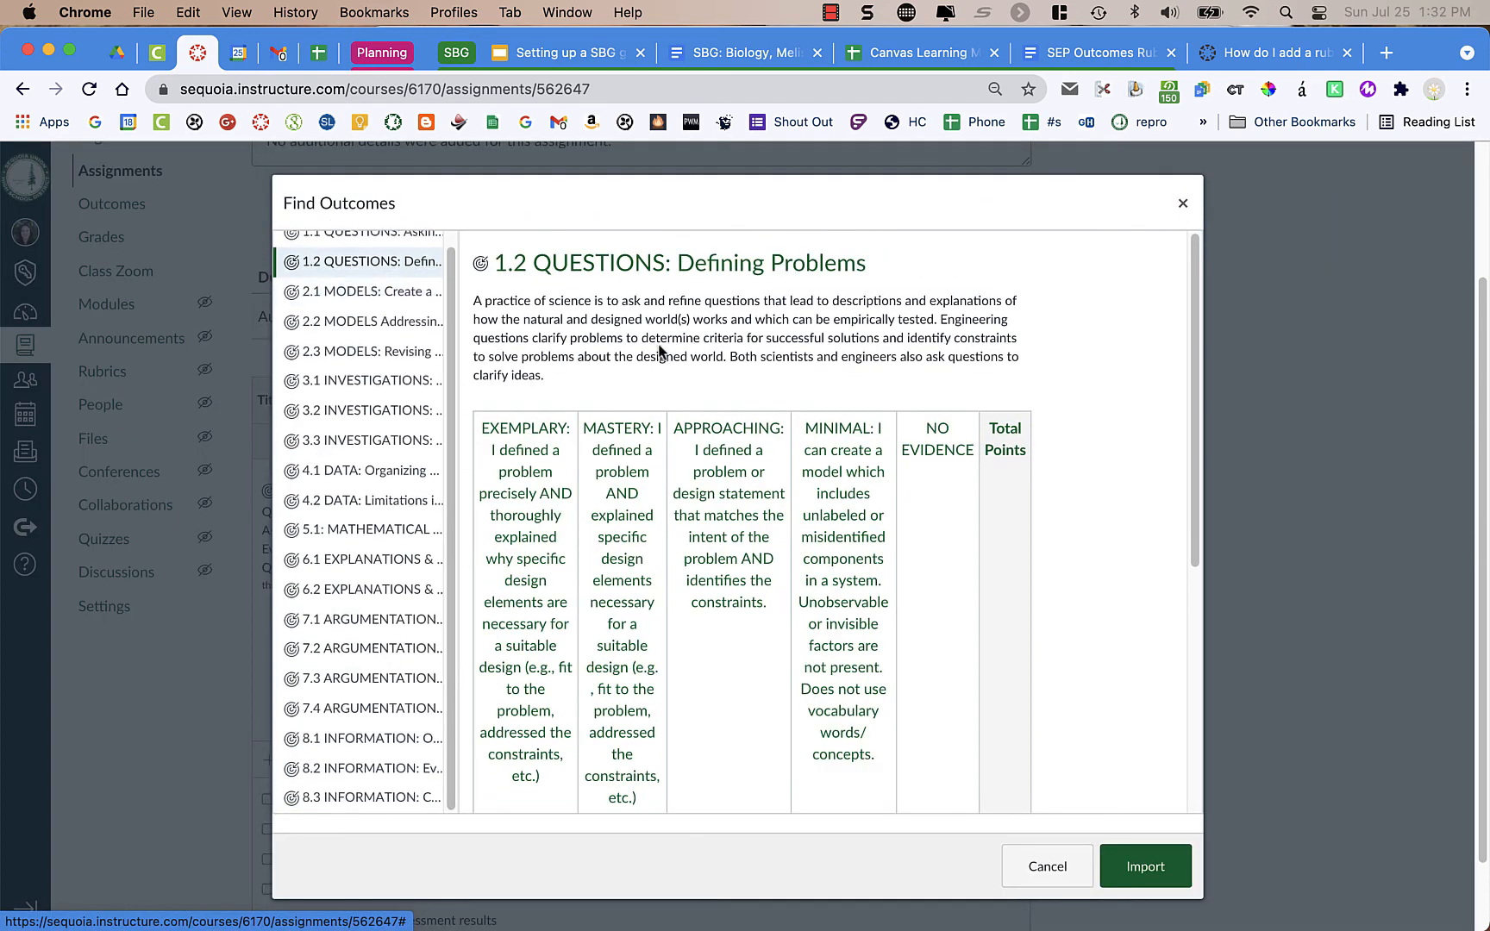
scroll(902, 399, "down", 5)
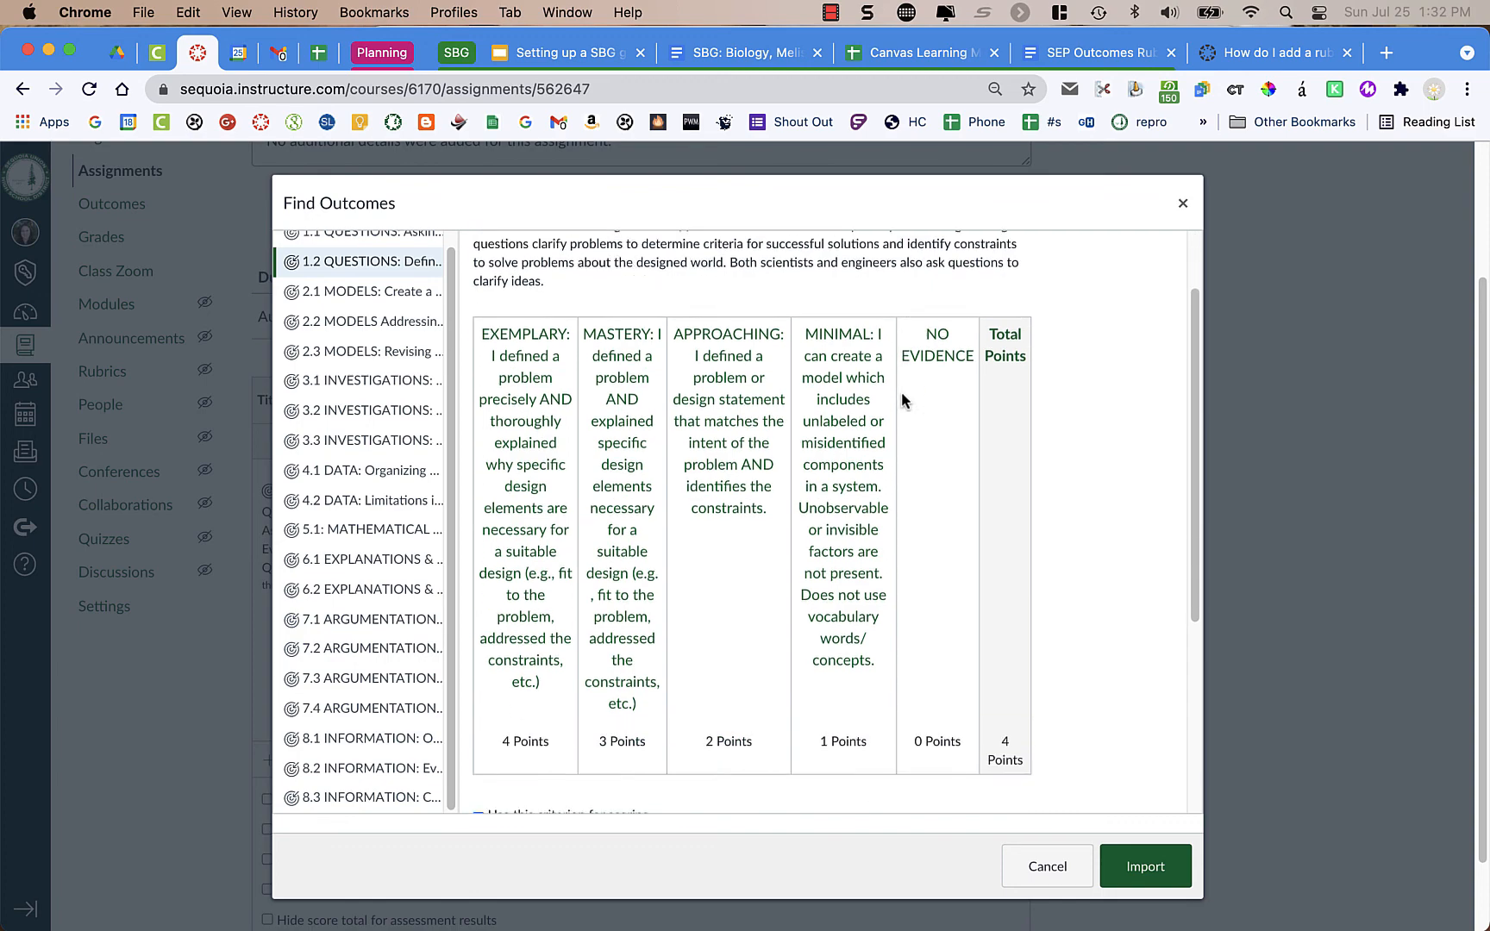
scroll(902, 400, "up", 5)
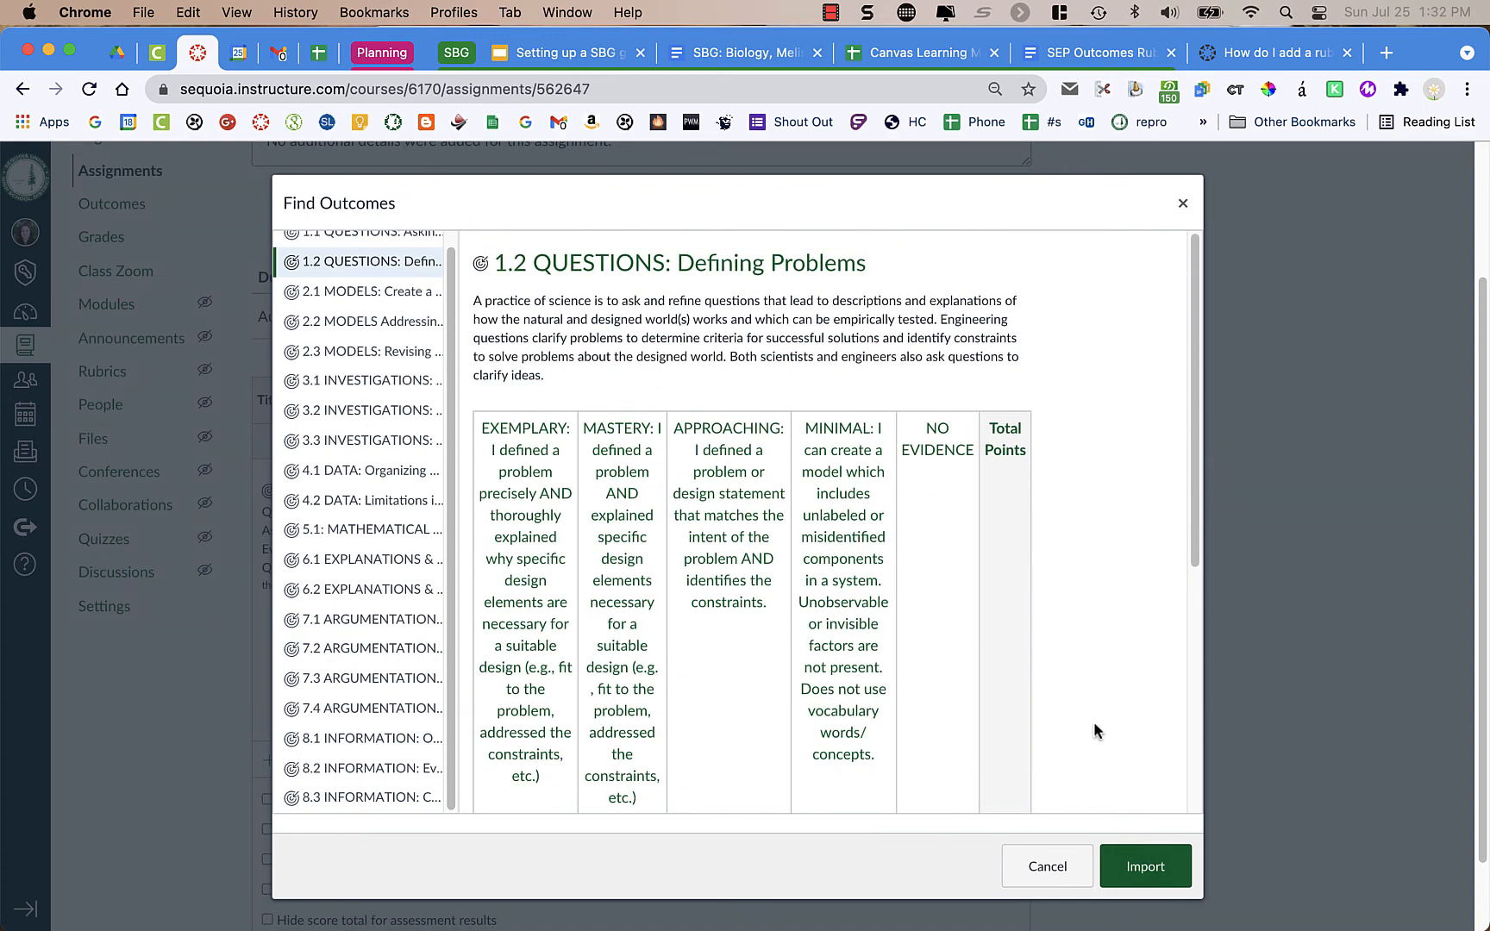
scroll(1095, 730, "down", 5)
scroll(1091, 724, "up", 5)
left_click(1145, 867)
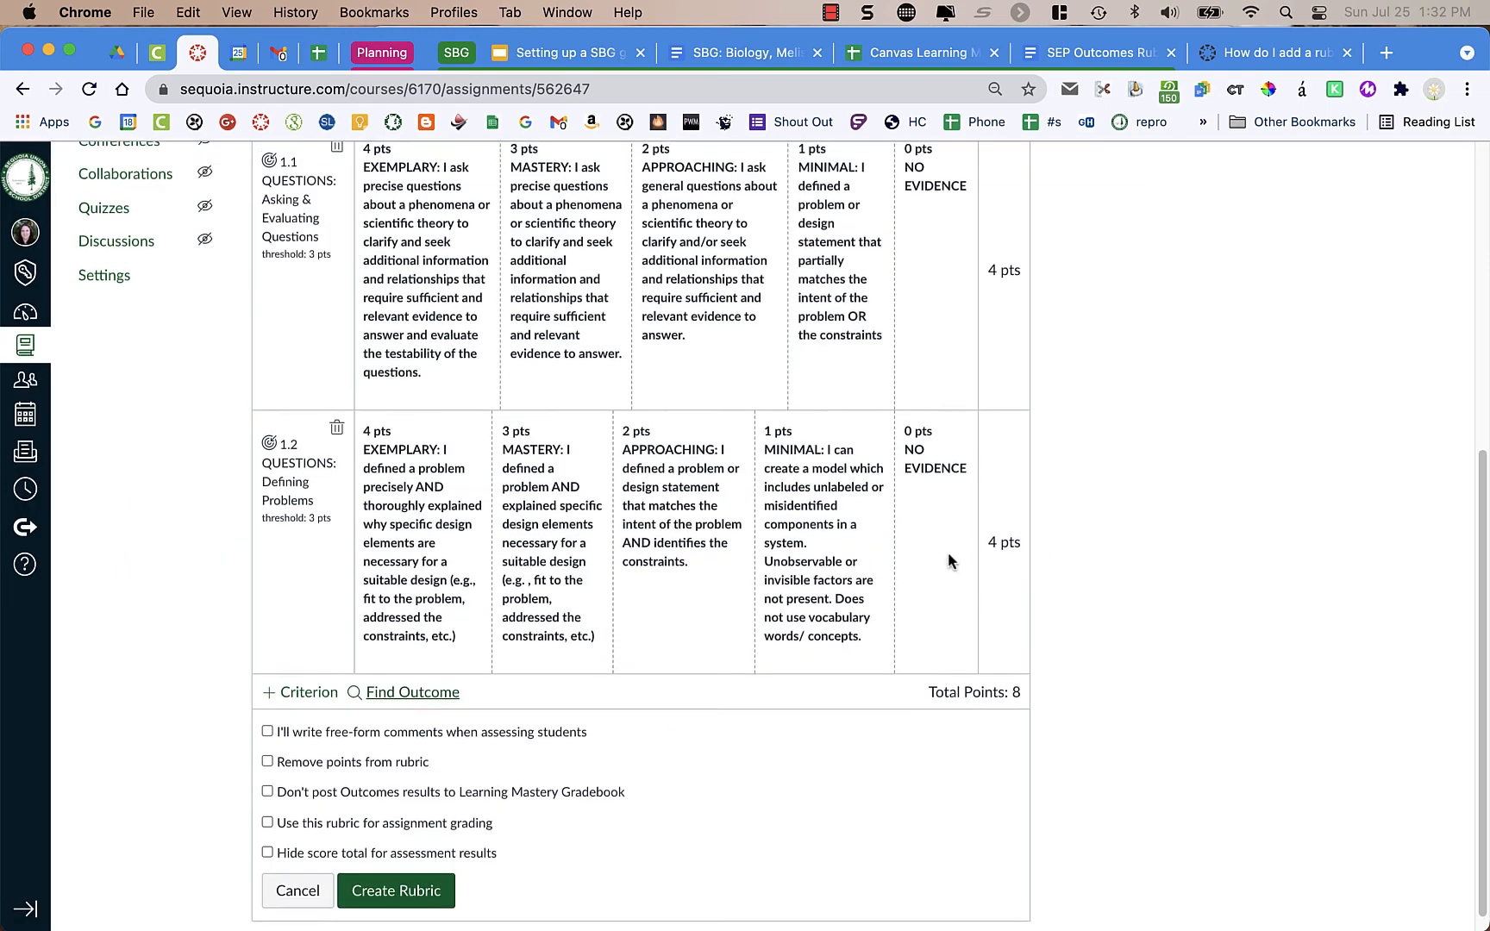
Step: Review the rubric's title, its two outcome criteria and the grading options beneath them
scroll(944, 552, "up", 2)
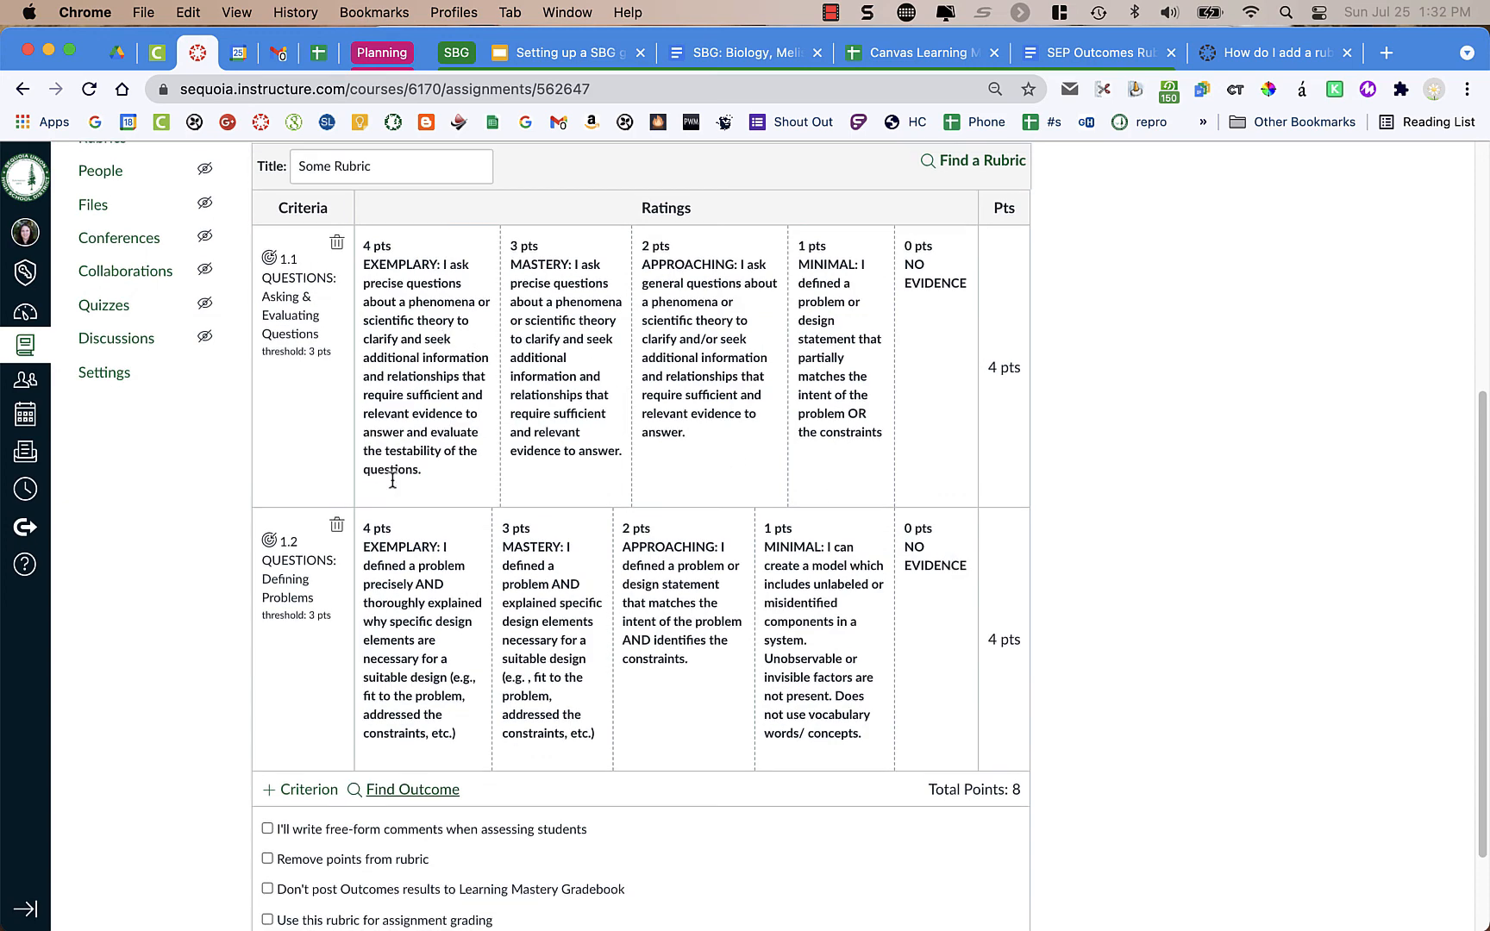
scroll(379, 542, "up", 1)
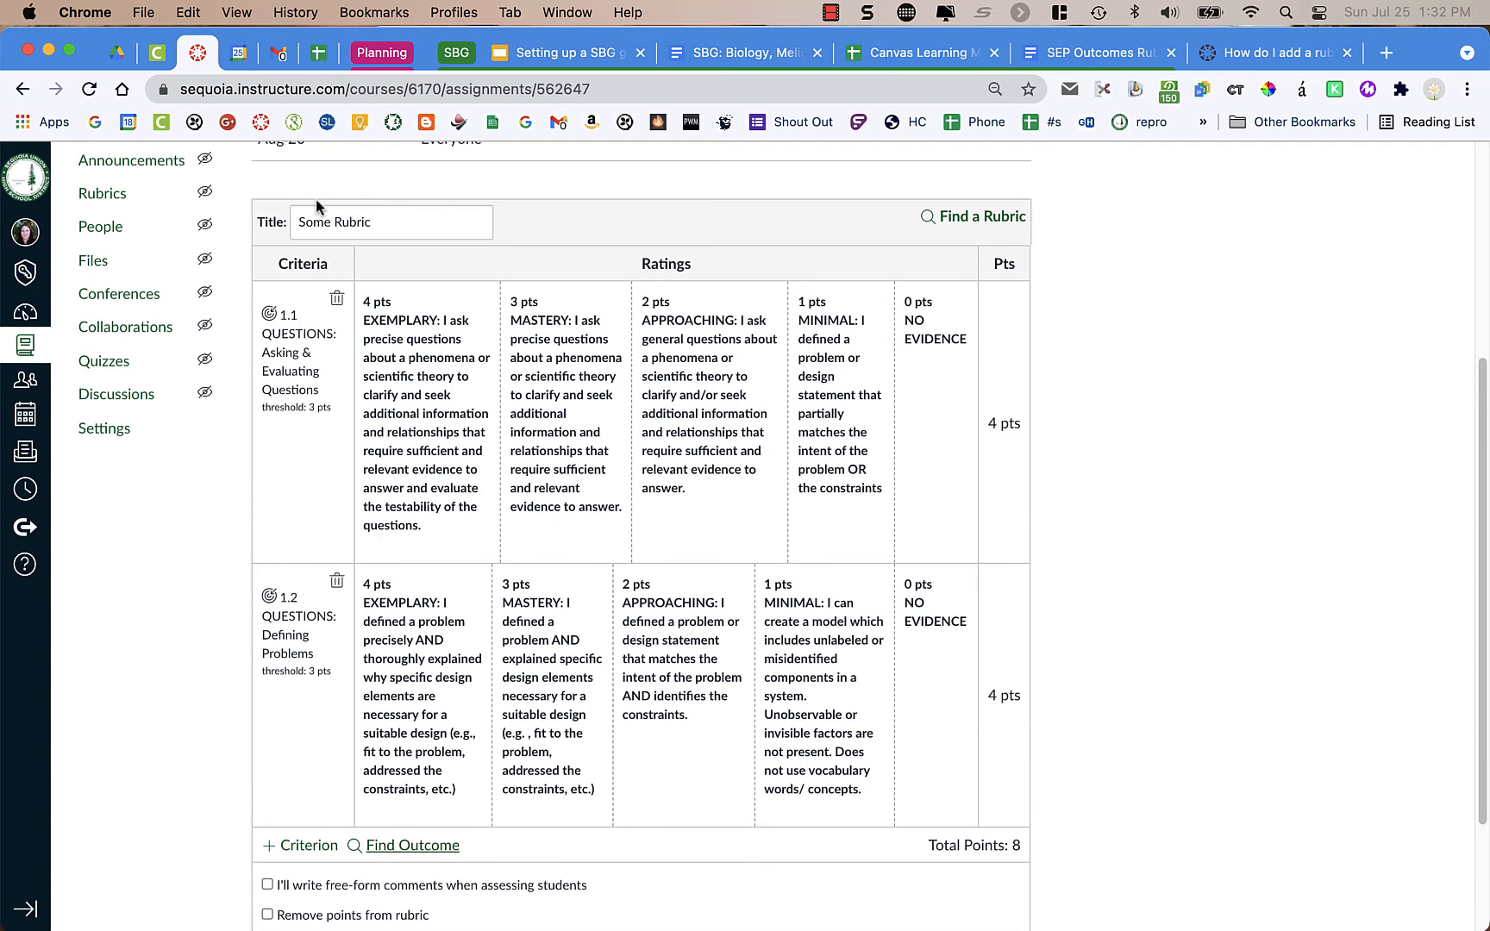
left_click(343, 222)
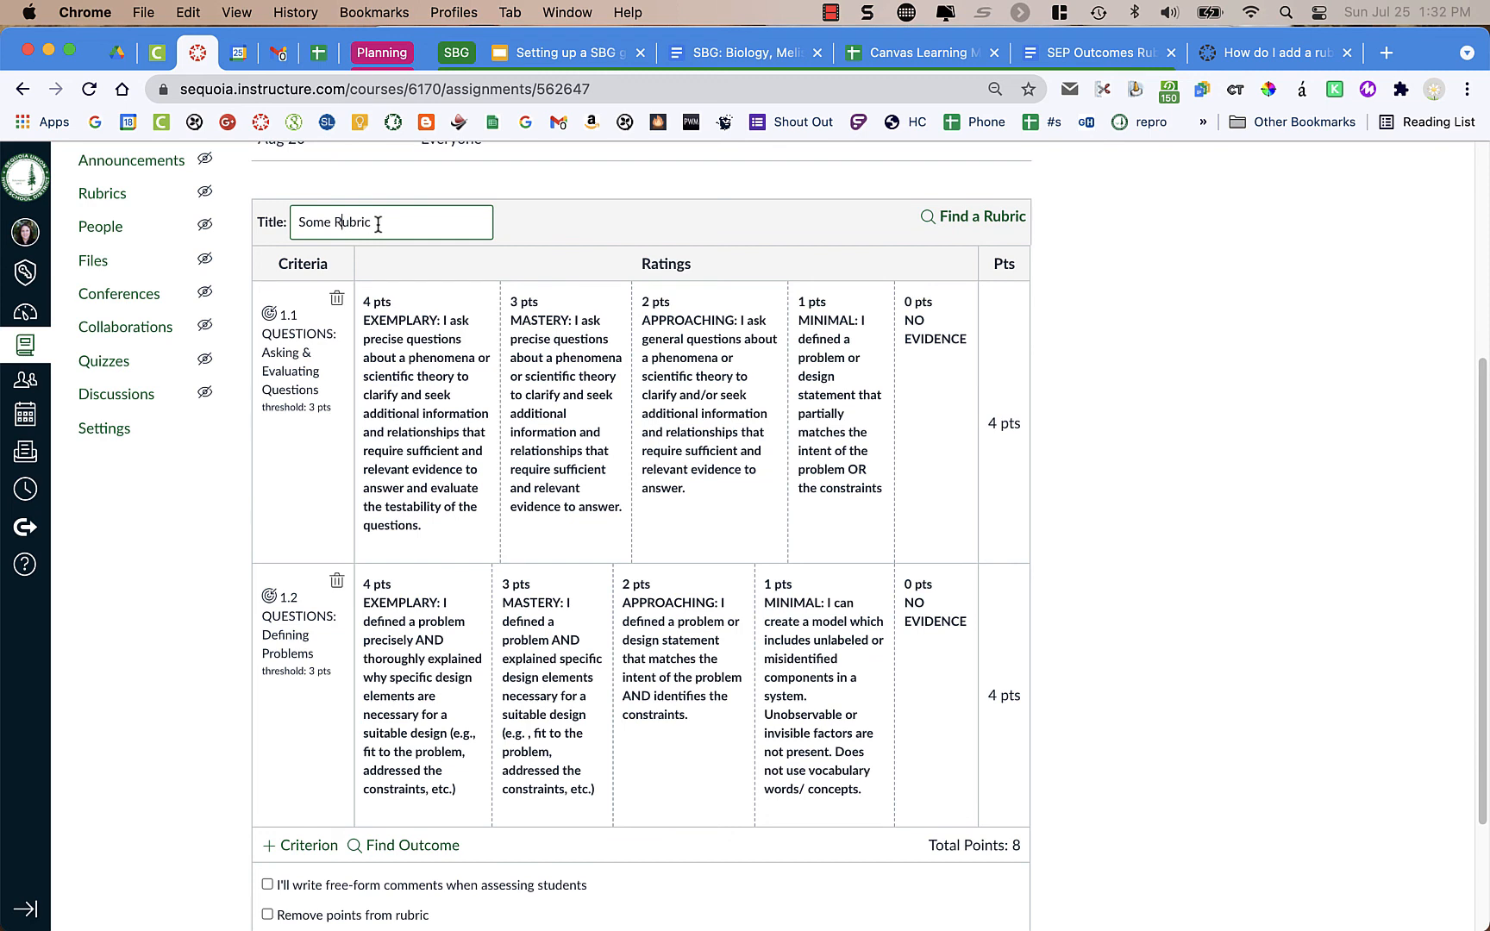
left_click_drag(380, 222, 298, 221)
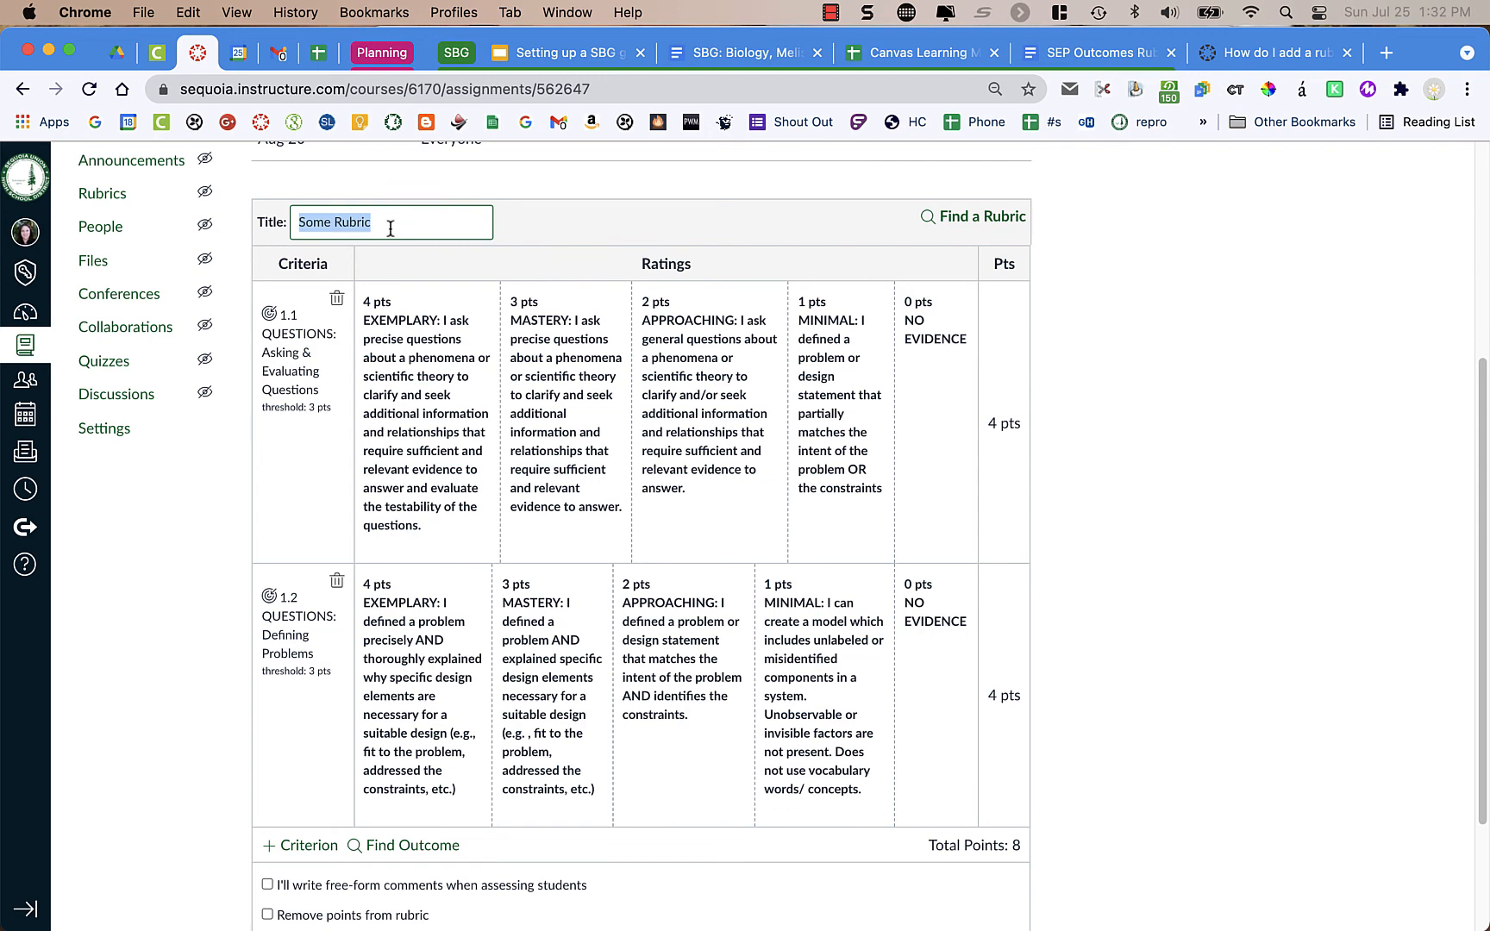
scroll(439, 502, "down", 4)
scroll(435, 496, "down", 1)
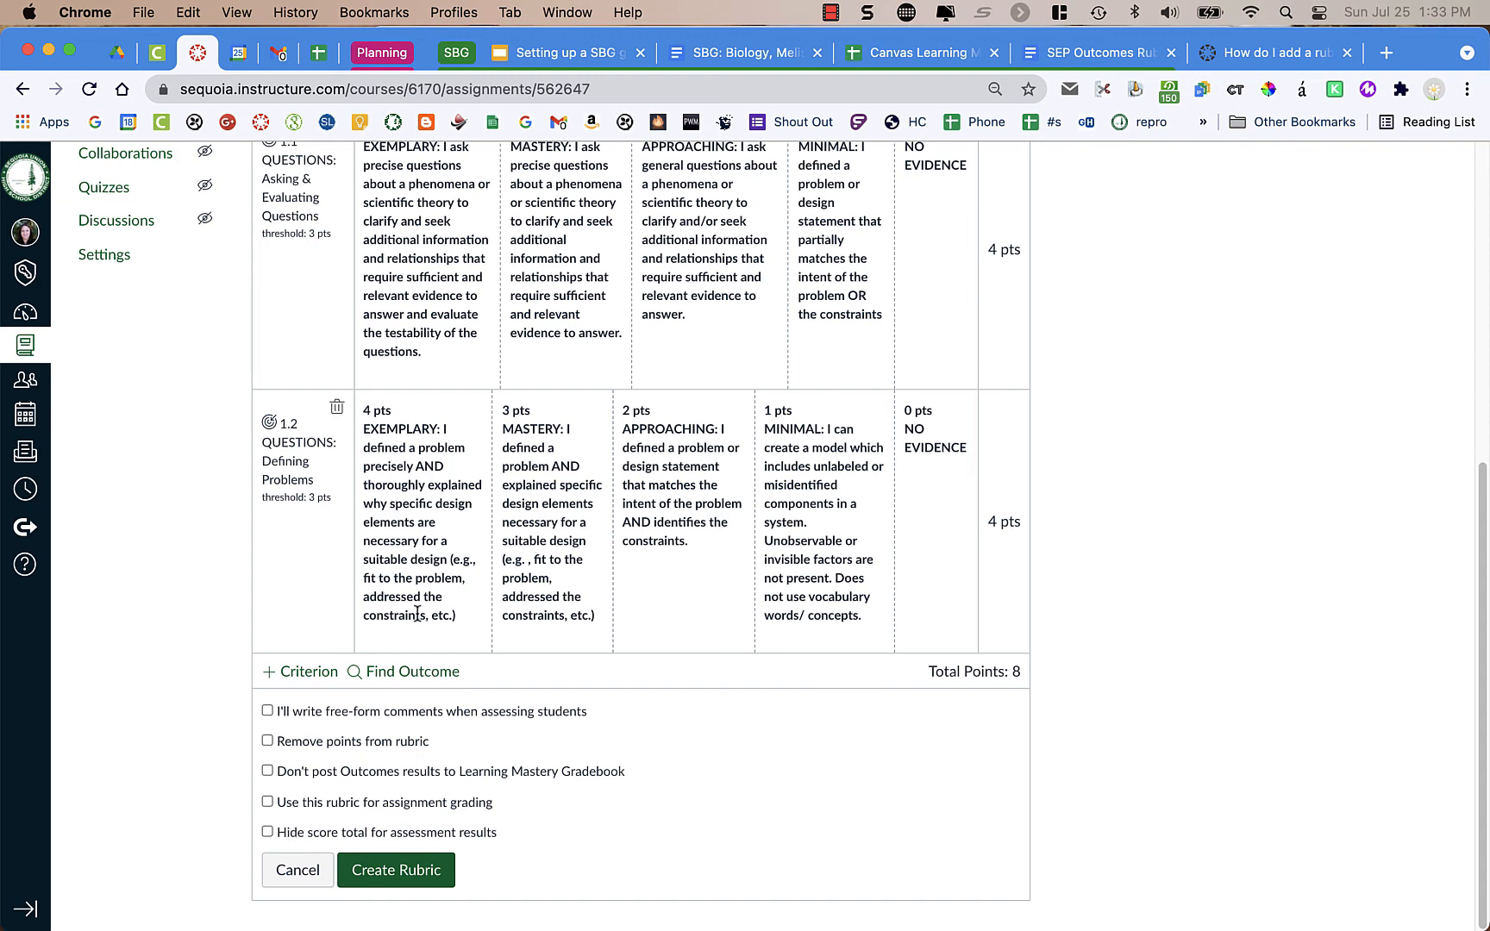
scroll(418, 613, "up", 2)
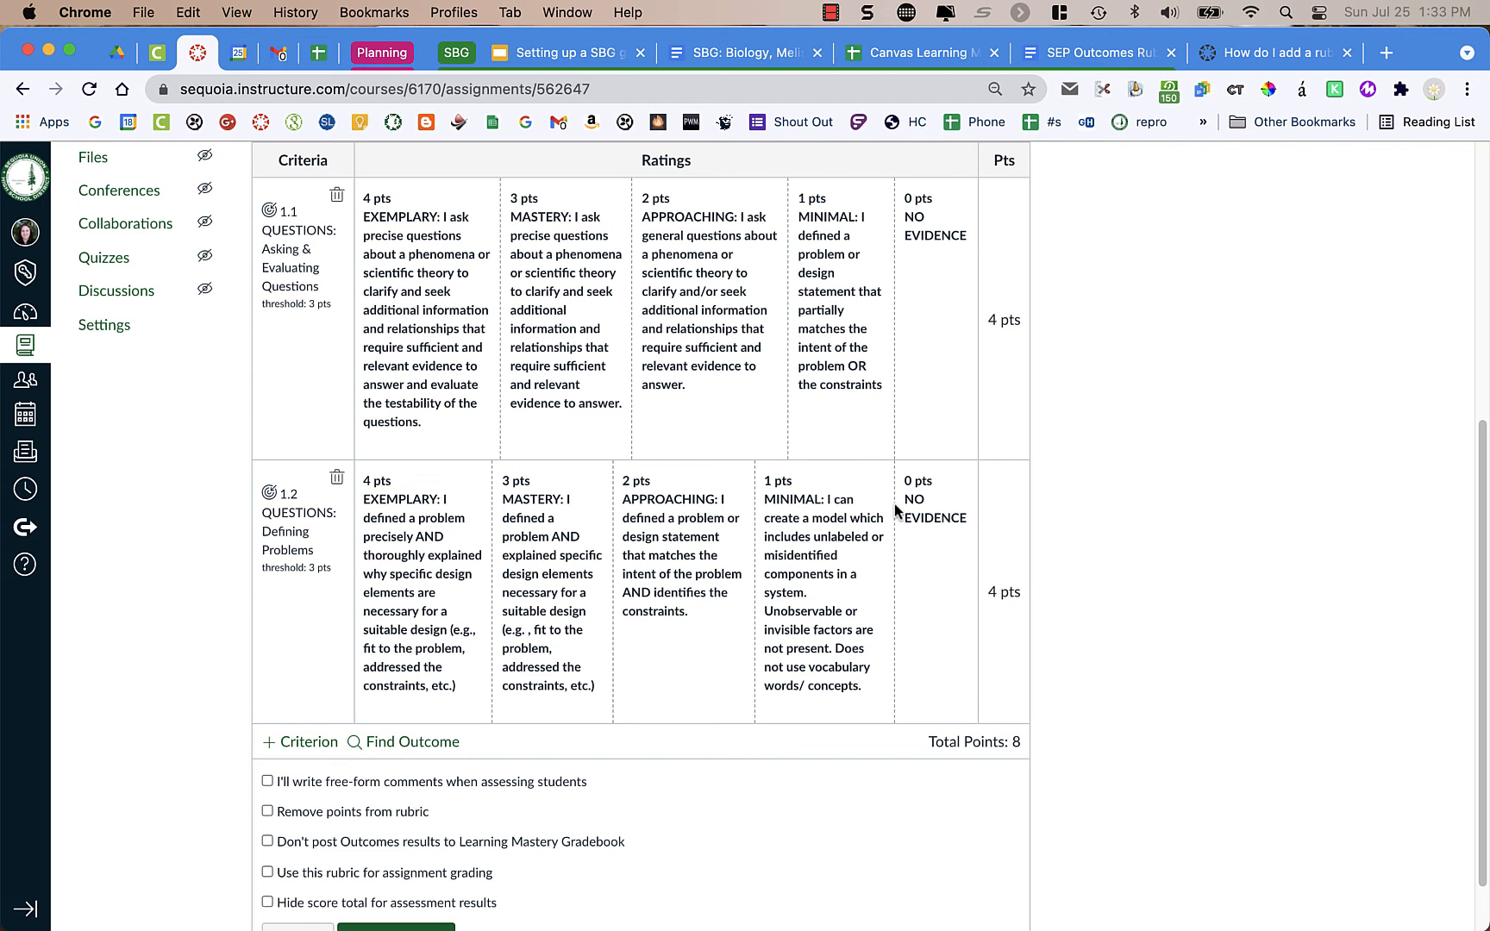
Step: Try the option that removes points from the rubric, and cancel the unsaved rubric
left_click(267, 812)
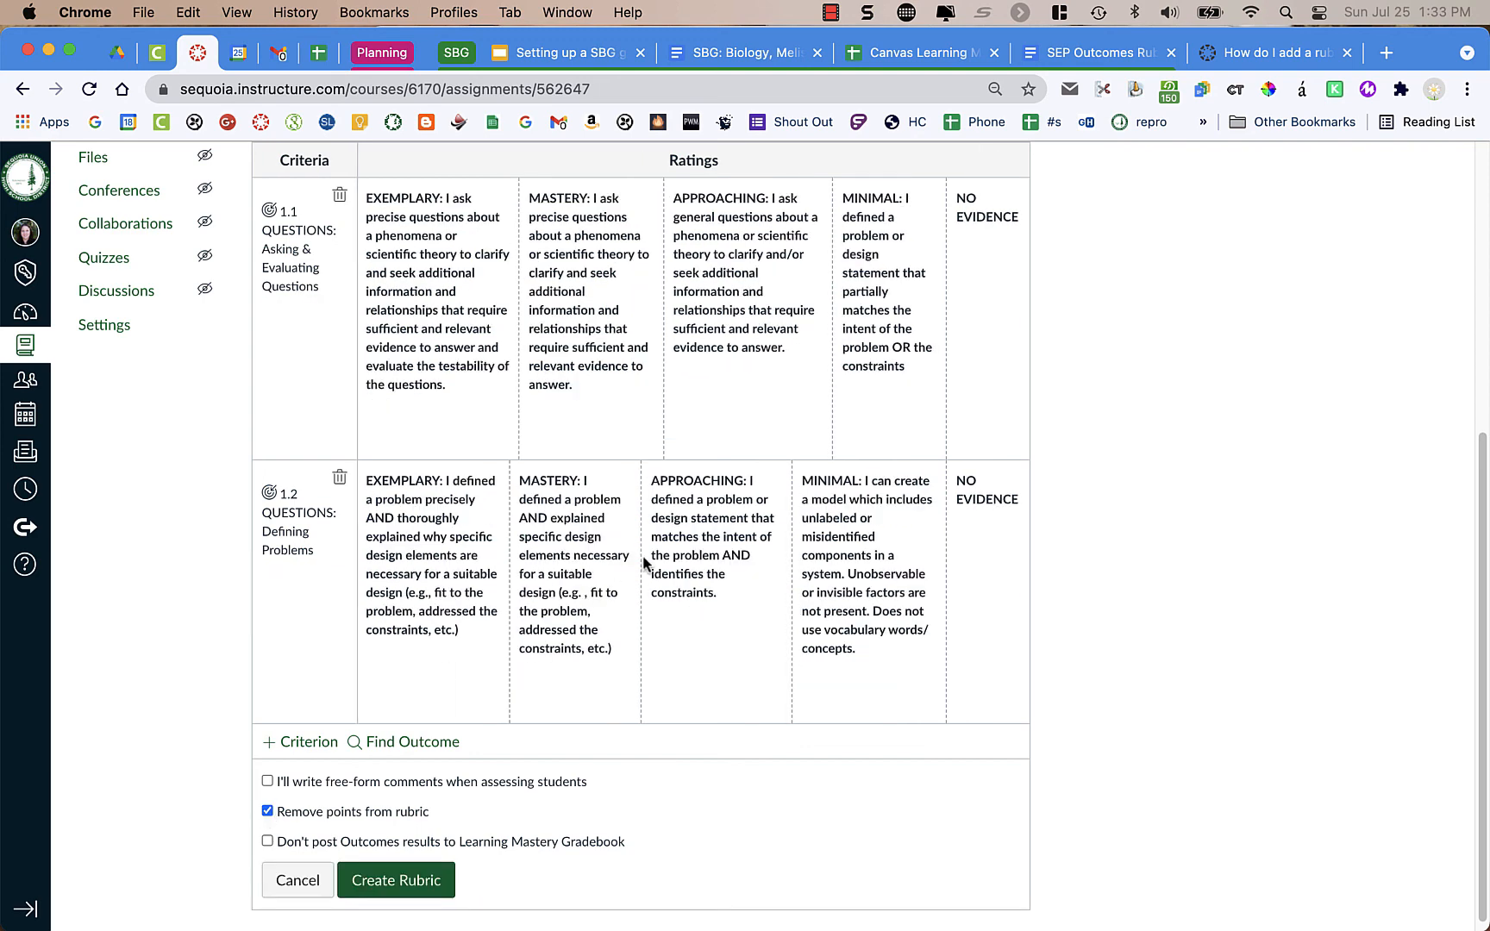
scroll(660, 556, "up", 2)
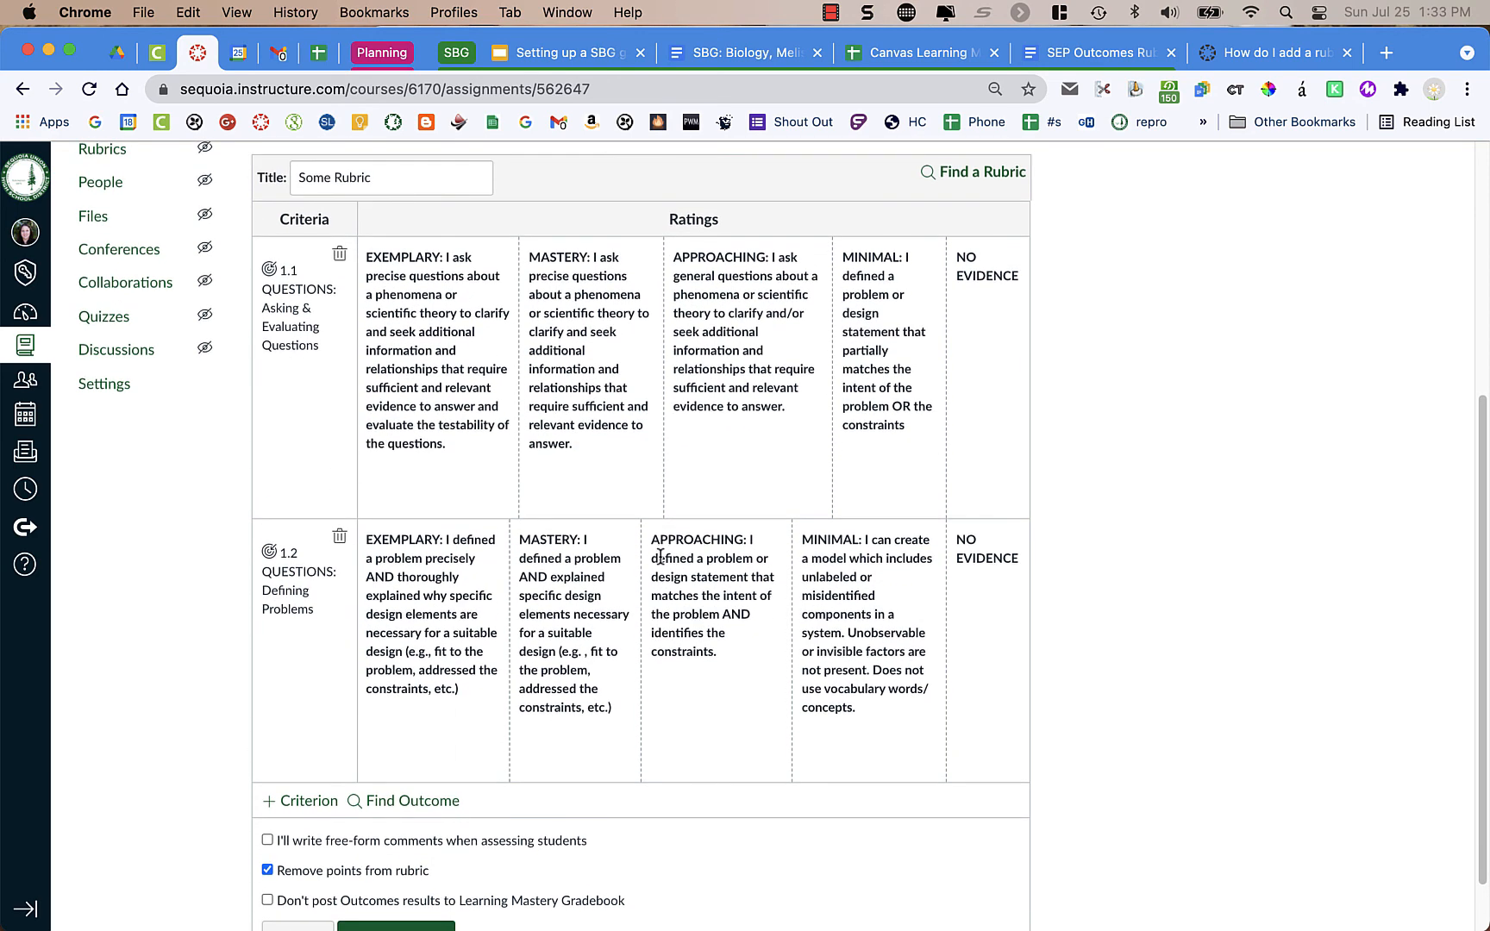
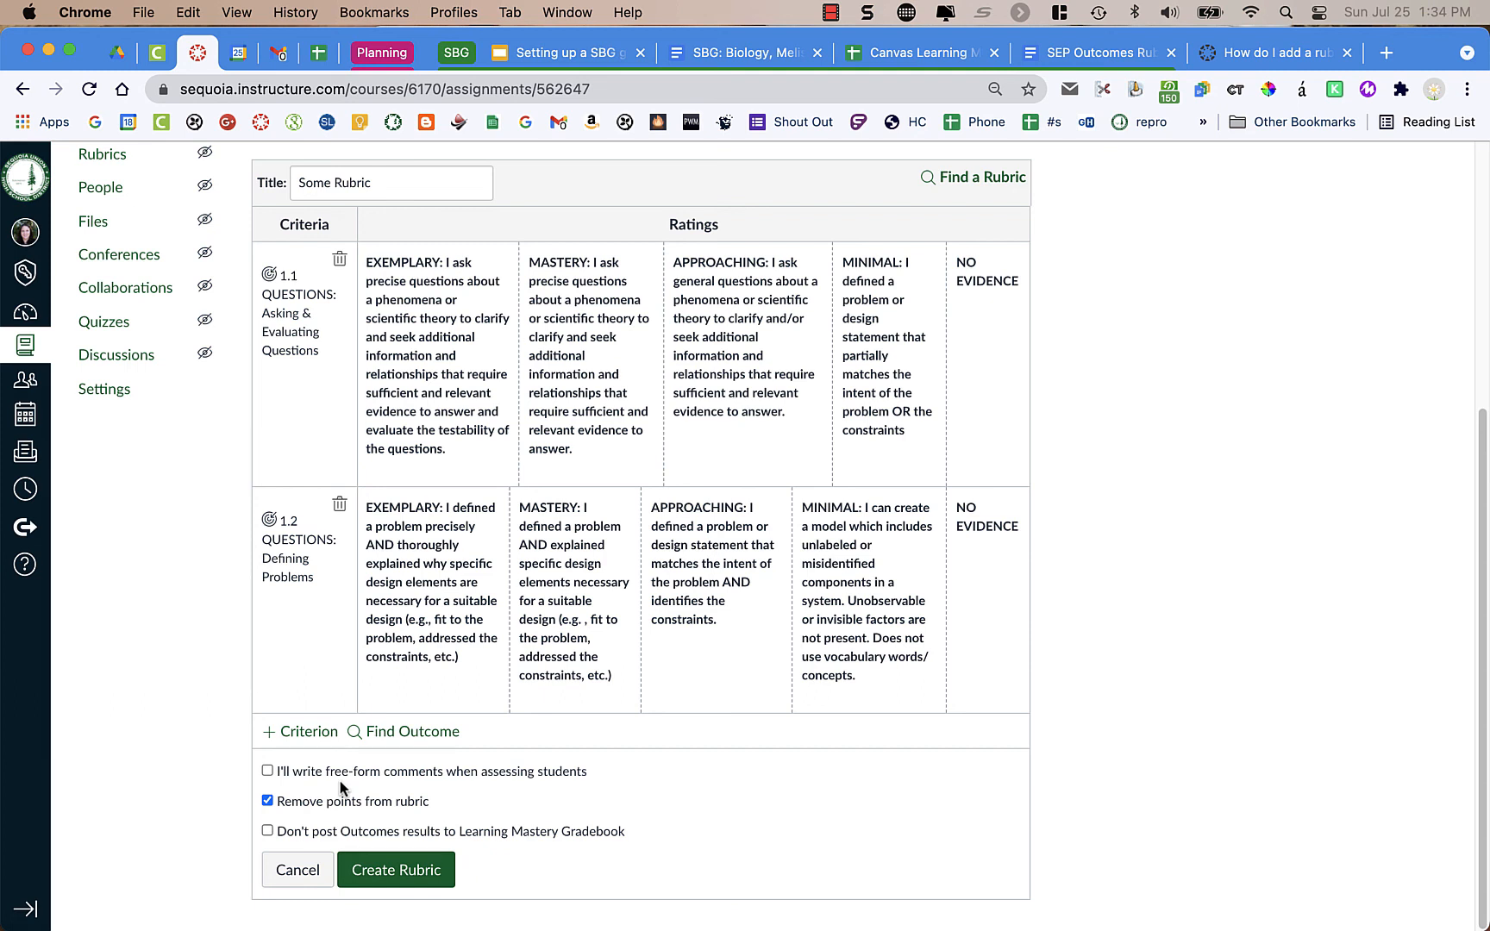
left_click(308, 833)
left_click(267, 831)
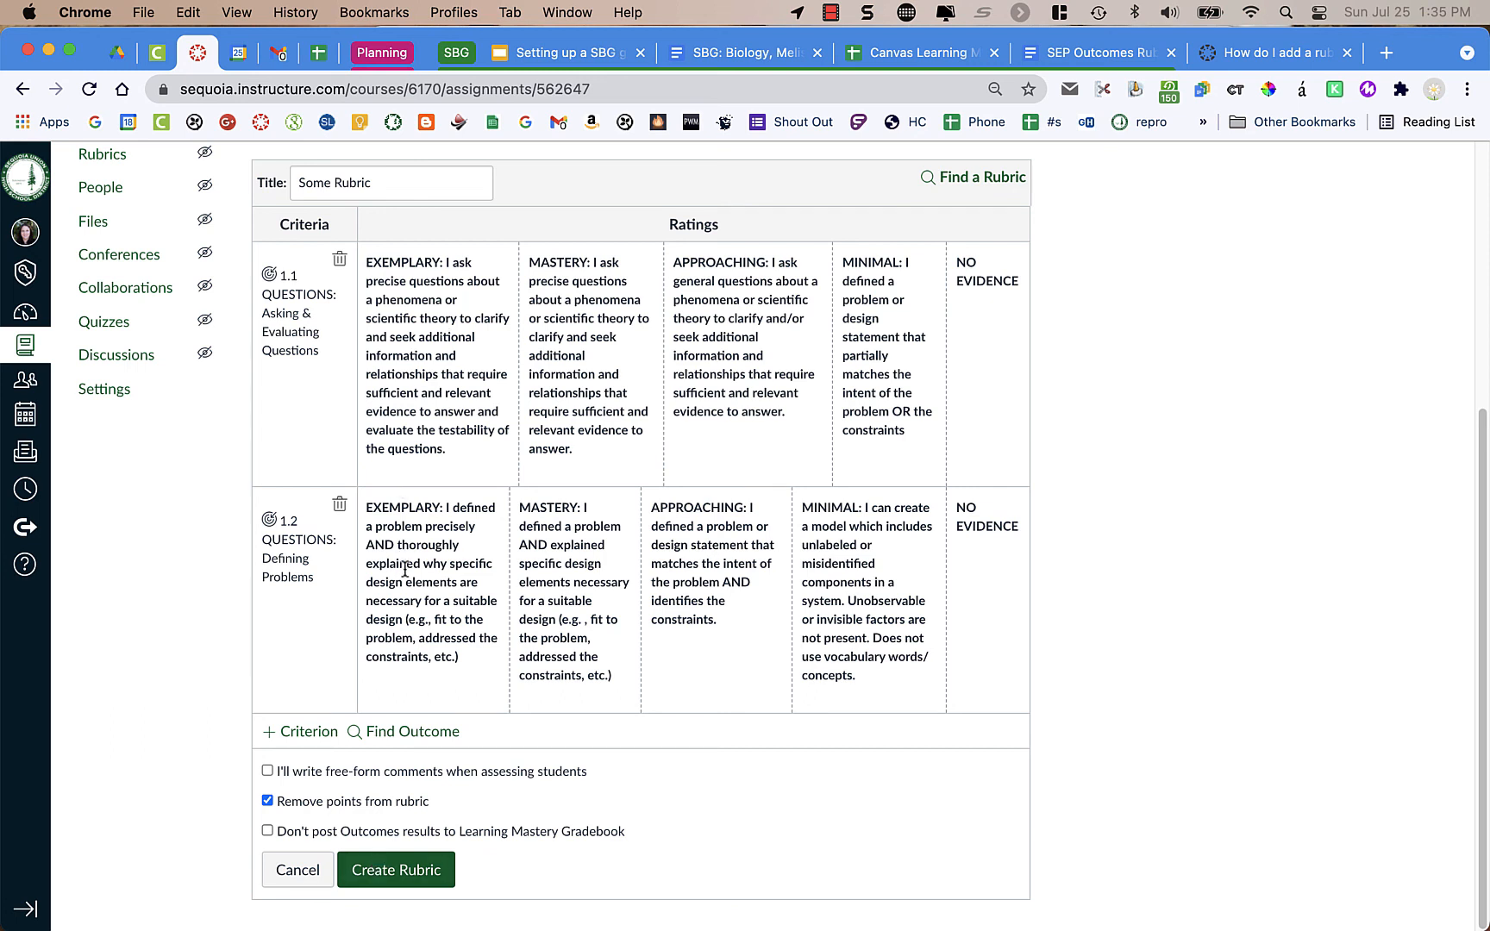
left_click(298, 871)
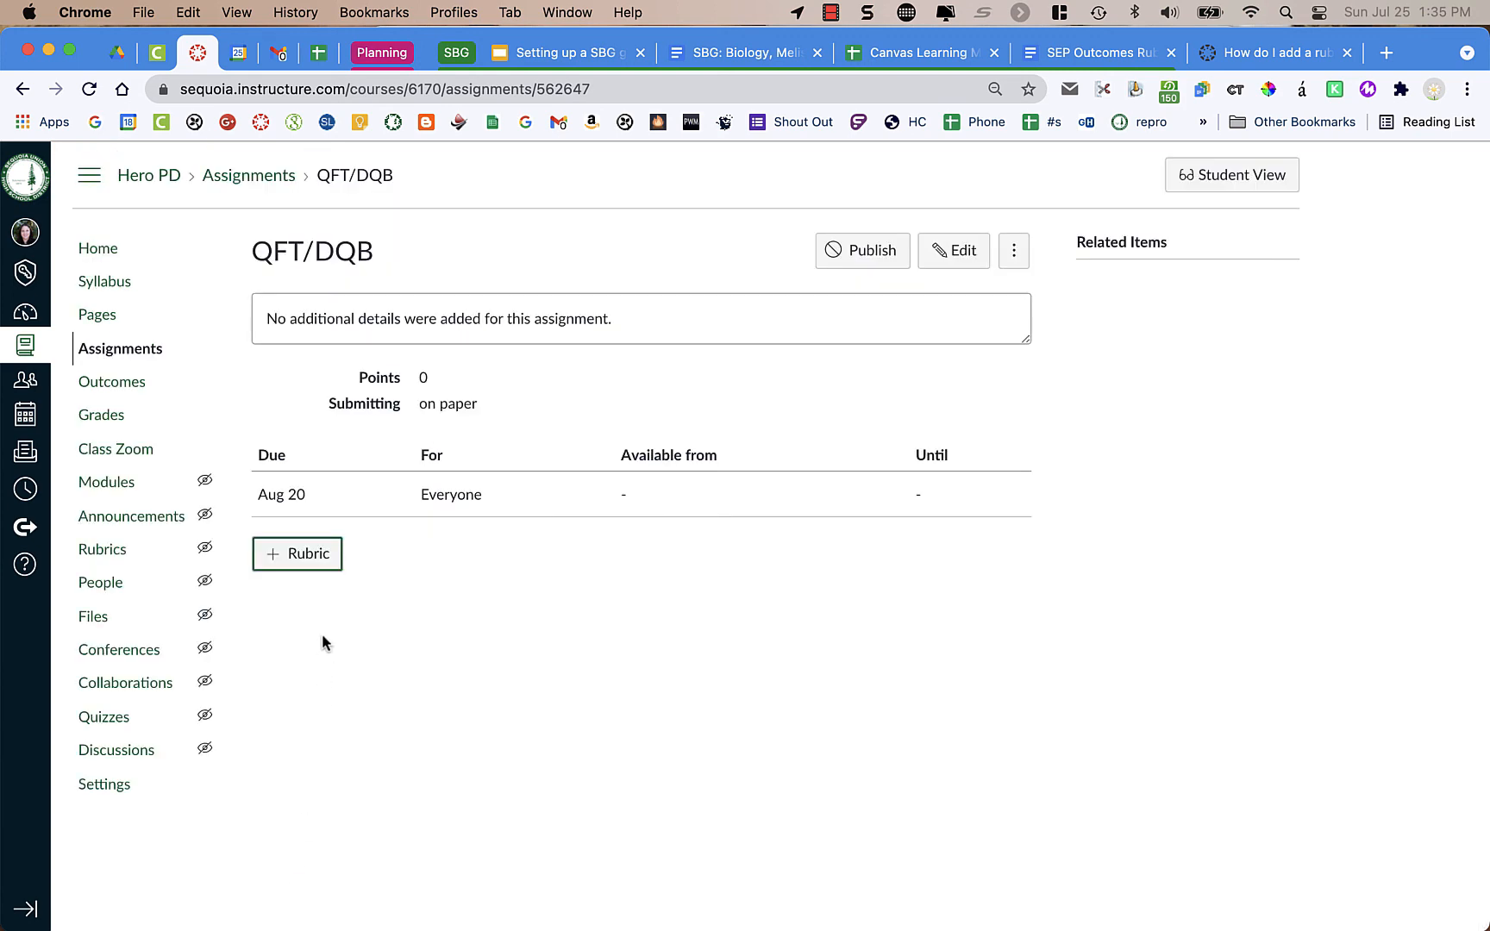
Step: Start a rubric for QFT/DQB again and attach the existing Asking Questions rubric from CPDH
left_click(315, 568)
scroll(940, 634, "down", 2)
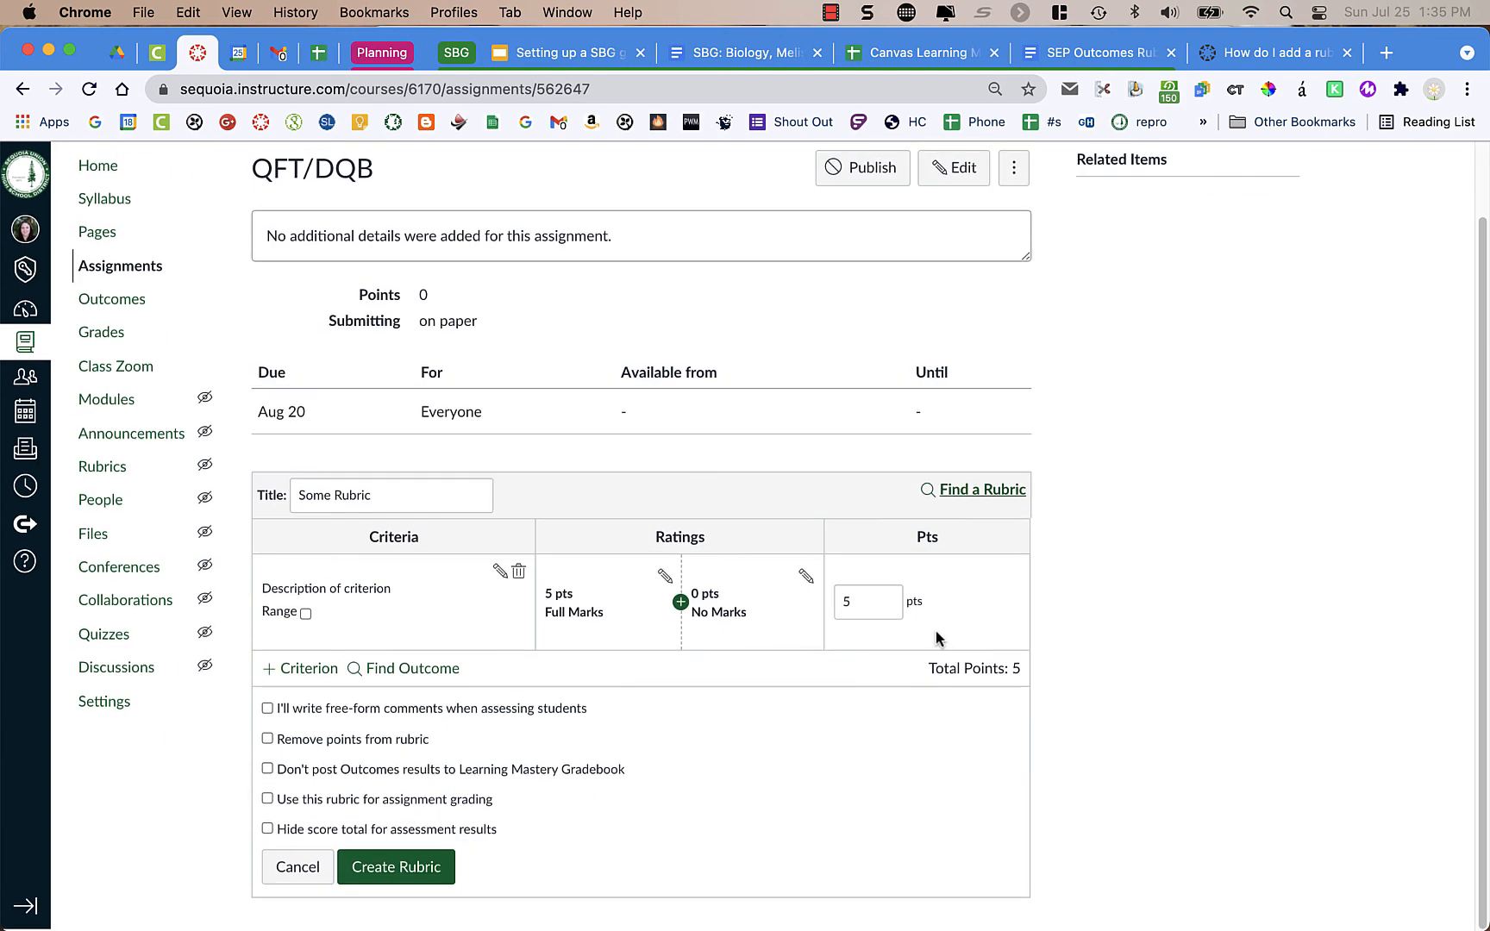
left_click(980, 492)
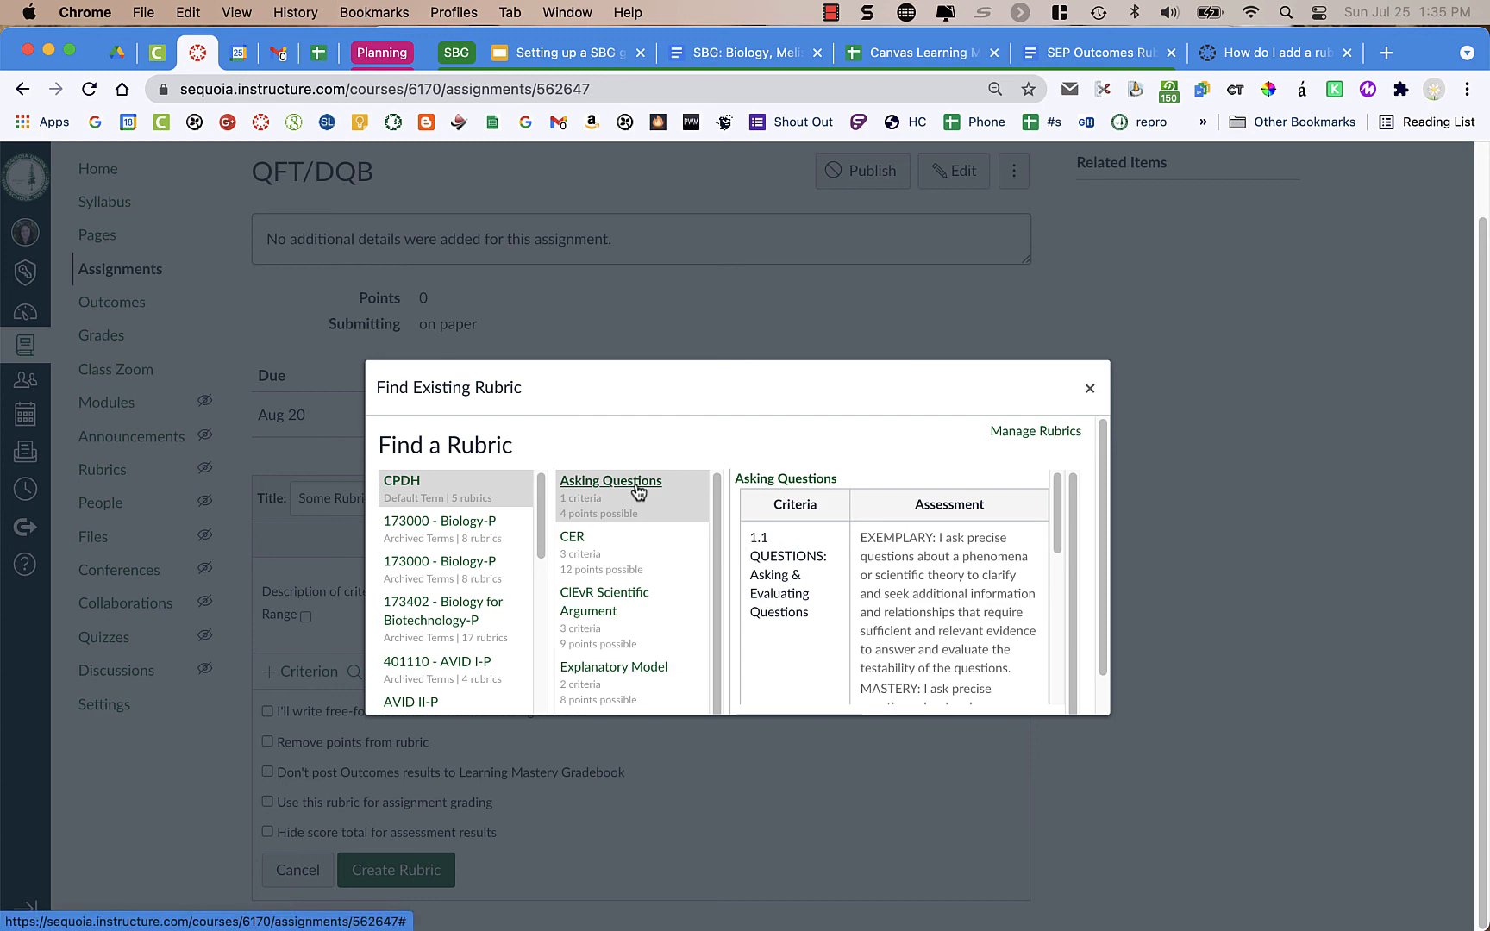
scroll(871, 604, "down", 10)
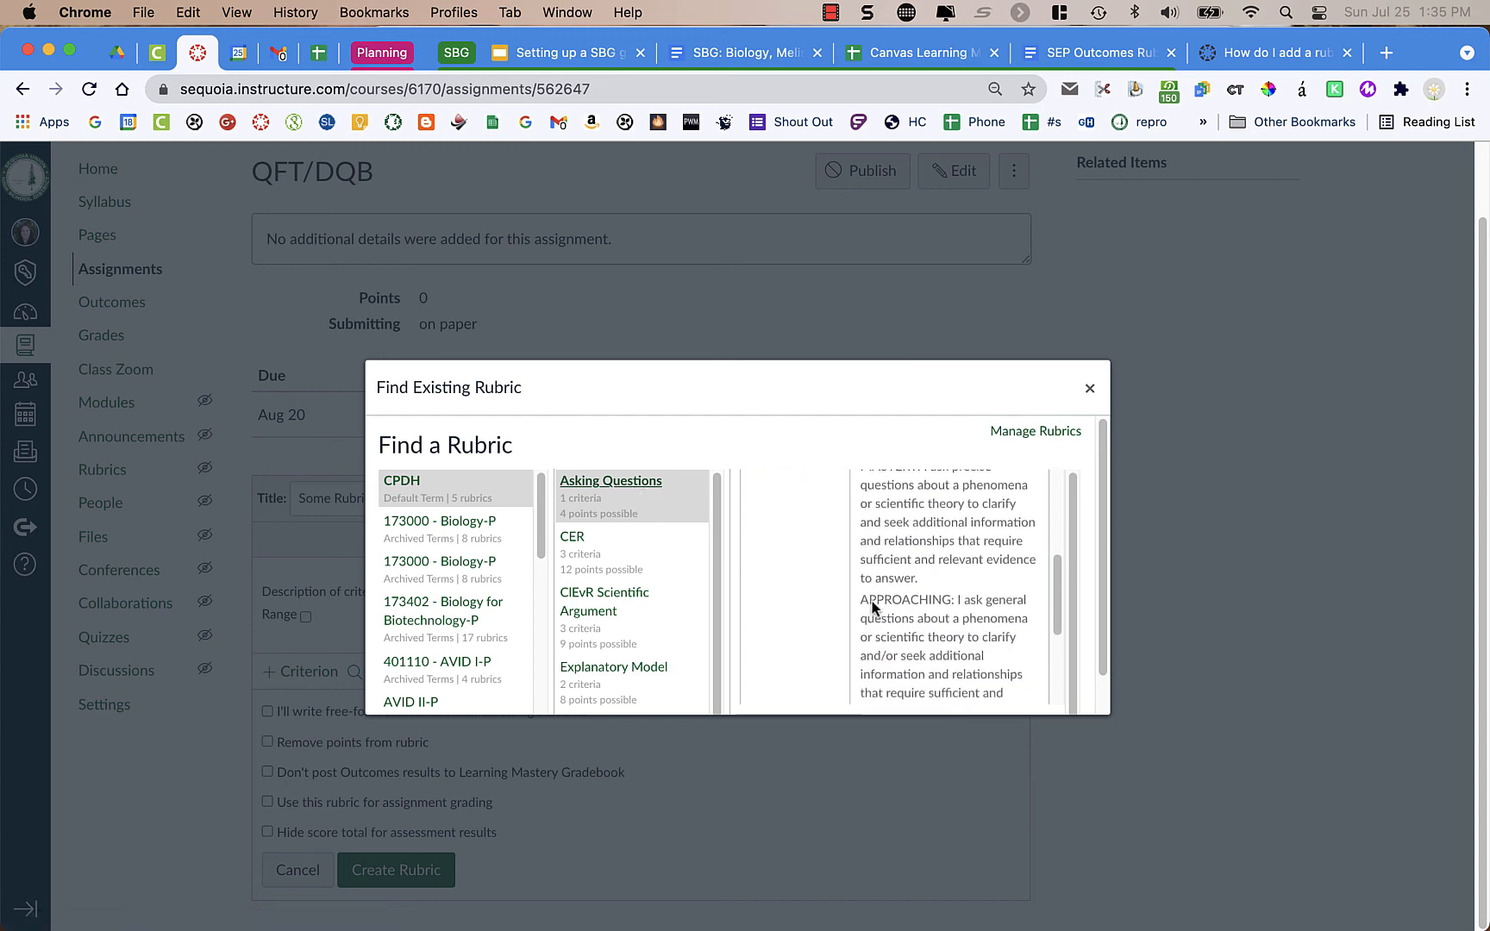
scroll(871, 606, "up", 10)
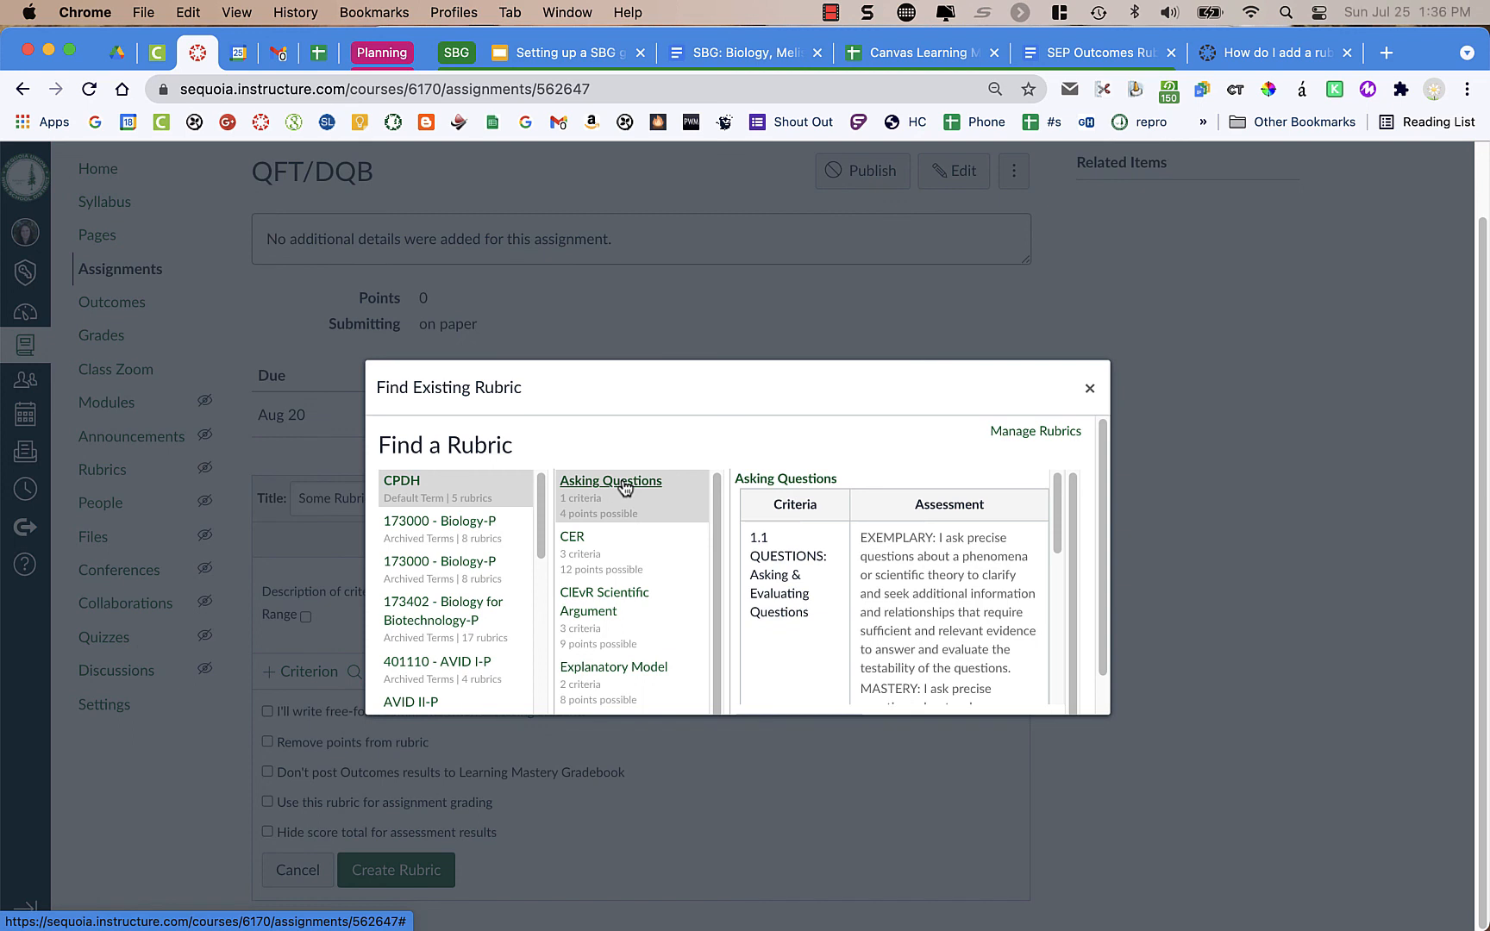
scroll(991, 604, "down", 10)
scroll(1100, 638, "down", 1)
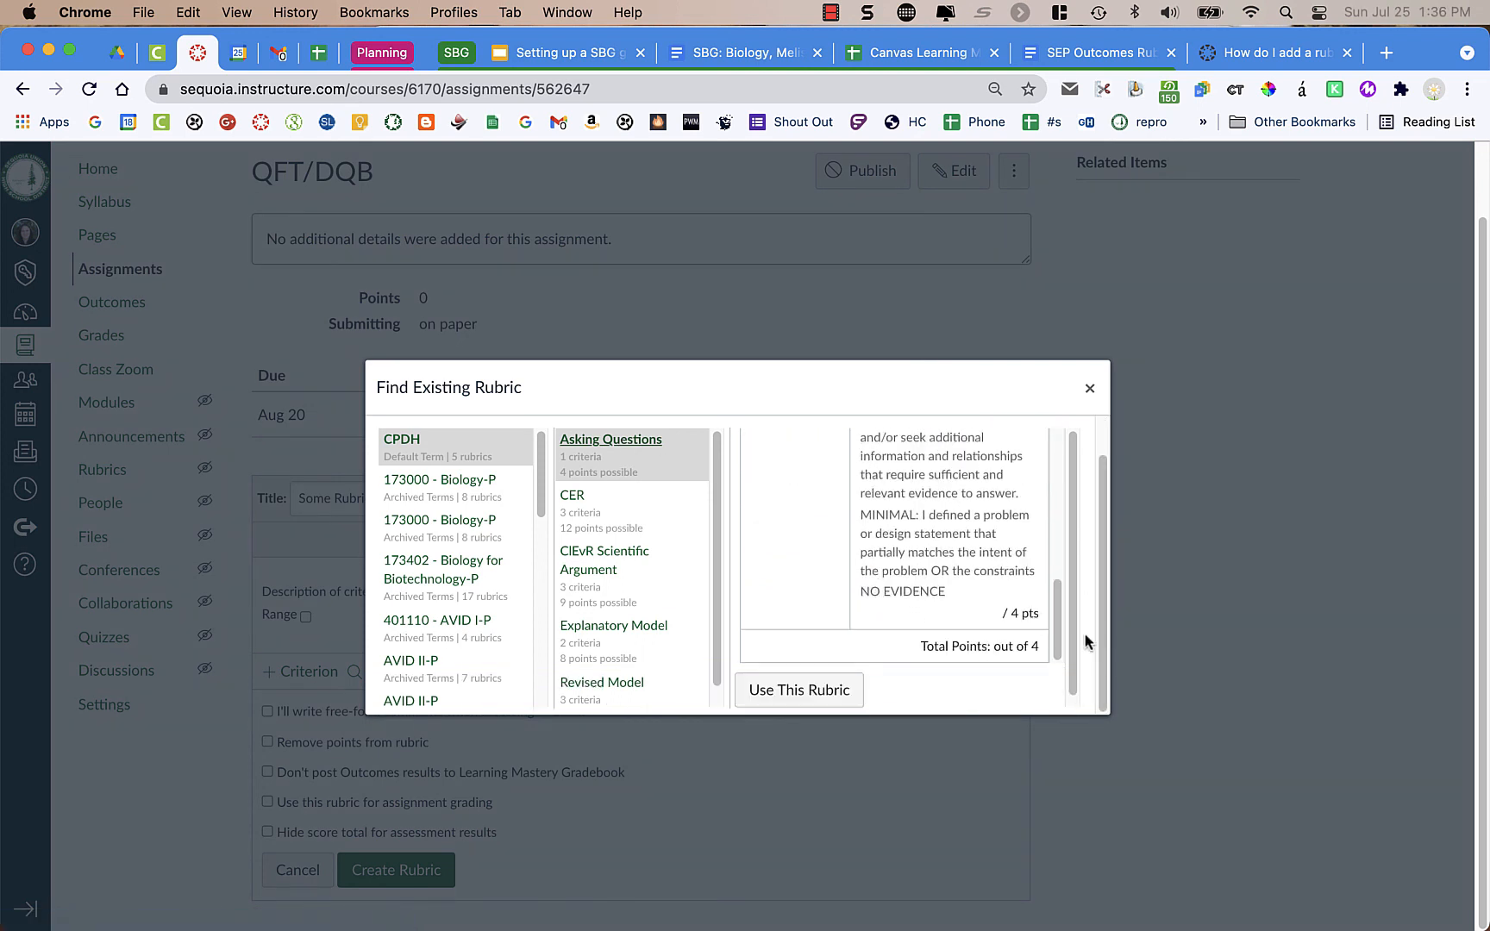
left_click(788, 700)
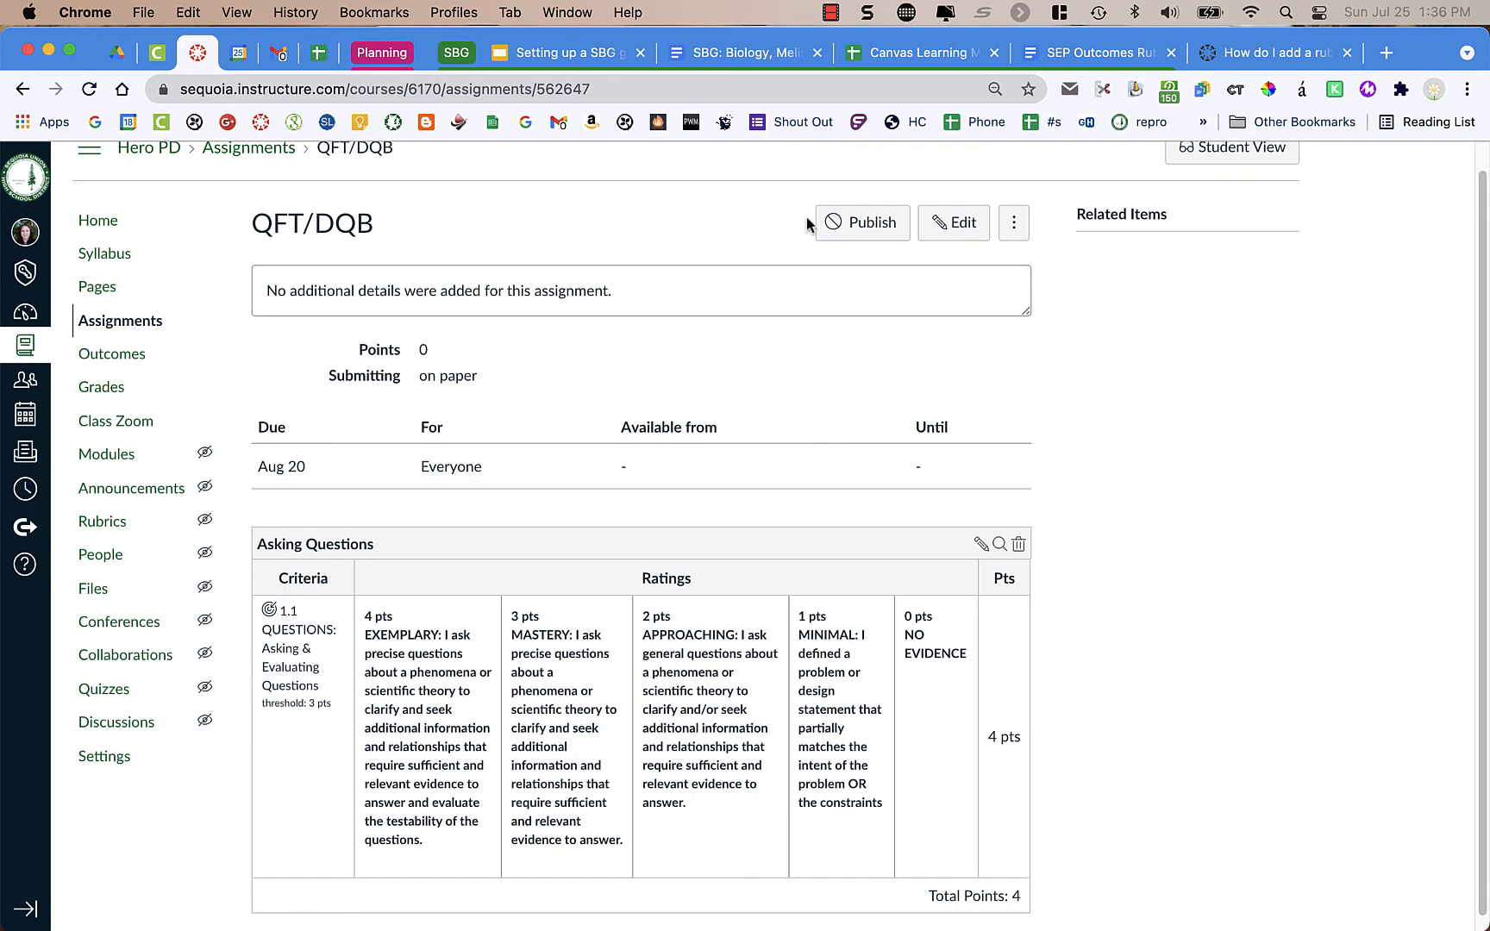
Step: Switch to the student's grades window, reload Learning Mastery and expand the Canvas PD - Hero outcome group
key("ctrl+Left")
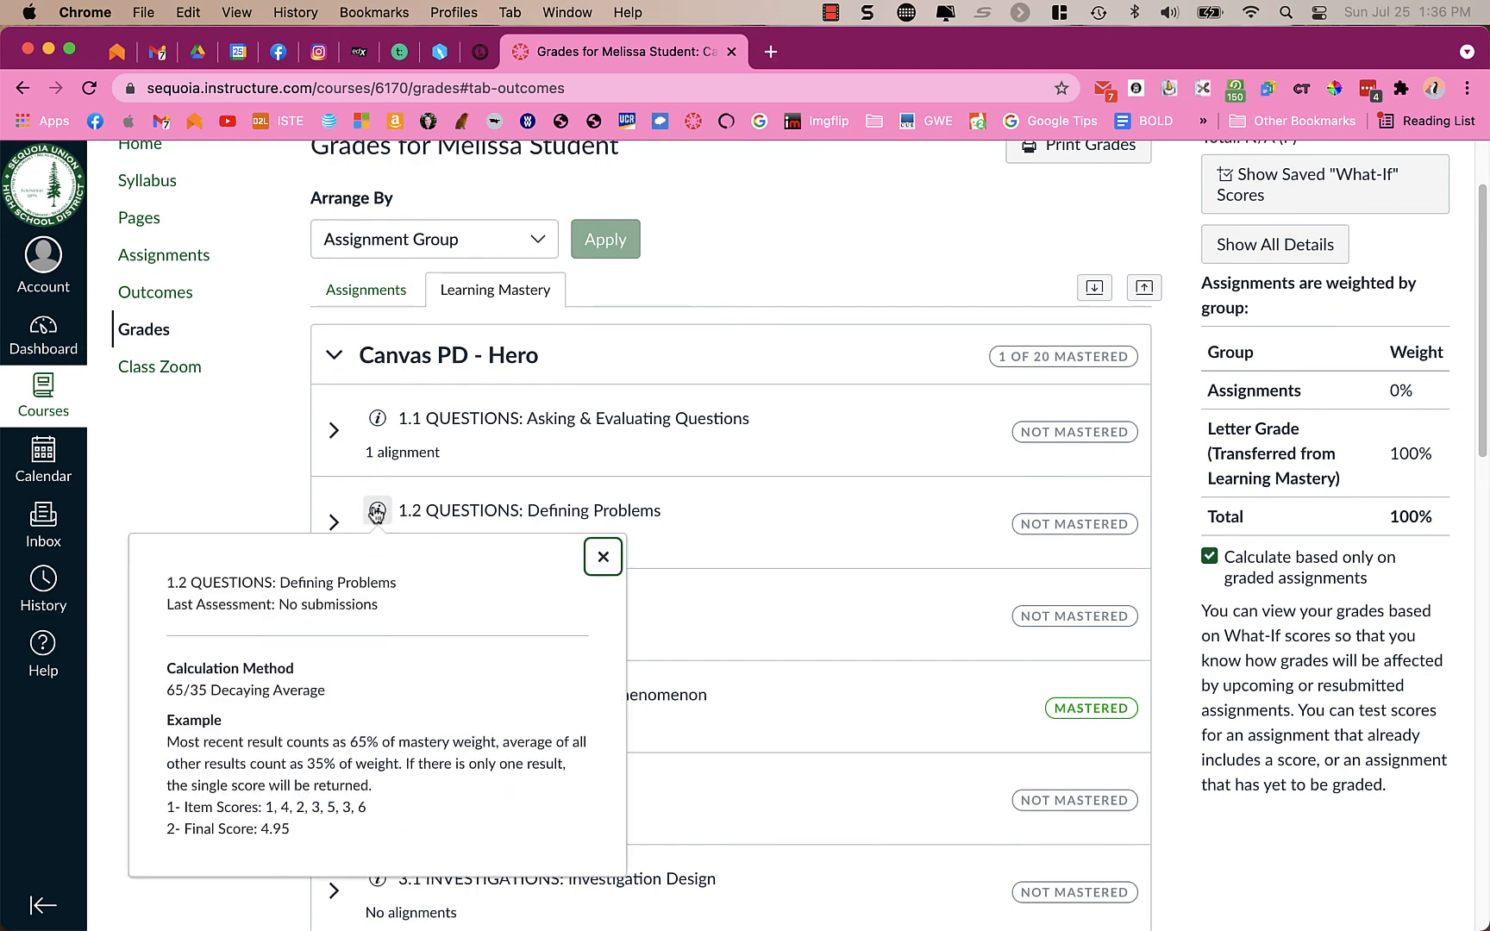
left_click(90, 87)
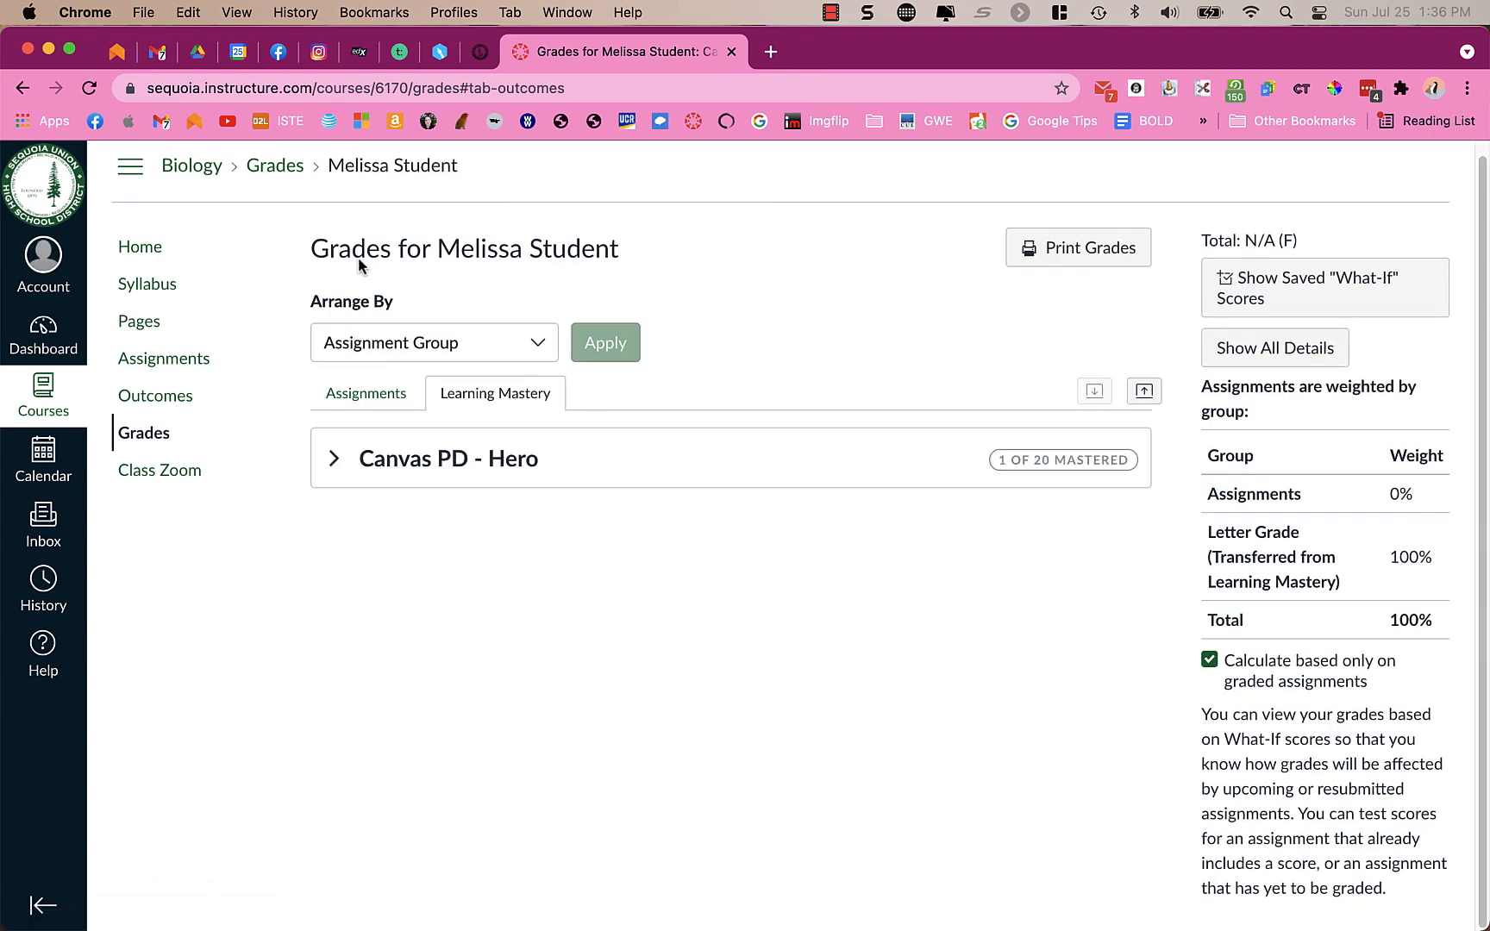
left_click(332, 463)
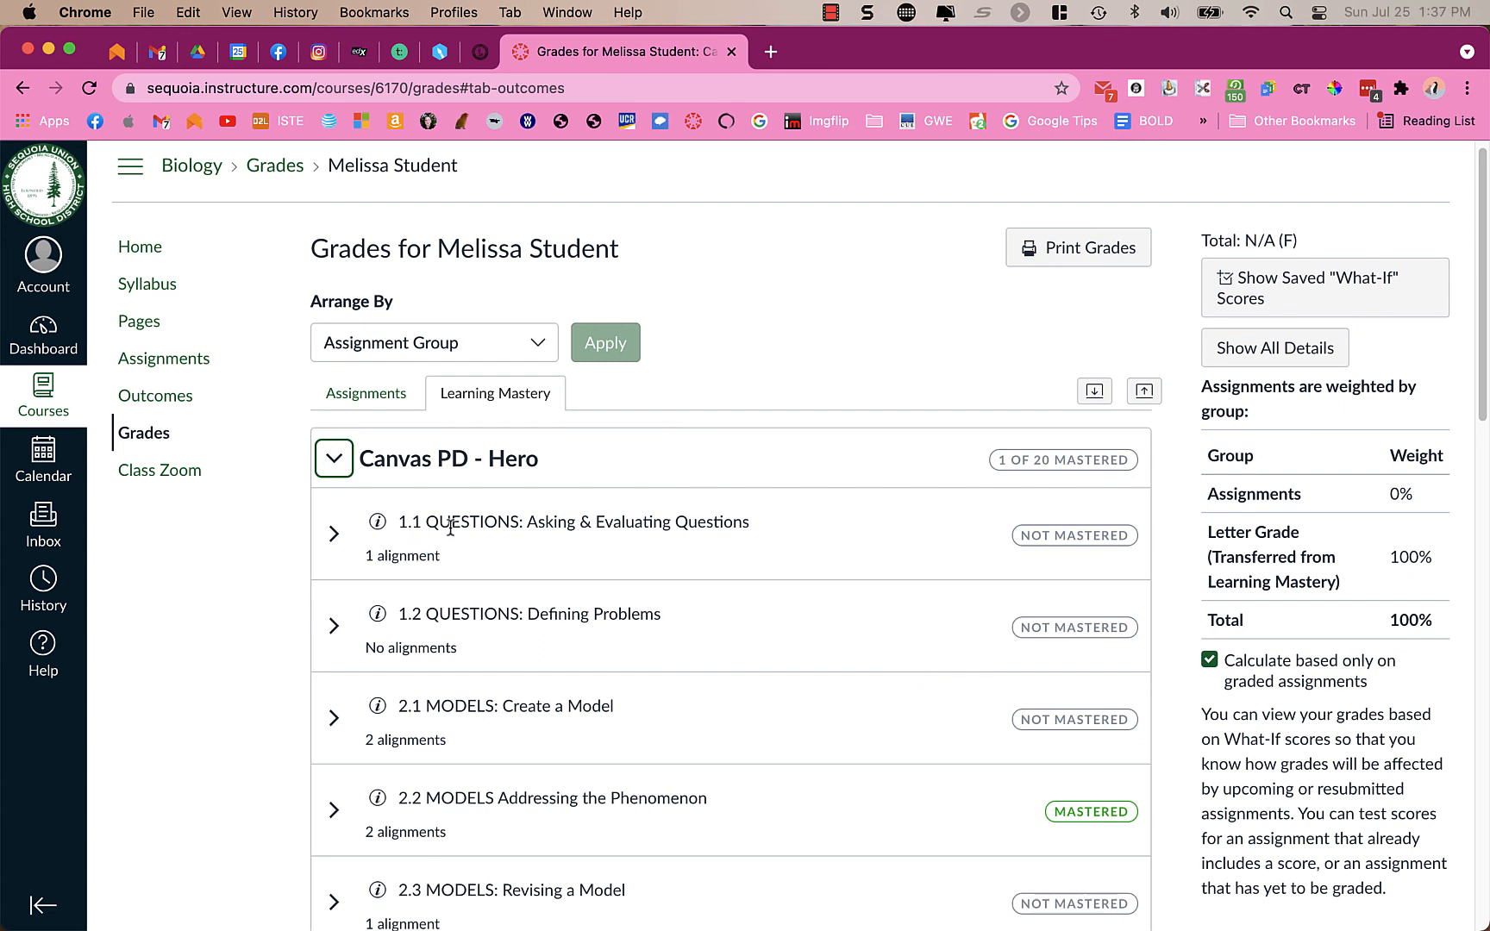
left_click(386, 643)
Step: Examine the student's rubric results for outcomes 2.1 and 2.2 under MODELS, and return to the QFT/DQB assignment
left_click(333, 718)
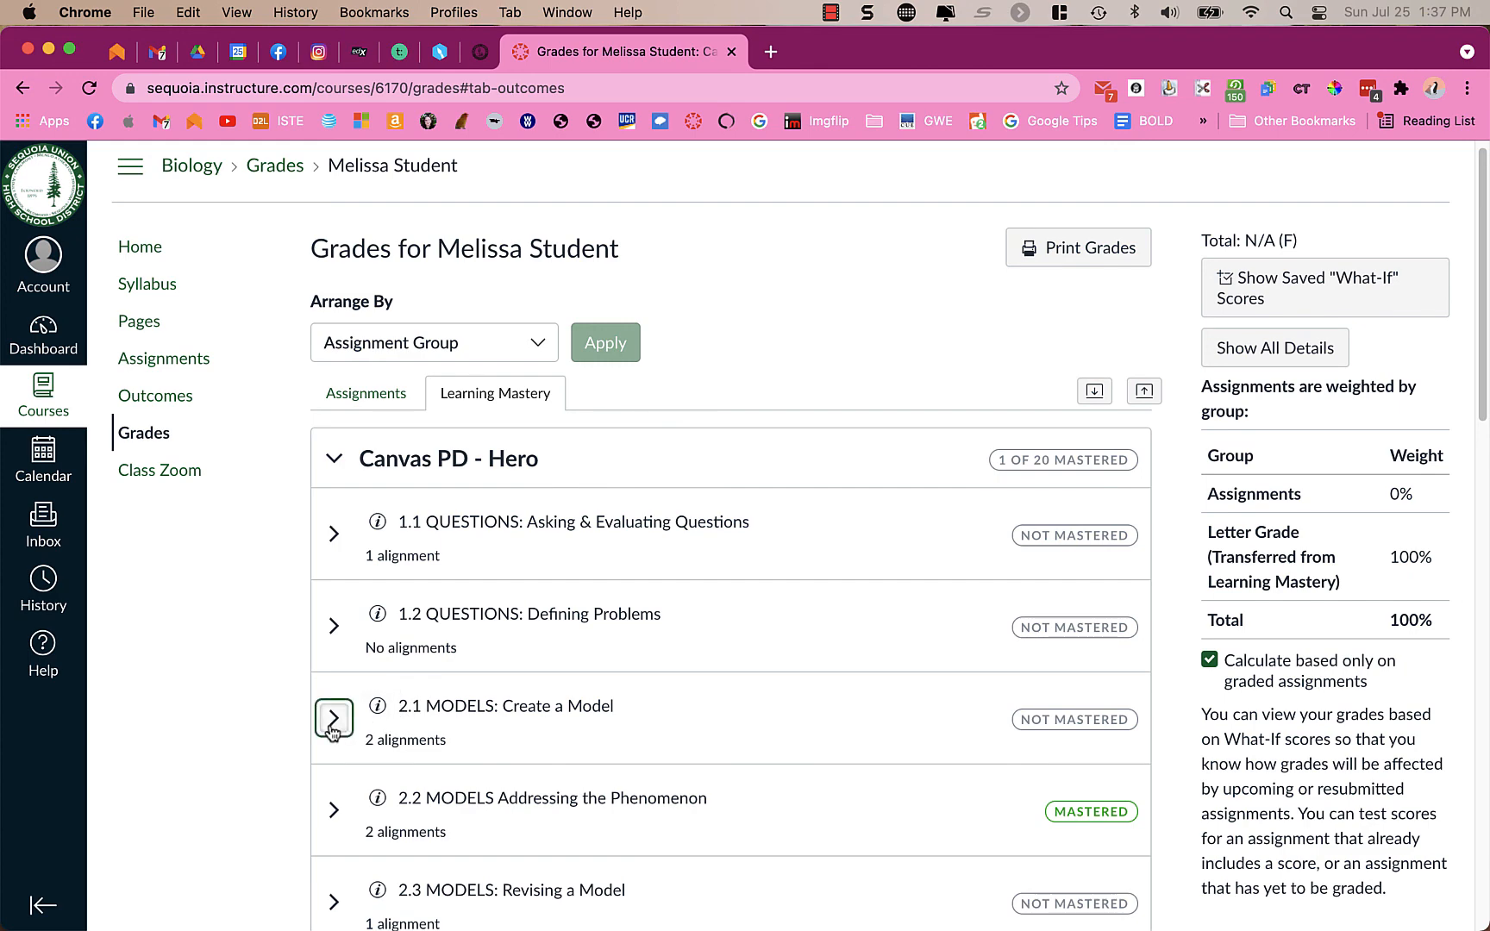
scroll(332, 731, "down", 5)
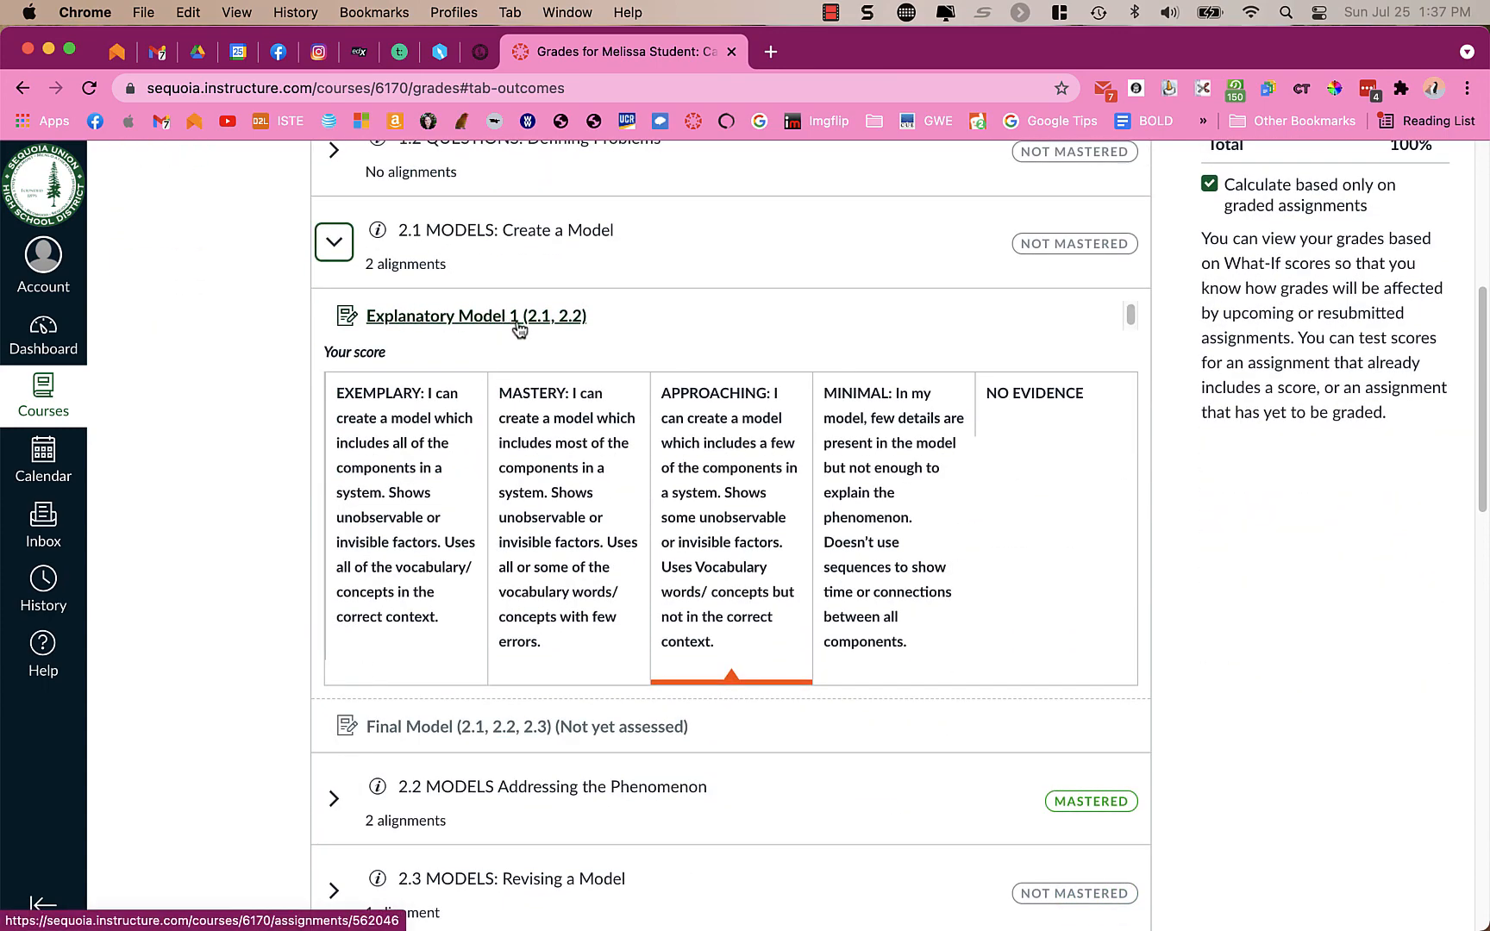
scroll(459, 515, "down", 2)
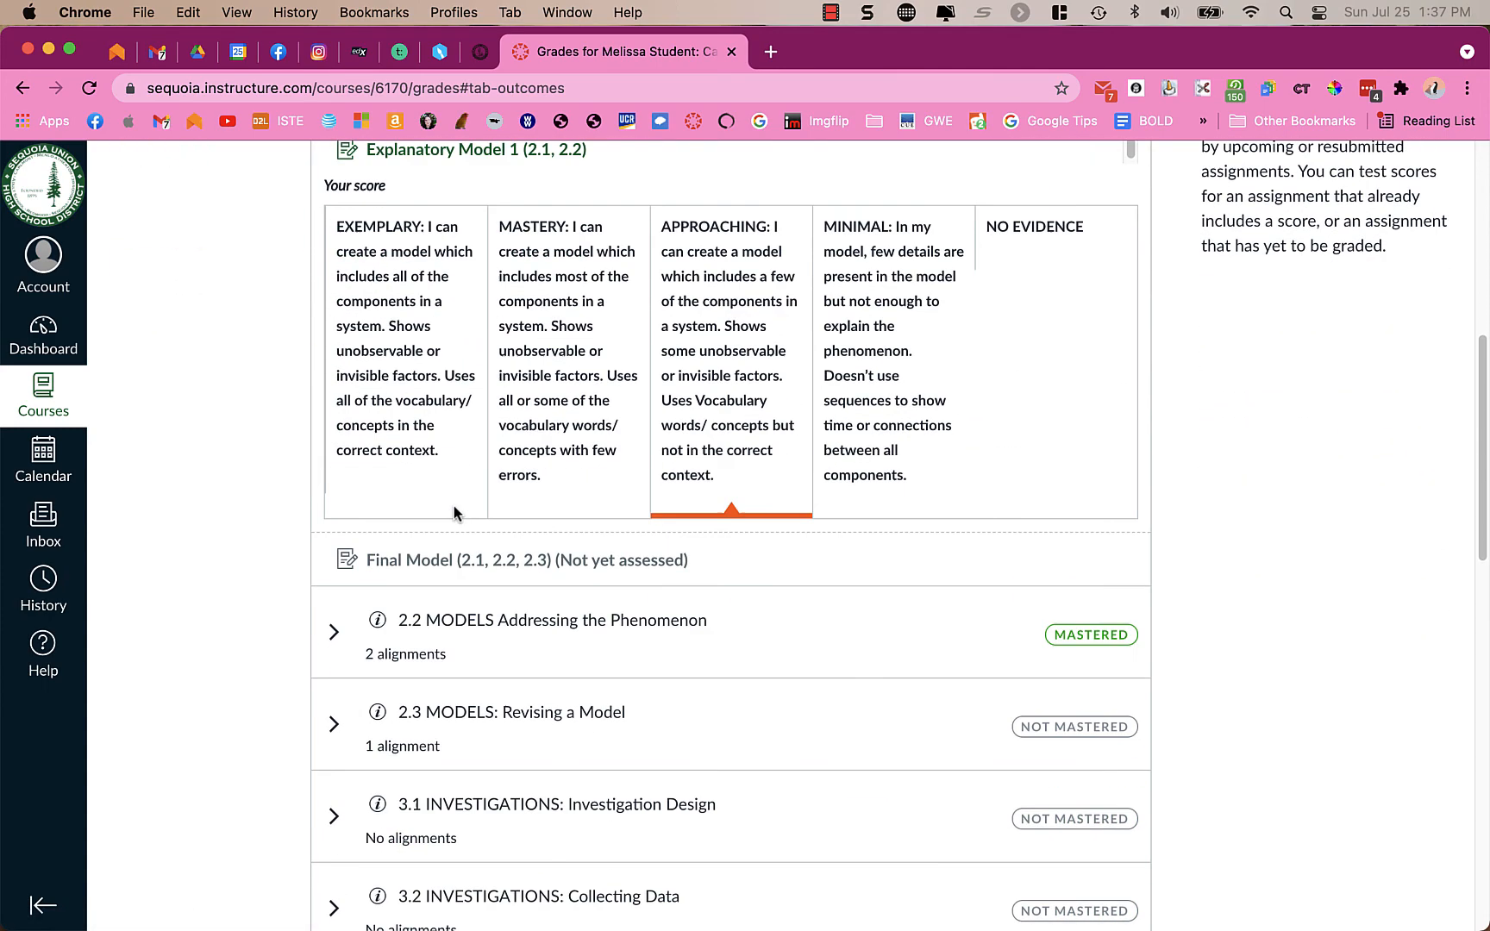
left_click(334, 632)
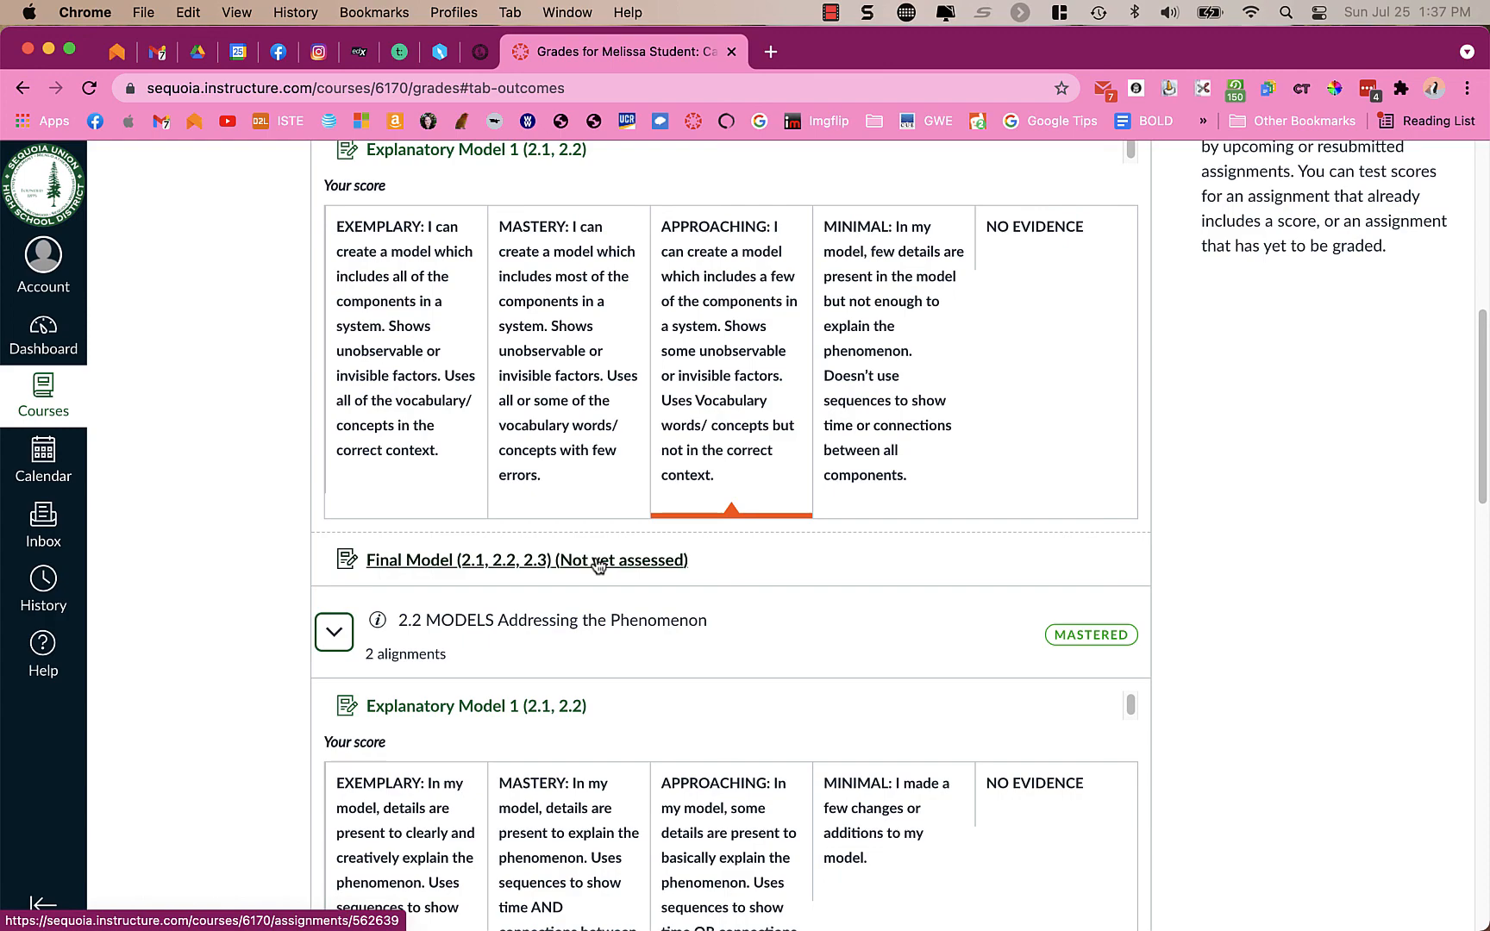
key("ctrl+Right")
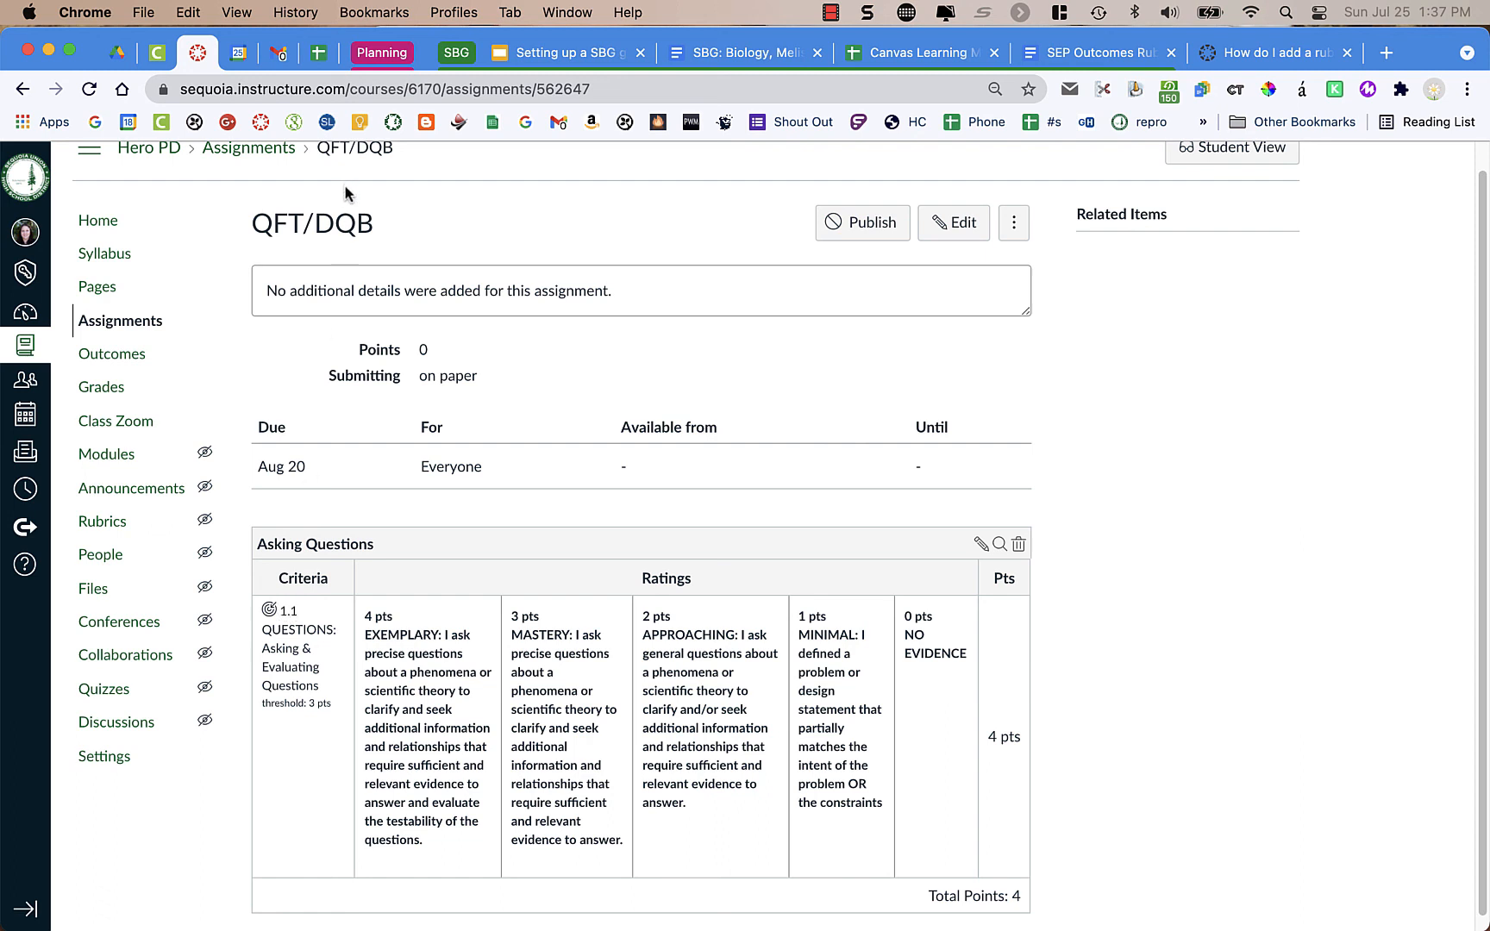
Step: Rename the QFT/DQB assignment to "QFT/DQB (1.1)" and save it
left_click(953, 222)
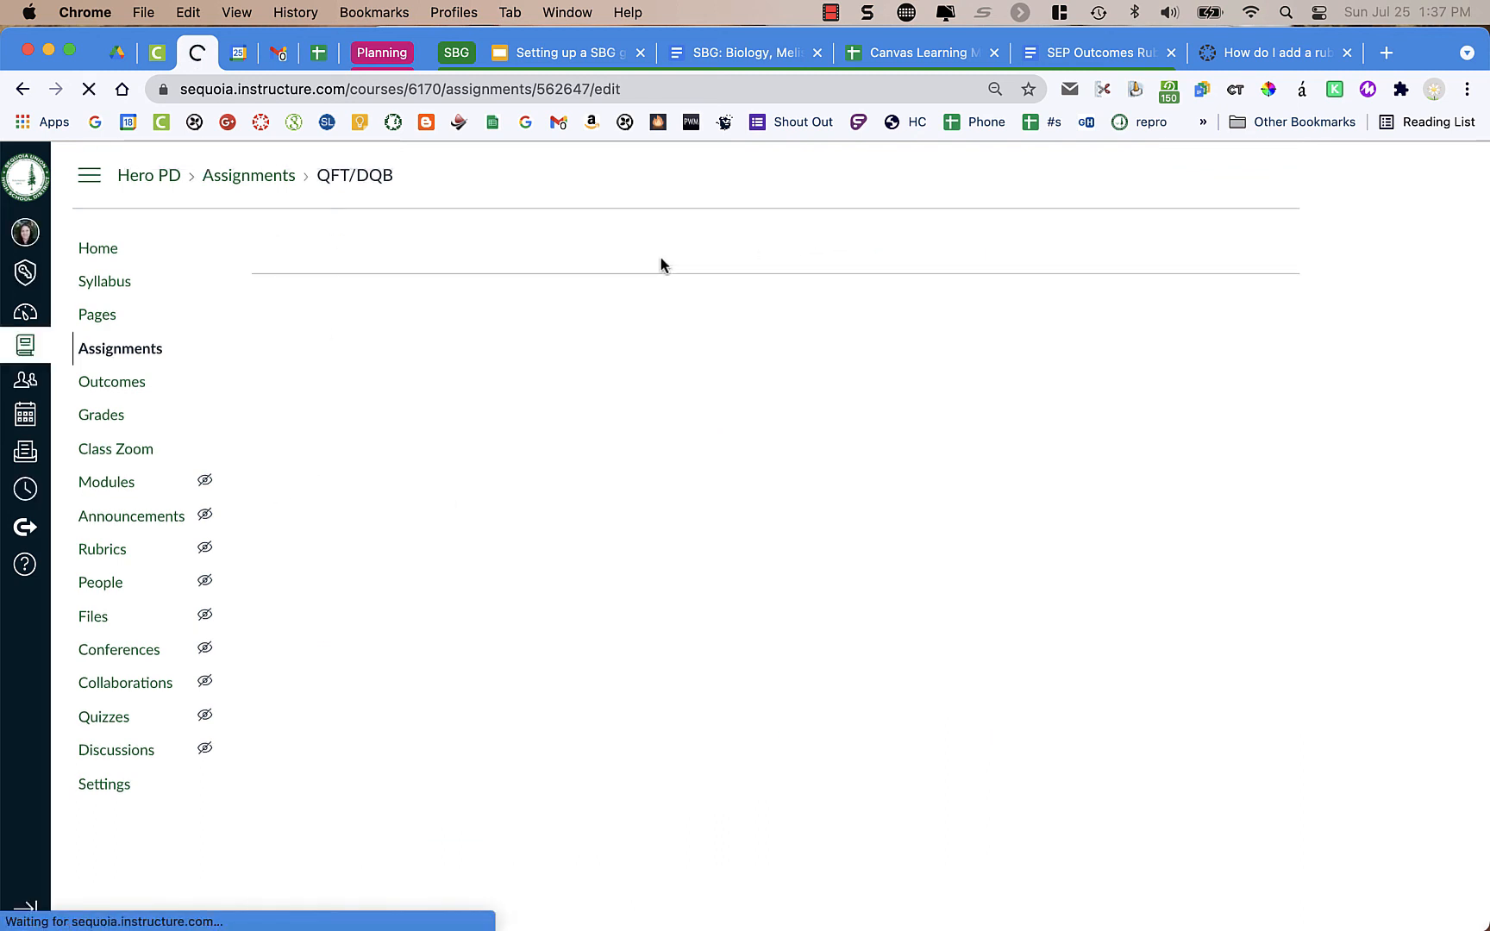
left_click(485, 312)
type("(")
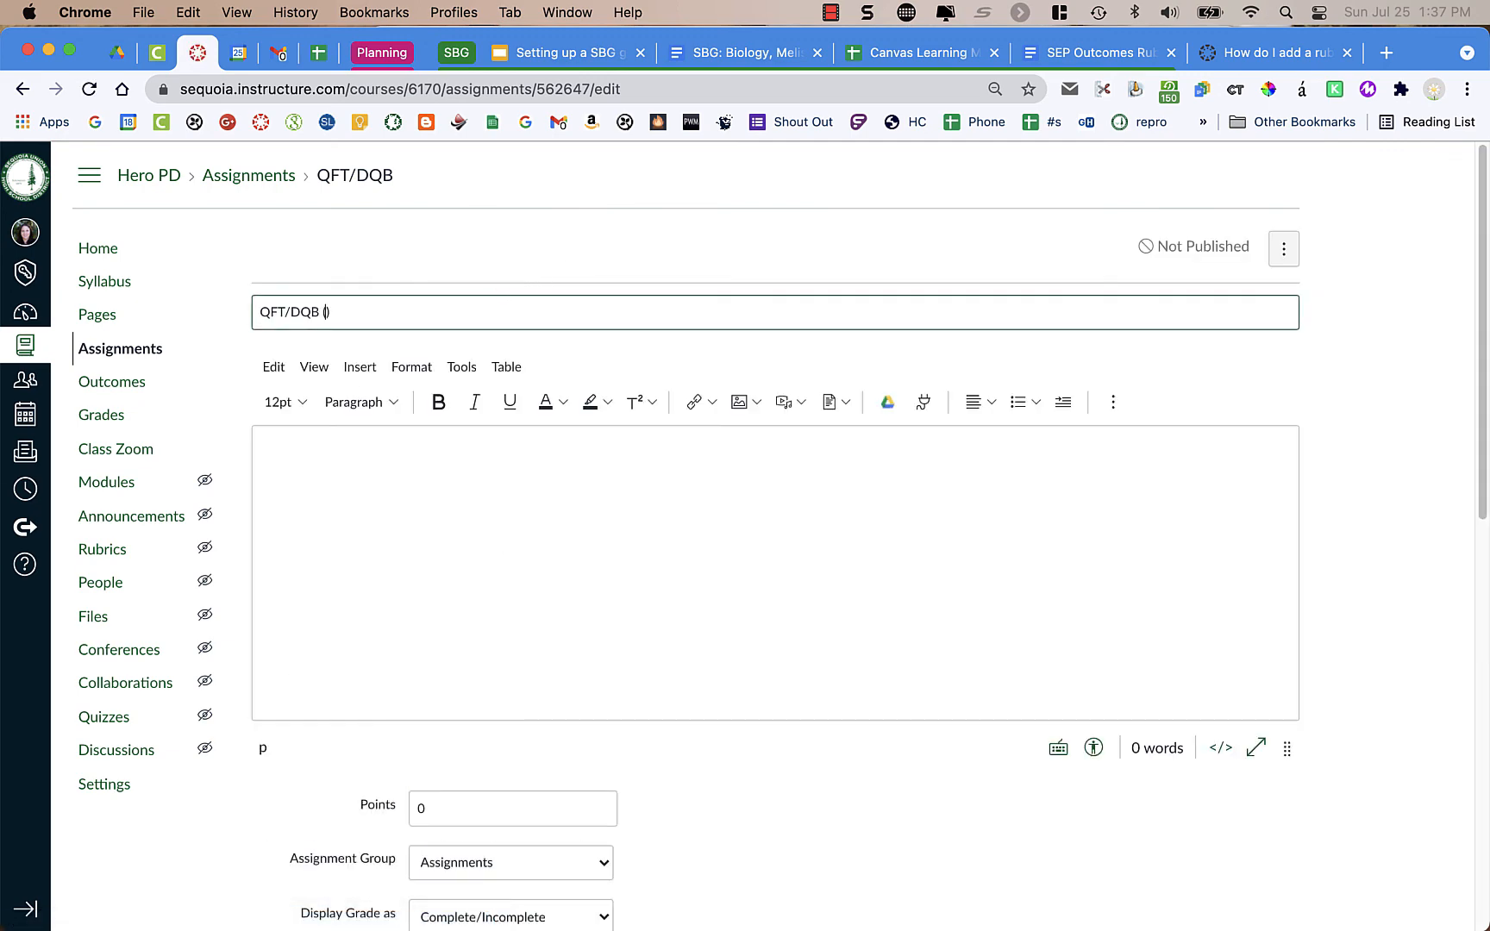
type("1.1)")
scroll(698, 479, "down", 10)
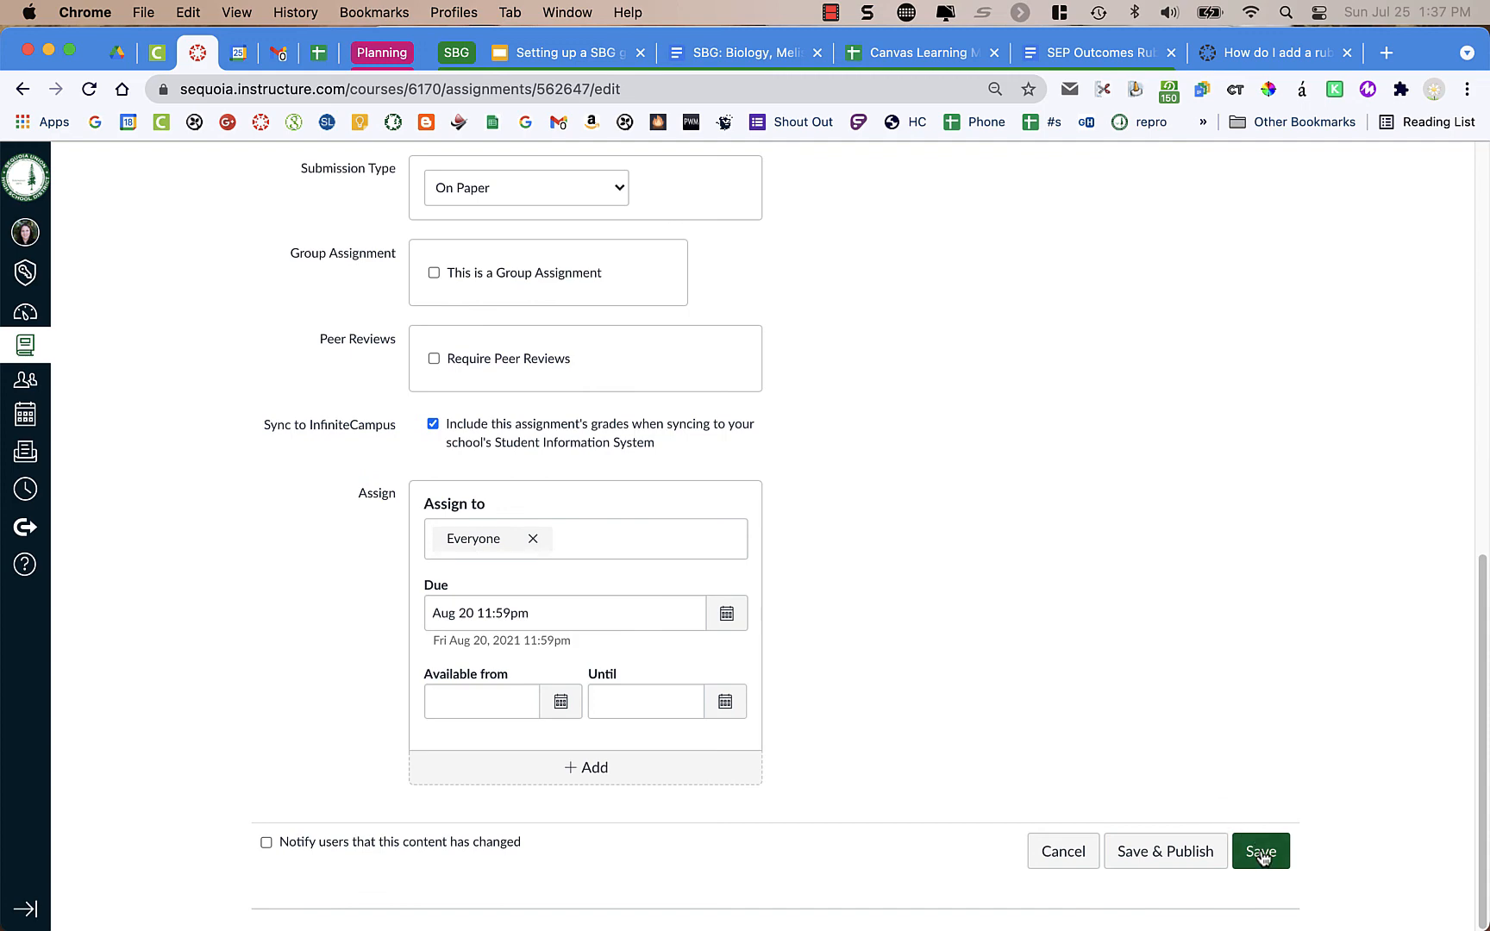
left_click(1262, 851)
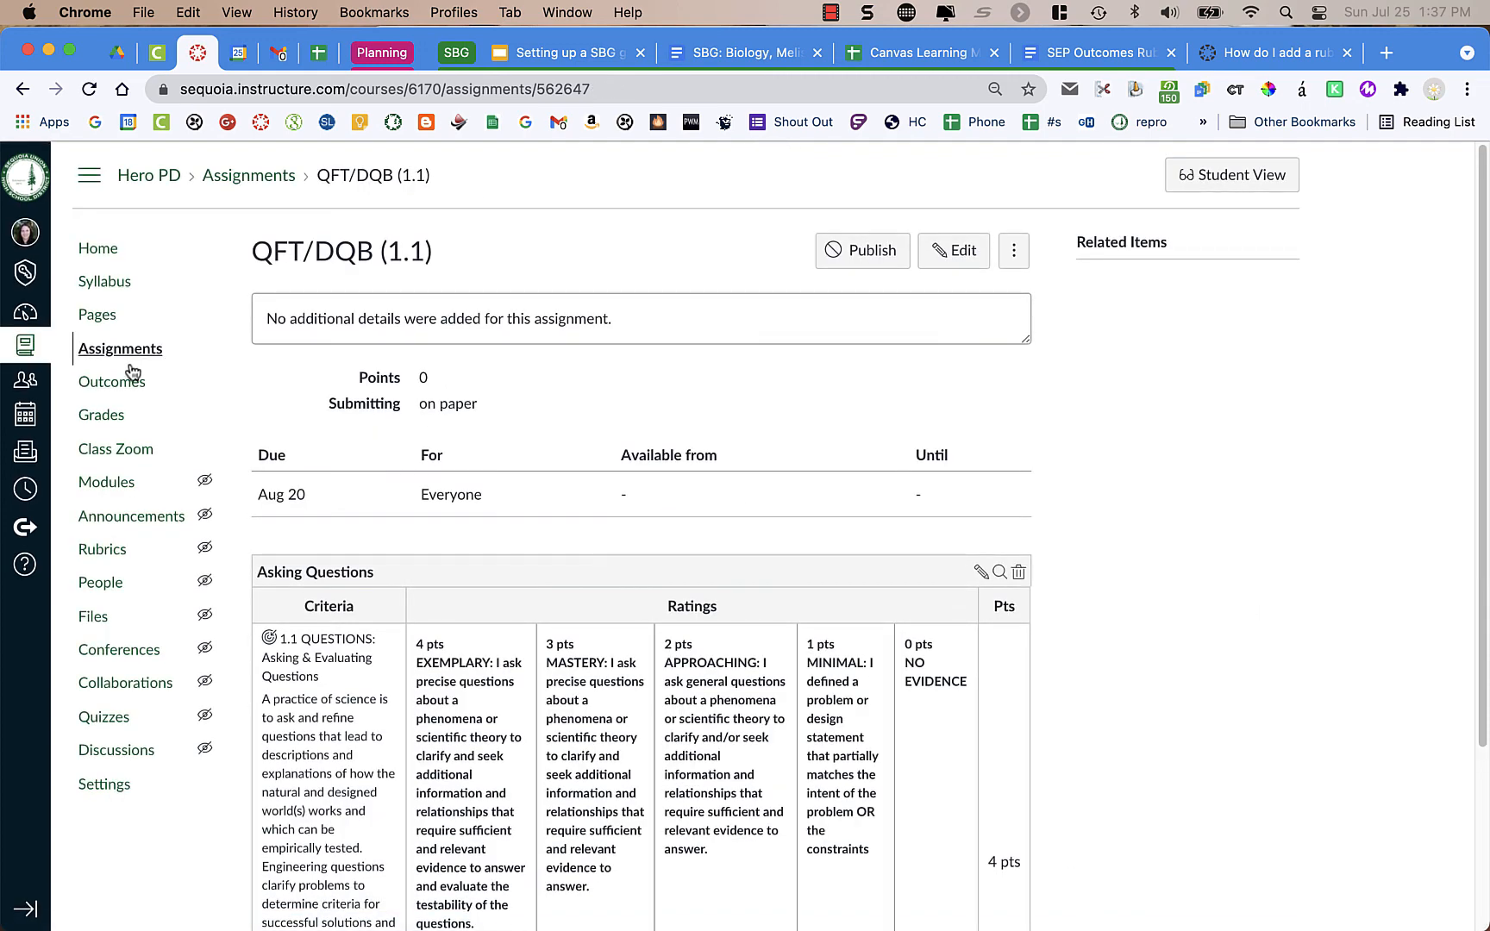
Step: Reopen QFT/DQB (1.1) from the assignment list and review its settings and attached Asking Questions rubric, re-saving the assignment
left_click(125, 355)
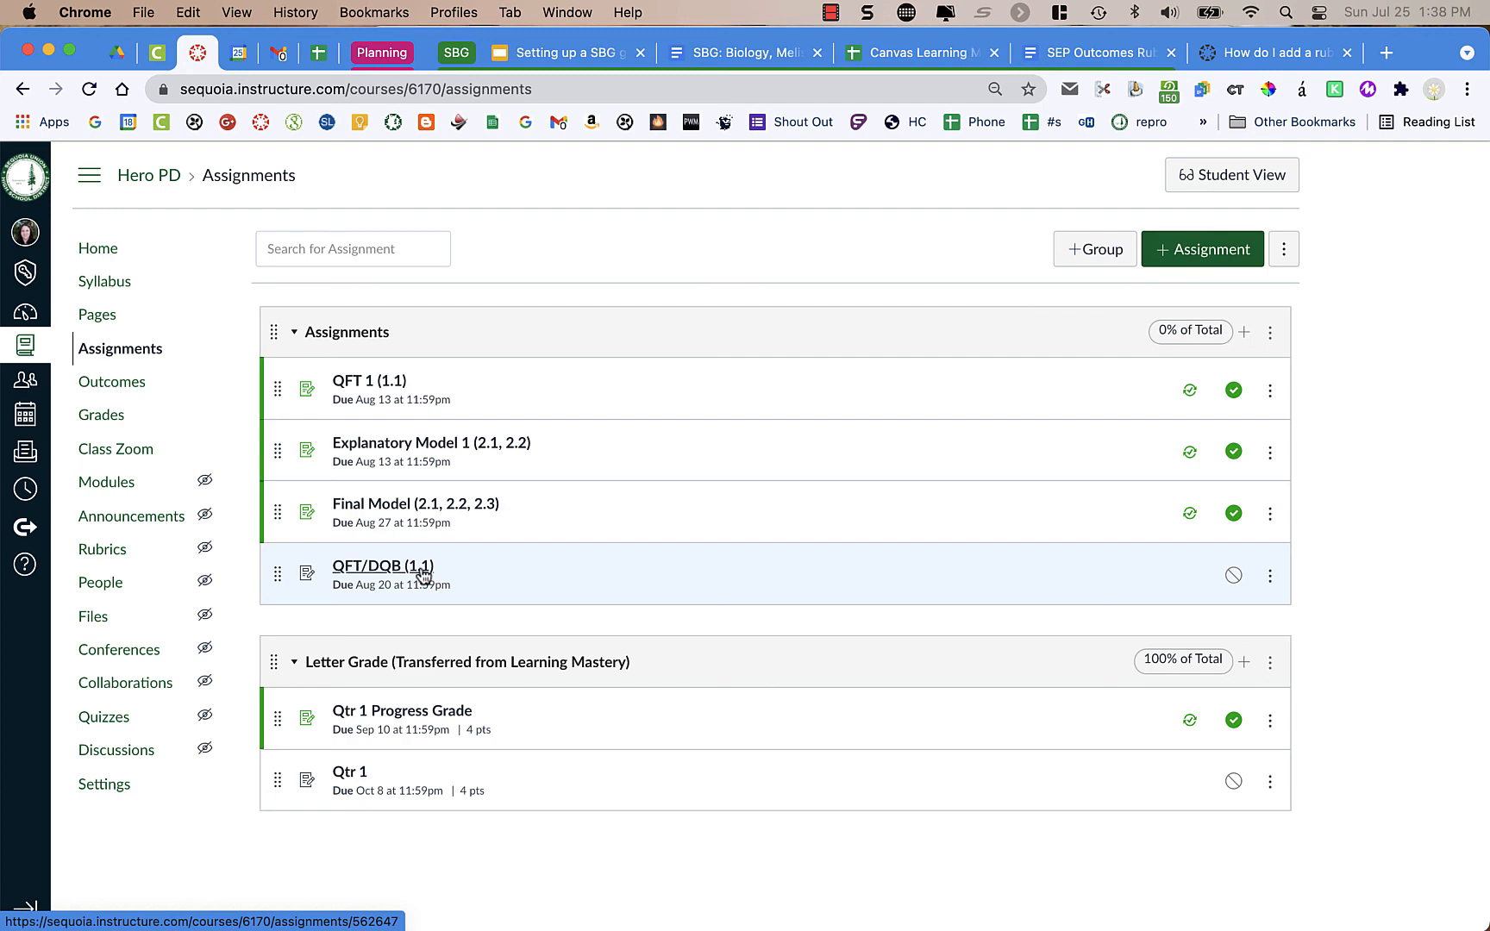
left_click(406, 569)
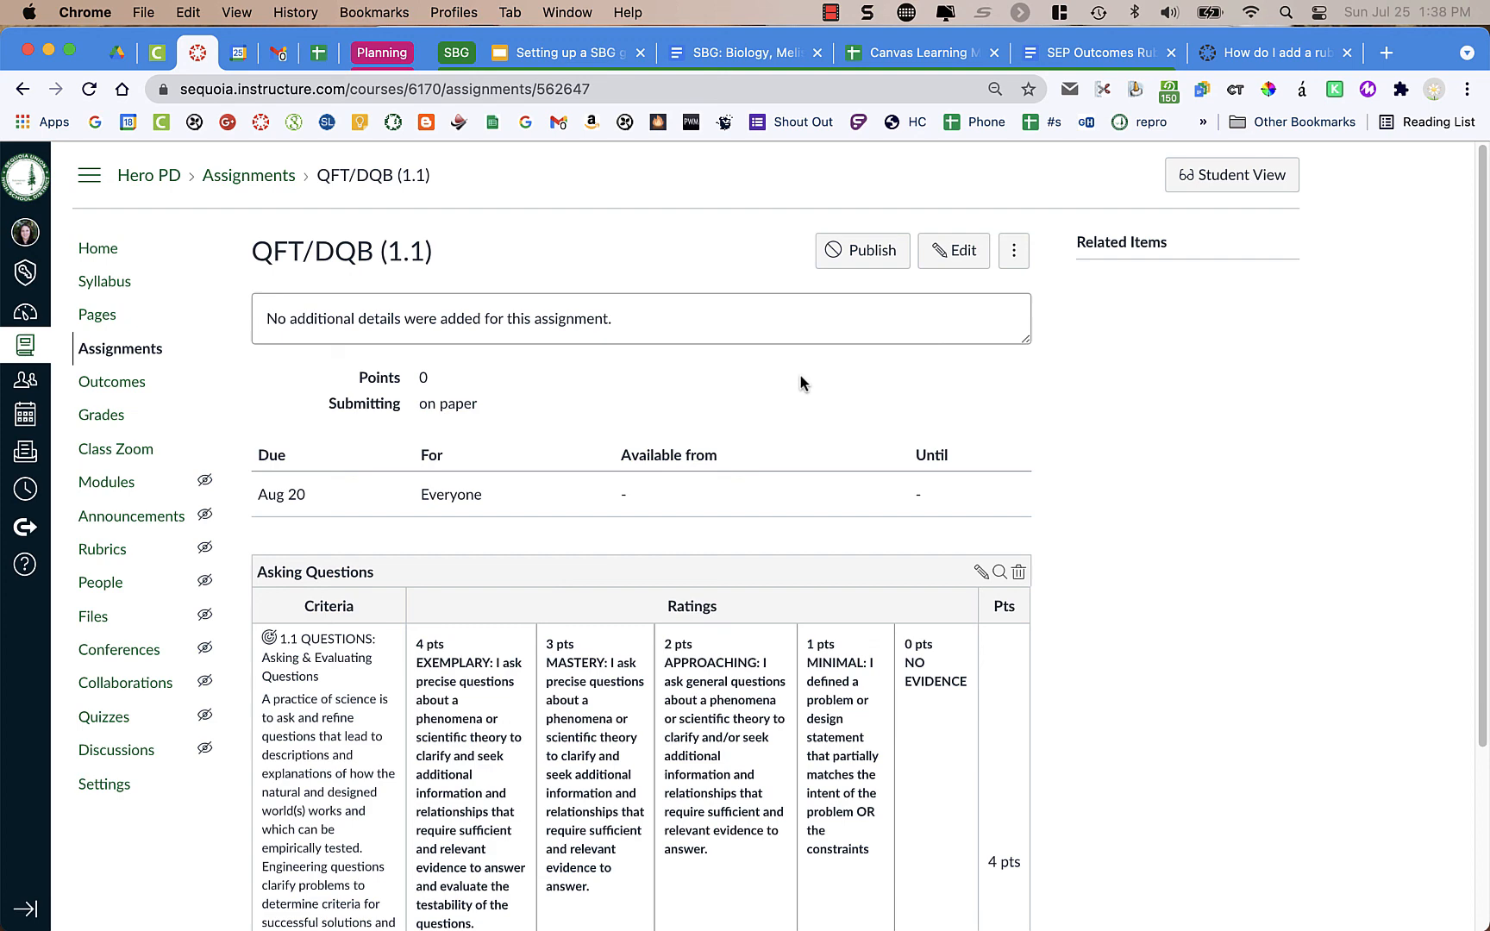
scroll(594, 639, "down", 1)
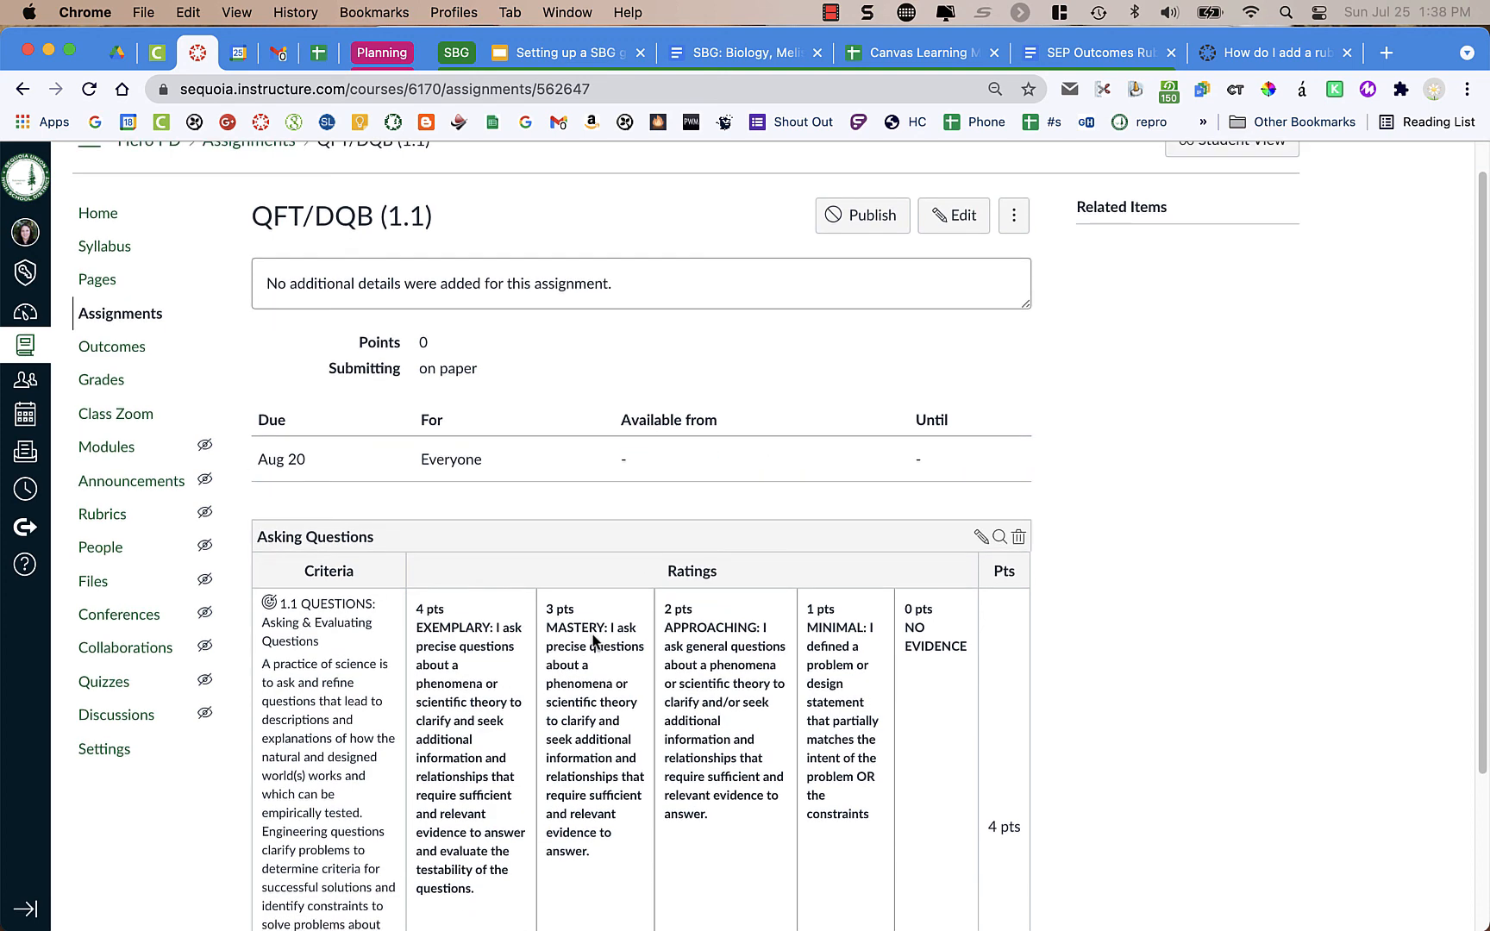
left_click(955, 215)
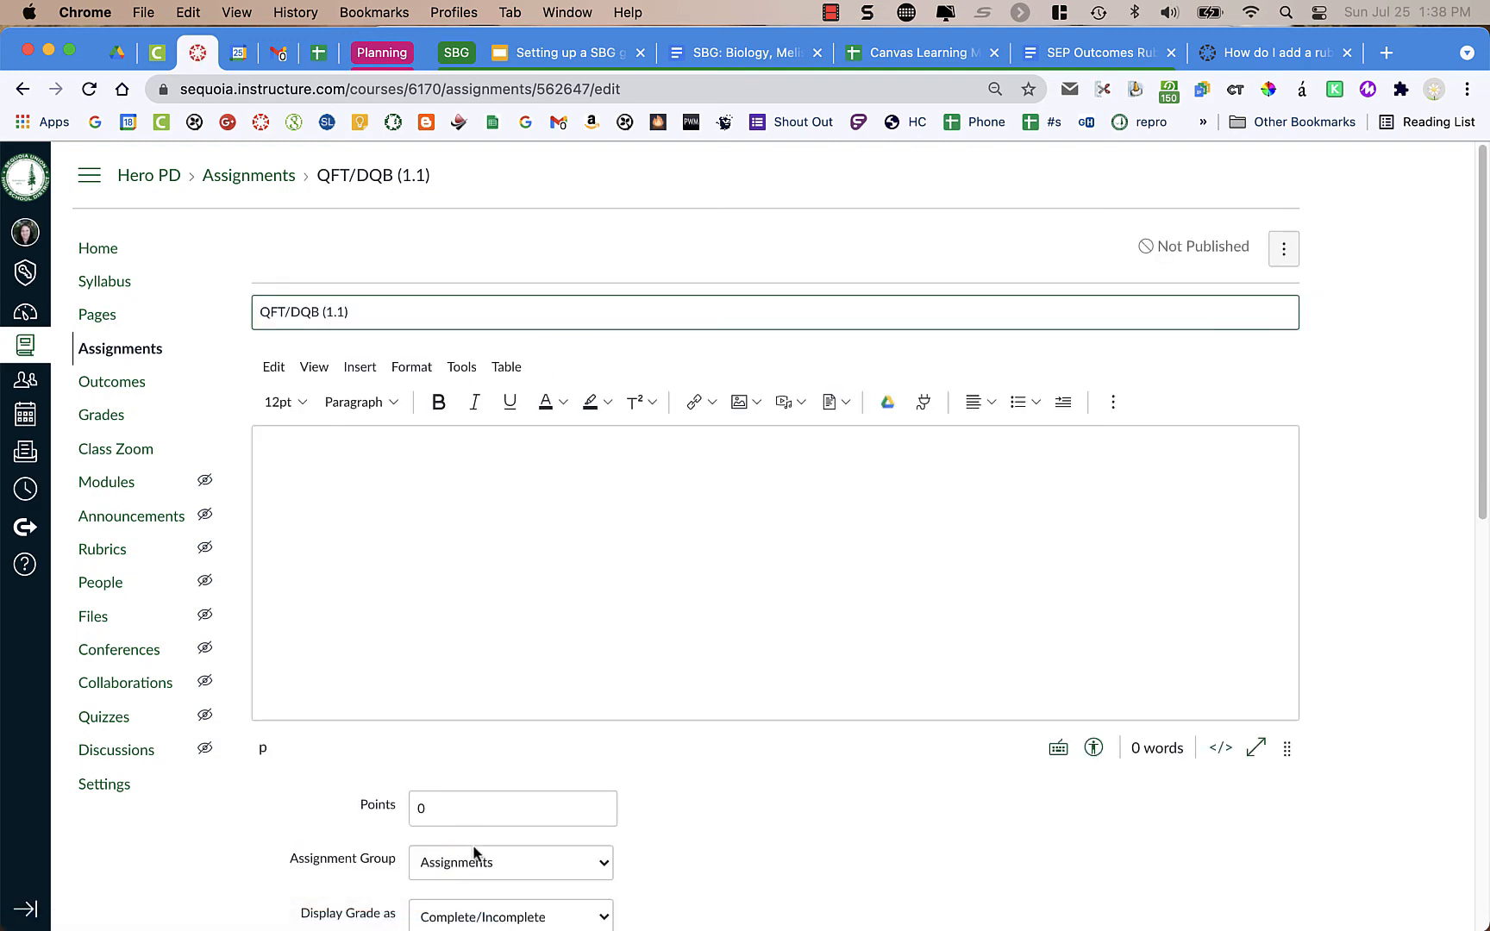
scroll(473, 853, "down", 3)
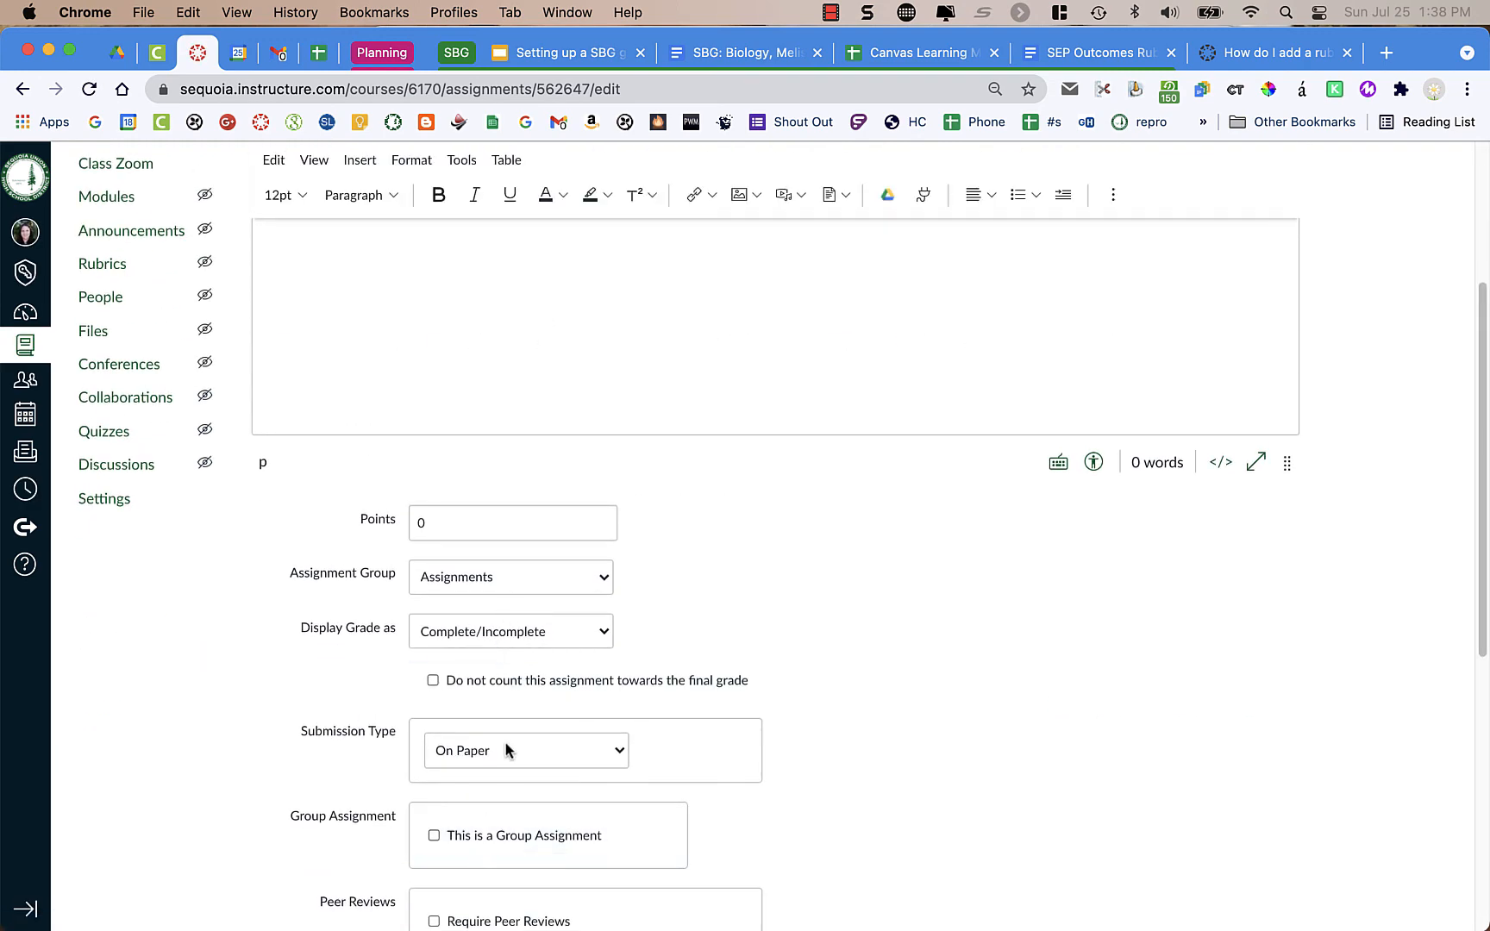
scroll(1086, 750, "down", 6)
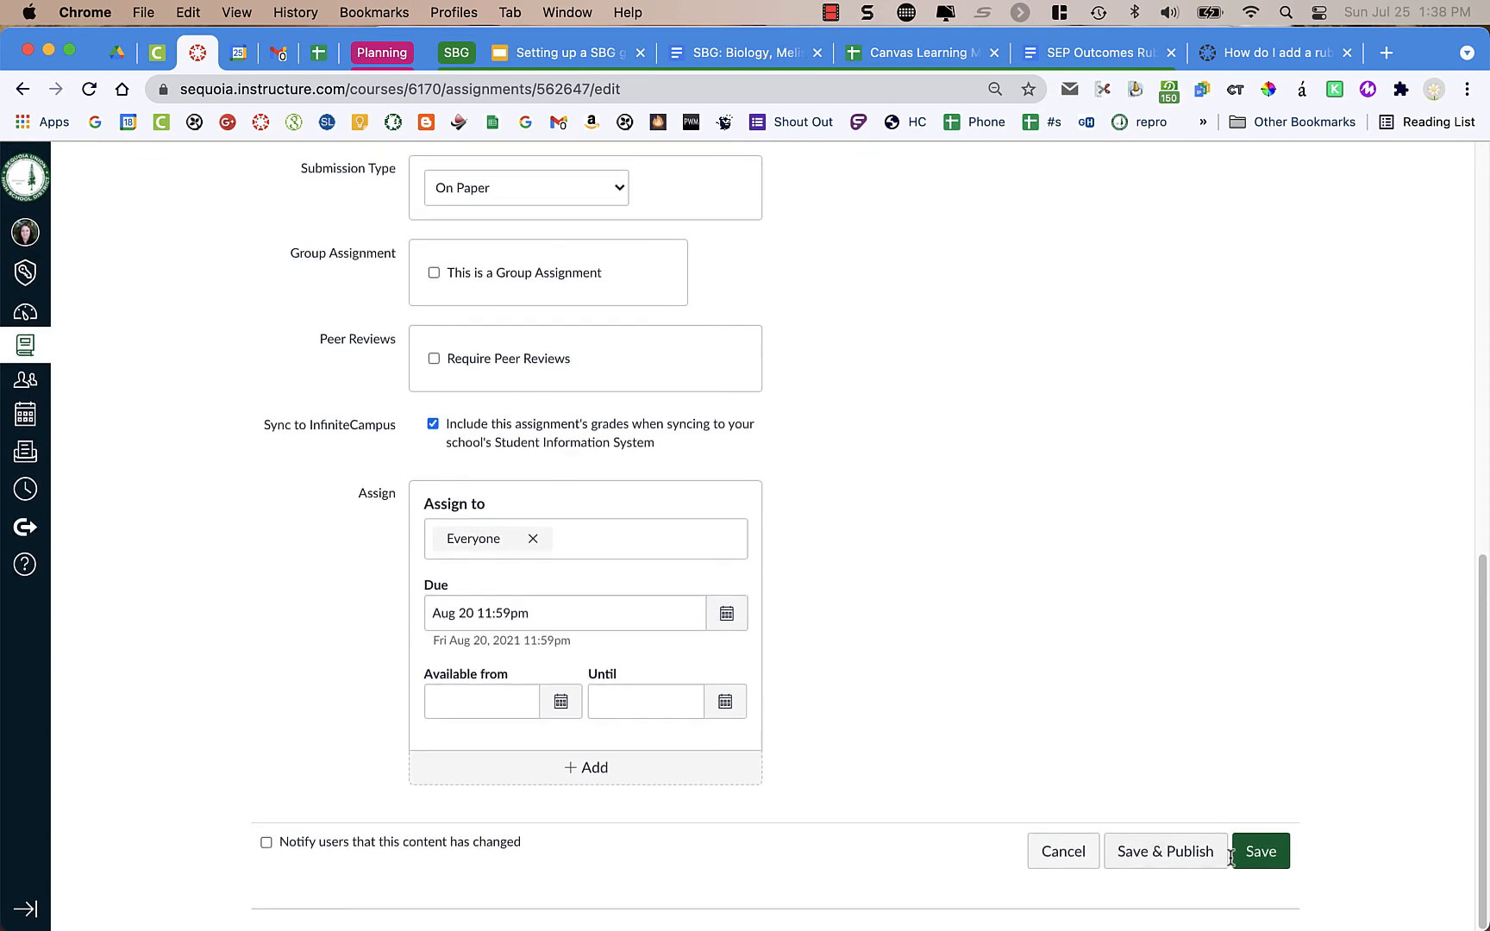
left_click(1258, 853)
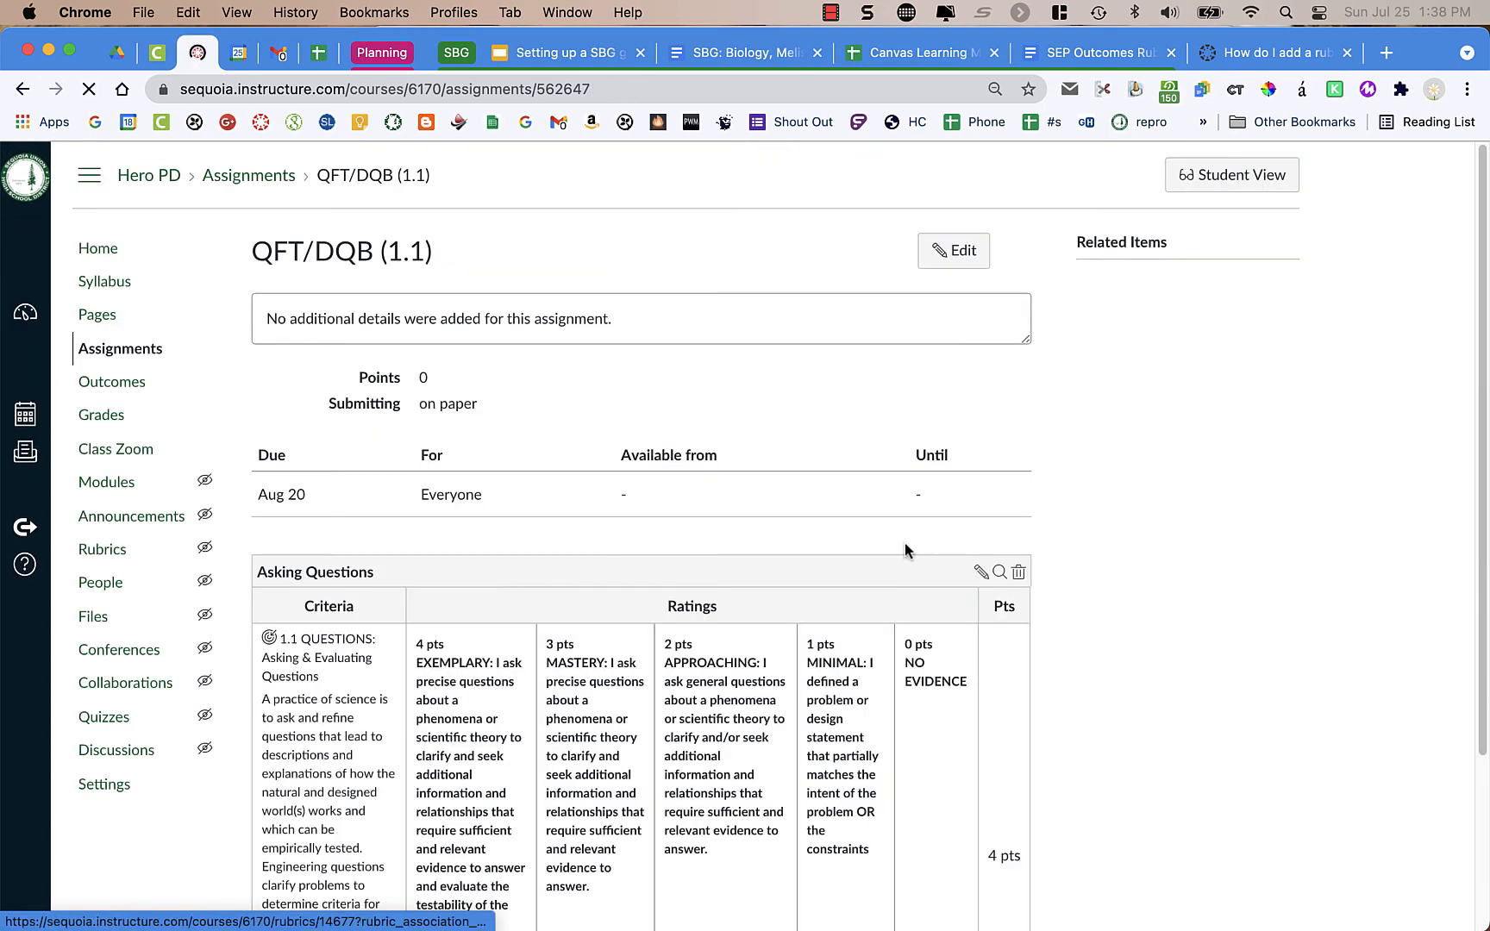
scroll(714, 485, "down", 3)
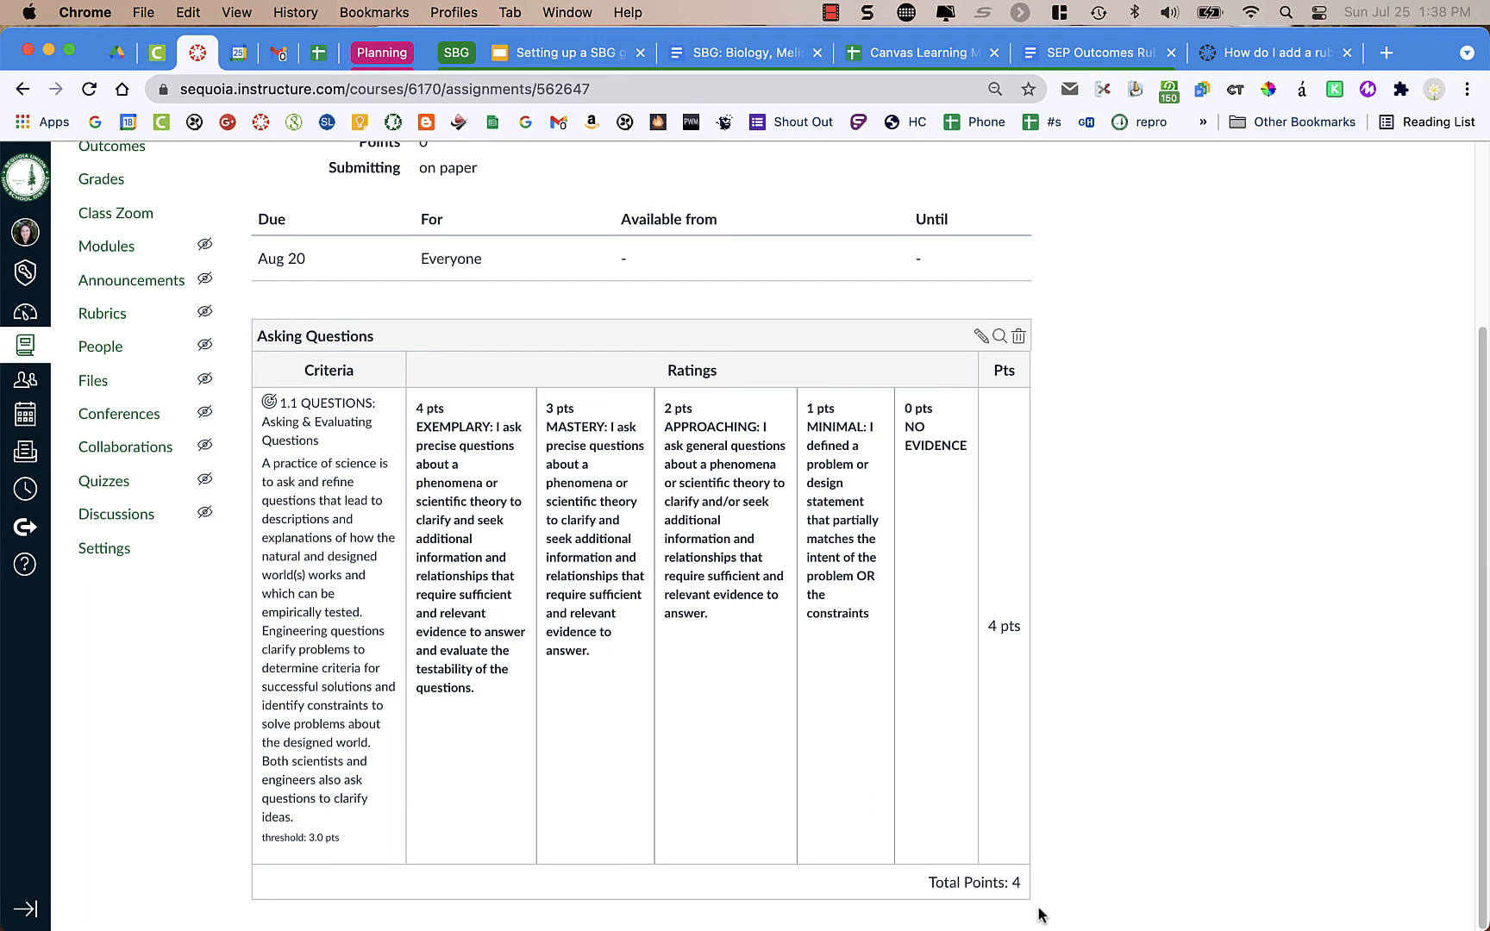
scroll(1038, 914, "up", 5)
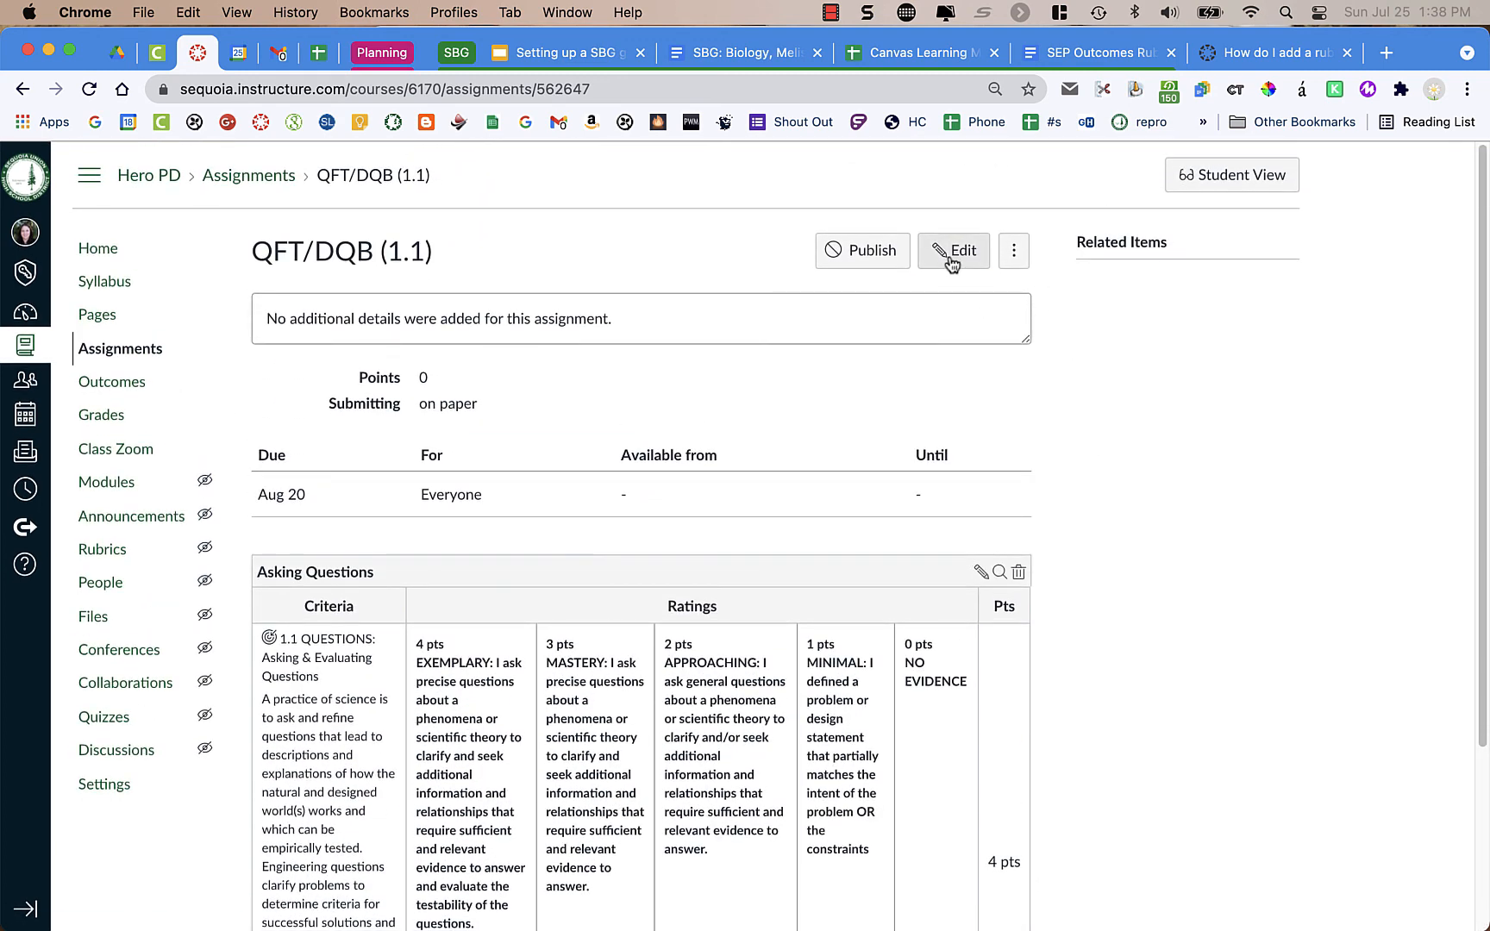
Step: Edit QFT/DQB (1.1) to check the available submission types, keep On Paper, and save and publish the assignment
left_click(949, 257)
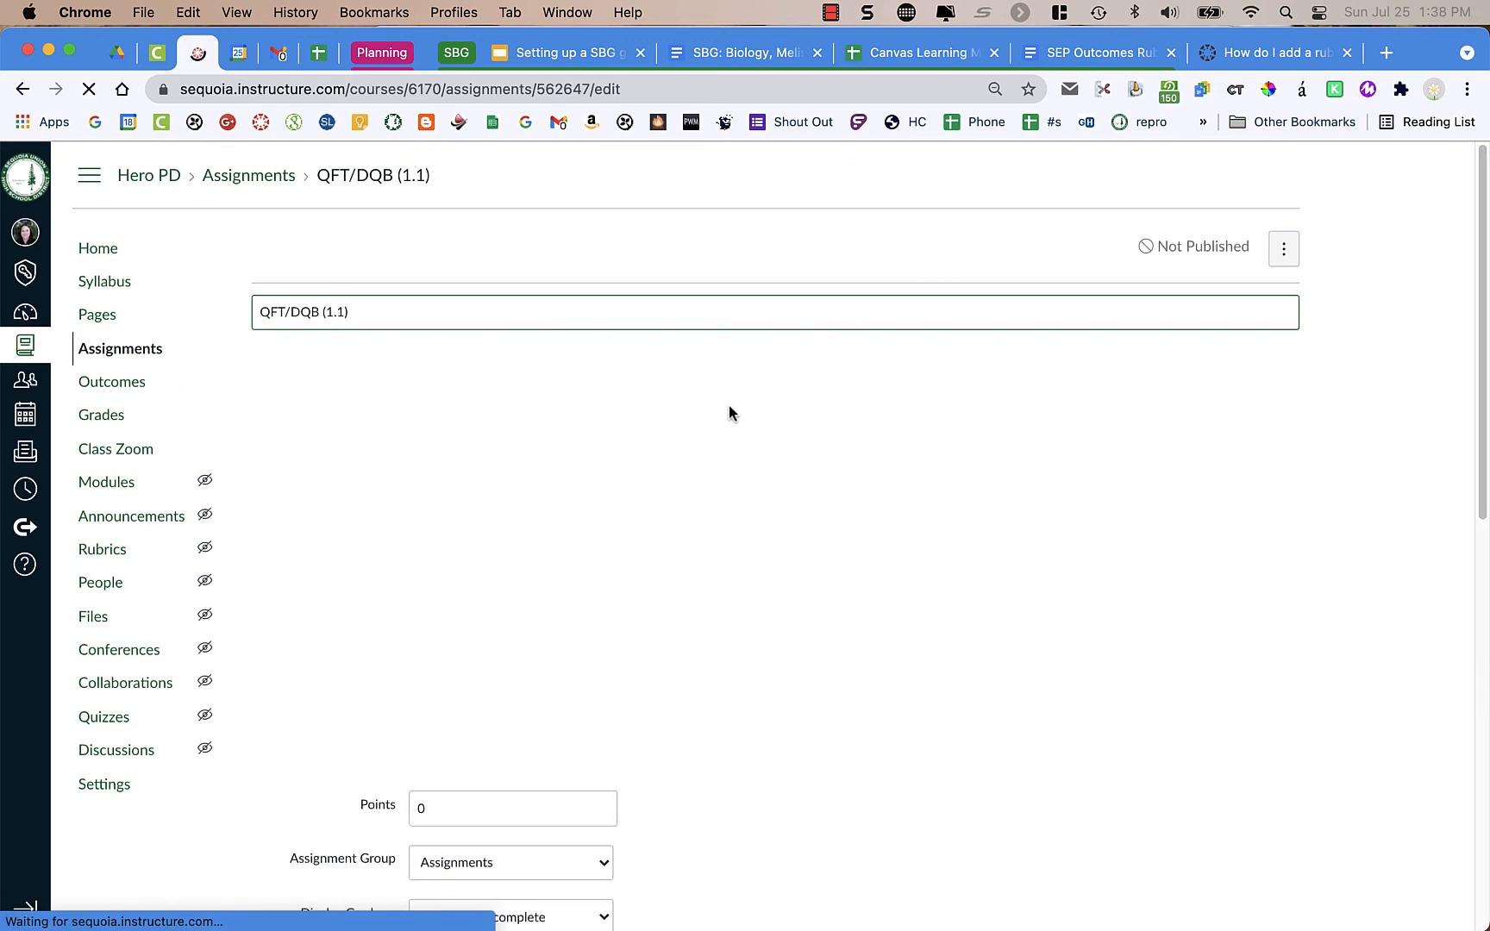
left_click(506, 509)
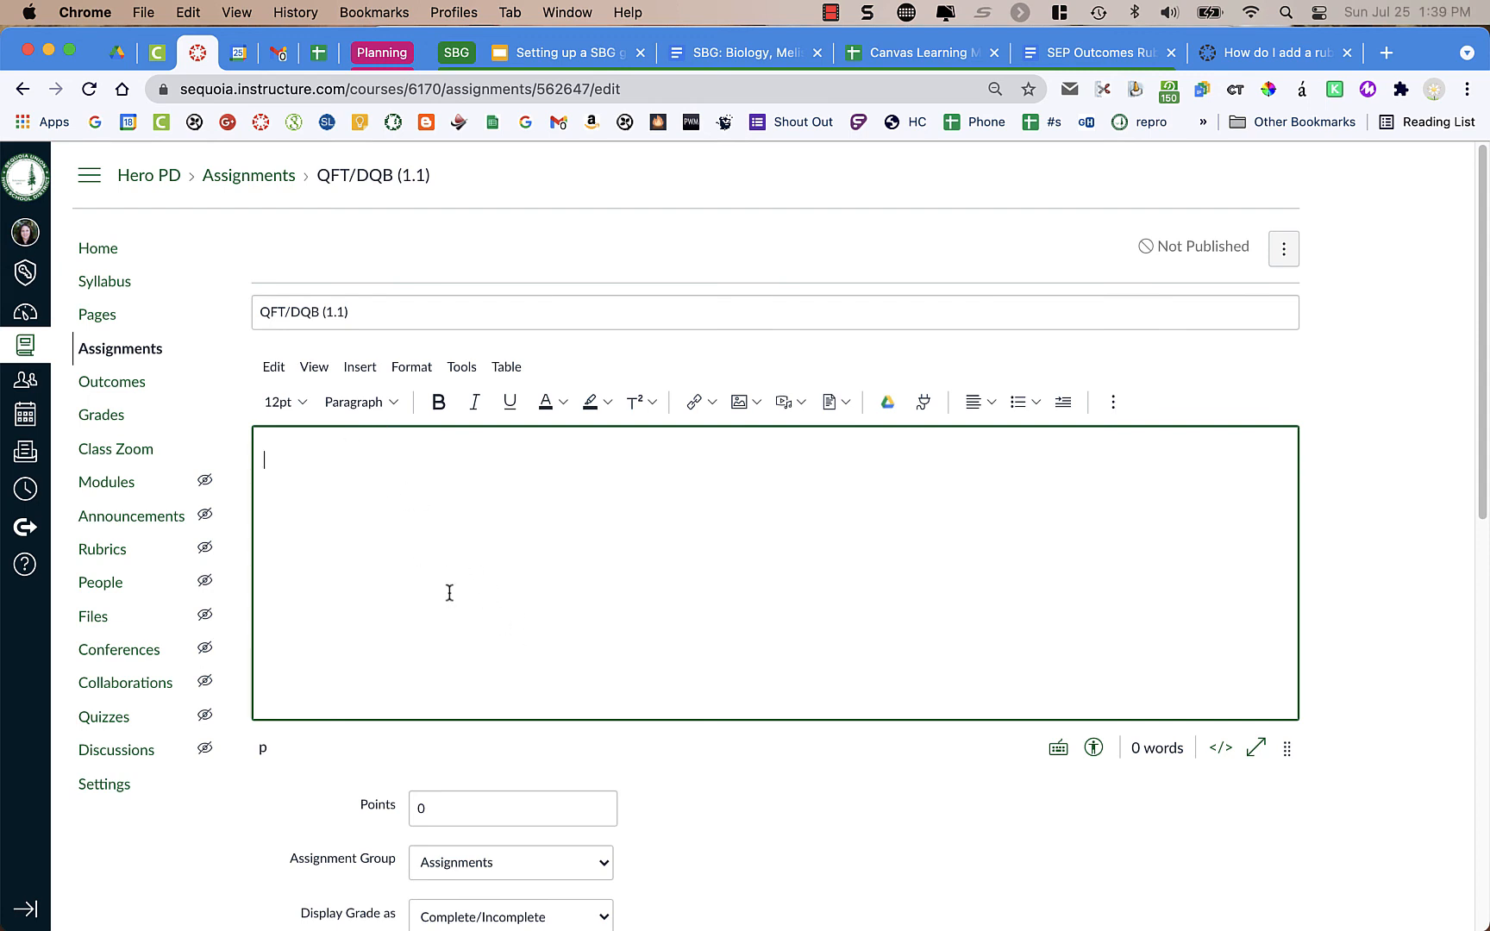
scroll(703, 780, "down", 5)
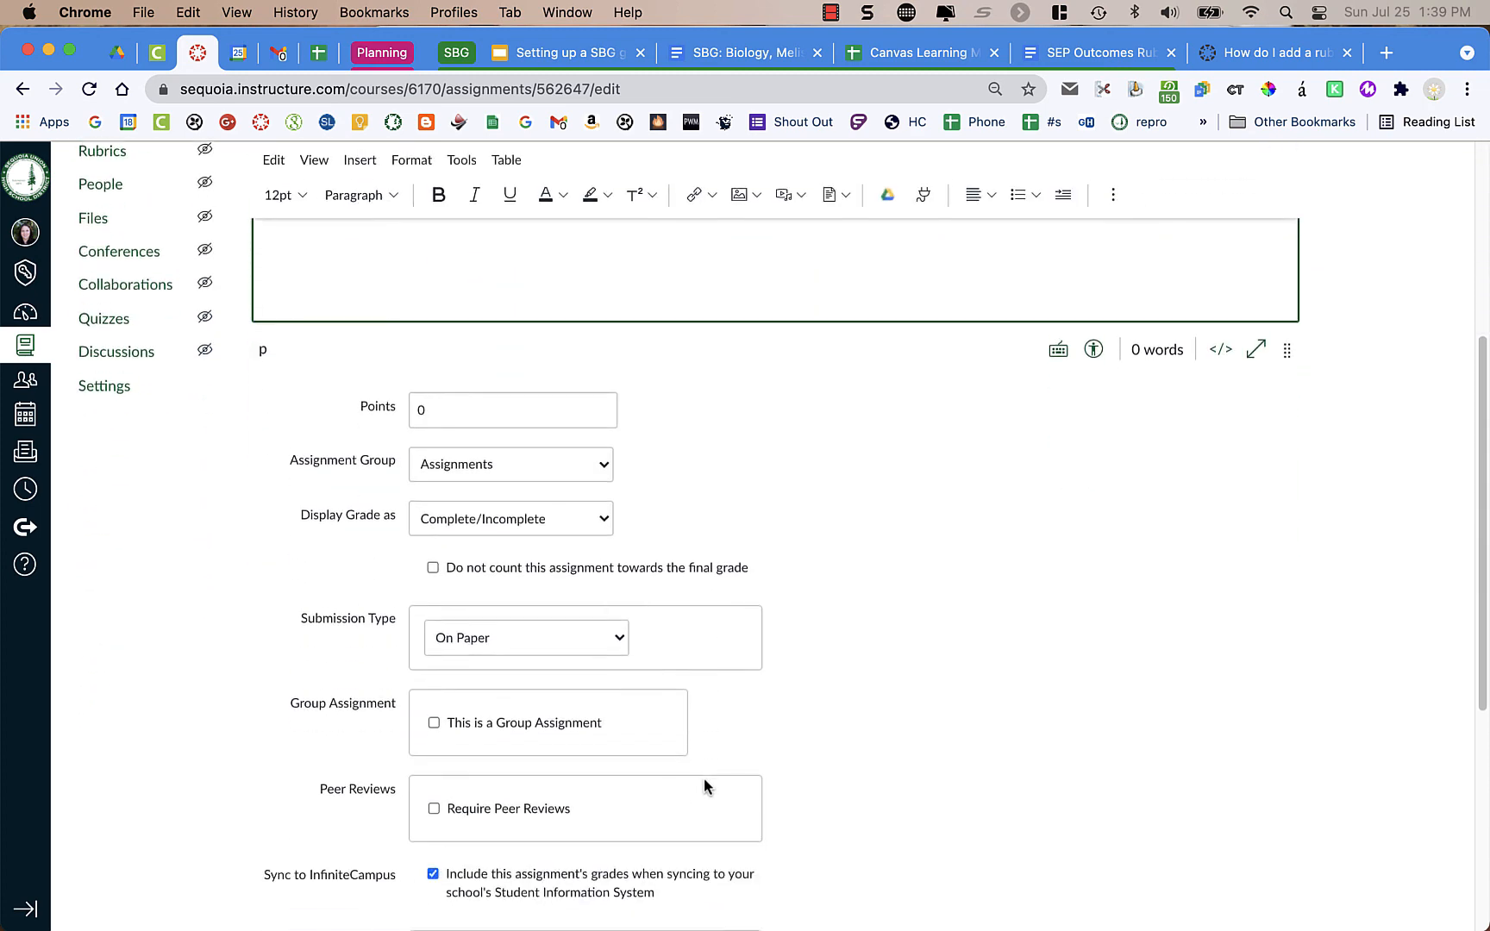
left_click(582, 638)
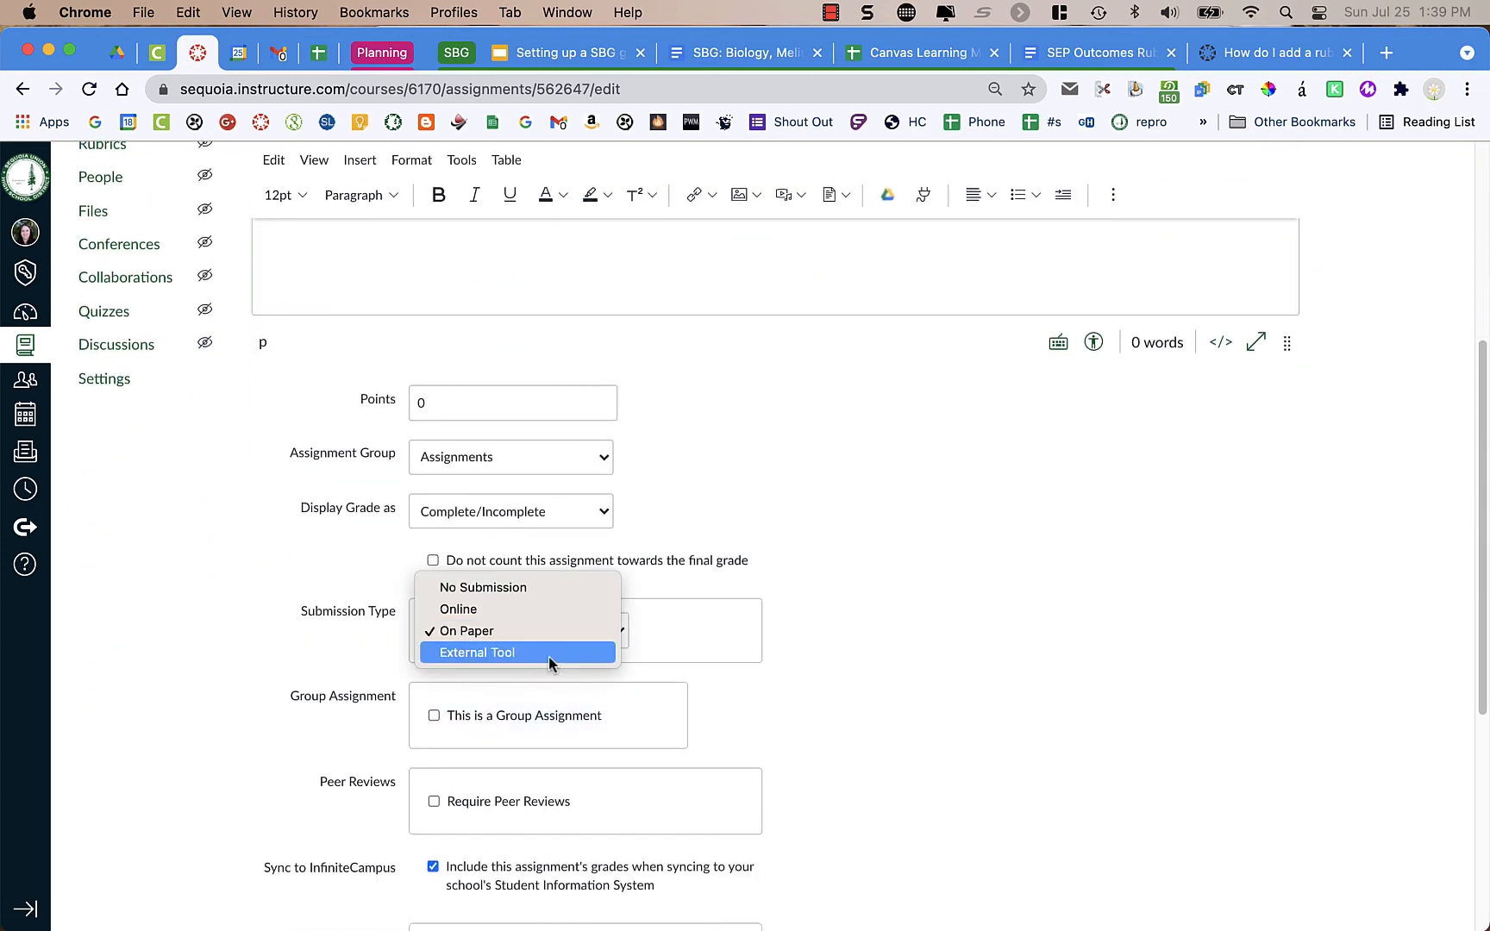
left_click(1087, 579)
scroll(1086, 578, "down", 5)
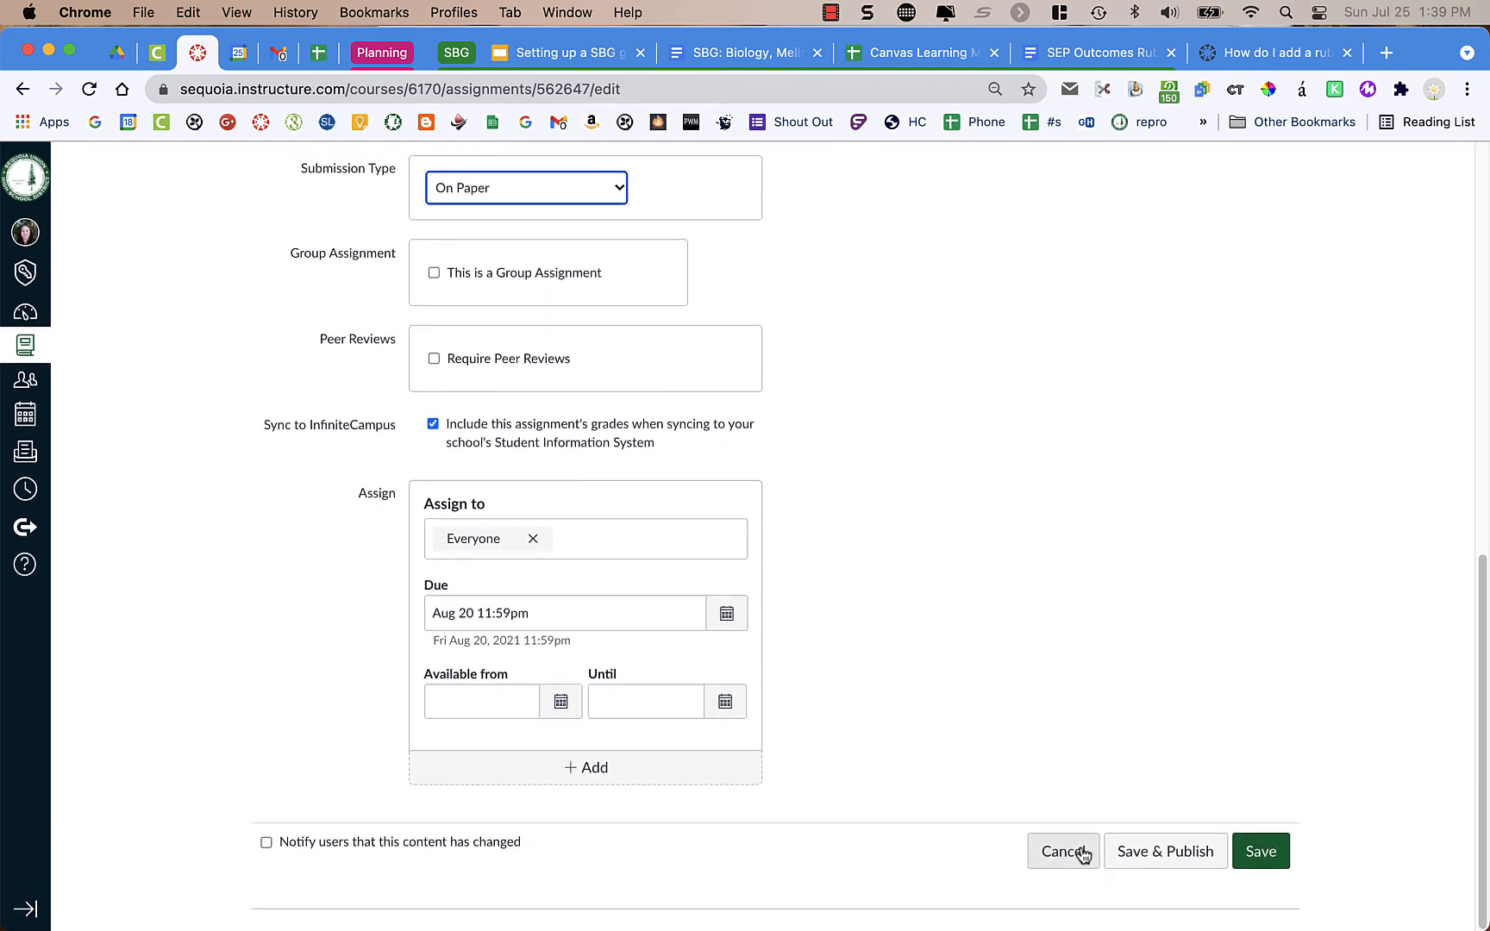
left_click(1170, 858)
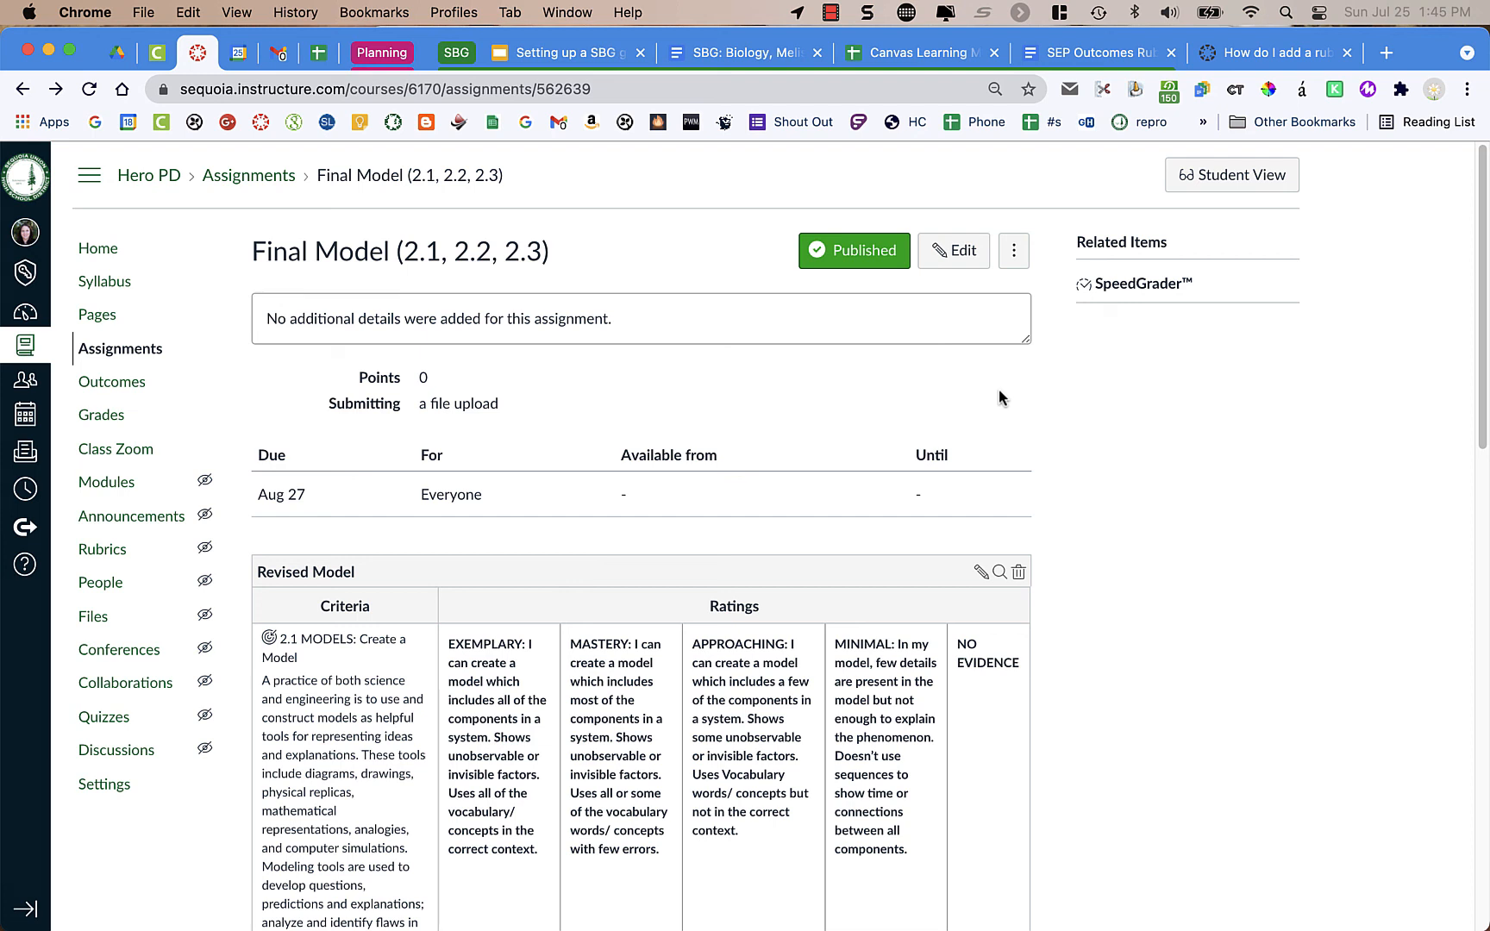
Step: Open the student's Final Model (2.1, 2.2, 2.3) submission in SpeedGrader and set its grade to Incomplete
left_click(1132, 287)
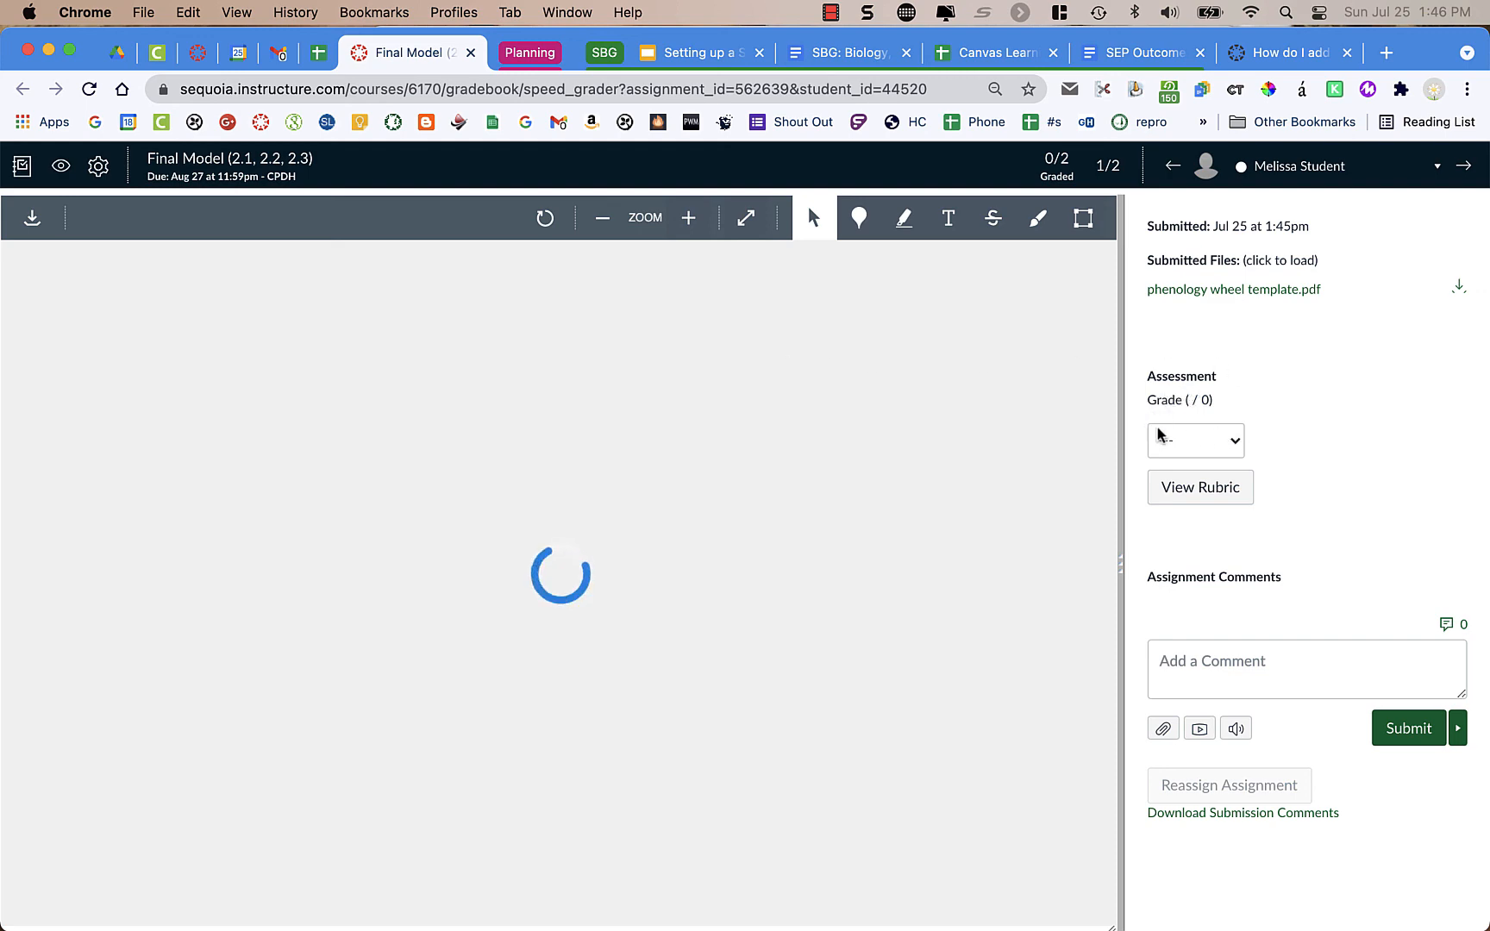
left_click(1178, 441)
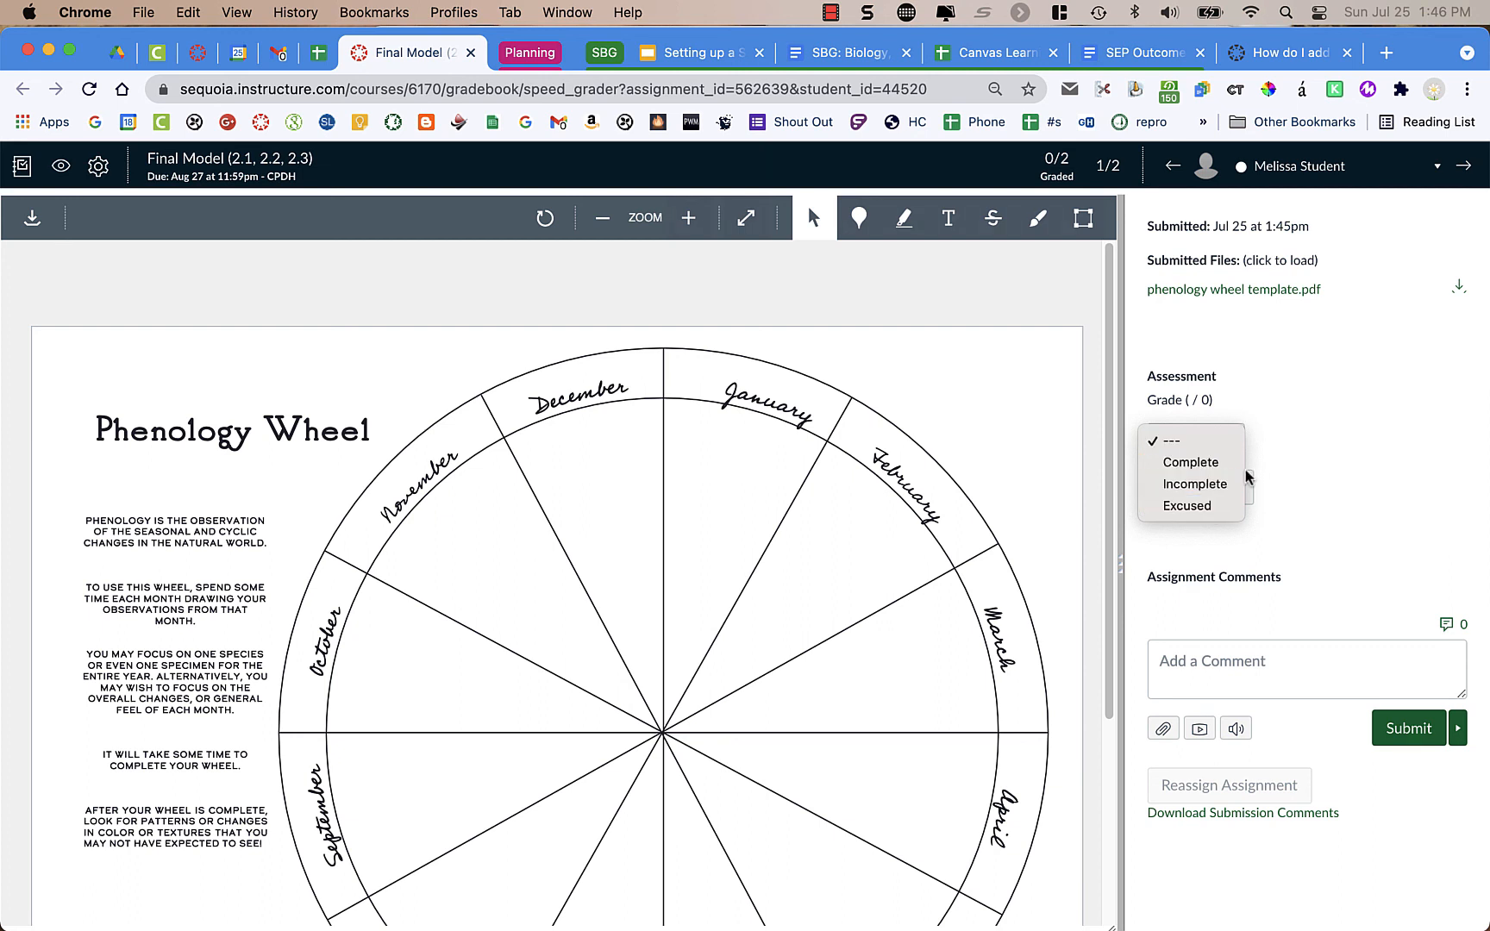
left_click(1291, 429)
left_click(1225, 447)
left_click(1184, 488)
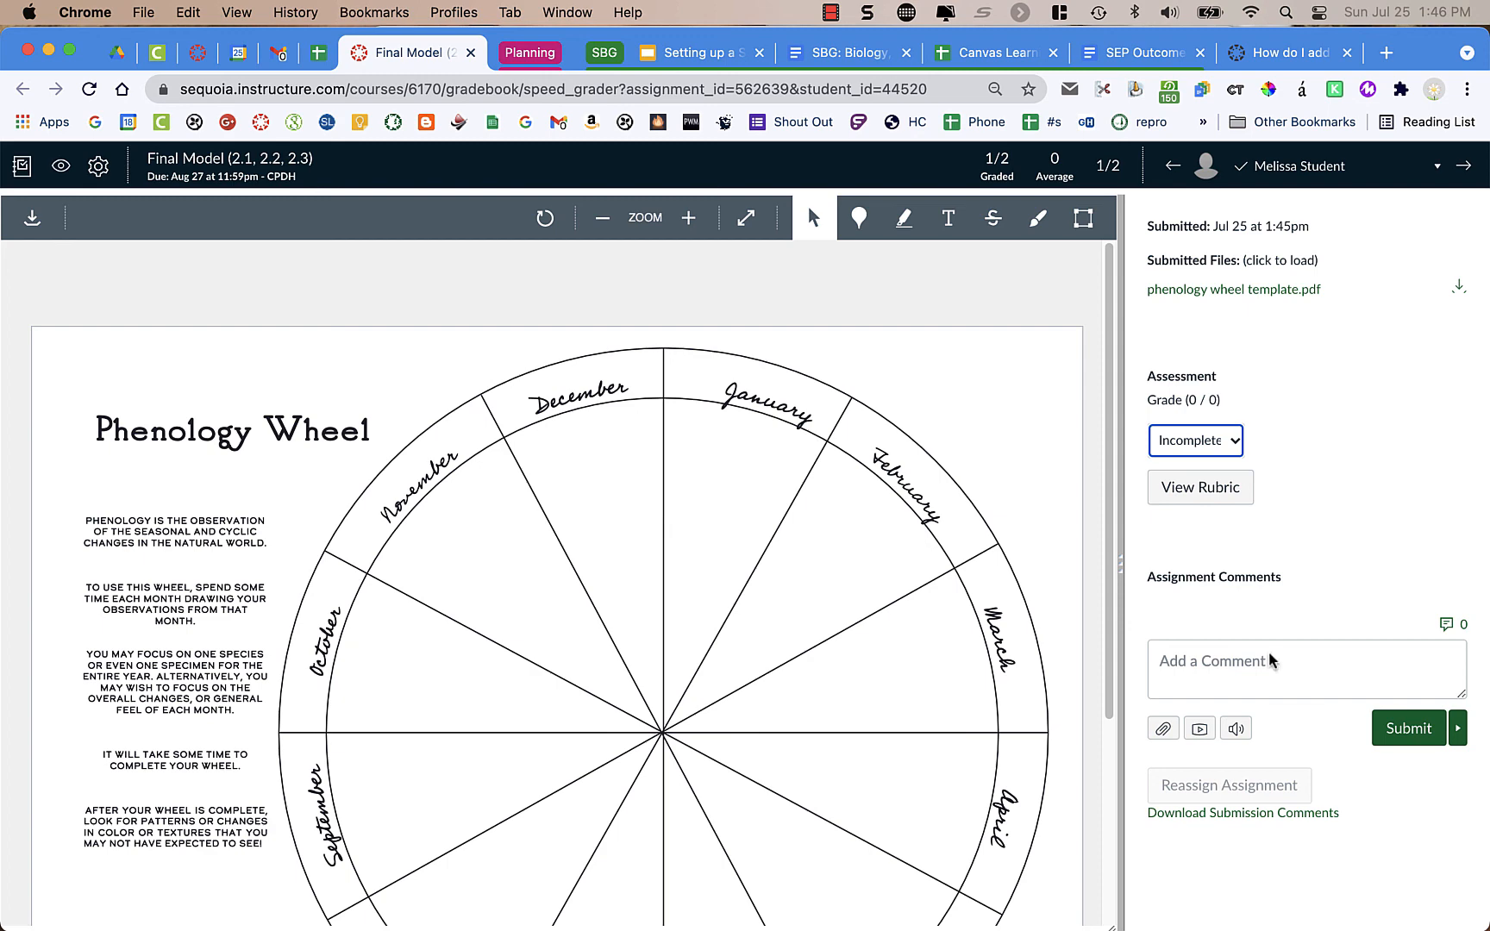
Step: Show the Revised Model rubric in a widened grading area and rate 2.1 as Approaching and 2.2 as Mastery
left_click(1208, 489)
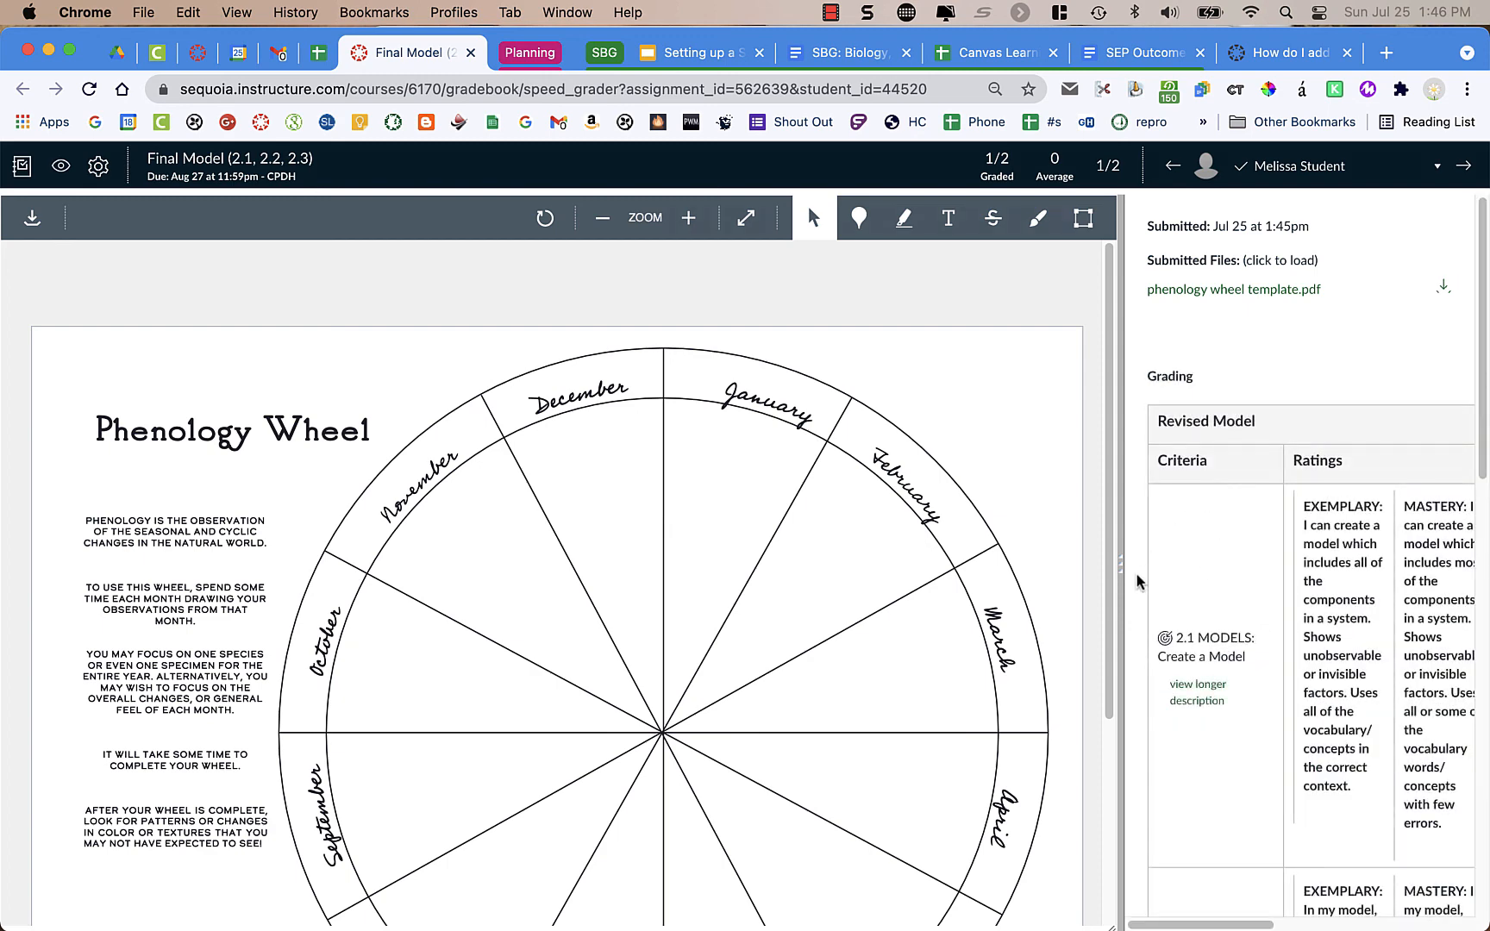
left_click_drag(1121, 576, 730, 645)
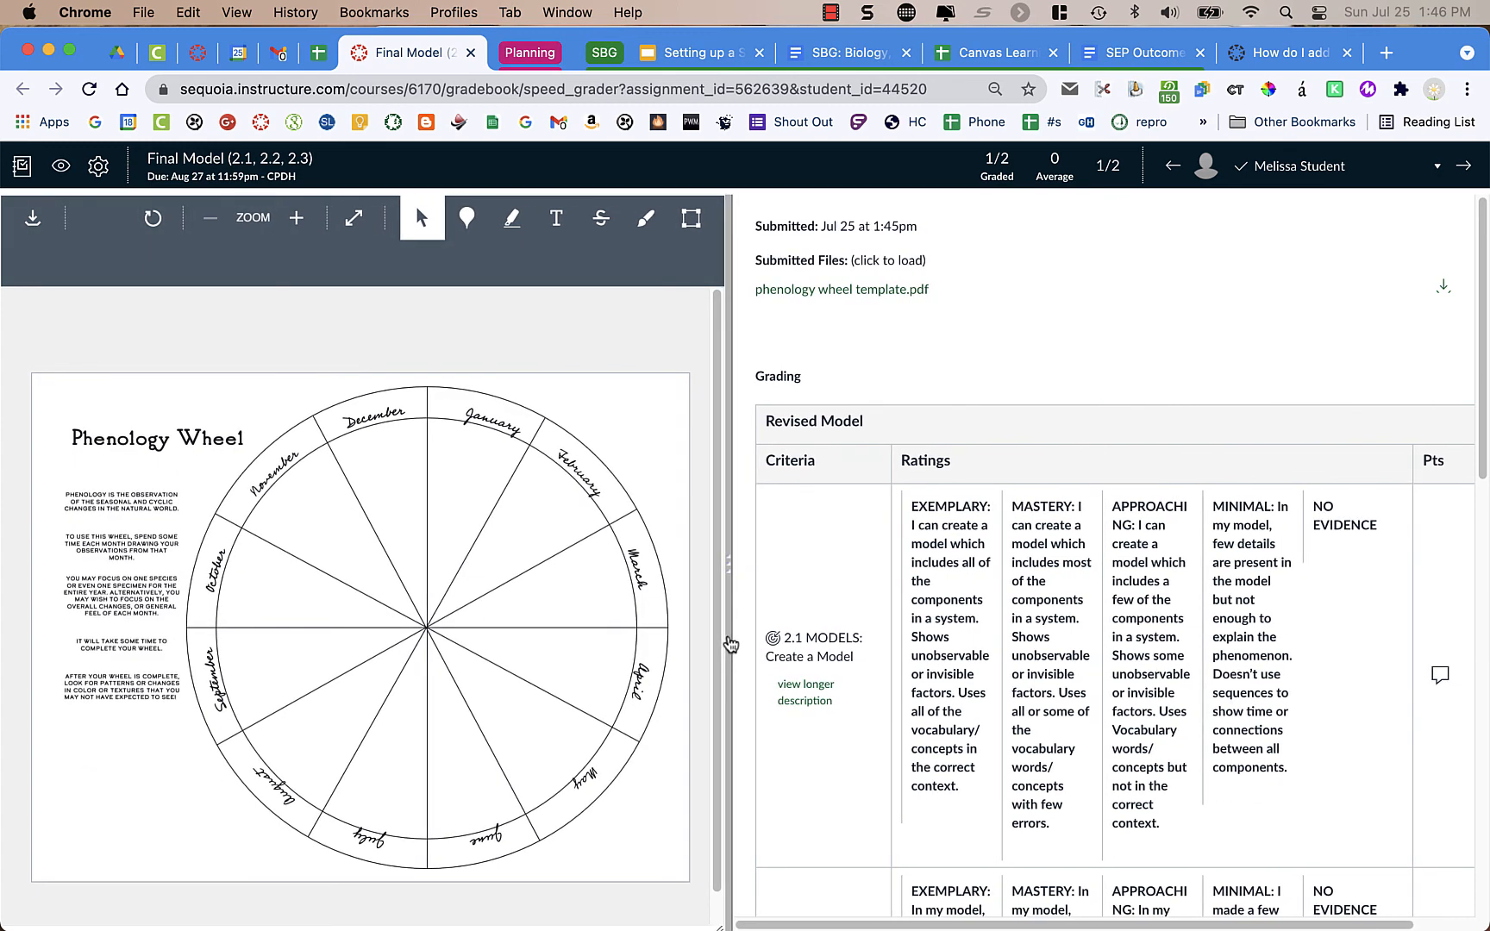
scroll(826, 636, "down", 5)
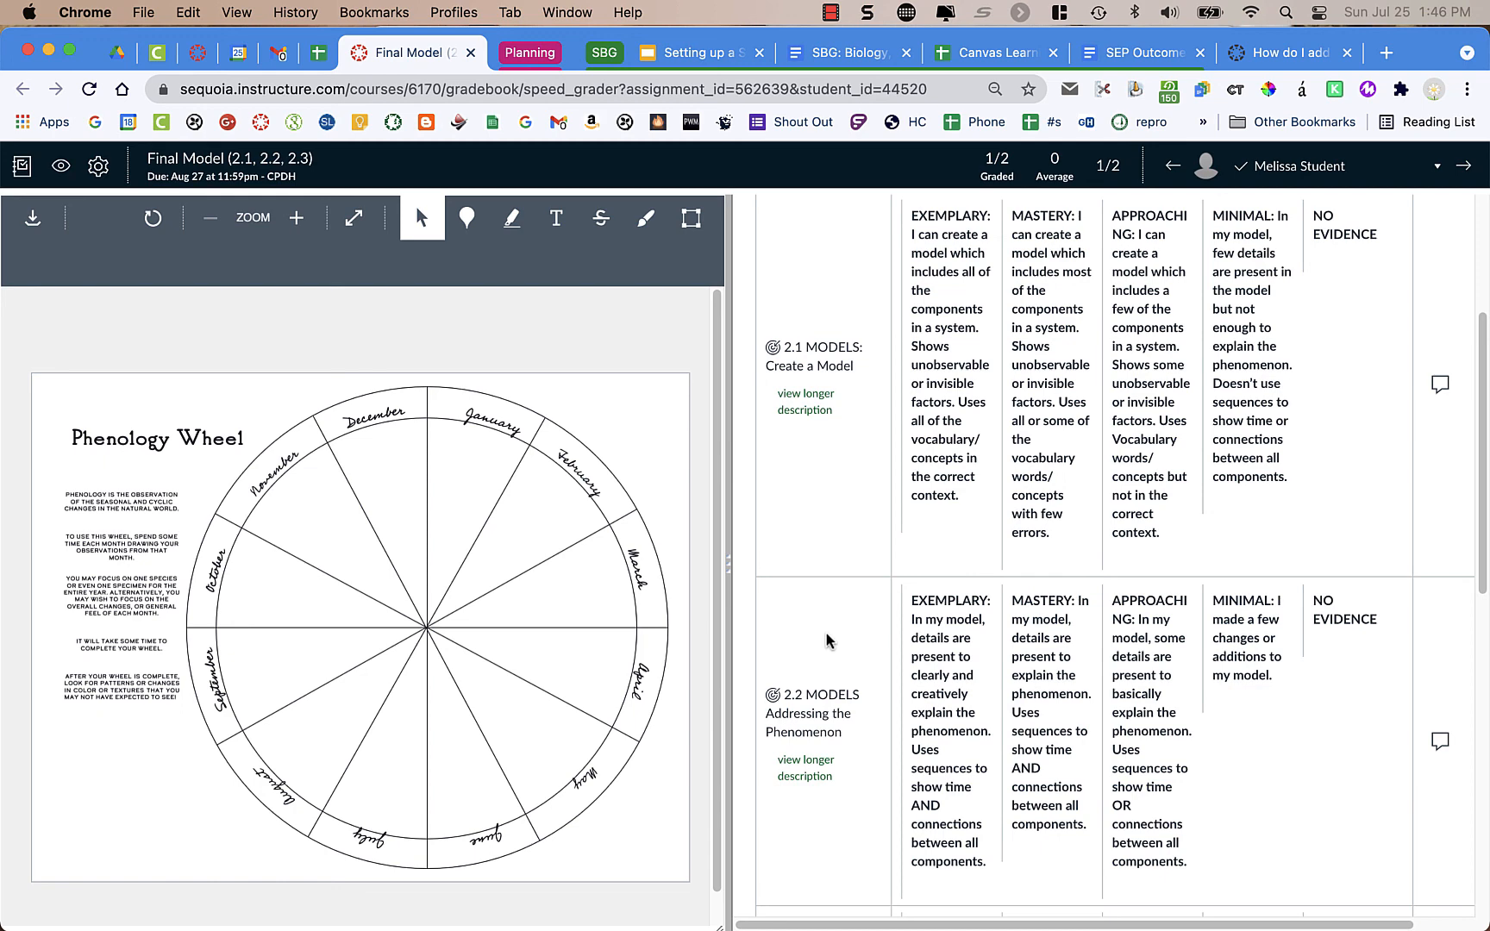
scroll(826, 640, "up", 2)
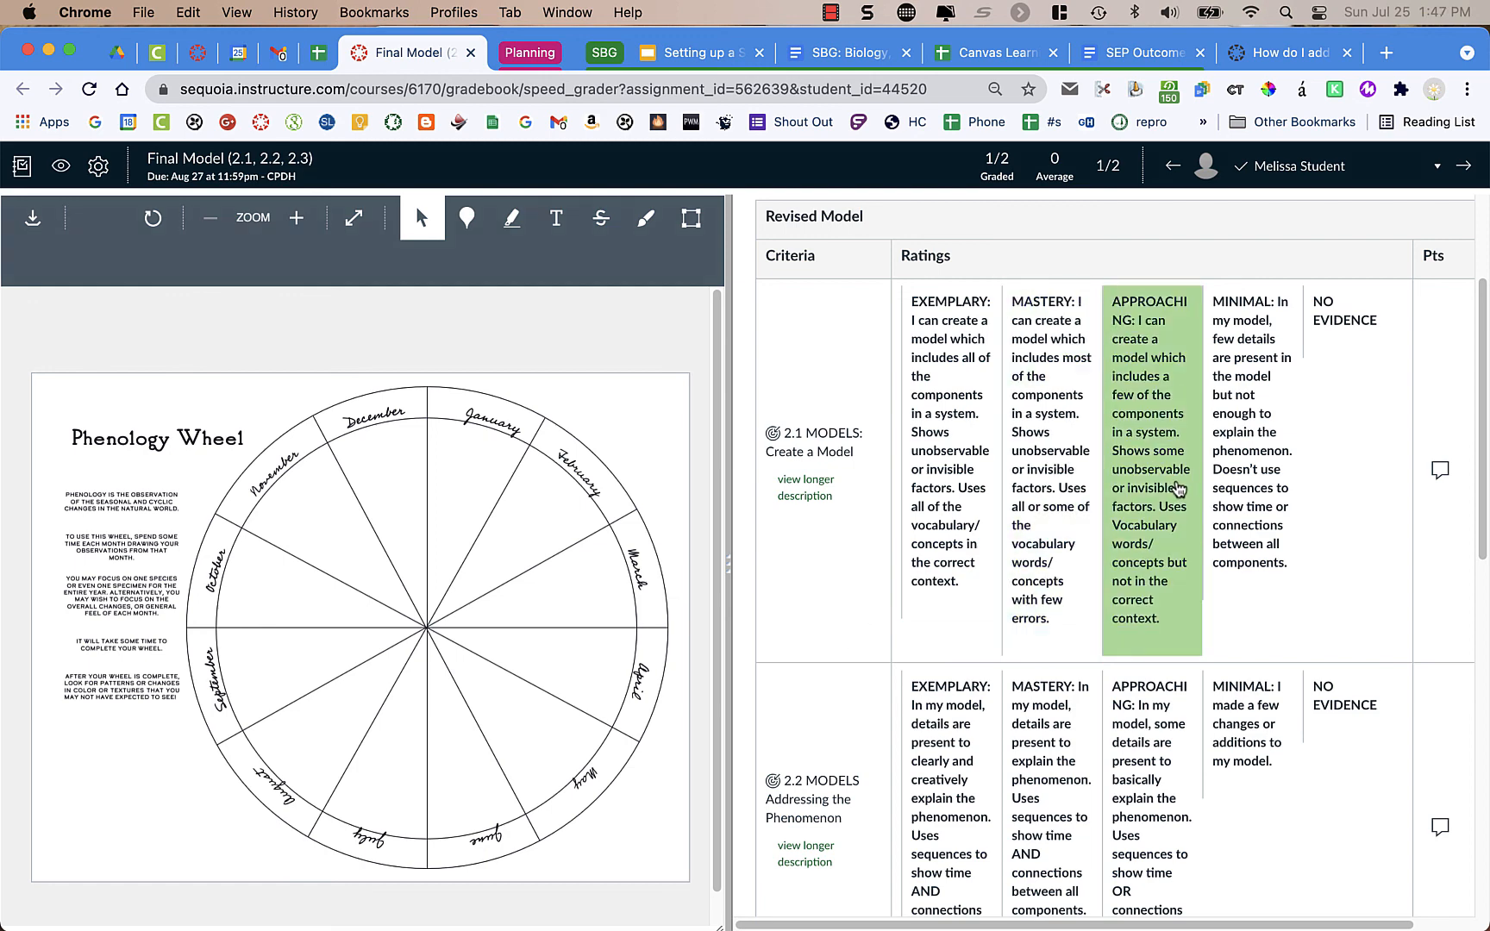
left_click(1179, 490)
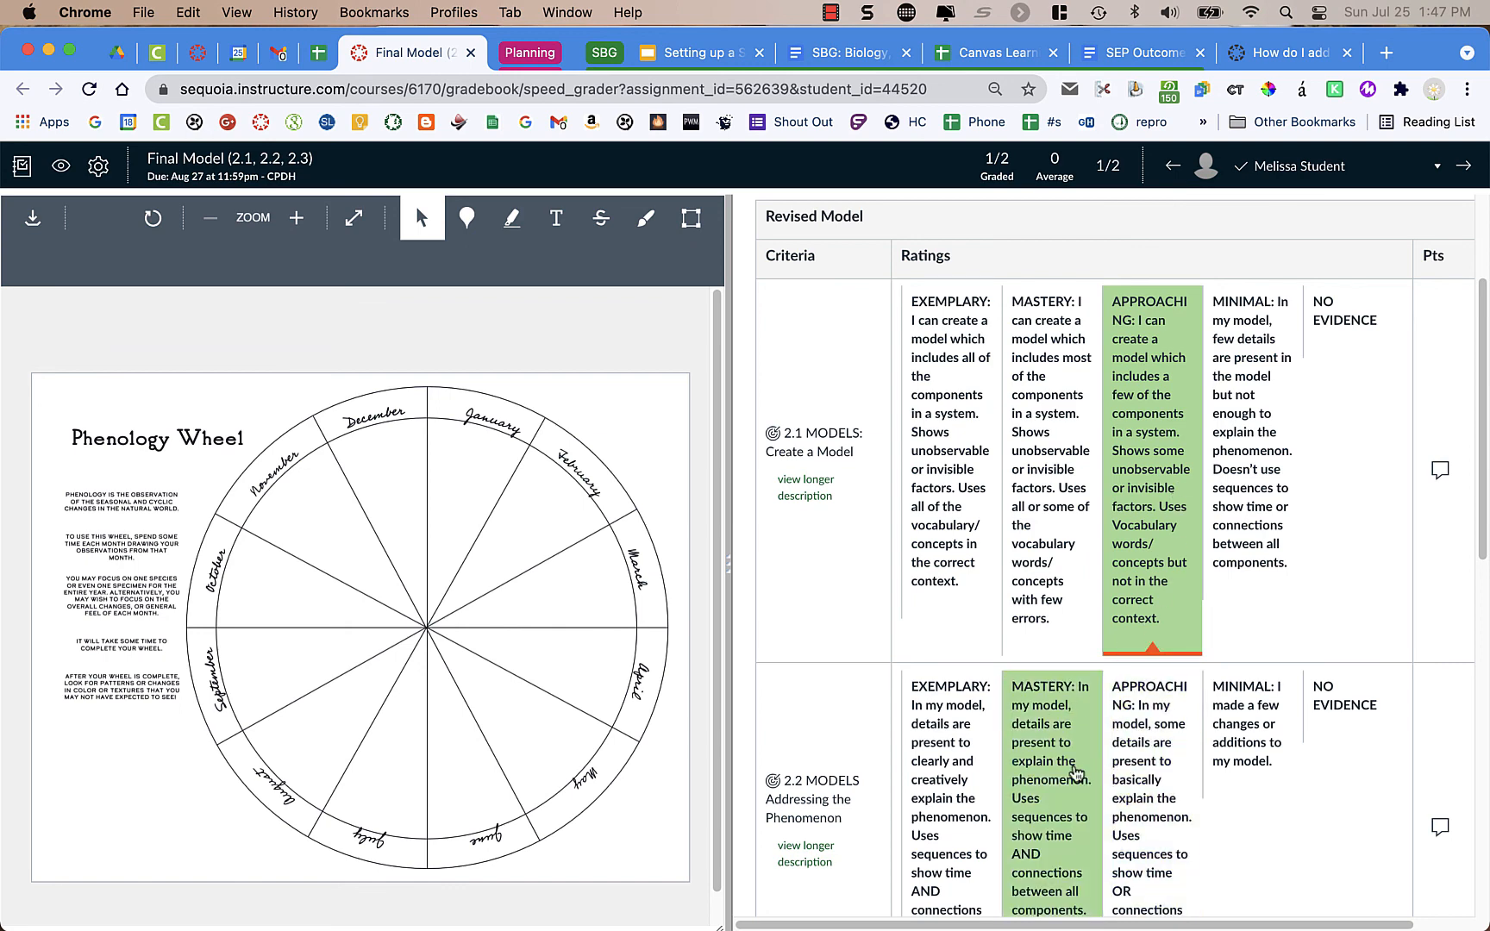
left_click(1076, 774)
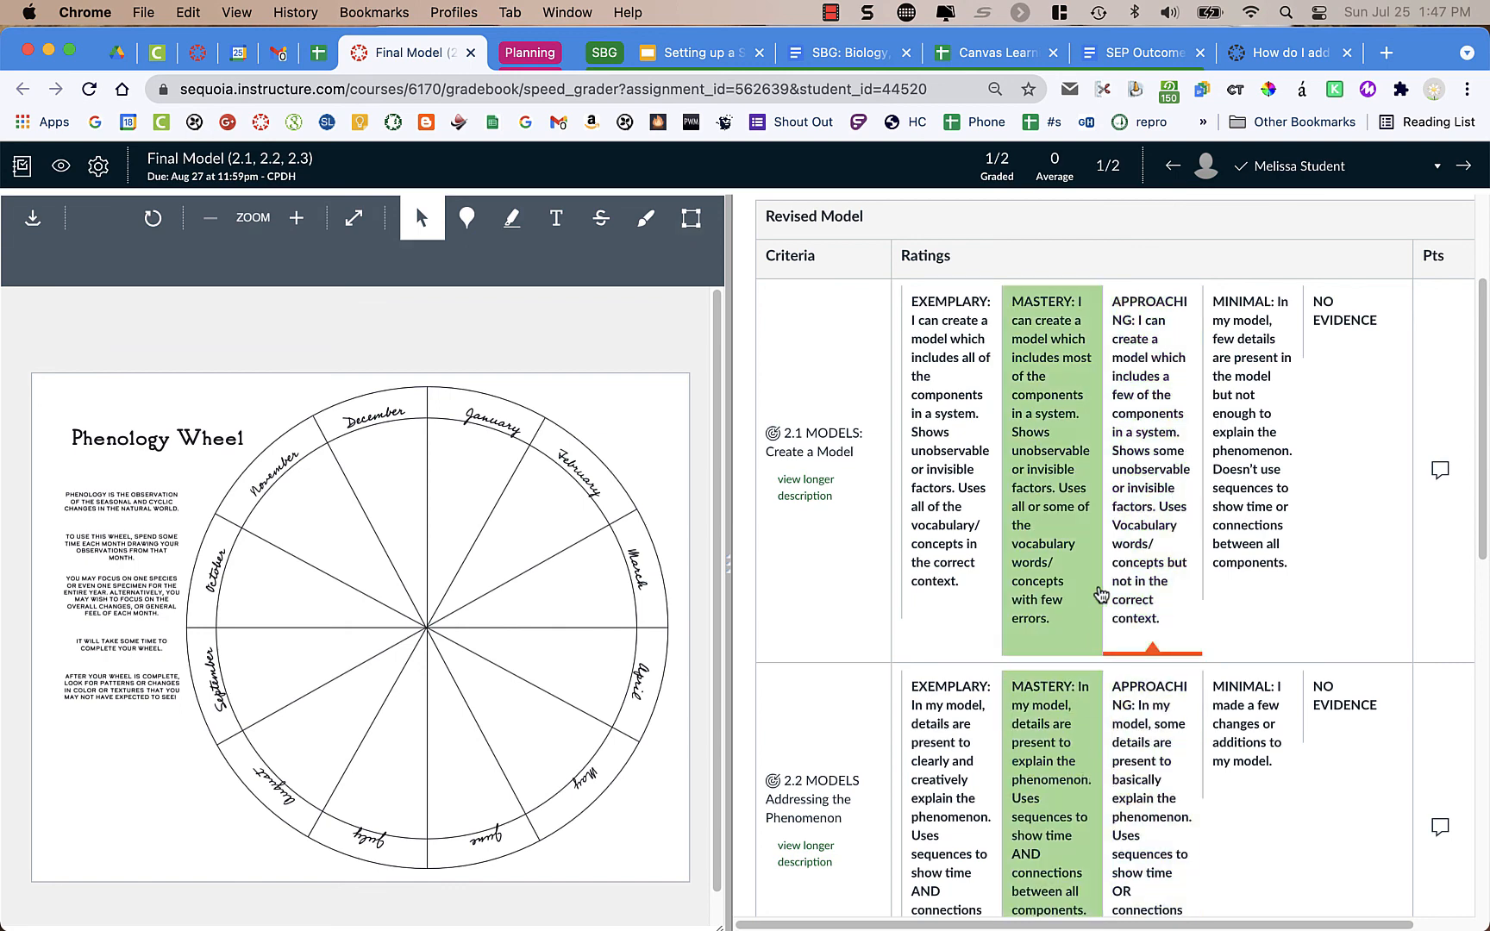
scroll(1100, 595, "down", 2)
scroll(1100, 593, "up", 2)
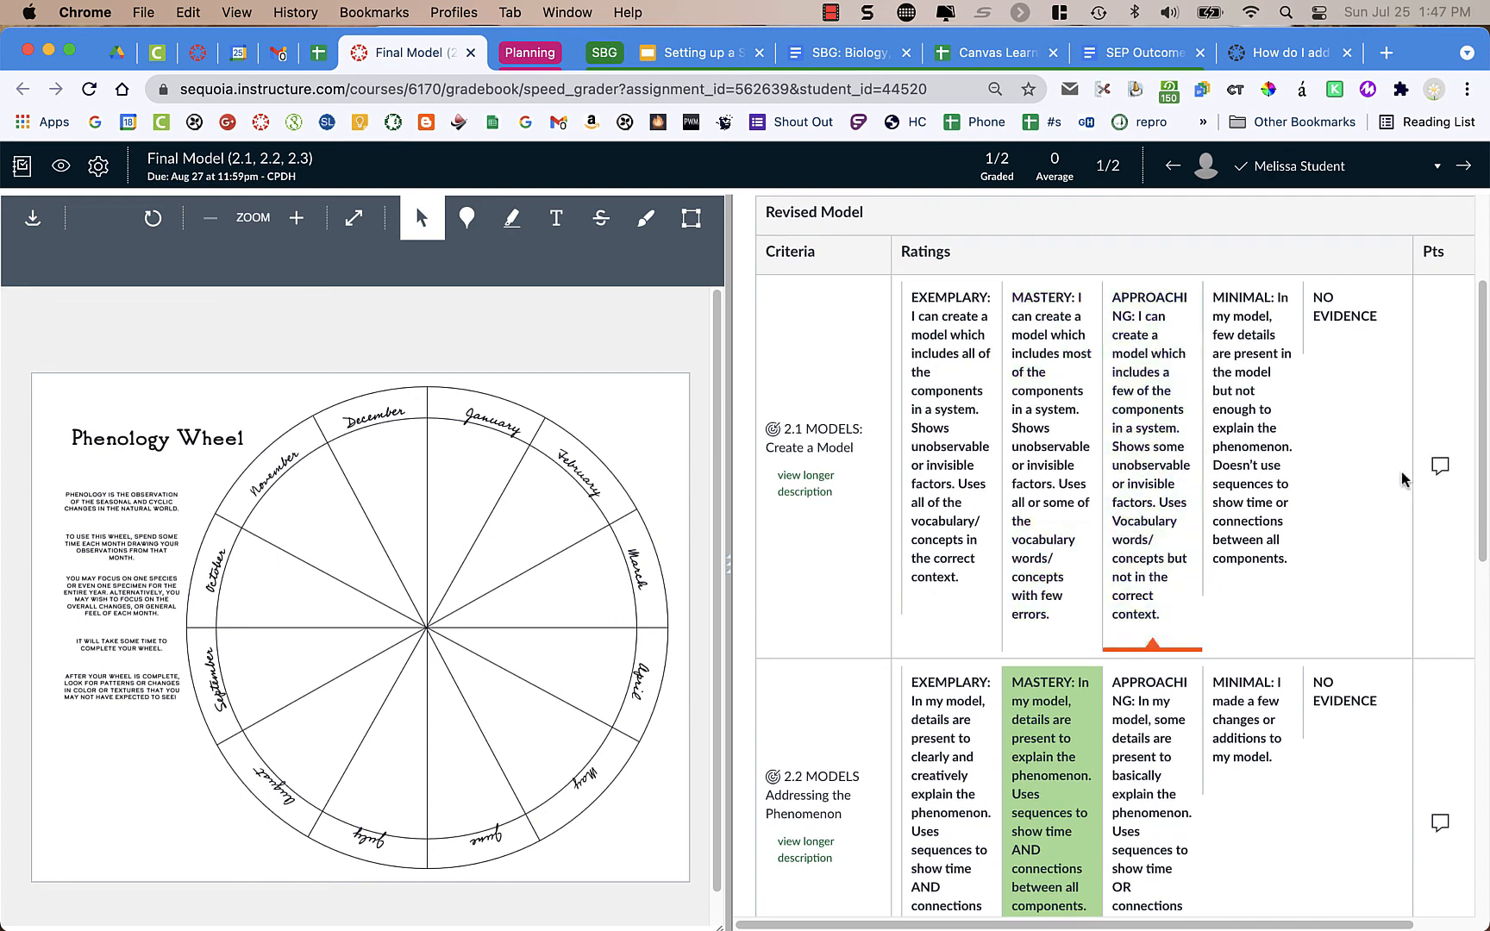
Step: Open the comment fields for criteria 2.1 and 2.2 in the Revised Model rubric
left_click(1440, 470)
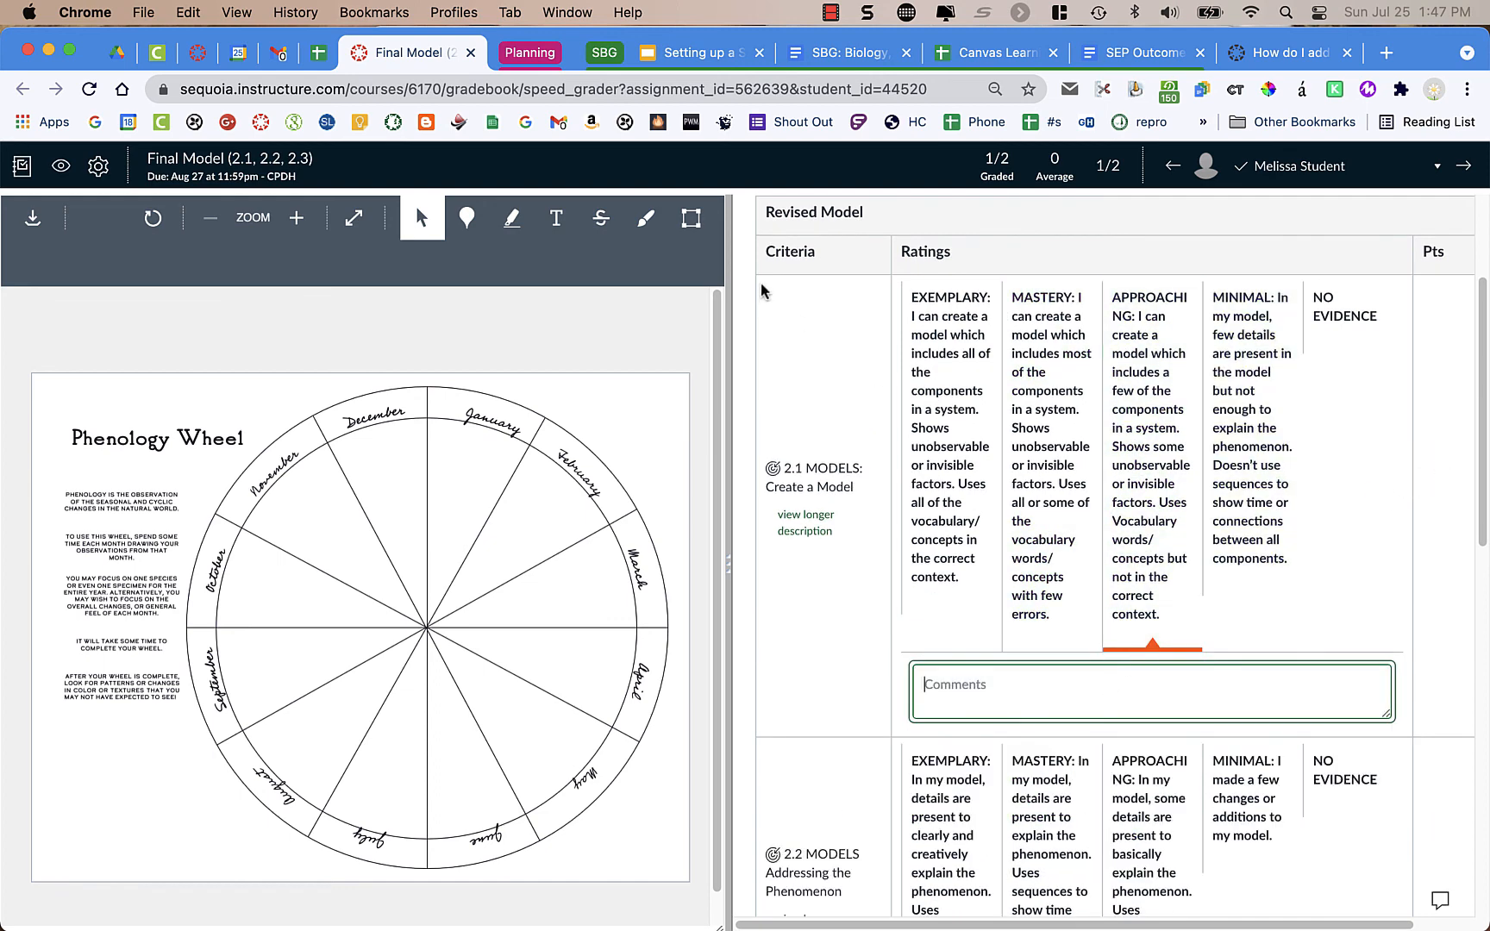
scroll(897, 578, "down", 6)
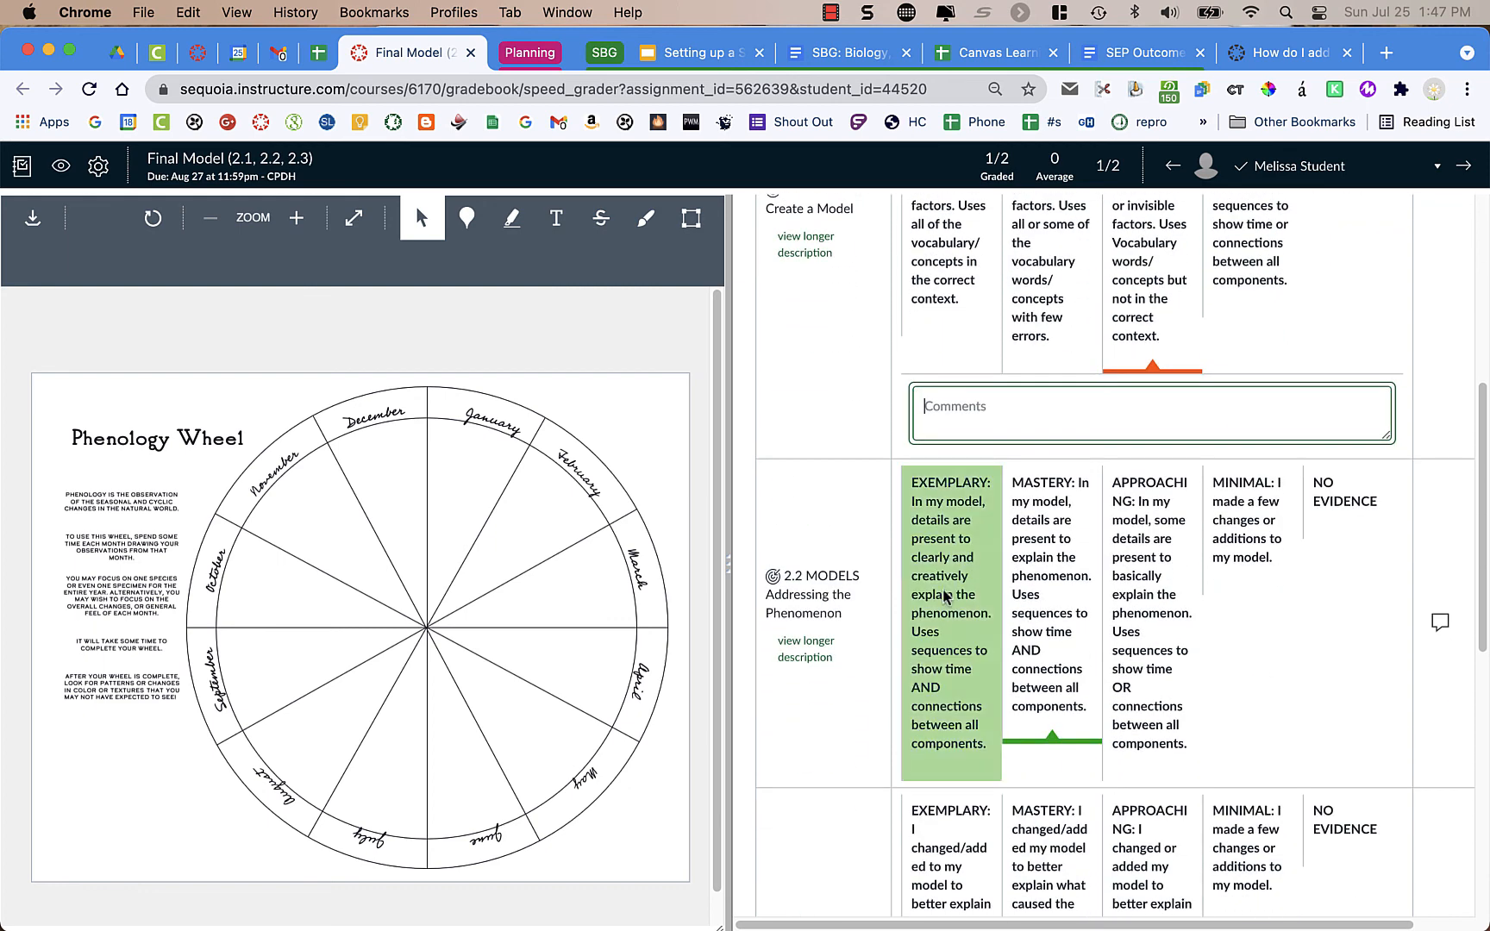
left_click(1440, 625)
scroll(1097, 682, "down", 2)
scroll(1097, 682, "down", 4)
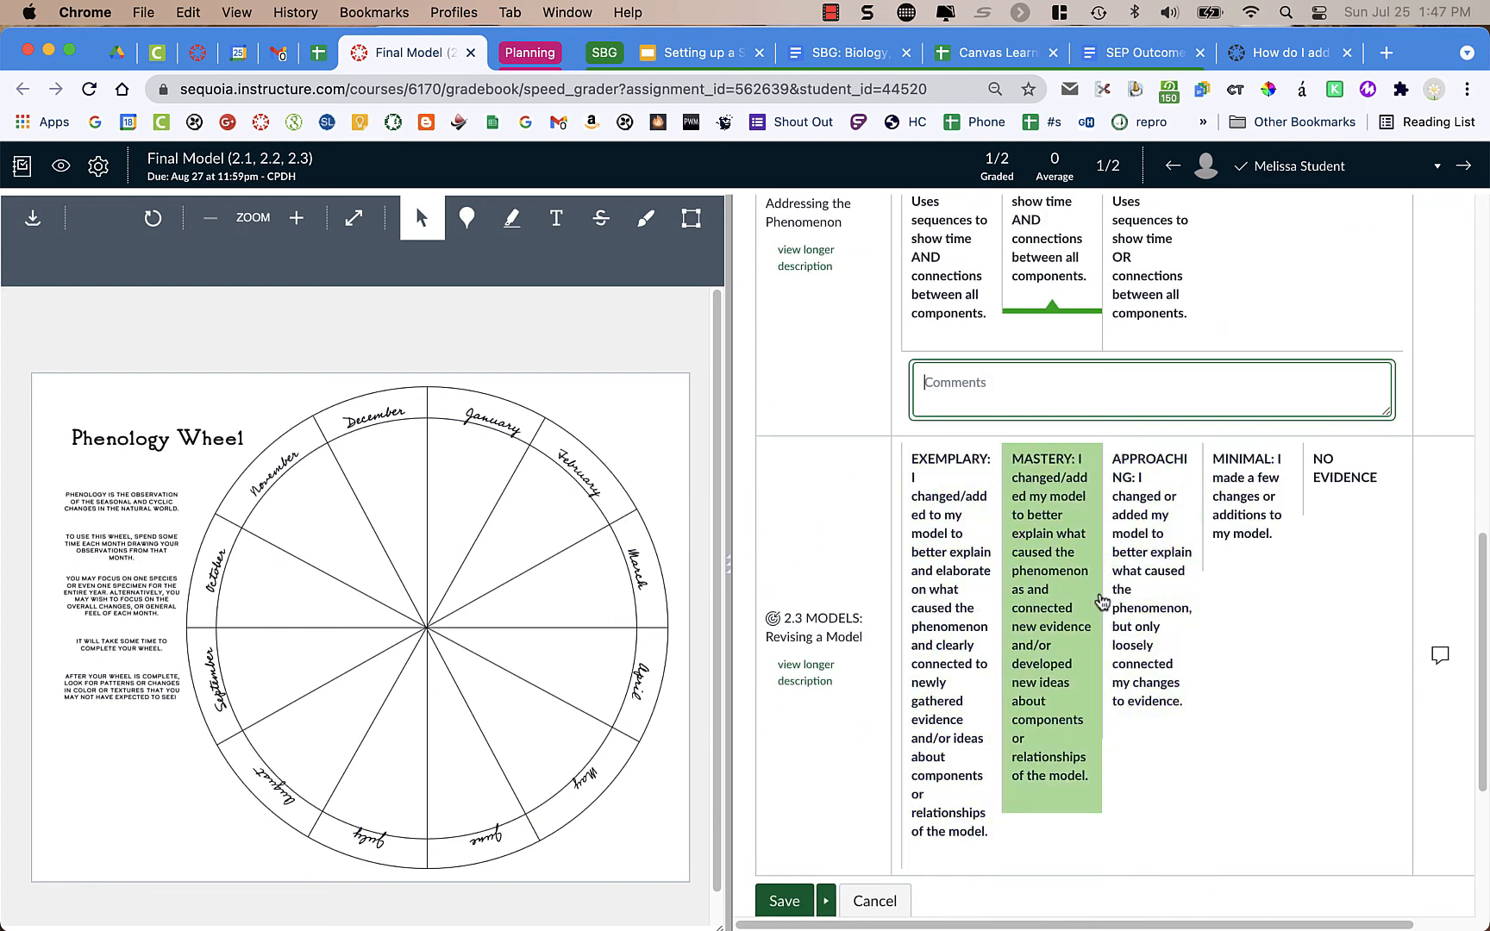
Step: Rate criterion 2.3 Revising a Model as Exemplary and view its longer description
left_click(1053, 613)
left_click(984, 614)
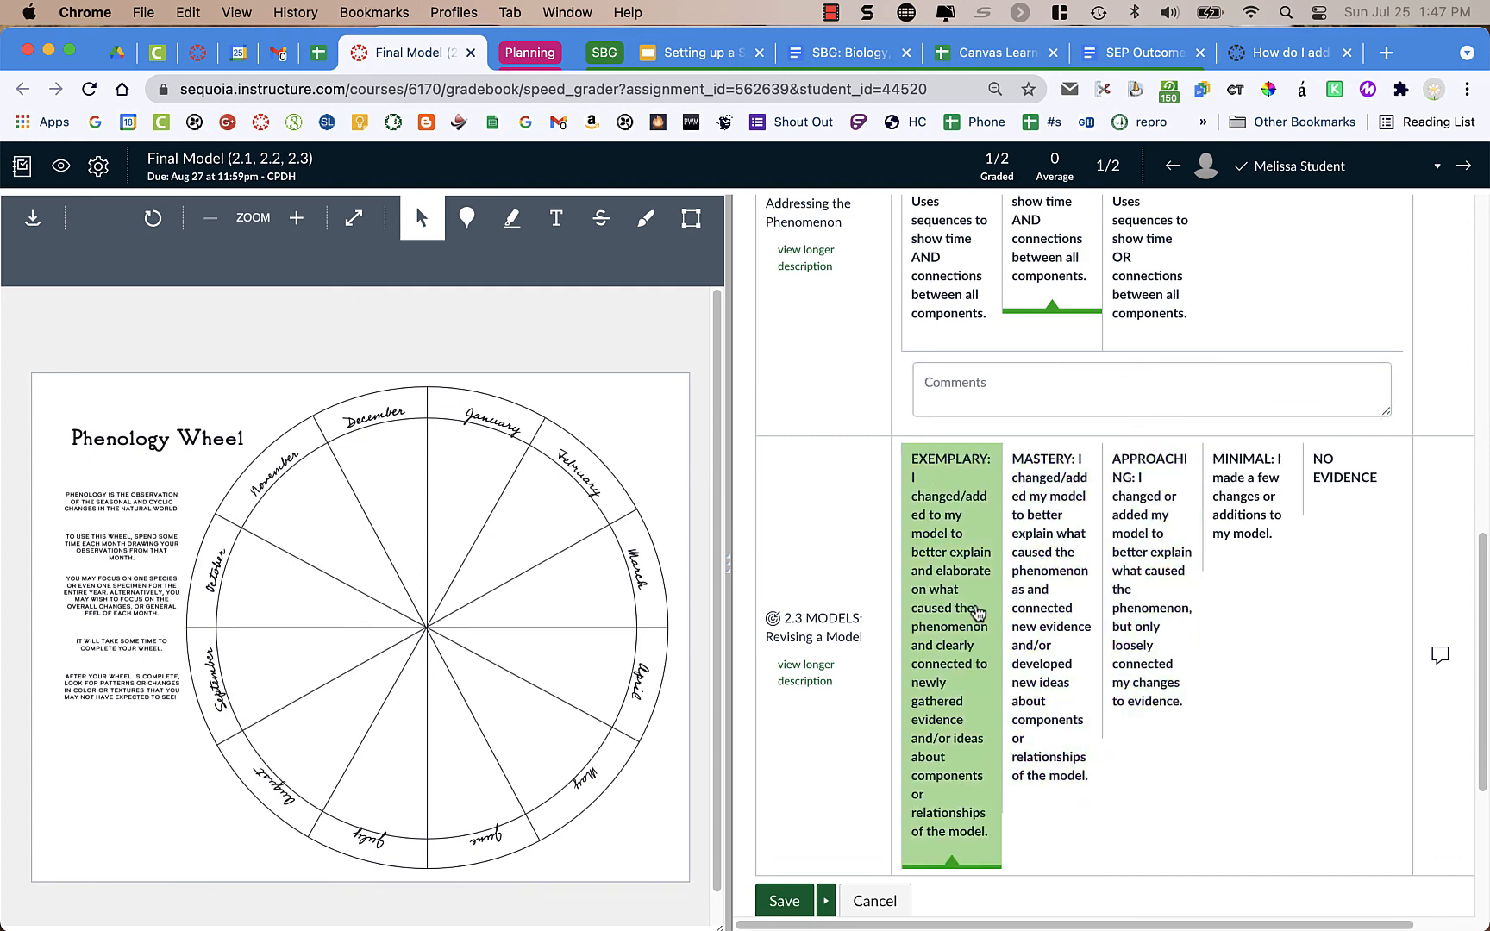
scroll(1140, 640, "down", 2)
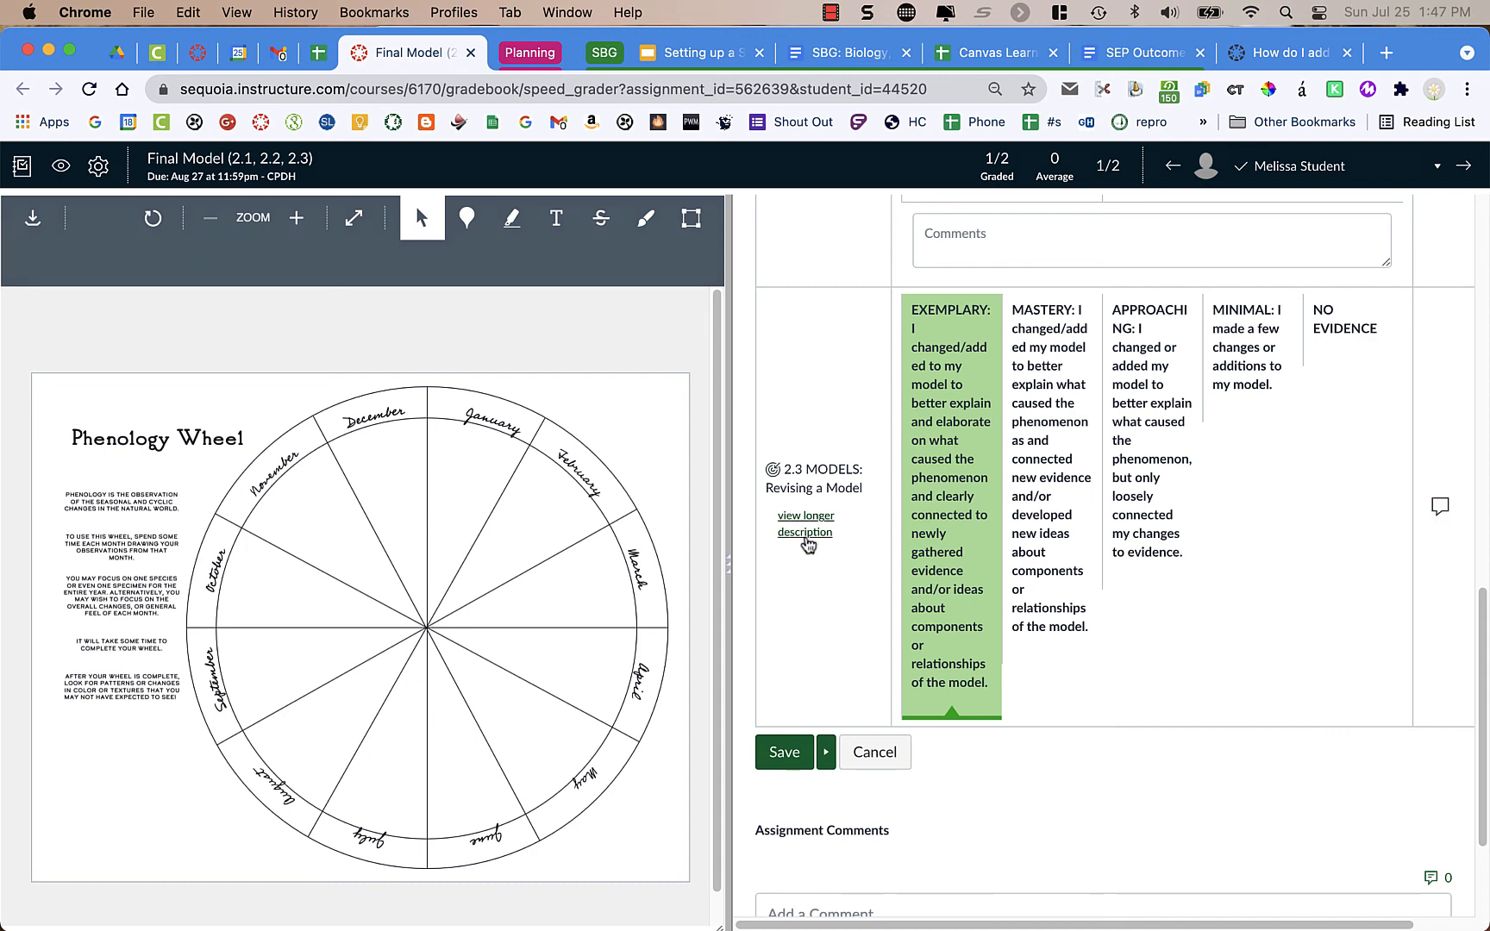
left_click(806, 532)
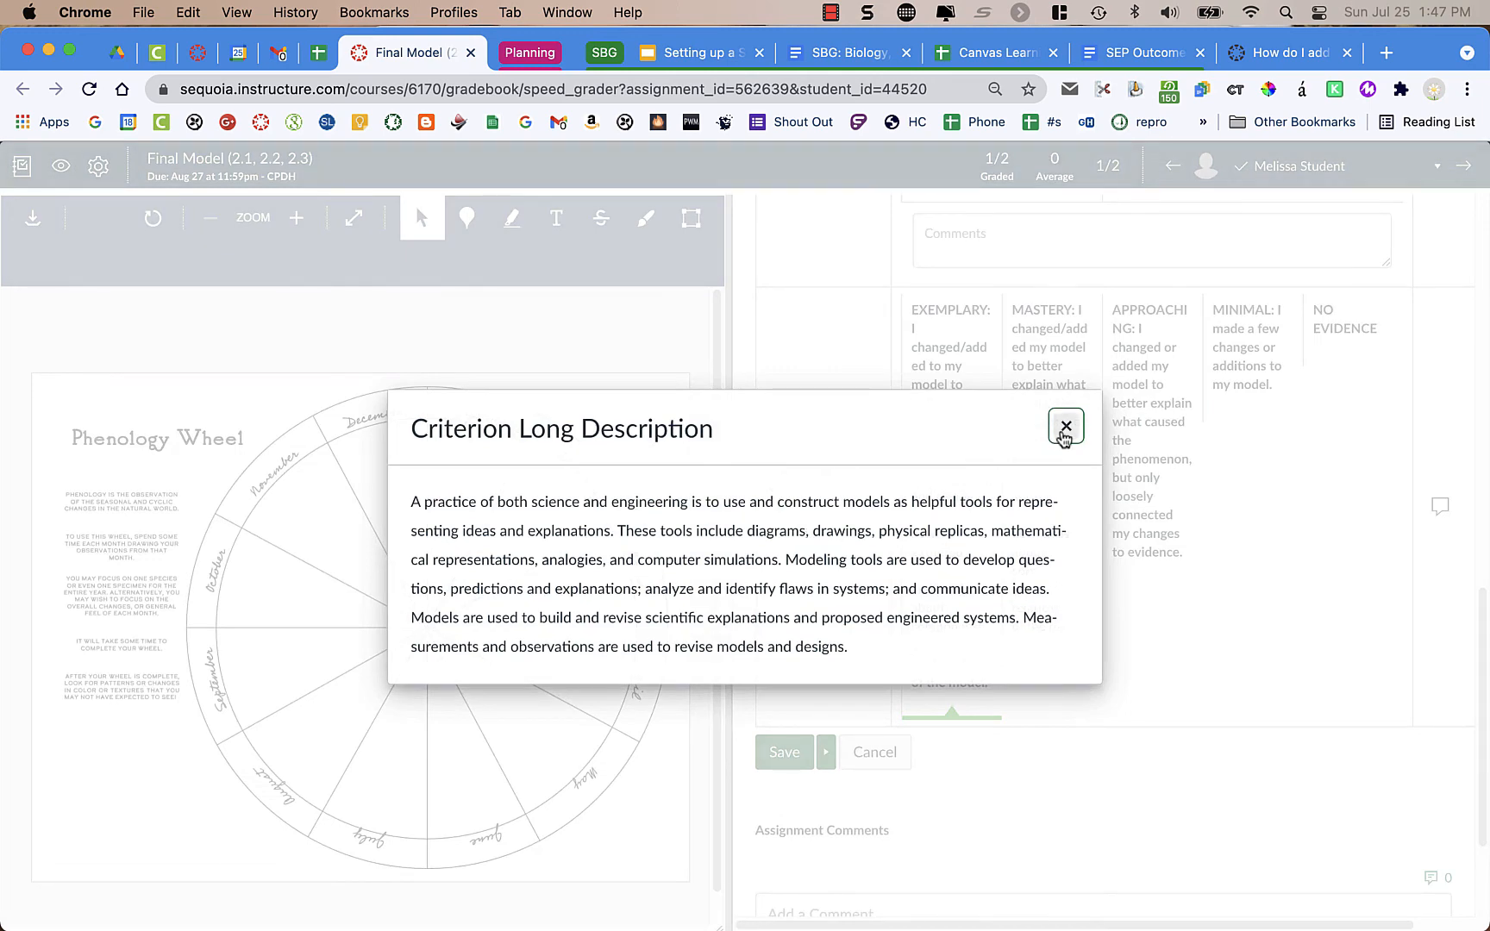
Step: Close the criterion's long description, save the Revised Model rubric assessment and review the saved ratings
left_click(1066, 426)
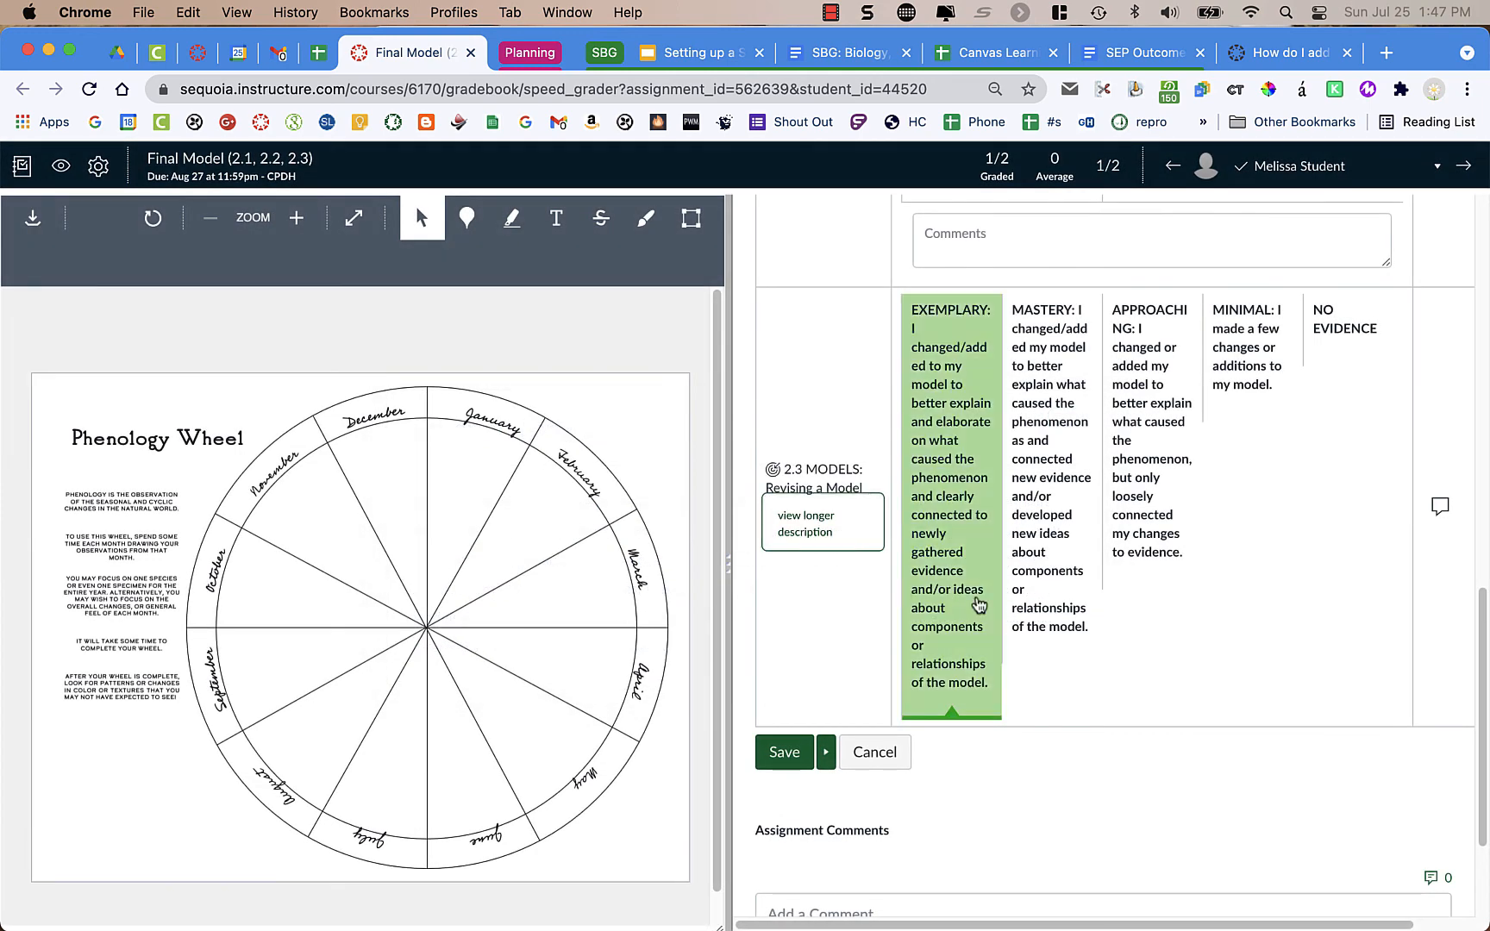
scroll(1238, 509, "down", 5)
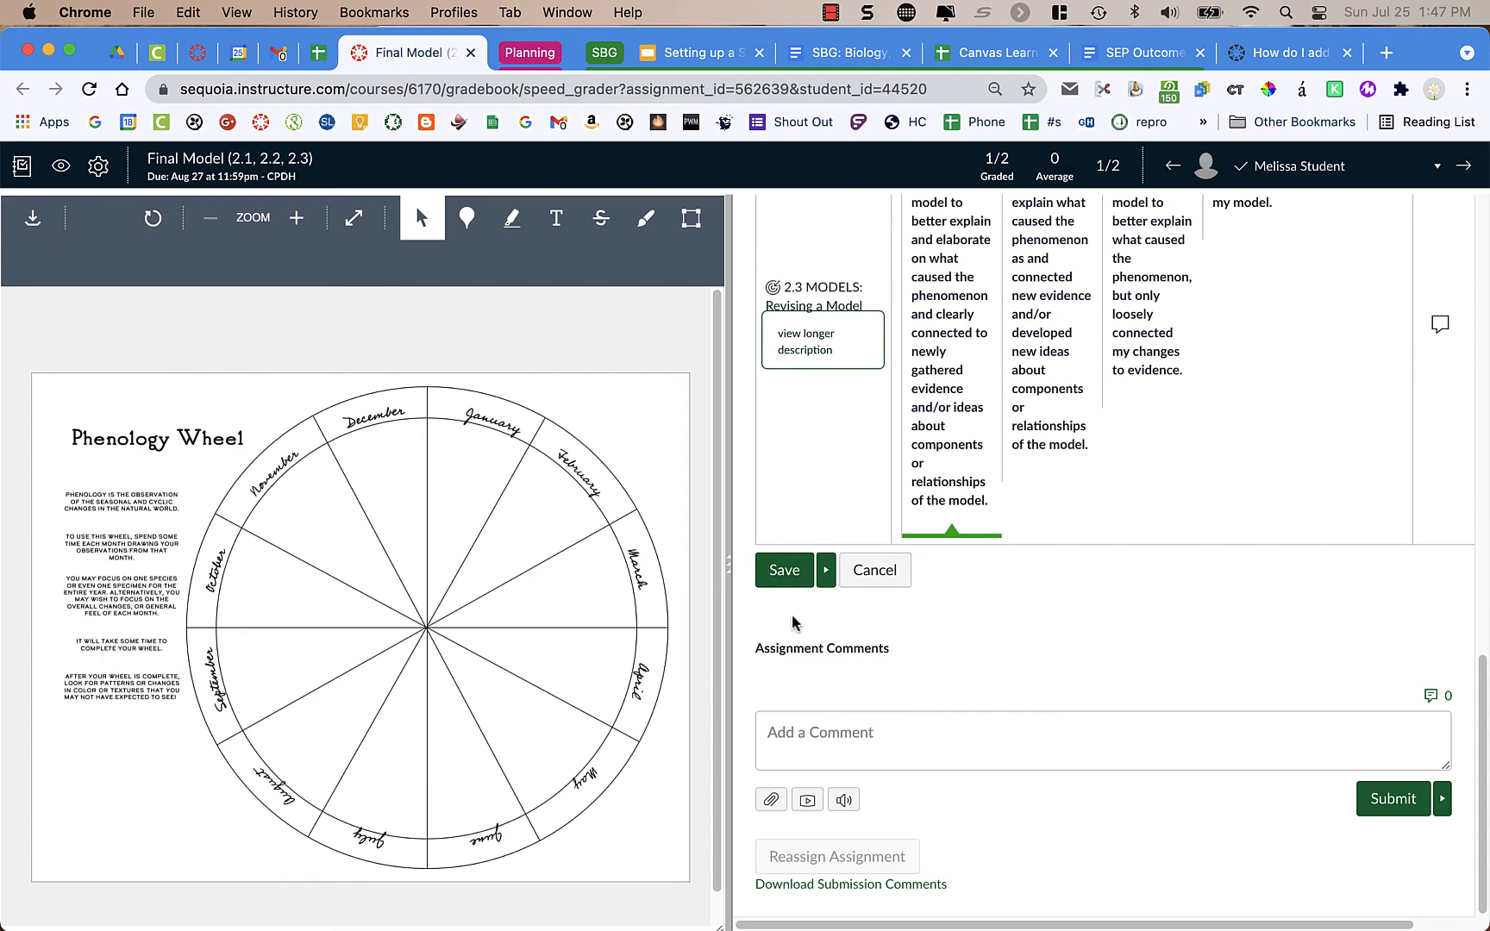
left_click(784, 572)
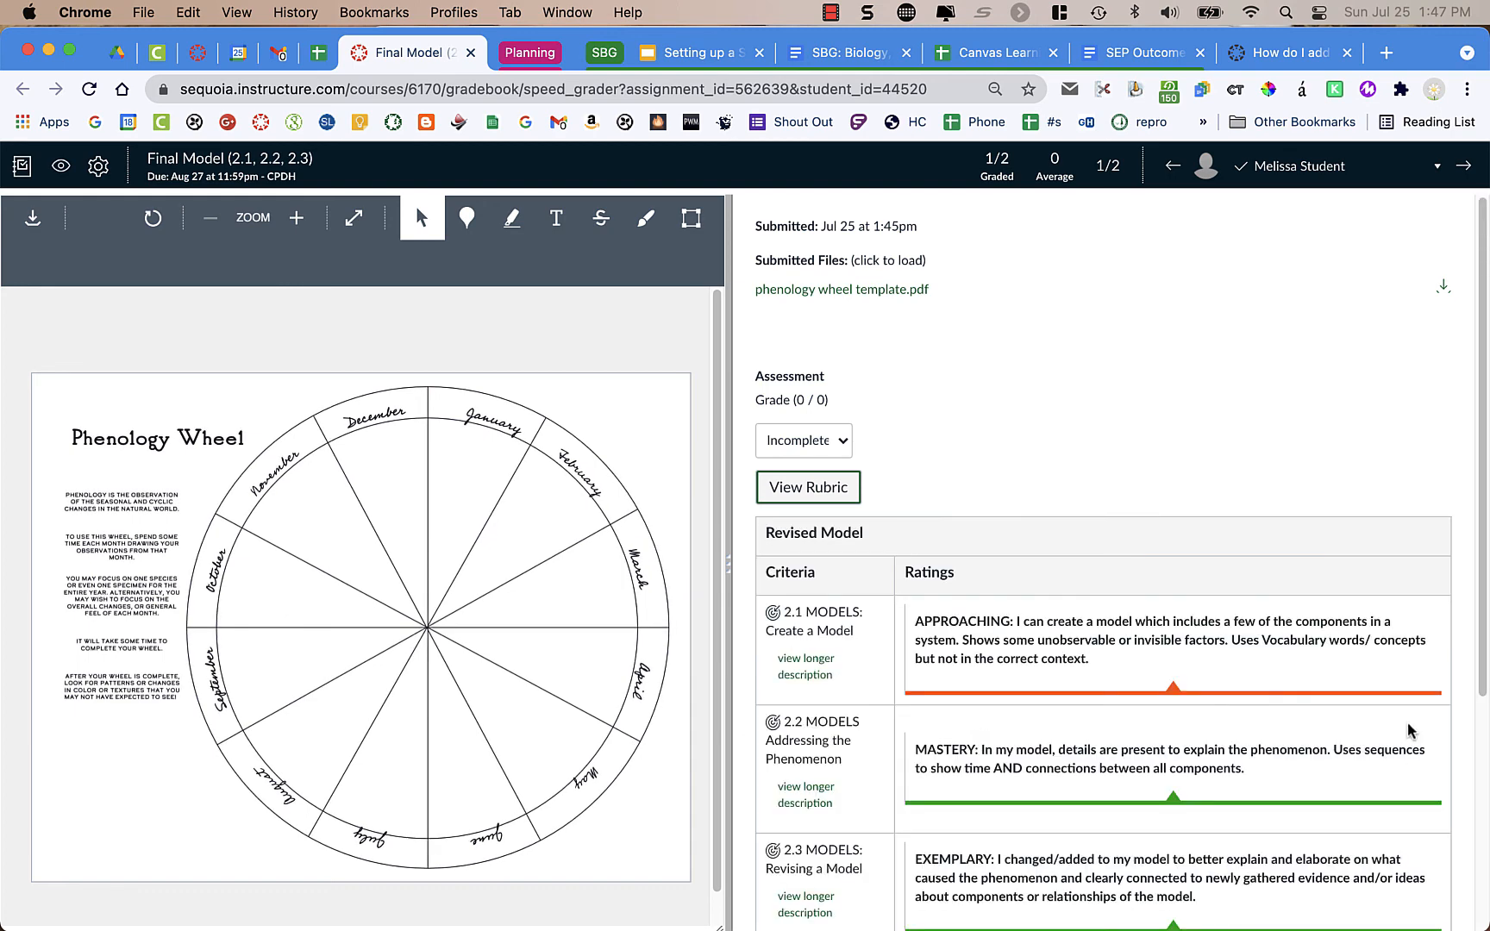
scroll(1415, 781, "down", 3)
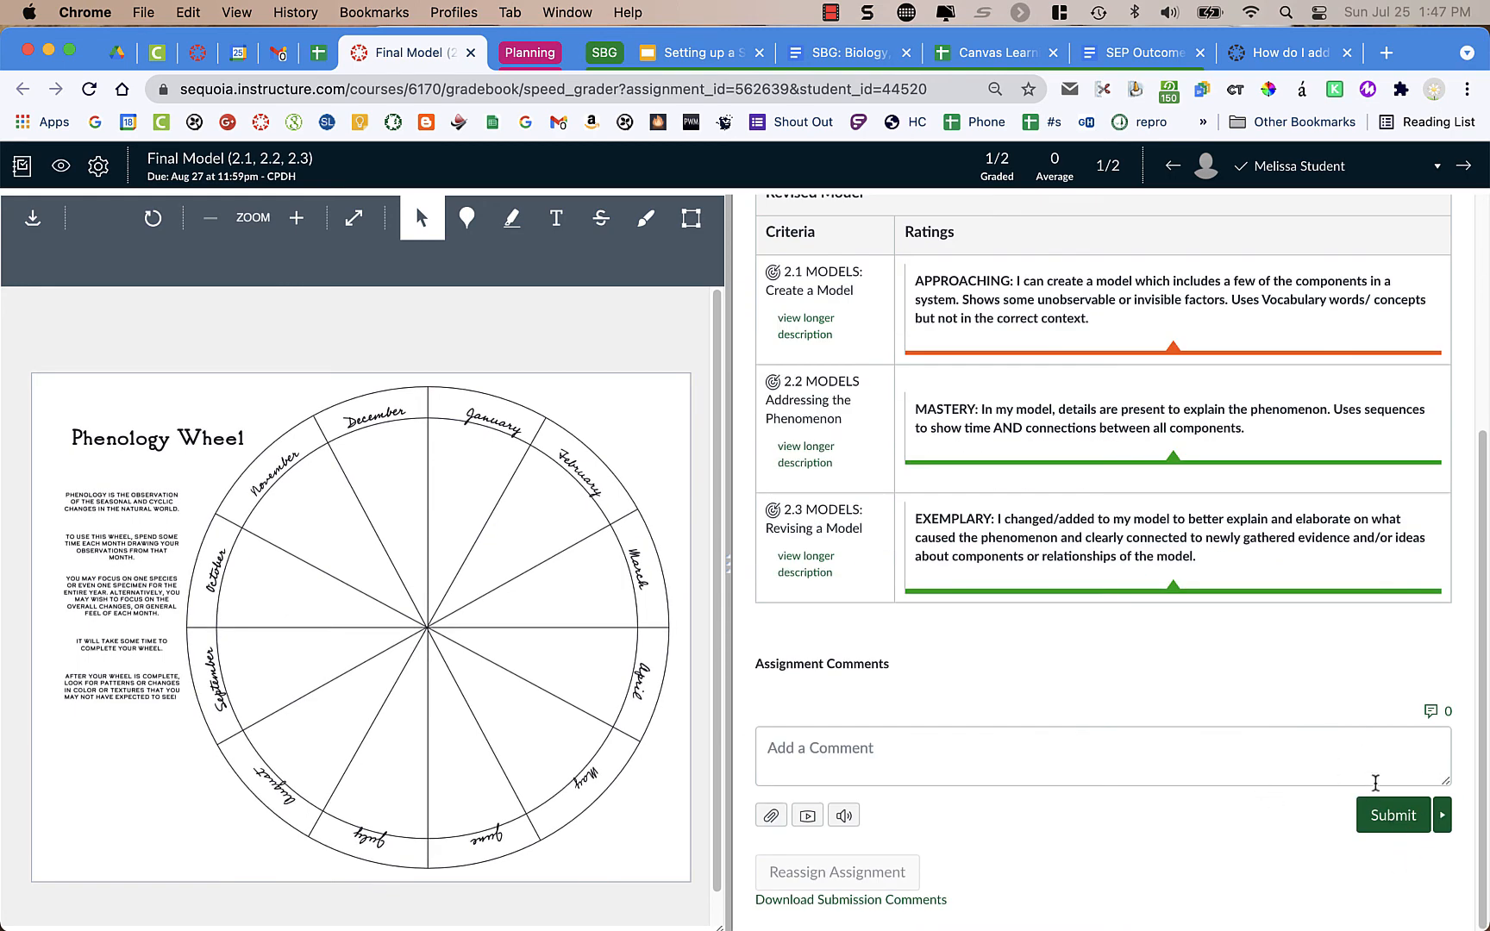
scroll(1436, 835, "up", 3)
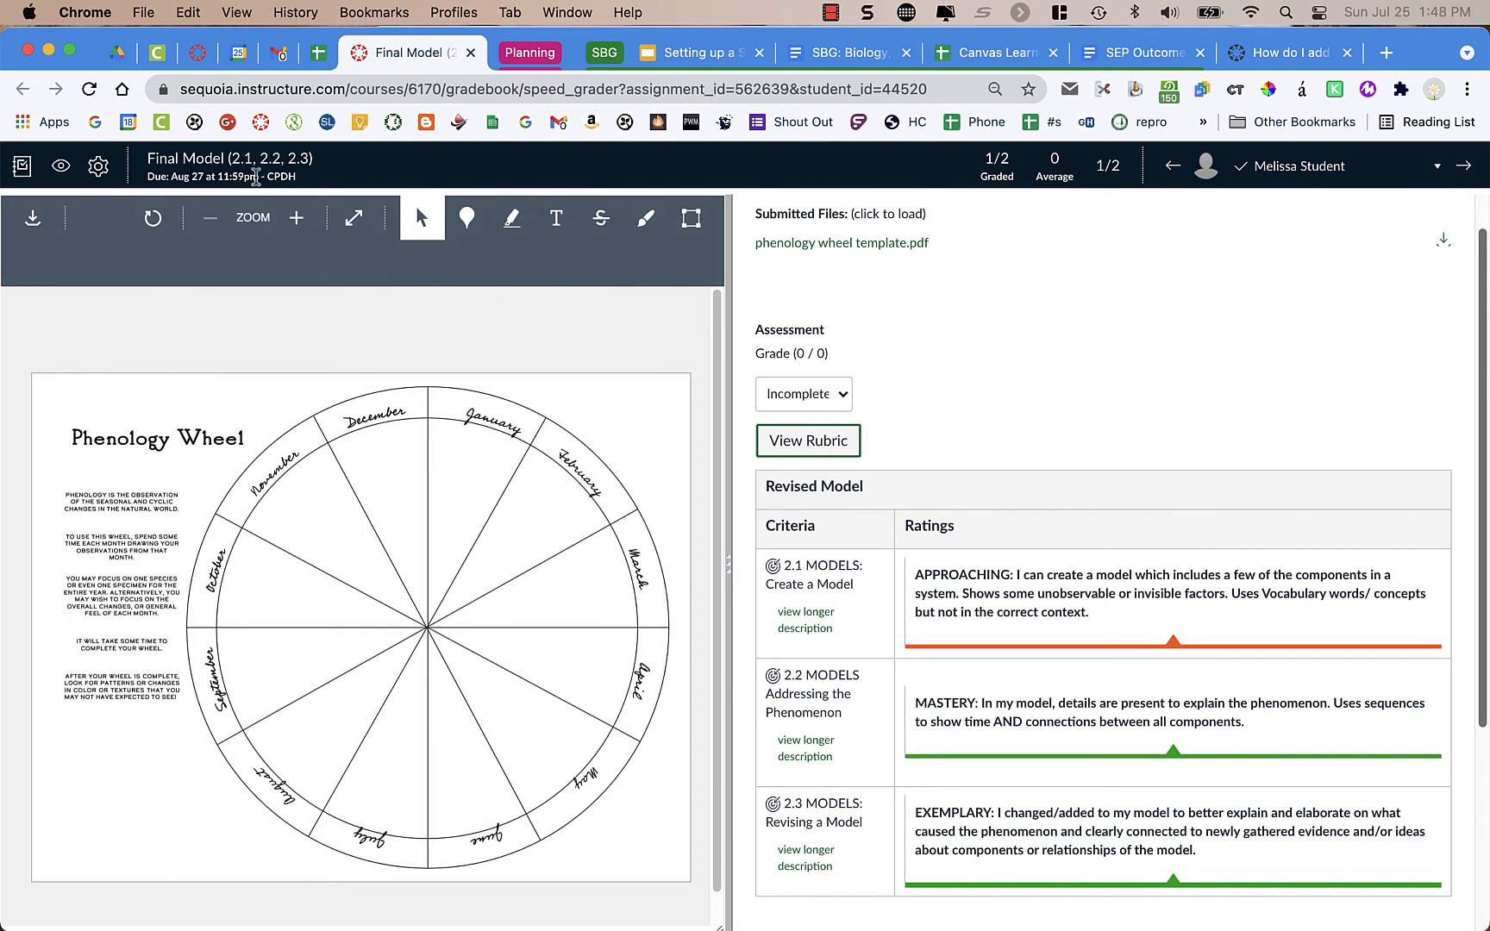
Step: Return to the course and open its Learning Mastery gradebook at the assessed outcomes
left_click(288, 184)
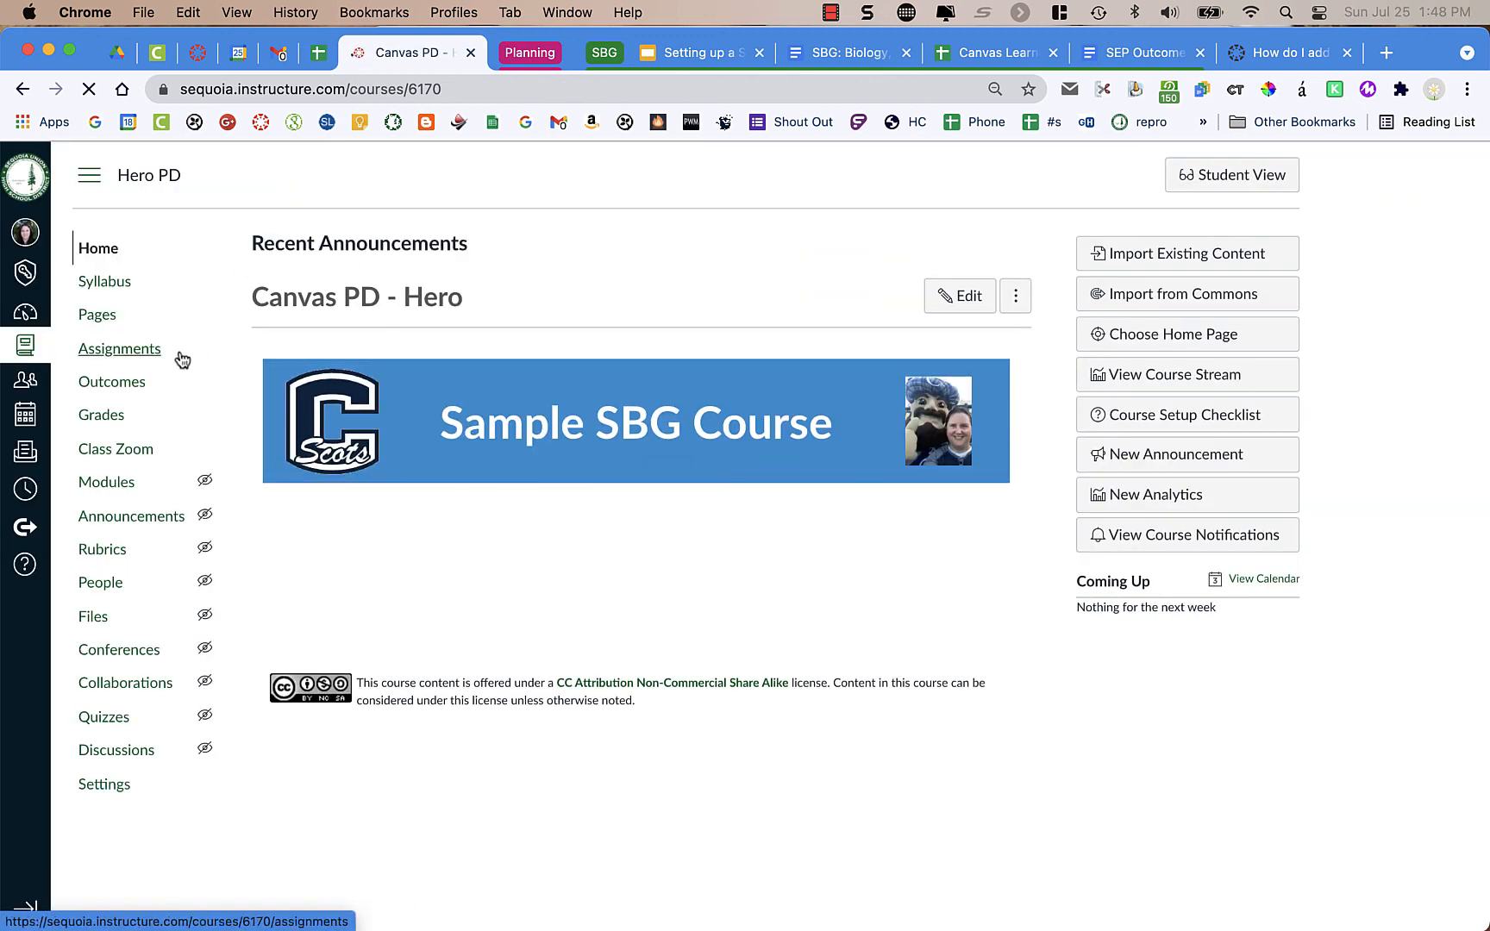
left_click(111, 417)
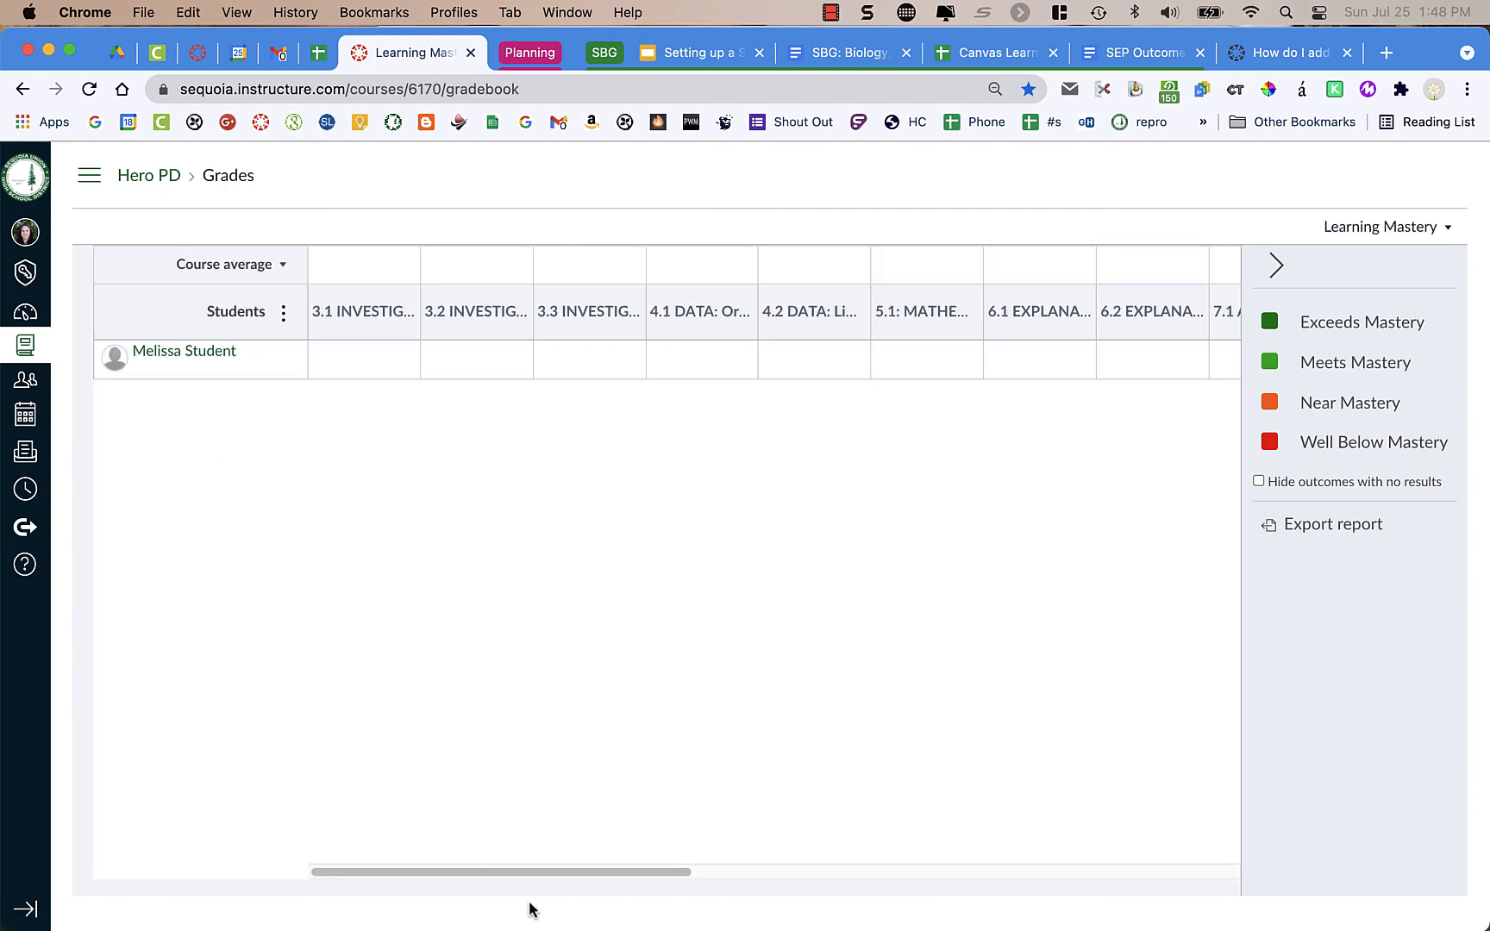
left_click_drag(536, 872, 1149, 852)
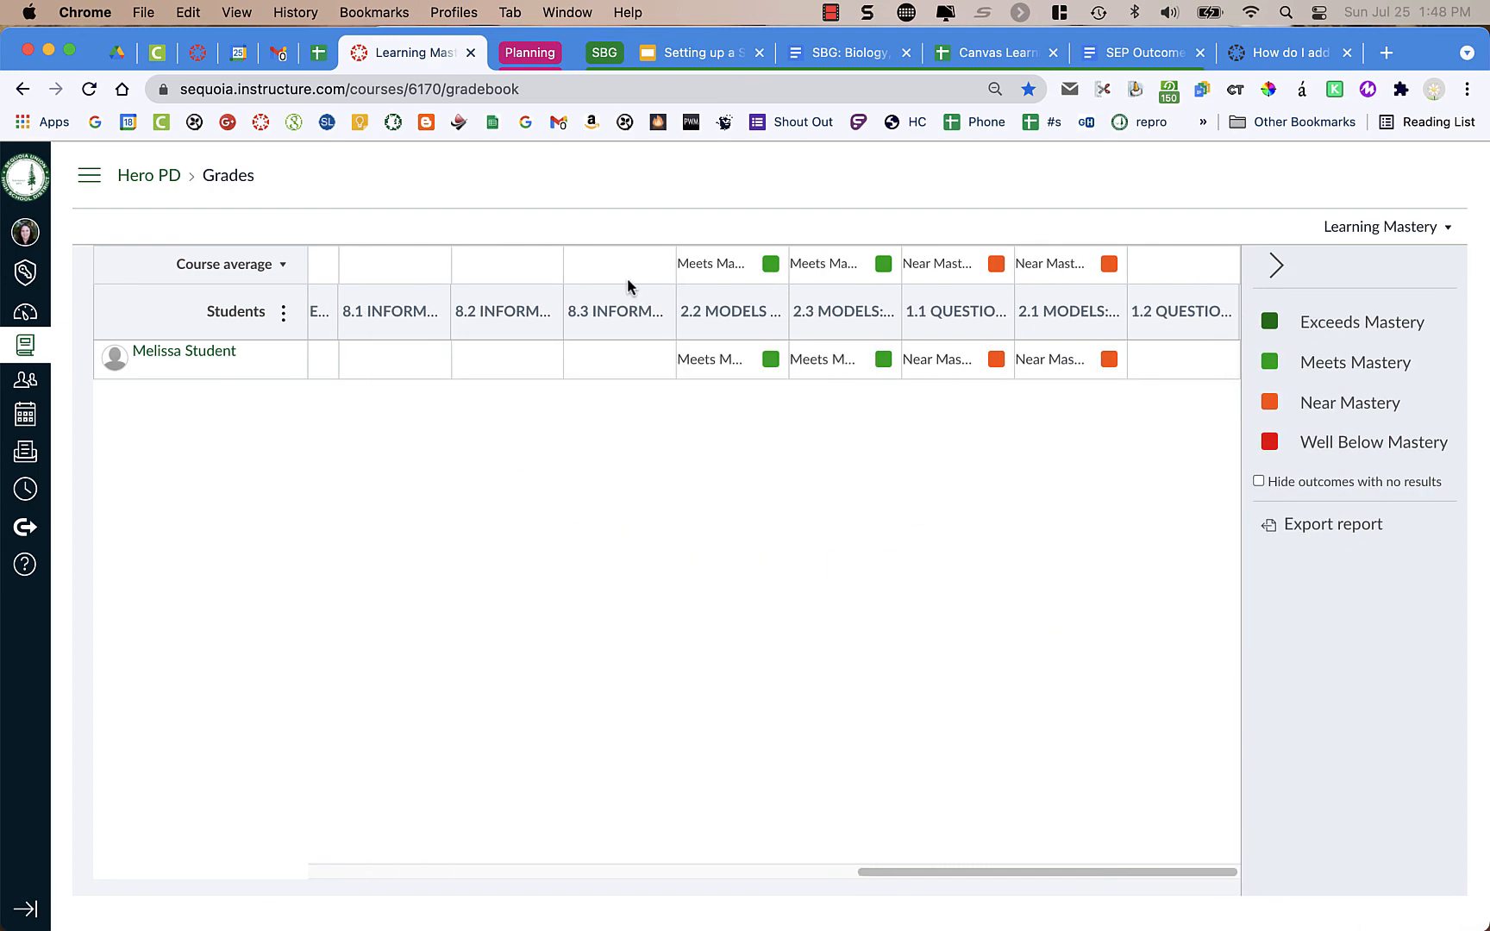
Step: Check the assignment marks in the standard Gradebook and return to the assessed outcomes in Learning Mastery
left_click(1353, 239)
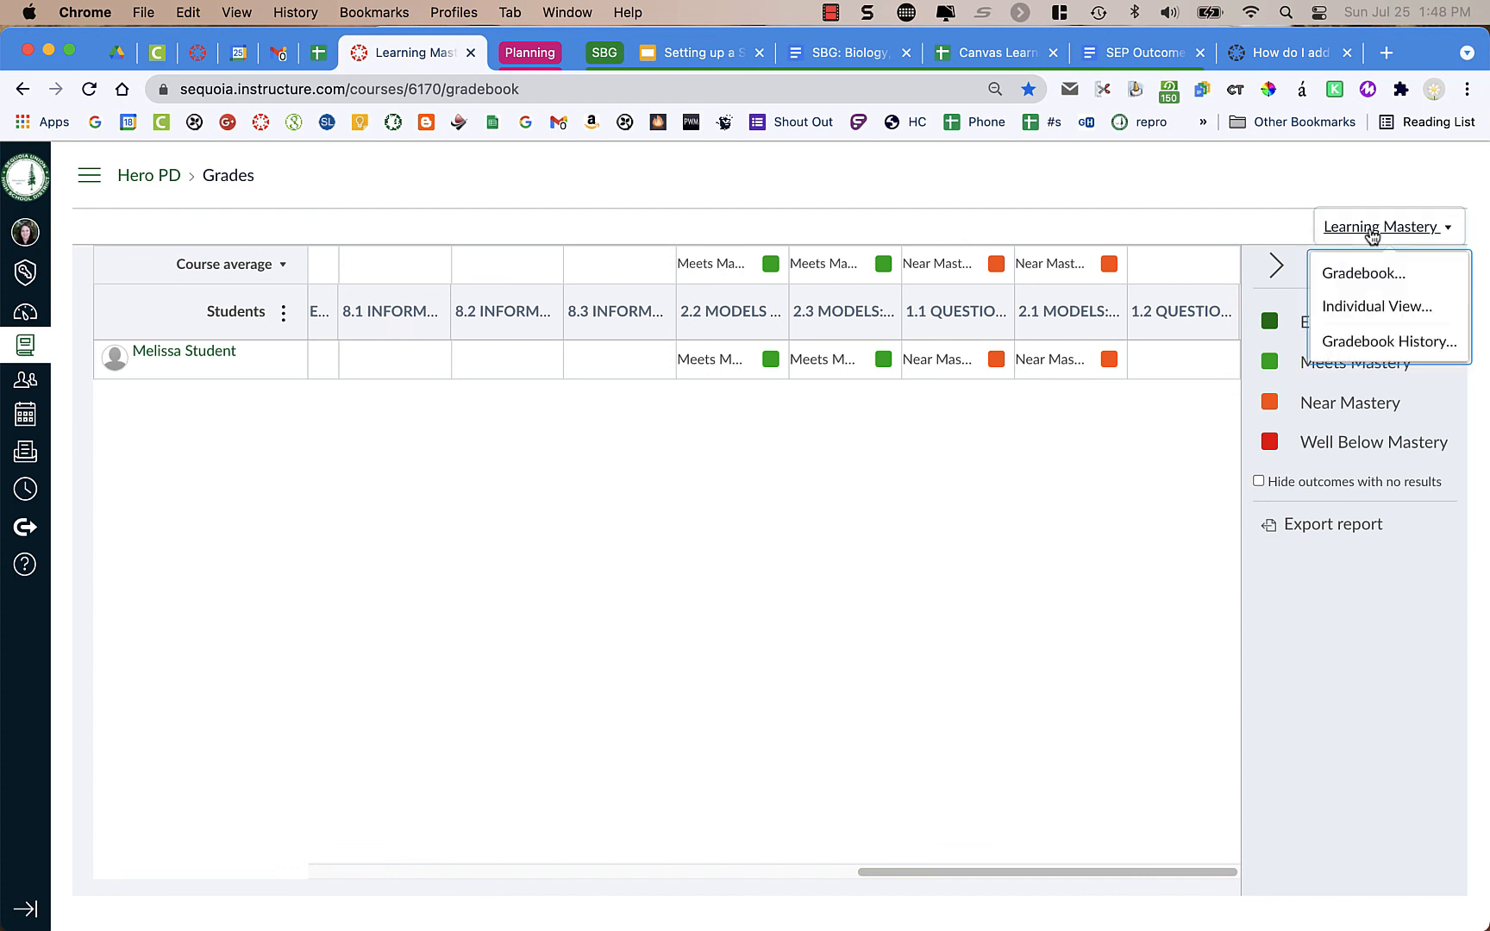
left_click(1365, 274)
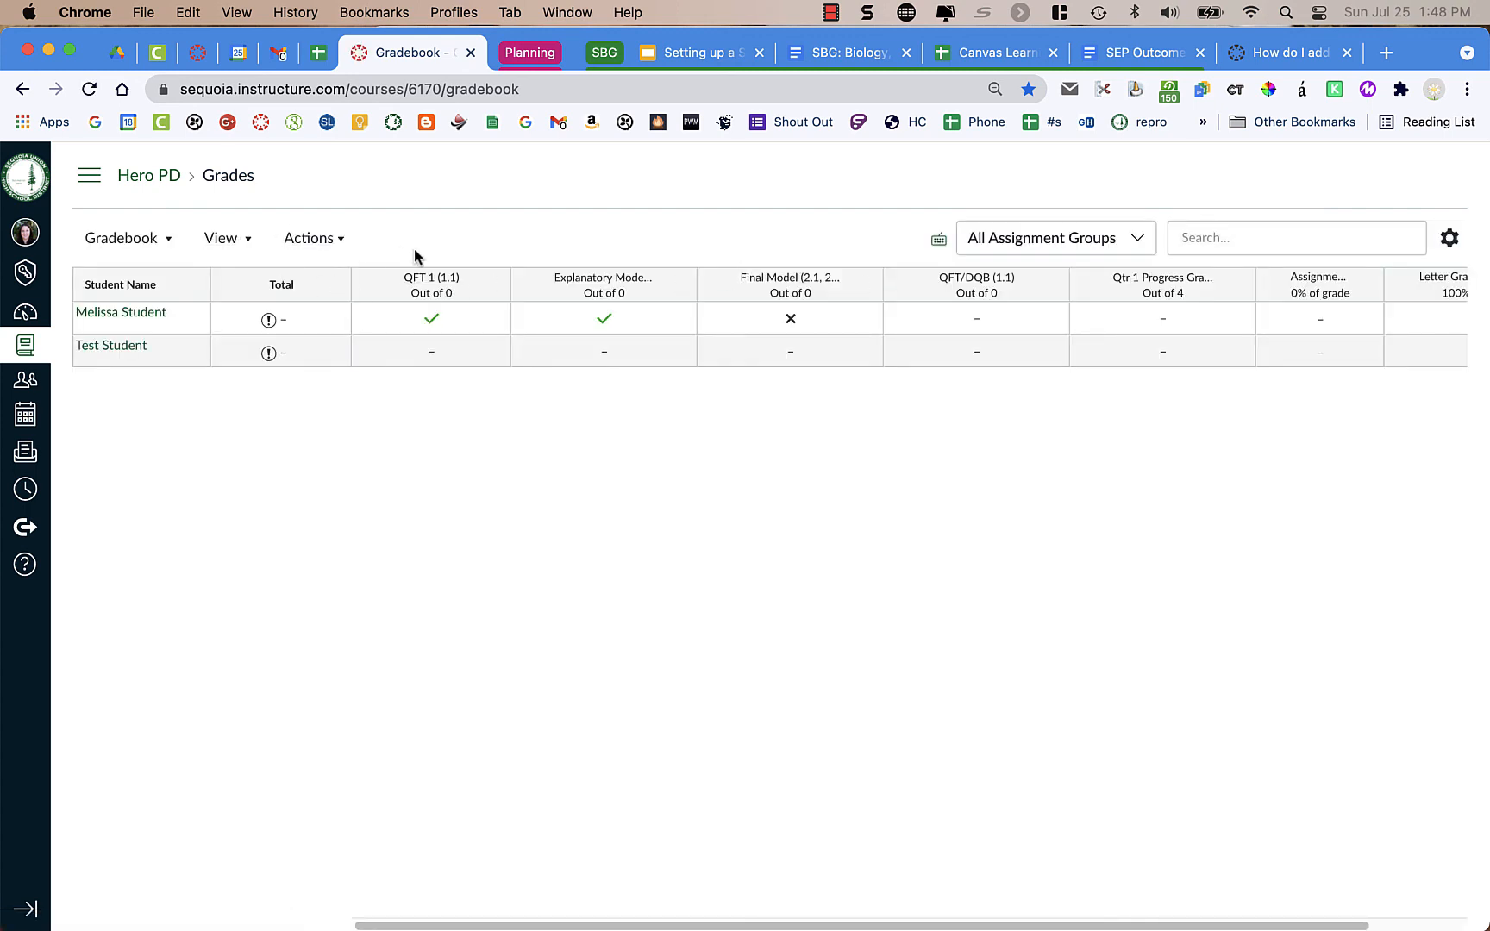
left_click(123, 241)
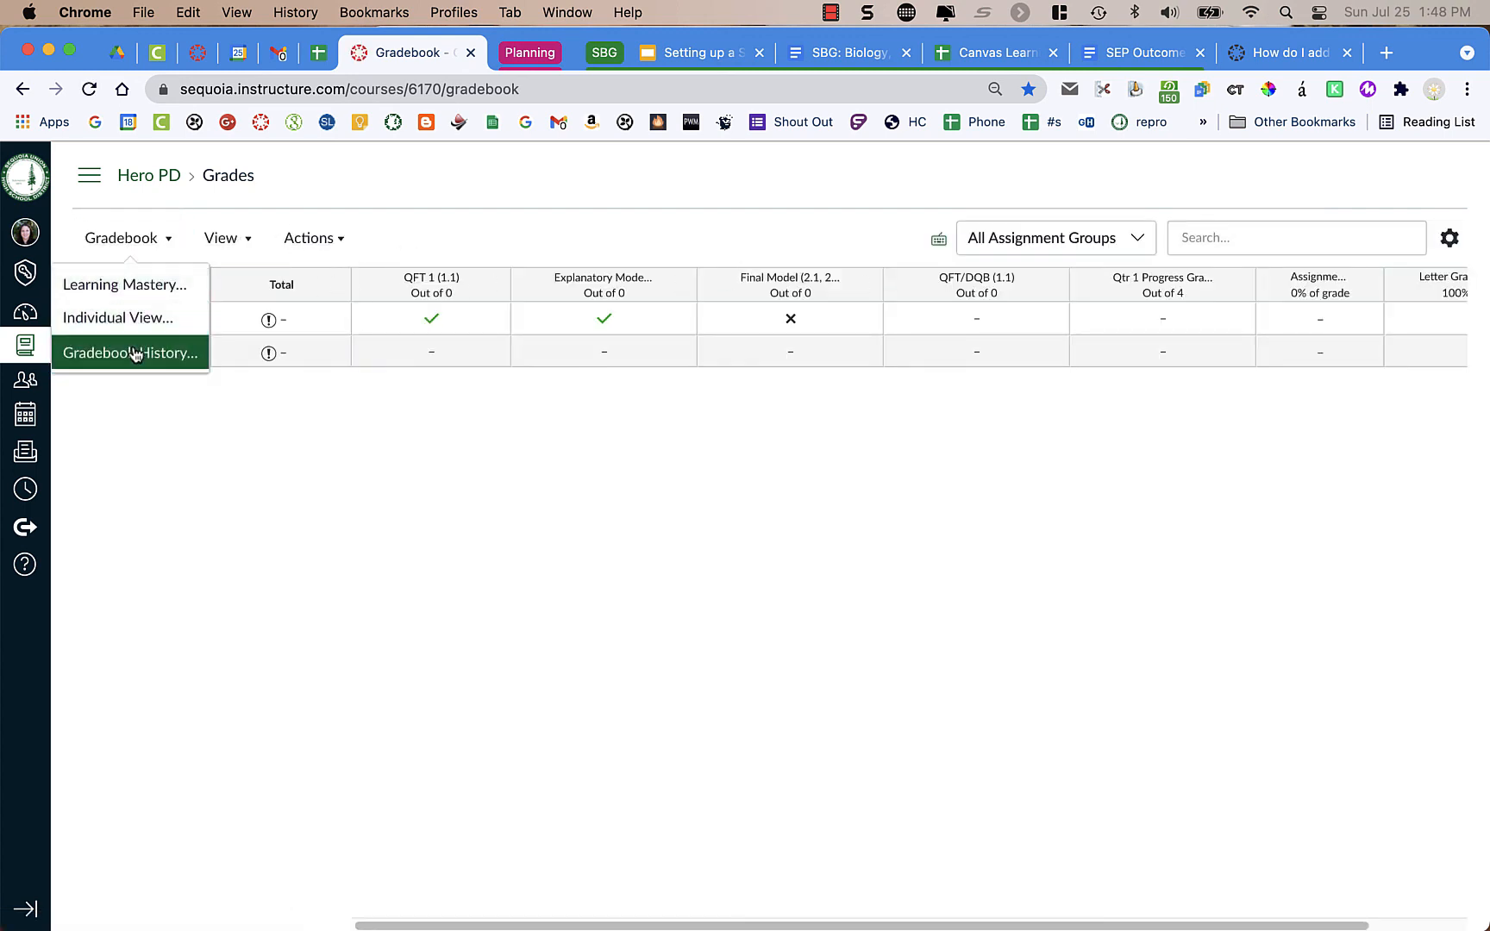
left_click(131, 290)
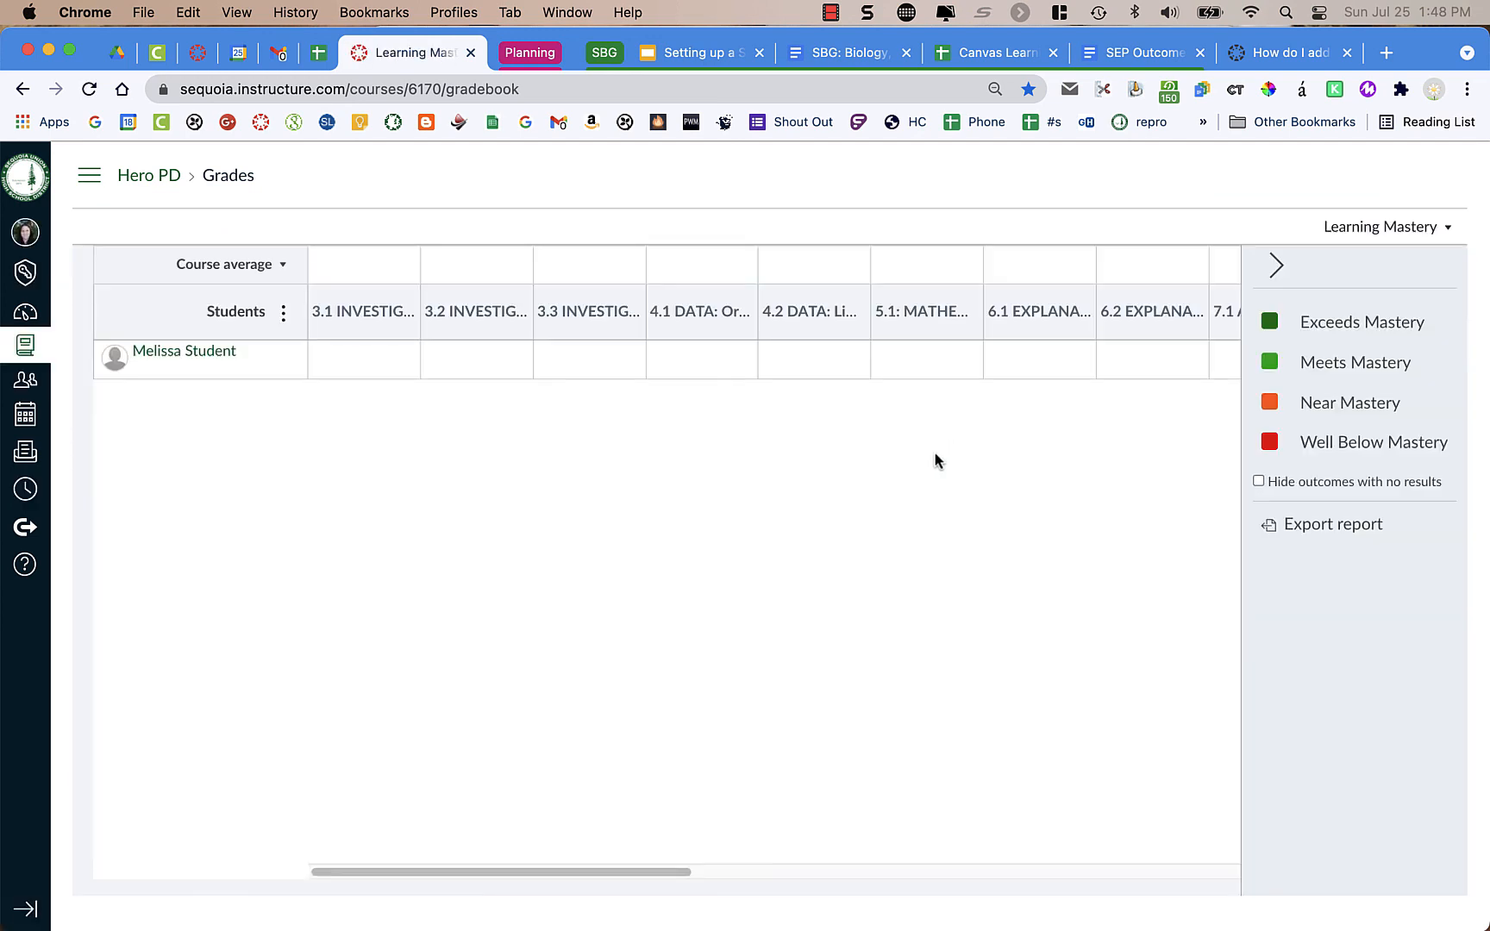
scroll(927, 461, "right", 15)
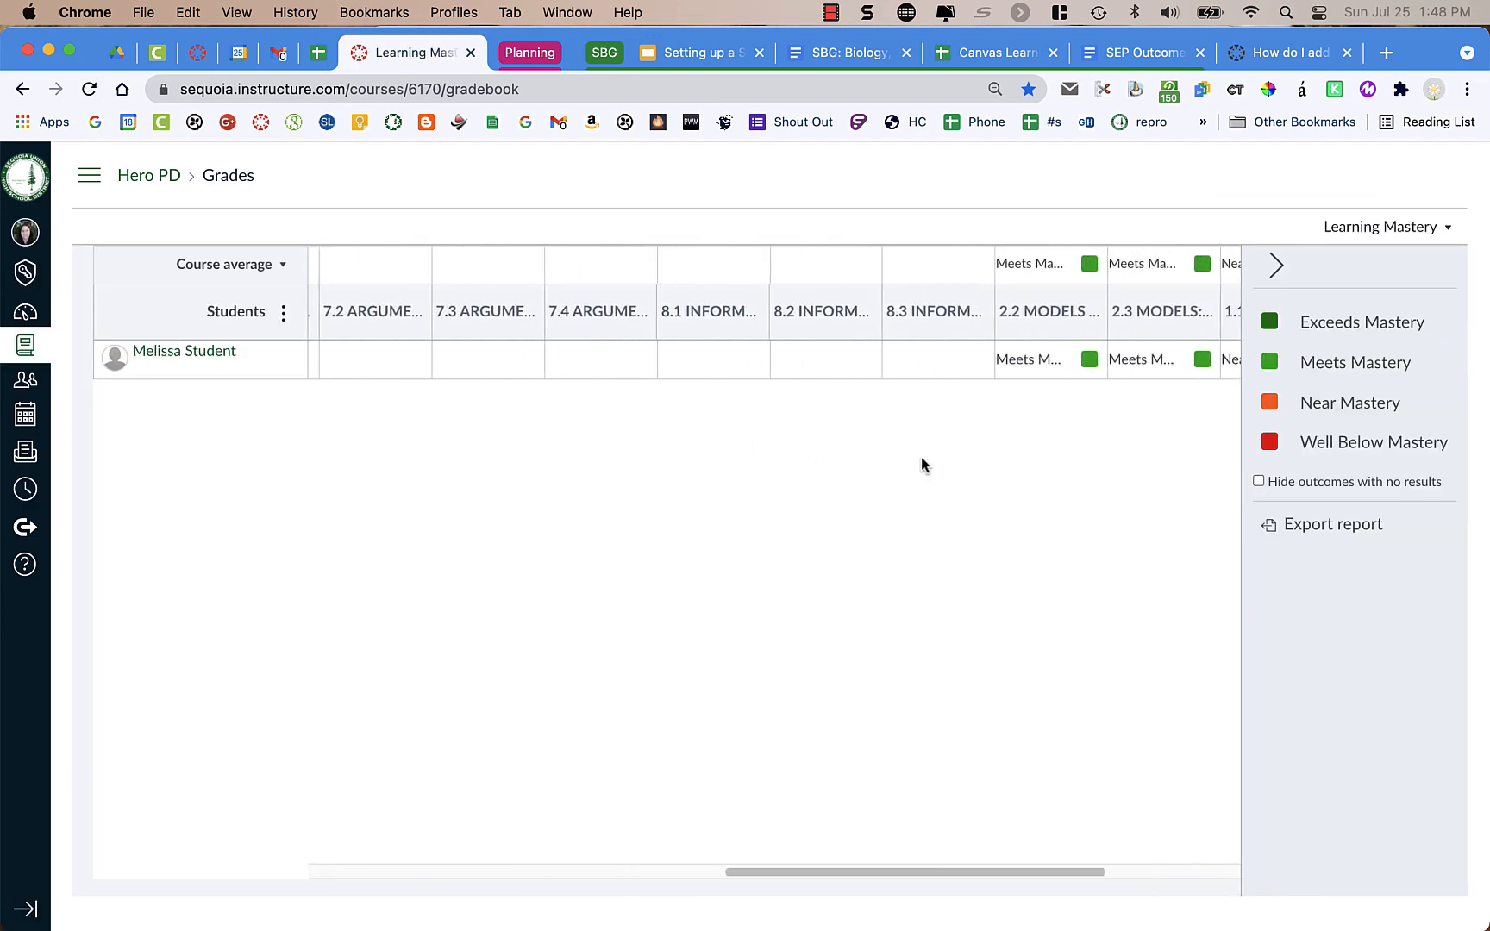
scroll(921, 466, "right", 5)
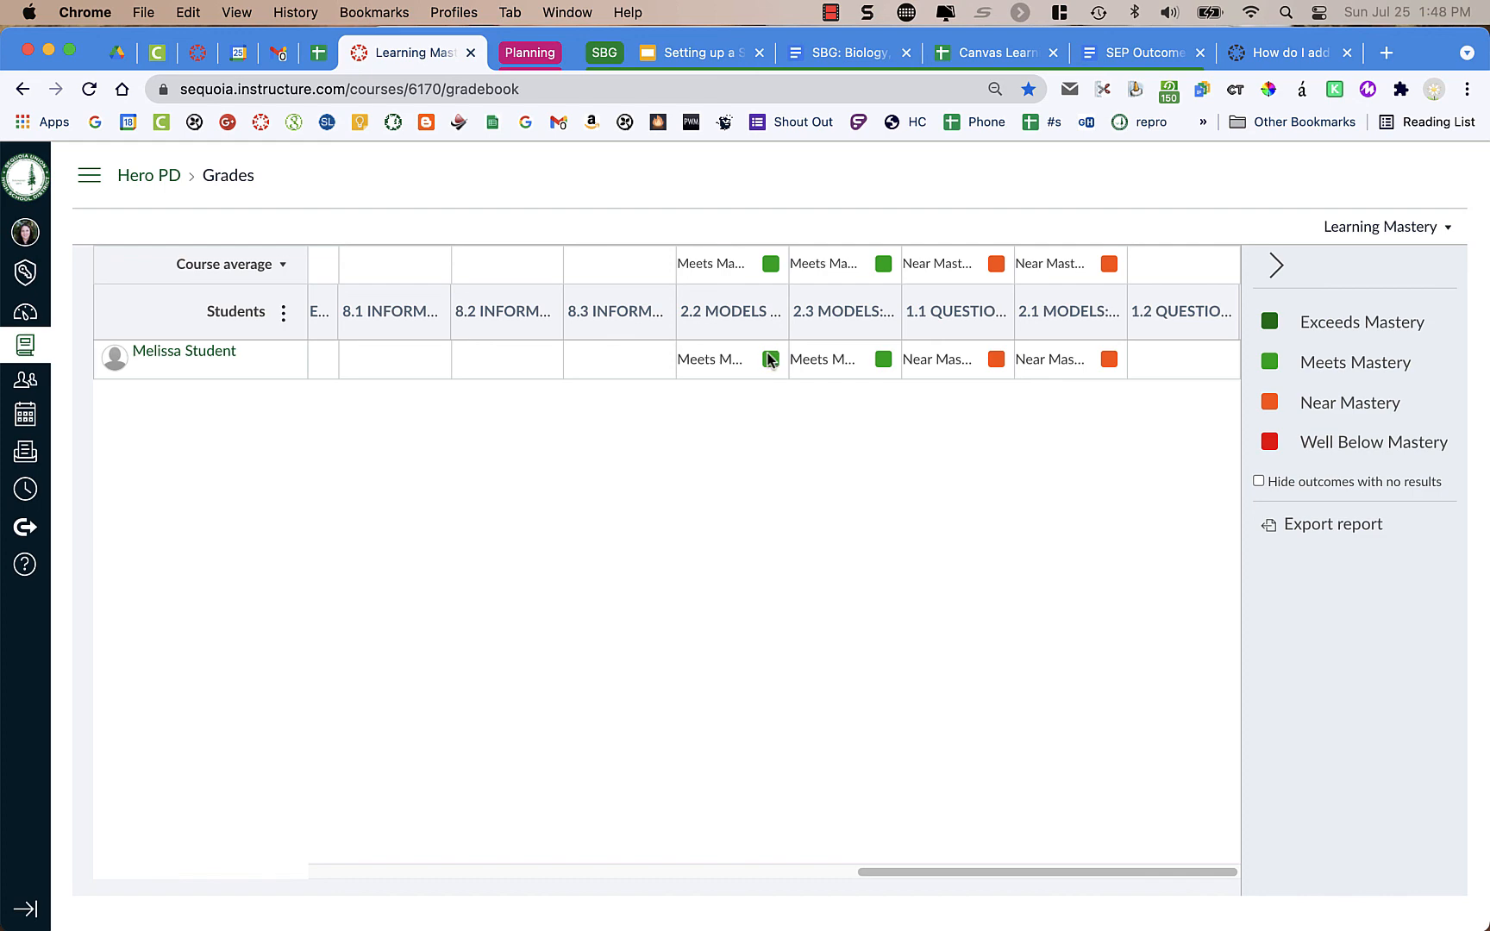
Step: View the outcome details for 2.2 Addressing the Phenomenon and 2.3 Revising a Model, including the latter's calculation method
mouse_move(714, 309)
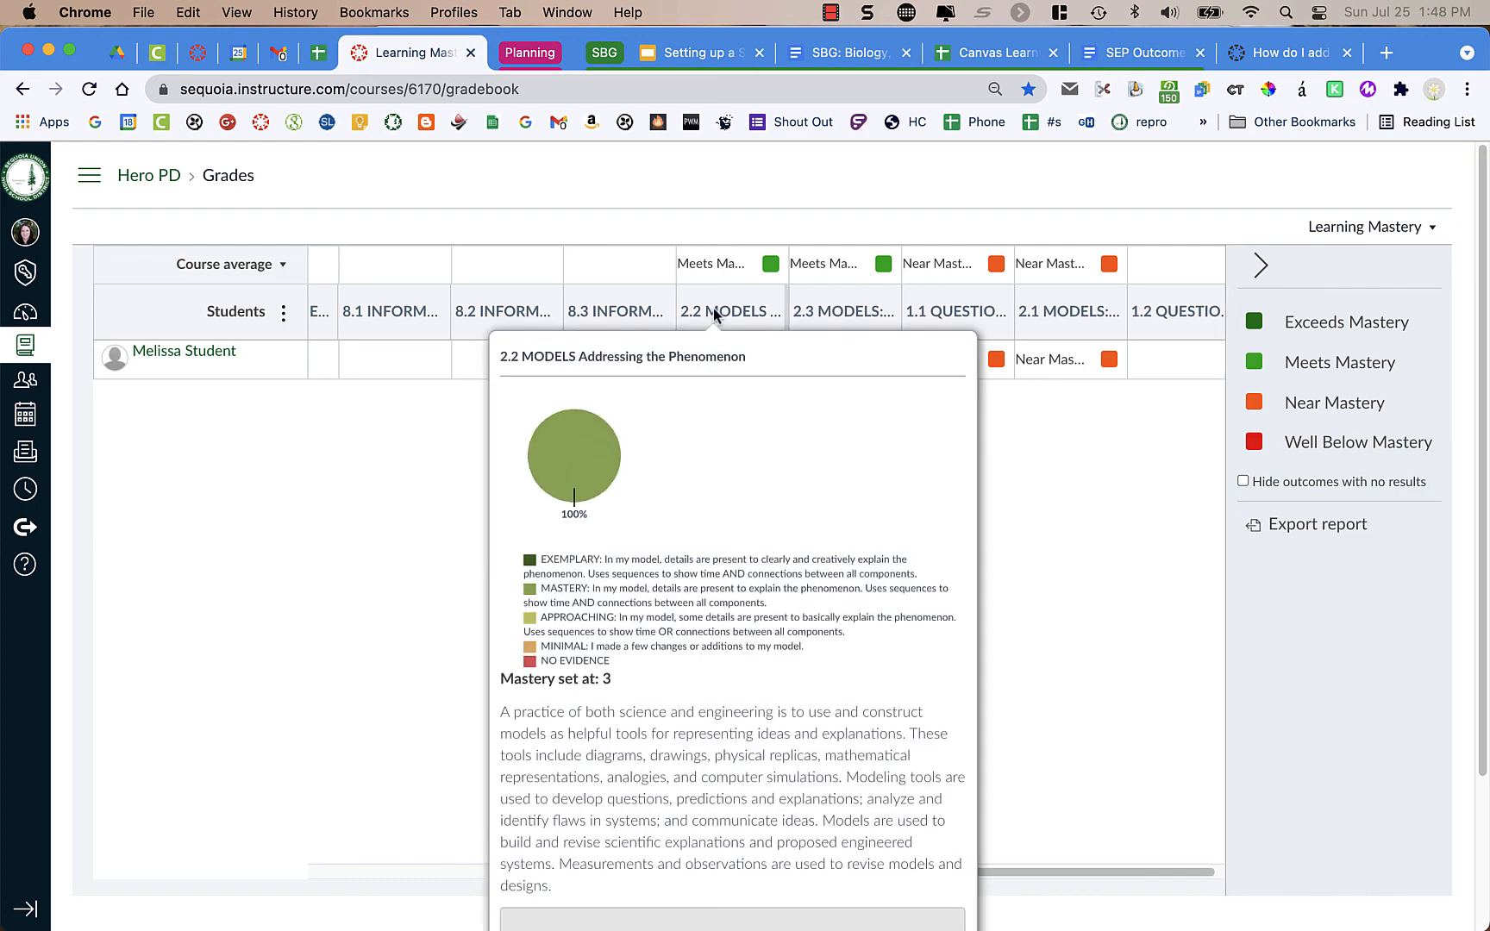
mouse_move(832, 313)
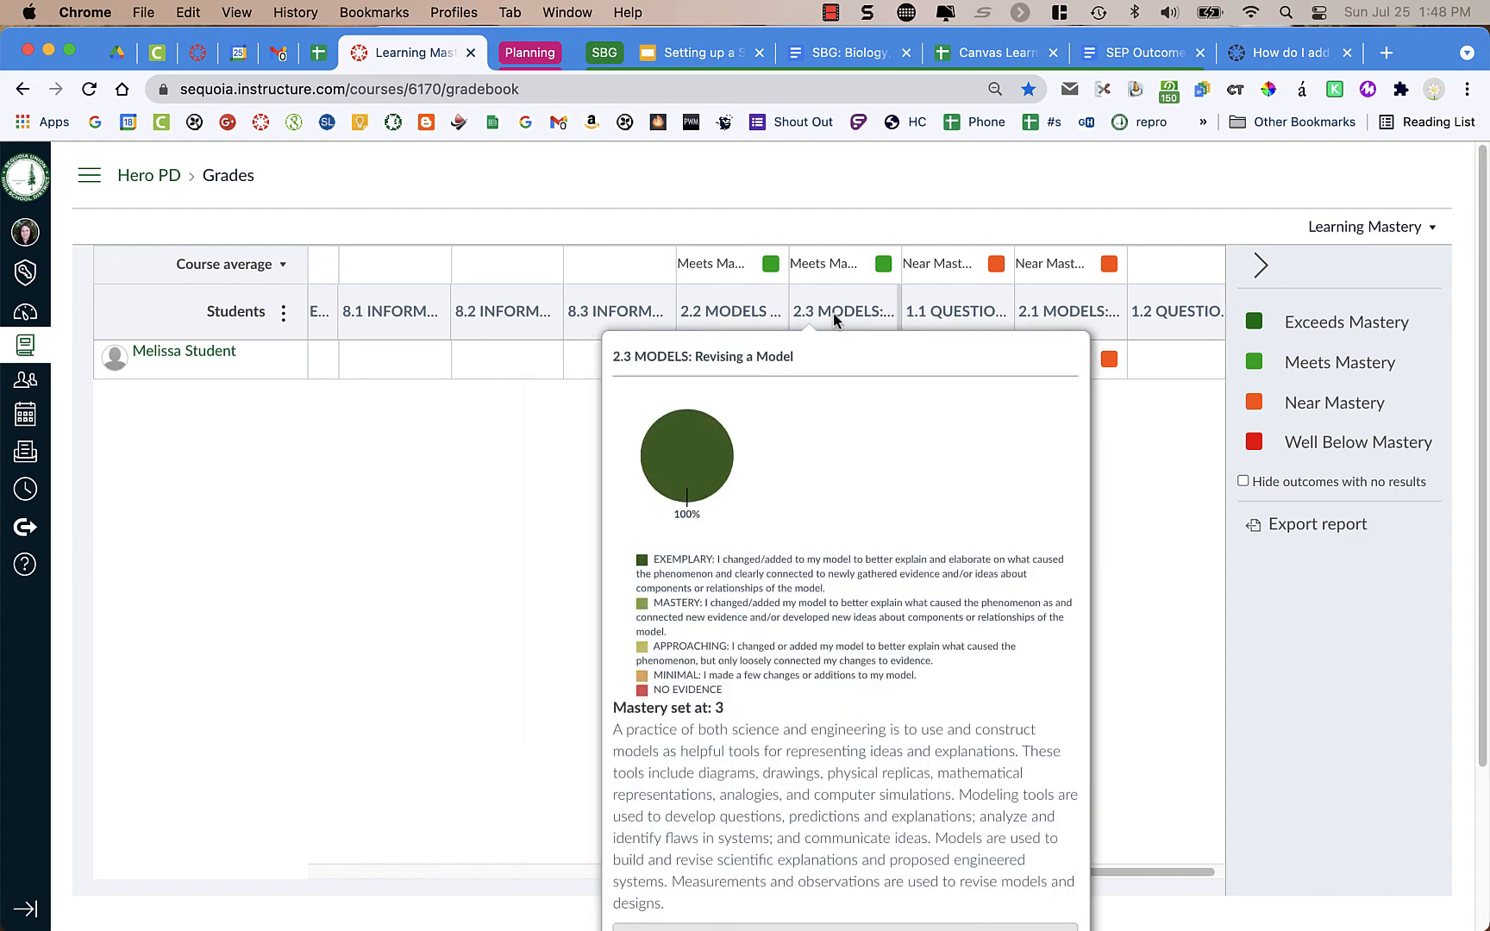
scroll(815, 541, "down", 3)
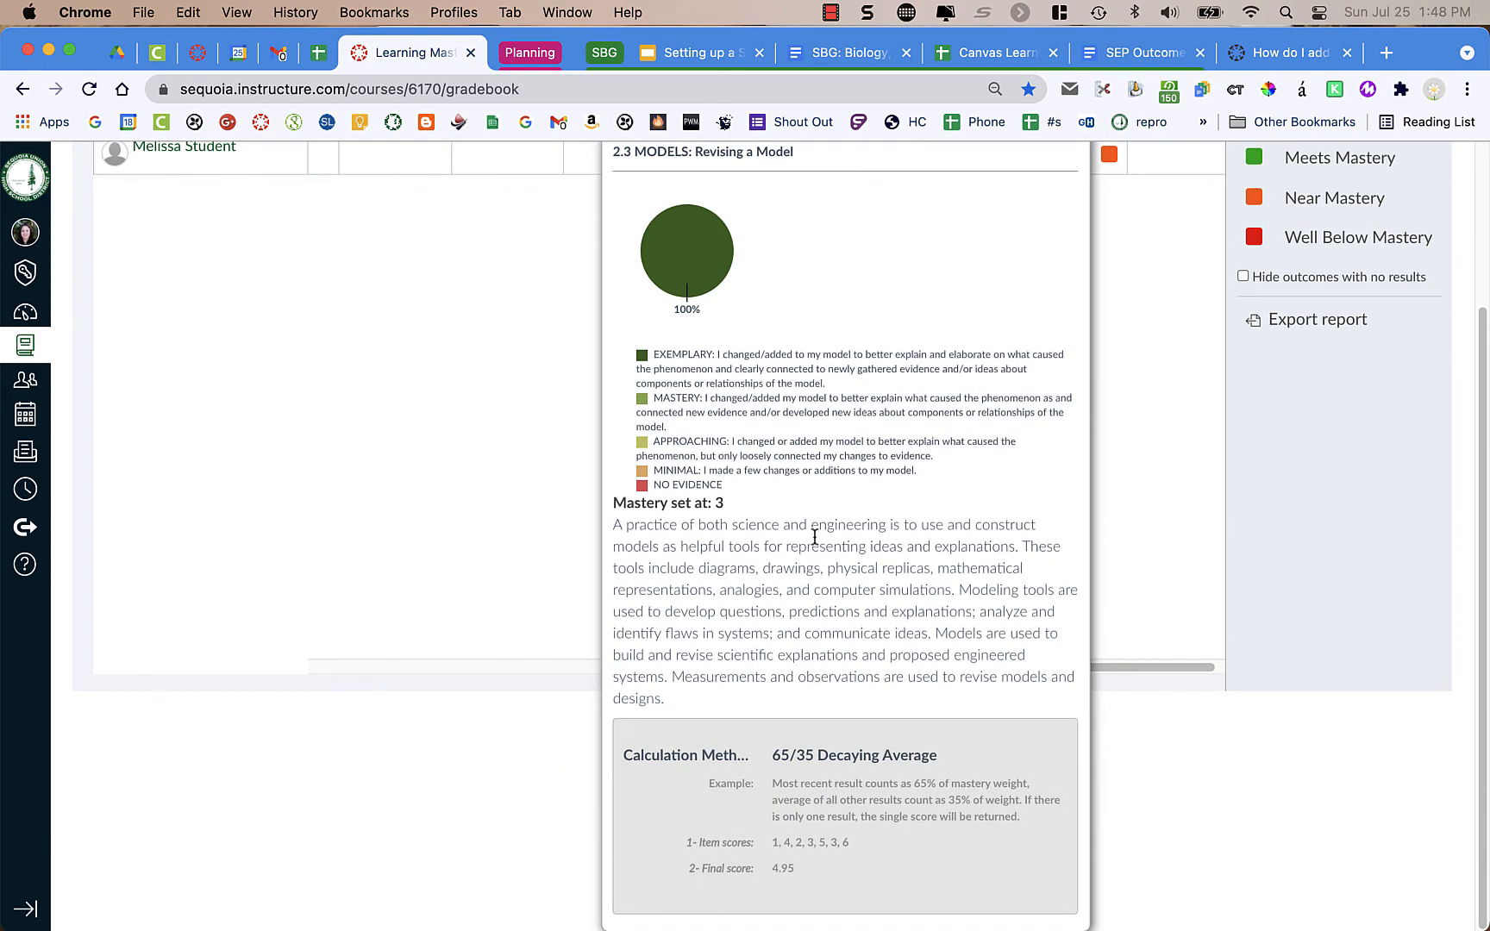
scroll(815, 541, "up", 5)
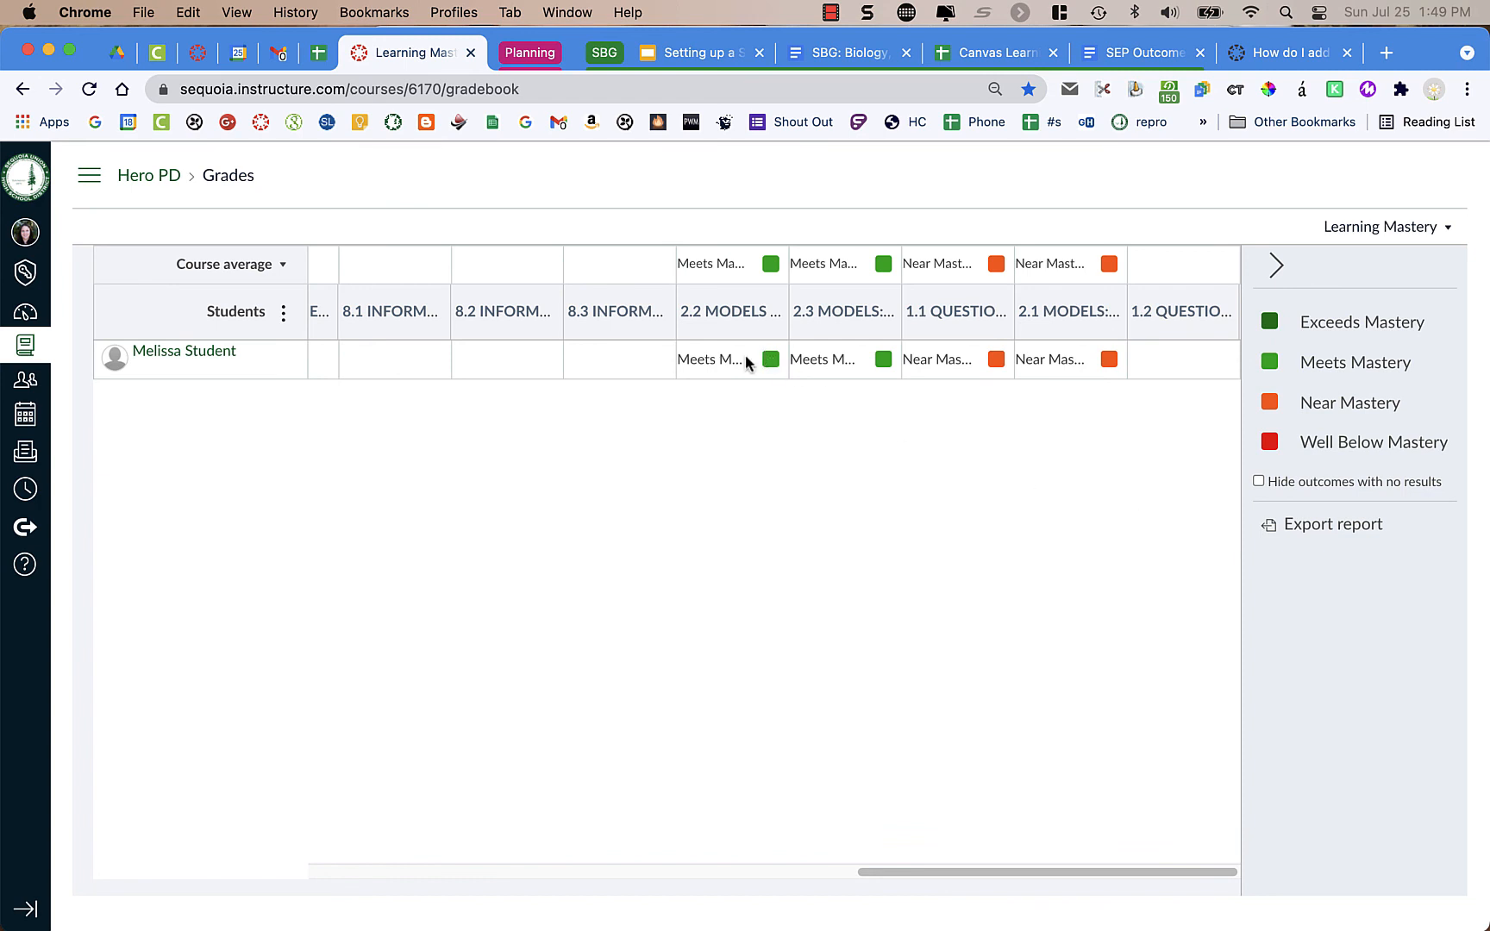
Step: Select the student's results for outcomes 2.2, 2.3, 1.1 and 2.1 in turn
left_click(704, 366)
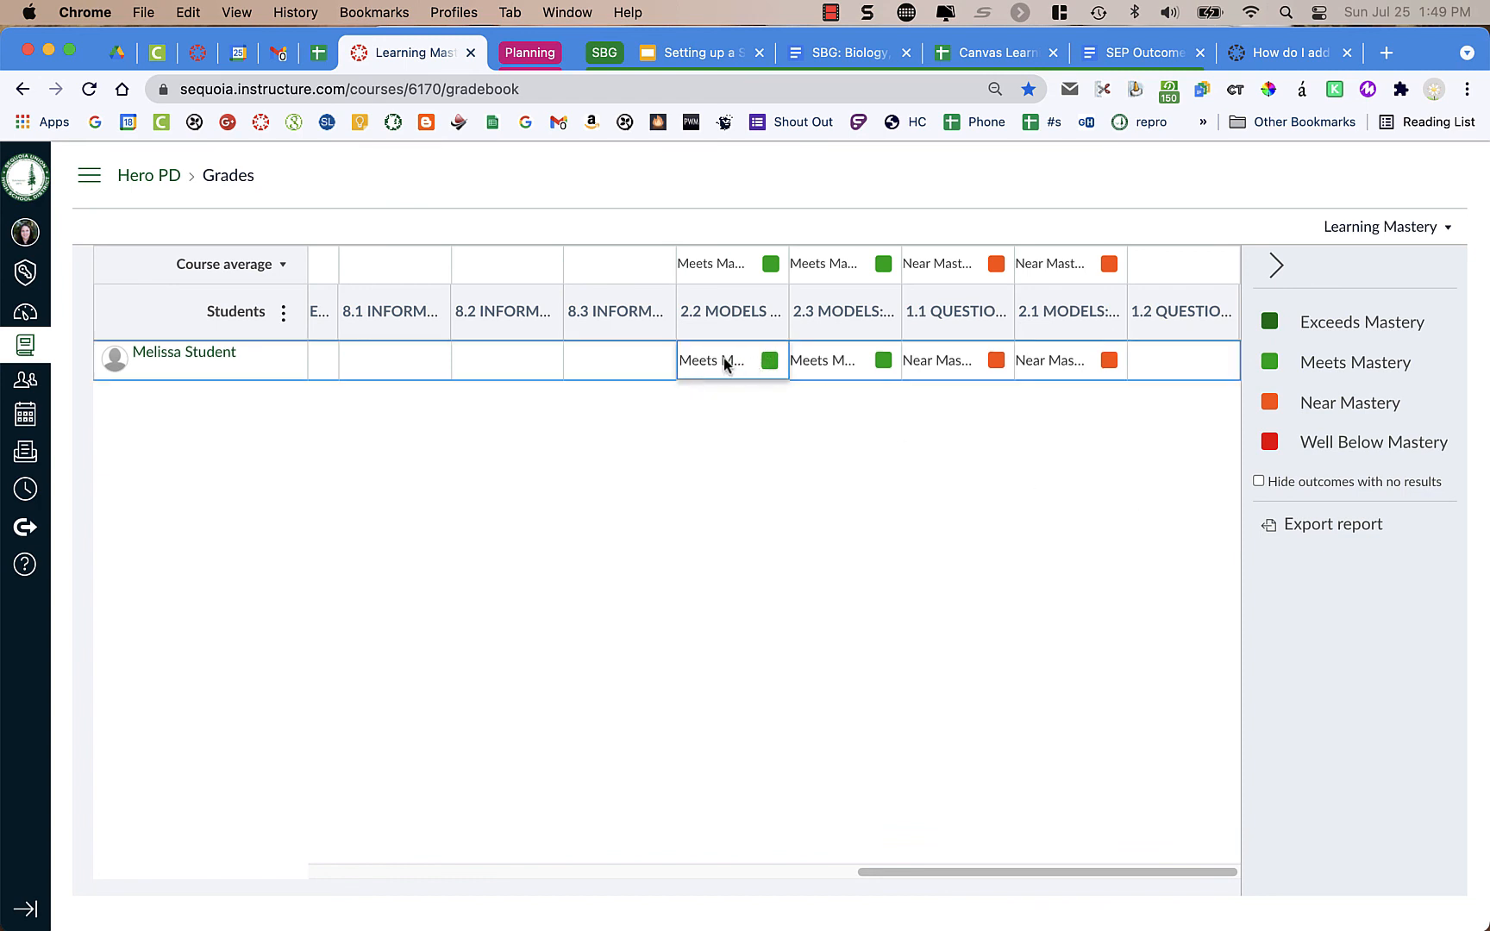
left_click(817, 365)
left_click(930, 372)
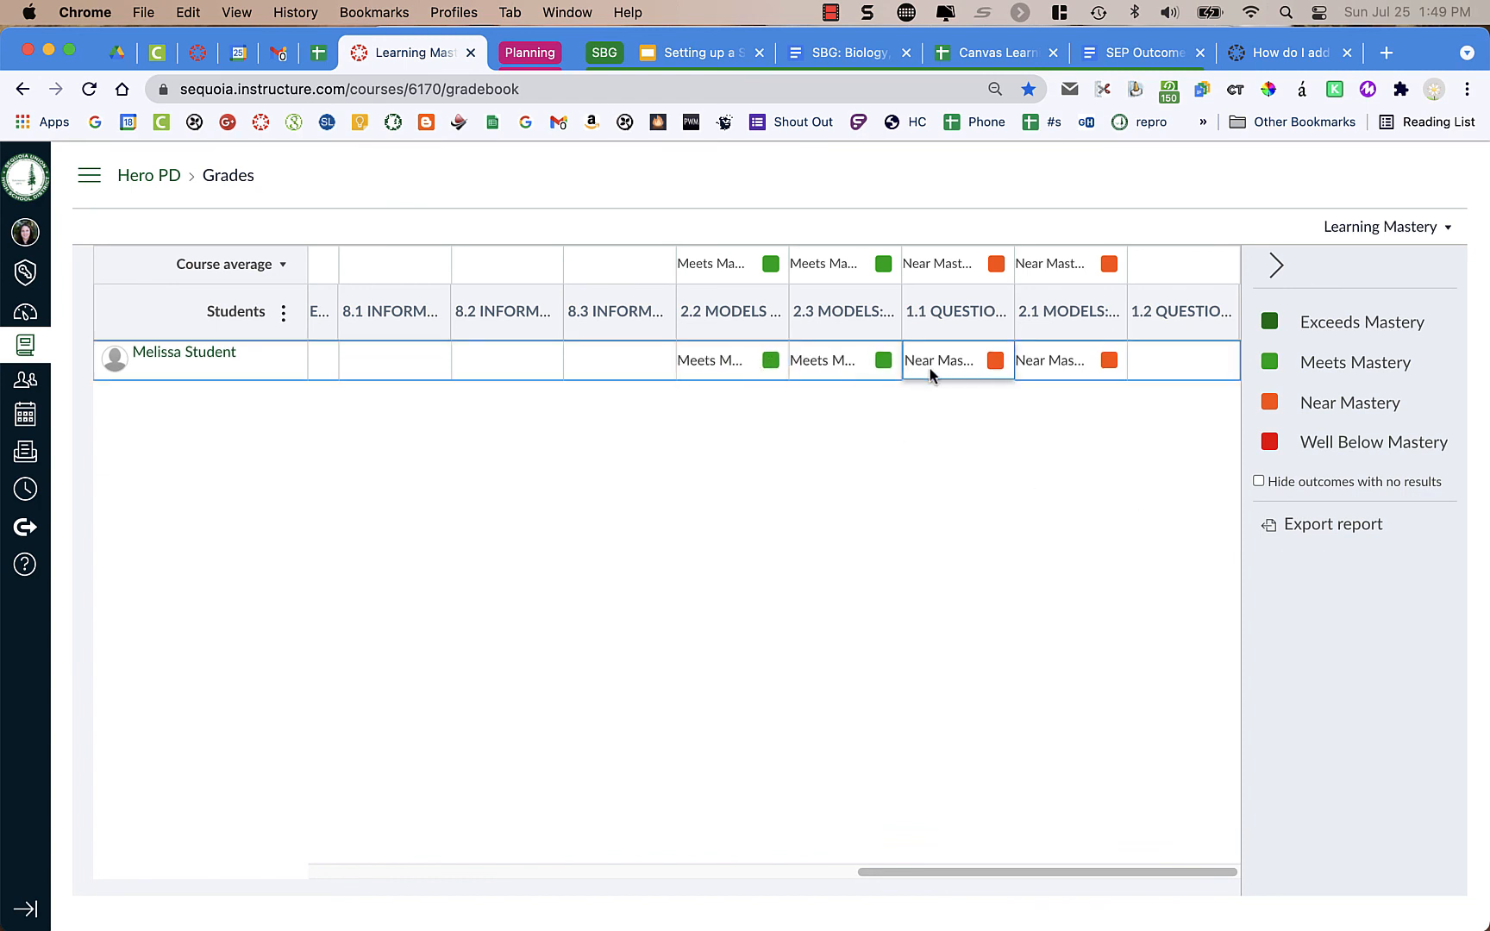
left_click(1052, 371)
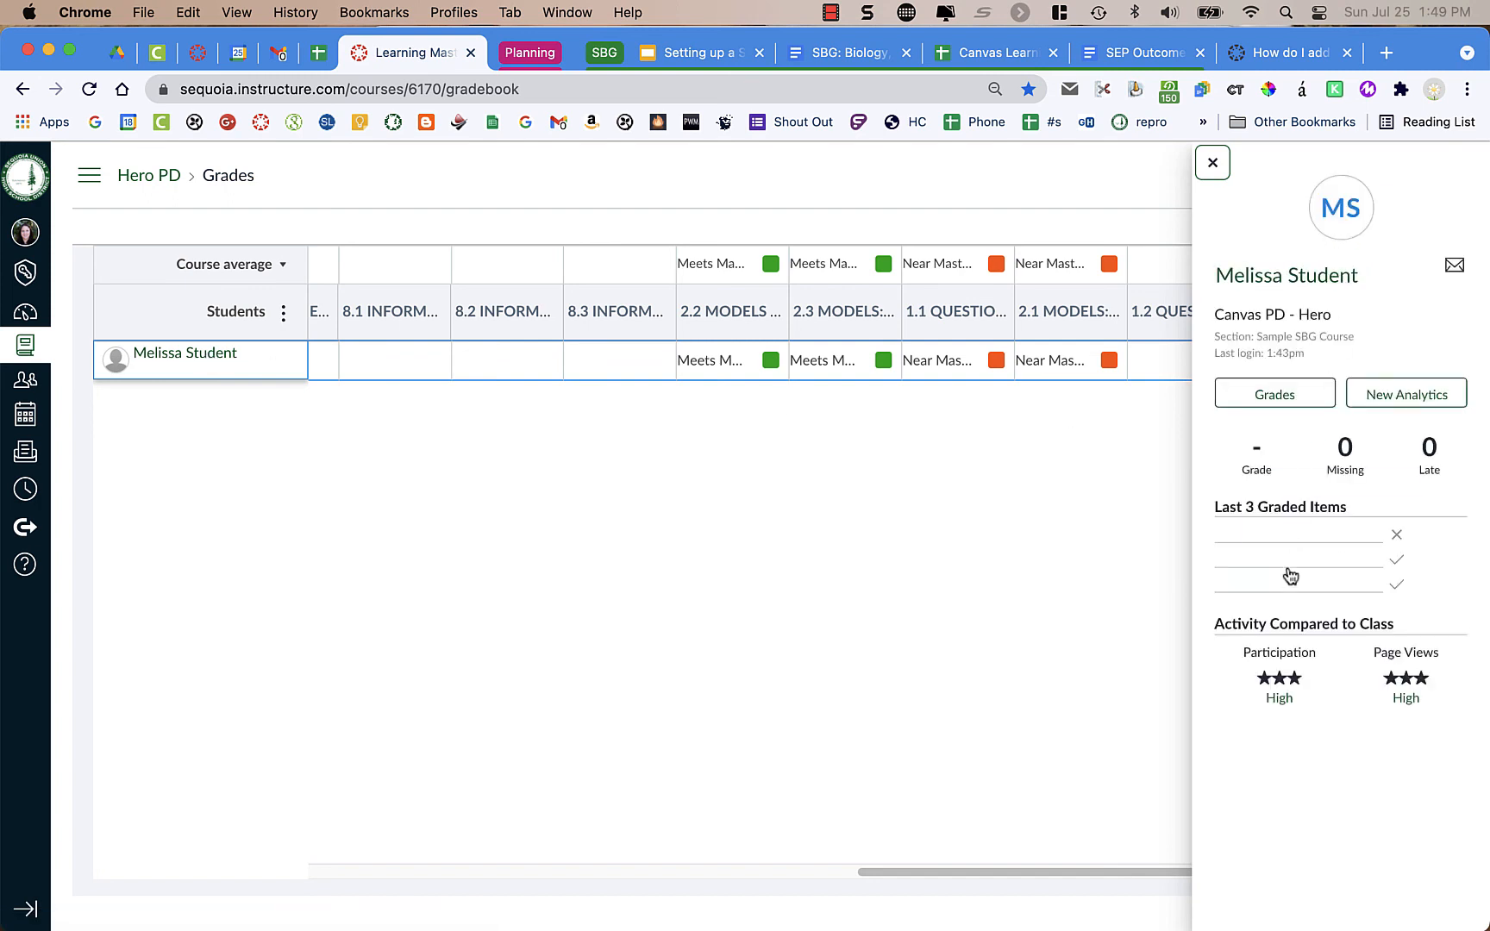
Step: Open the student's individual Learning Mastery grades and expand the Canvas PD - Hero outcome group
left_click(1275, 395)
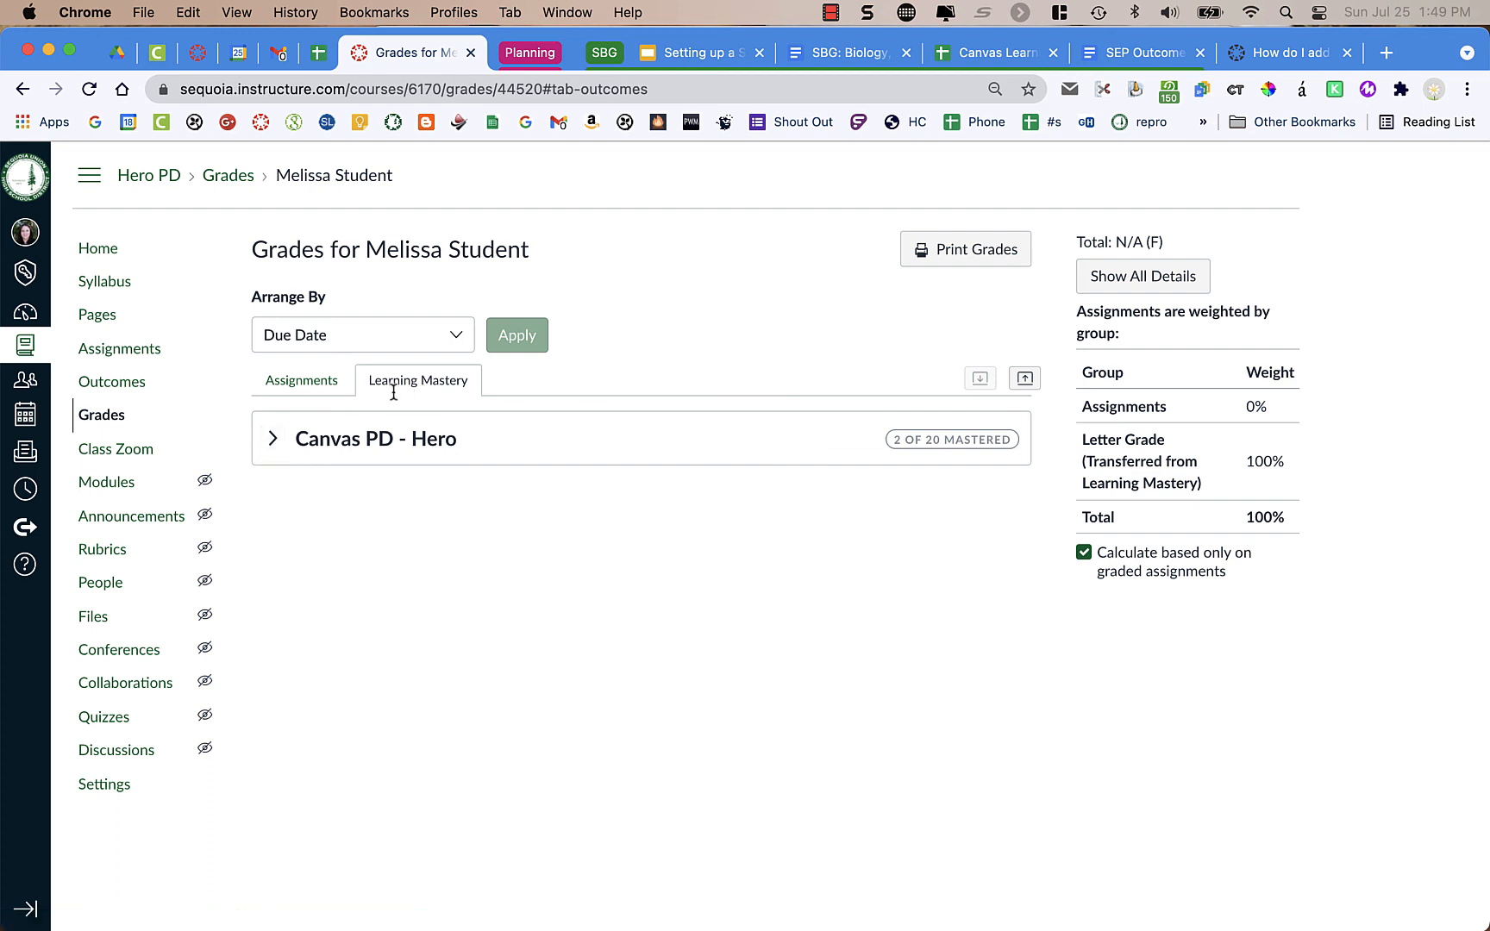
left_click(274, 441)
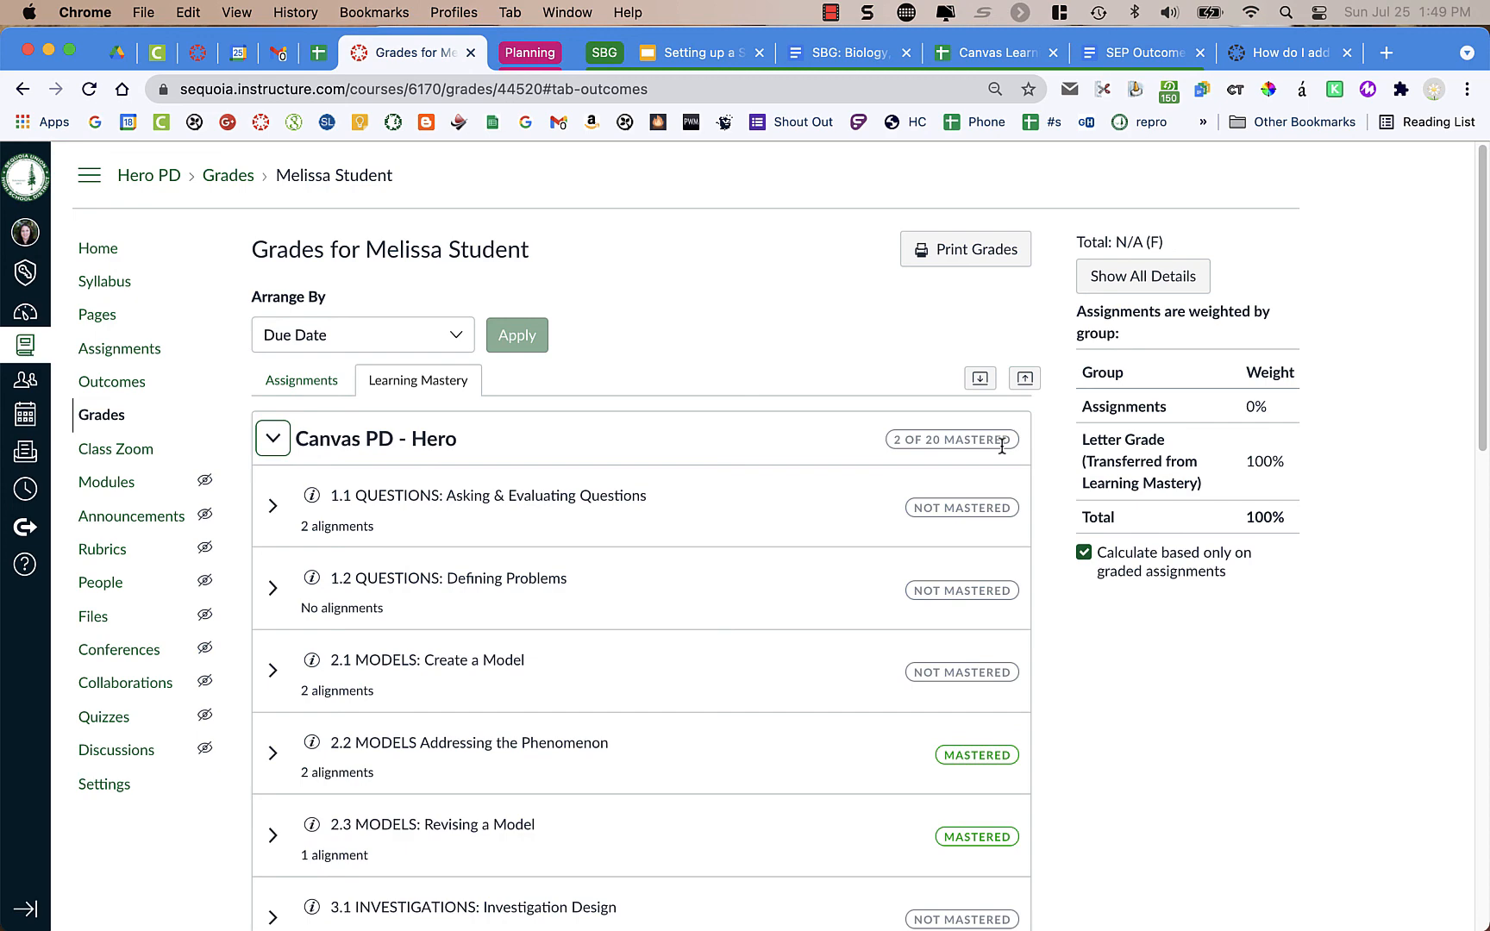
scroll(1000, 447, "down", 3)
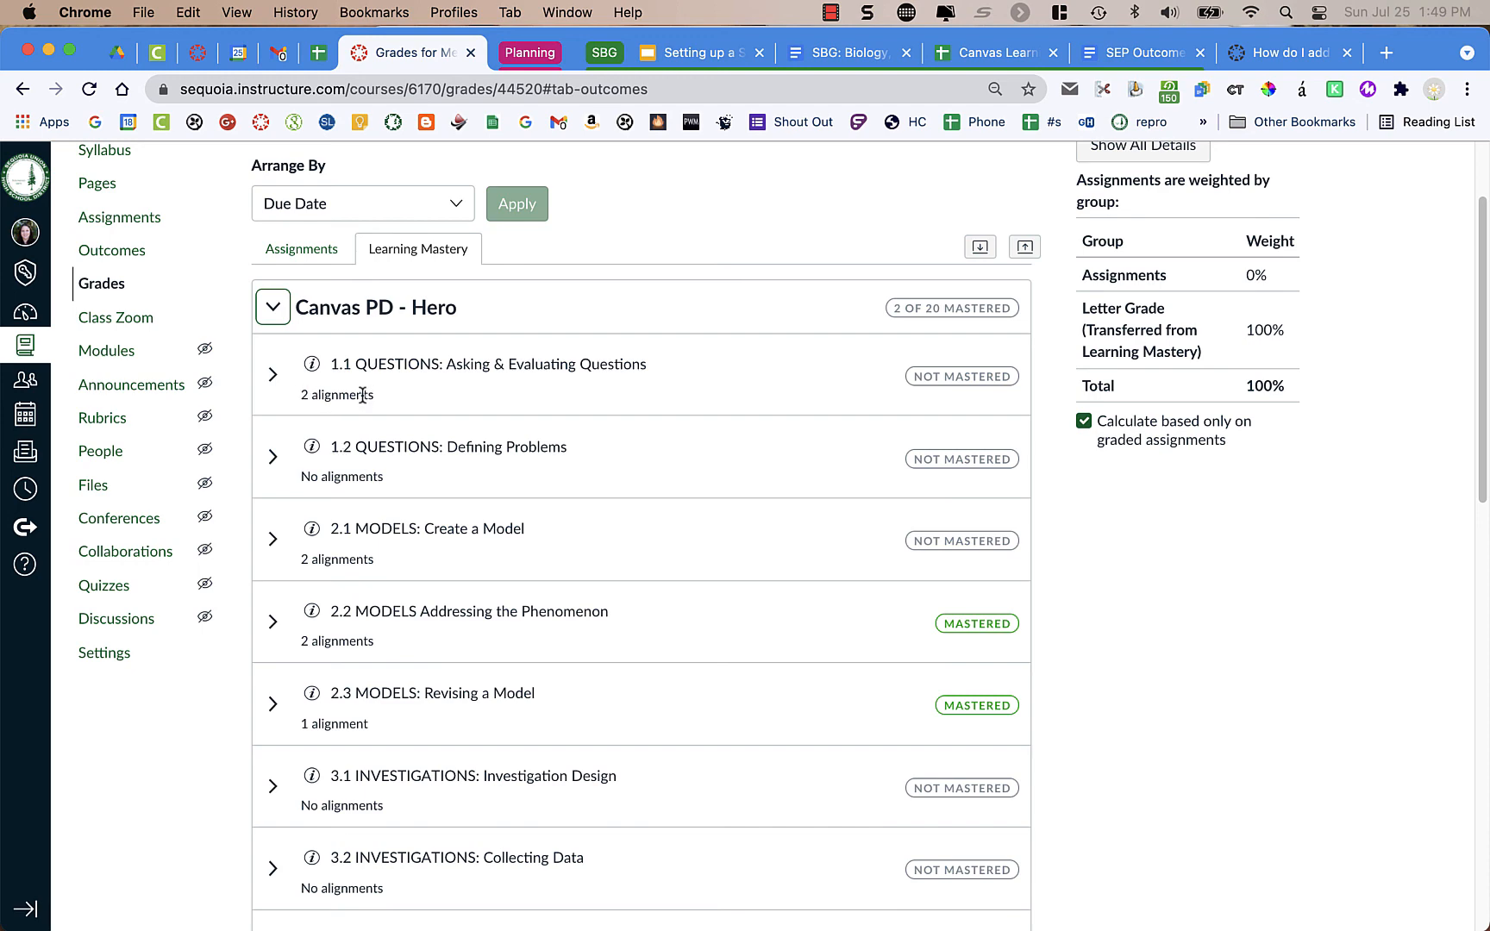
Step: Expand outcome 1.1 Asking & Evaluating Questions and review the student's scores on its aligned assignments
left_click(272, 374)
scroll(352, 469, "down", 2)
scroll(354, 470, "up", 1)
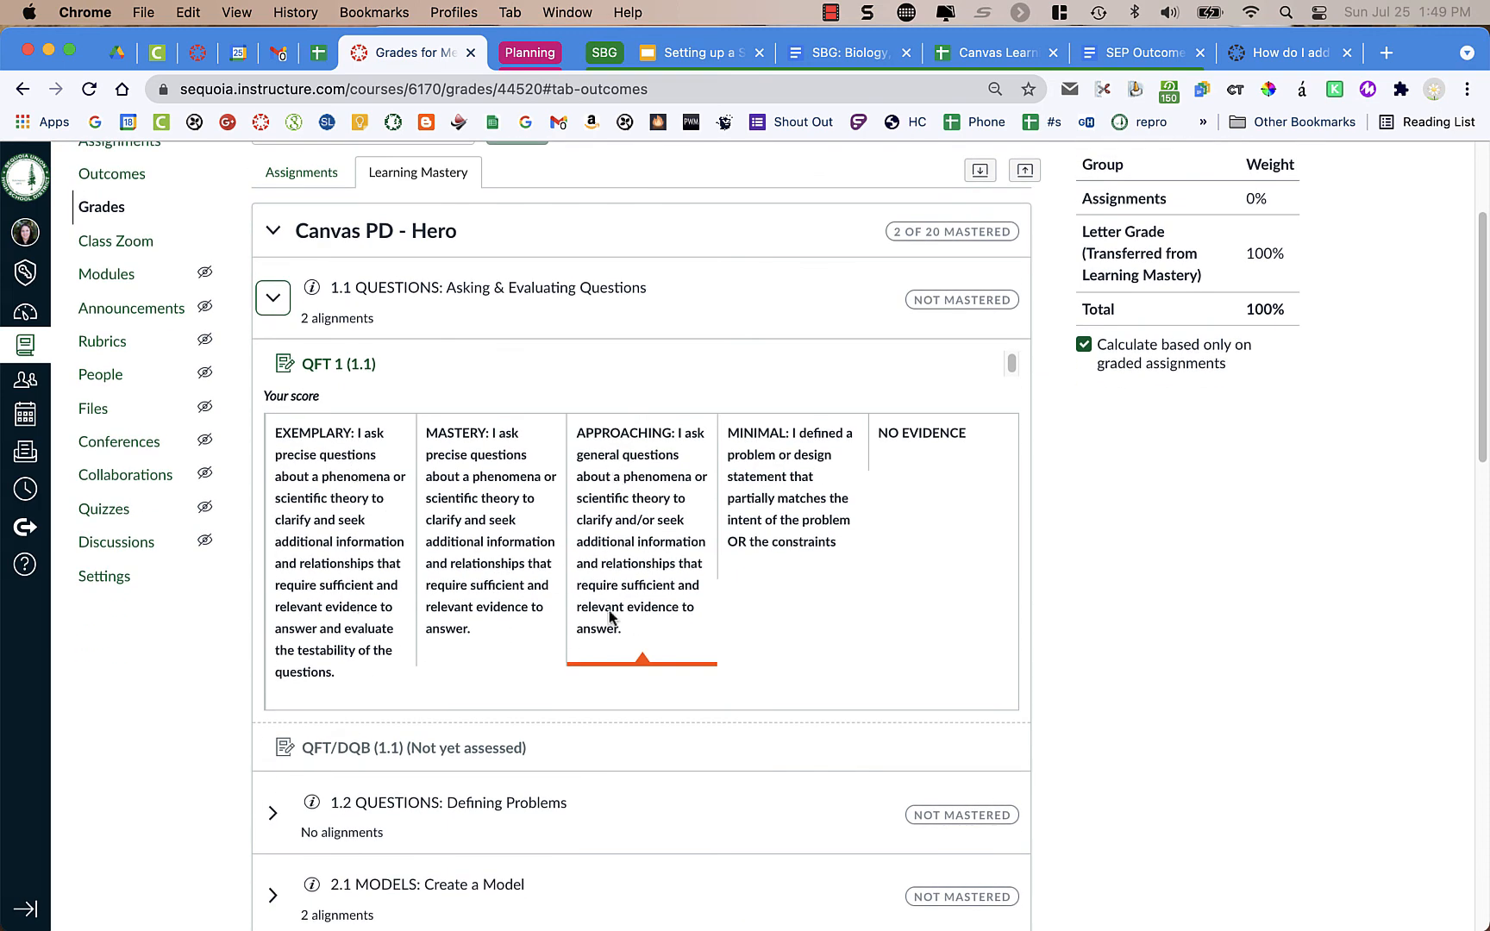
scroll(648, 514, "down", 3)
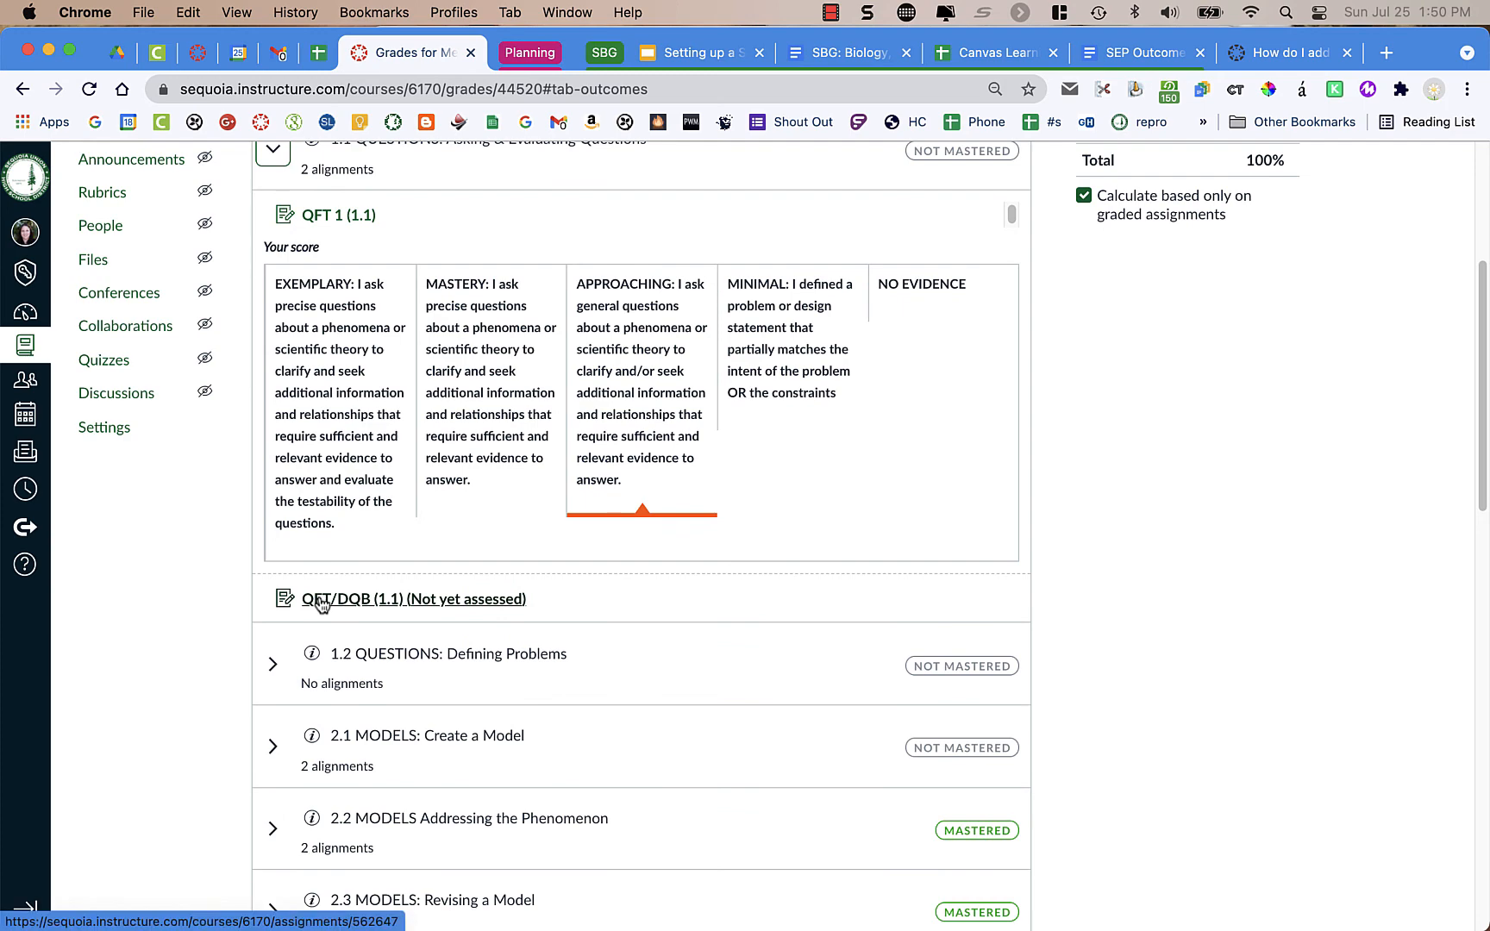
Step: Expand outcome 2.1 Create a Model and compare its Final Model and Explanatory Model 1 scores
scroll(320, 604, "down", 5)
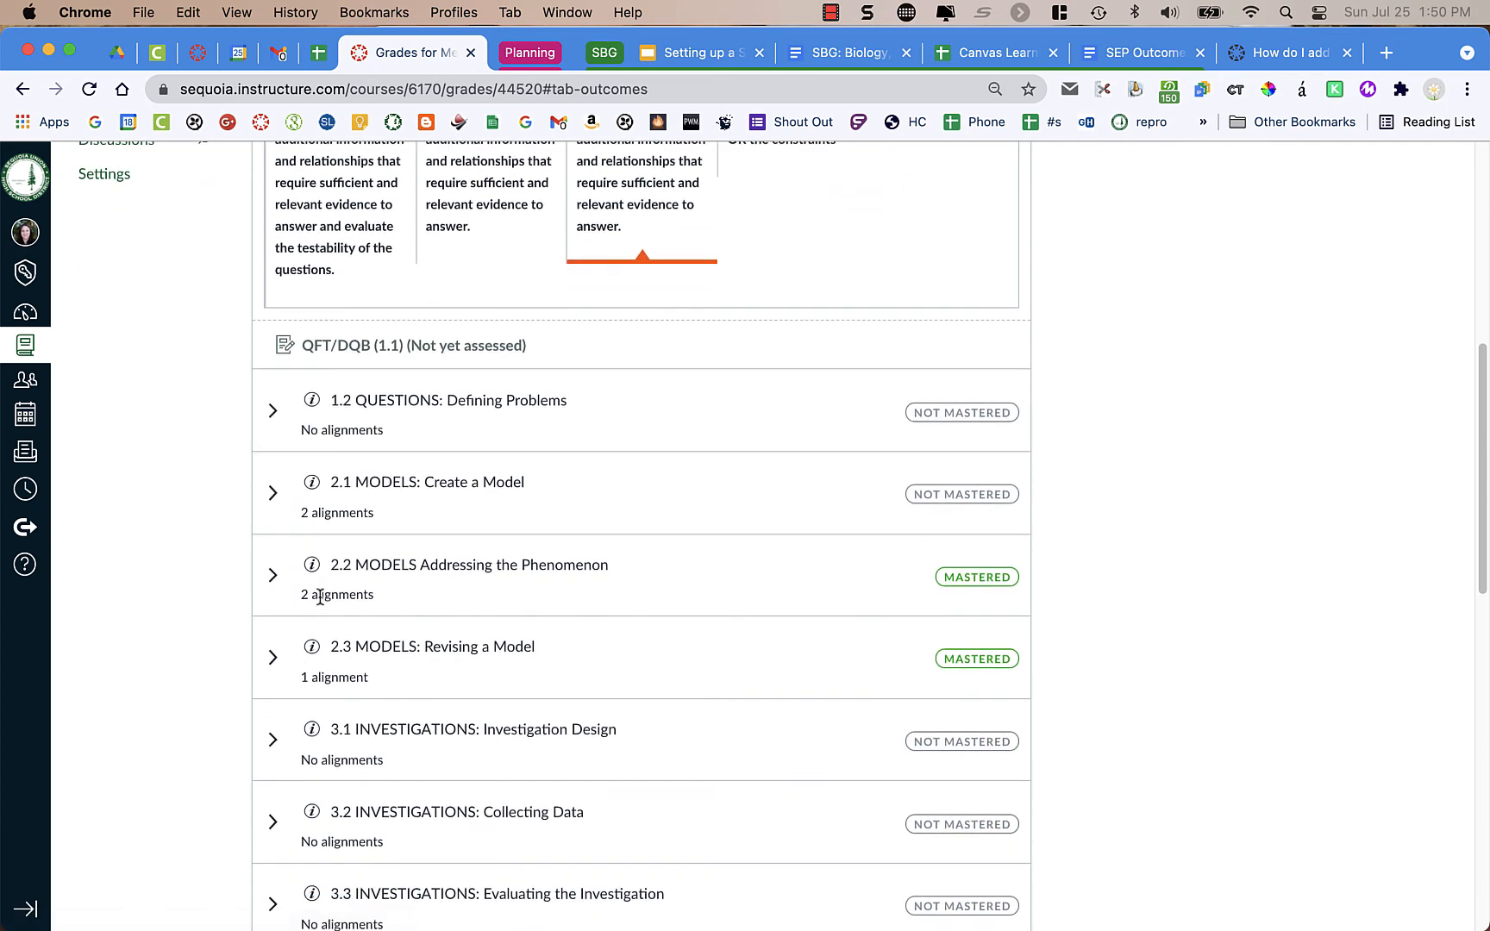
left_click(274, 493)
scroll(400, 639, "down", 6)
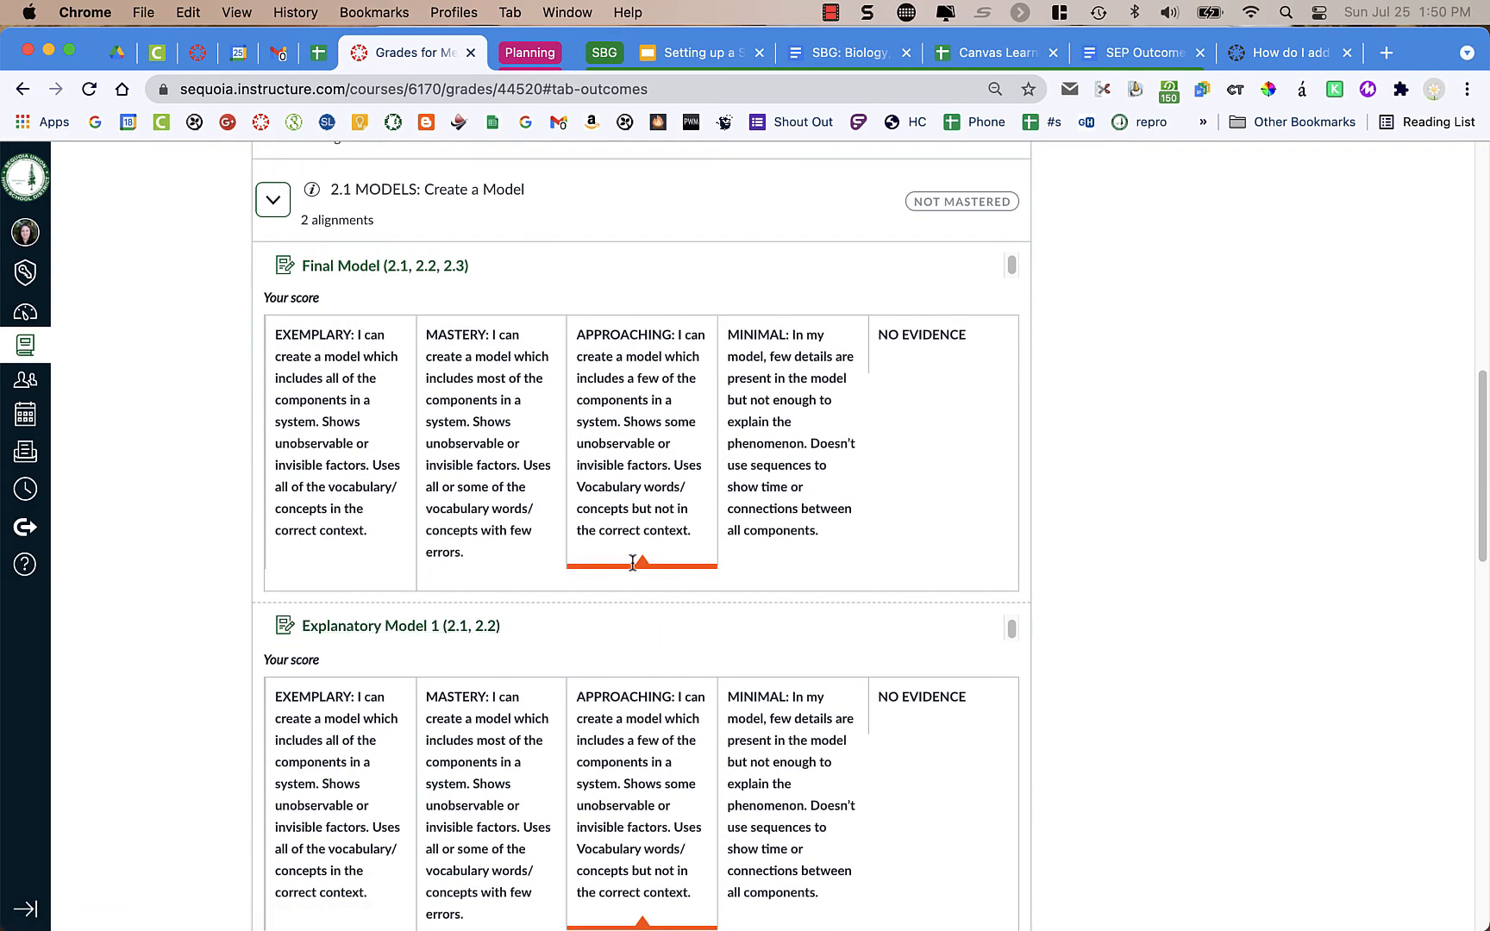
scroll(618, 690, "down", 8)
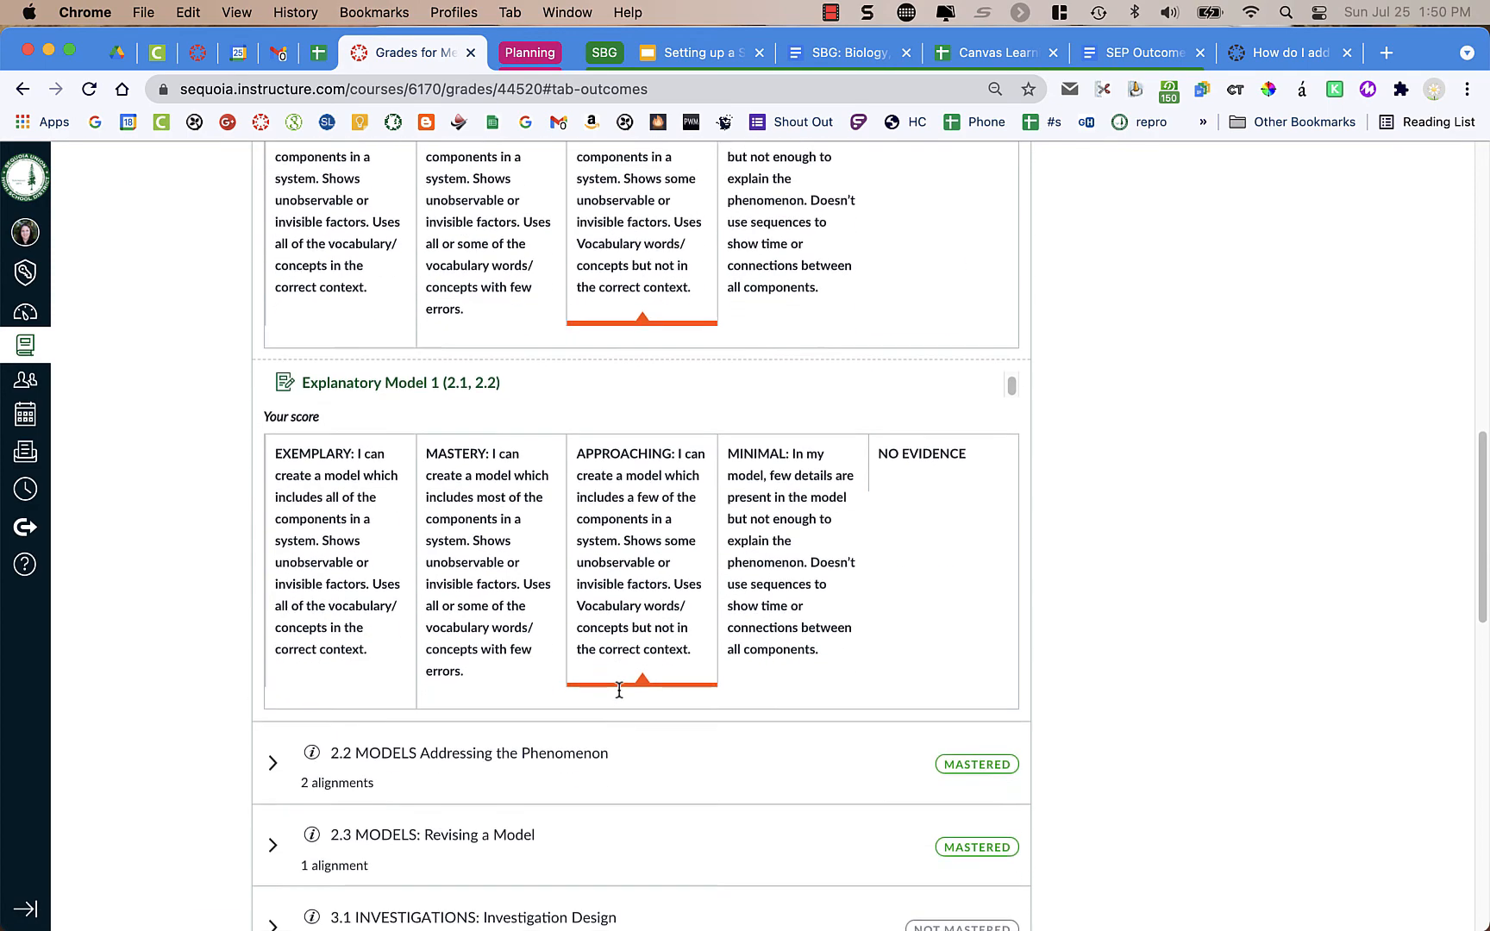
Step: Expand outcome 2.2 Addressing the Phenomenon and review its scores for both aligned model assignments
scroll(618, 686, "down", 3)
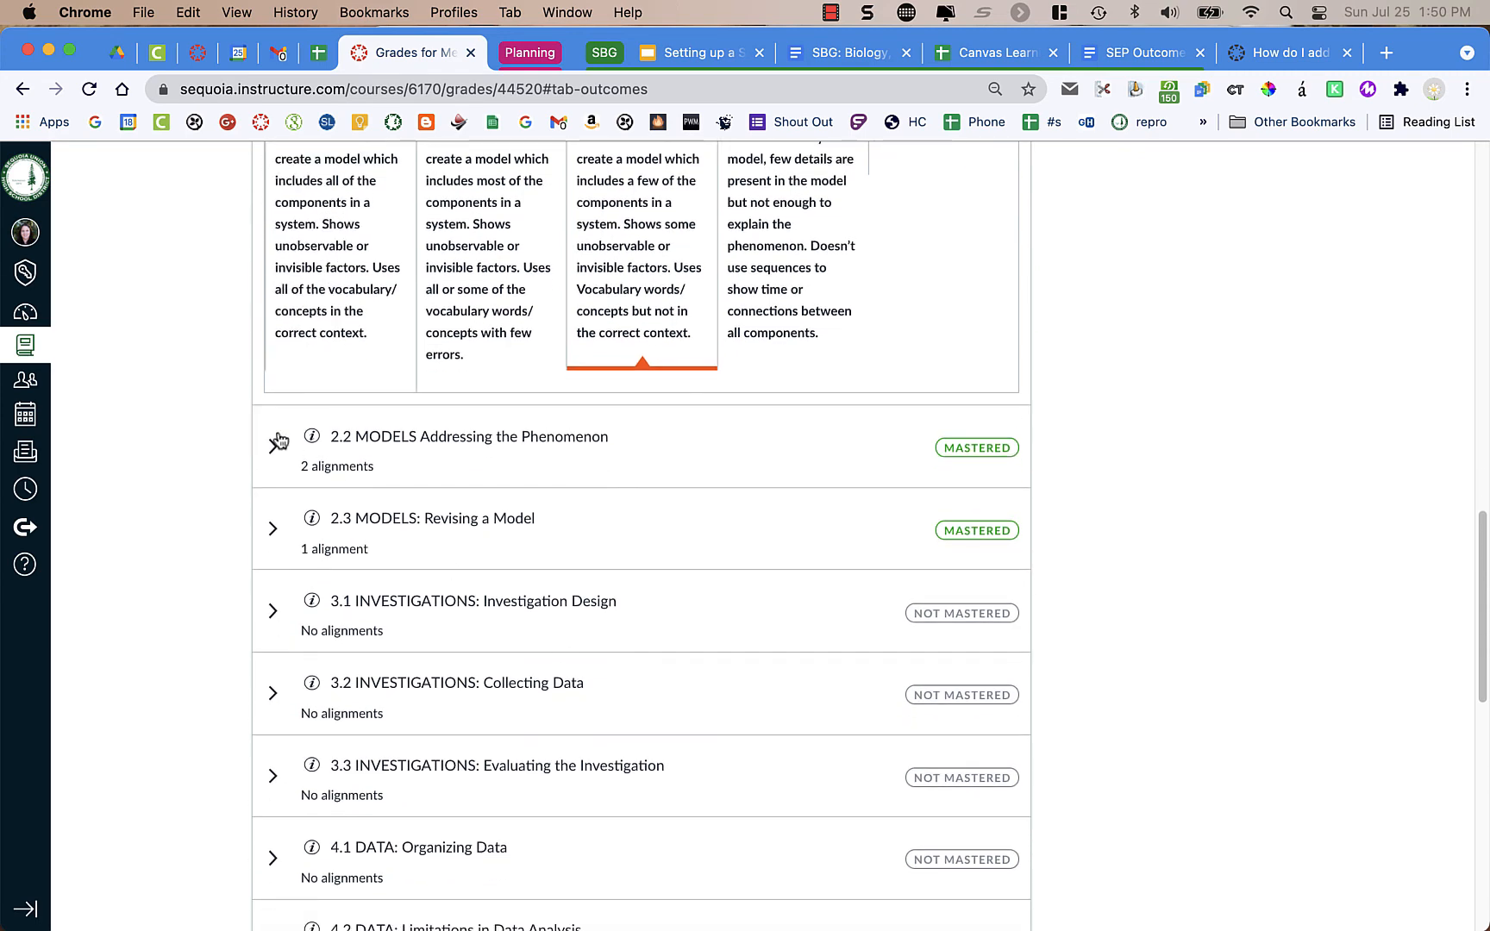
left_click(275, 446)
scroll(522, 546, "down", 5)
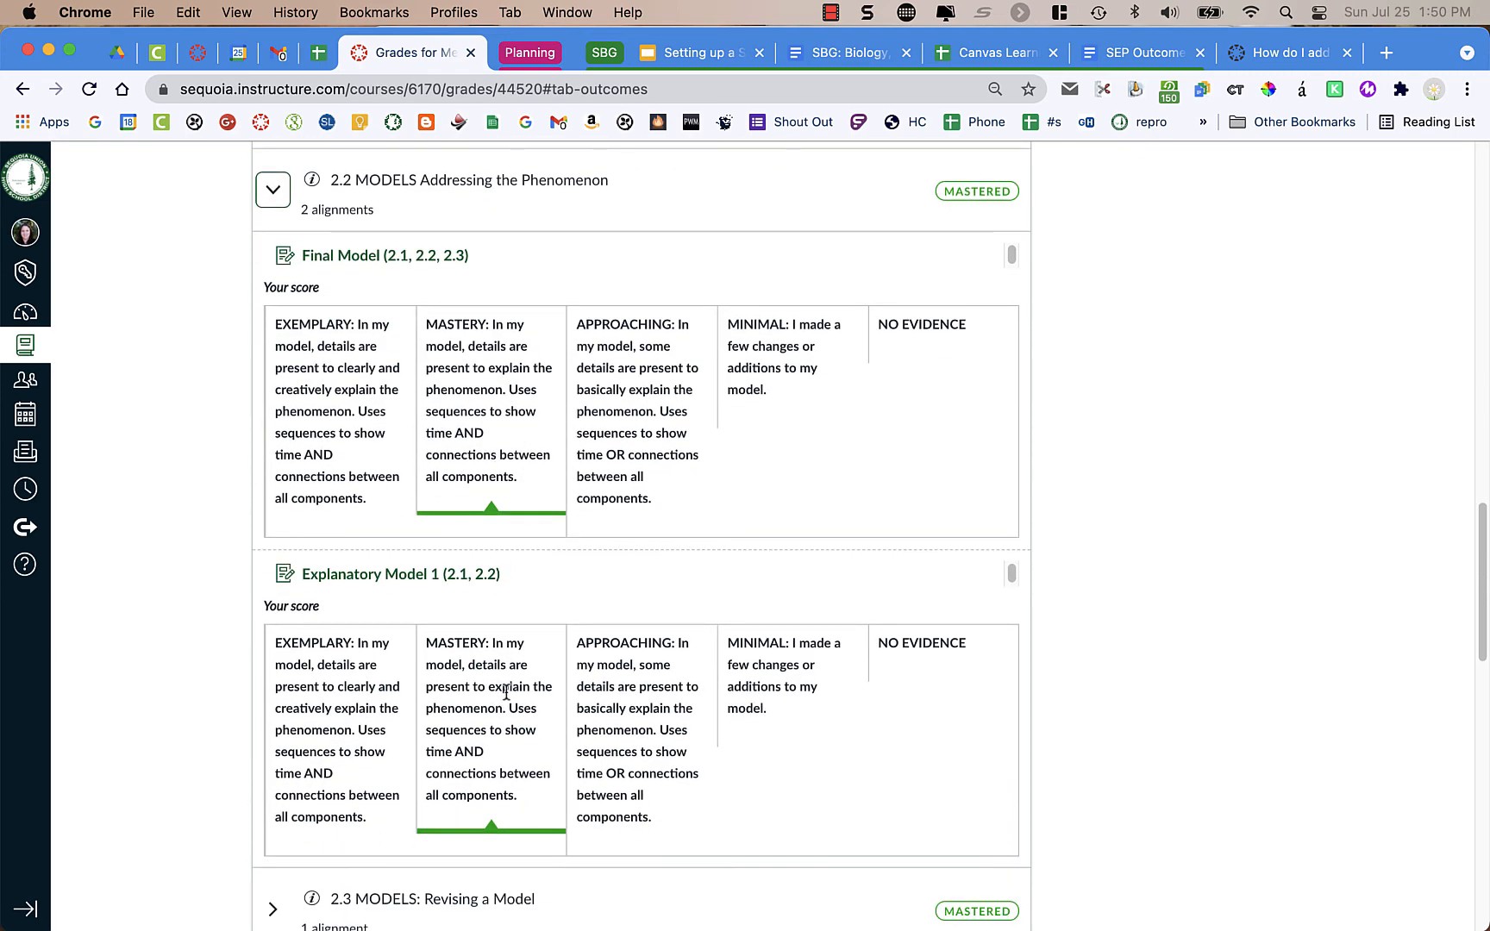
scroll(505, 693, "down", 3)
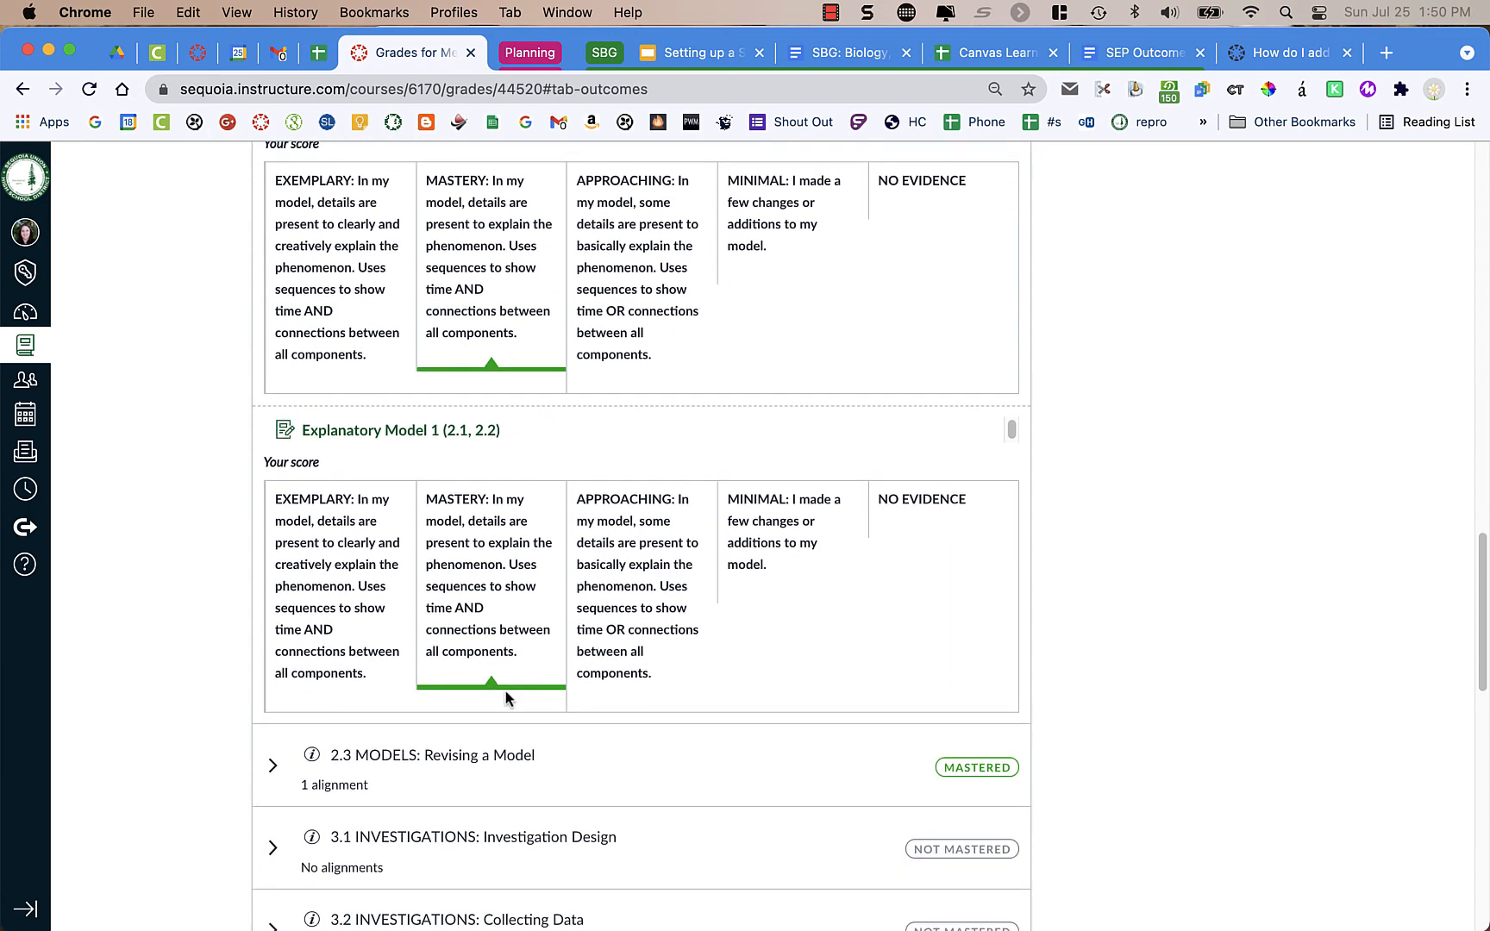
scroll(558, 513, "up", 5)
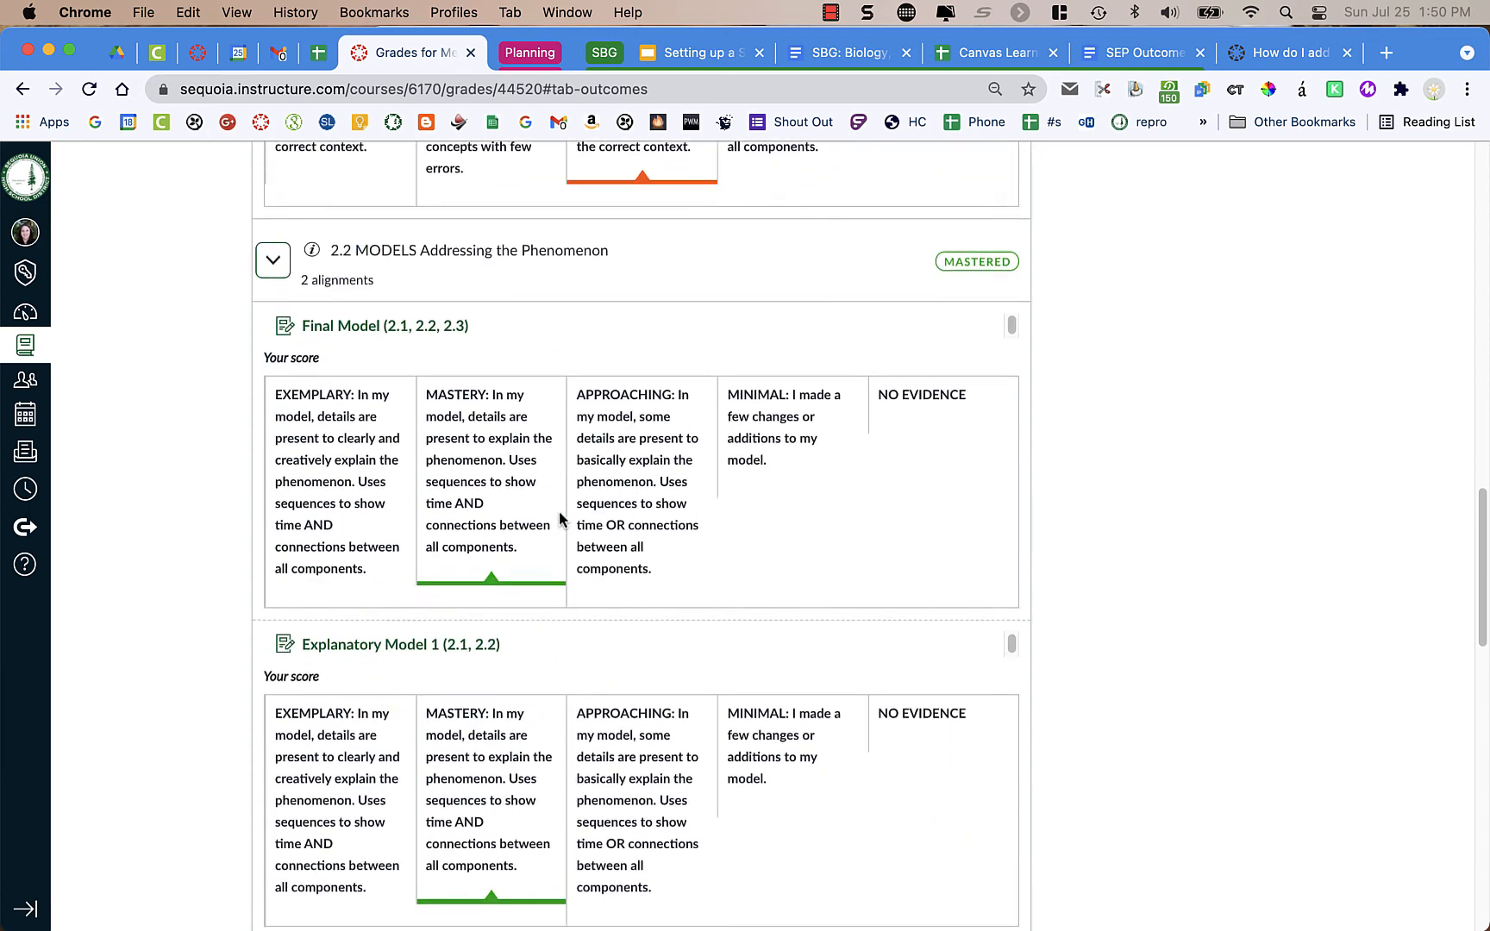
Step: Leave the student's grades page and return to the course's Learning Mastery gradebook
scroll(558, 517, "up", 15)
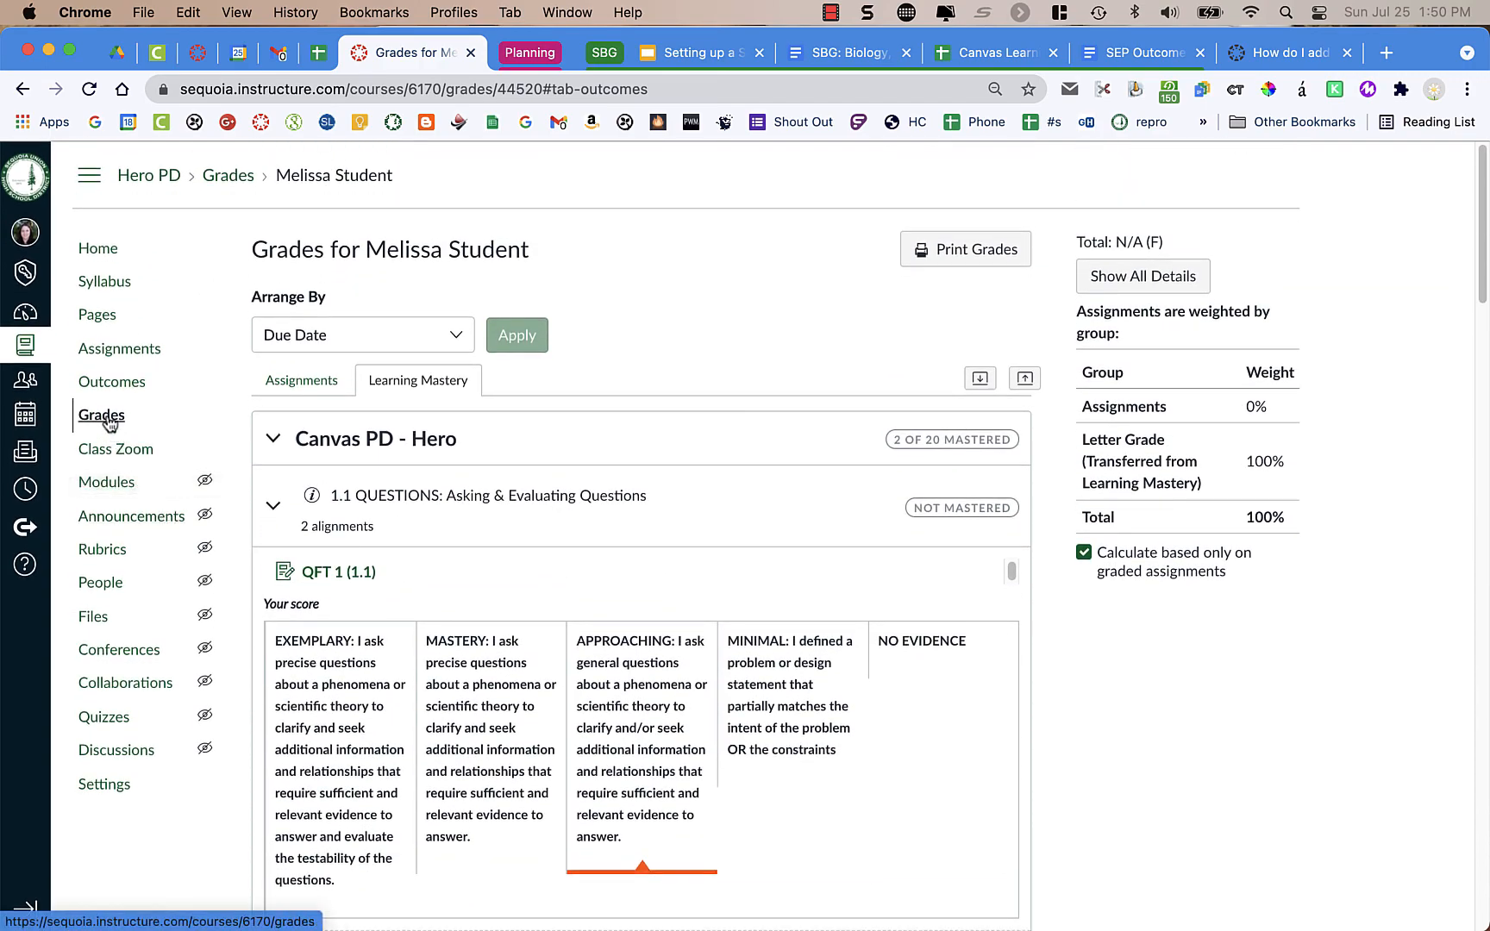
left_click(104, 418)
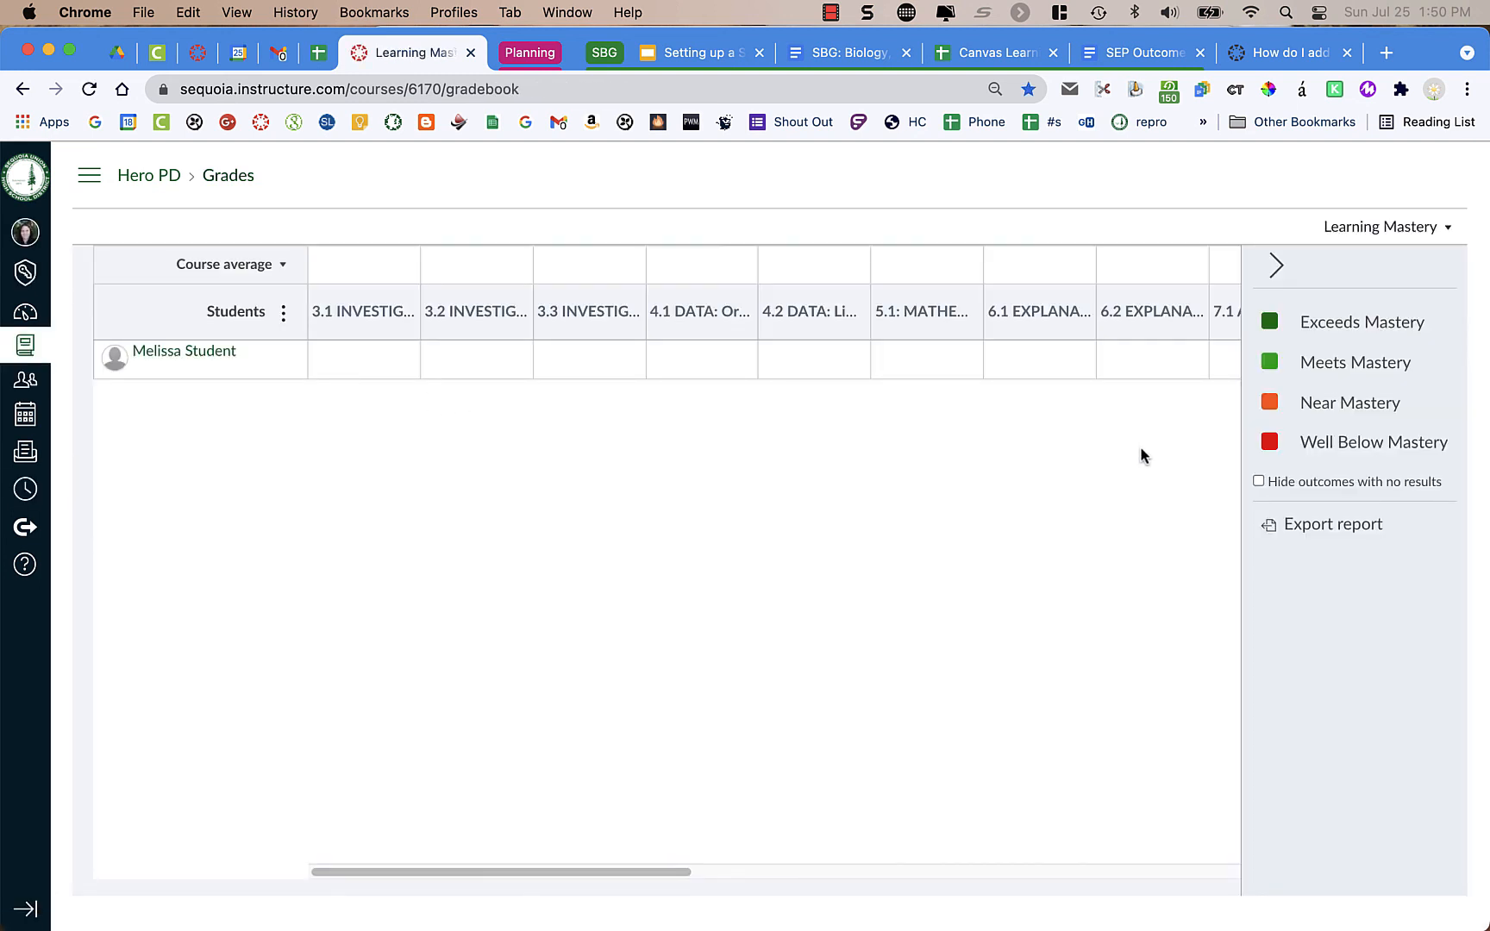
Step: Hide outcomes with no results in the Learning Mastery view and return to the standard gradebook
left_click(1259, 483)
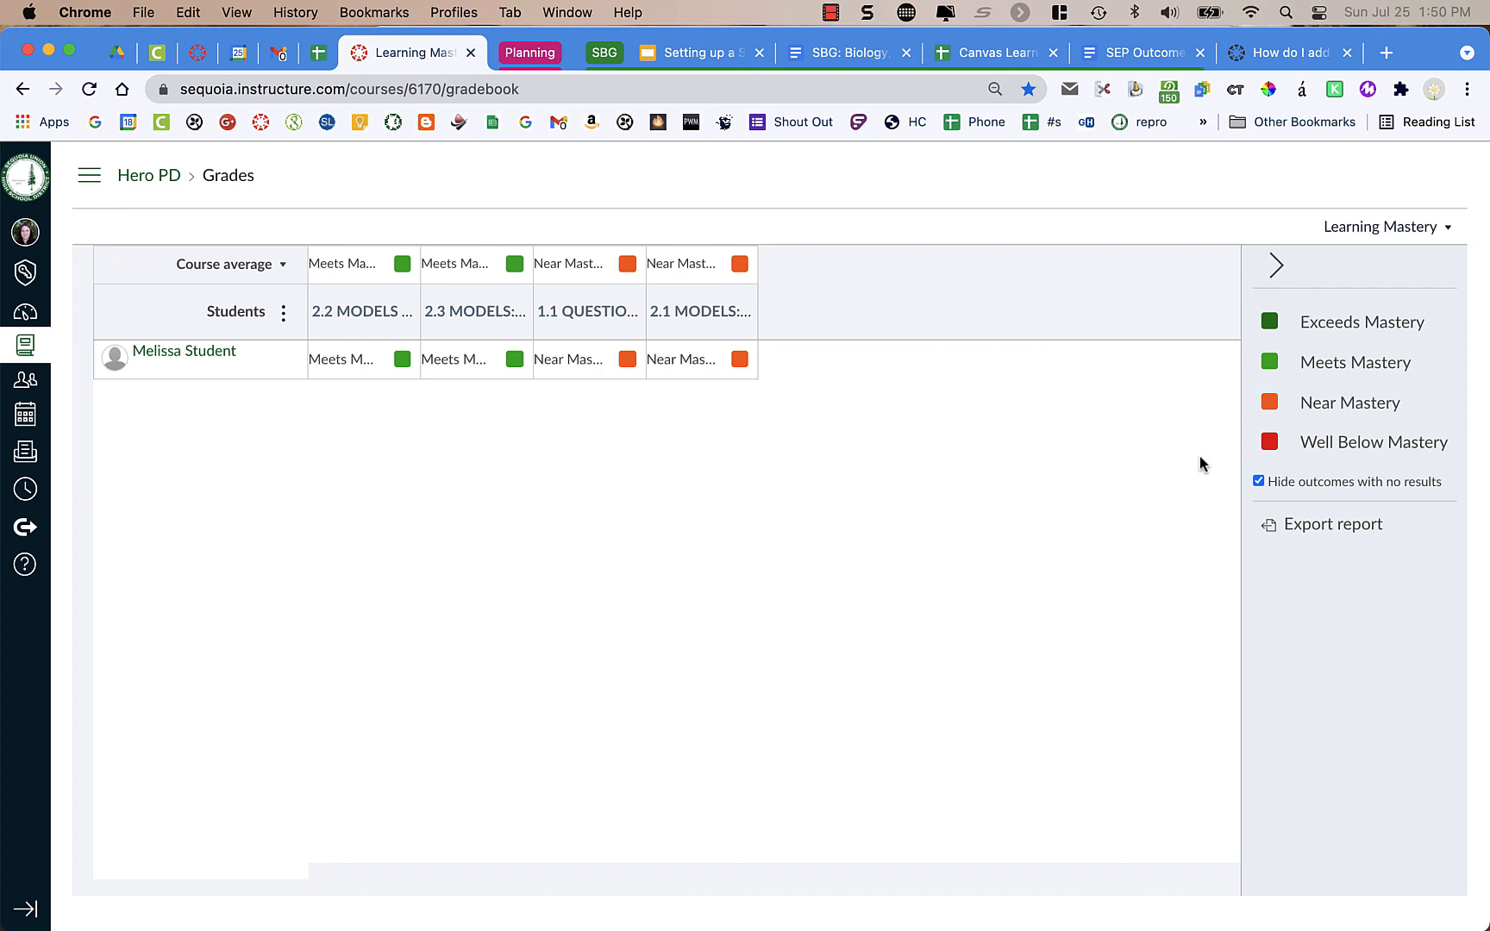
left_click(1414, 227)
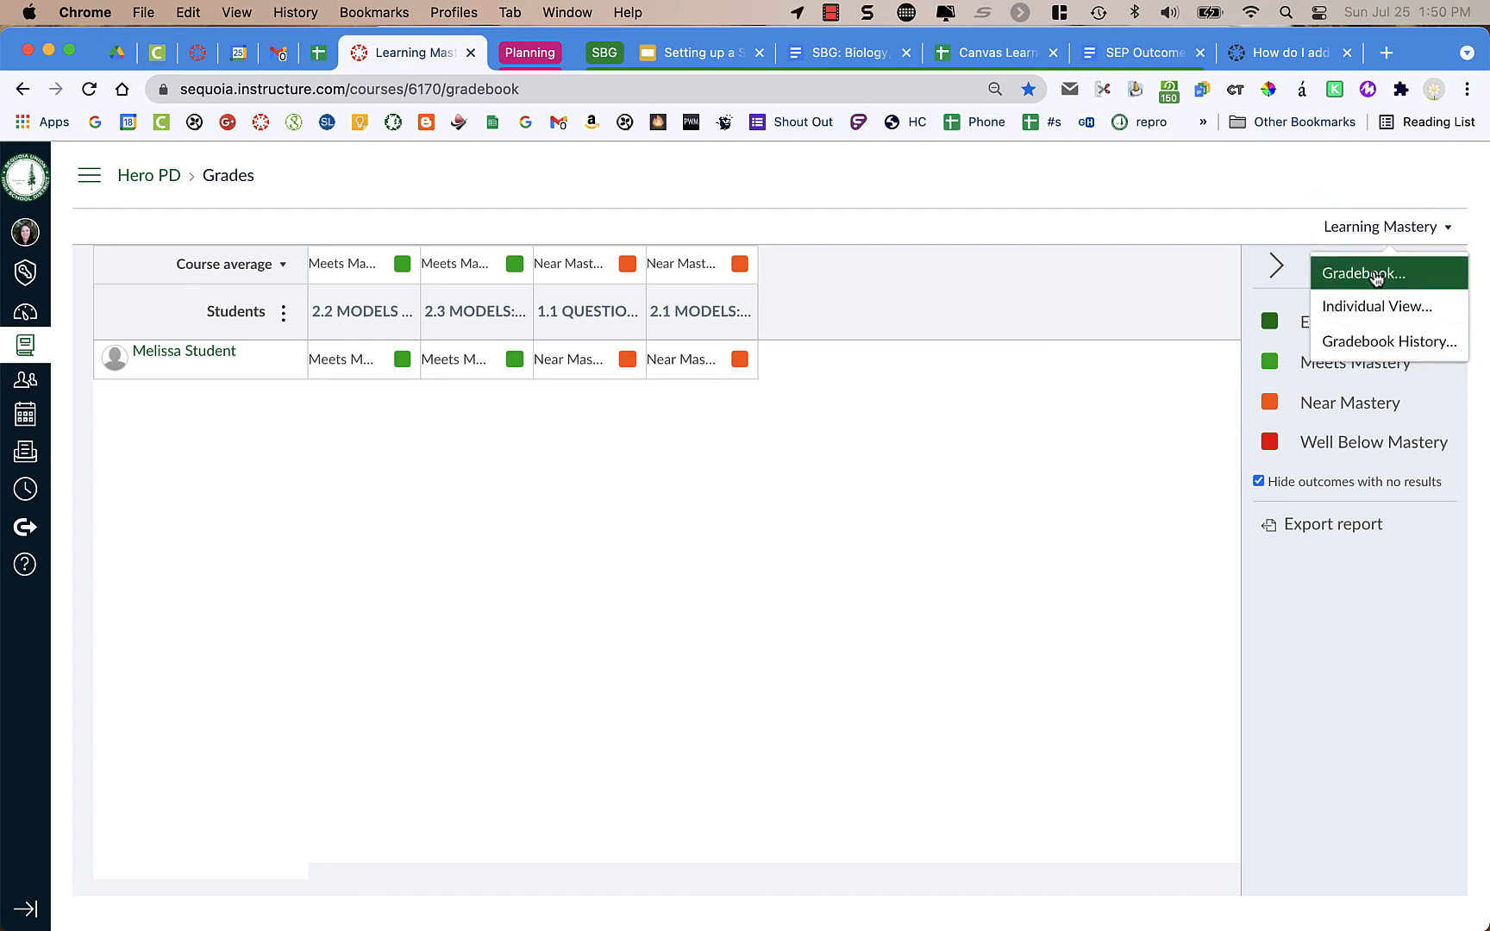
left_click(1377, 274)
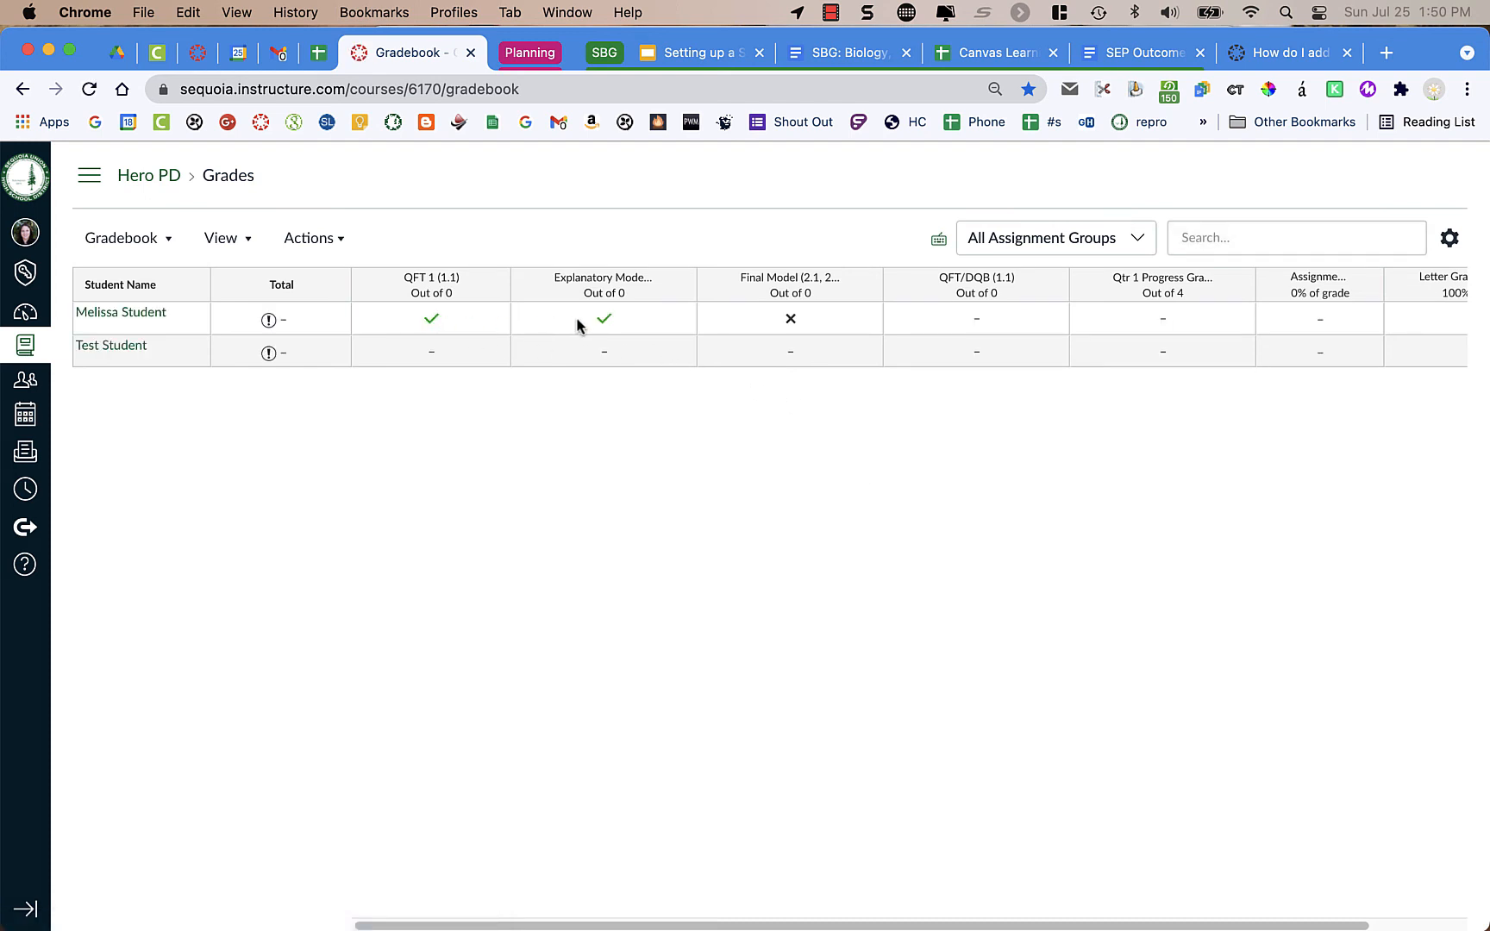
Step: Set the first student's QFT/DQB (1.1) submission status to Missing and close the grade details
left_click(790, 324)
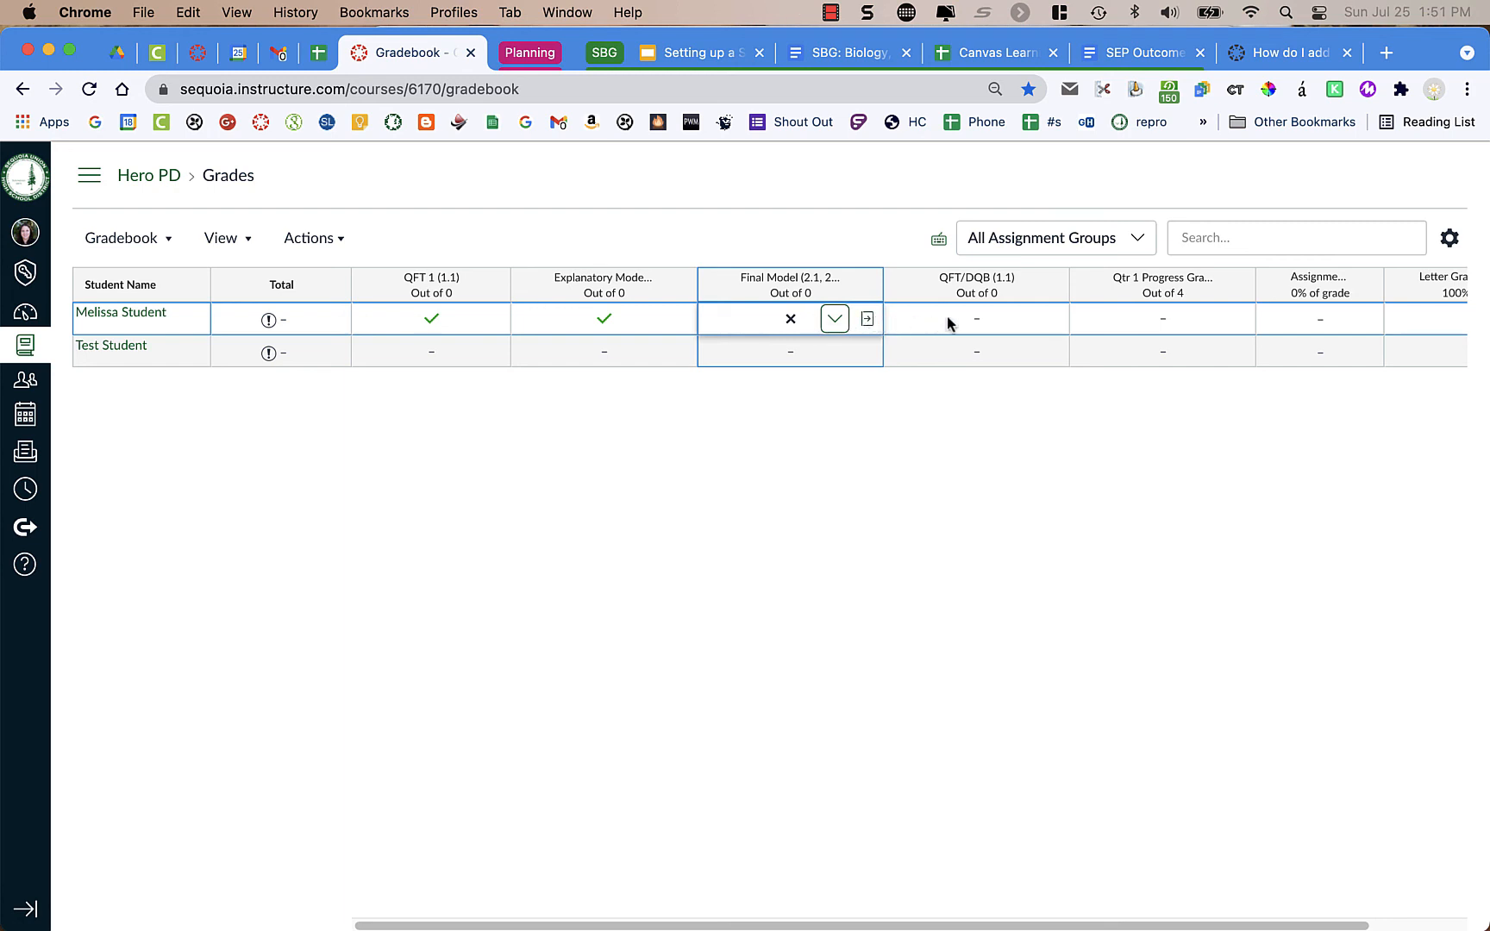
left_click(1019, 322)
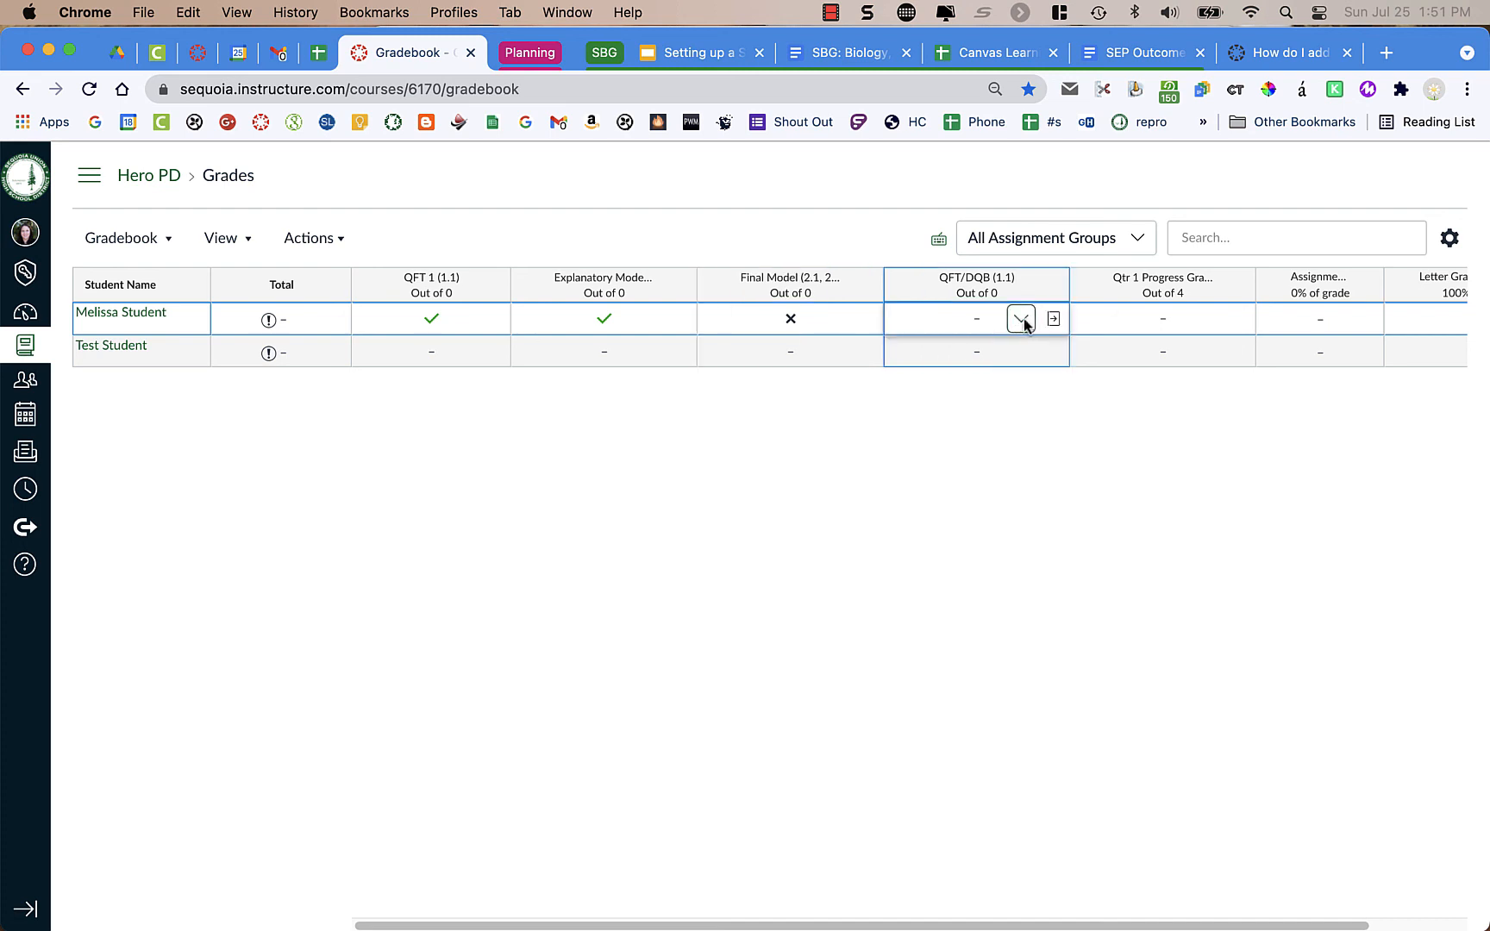
left_click(1054, 321)
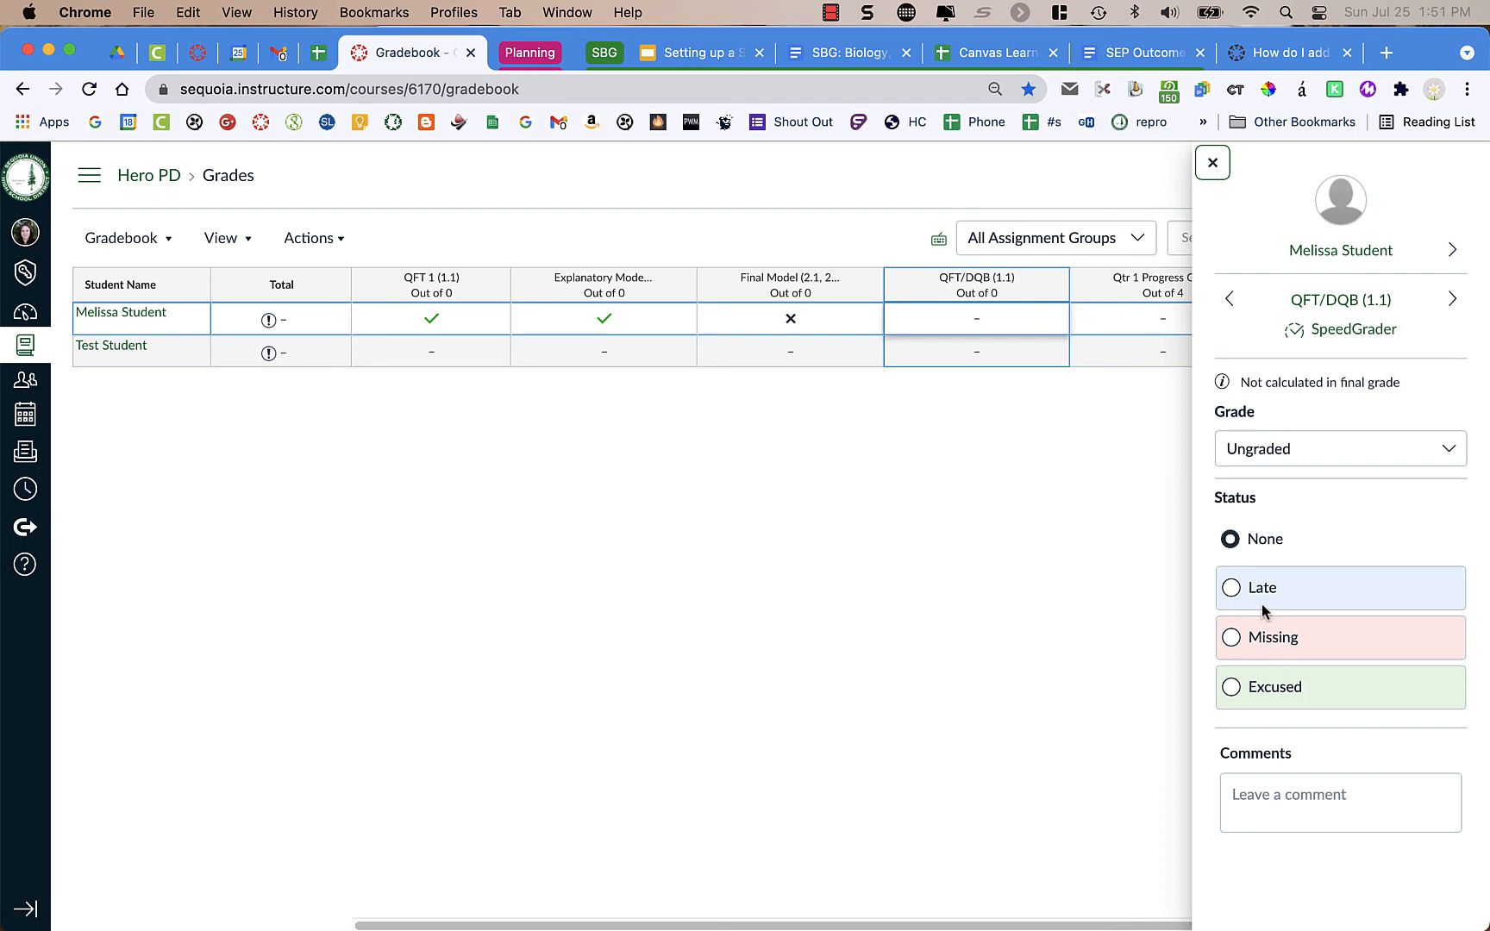
left_click(1231, 638)
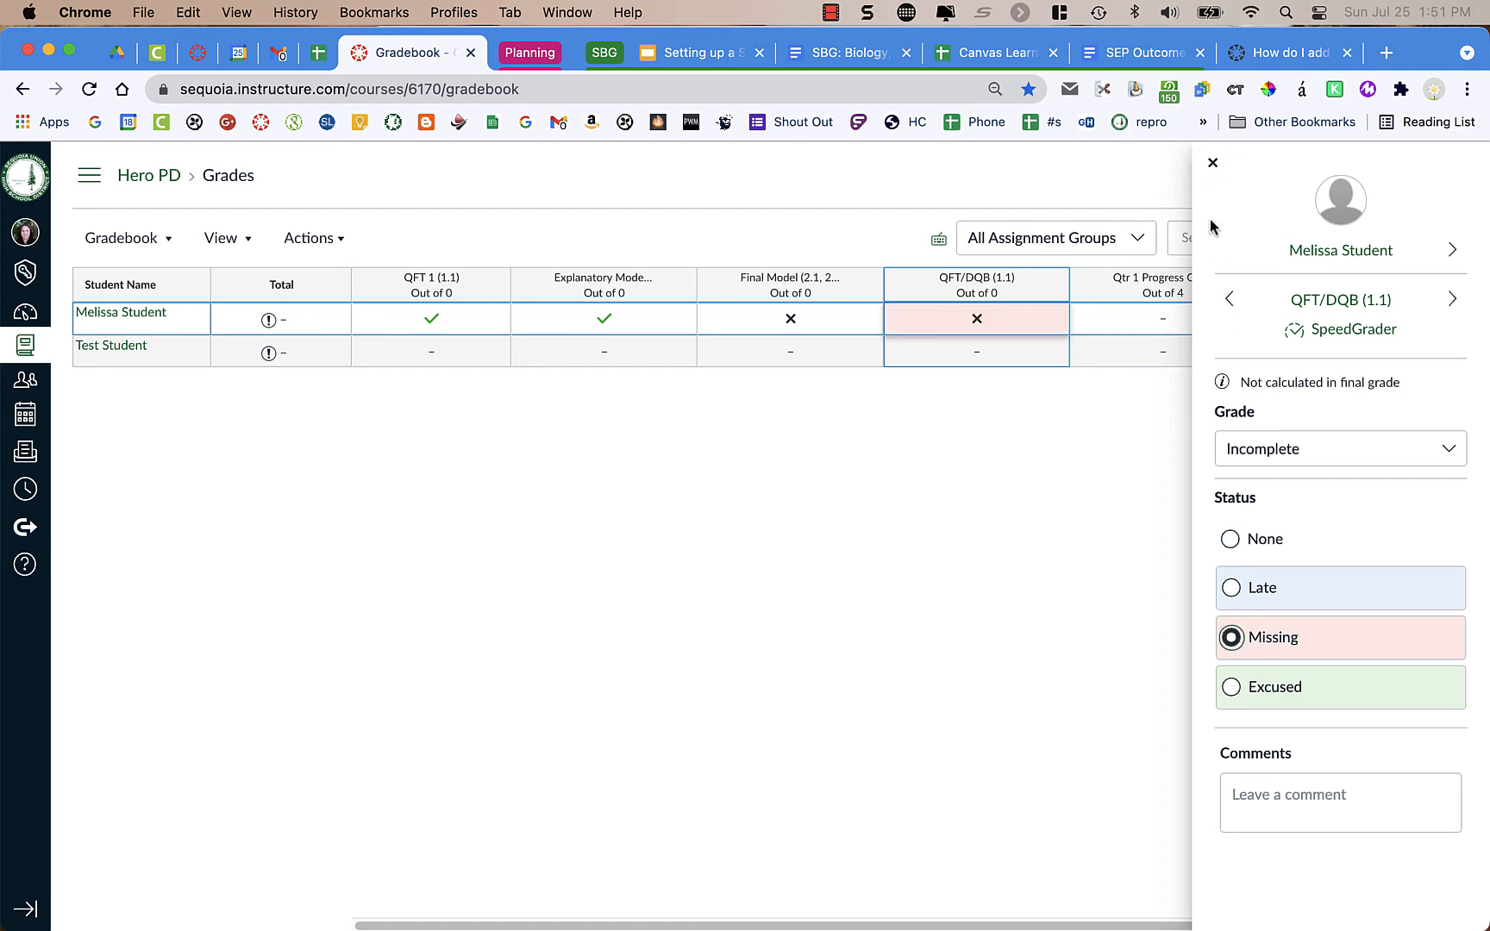
left_click(1212, 162)
left_click(935, 495)
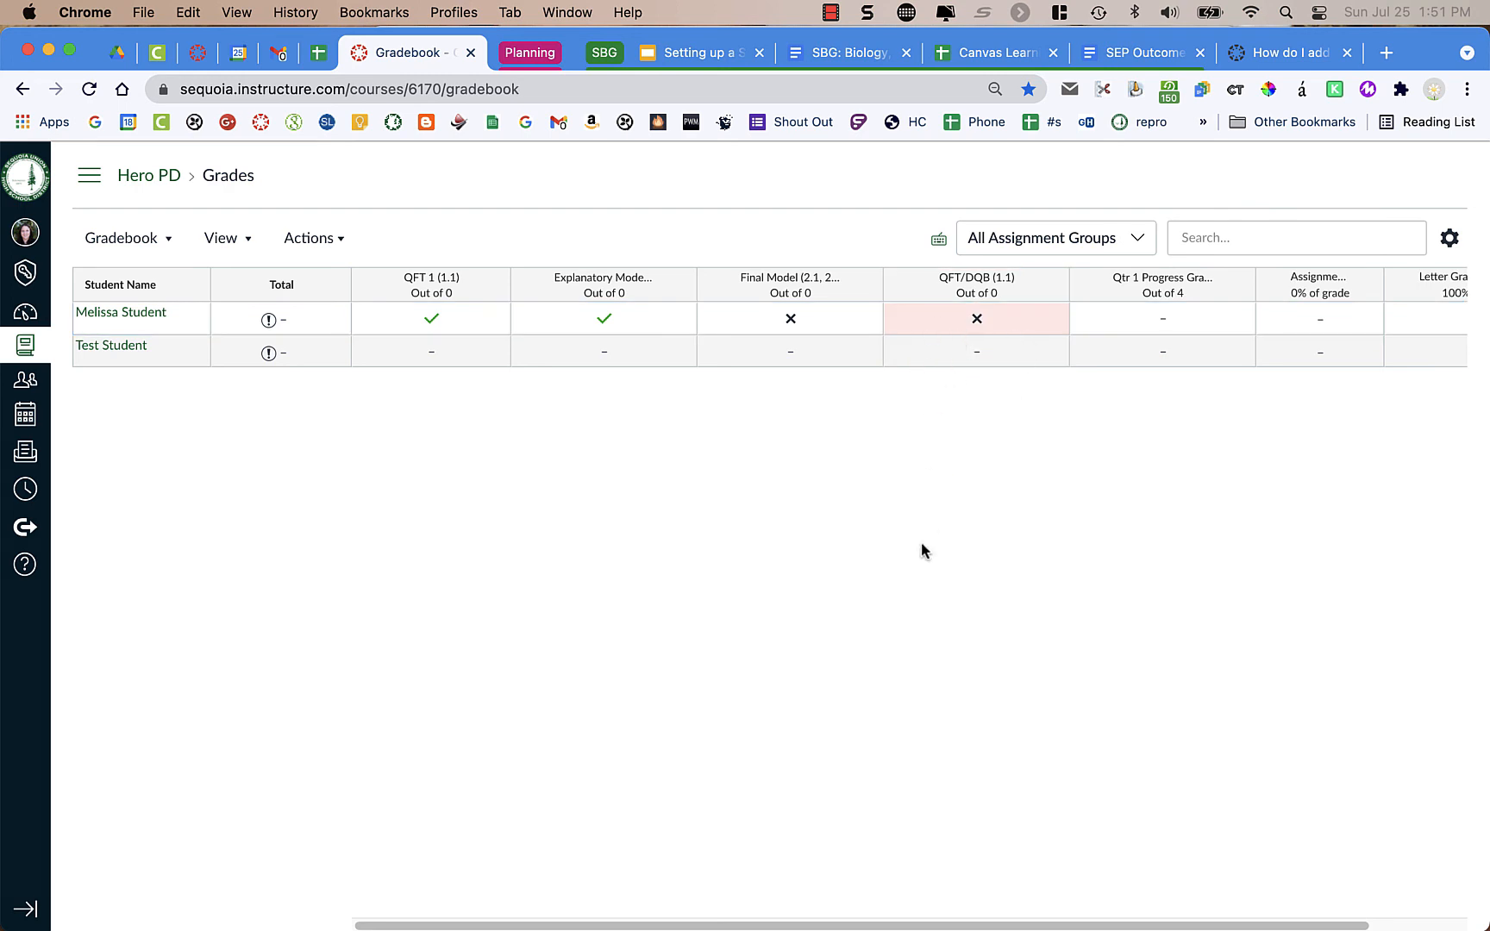
Step: Filter the gradebook by the Assignments group and the Letter Grade (Transferred from Learning Mastery) group, and restore all assignment groups
scroll(928, 496, "right", 3)
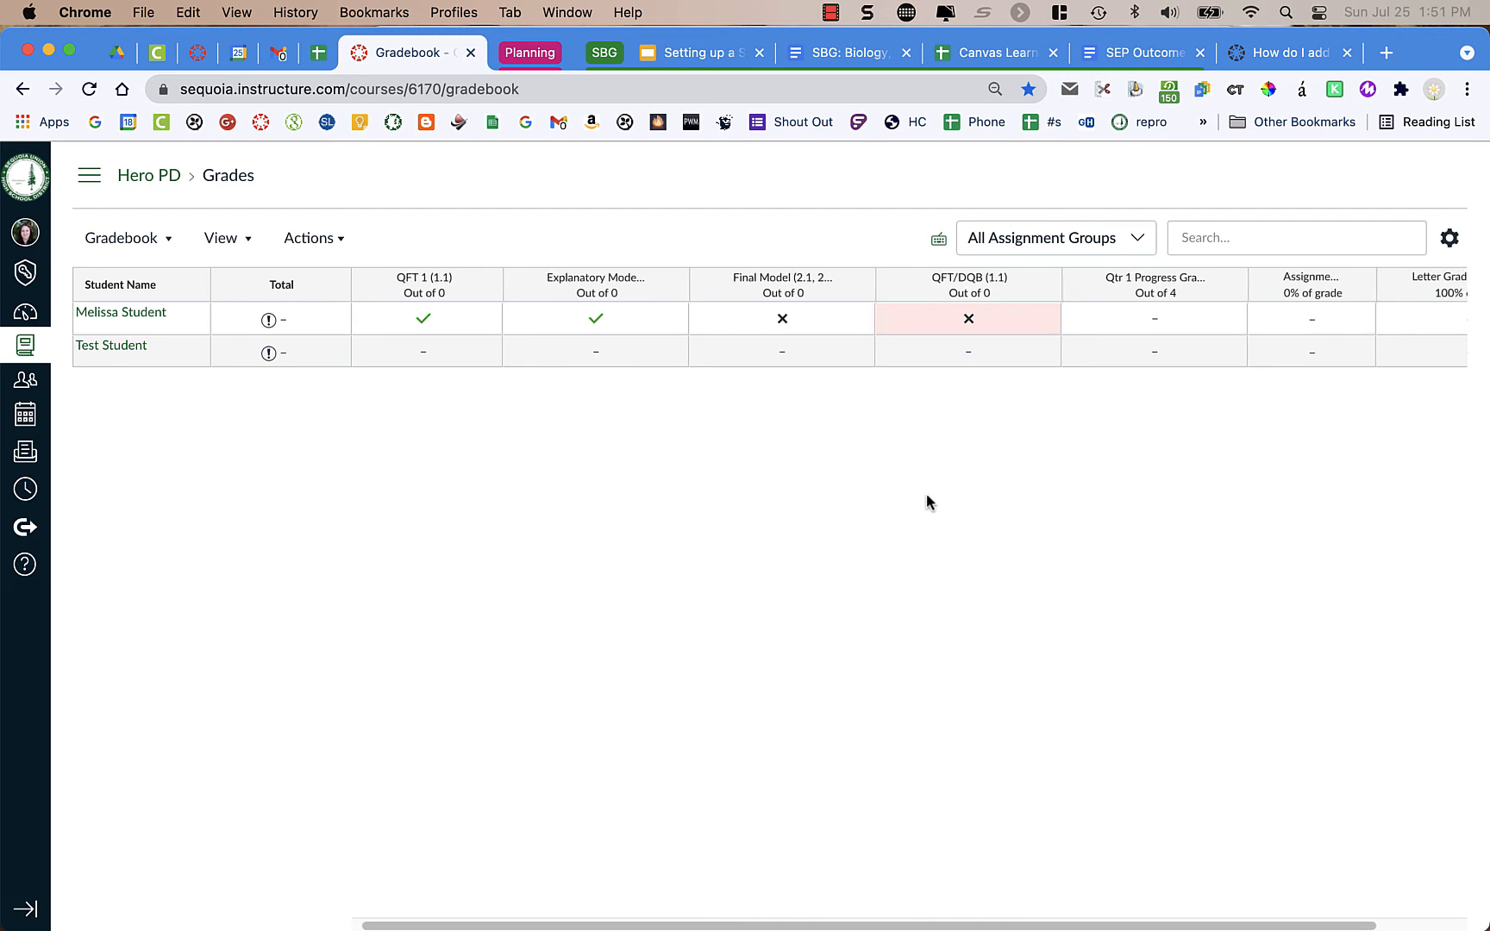
scroll(927, 499, "left", 3)
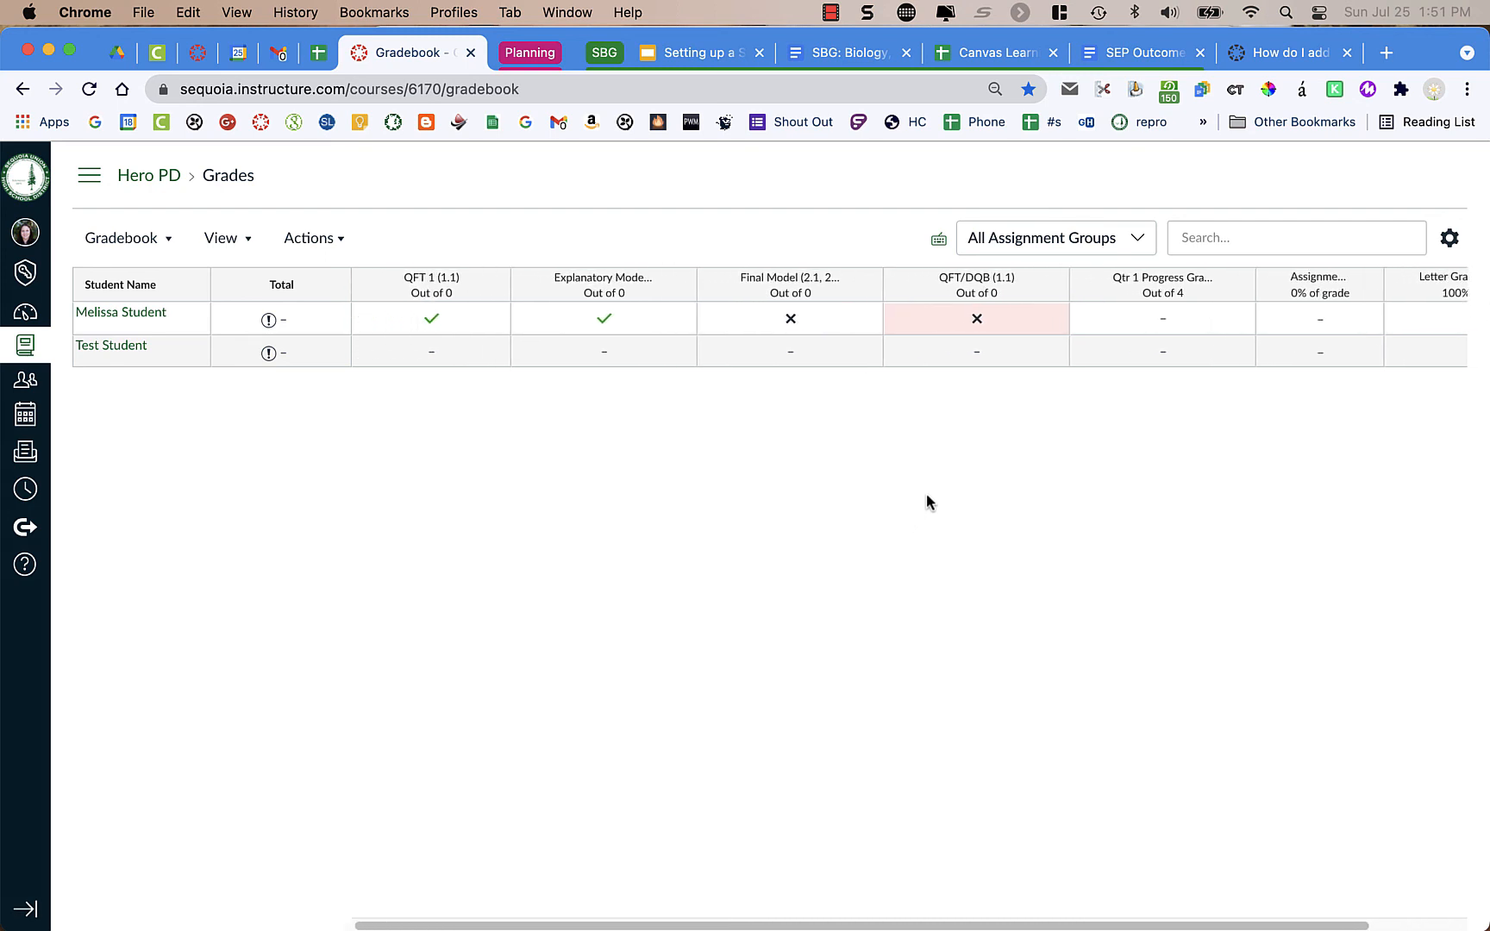
left_click(1067, 240)
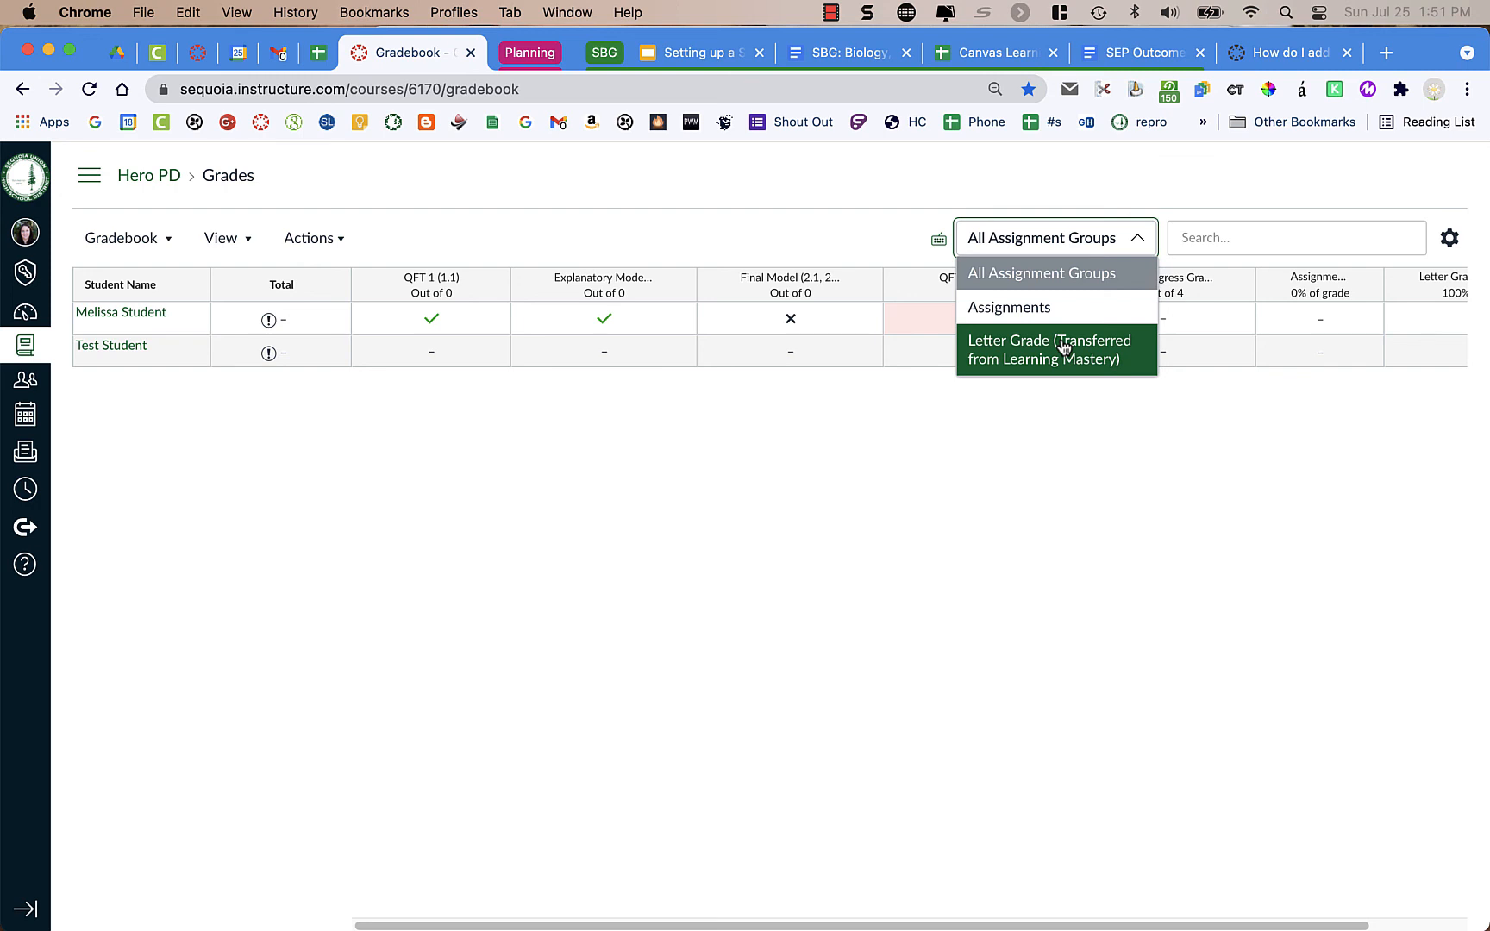
left_click(1047, 317)
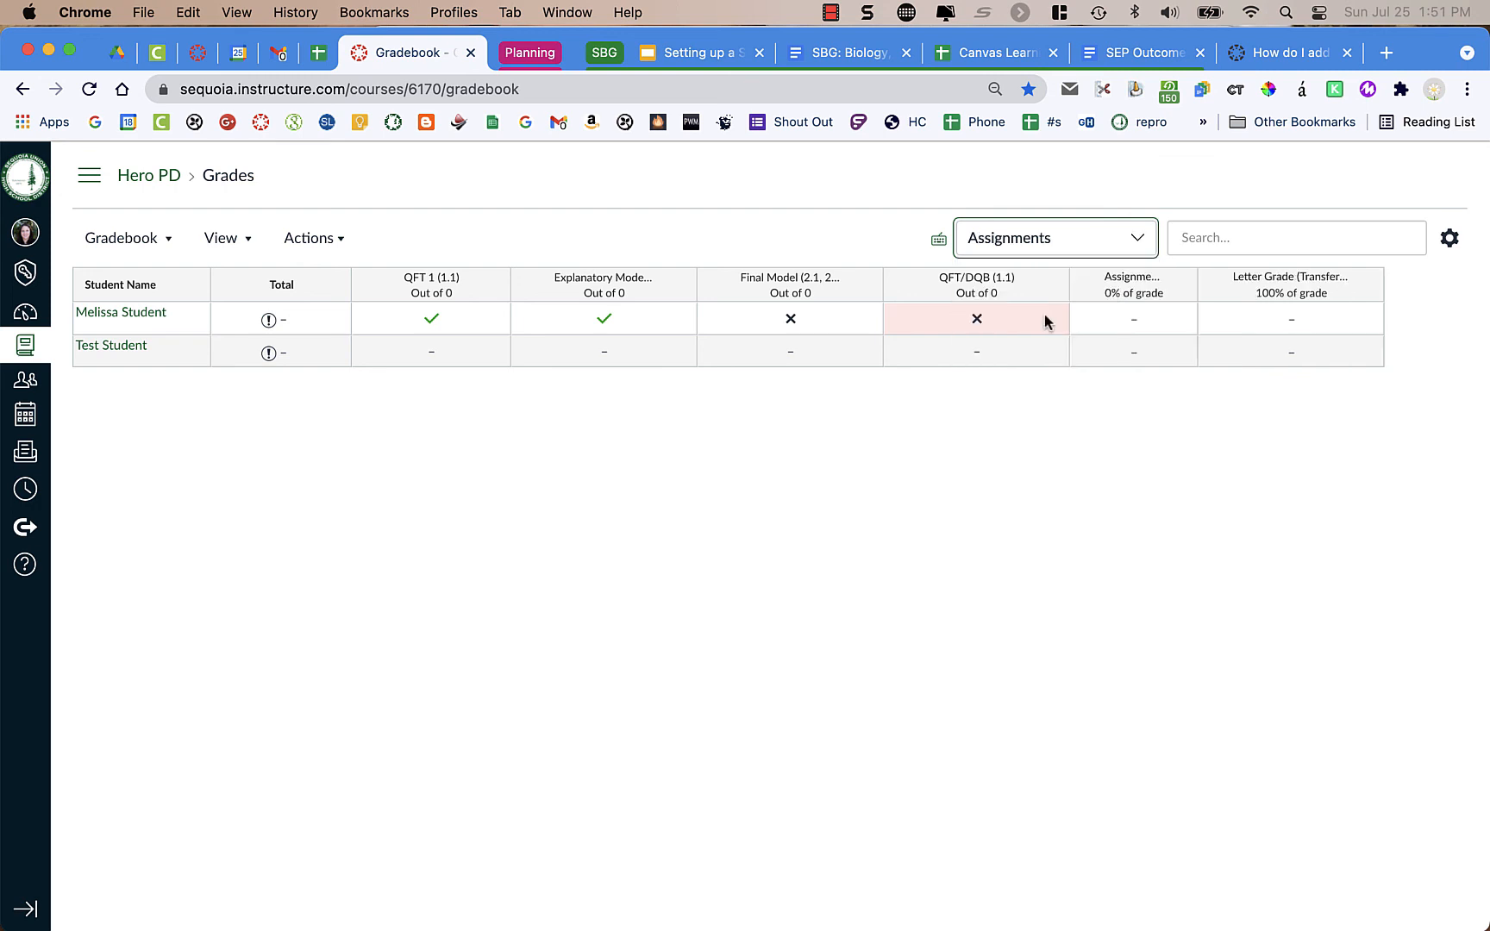
left_click(1047, 242)
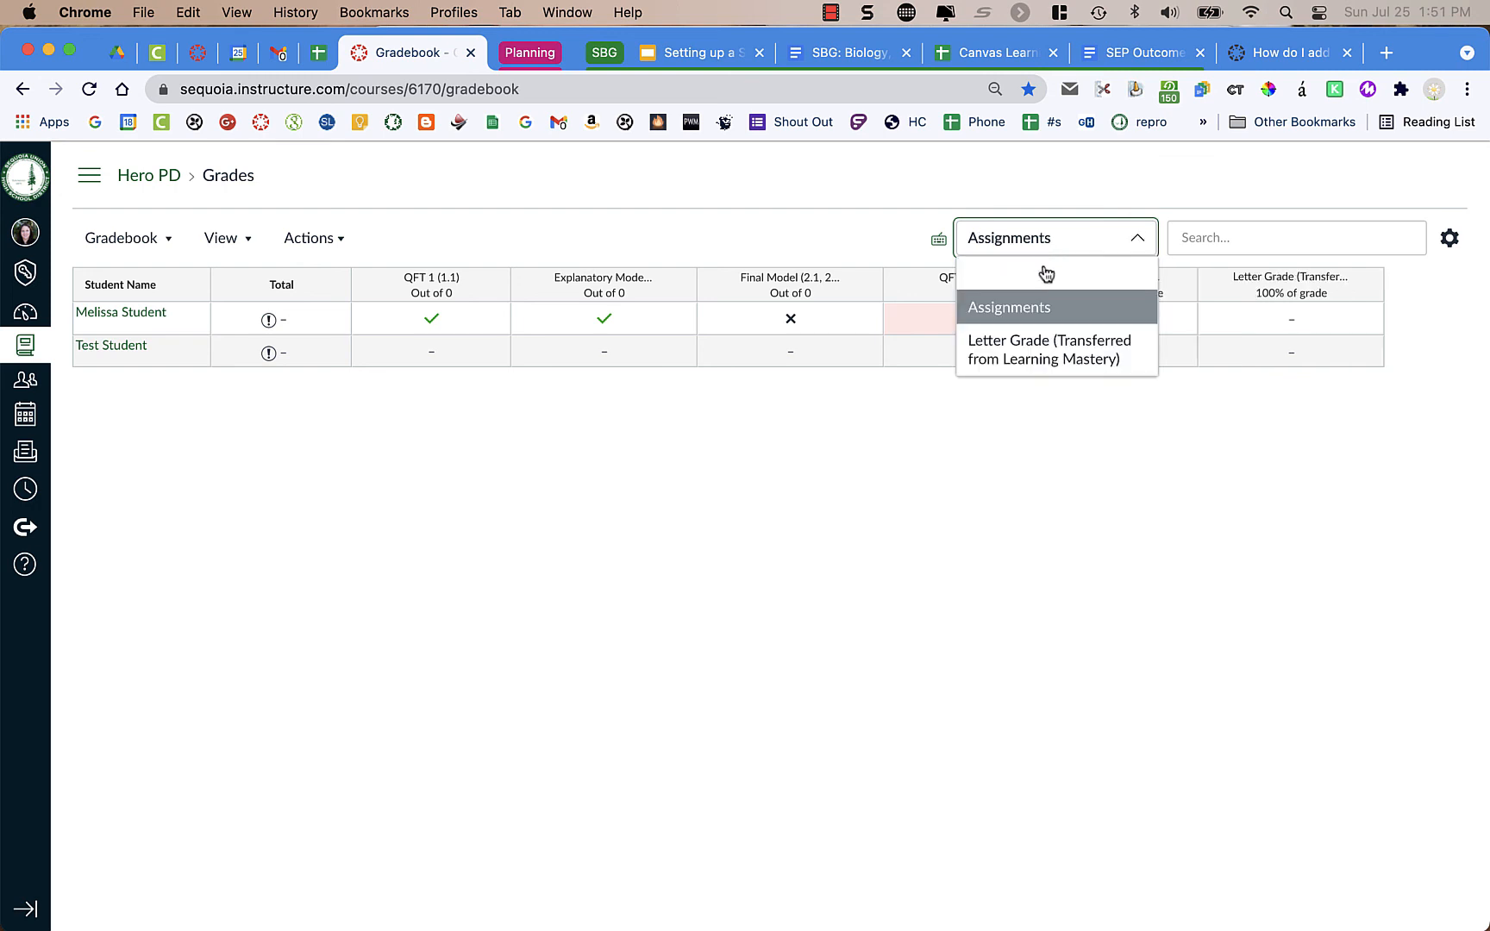
left_click(1029, 345)
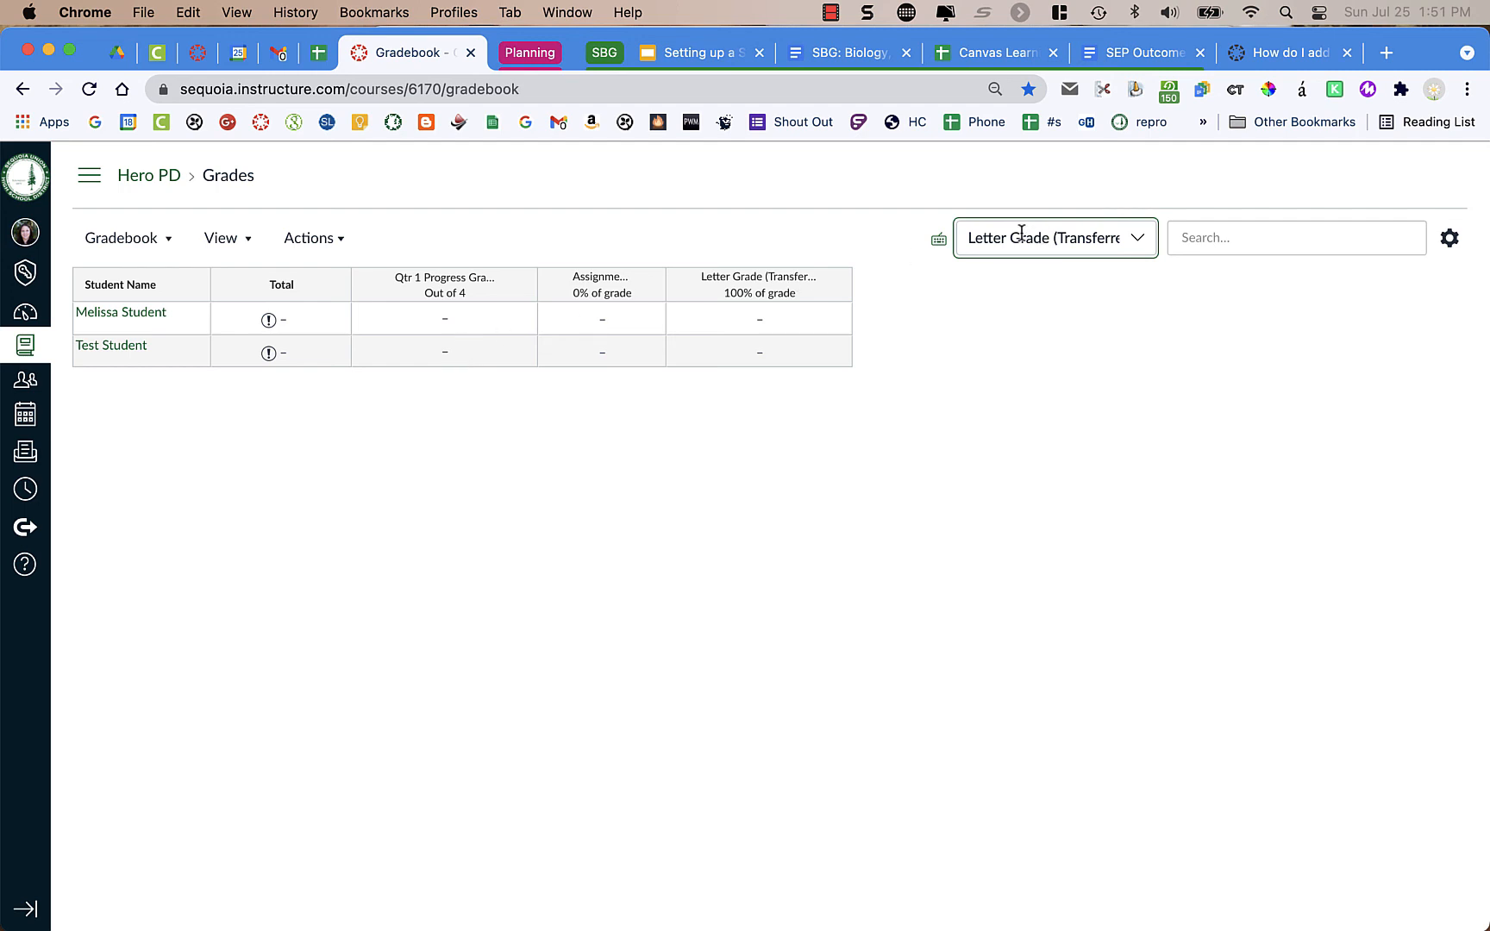
left_click(1137, 243)
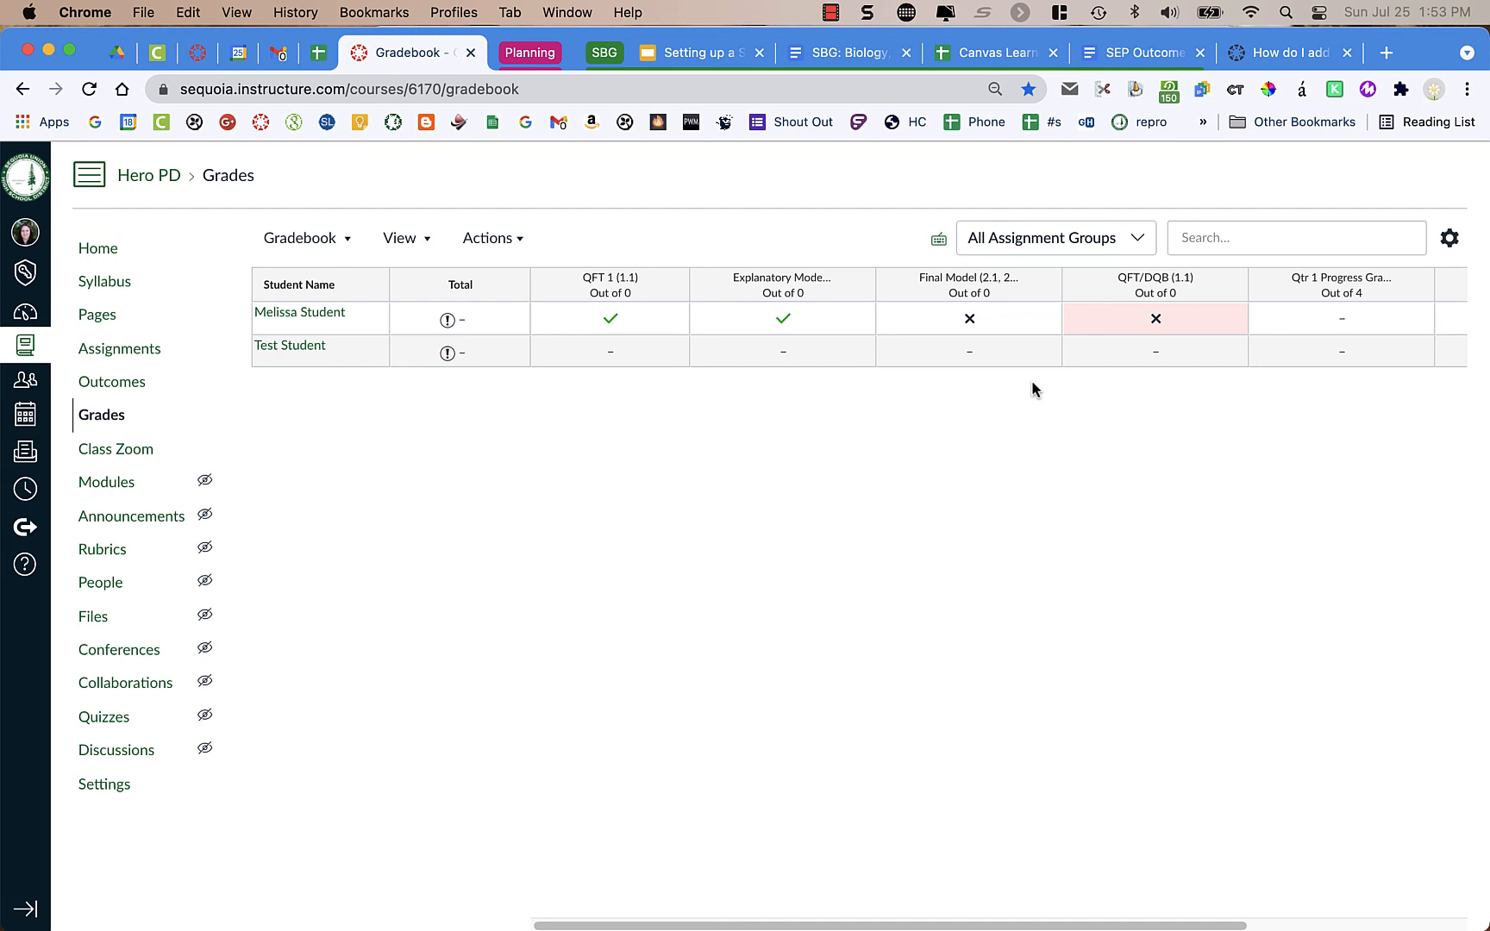
Step: Open the Qtr 1 Progress Grade assignment for editing and review its description, points and grade display settings
left_click(131, 358)
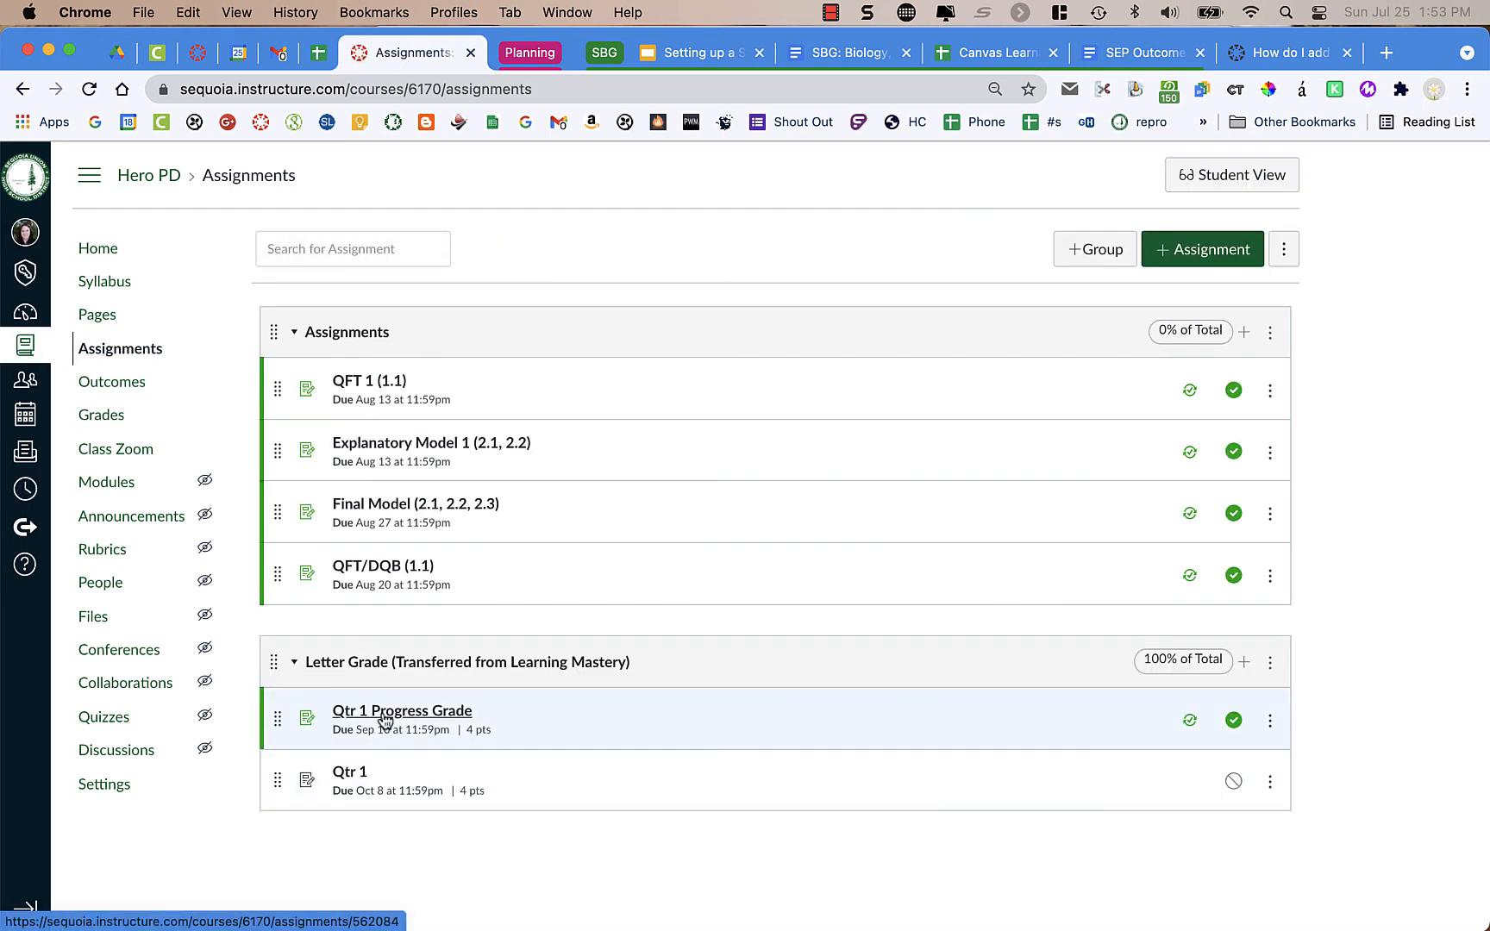
left_click(447, 714)
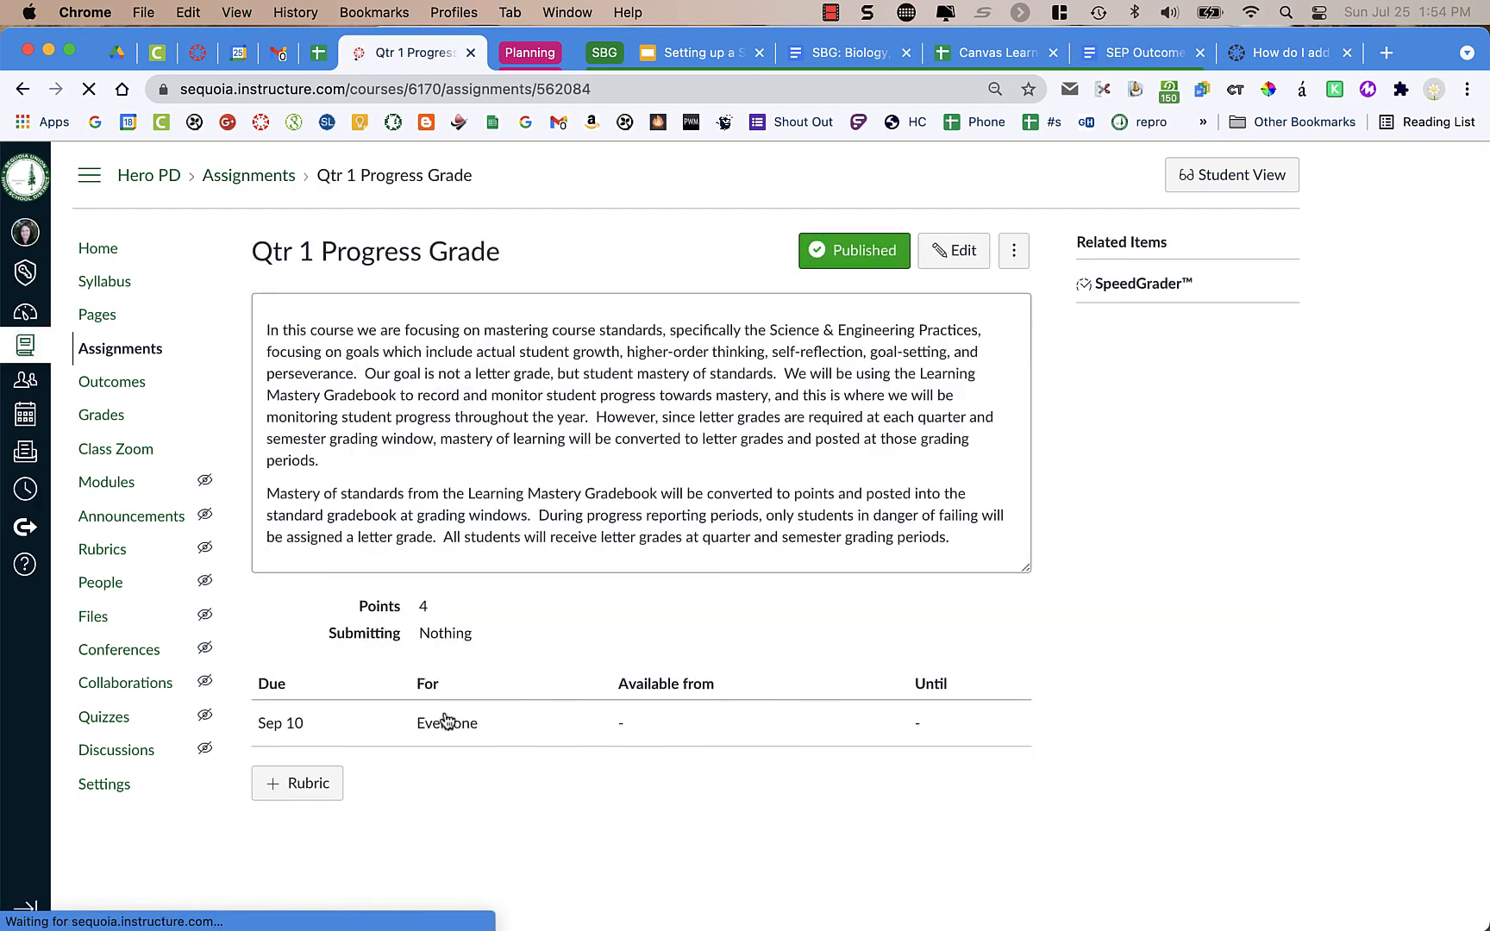
left_click(963, 250)
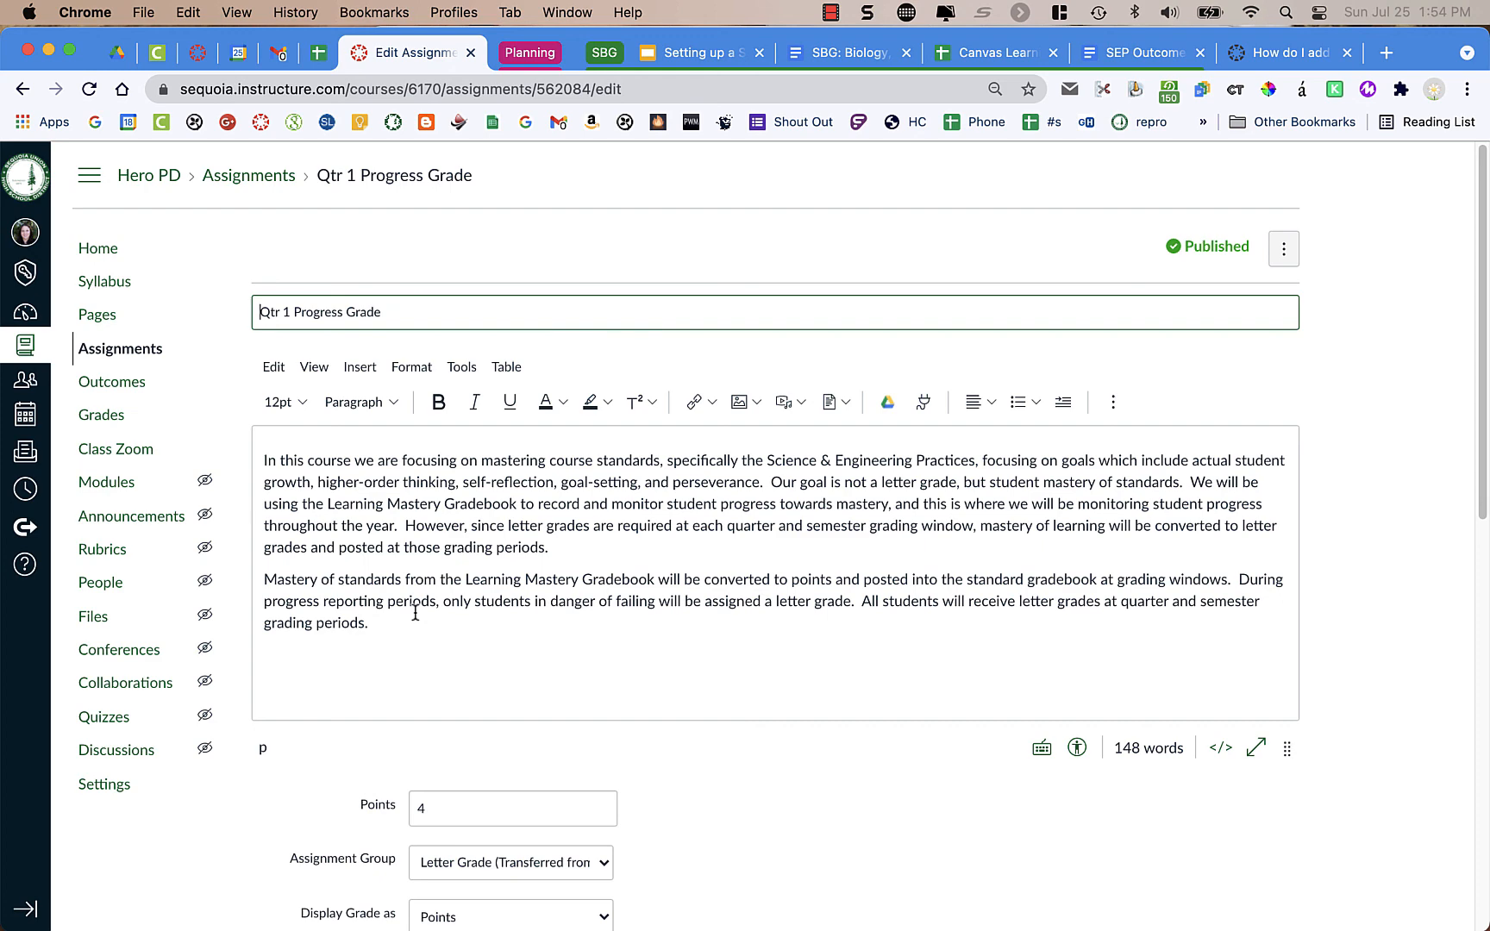
scroll(465, 586, "down", 3)
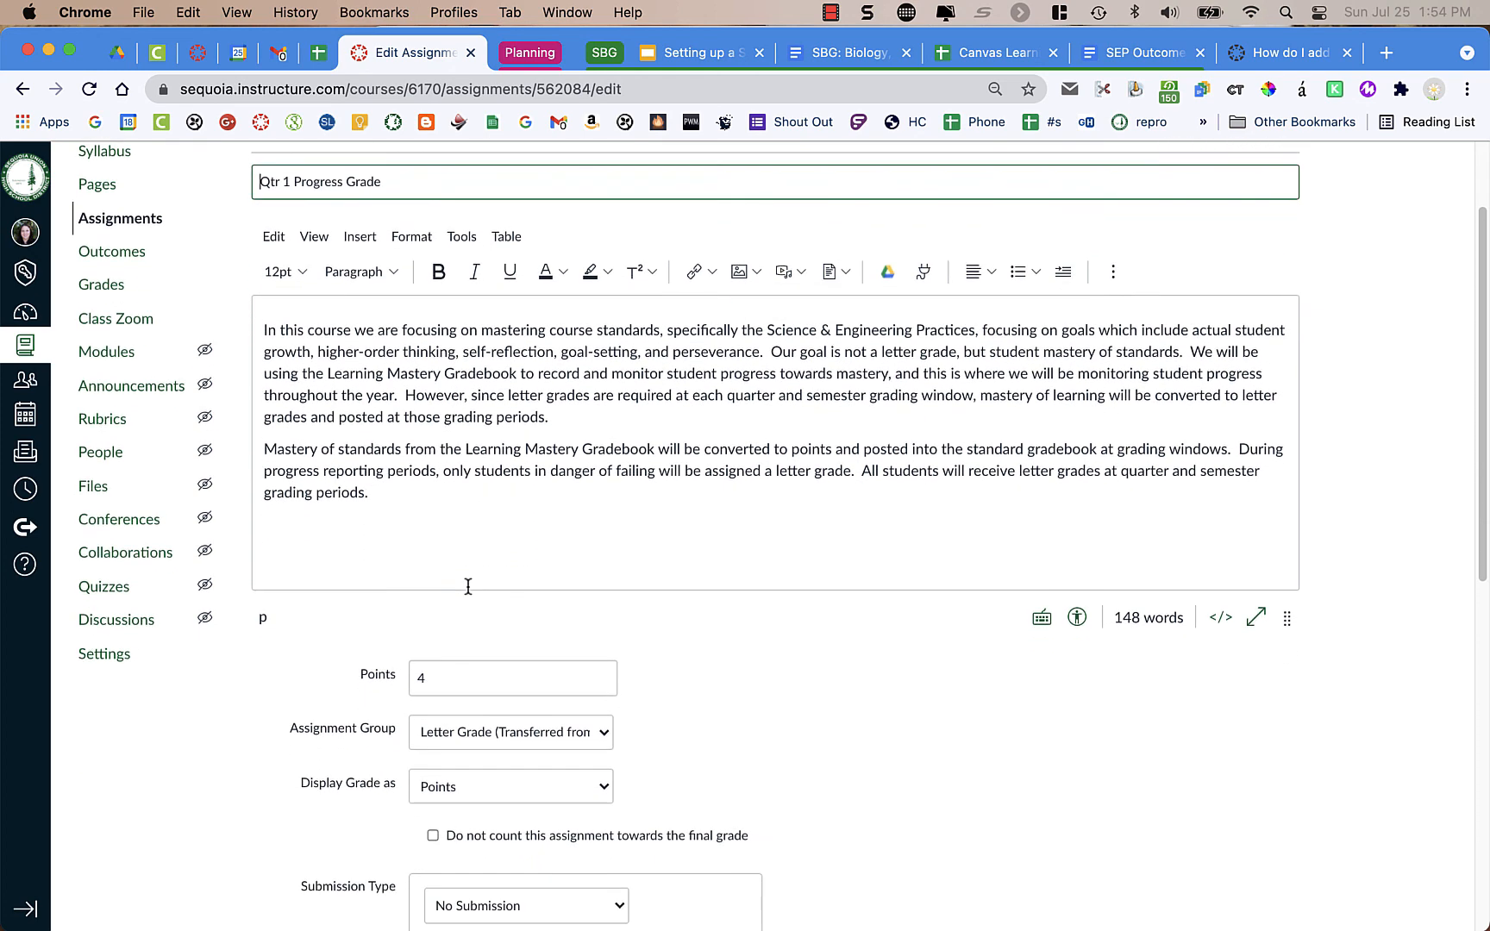
scroll(466, 586, "down", 6)
scroll(467, 585, "up", 7)
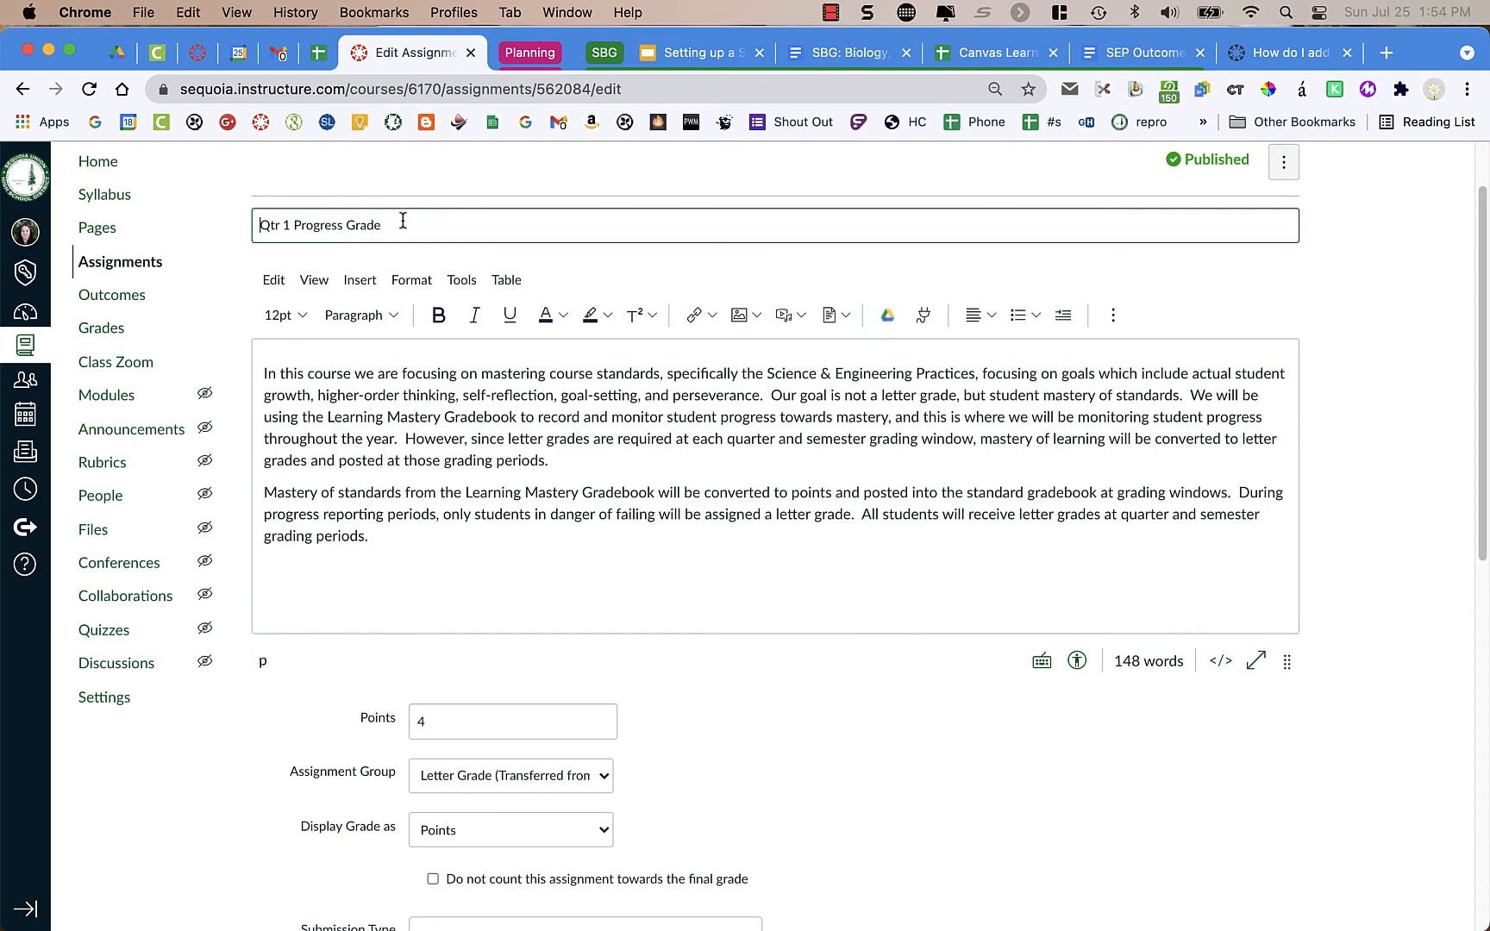
scroll(383, 681, "down", 1)
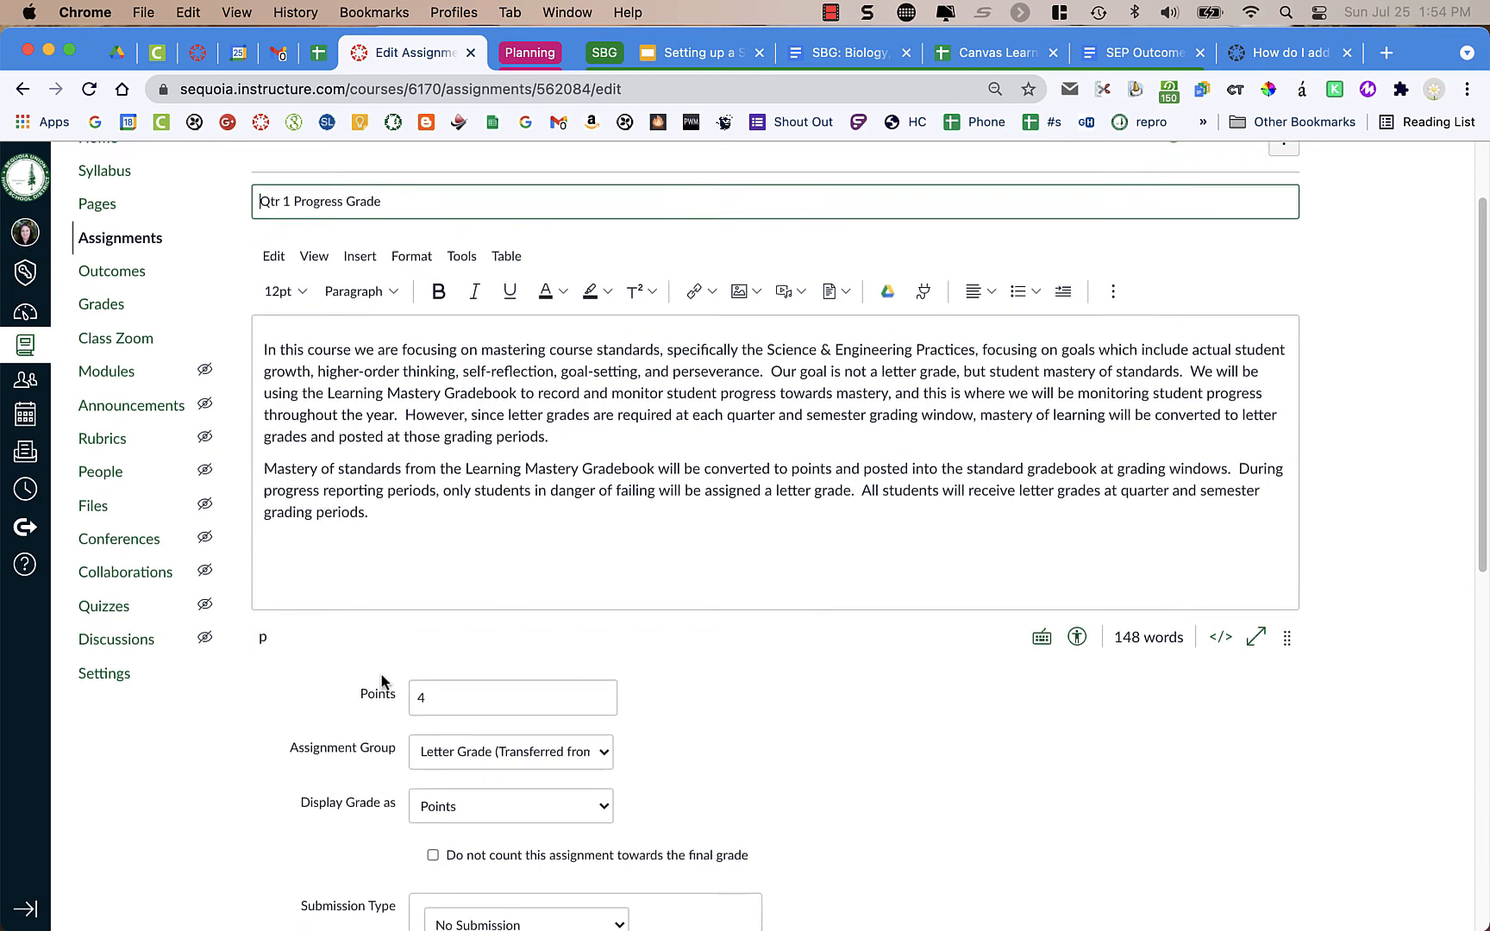
scroll(382, 681, "down", 3)
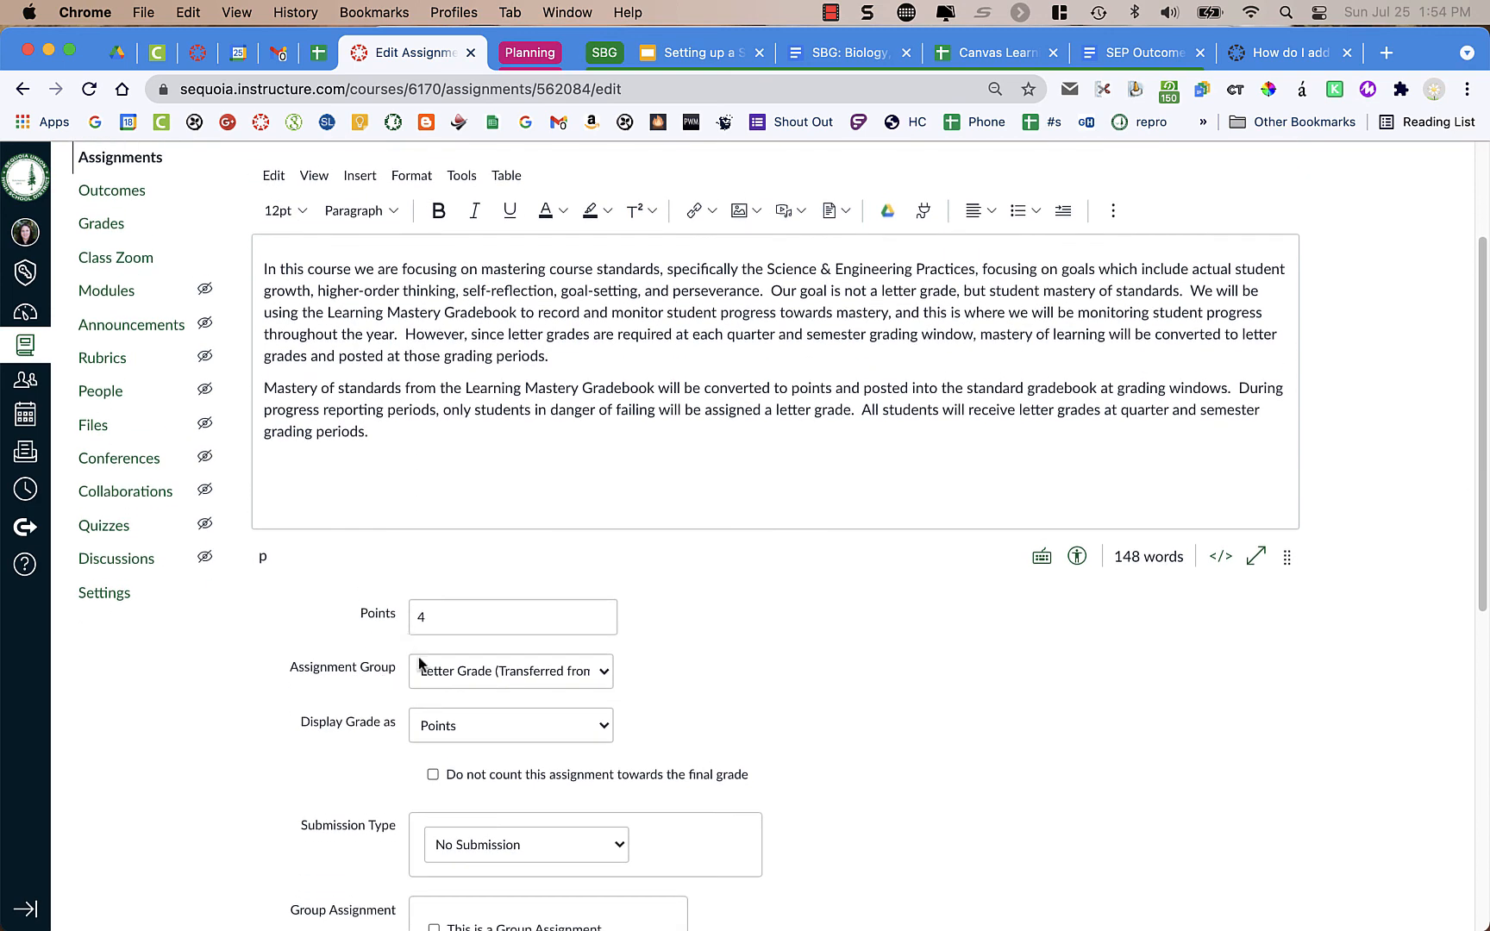
Step: Choose Letter Grade (Transferred from Learning Mastery) as the assignment group, check the remaining settings and save the assignment
left_click(432, 680)
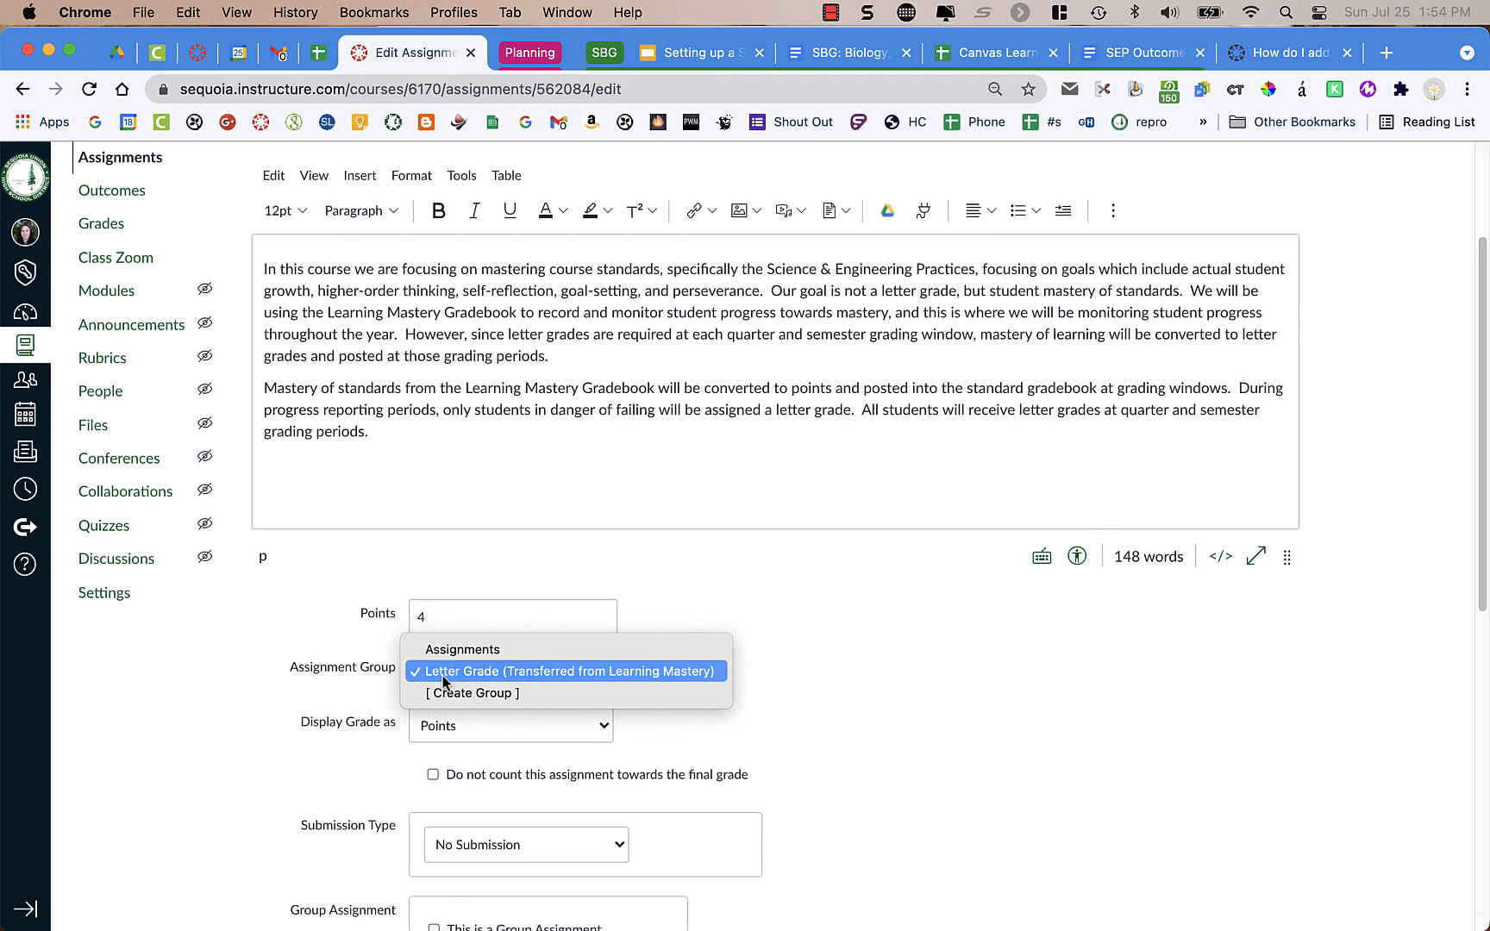
left_click(443, 682)
scroll(388, 705, "down", 3)
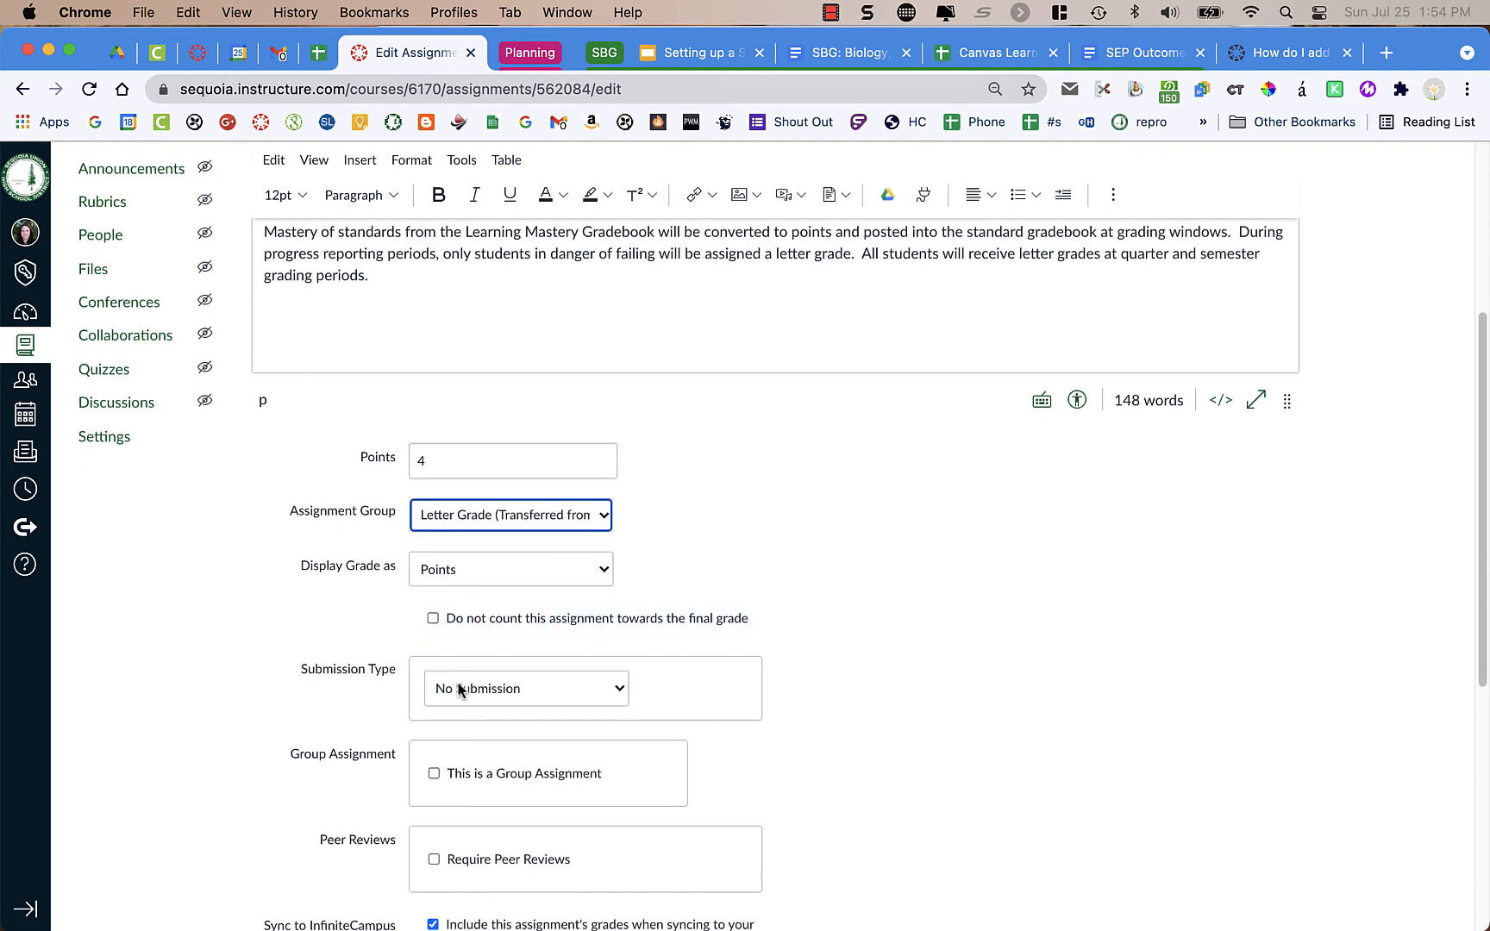
scroll(458, 688, "down", 10)
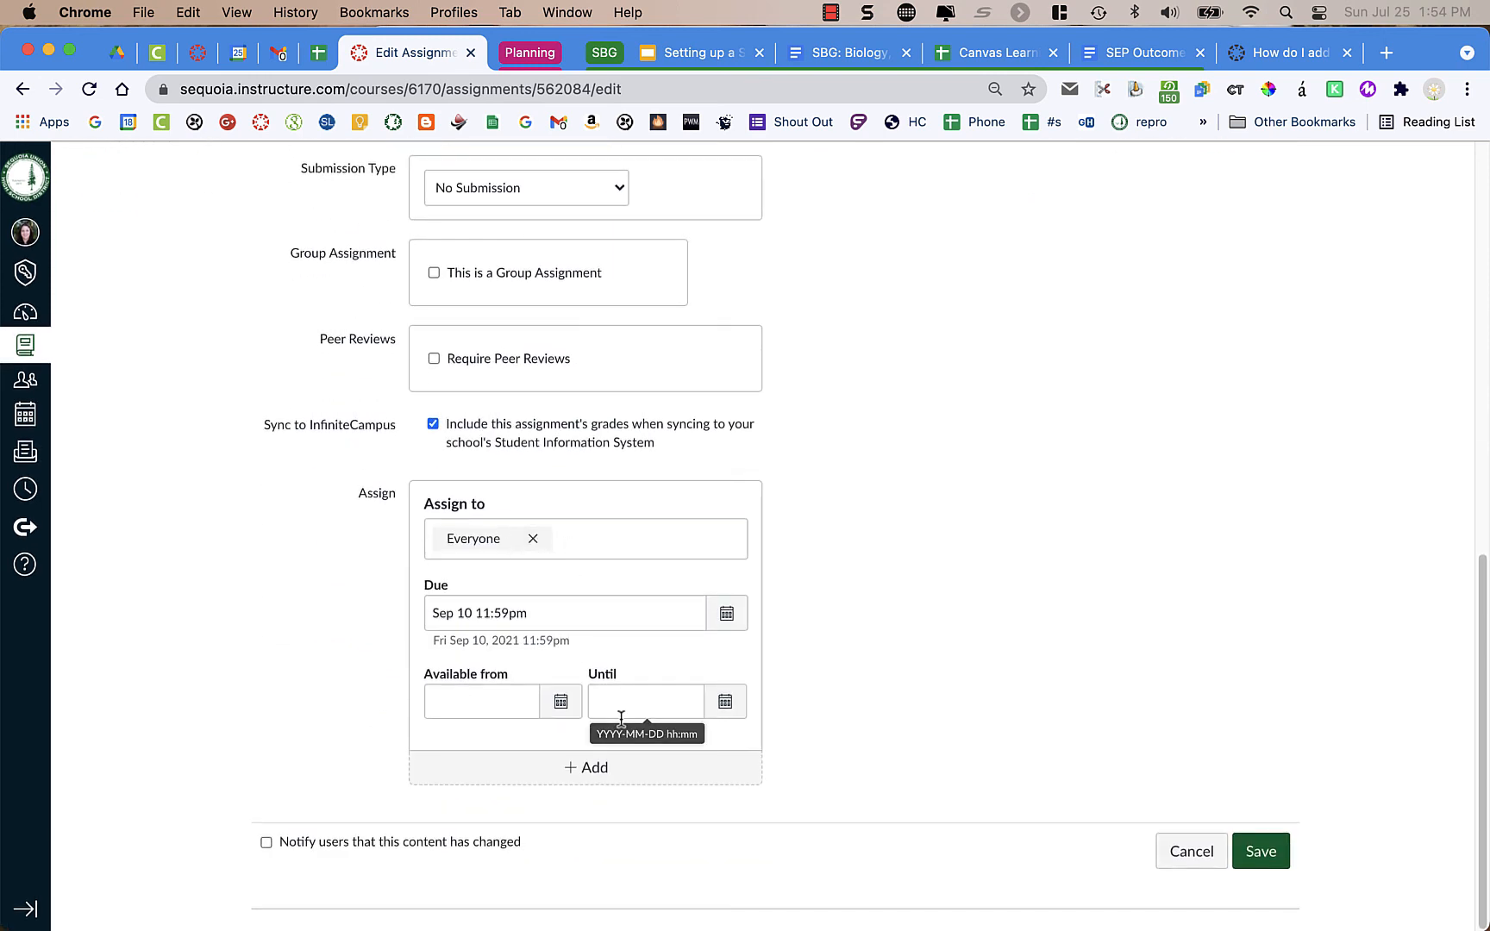
left_click(1266, 854)
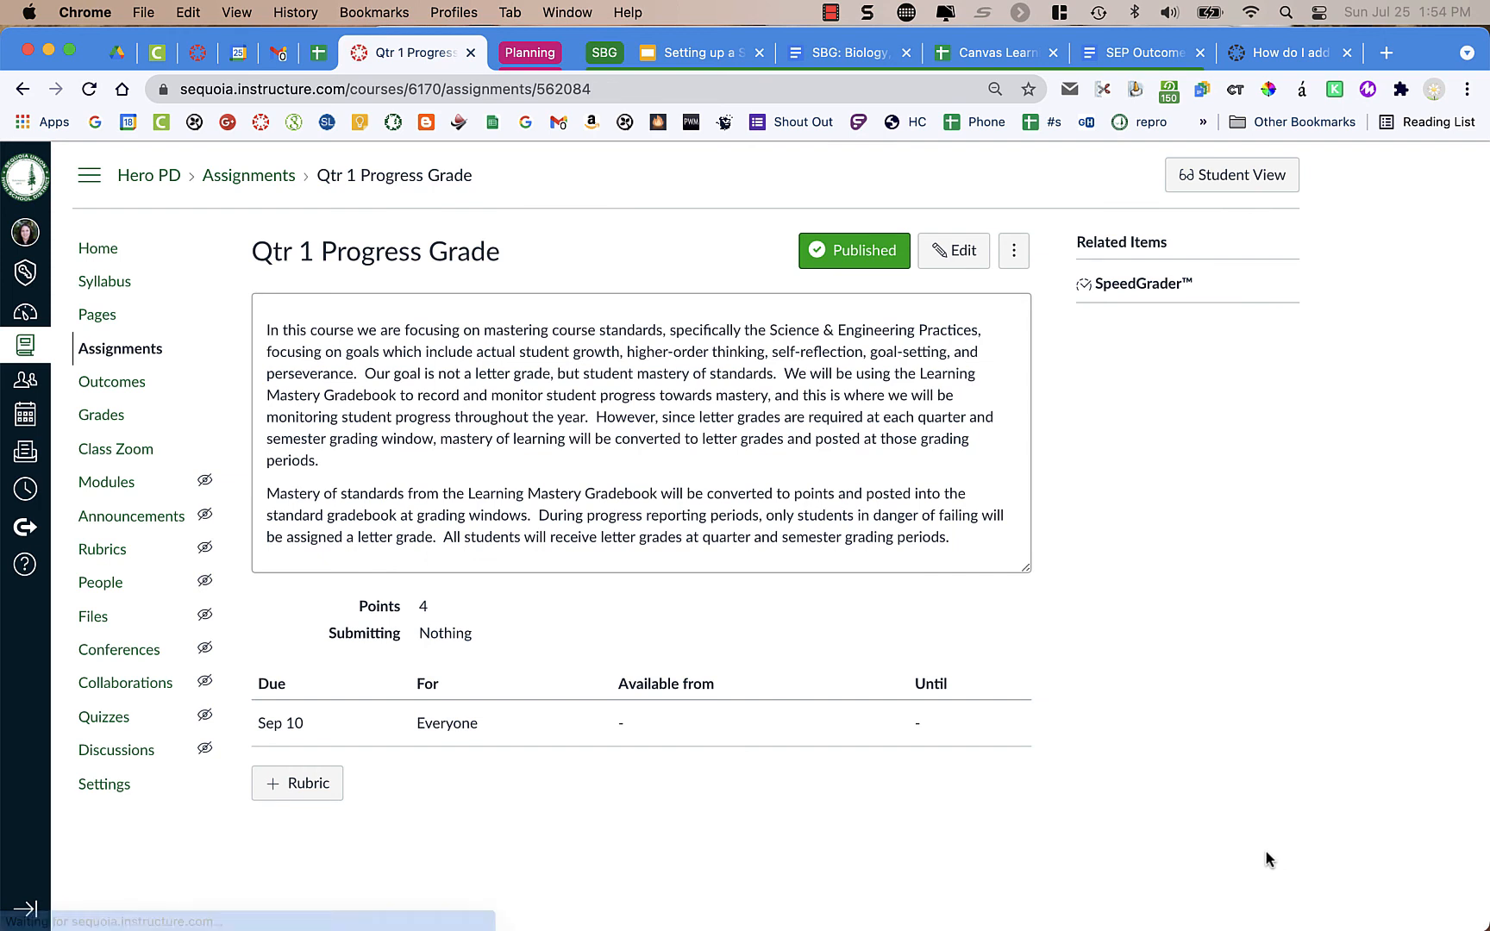
Step: Open the course gradebook and filter it to the Letter Grade (Transferred from Learning Mastery) assignment group
left_click(116, 421)
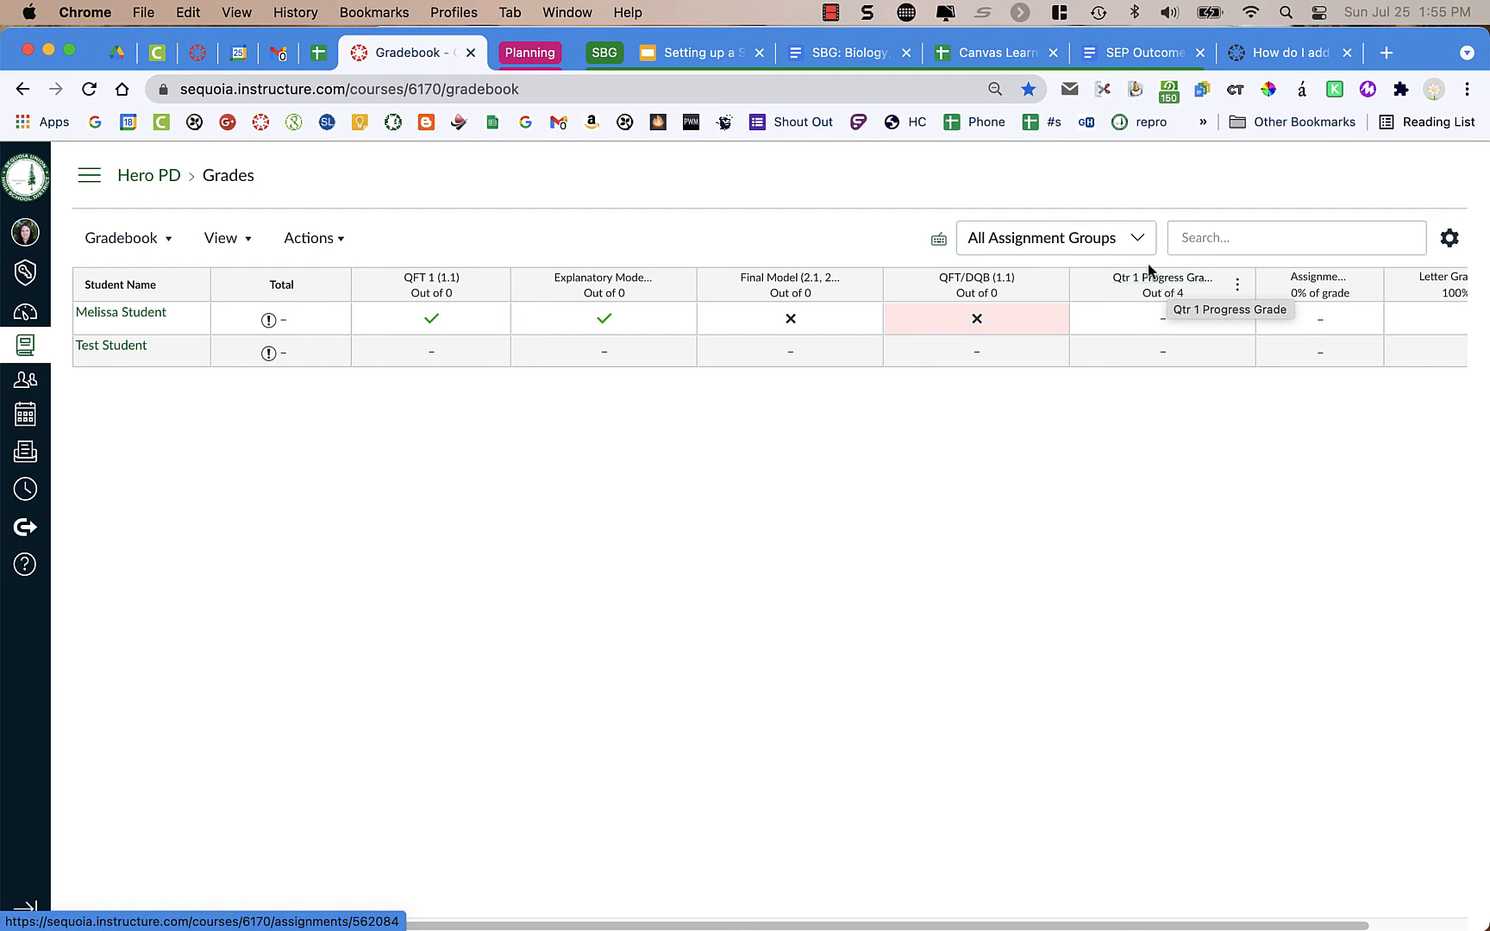
left_click(1132, 238)
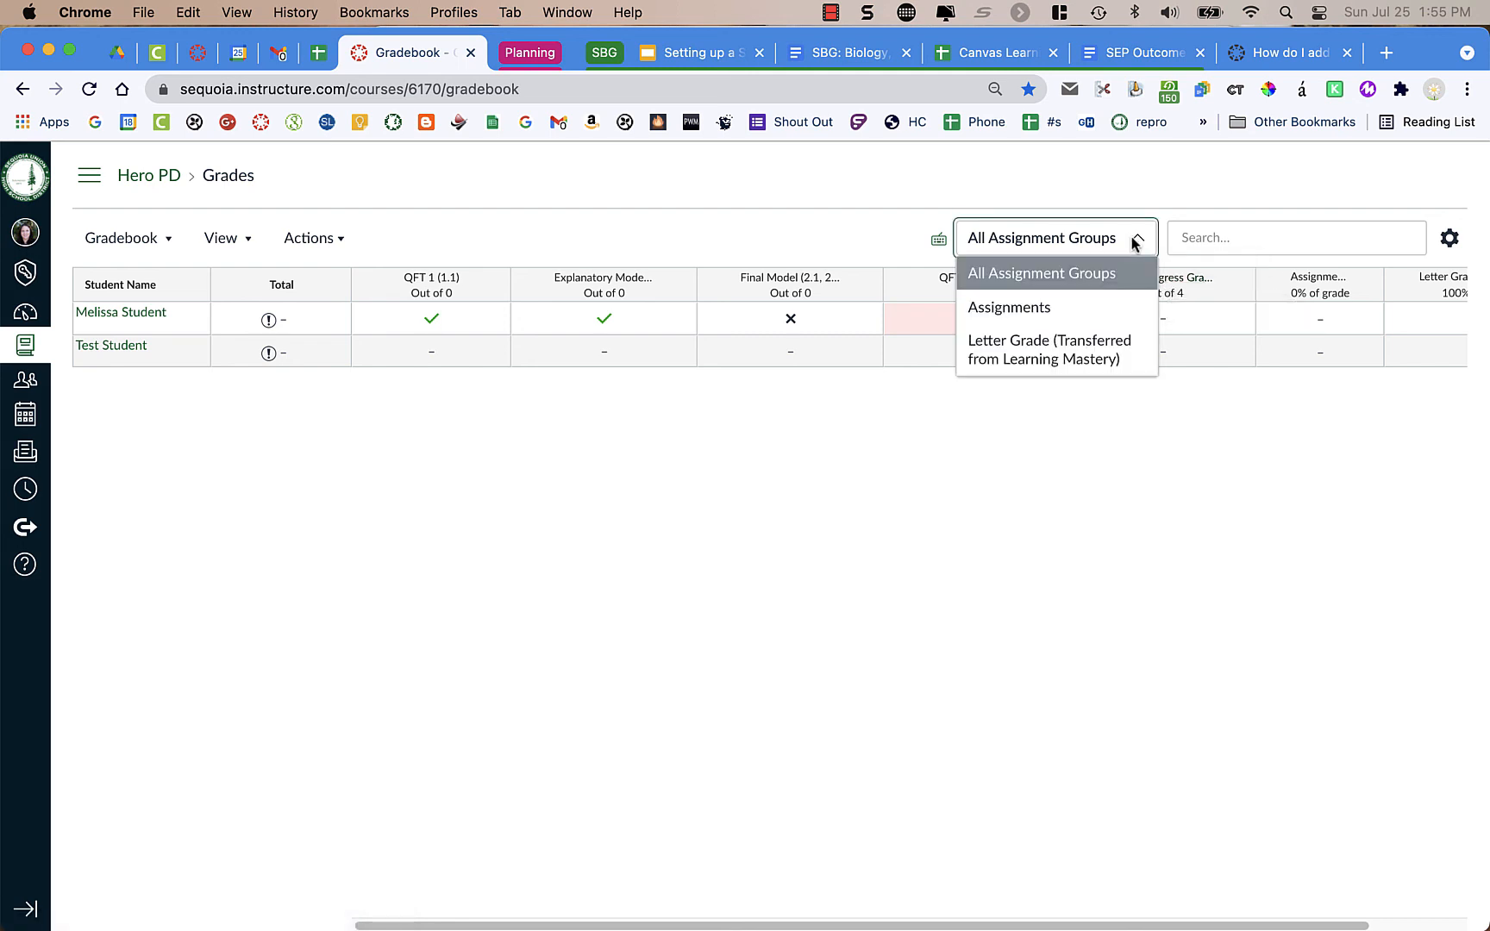
left_click(1067, 354)
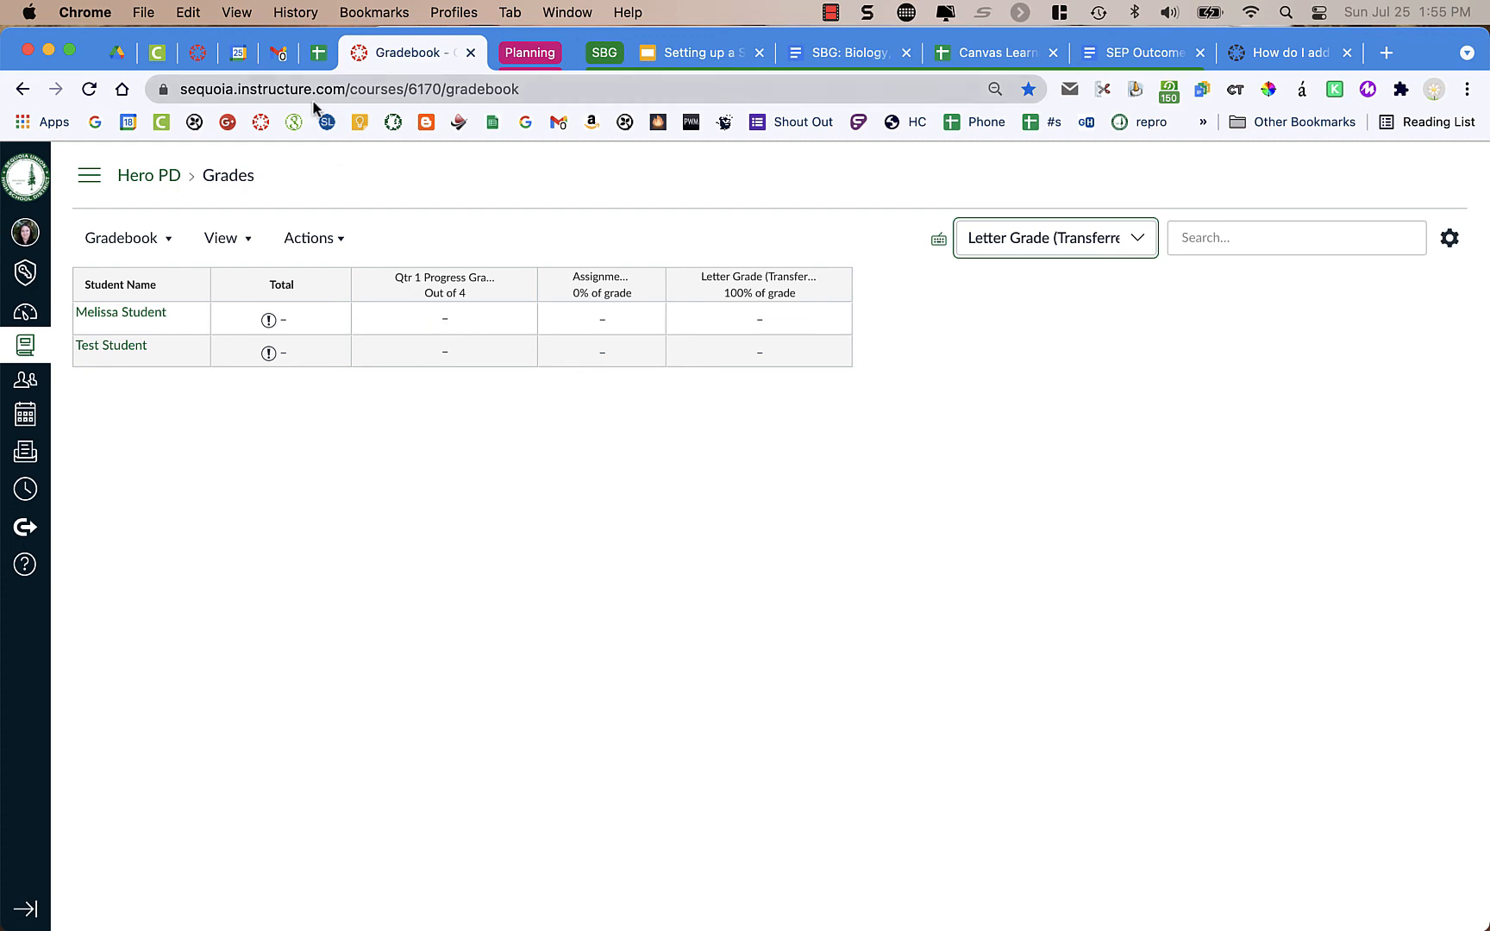
Step: Open the course's Learning Mastery gradebook in the other Canvas browser tab and compare it with the letter-grade gradebook
left_click(207, 57)
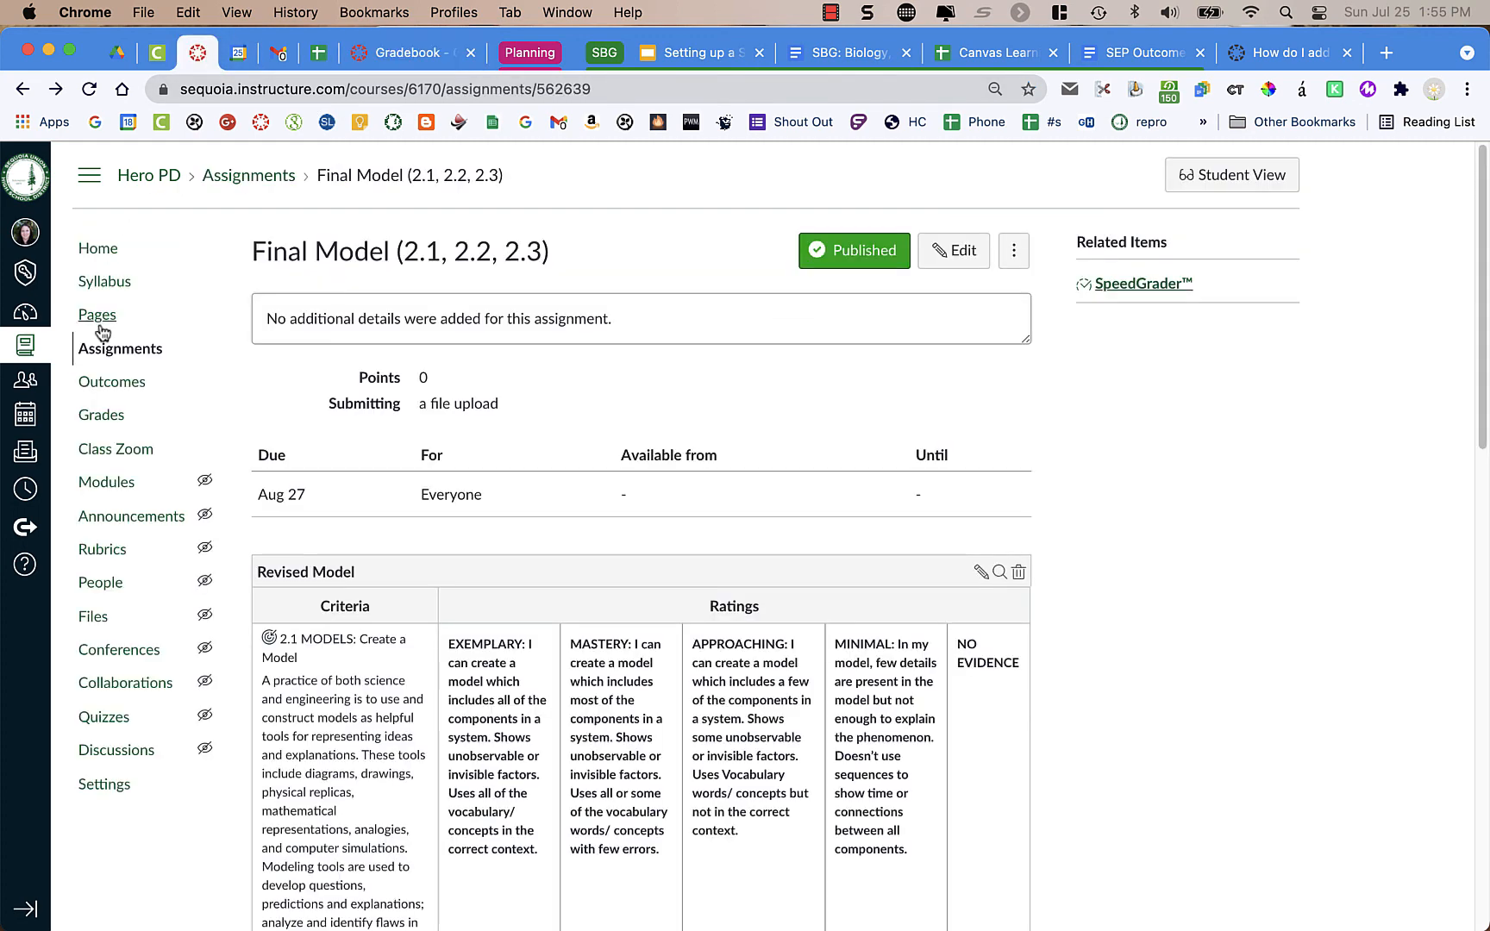
left_click(102, 416)
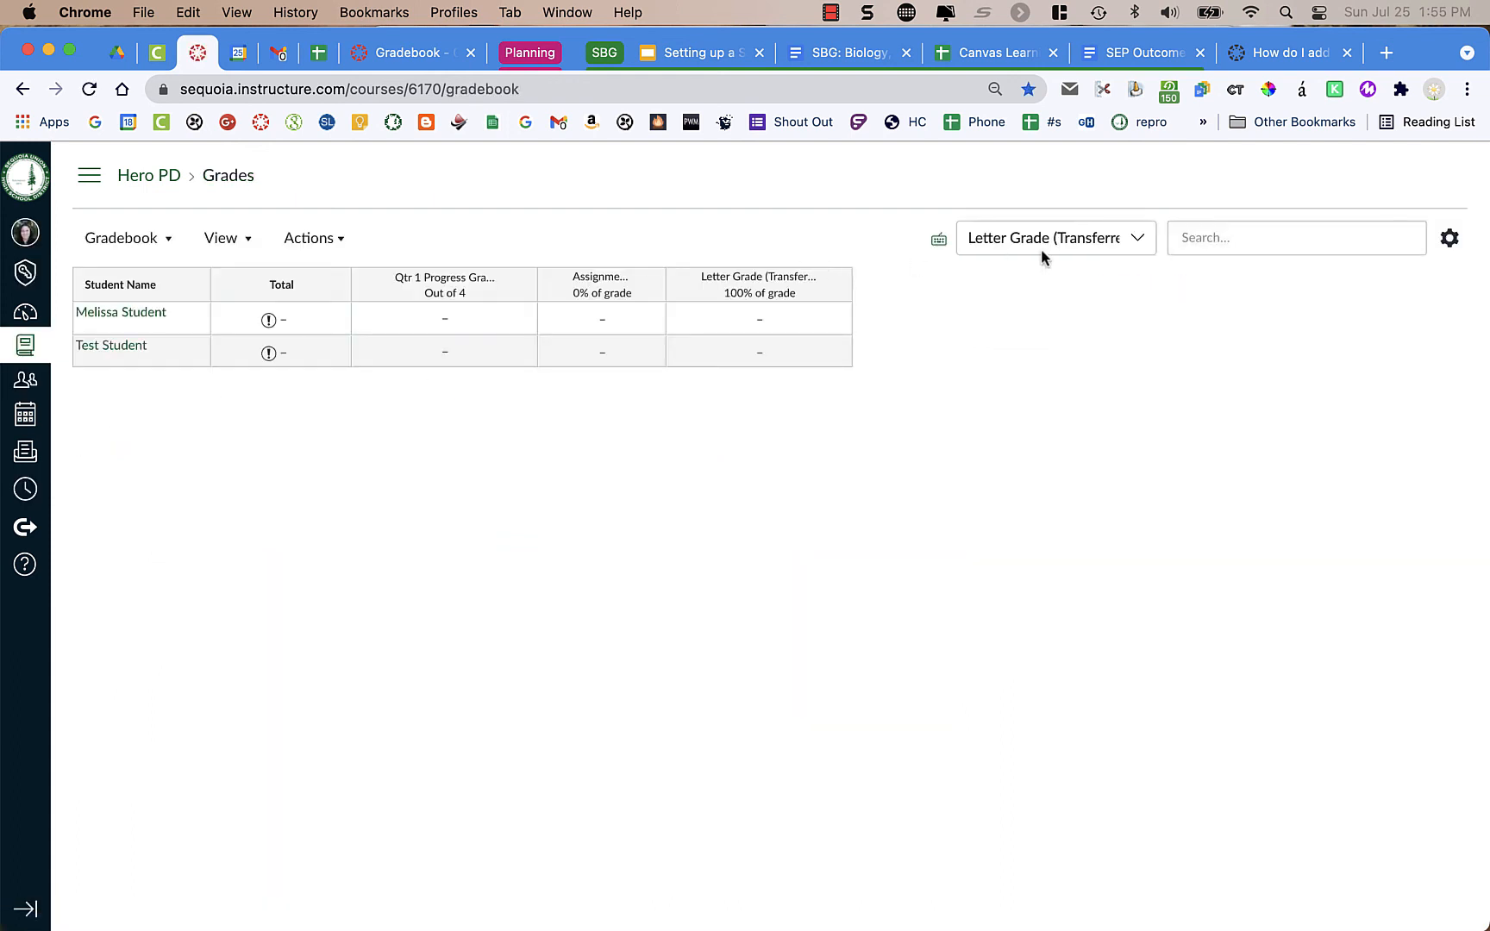
left_click(121, 238)
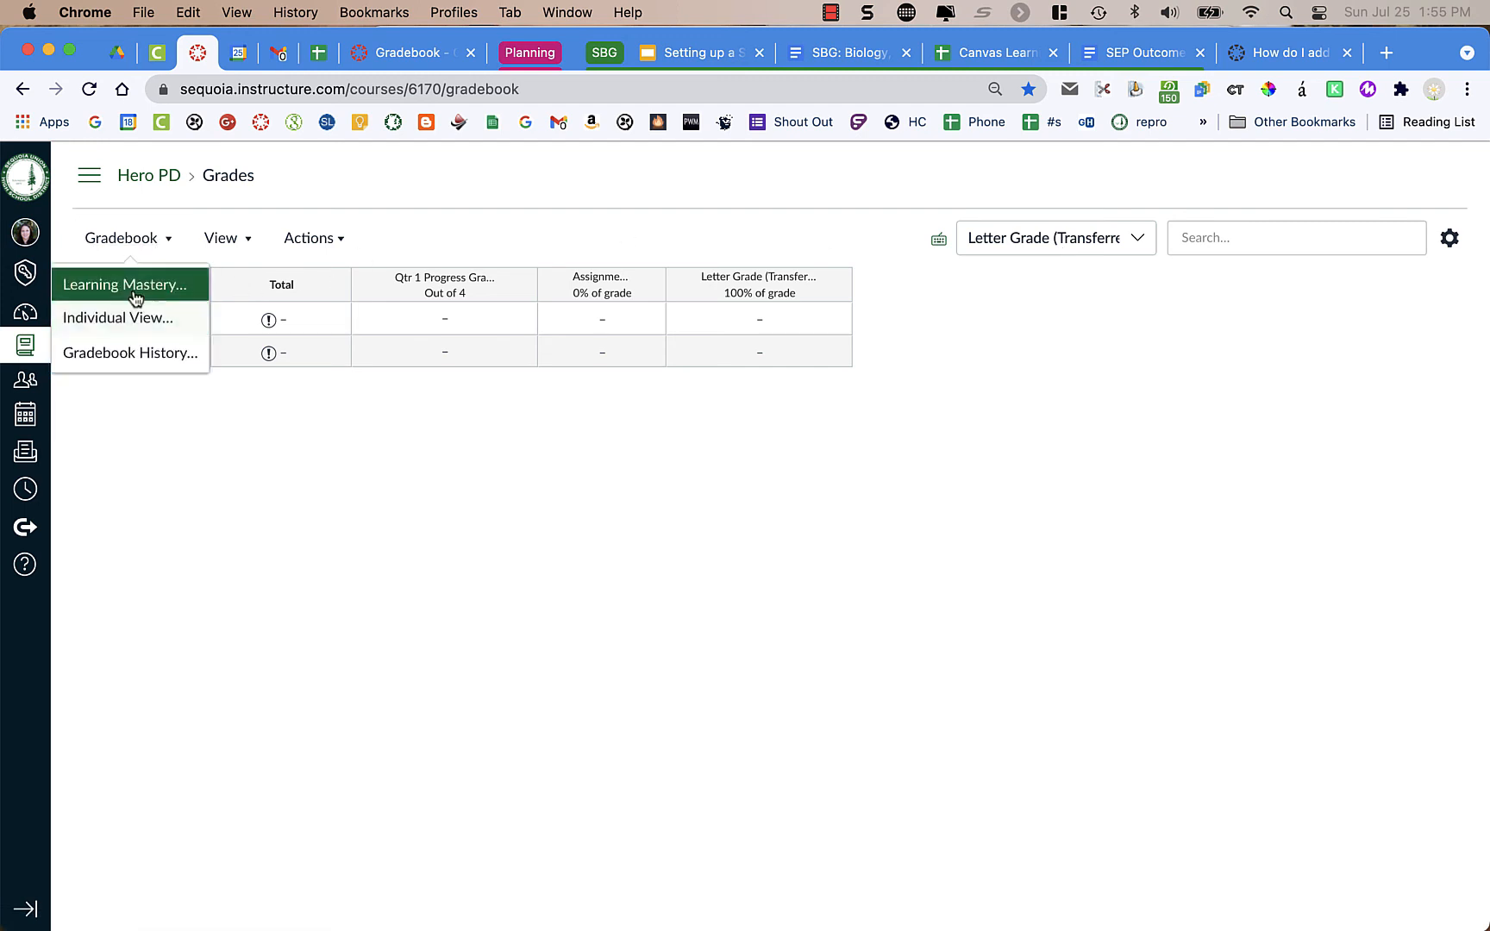
left_click(134, 286)
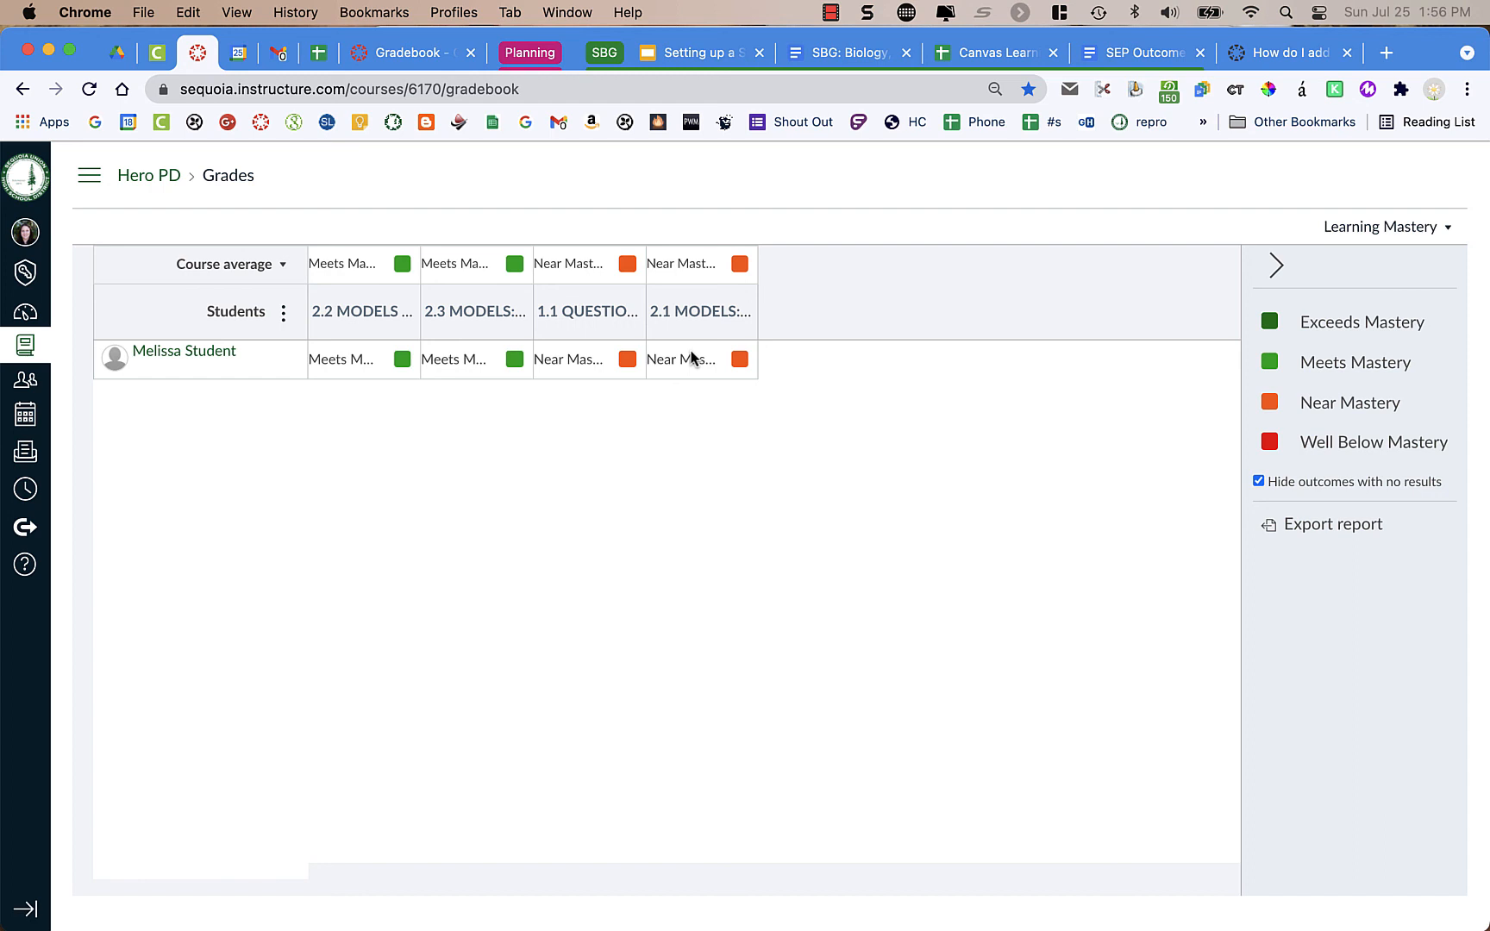
left_click(433, 53)
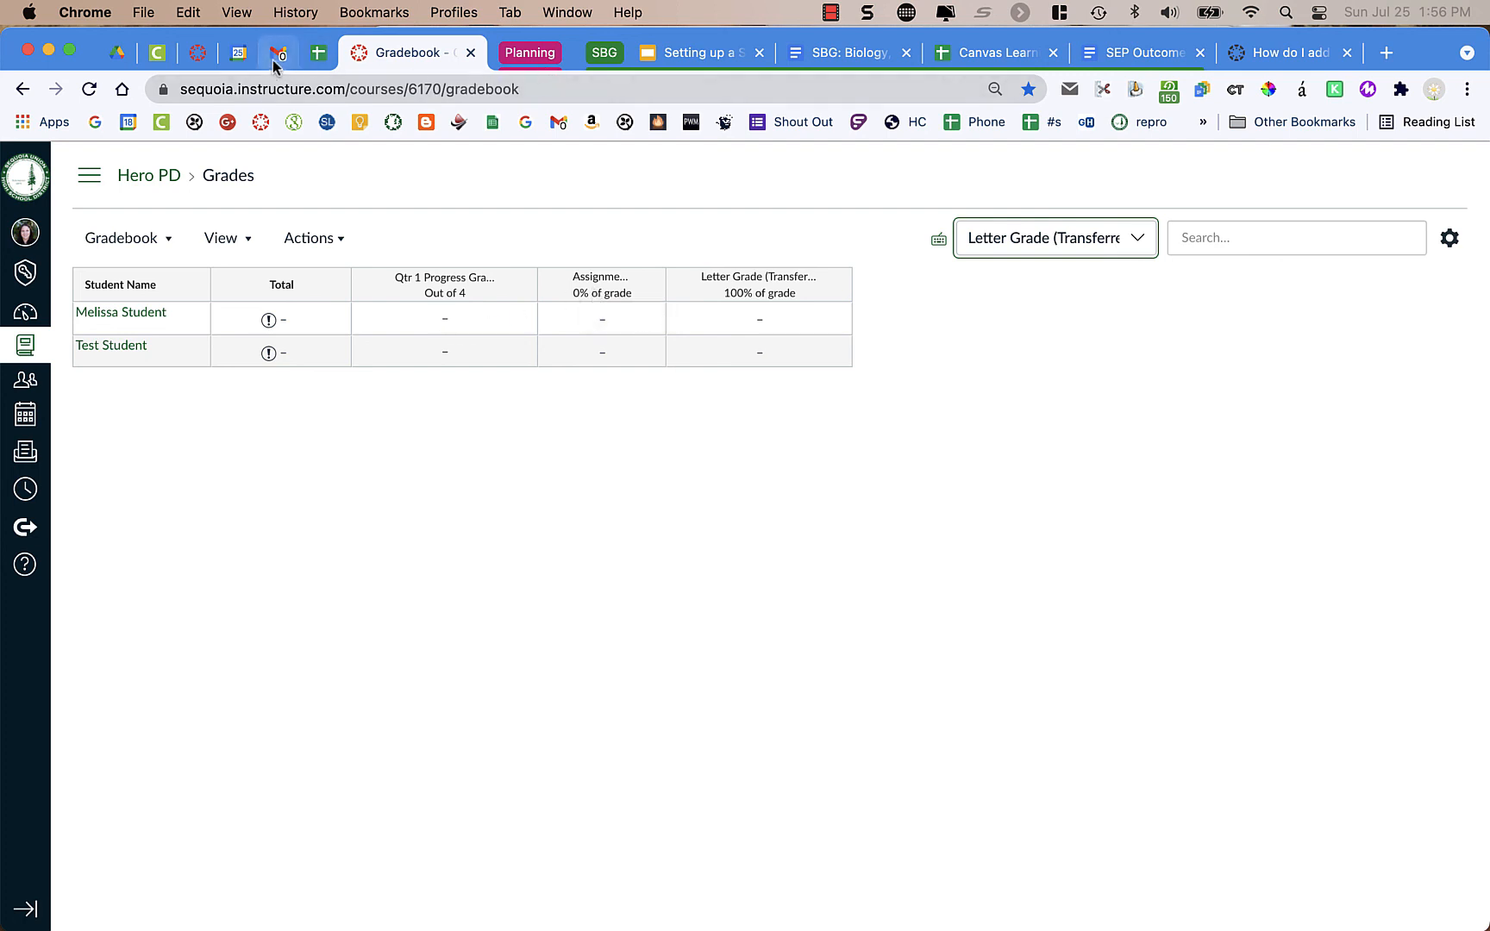
left_click(197, 53)
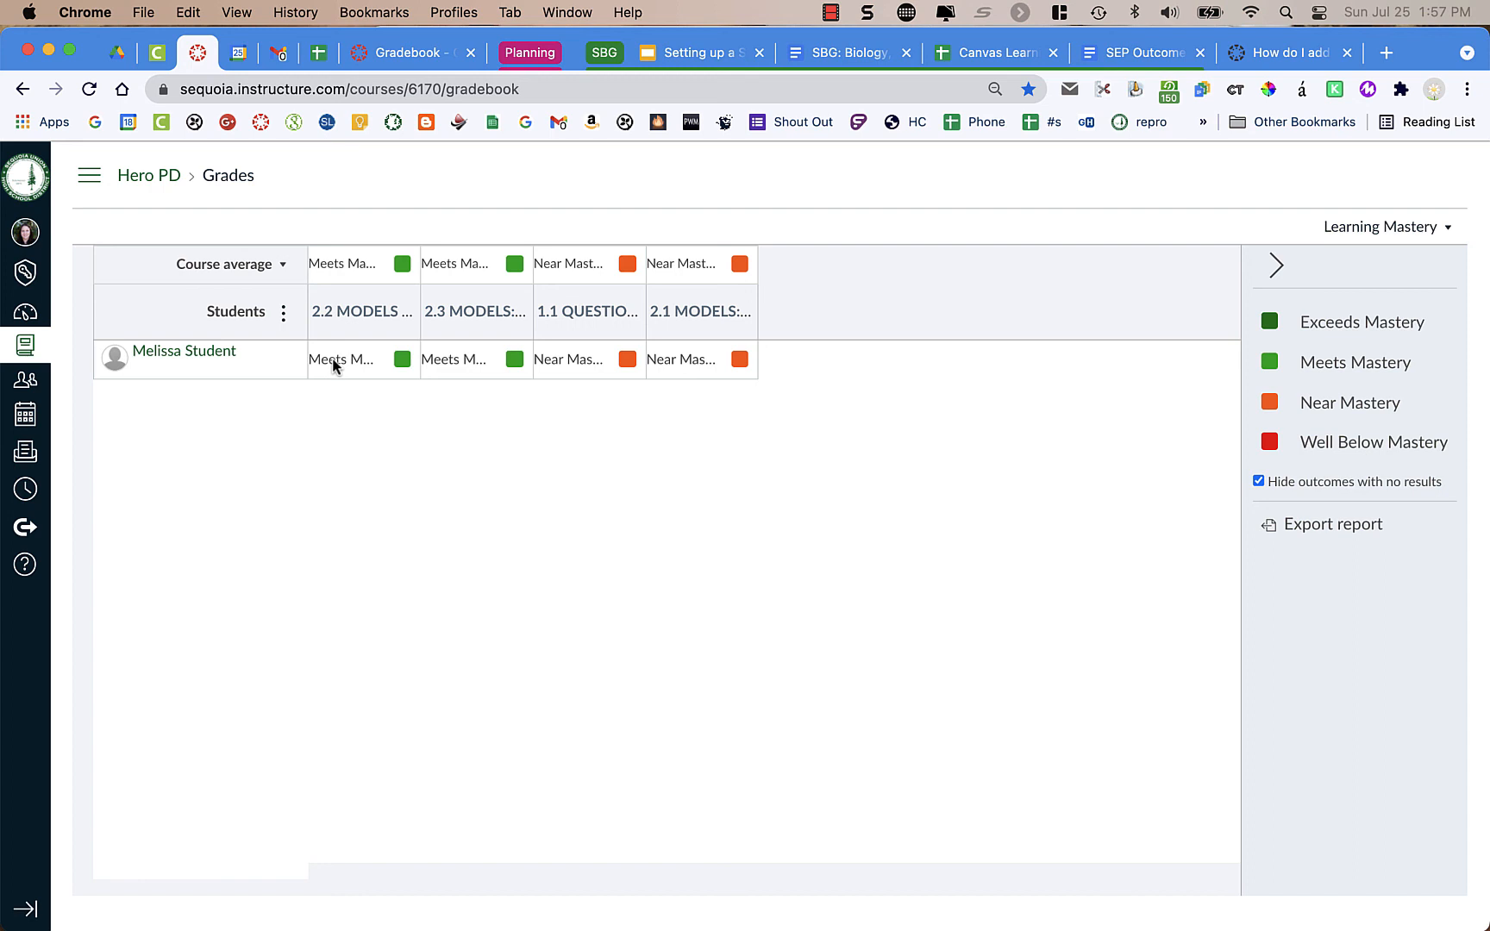
Step: Check the Qtr 1 Progress Grade column in the letter-grade gradebook, and export the report from the Learning Mastery gradebook
left_click(405, 54)
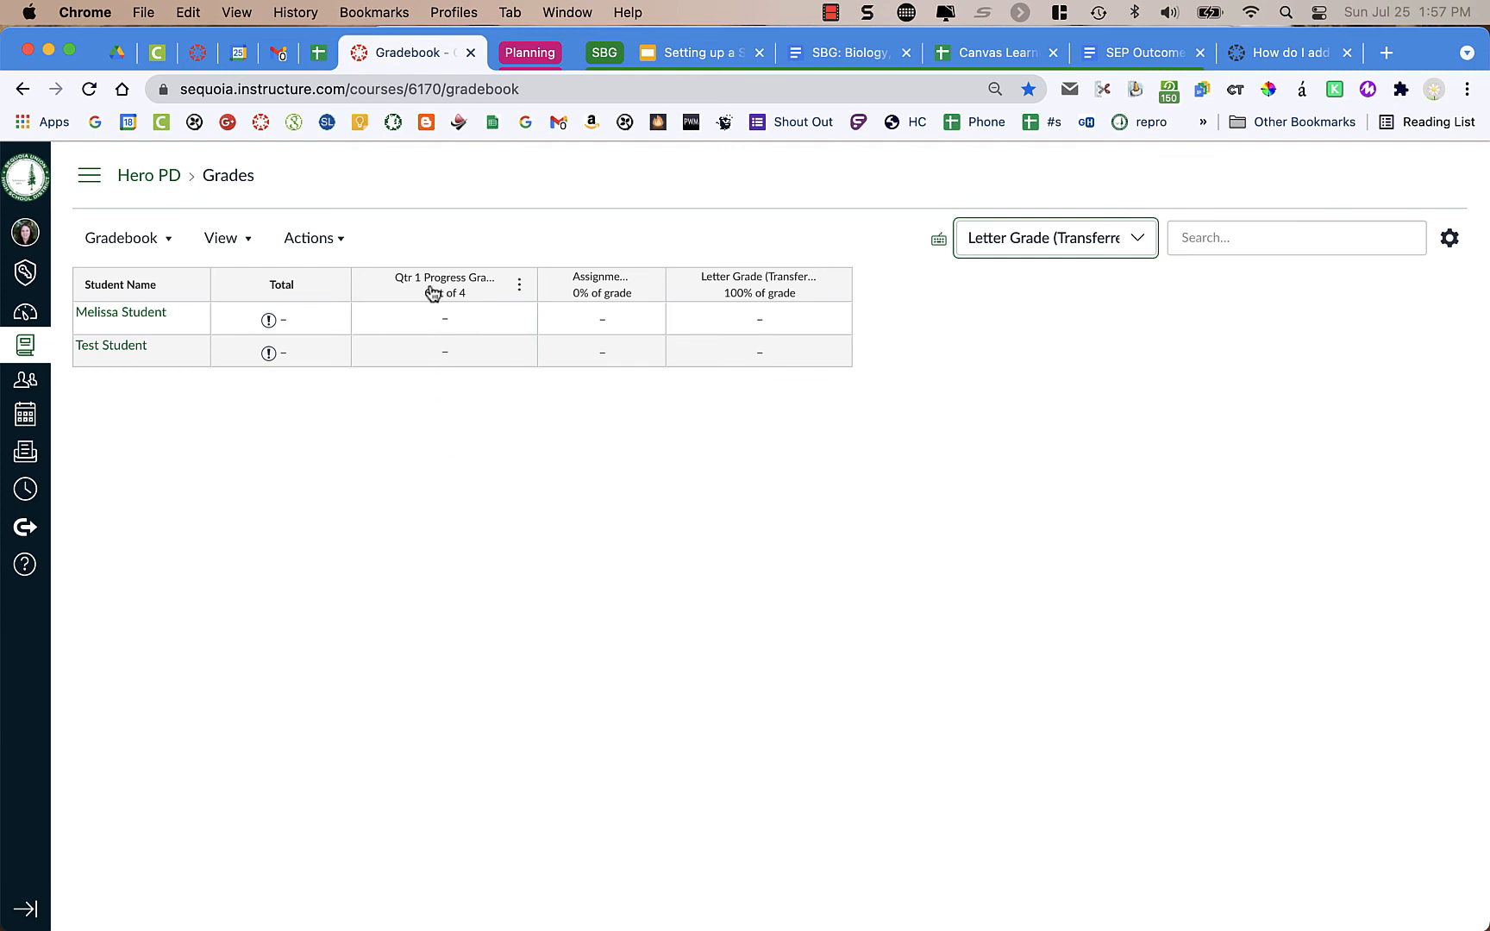
left_click(198, 57)
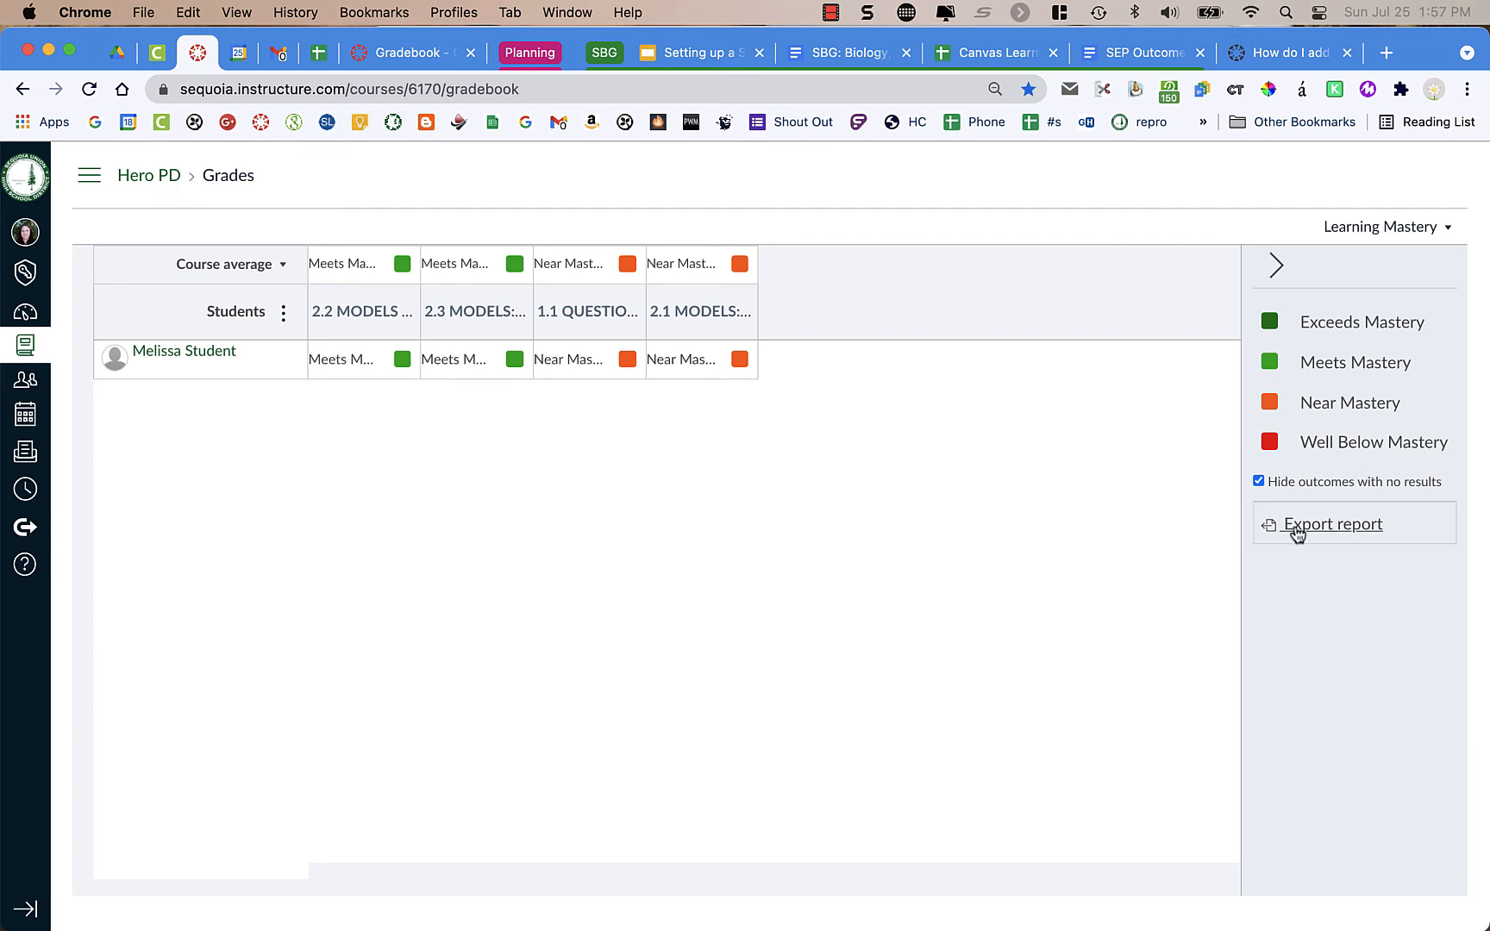
left_click(1300, 535)
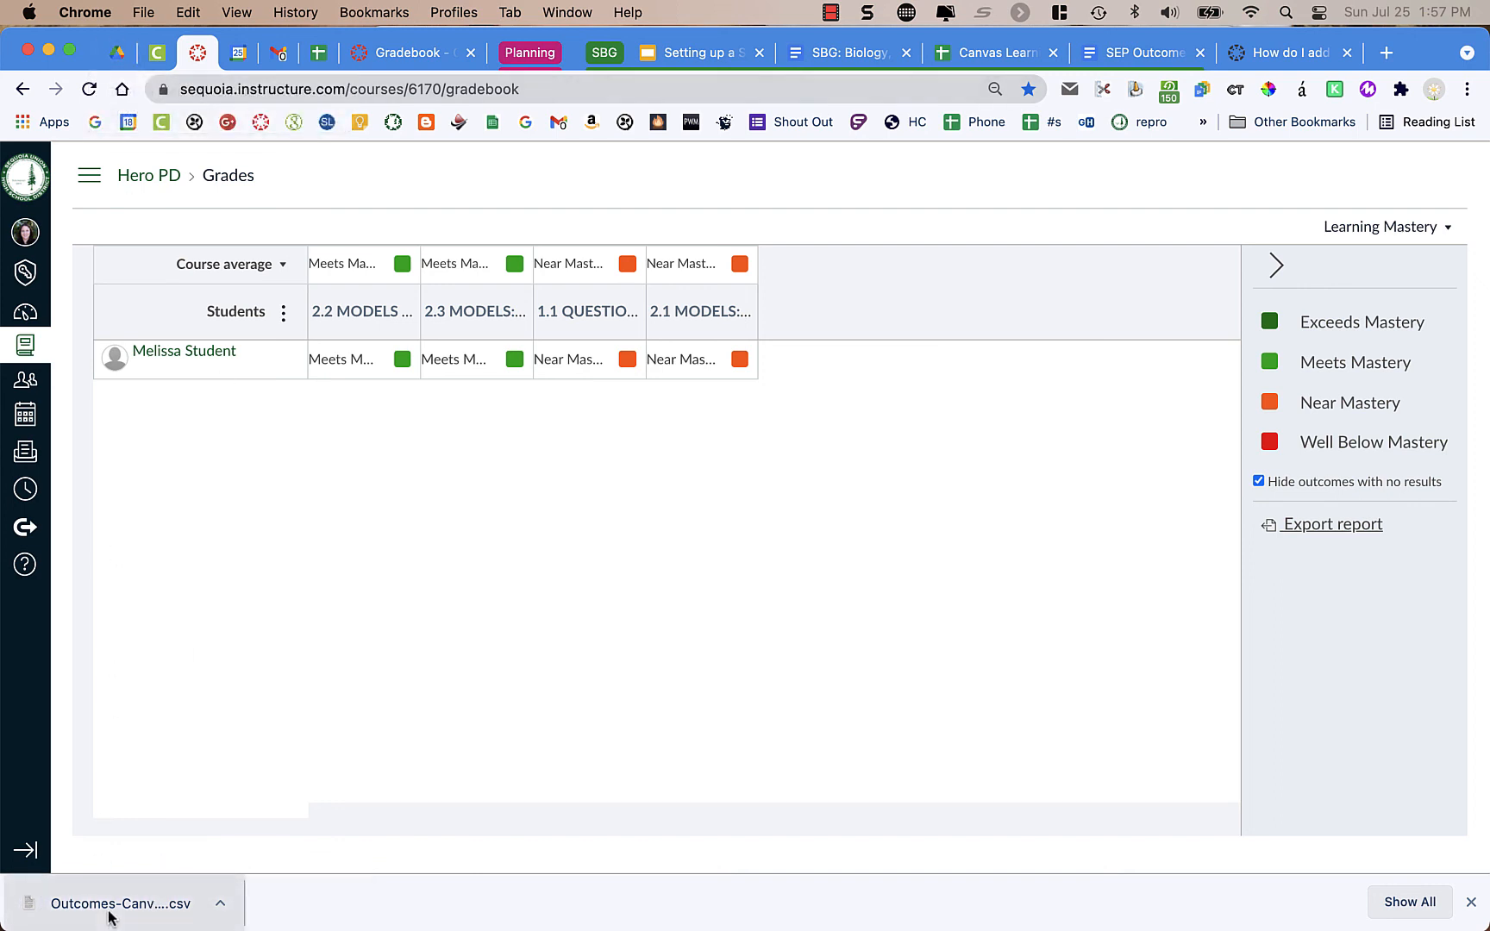
Step: Switch to Google Drive, upload the newly exported outcomes CSV from Downloads, and open it as a spreadsheet
left_click(119, 55)
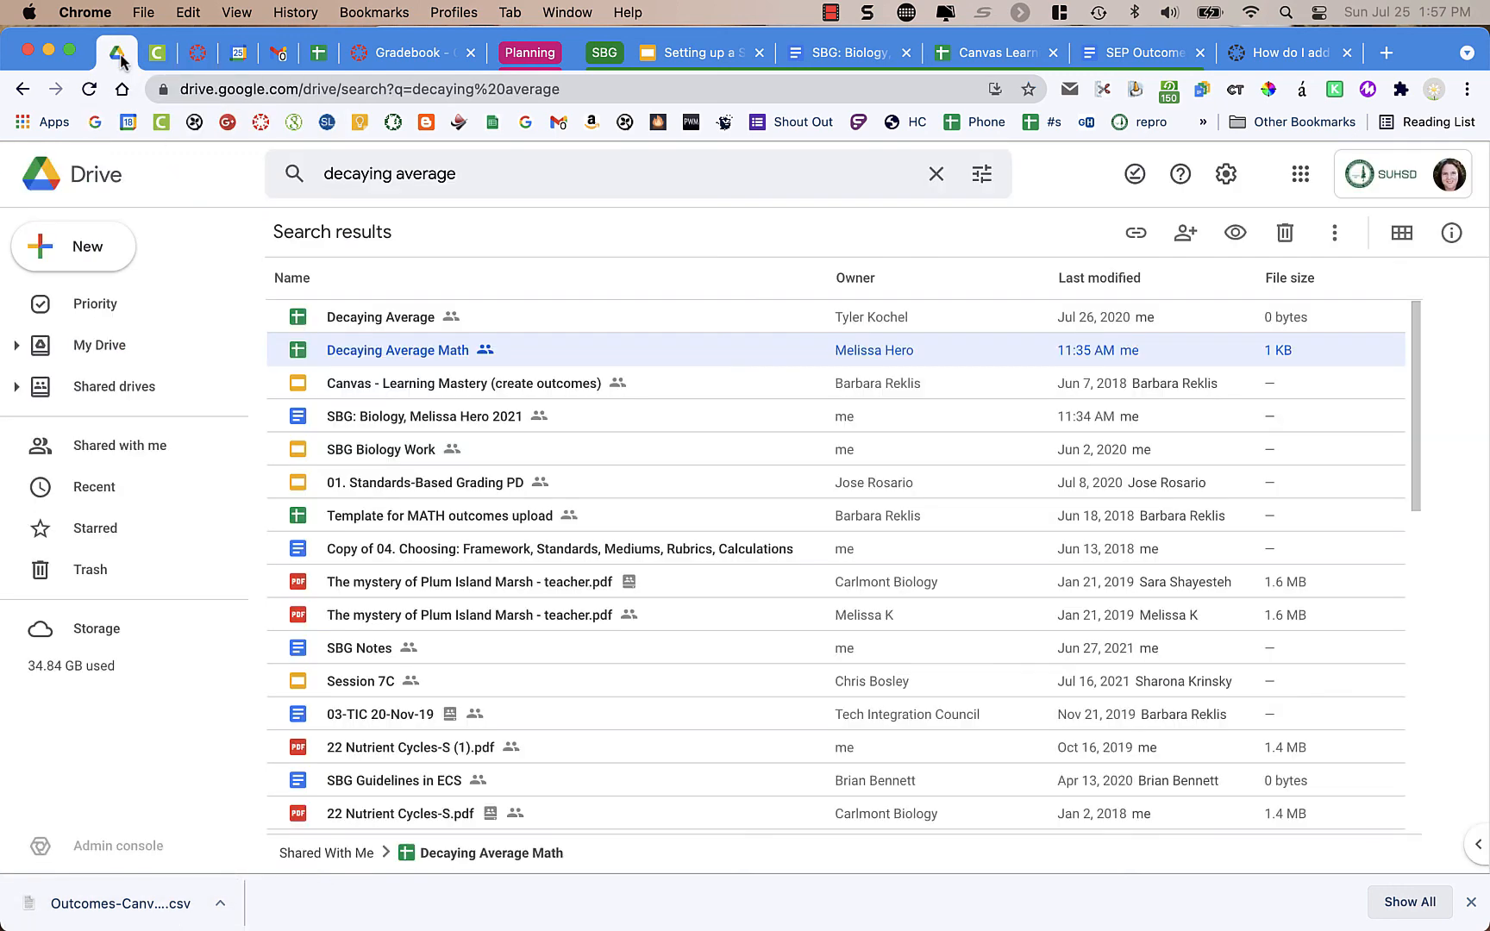
left_click(91, 251)
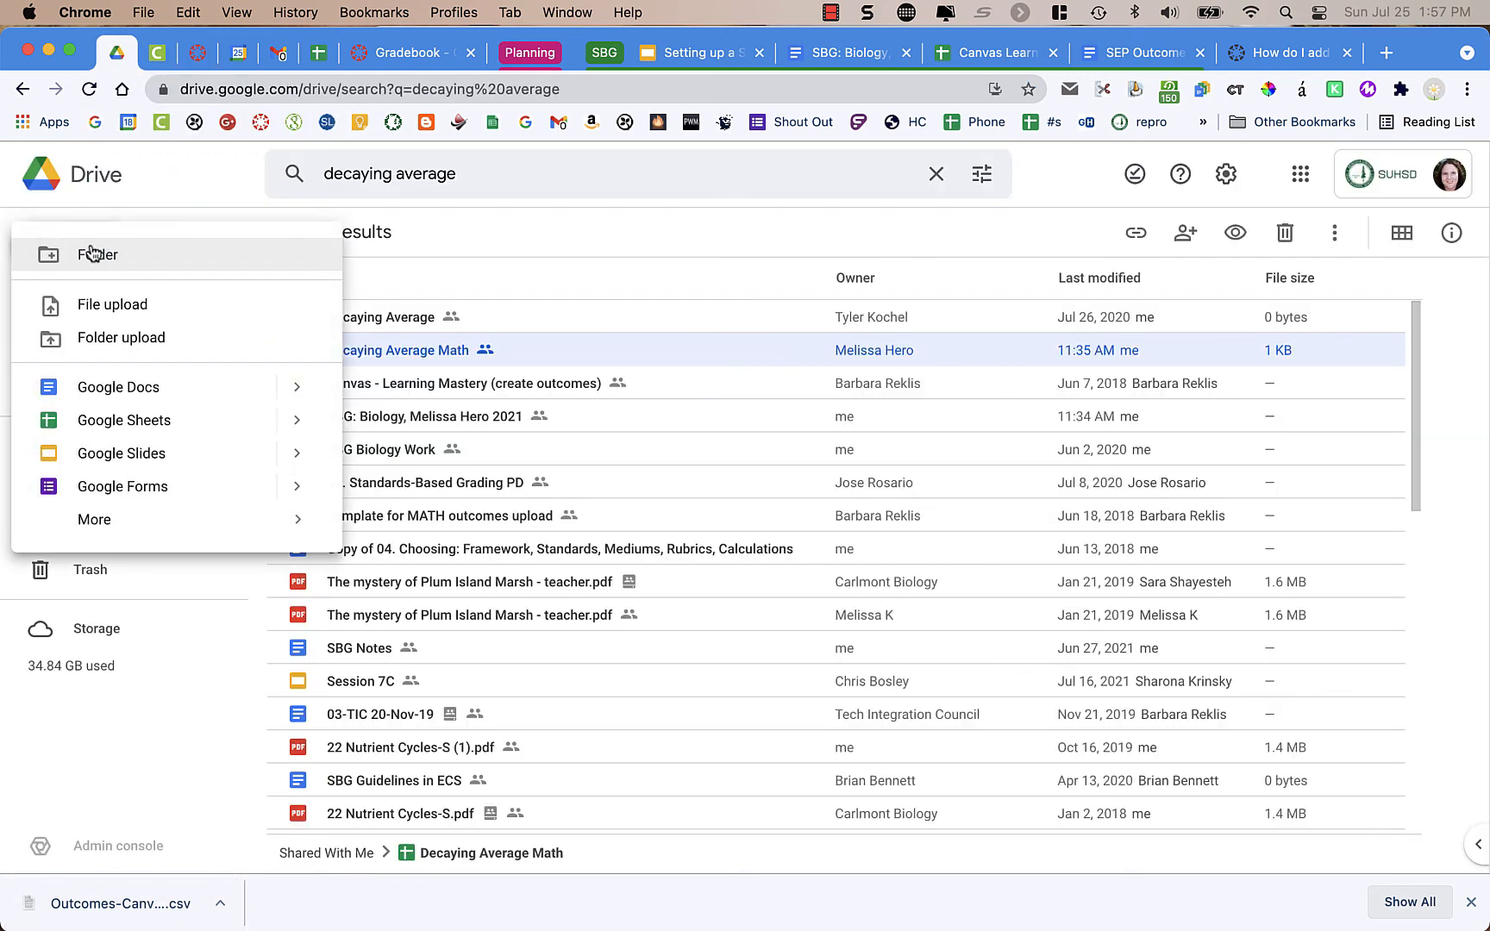
left_click(129, 307)
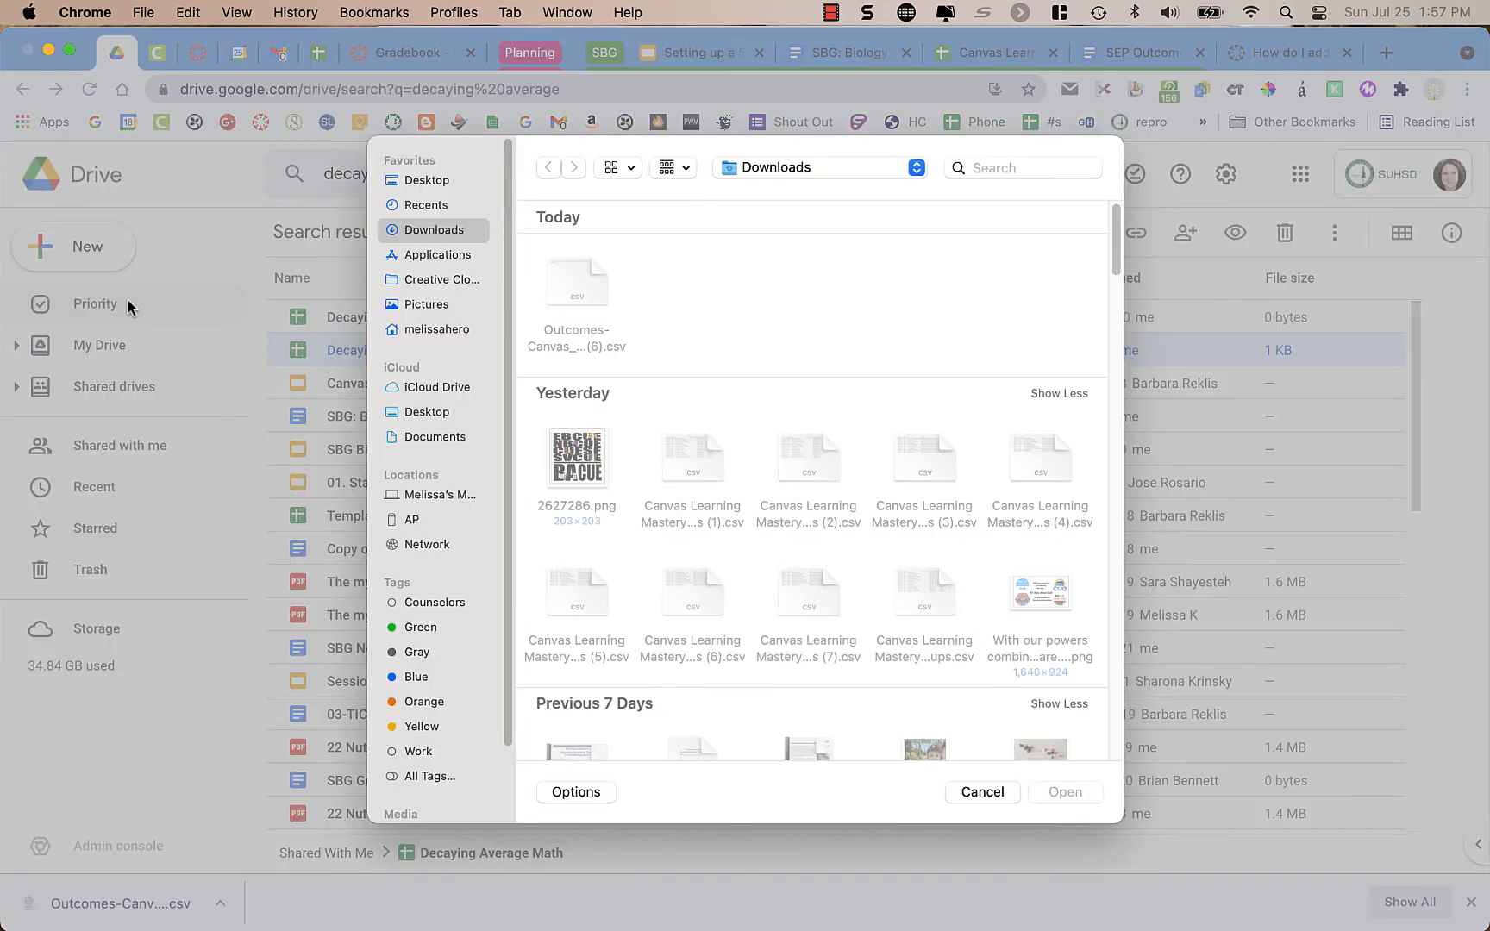
left_click(583, 277)
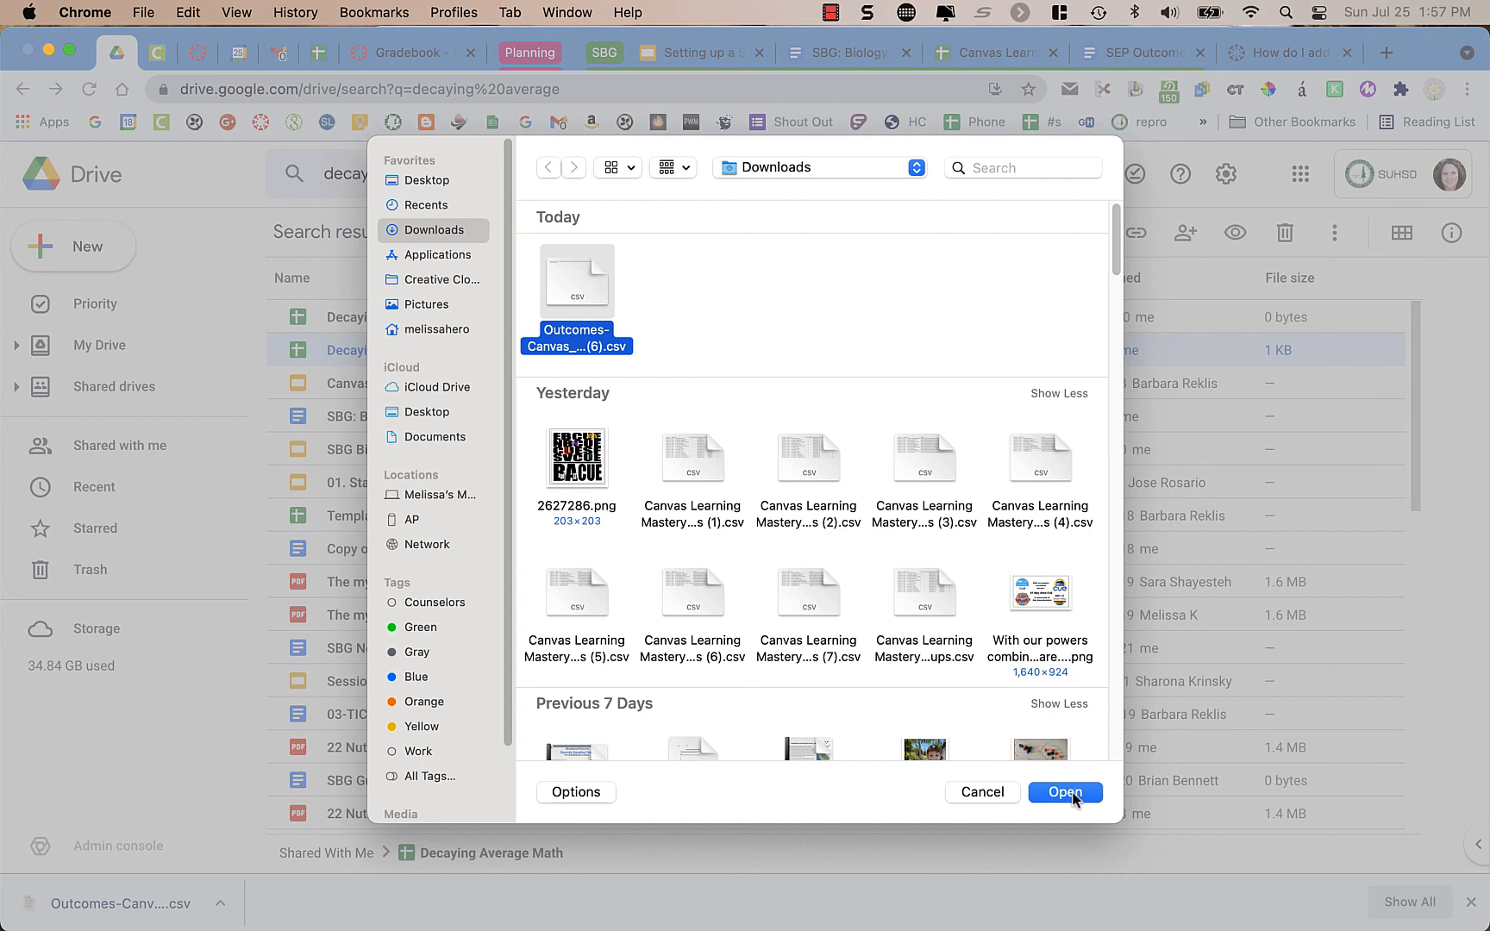
left_click(1070, 790)
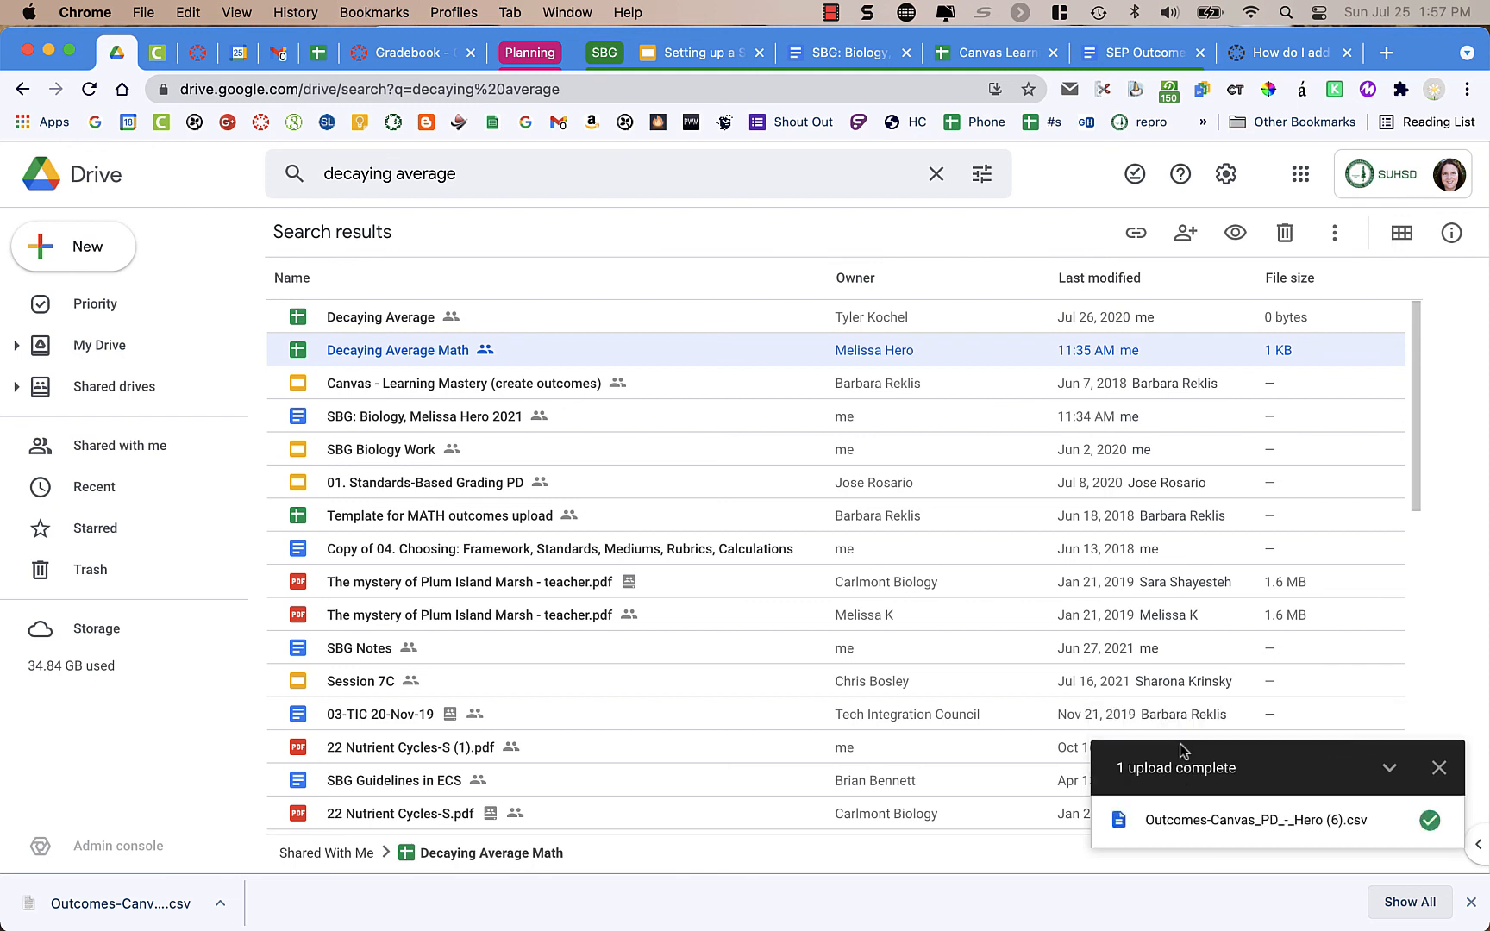
left_click(1230, 819)
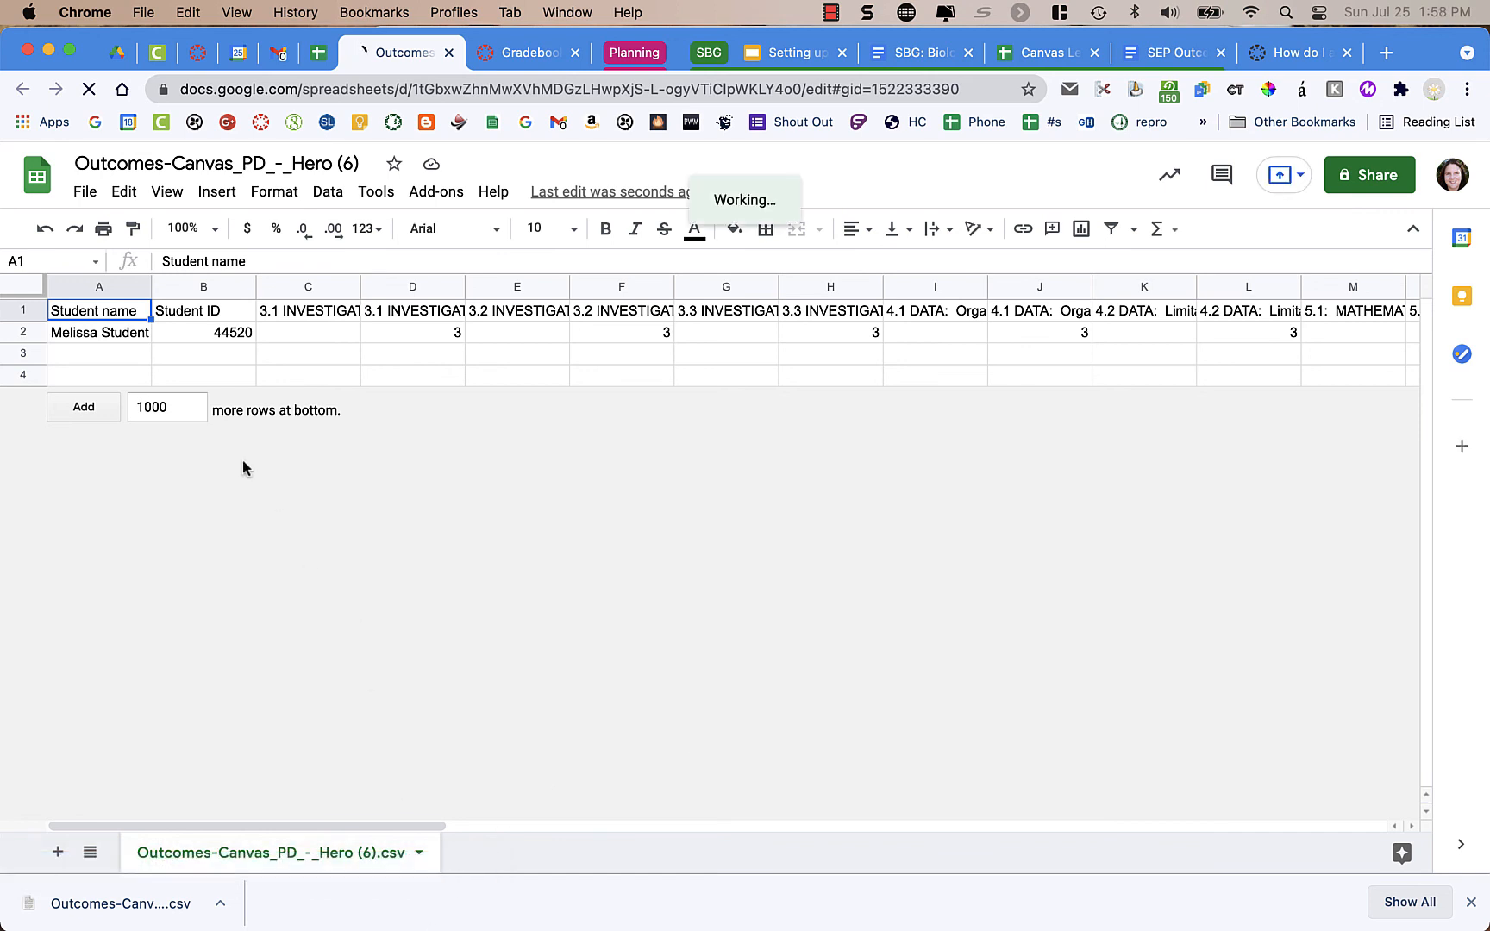
Step: Examine the student name and ID columns and compare the 3.1 INVESTIGATIONS result and mastery points columns
left_click_drag(124, 354, 121, 392)
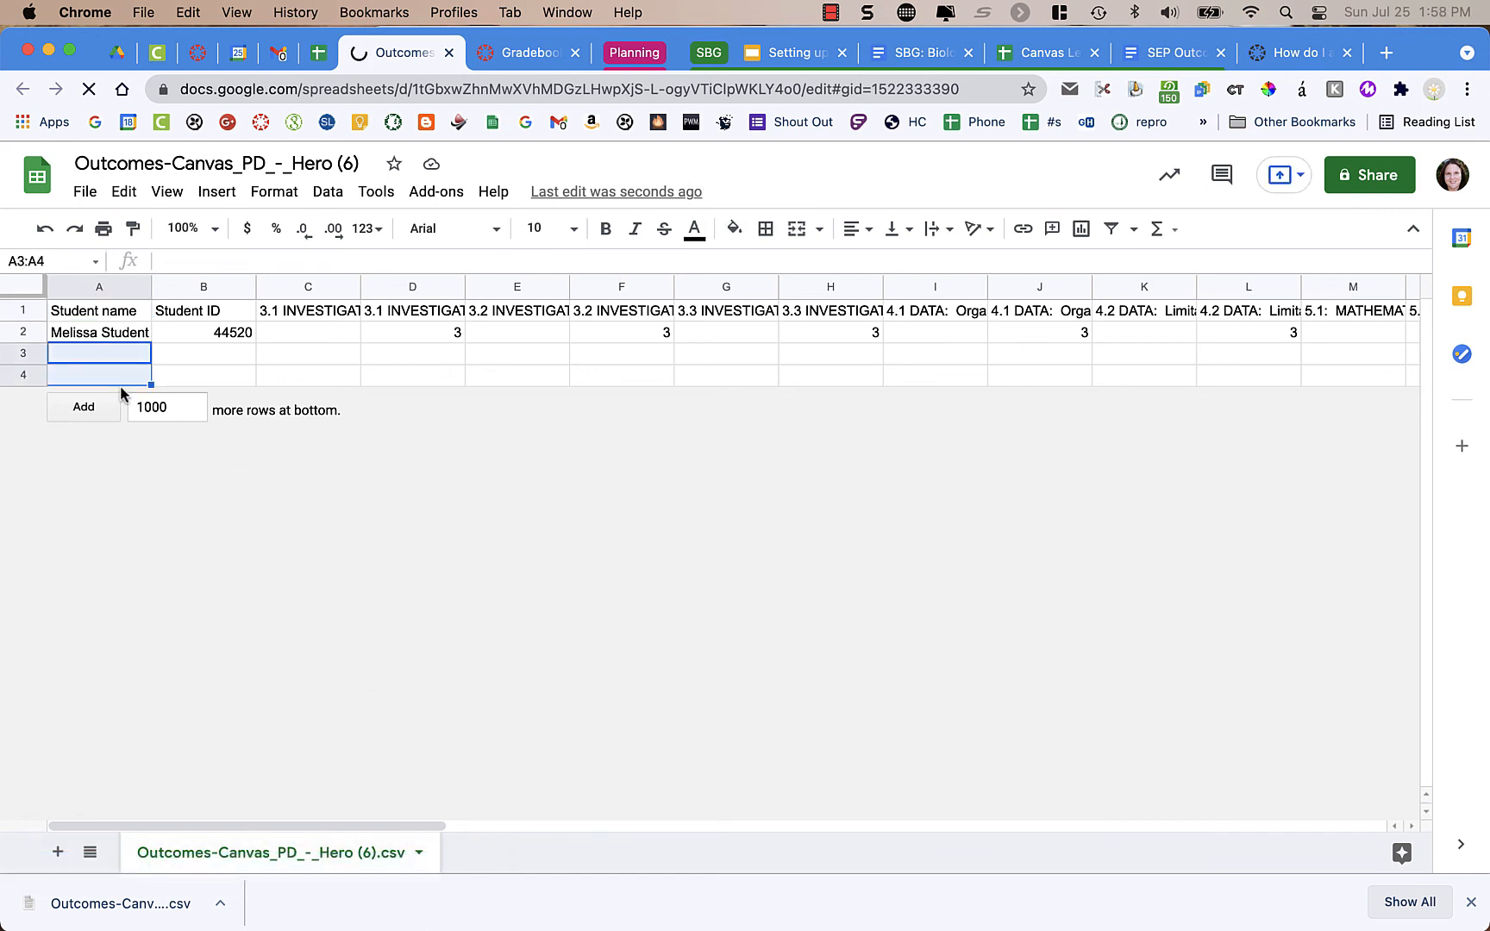
left_click(317, 333)
left_click(215, 334)
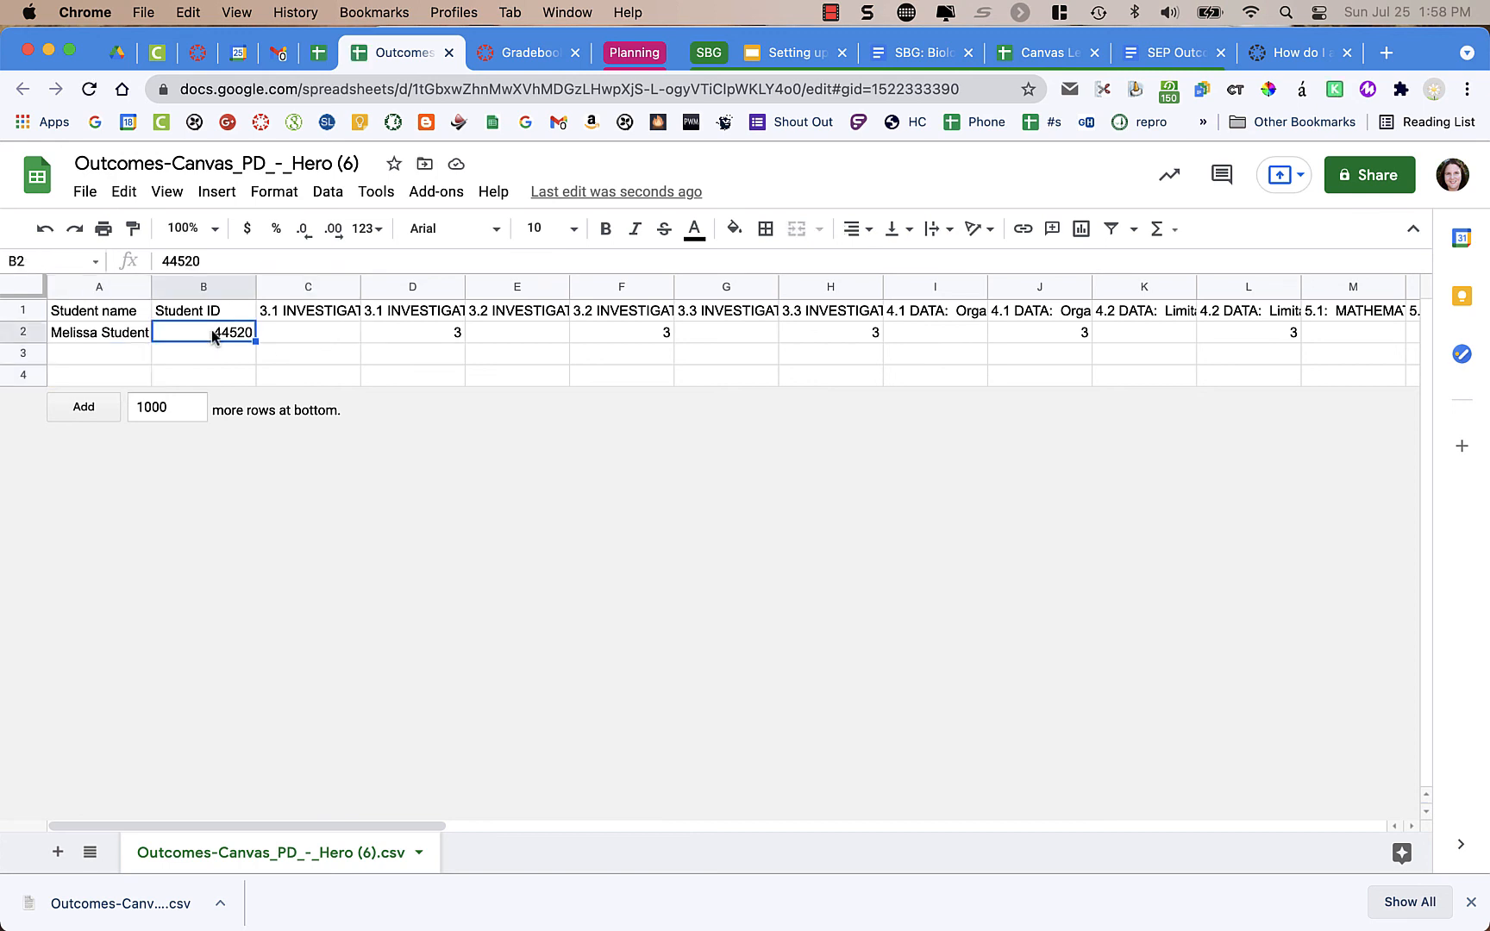
left_click(282, 337)
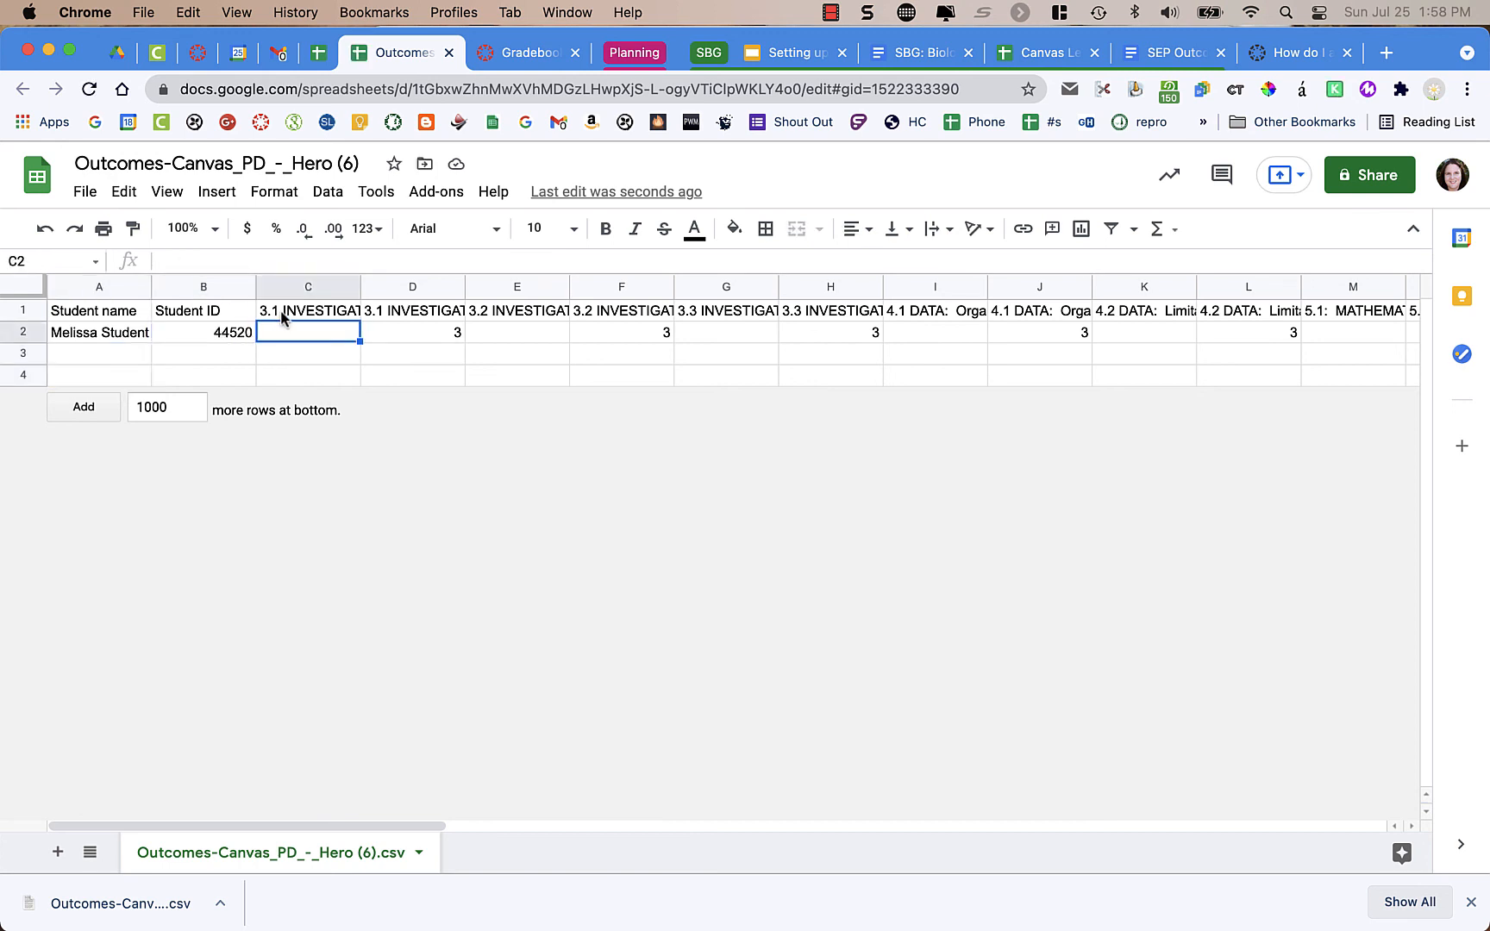
key("Up")
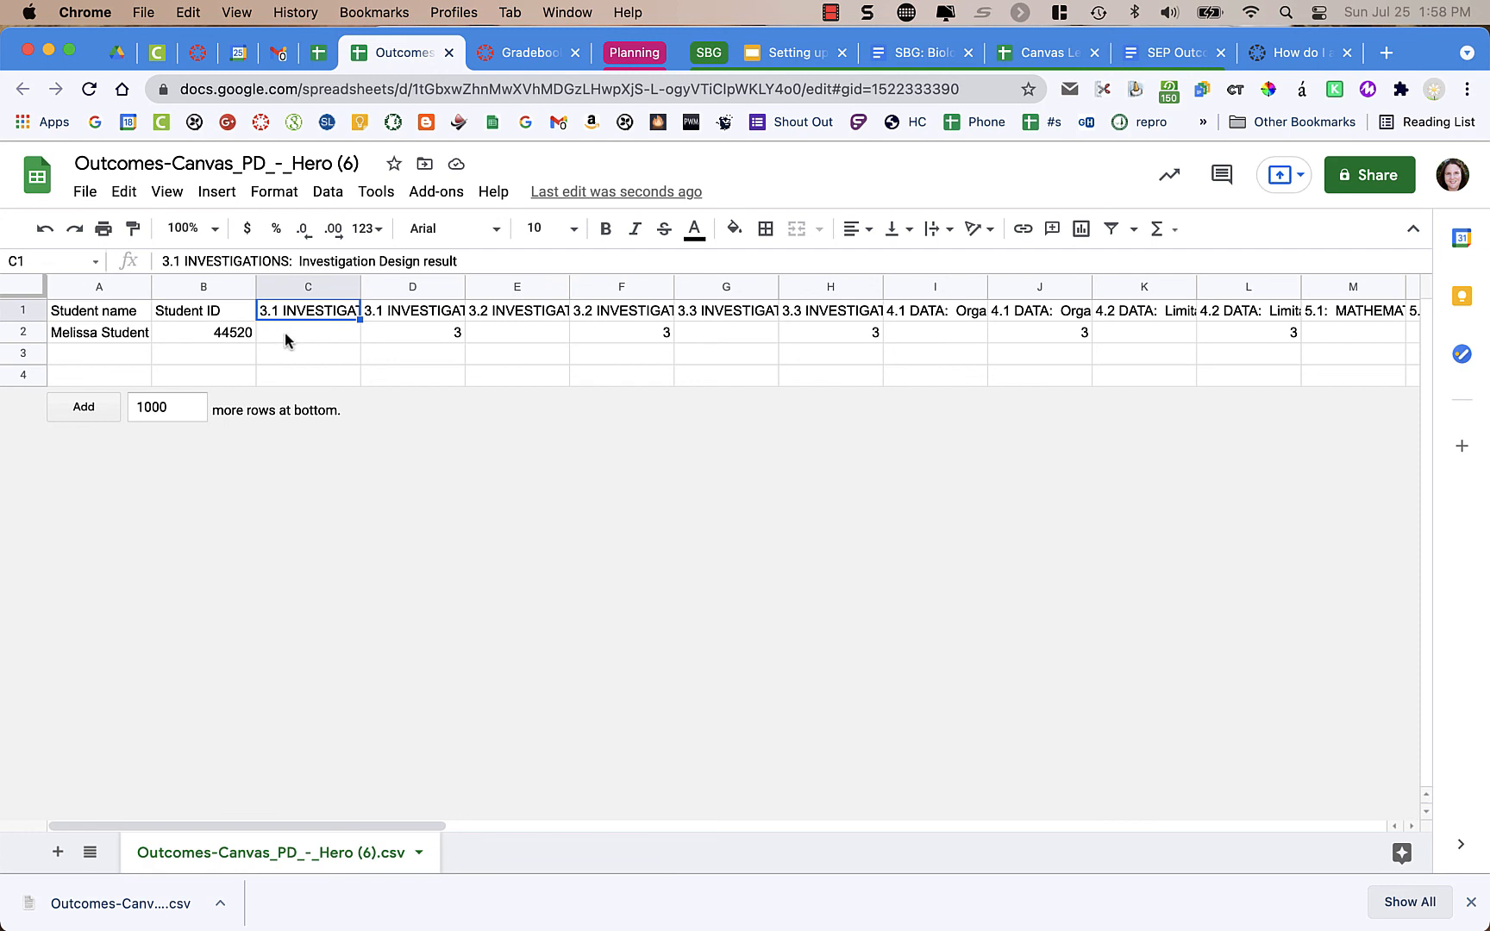
left_click(299, 335)
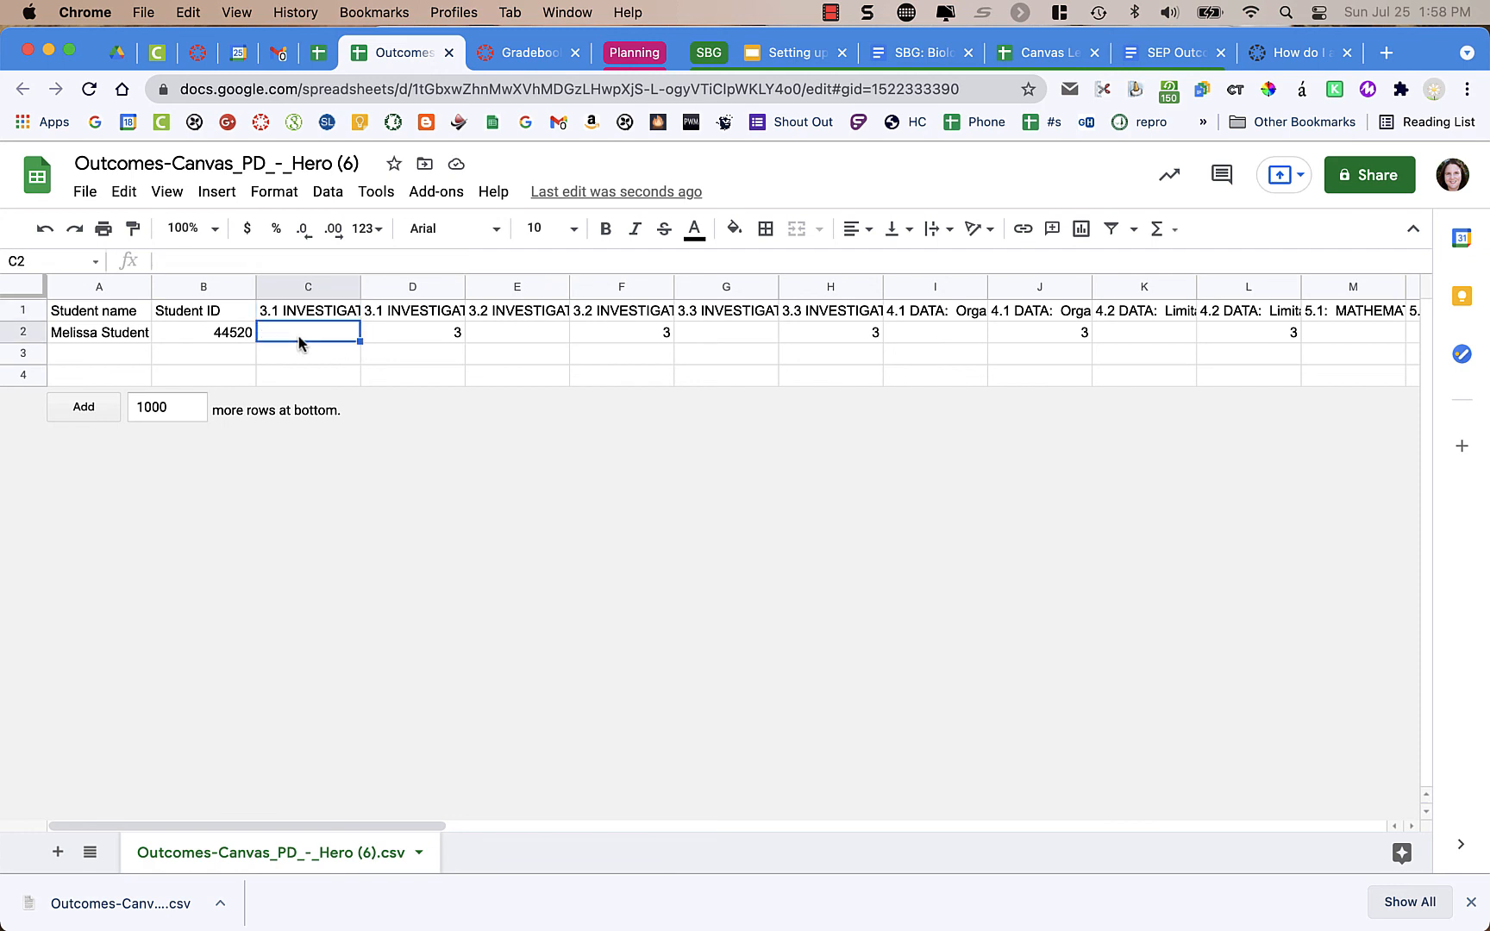
left_click(400, 338)
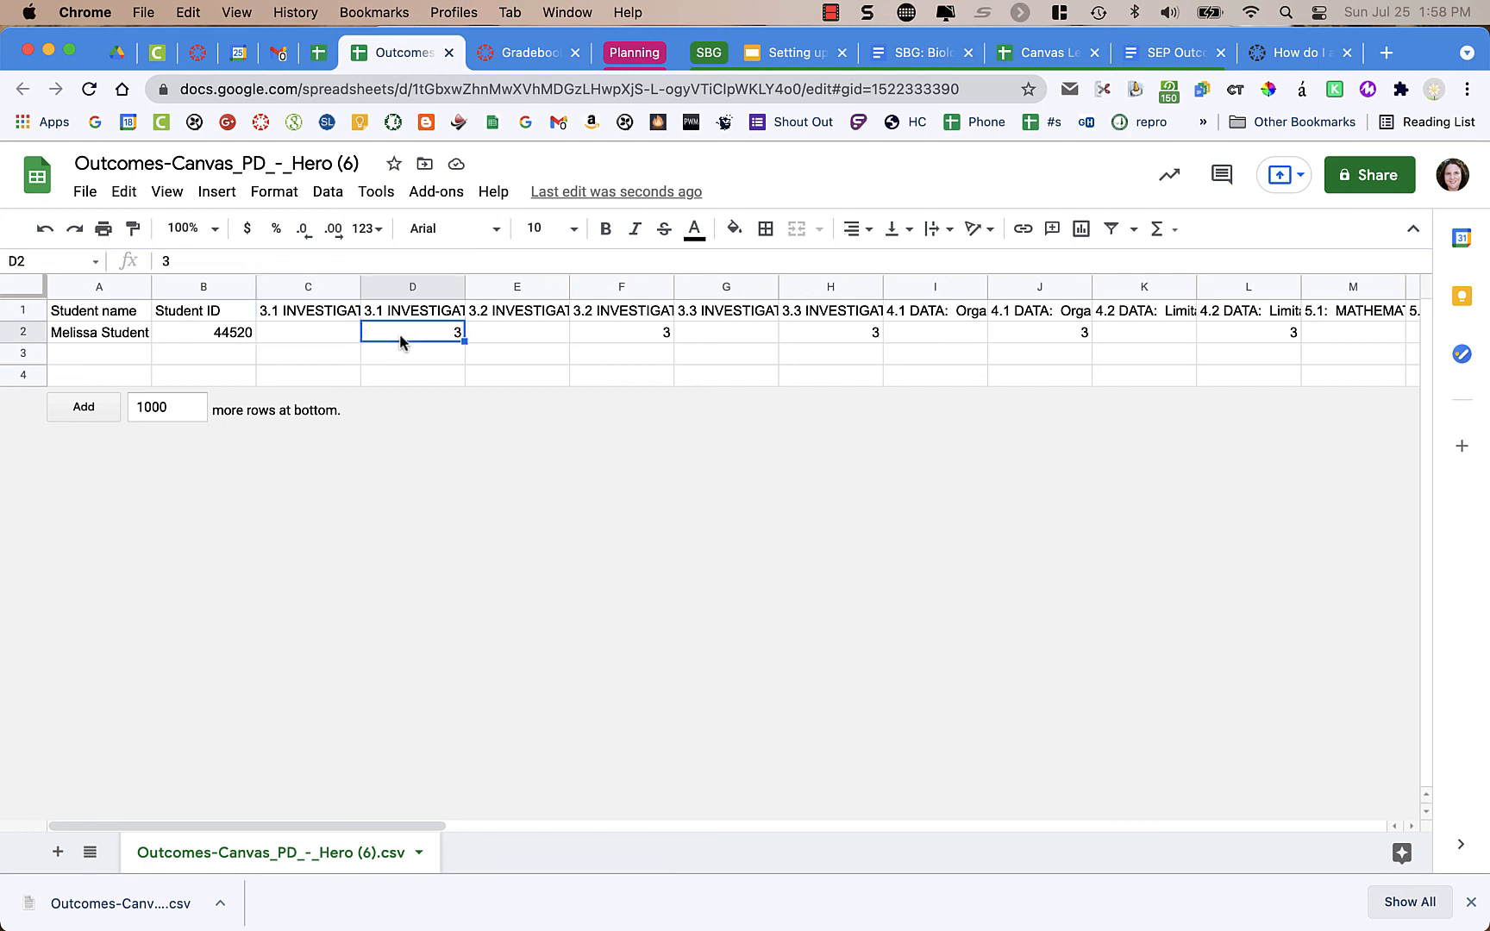
left_click(400, 317)
left_click(353, 316)
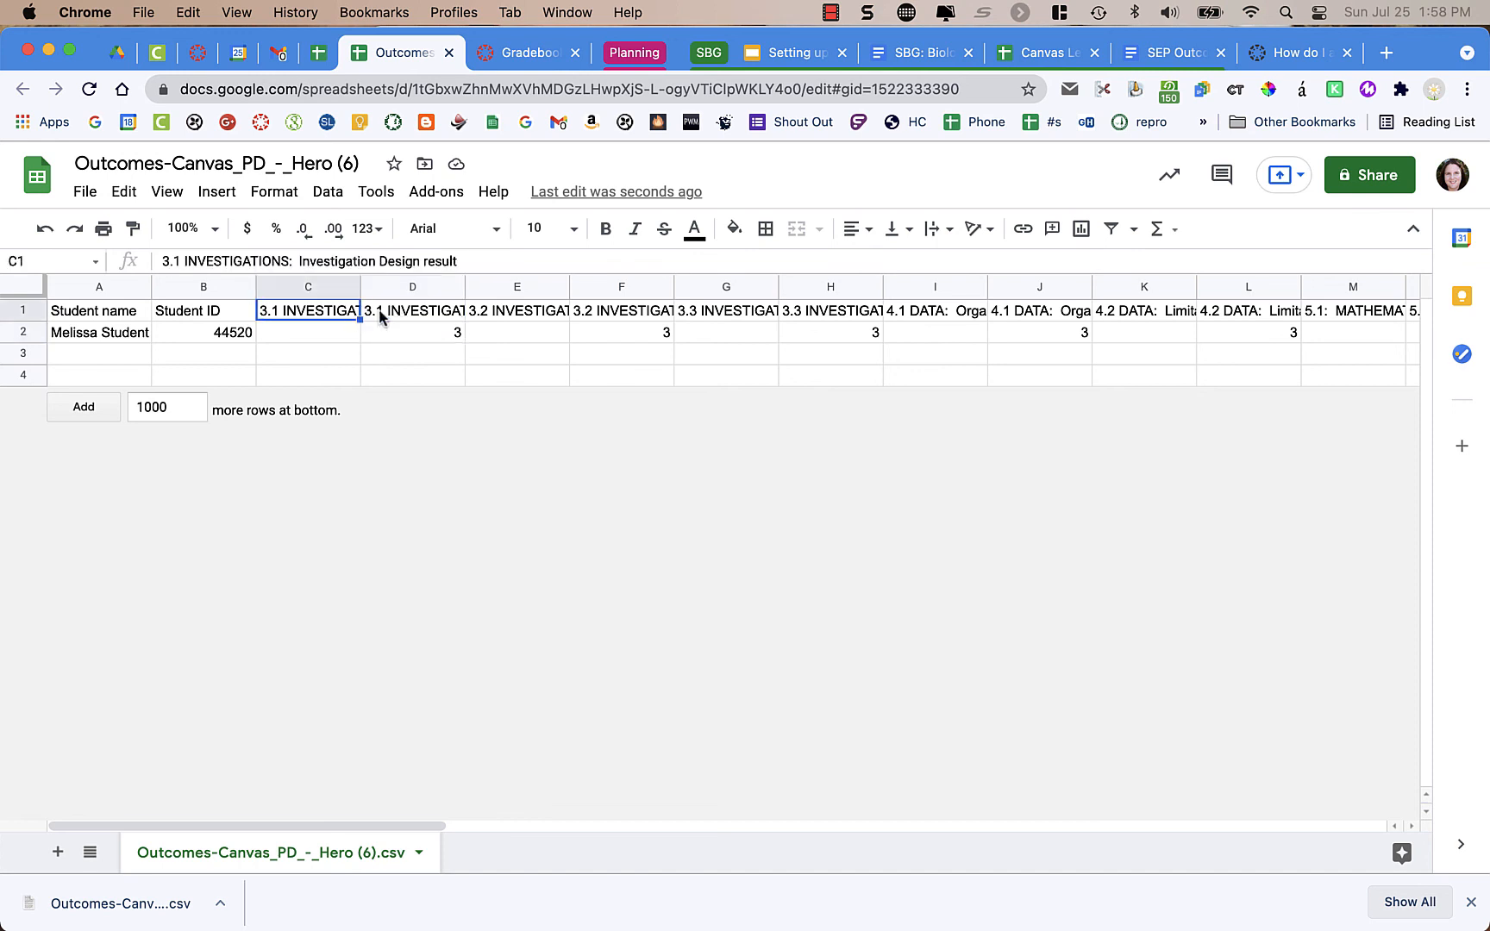
left_click(403, 313)
left_click(336, 313)
left_click(394, 312)
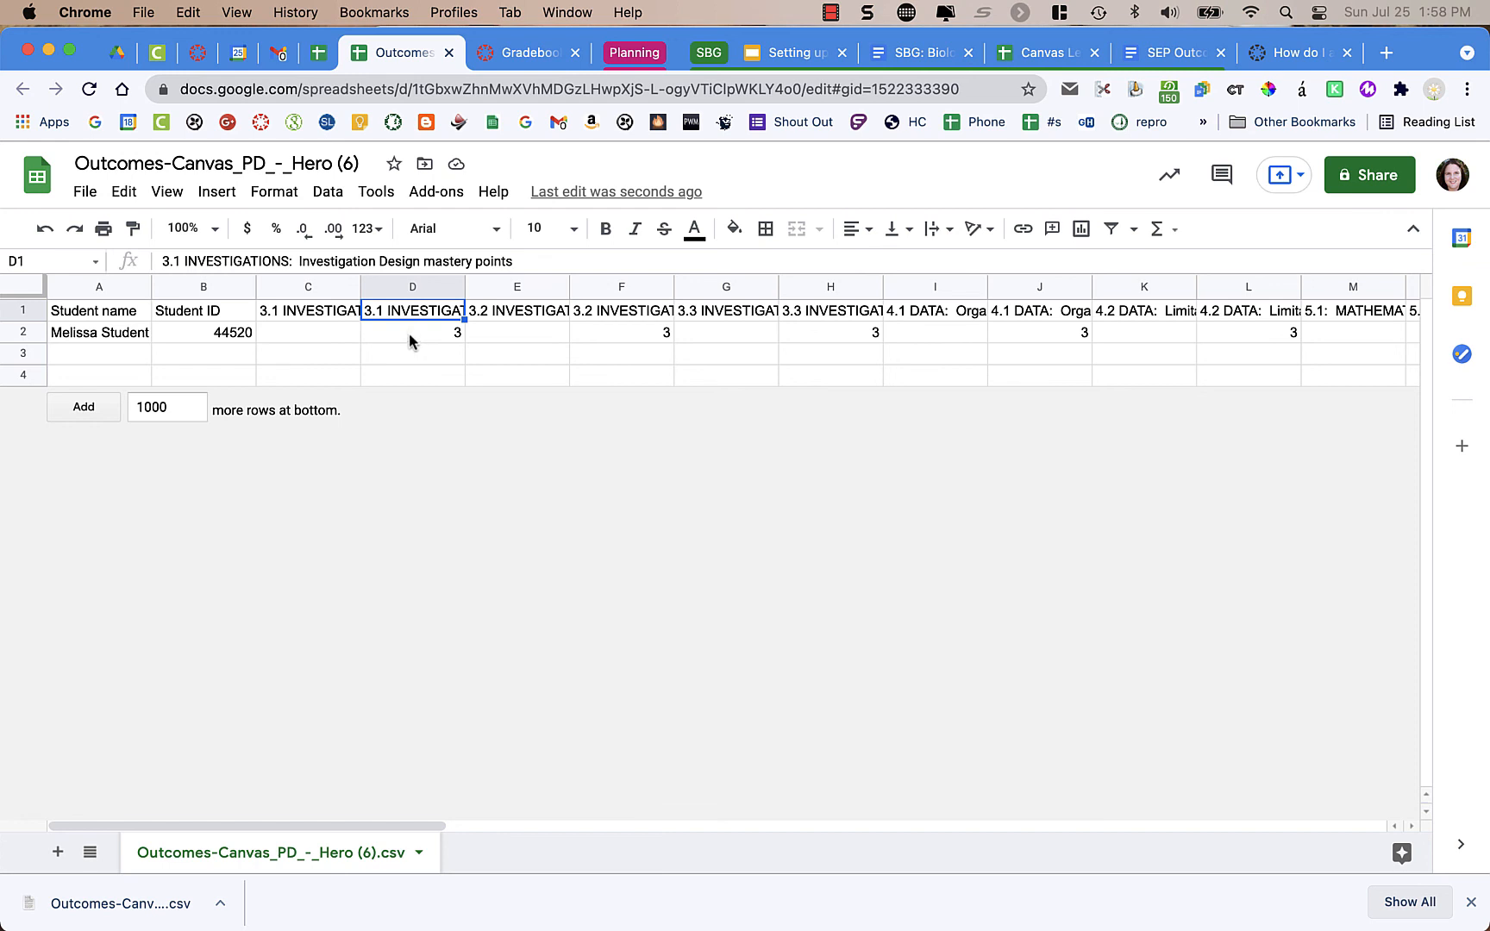
left_click(323, 333)
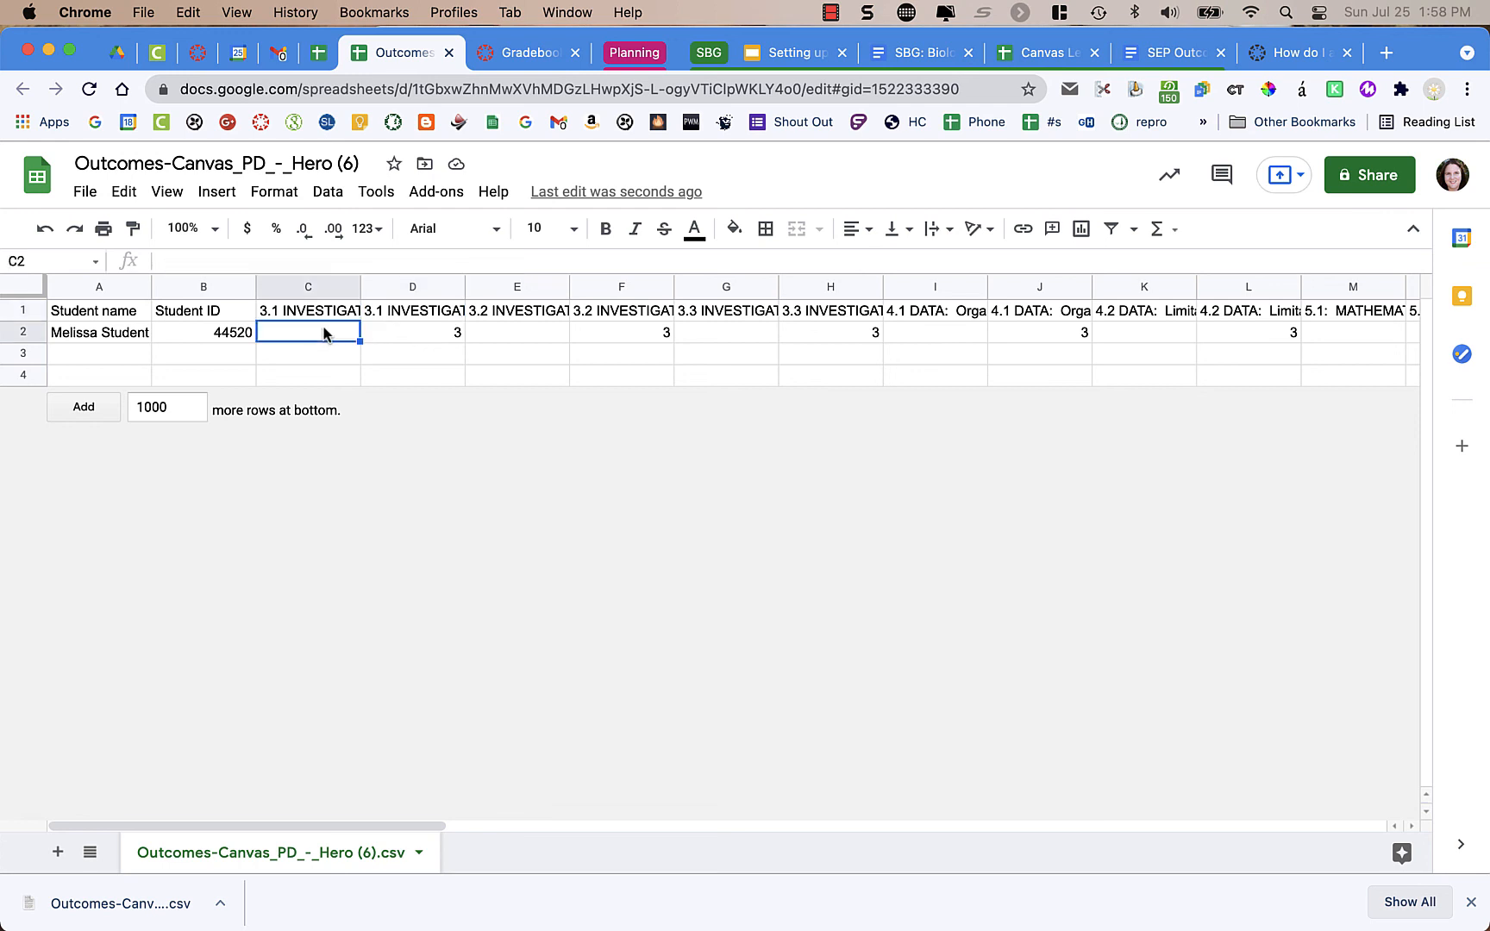
Step: Highlight the 2.2 MODELS Addressing the Phenomenon result column (AG) in yellow
scroll(323, 333, "right", 15)
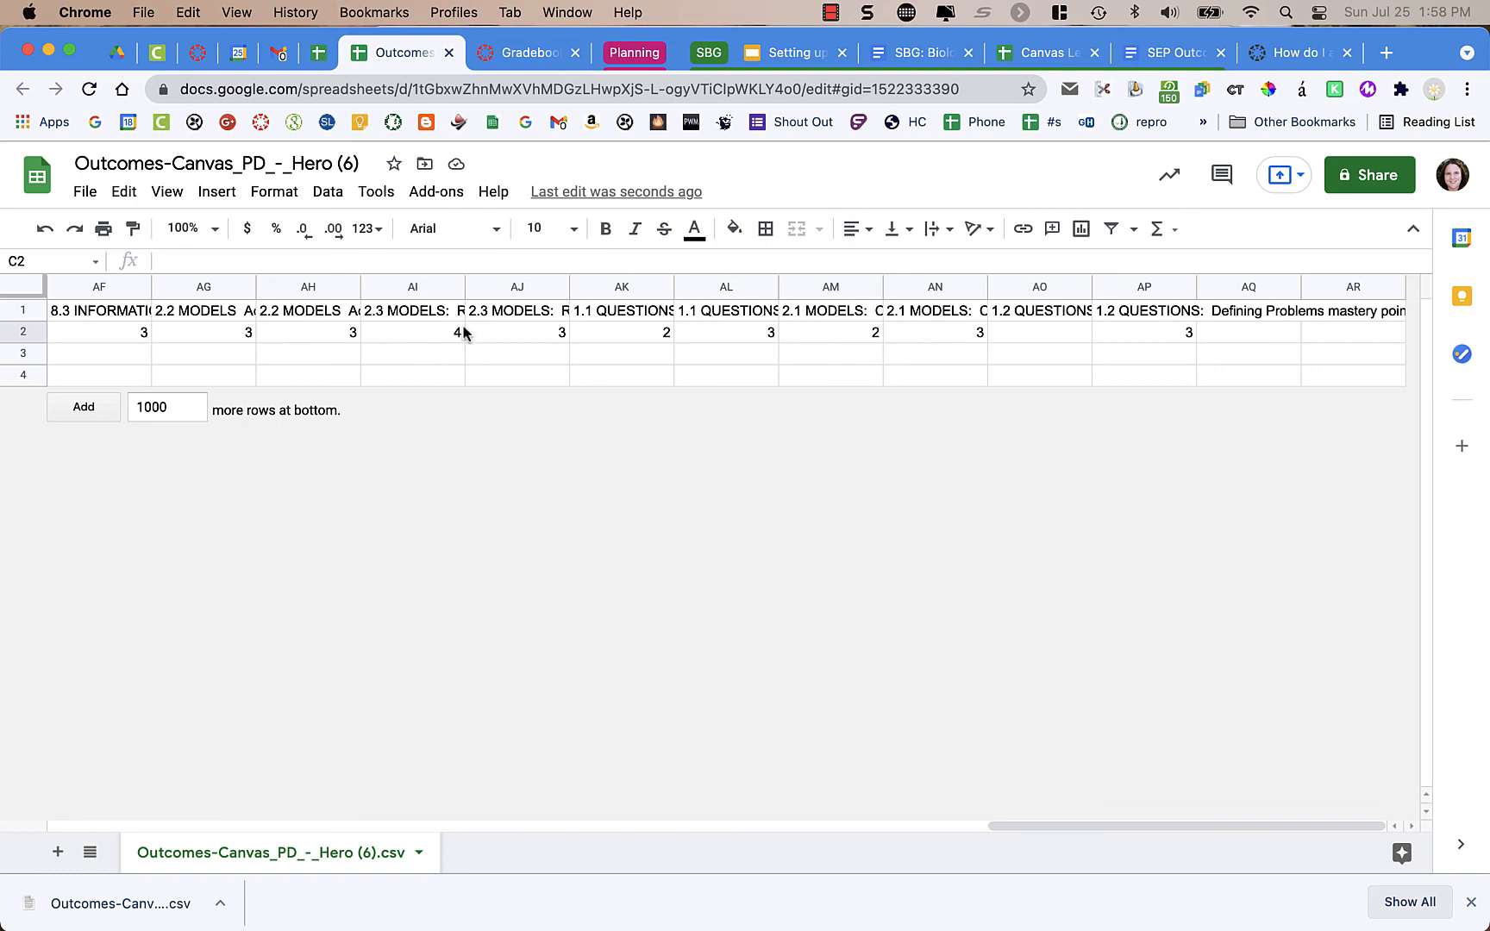
scroll(346, 321, "left", 1)
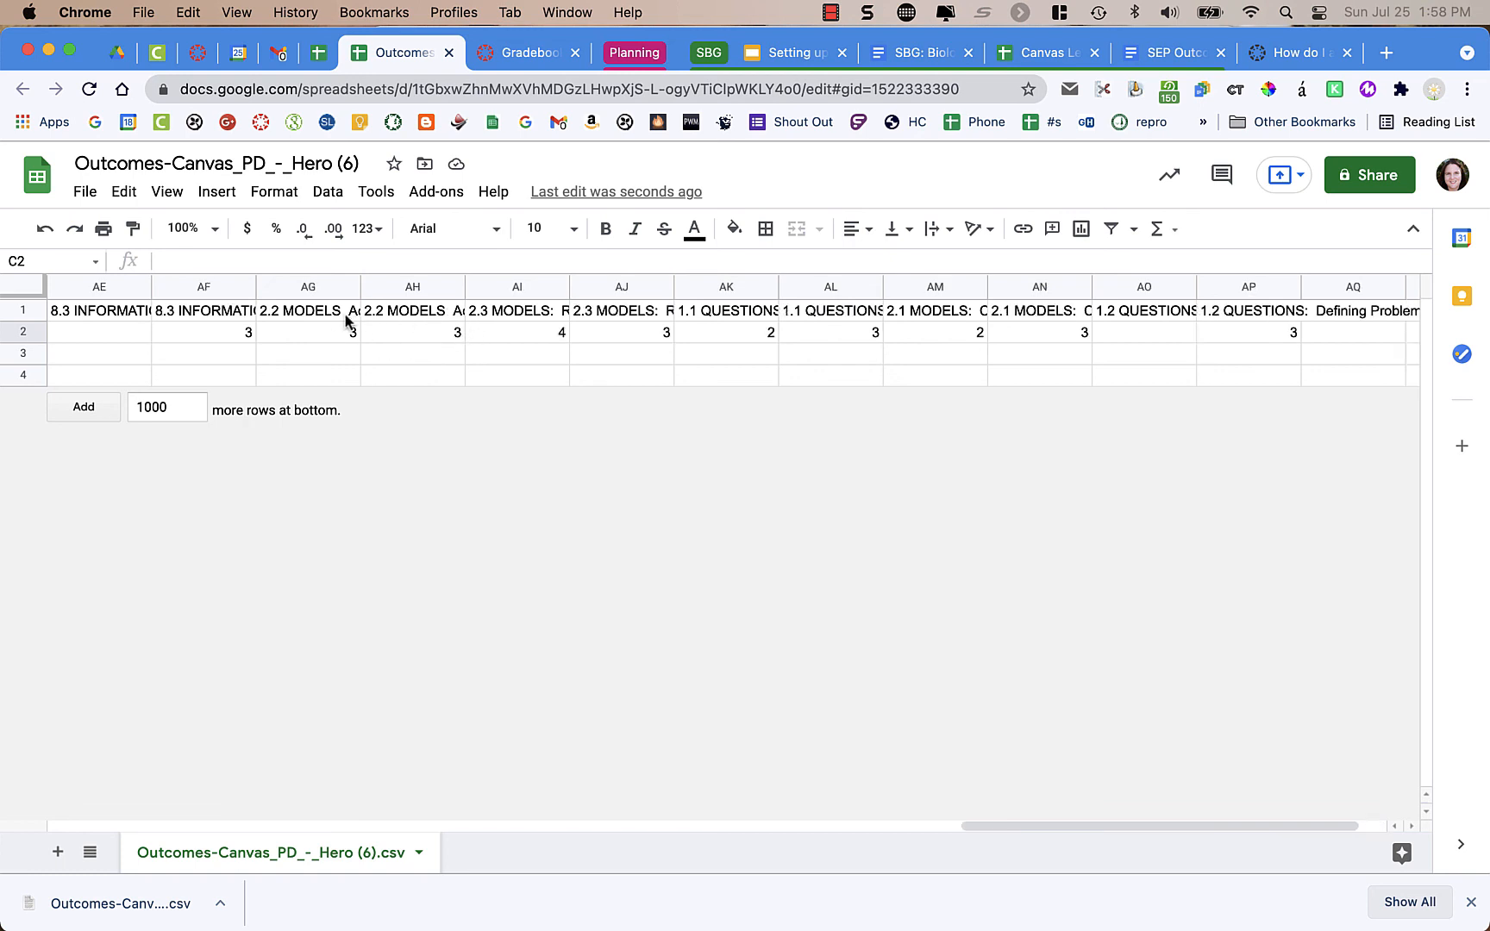
left_click(216, 287)
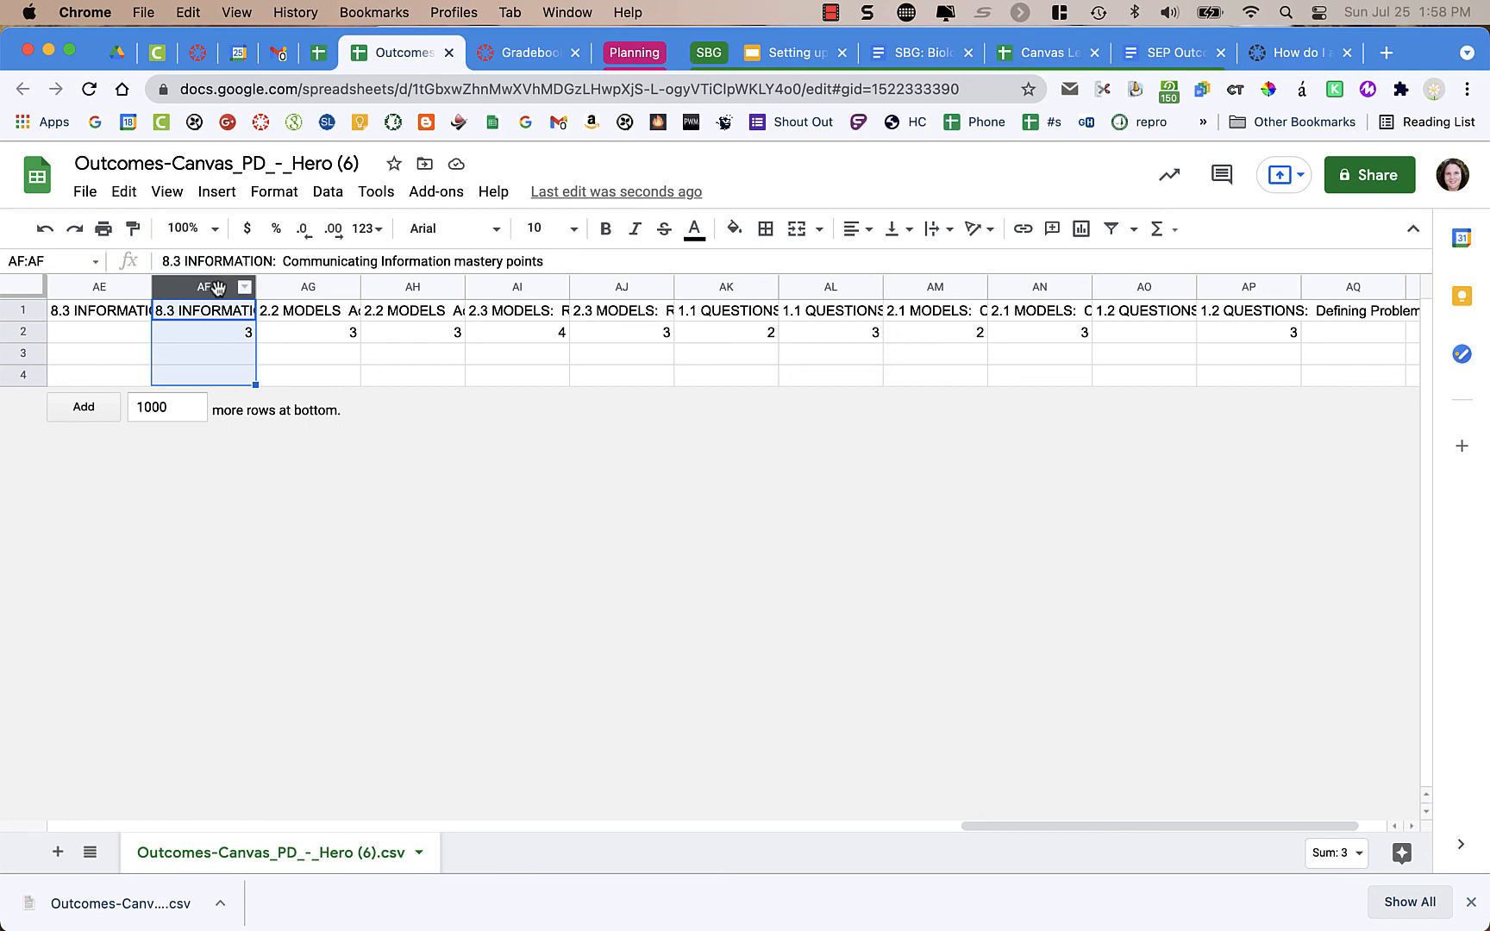
left_click(276, 289)
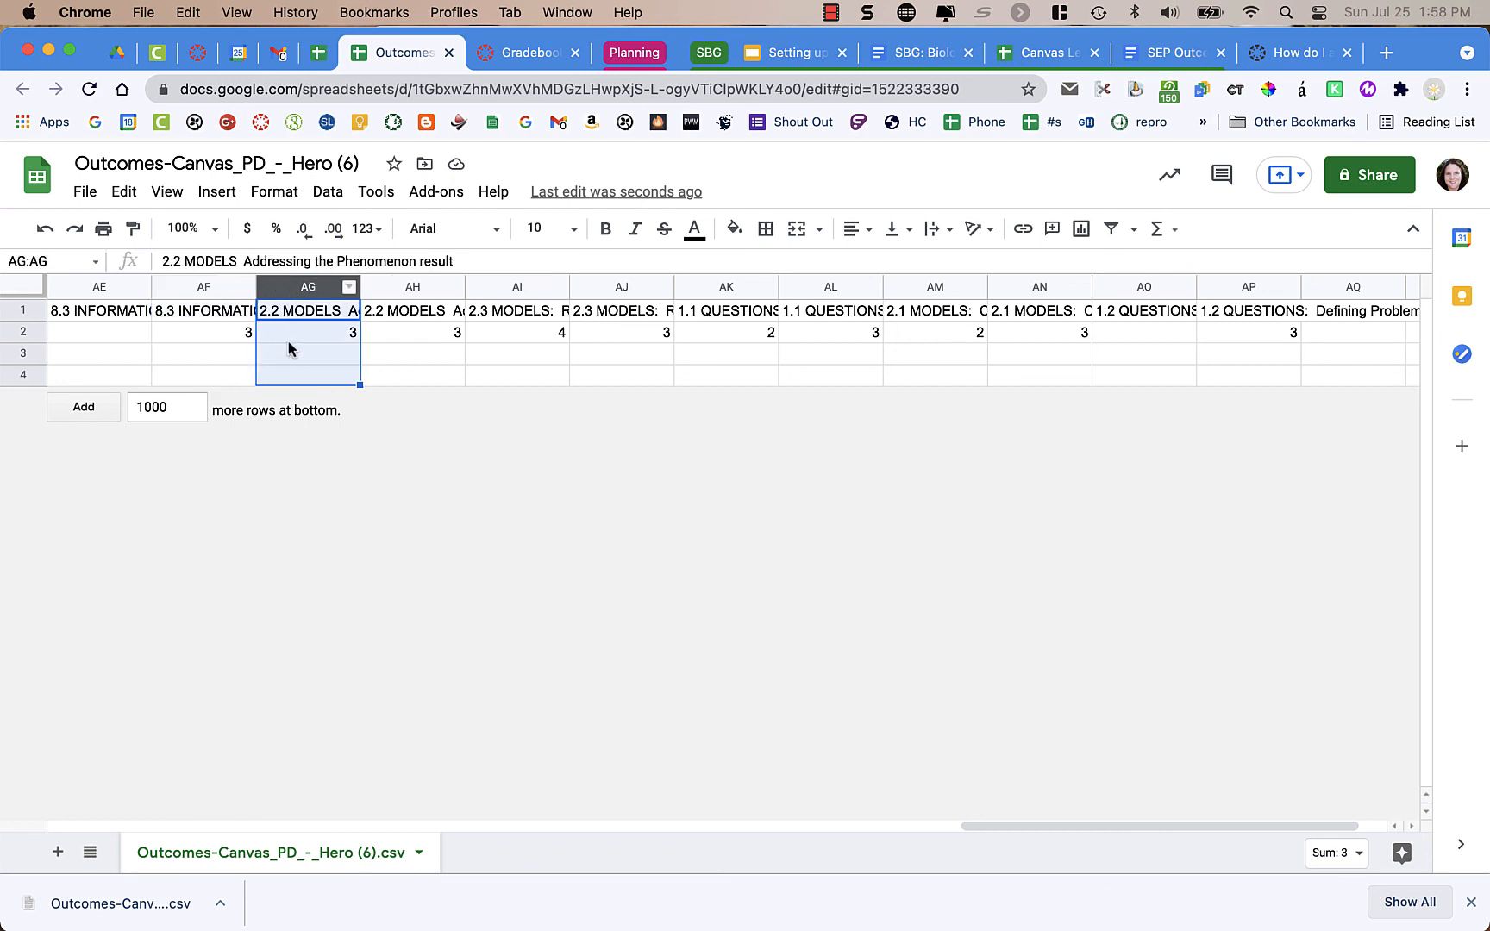
left_click(735, 231)
left_click(811, 325)
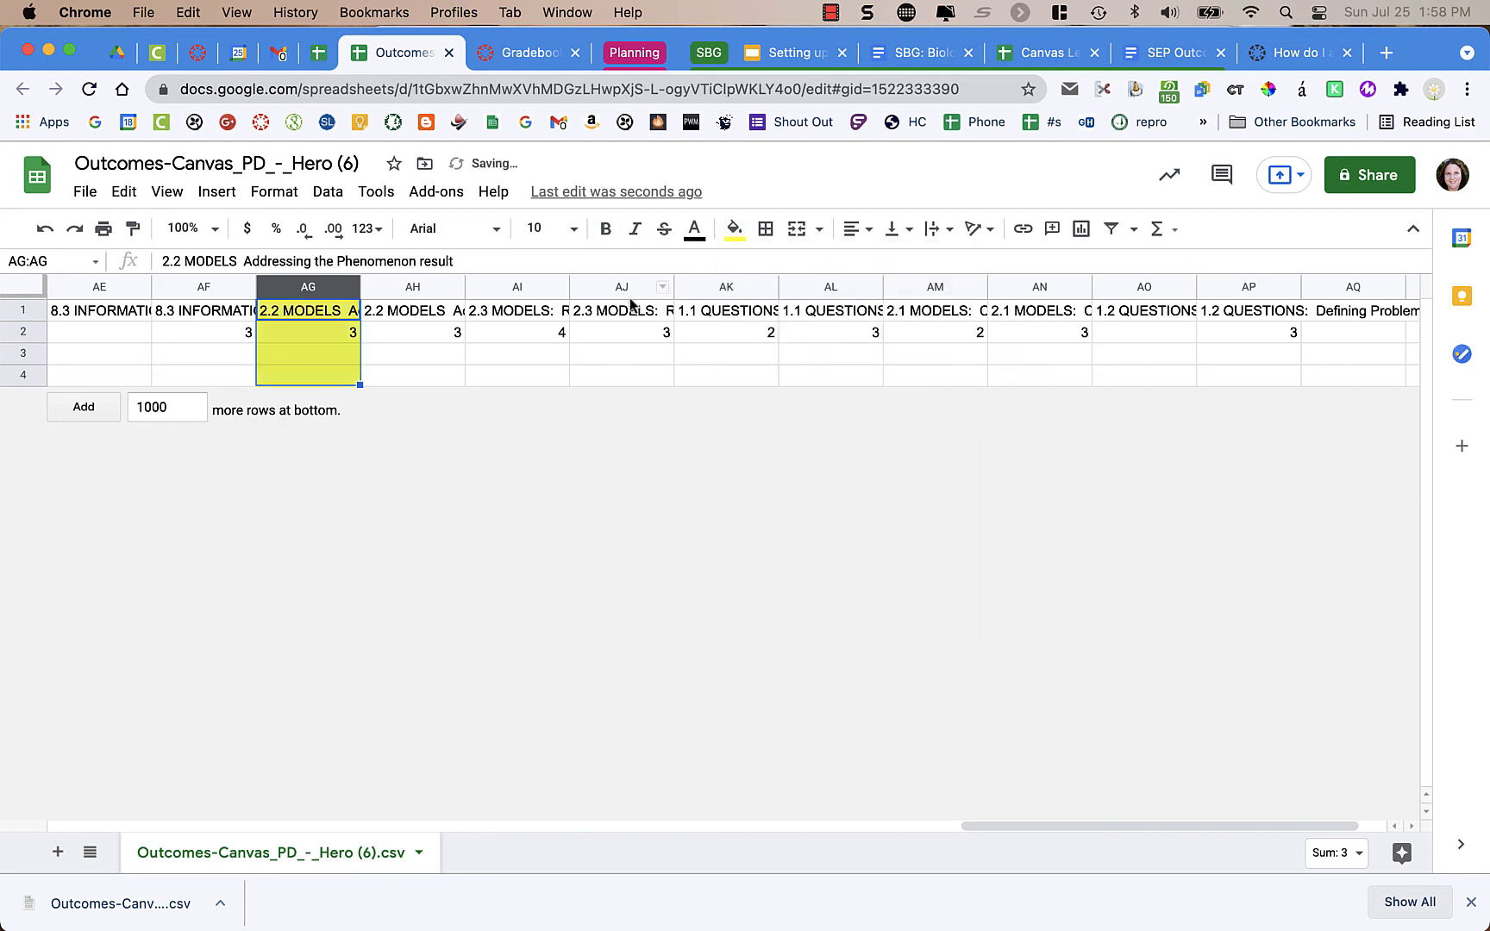
Step: Fill the result columns for 2.3 MODELS, 1.1 QUESTIONS and 2.1 MODELS (AI, AK and AM) with yellow
left_click(526, 287)
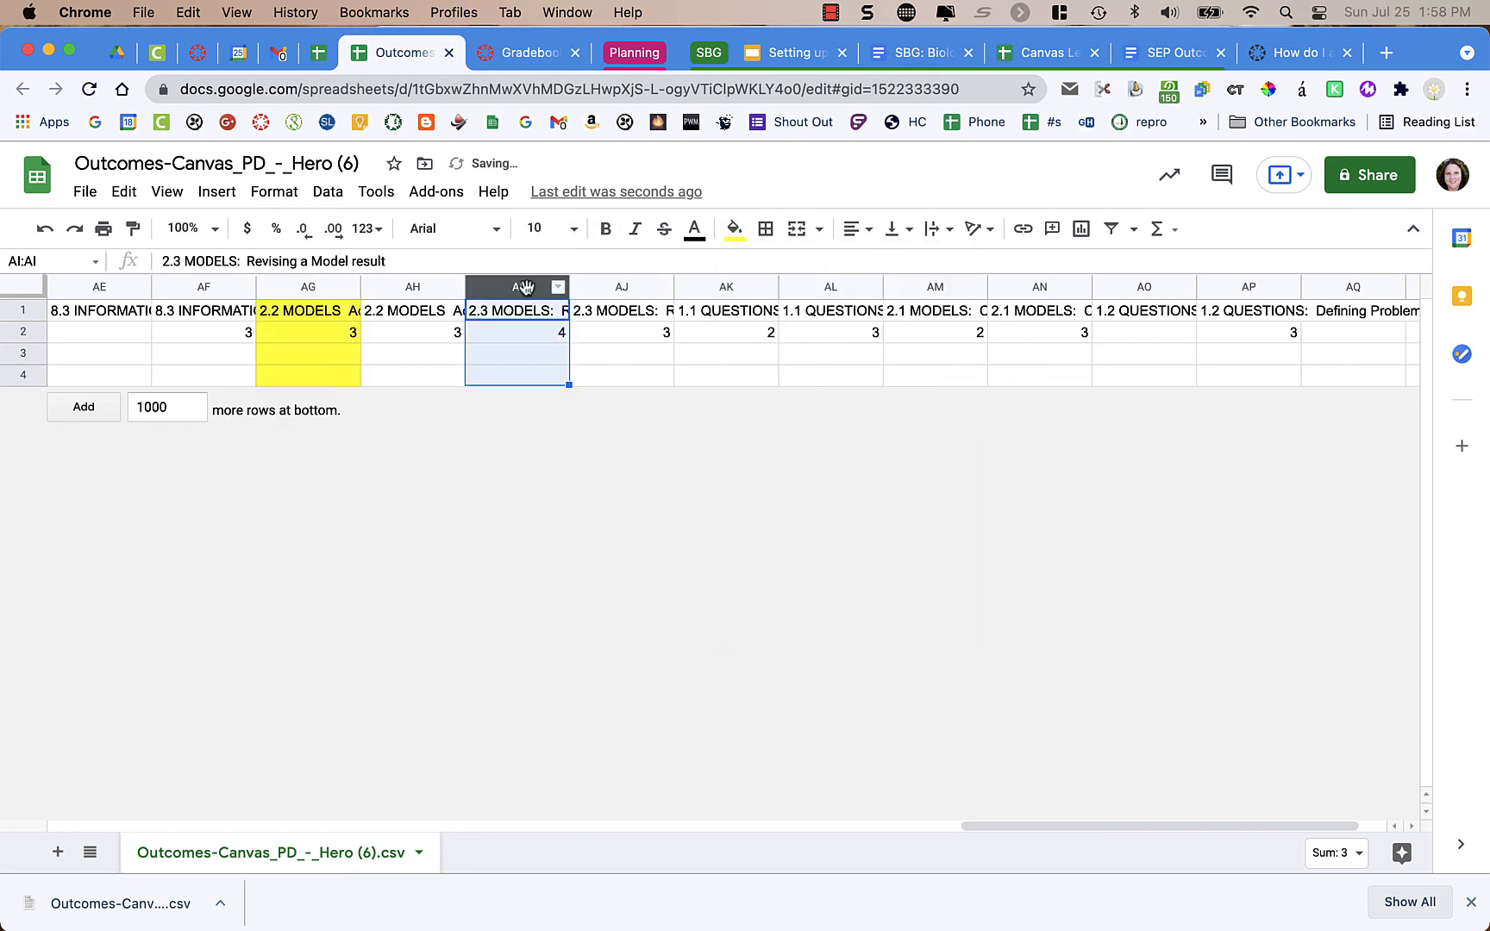
left_click(727, 288, "super")
left_click(940, 288, "super")
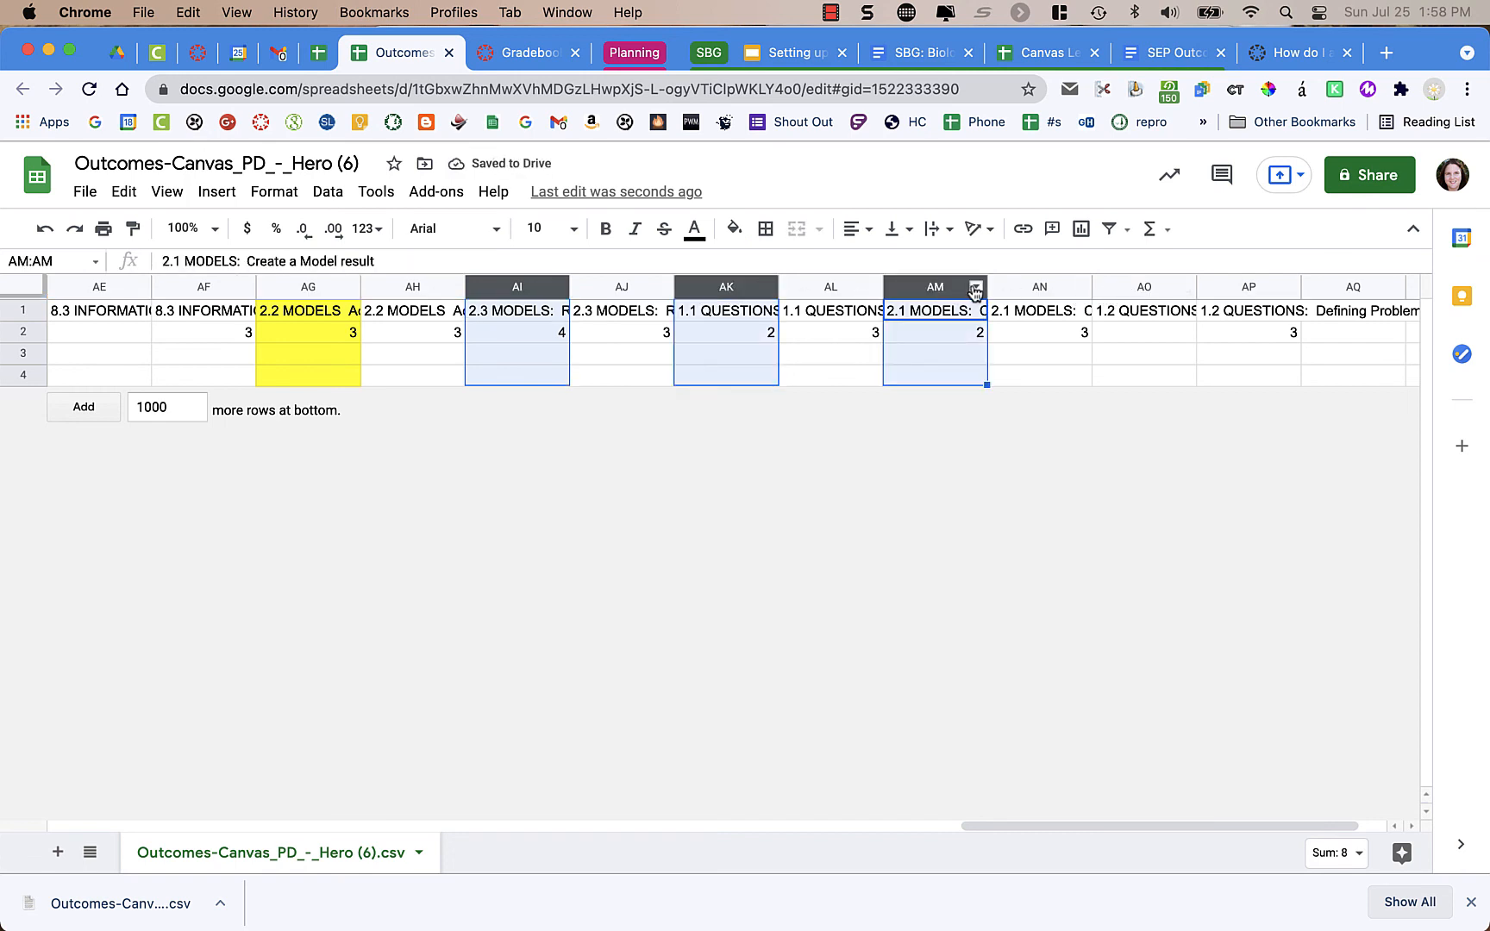
left_click(736, 229)
left_click(811, 326)
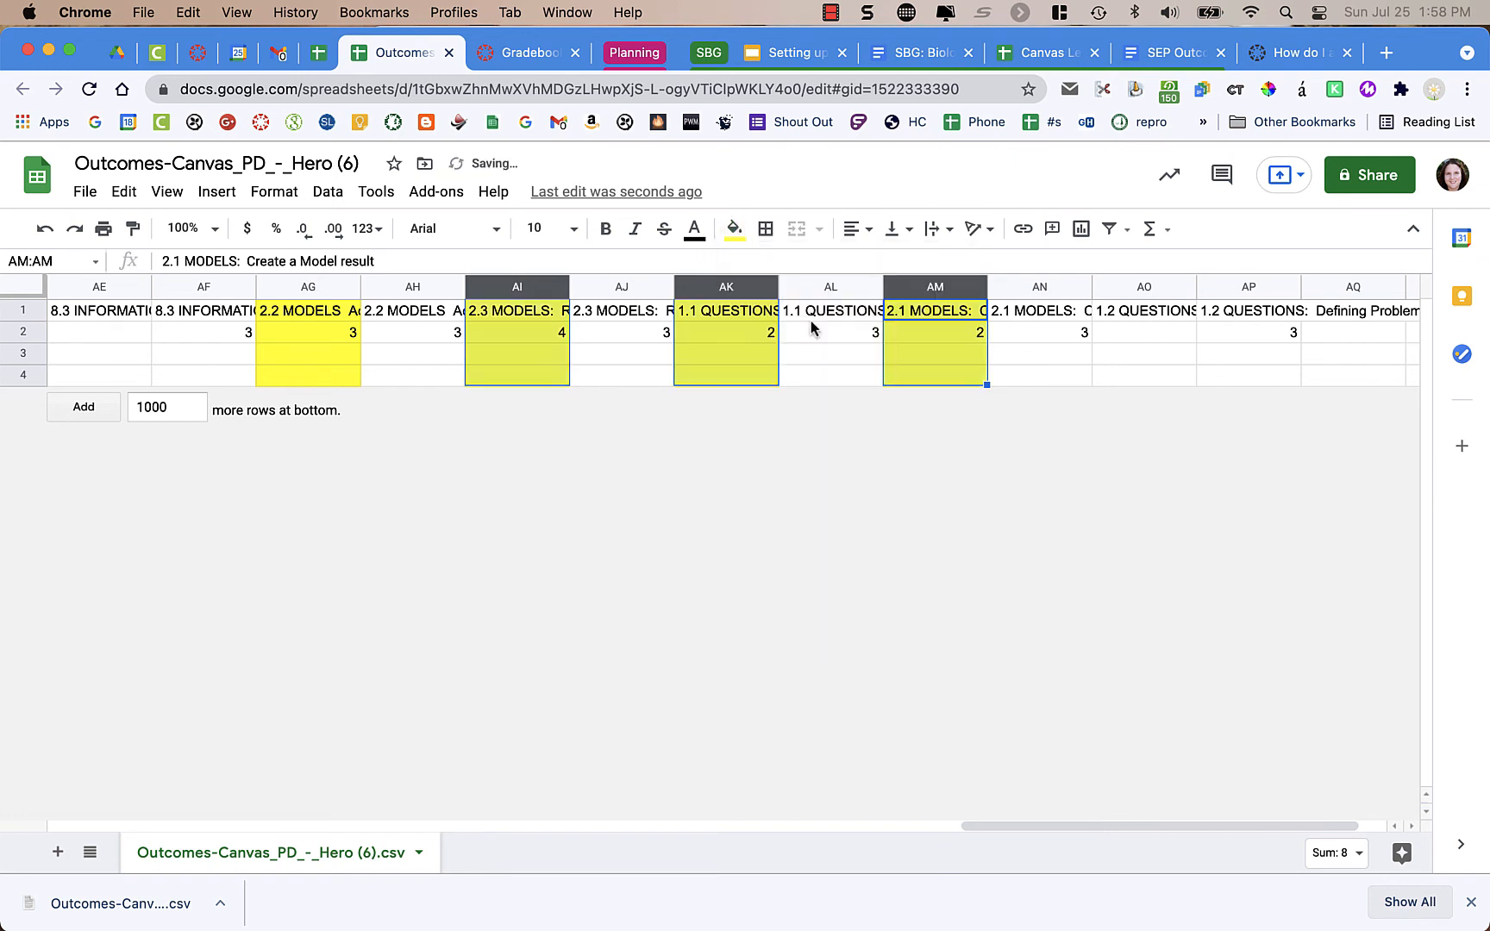
Step: Check the full headers of the highlighted result columns and the 2.1 MODELS and 1.2 QUESTIONS columns after them
left_click(482, 324)
left_click(482, 318)
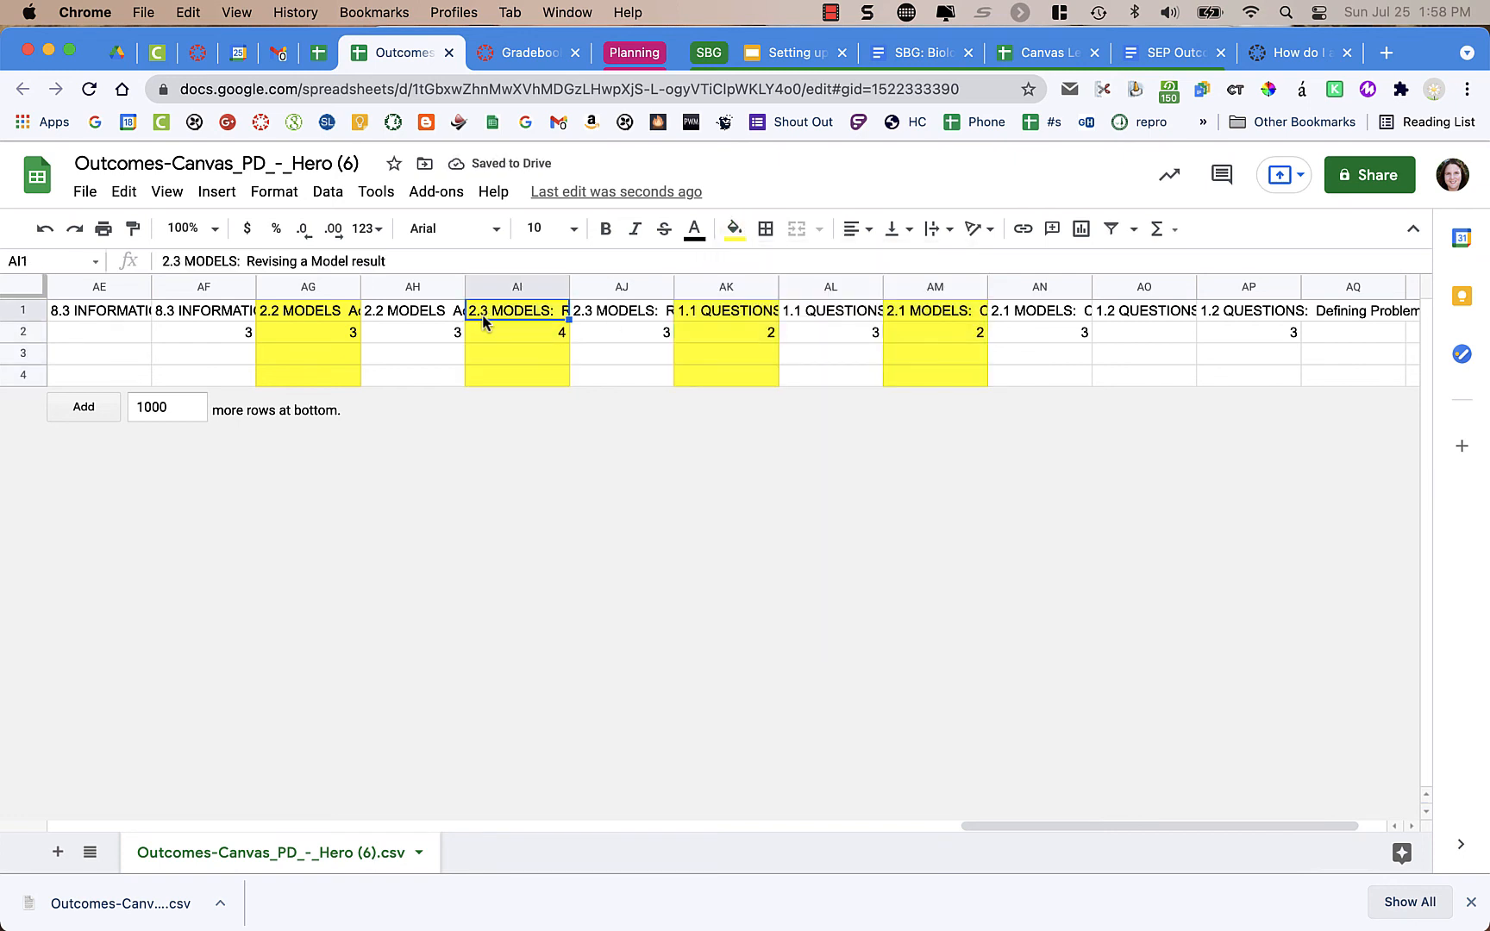
left_click(697, 316)
left_click(902, 316)
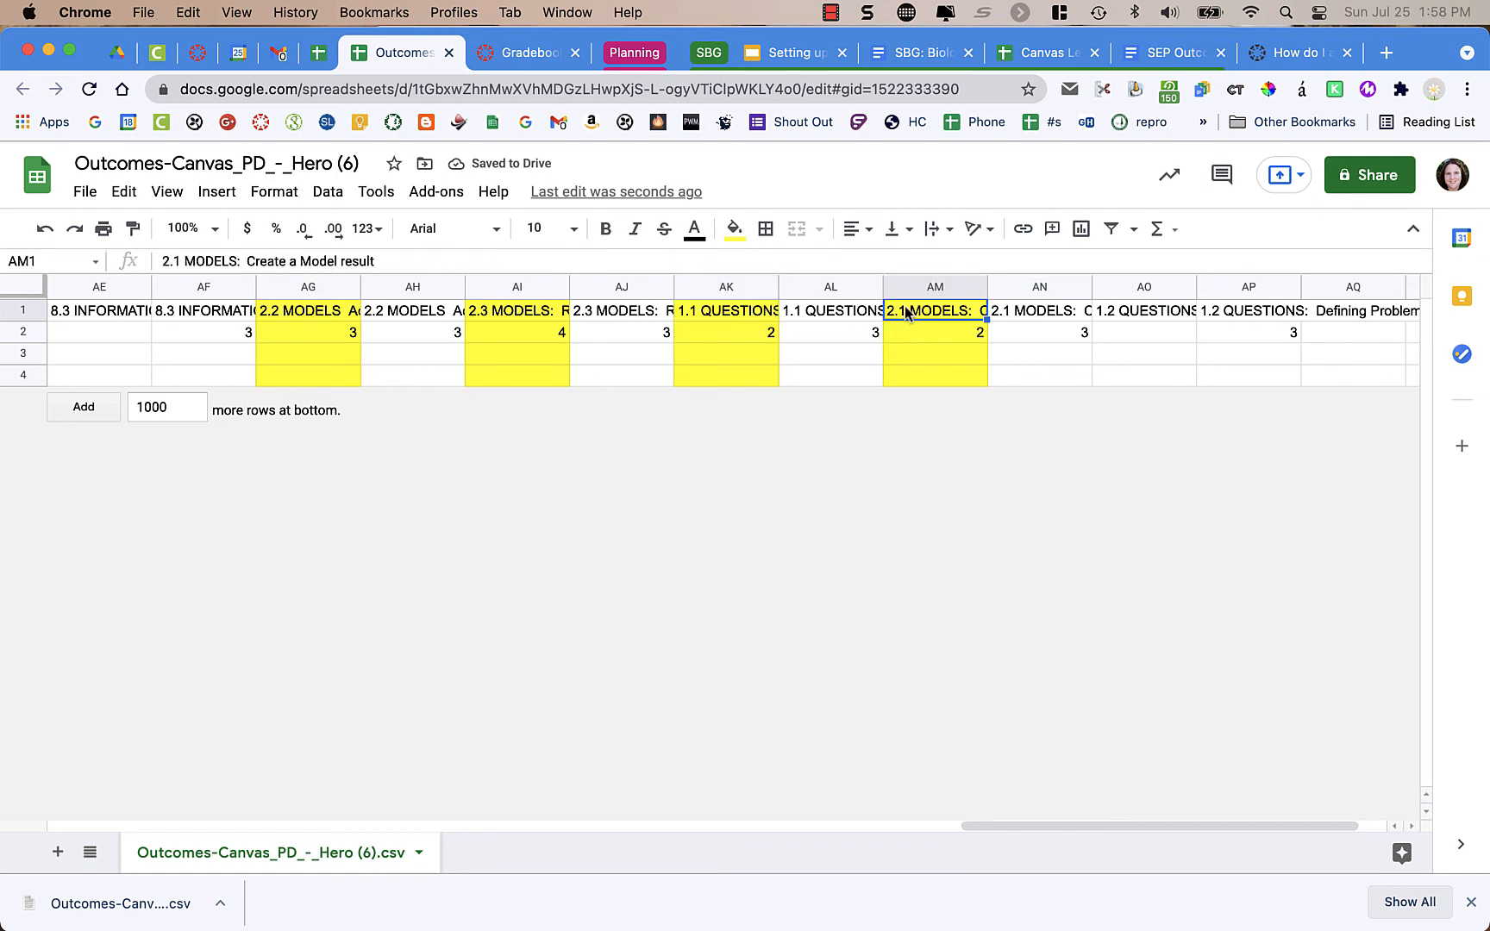
left_click(1069, 314)
left_click(1124, 317)
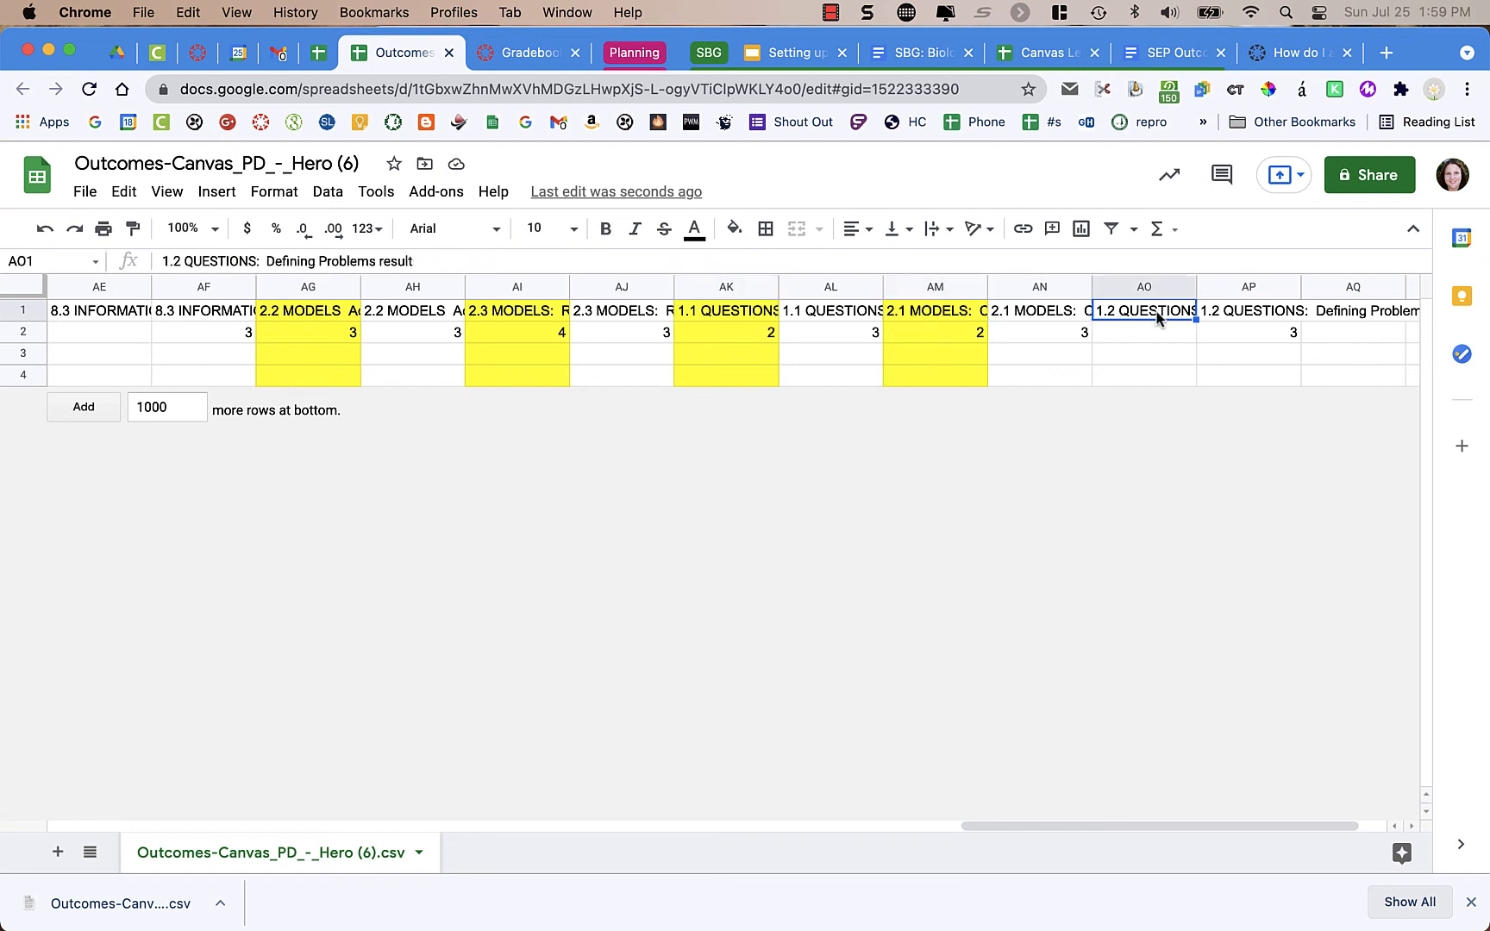
left_click(1073, 311)
Step: Delete columns AN through AR, from 2.1 MODELS mastery points to the end of the sheet
scroll(1333, 320, "right", 2)
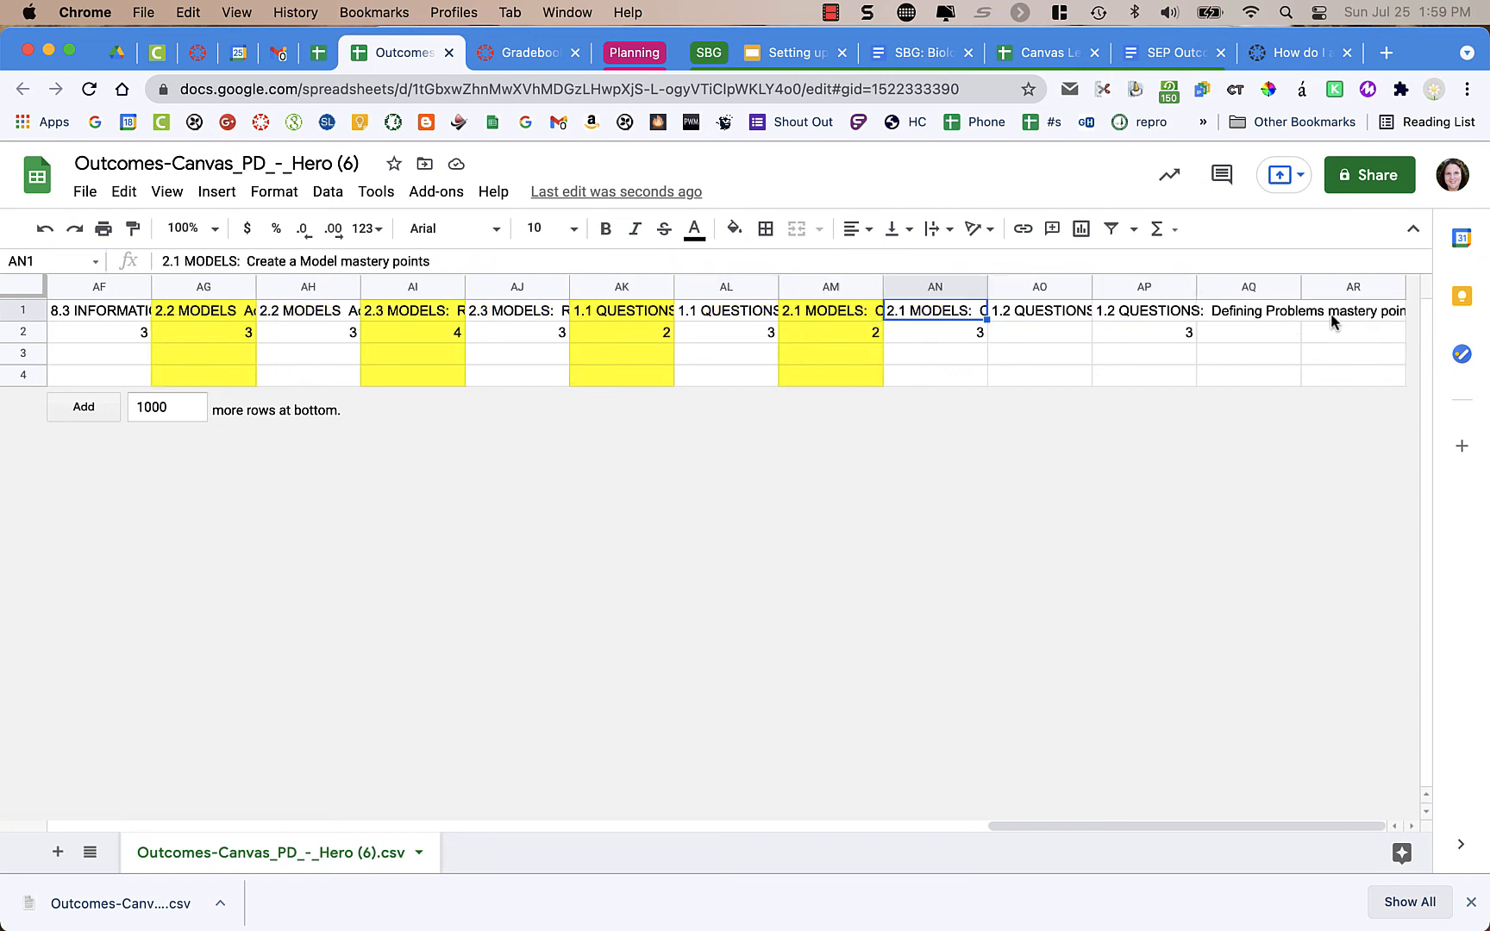
left_click(905, 287)
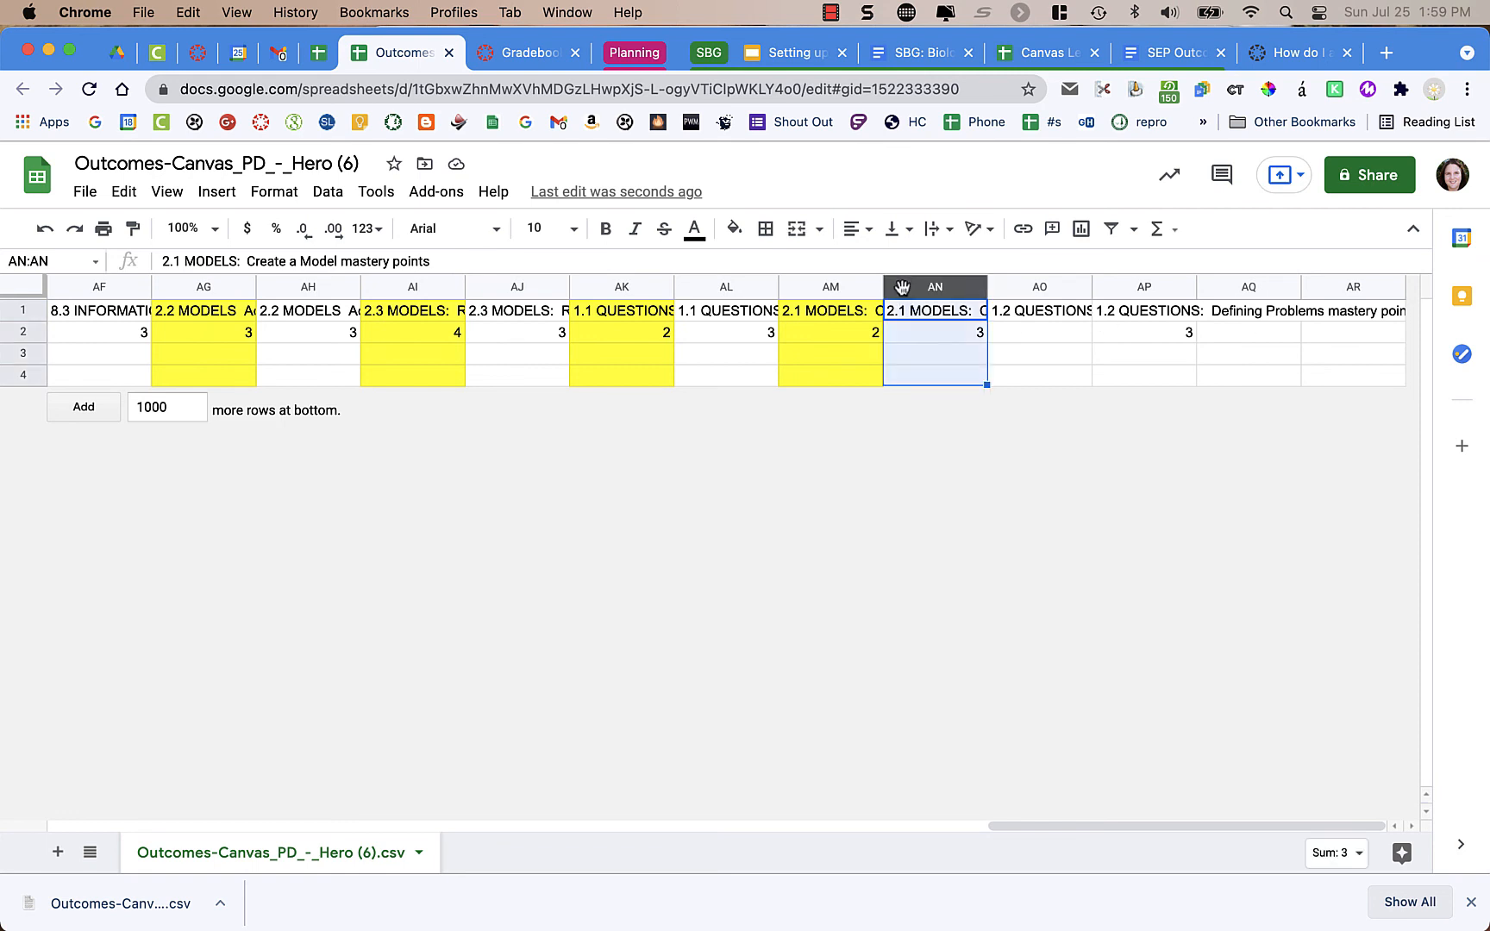
left_click(1342, 294, "shift")
right_click(1342, 291)
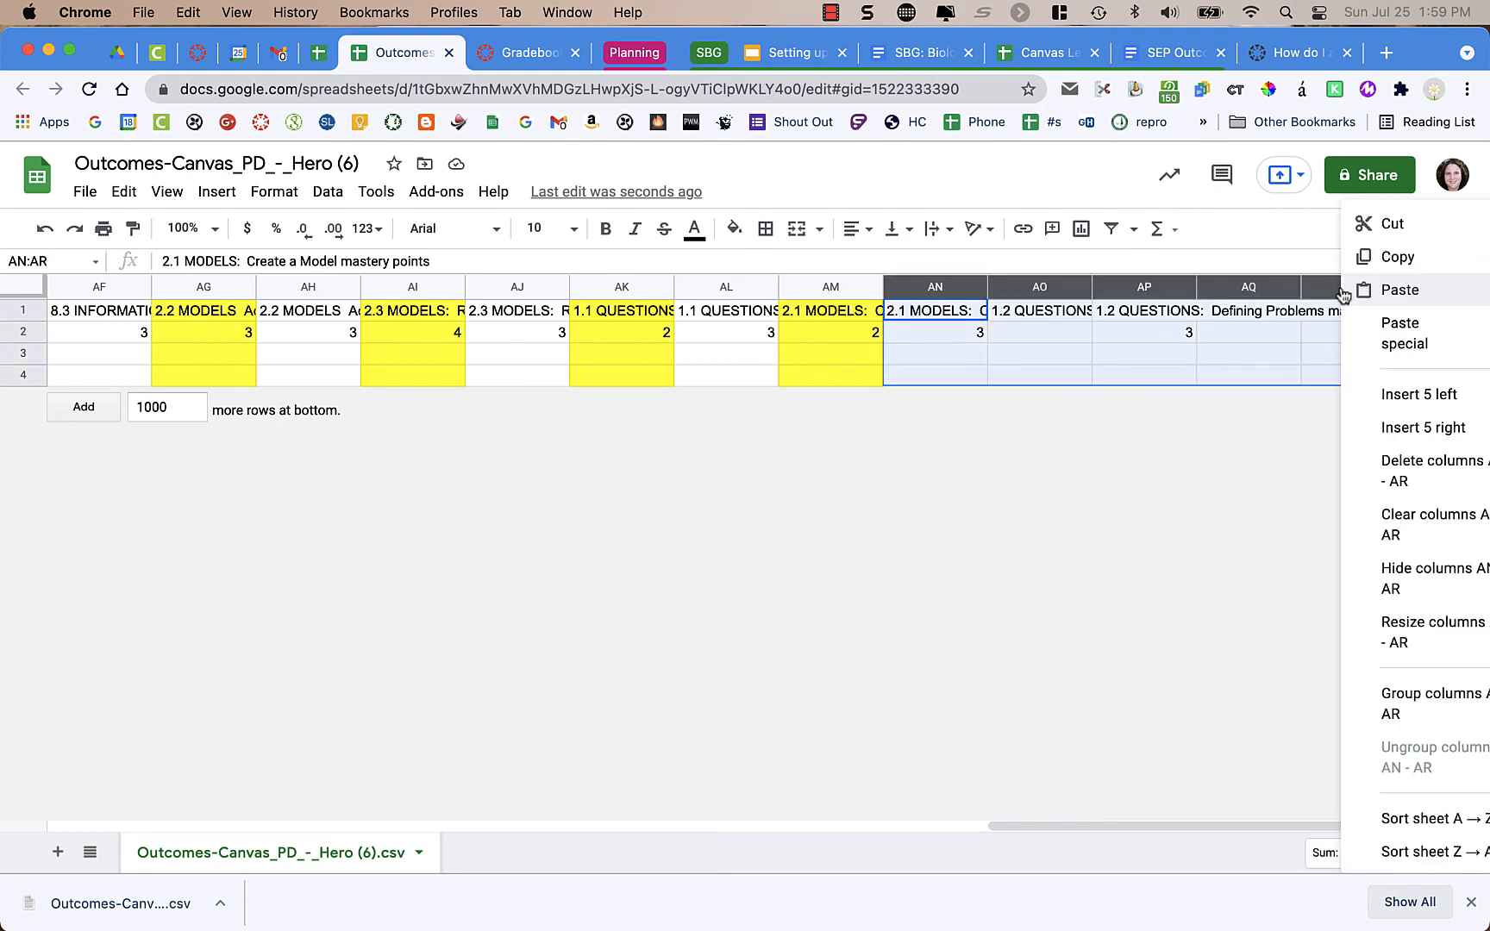
left_click(1411, 470)
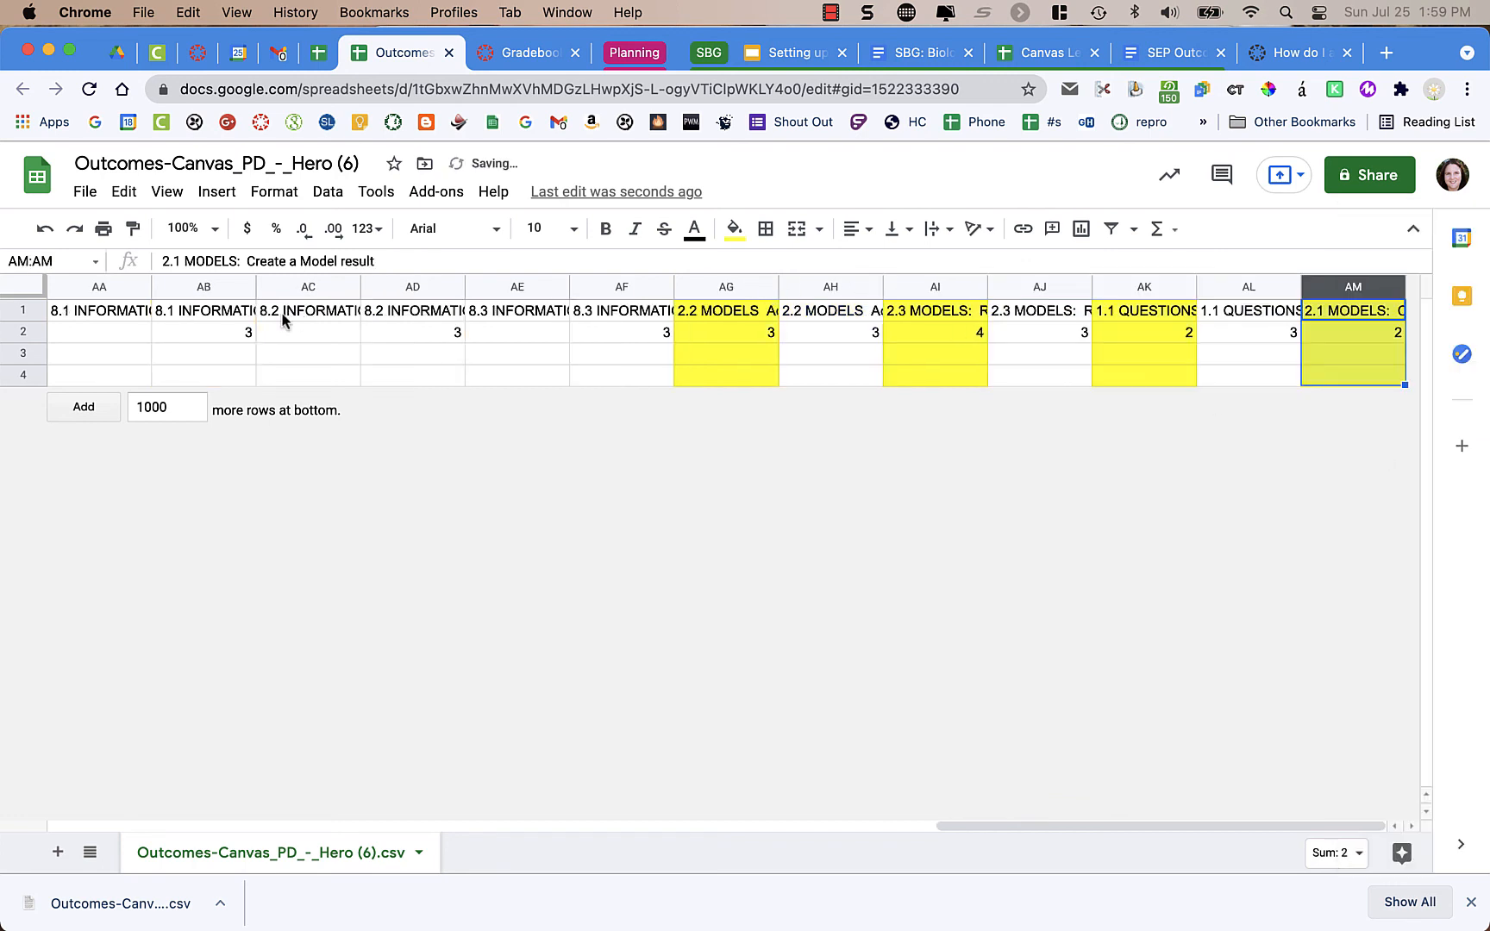
Step: Delete columns B through AF, from Student ID to the last 8.3 INFORMATION column
scroll(284, 306, "left", 15)
left_click(207, 287)
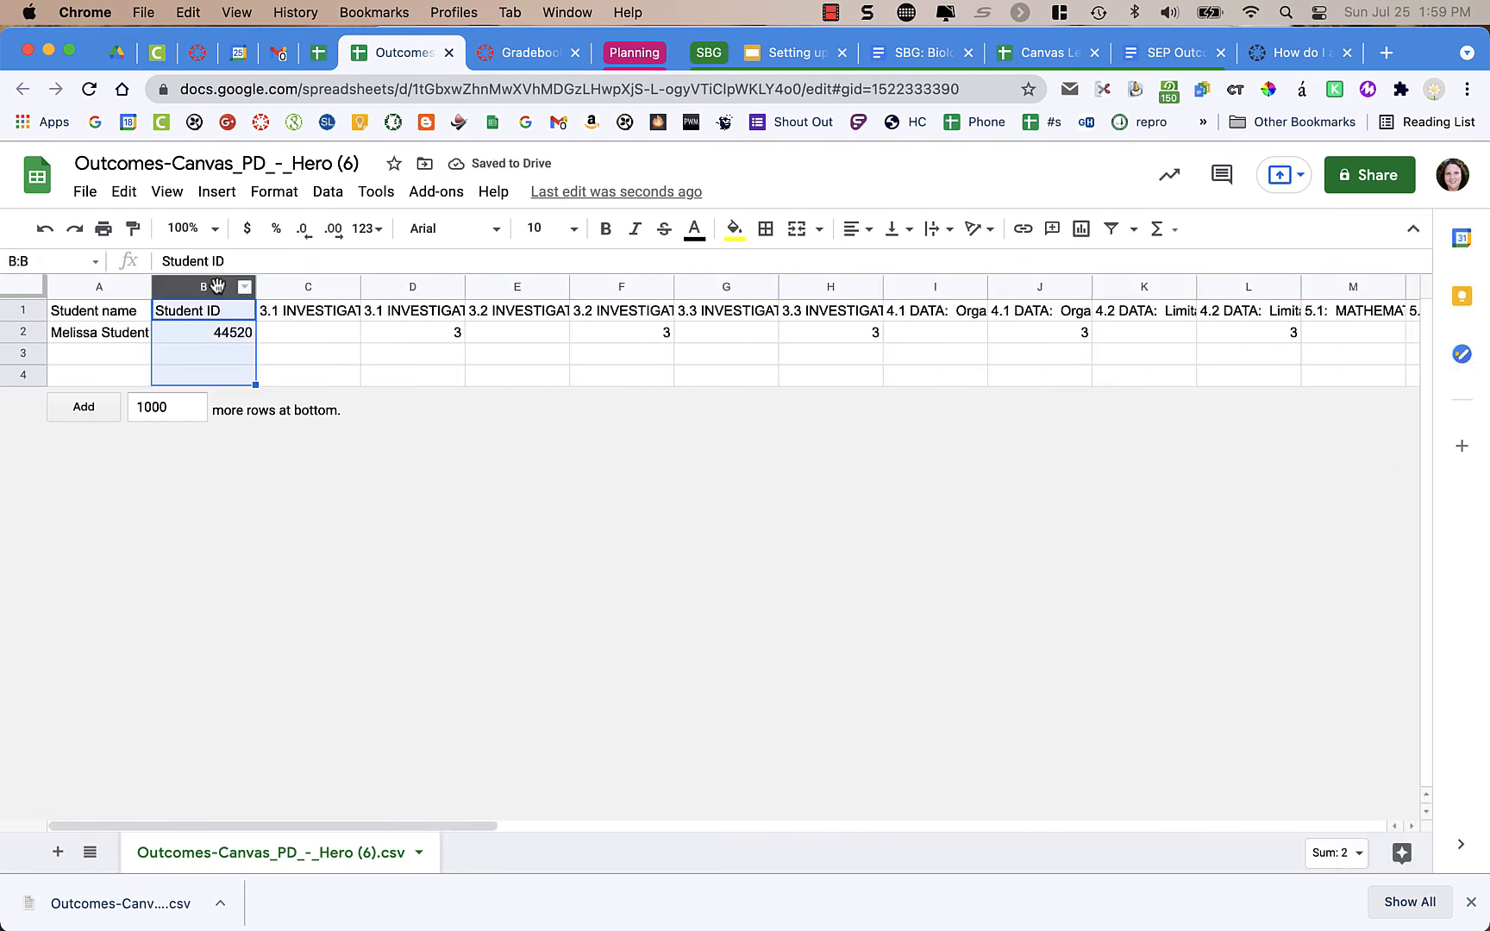
scroll(1014, 356, "right", 15)
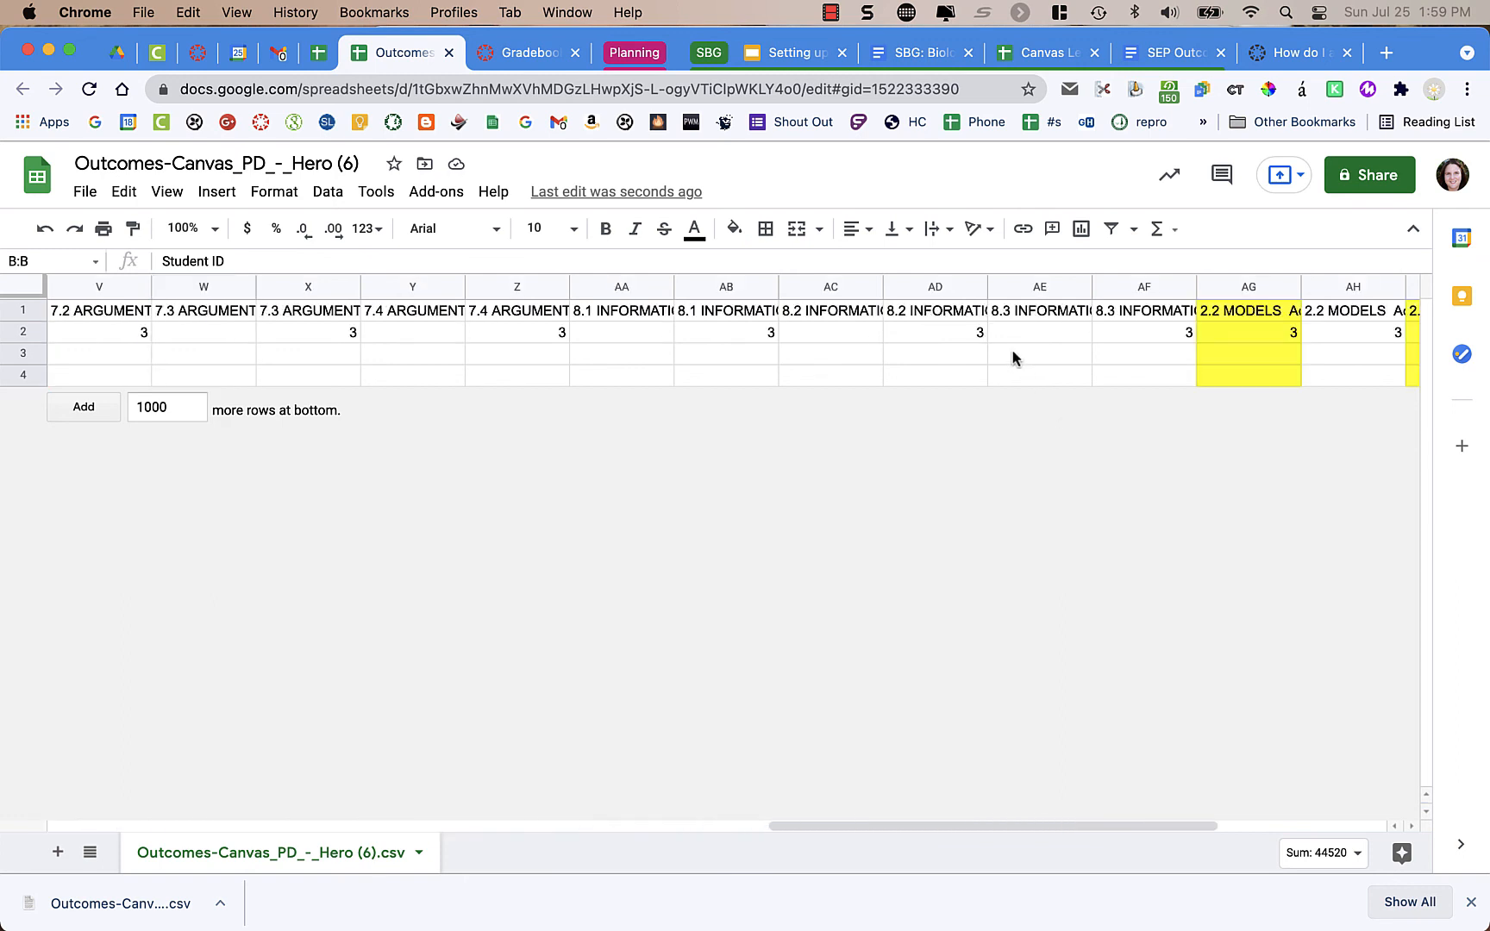
left_click(1134, 287, "shift")
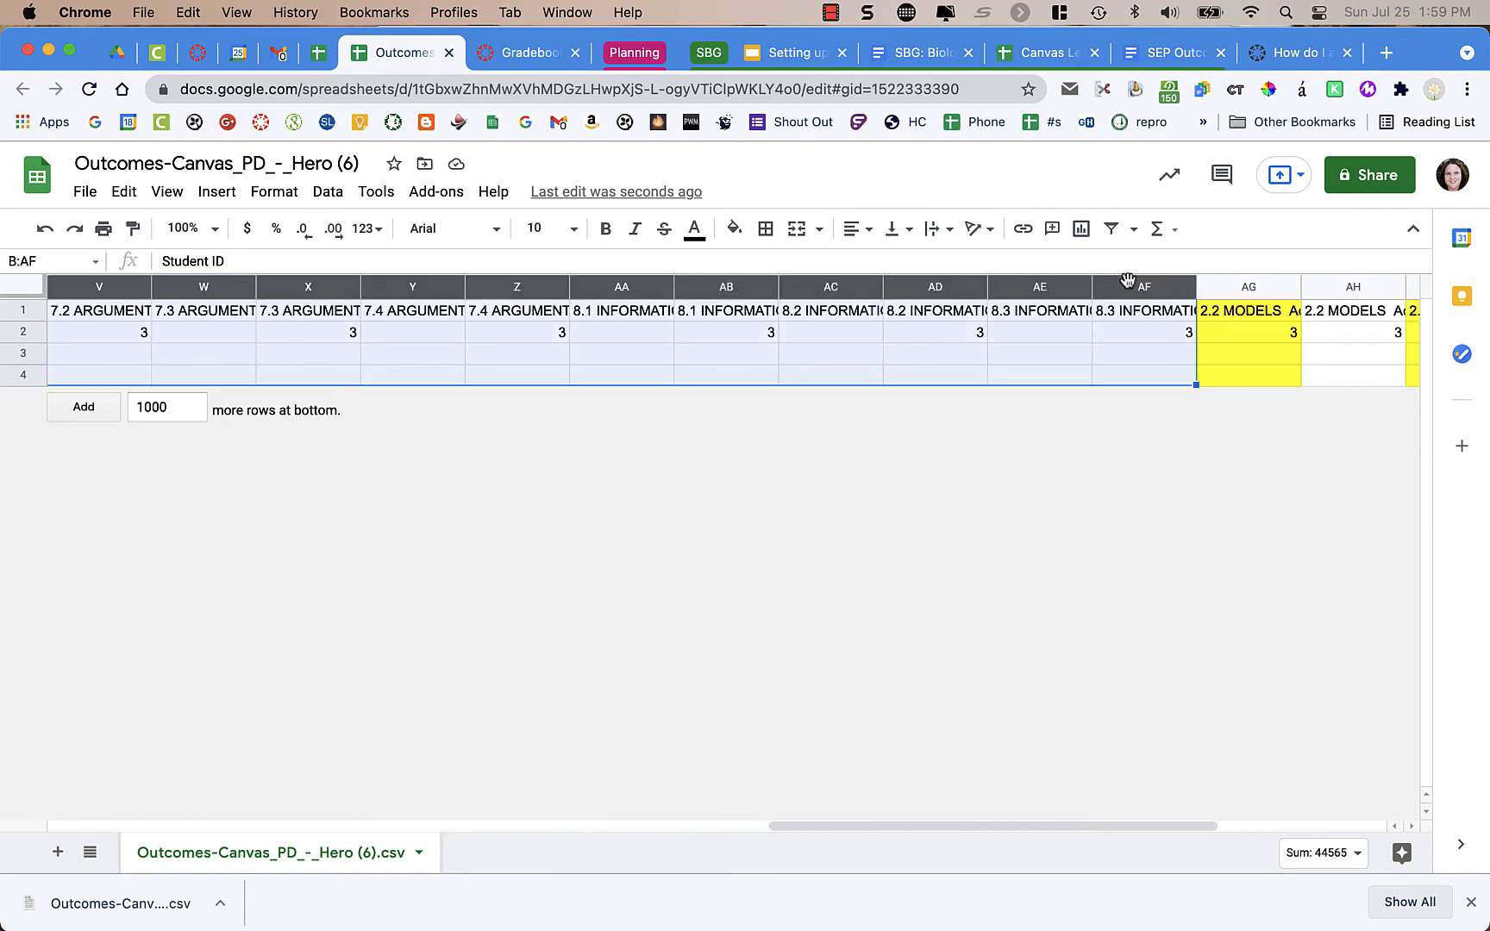
right_click(1134, 286)
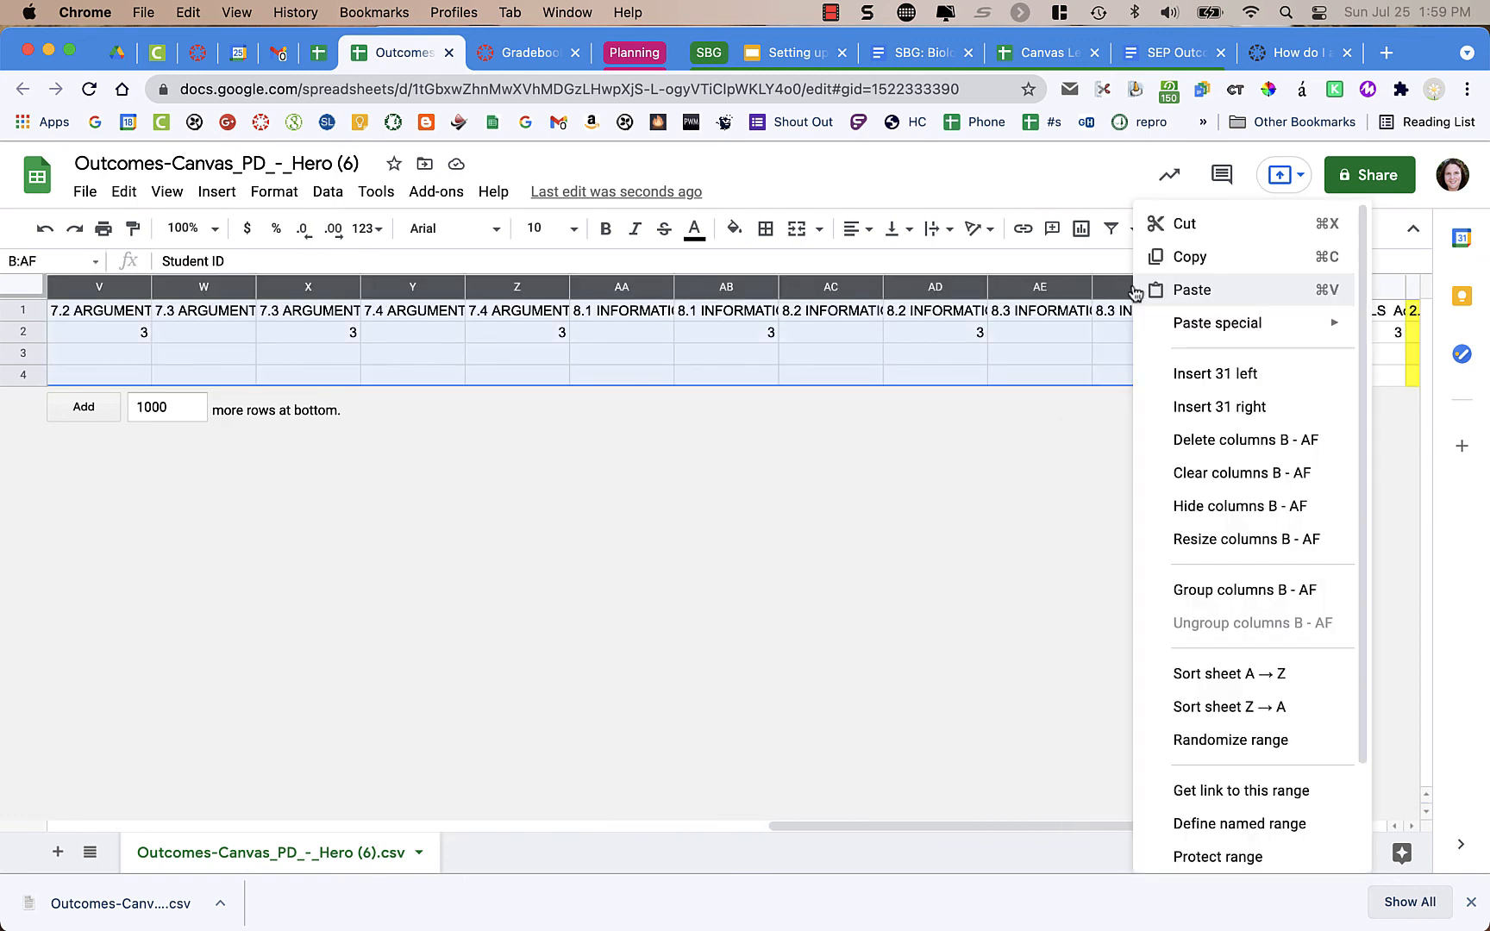
left_click(1198, 435)
left_click(434, 357)
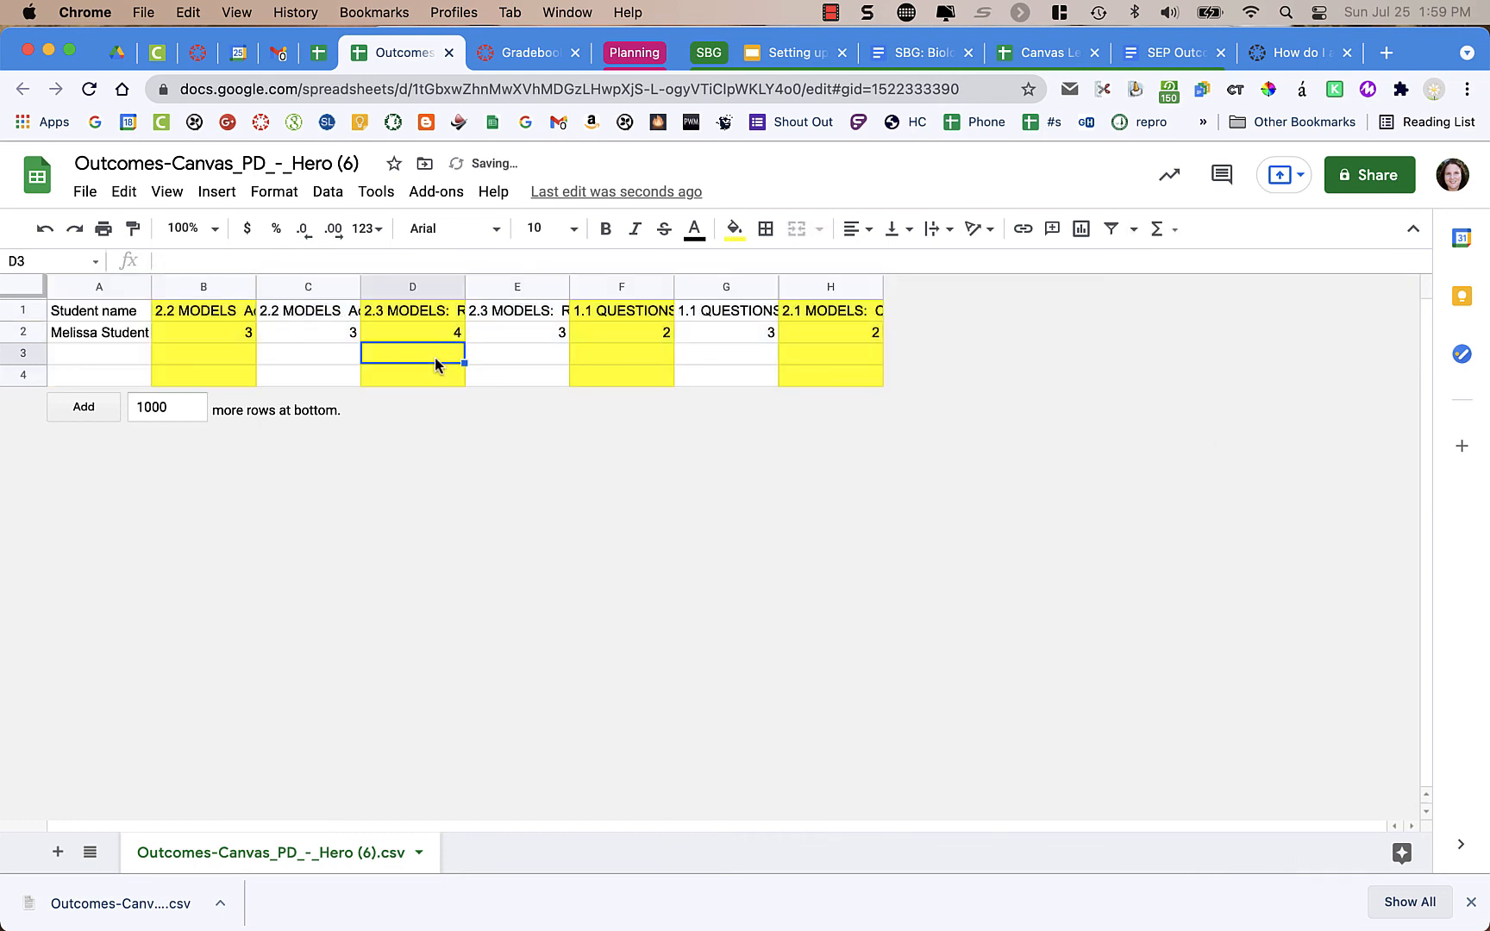
Step: Delete the mastery points columns C, E and G for 2.2 MODELS, 2.3 MODELS and 1.1 QUESTIONS
left_click(306, 287)
left_click(509, 287, "super")
left_click(728, 287, "super")
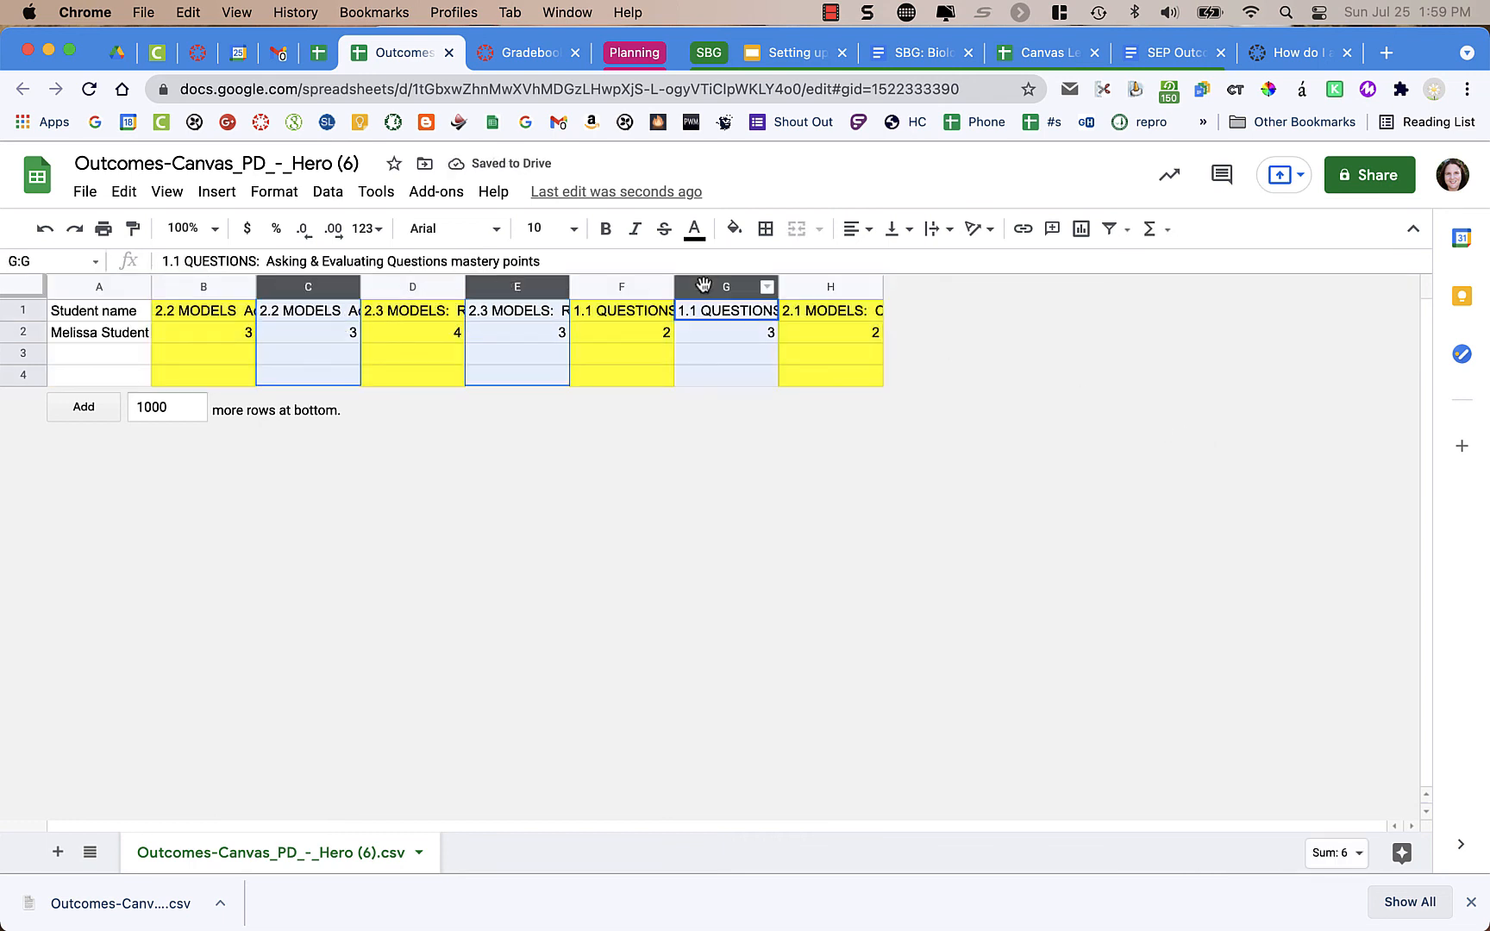
left_click(766, 287)
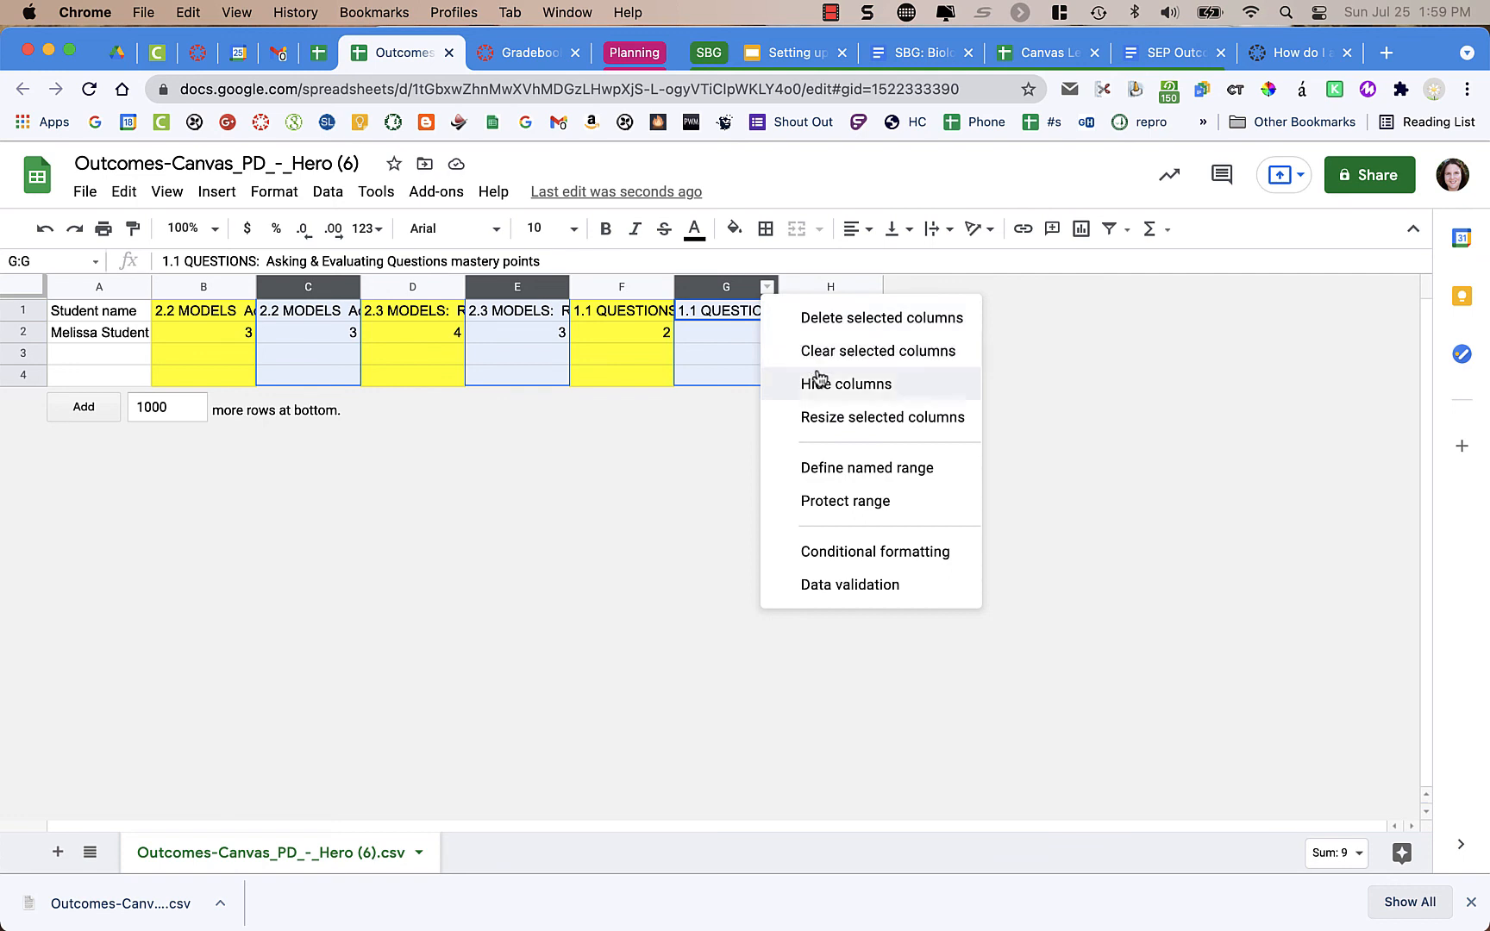
left_click(820, 328)
left_click(484, 362)
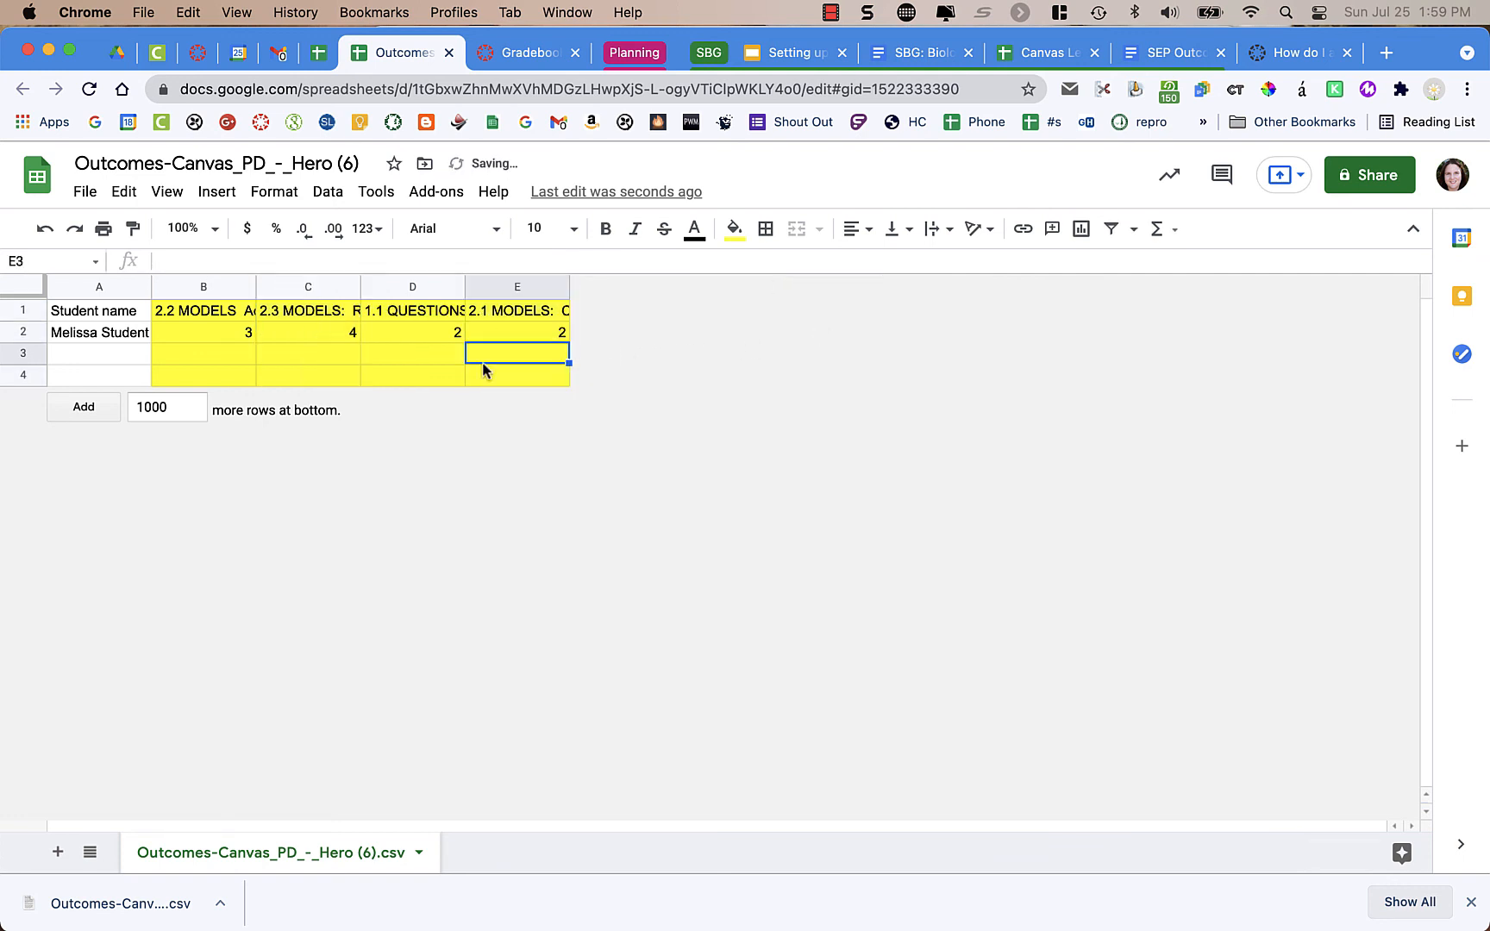
Step: Review the student's row 2 scores in the four remaining result columns, B through E
left_click(253, 353)
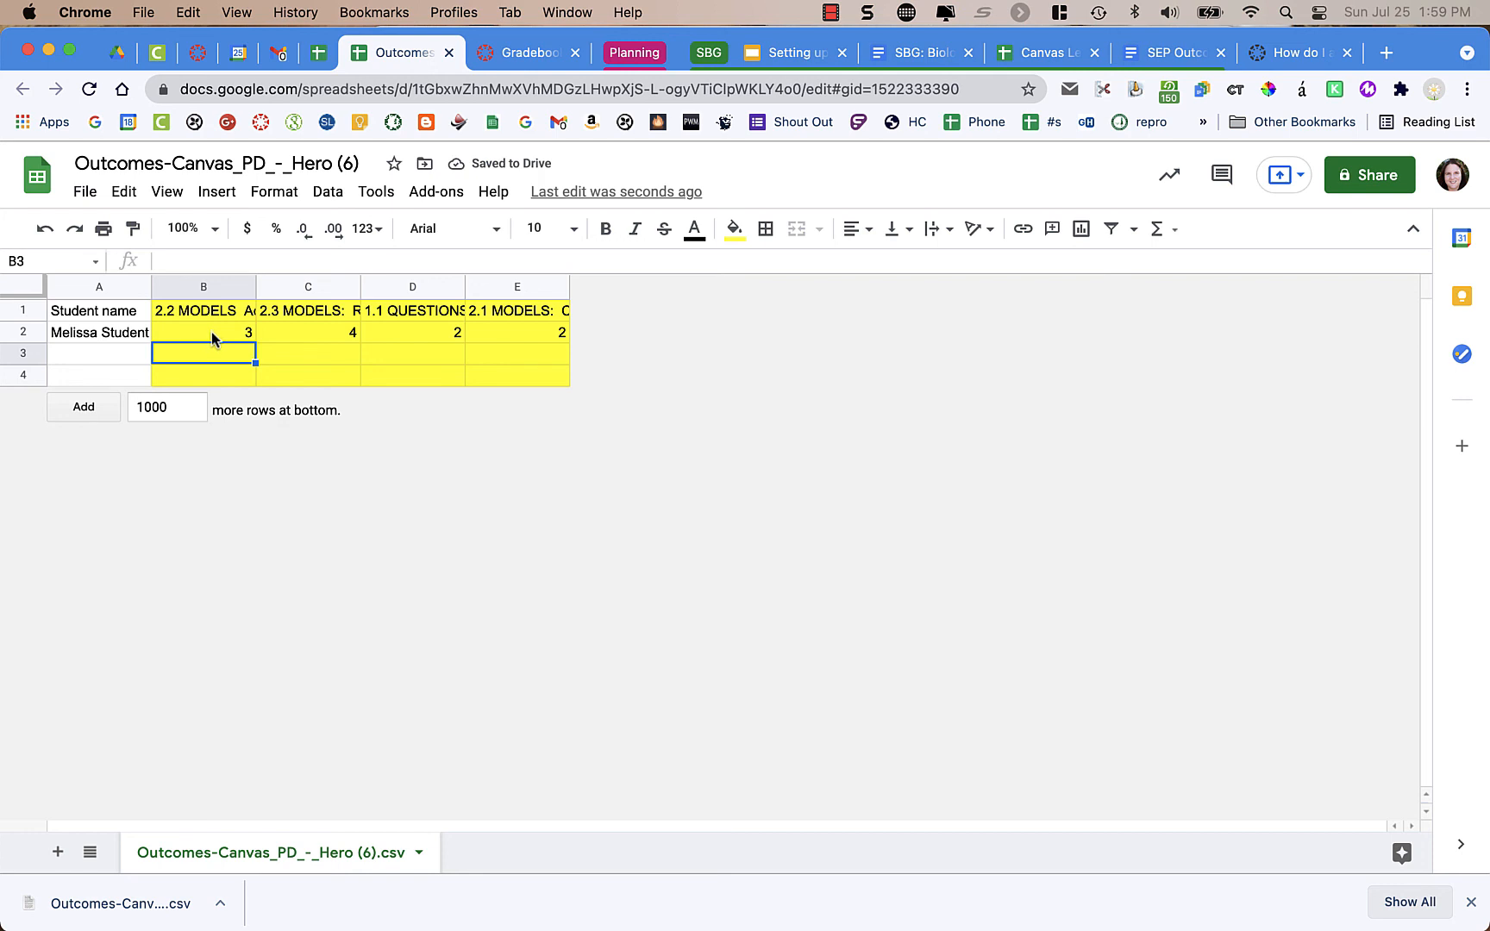
left_click(213, 339)
left_click(205, 312)
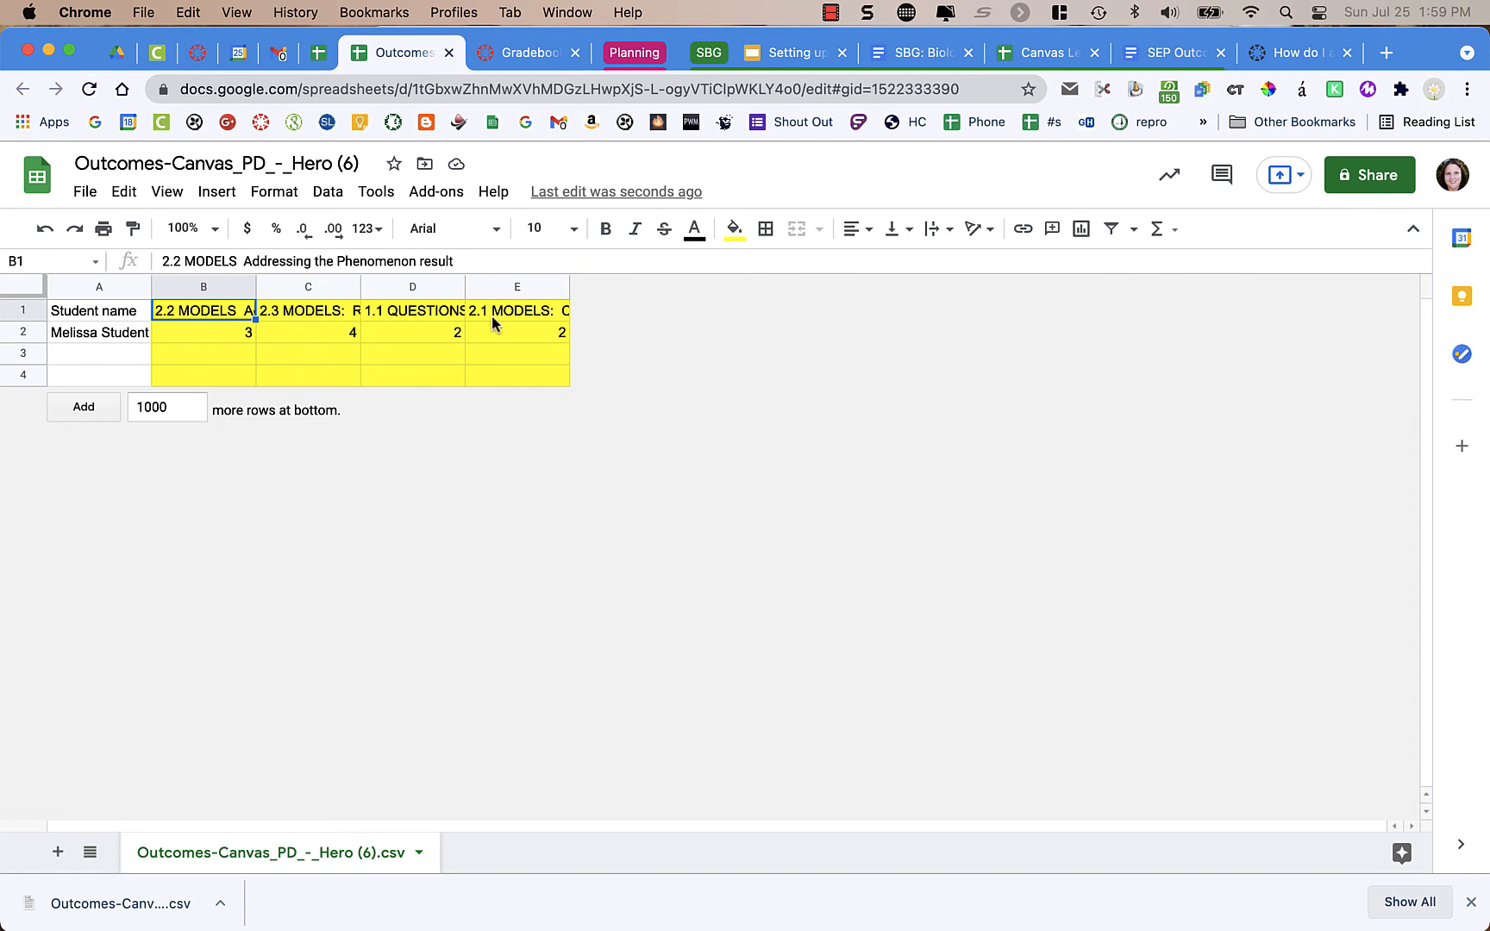
left_click(294, 338)
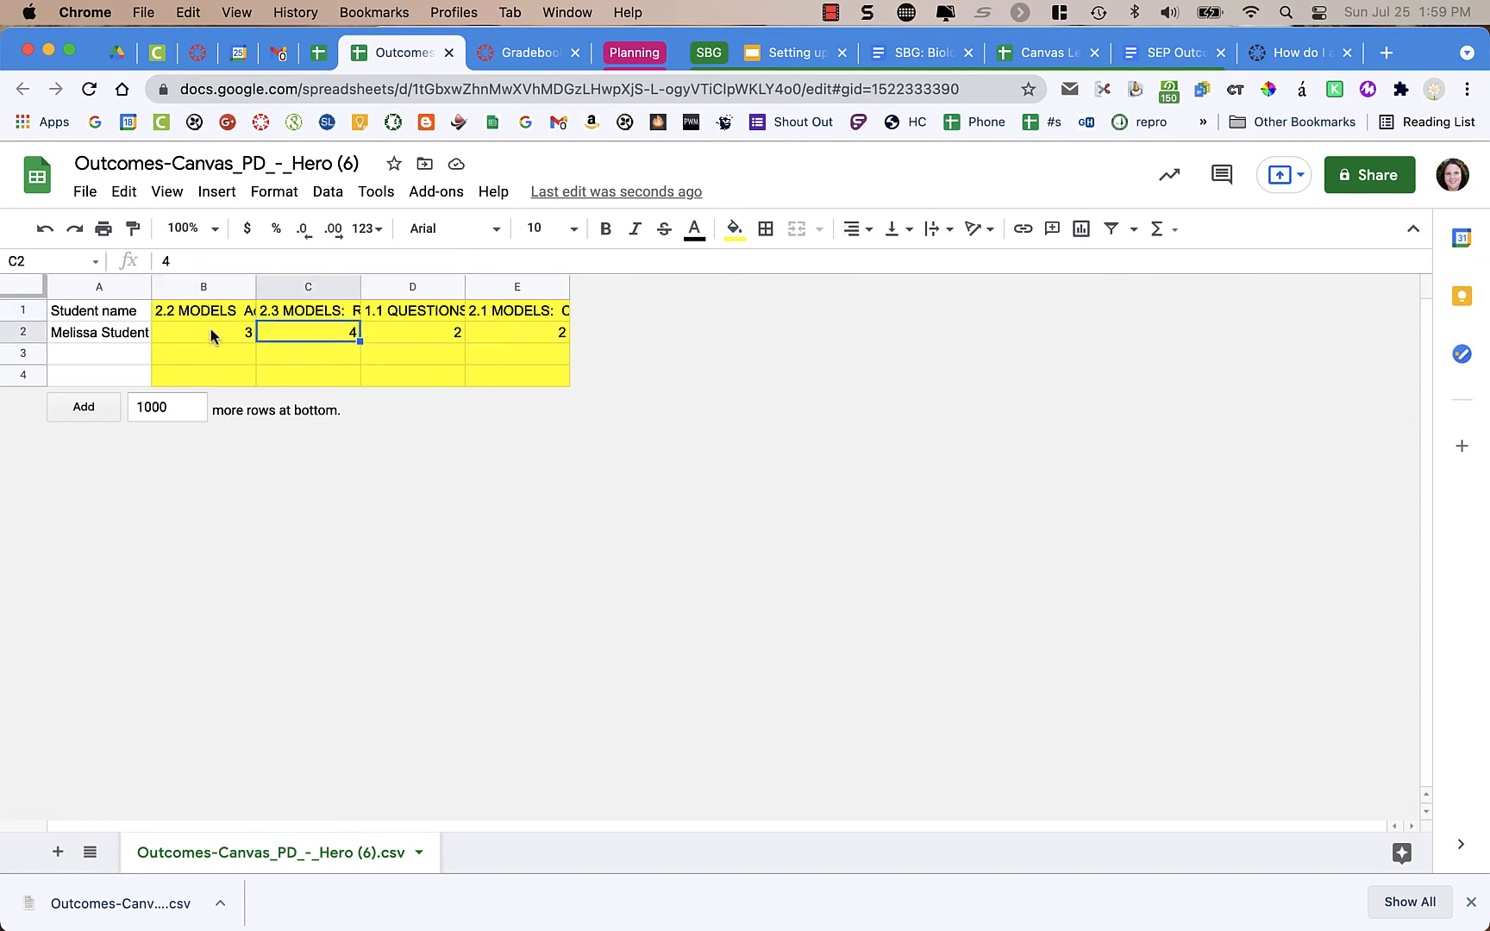
left_click(210, 331)
left_click(303, 328)
left_click(411, 333)
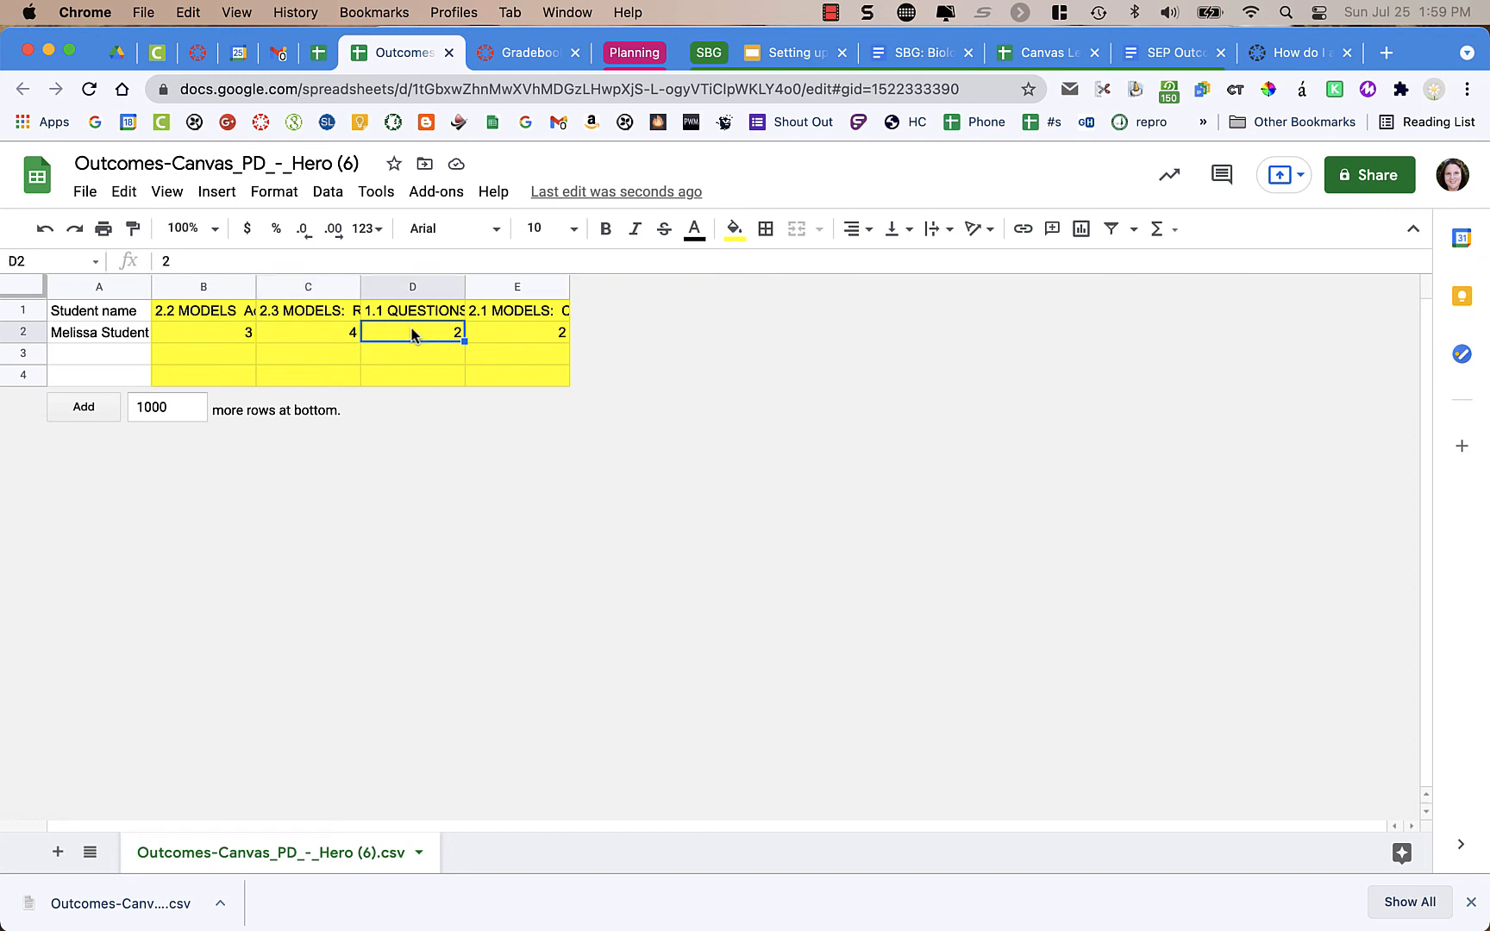
left_click(529, 334)
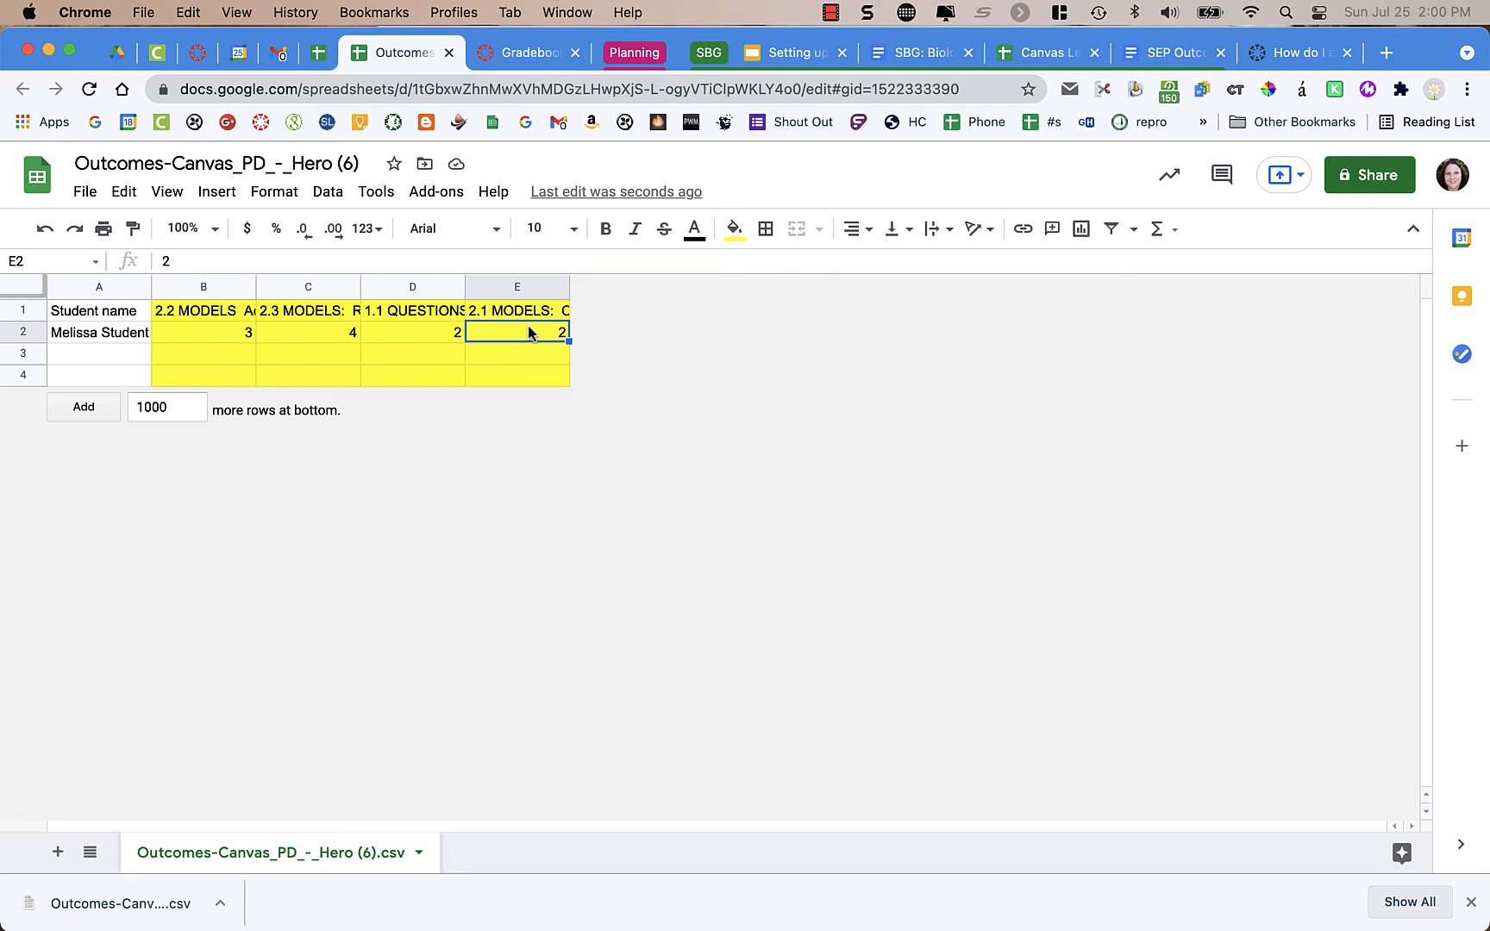
key("Down")
key("Down")
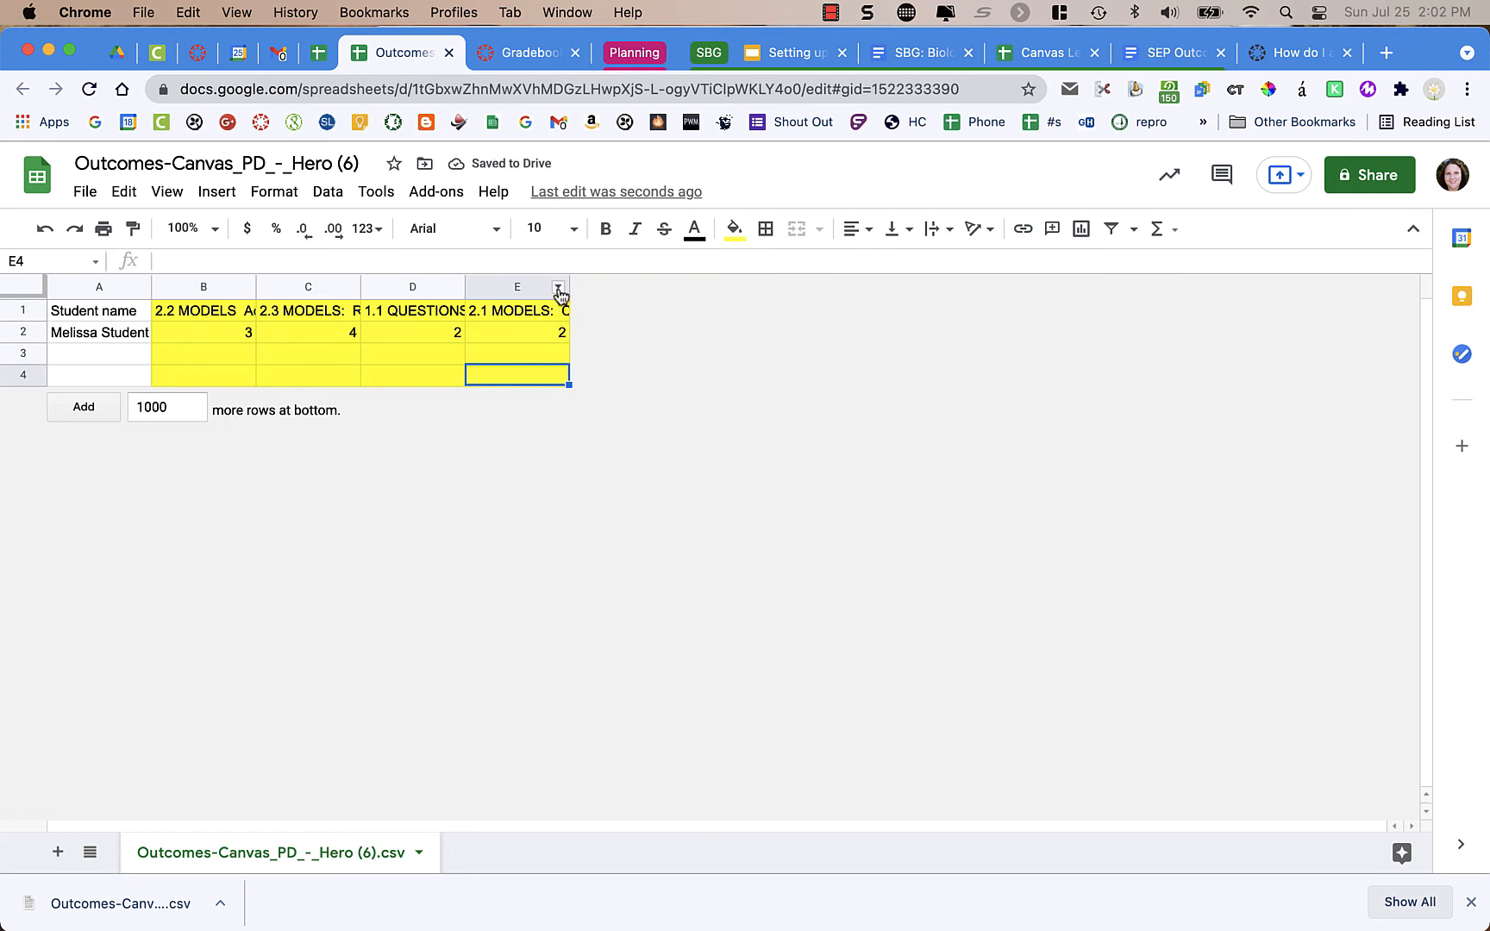
Step: Insert one empty column directly after column E, the 2.1 MODELS: Create a Model result
left_click(559, 290)
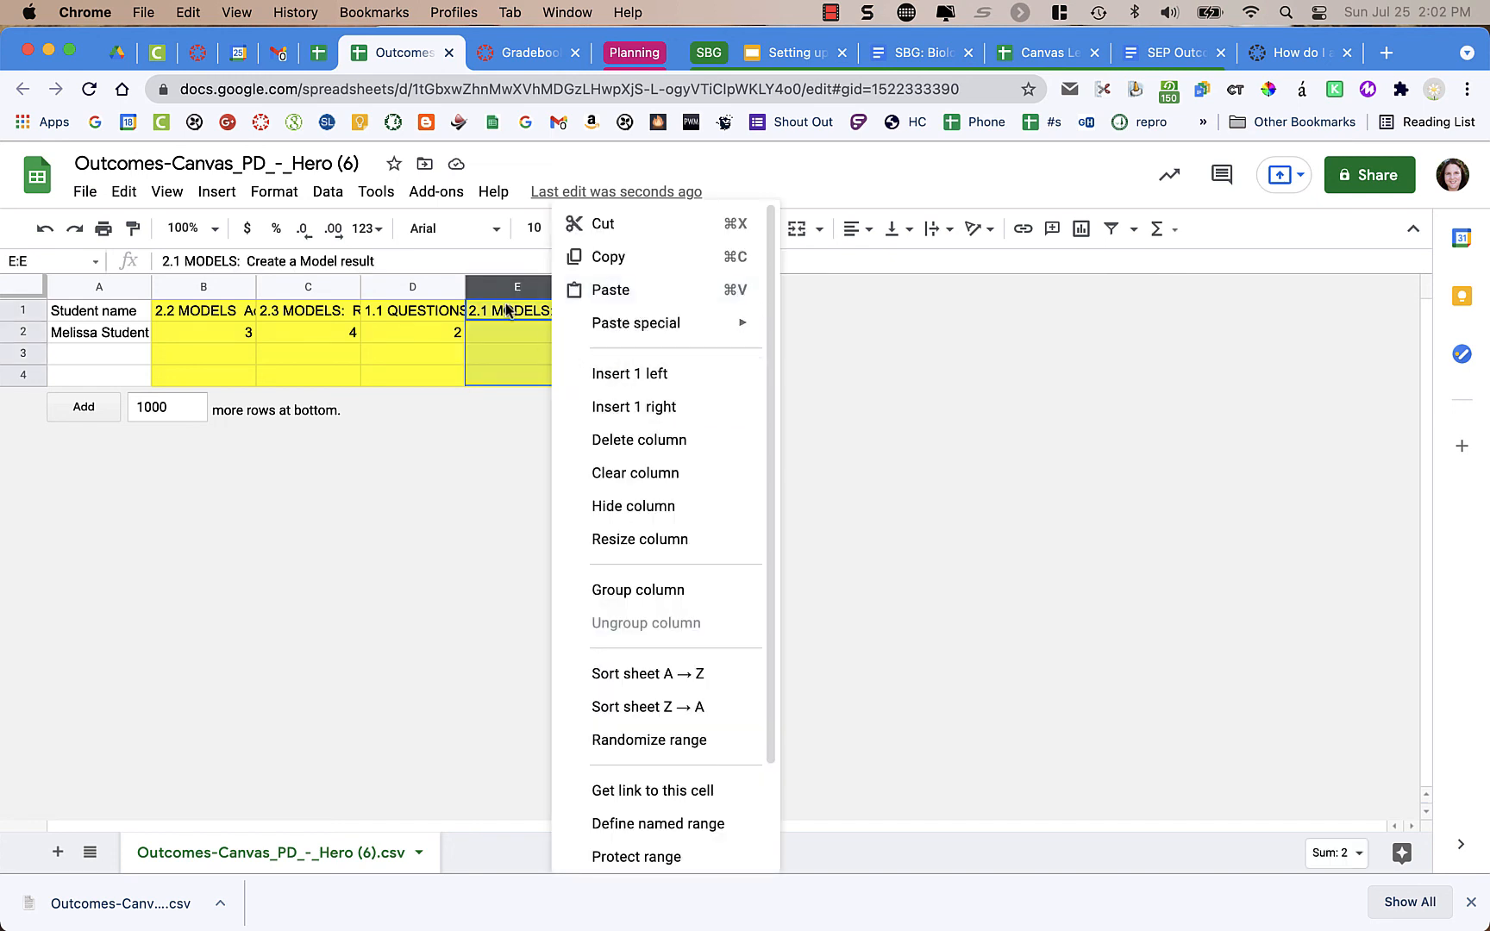
left_click(511, 288)
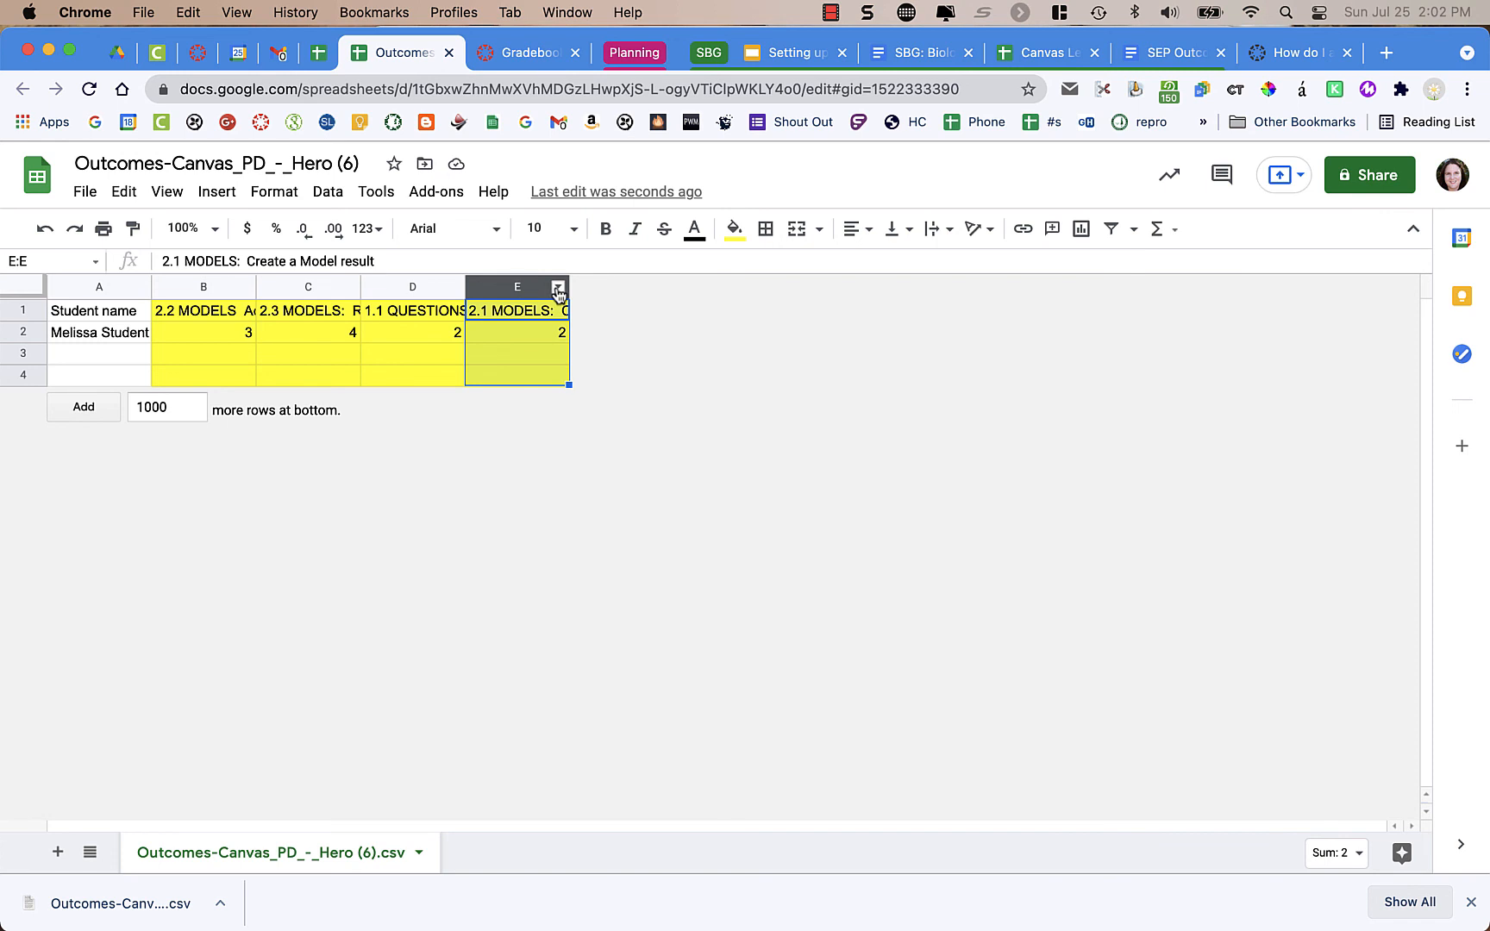
left_click(558, 292)
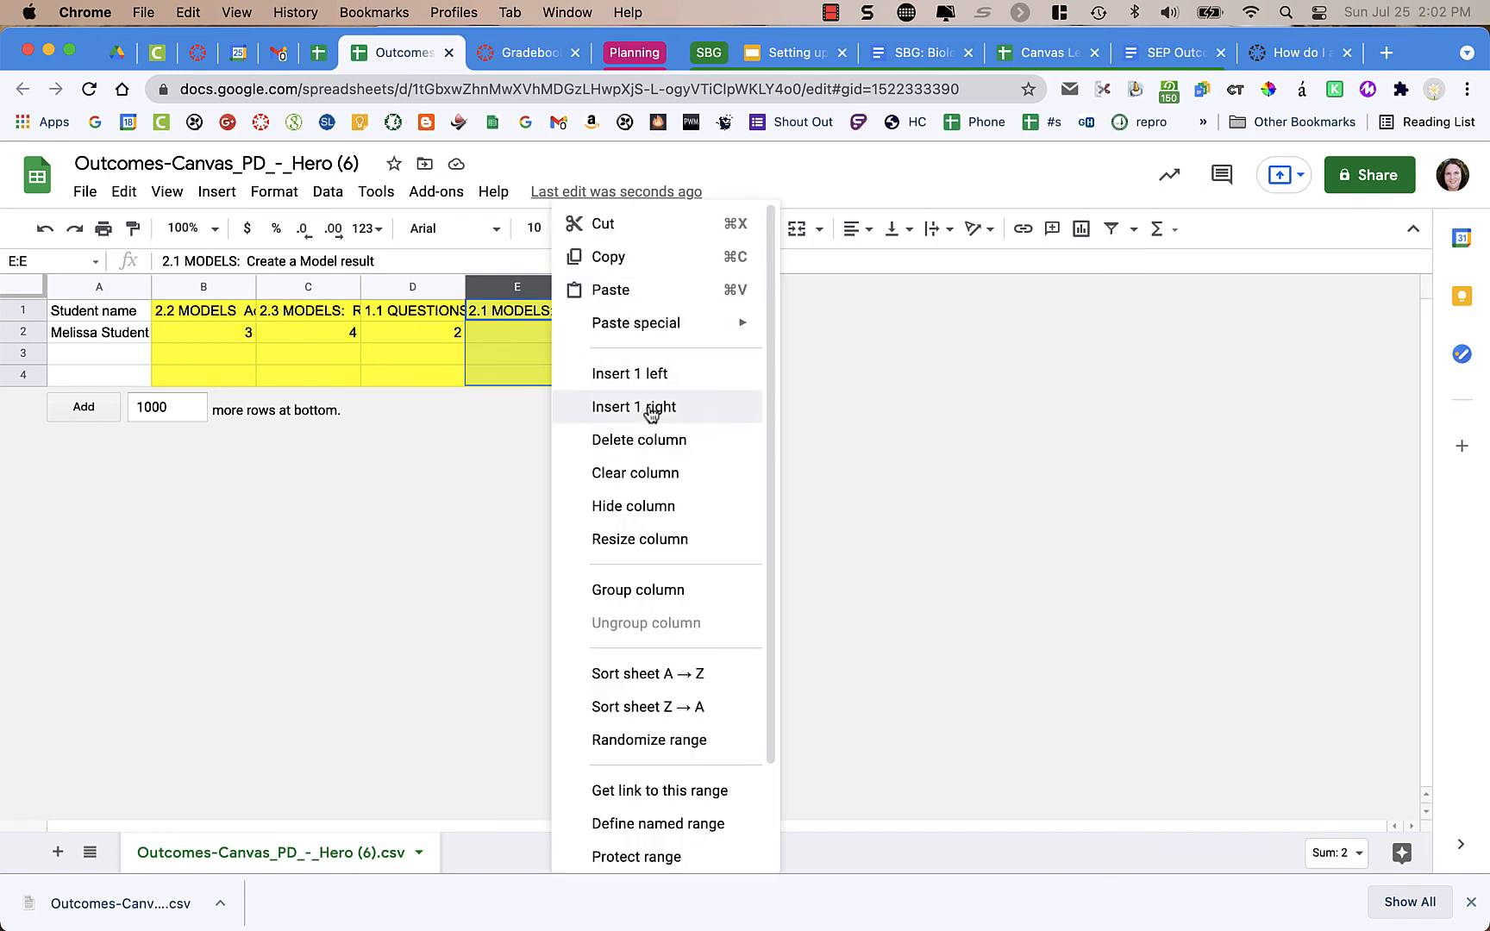
left_click(651, 412)
left_click(645, 311)
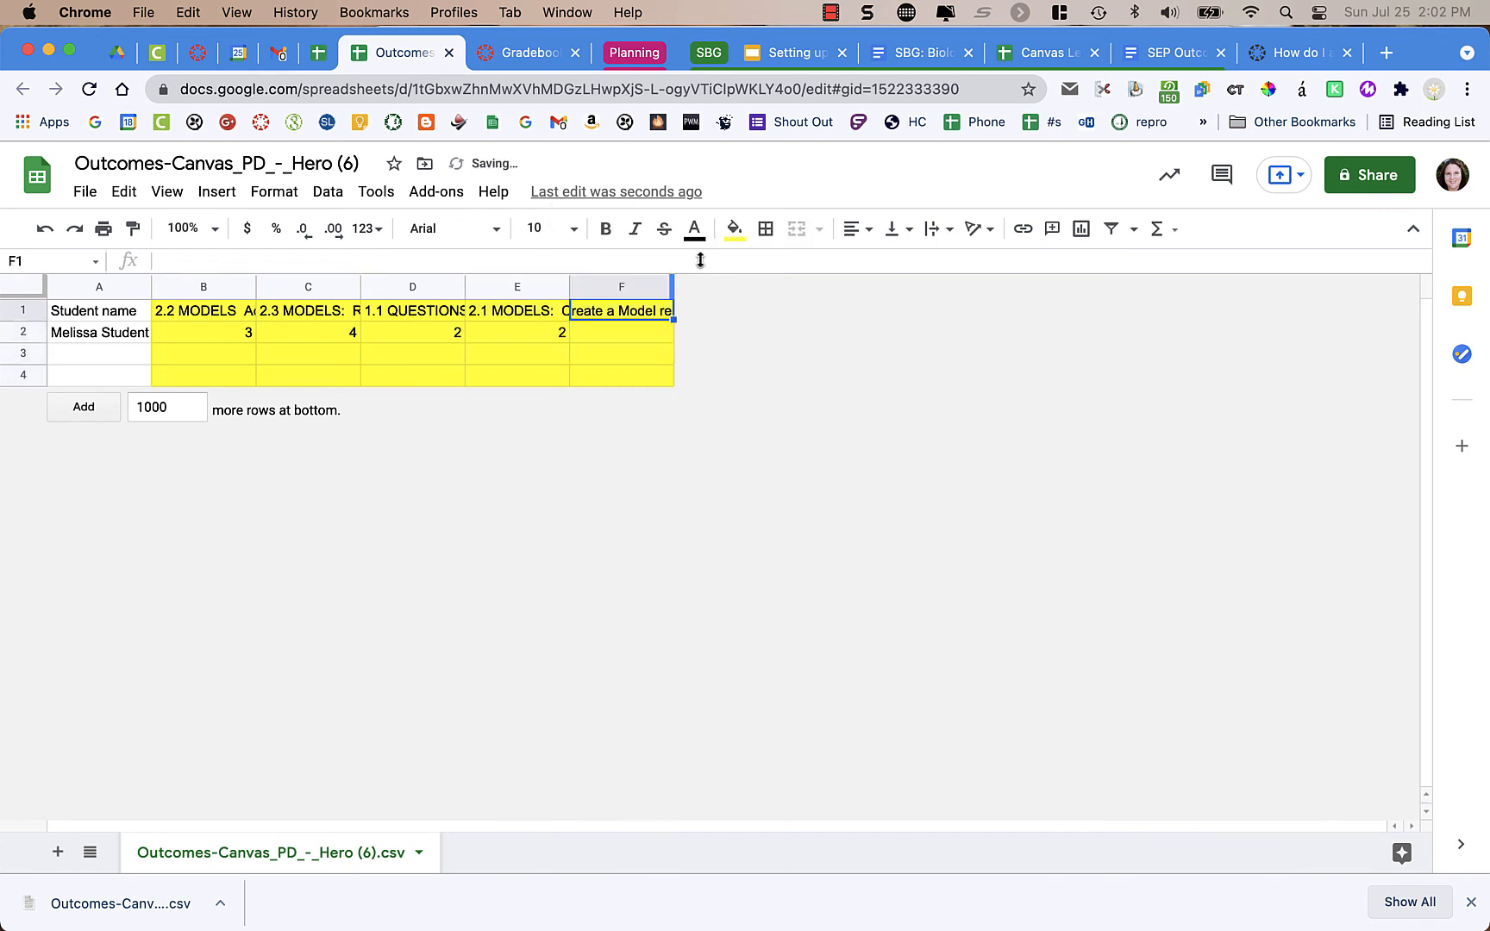
Step: Fill the new column F with light green
left_click(662, 287)
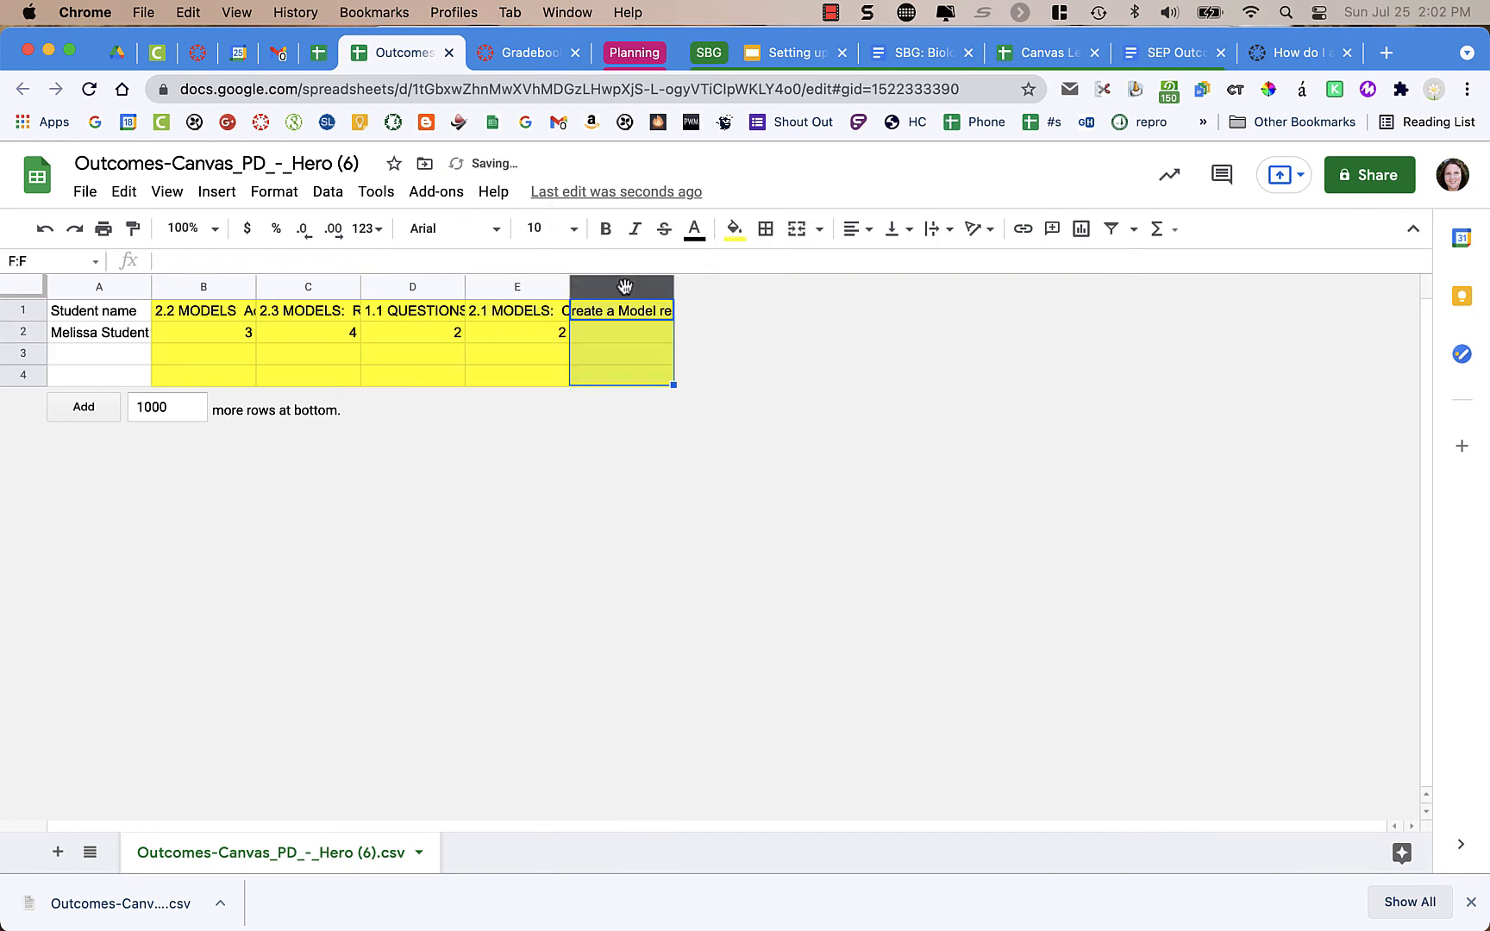
left_click(735, 226)
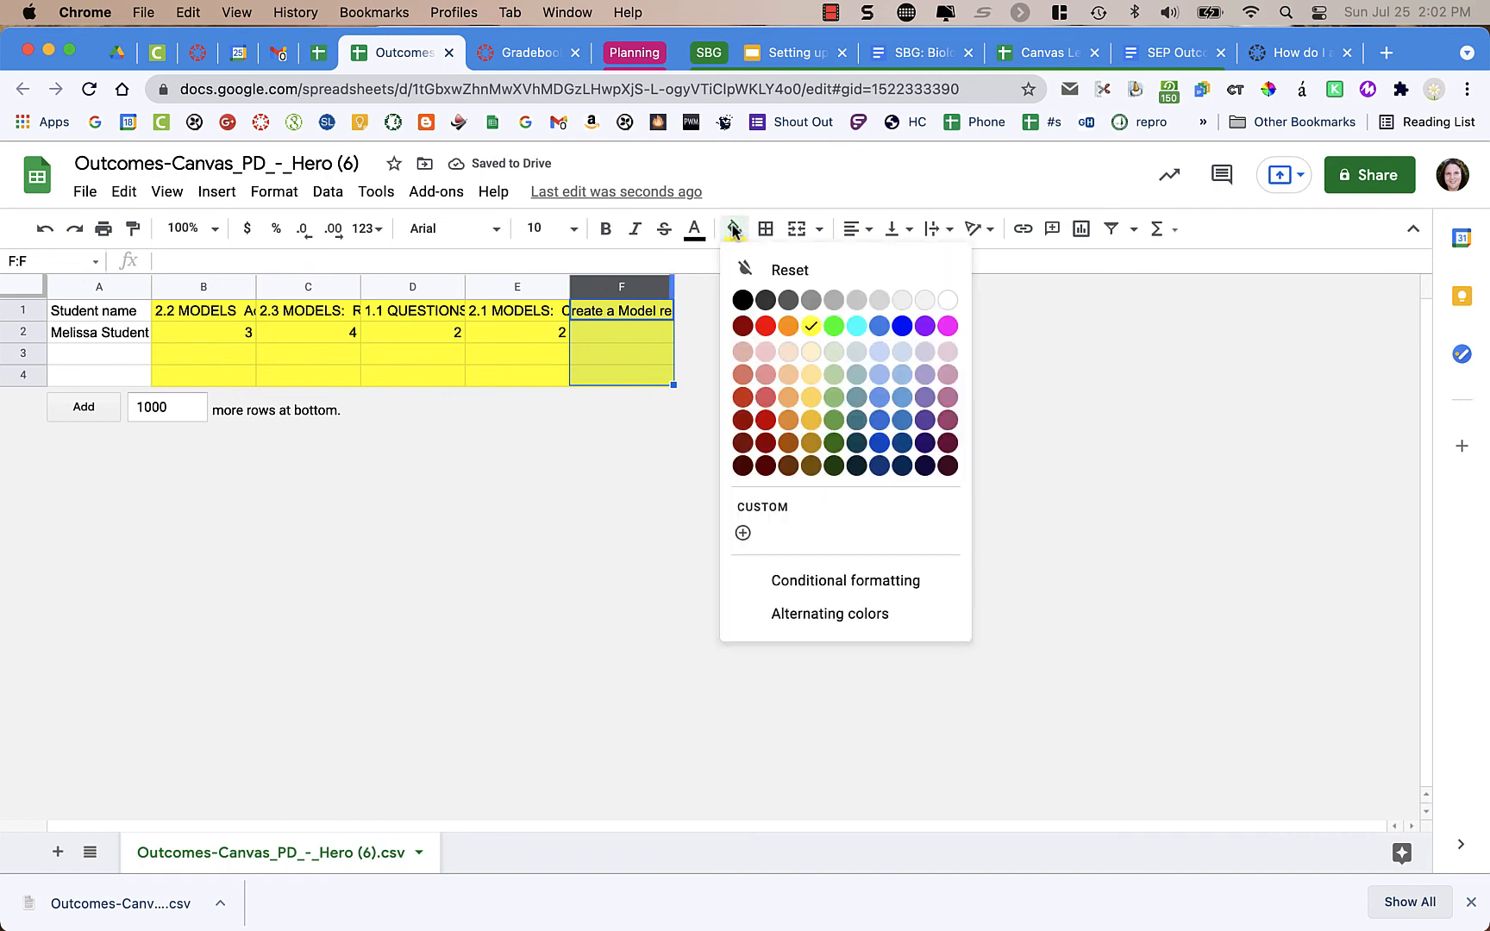
left_click(834, 352)
left_click(633, 354)
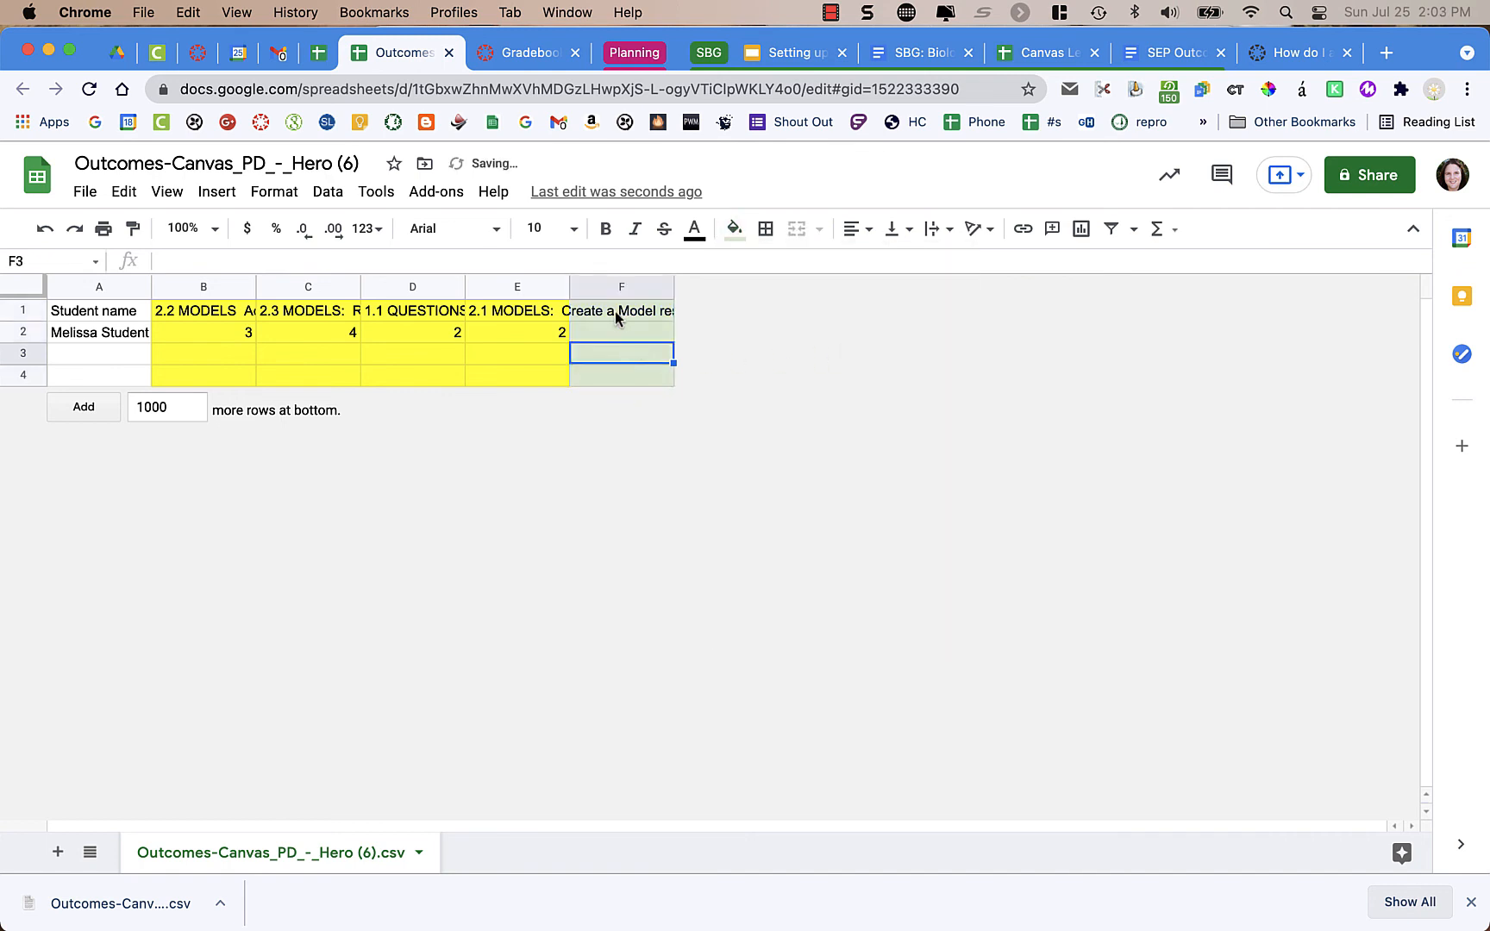
Step: Enter the header AVERAGE in cell F1 of the green column
left_click(617, 316)
double_click(627, 312)
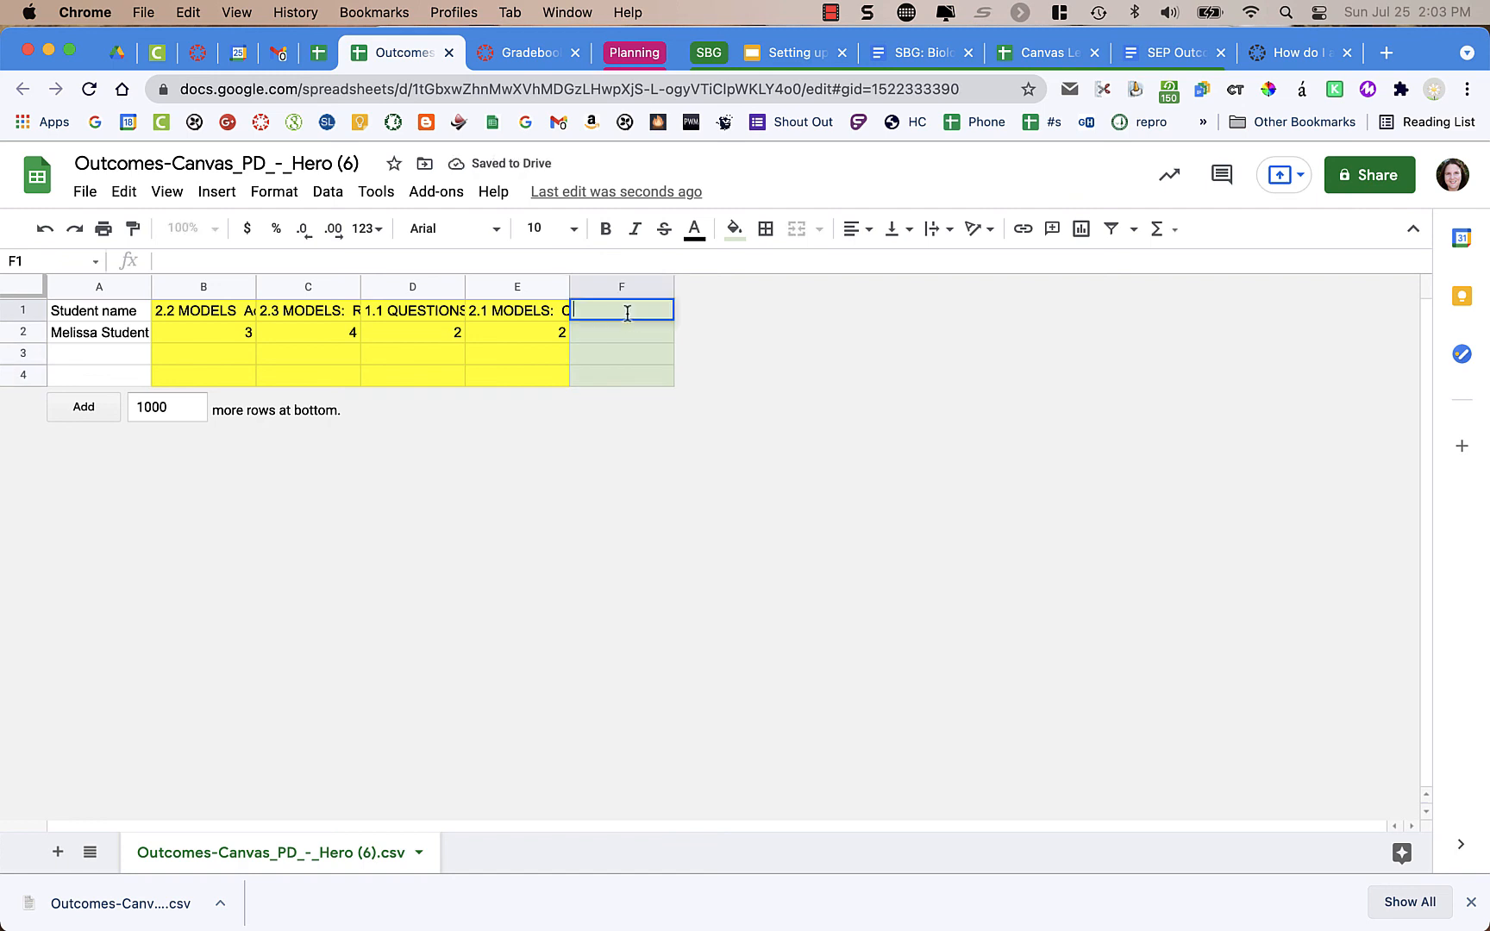
key("super+v")
key("Return")
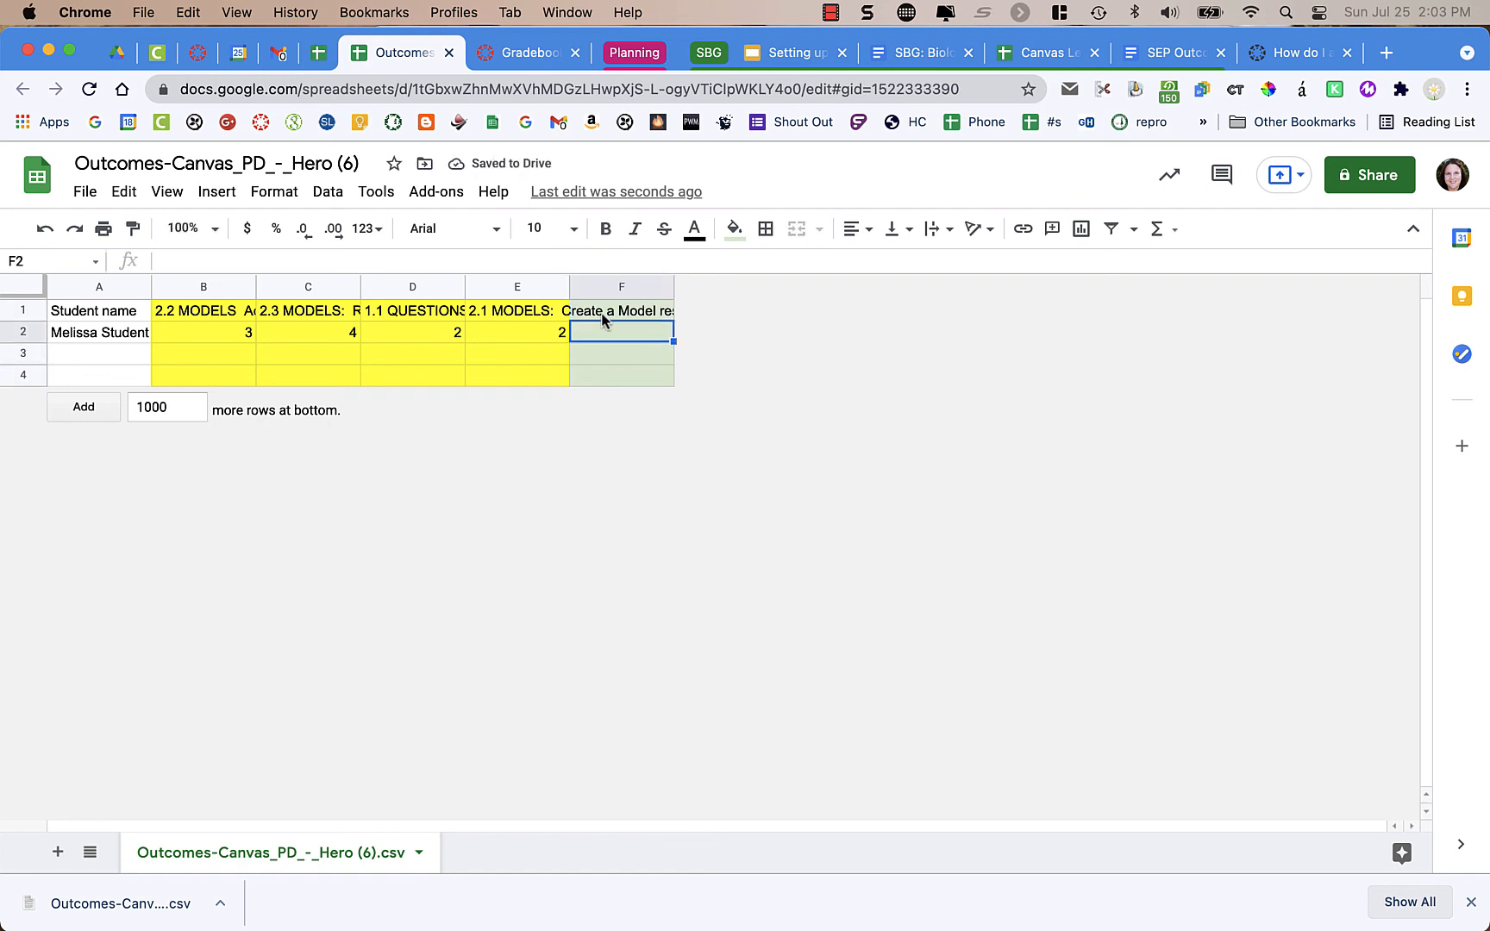
left_click(539, 313)
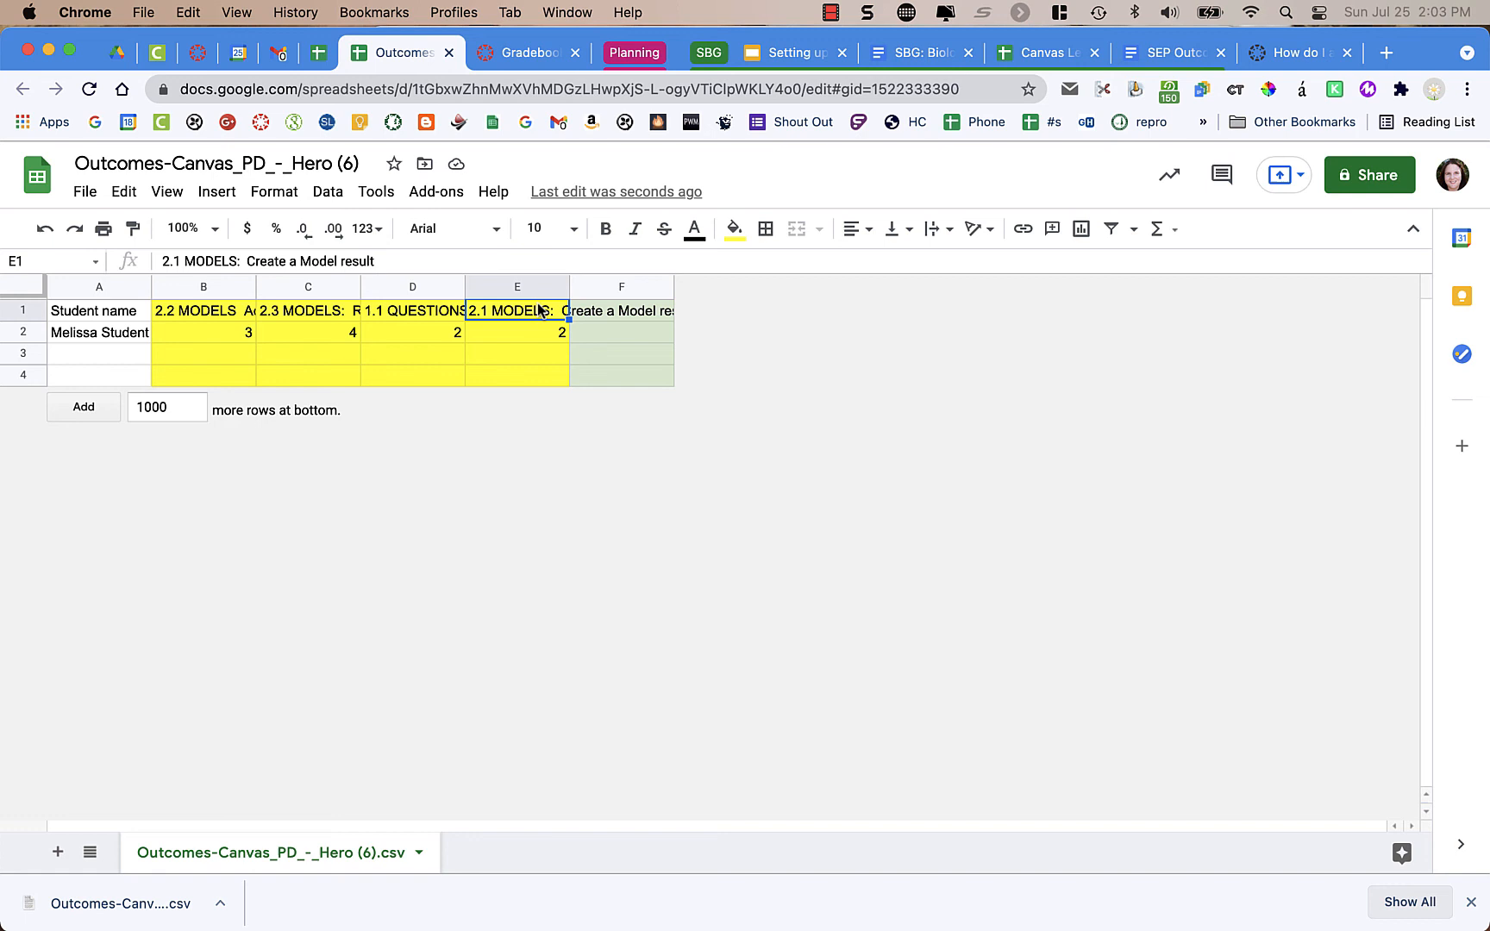
left_click(606, 313)
double_click(606, 313)
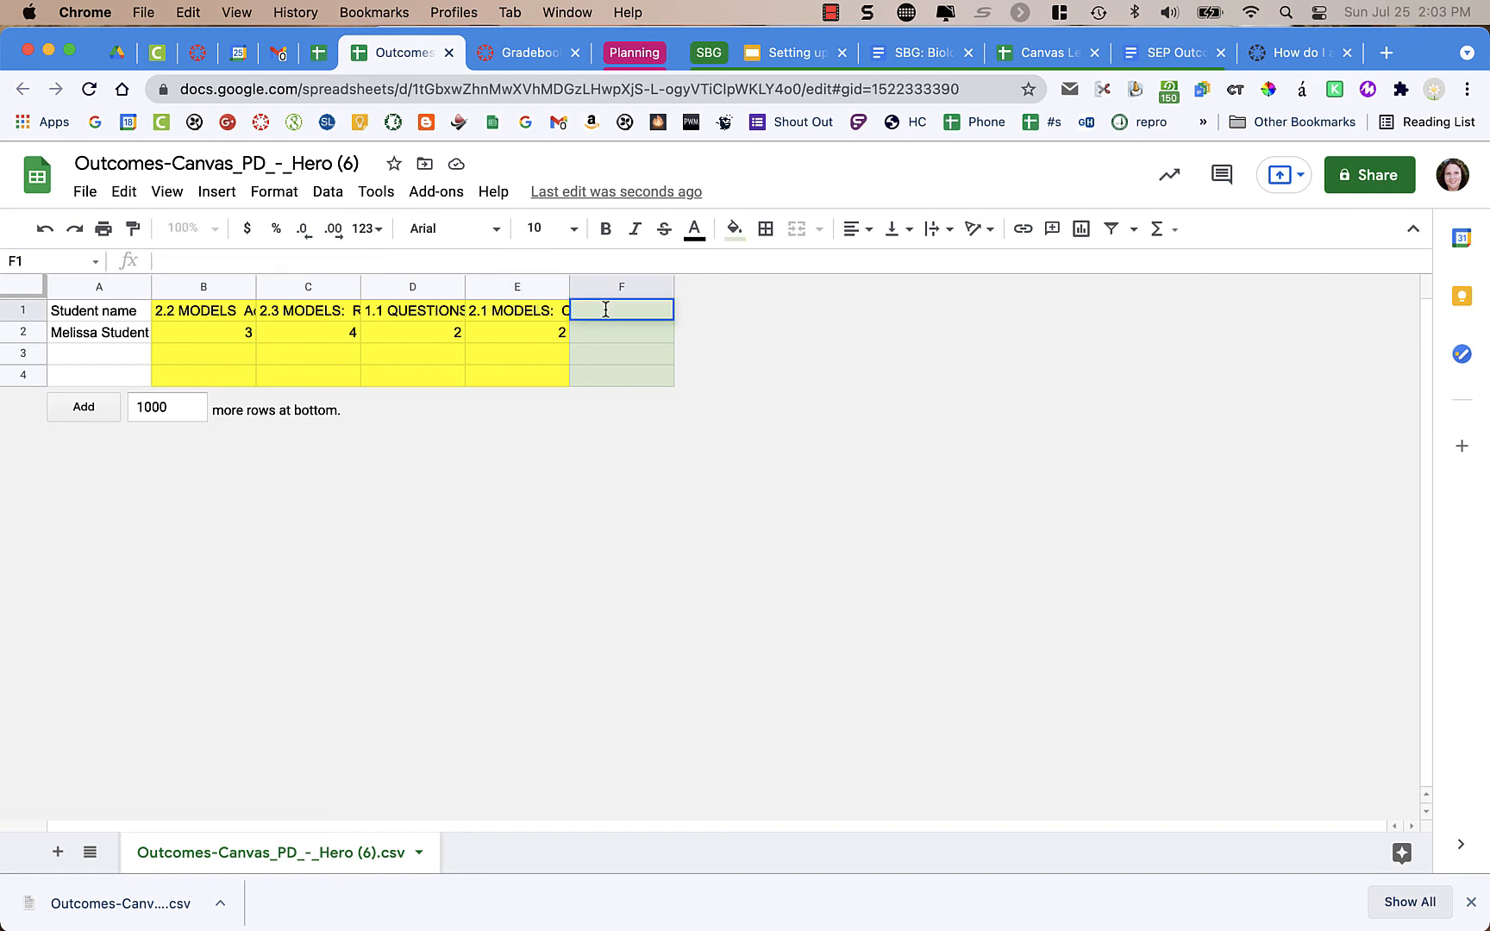
type("AVERAGE")
key("Return")
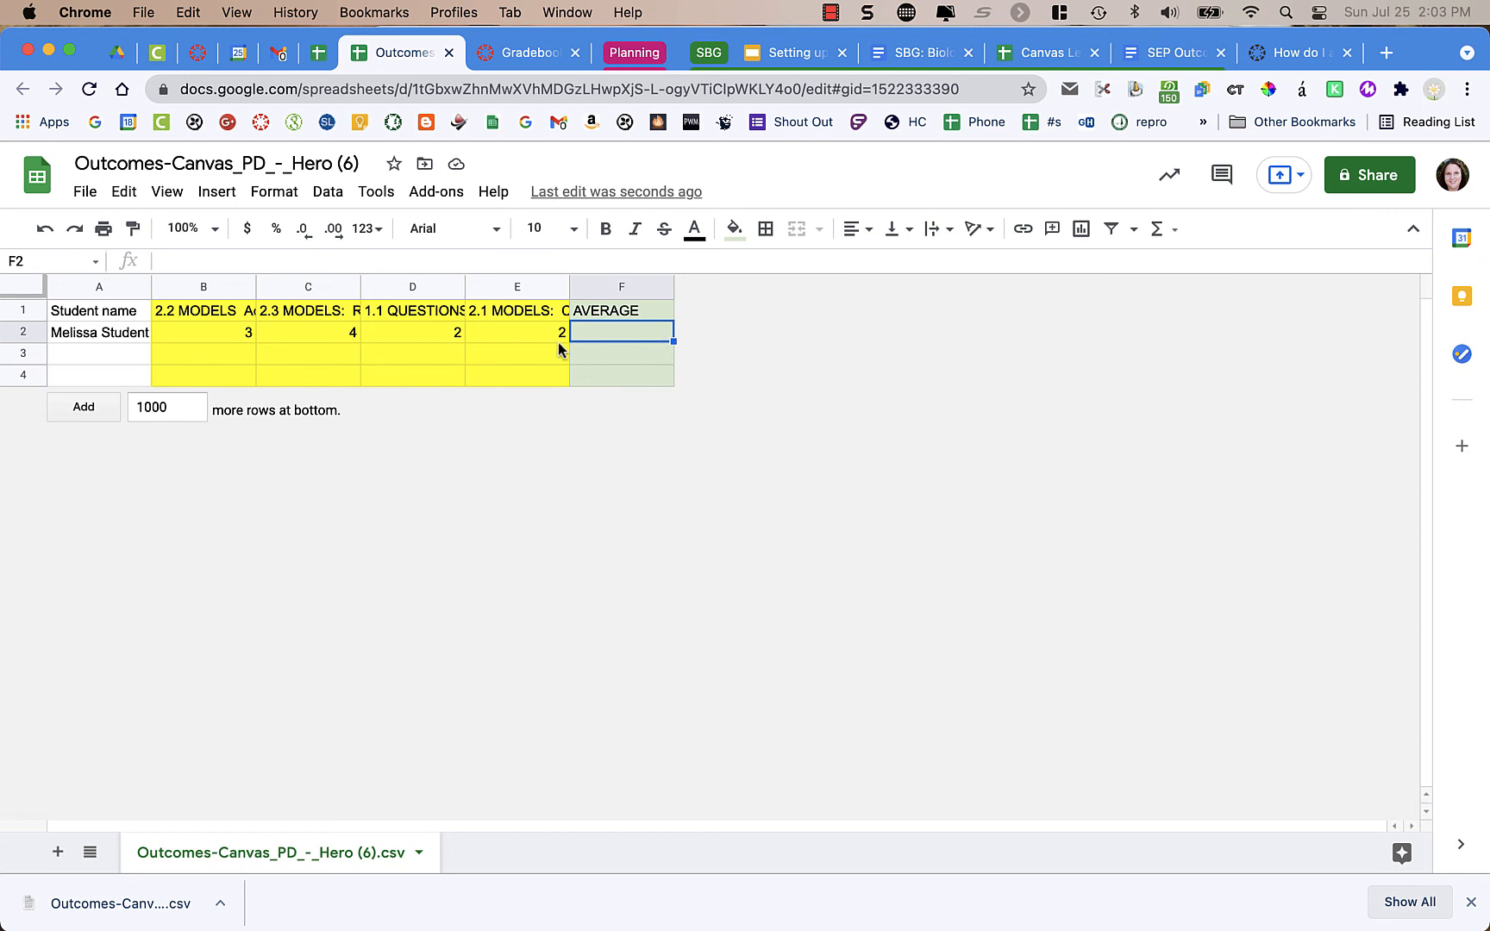
Step: Enter the sample scores 1, 2, 3 and 4 across cells B3 to E3
left_click(245, 359)
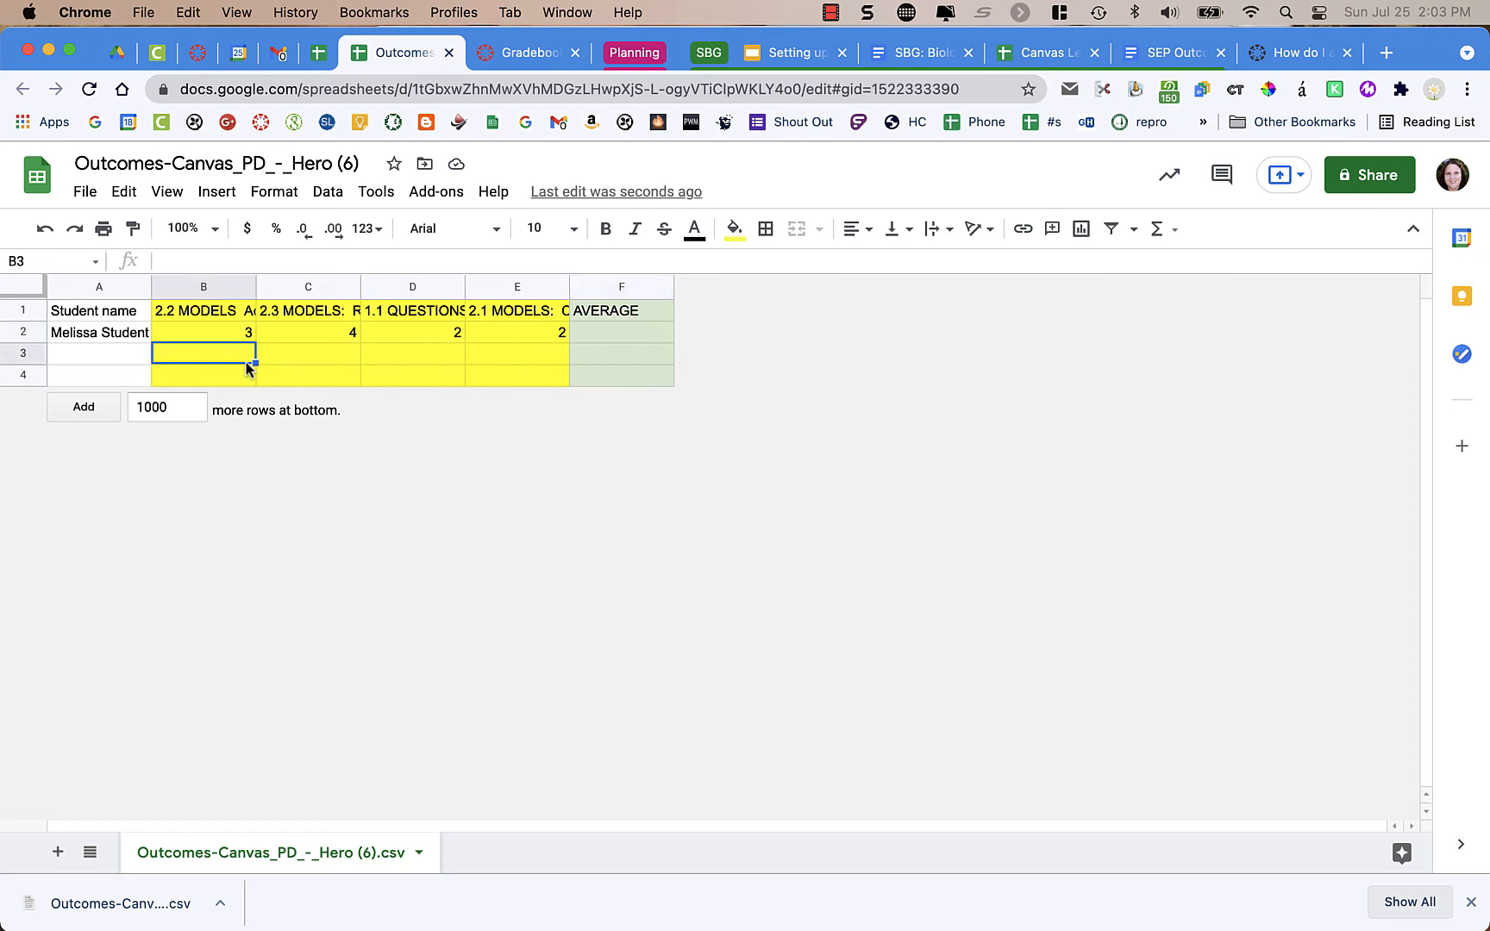
type("1")
key("Tab")
type("2")
key("Tab")
type("3")
key("Tab")
type("4")
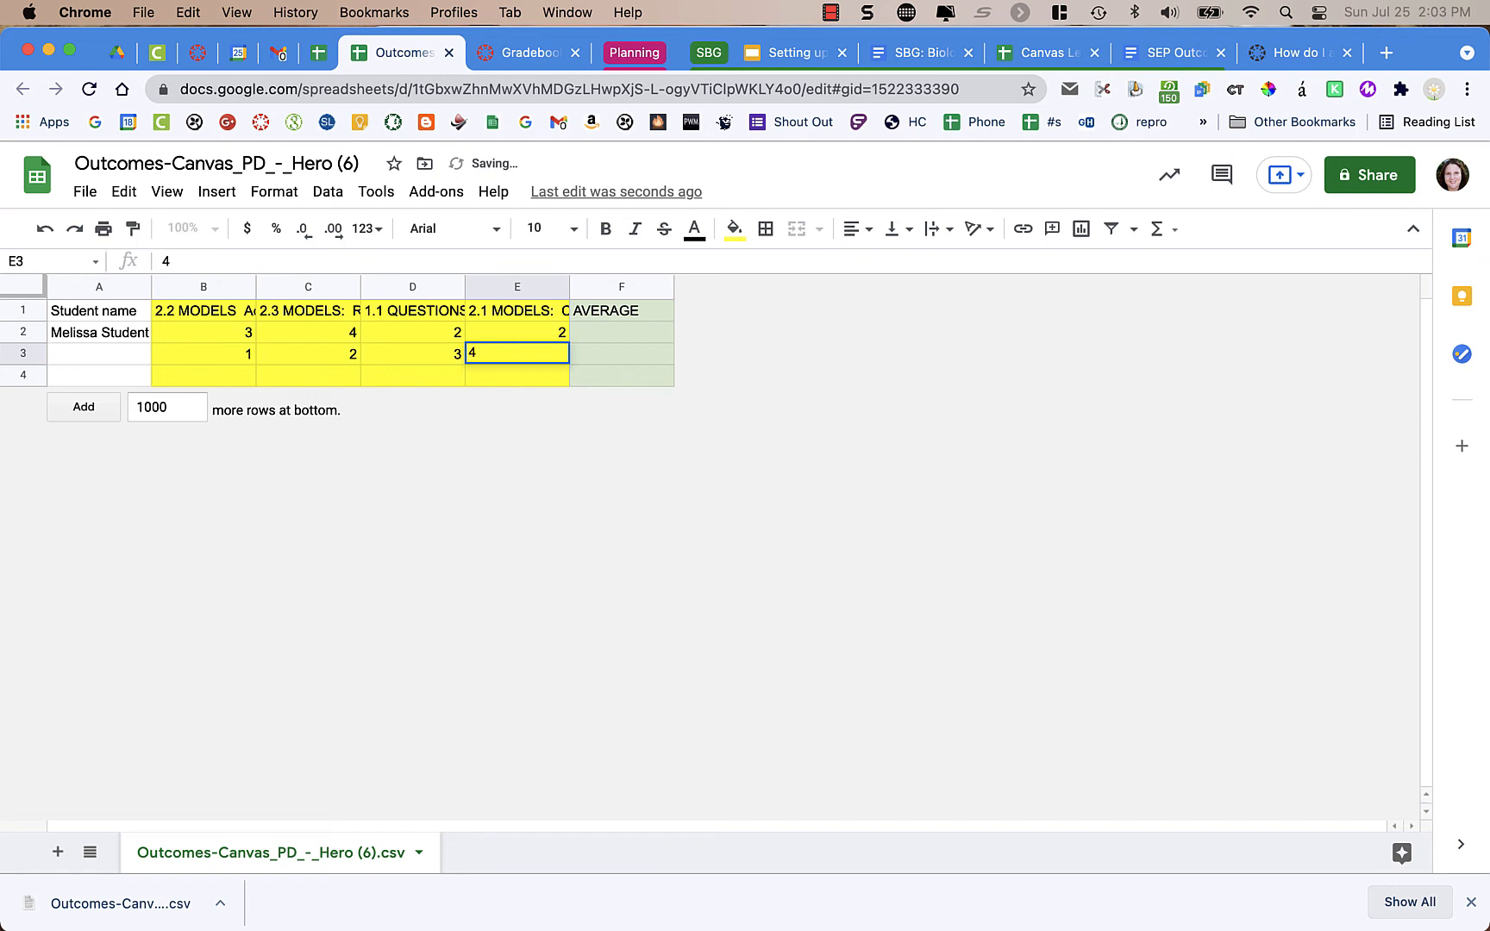
key("Return")
Step: Enter the sample scores 2, 3, 4 and 4 across cells B4 to E4
type("5")
key("Tab")
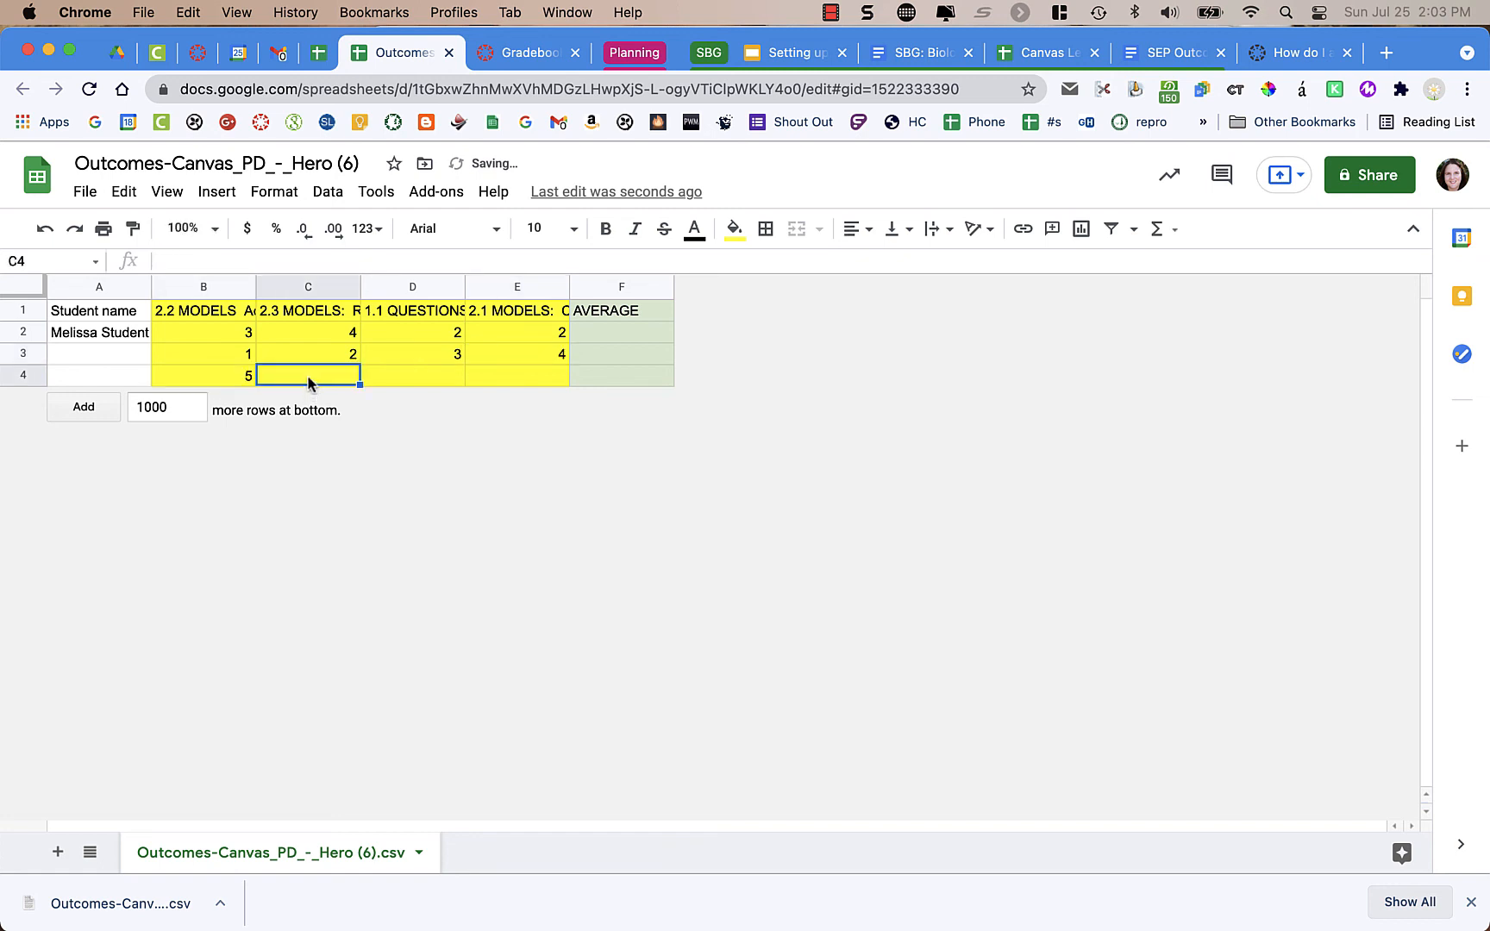
left_click(243, 376)
type("2")
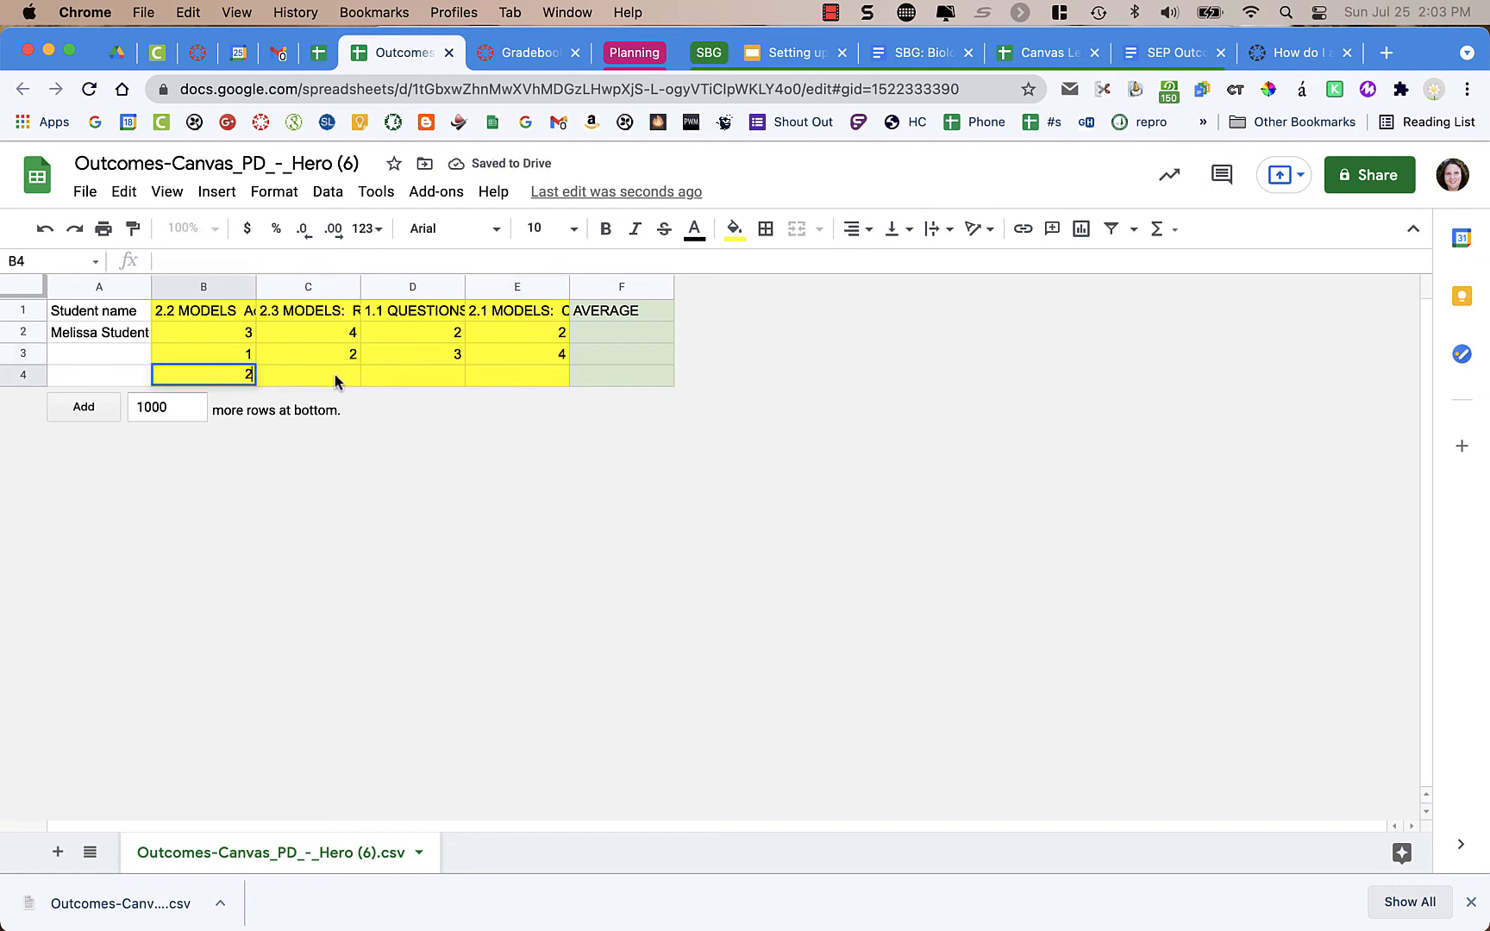
key("Tab")
type("3")
key("Tab")
key("Tab")
type("4")
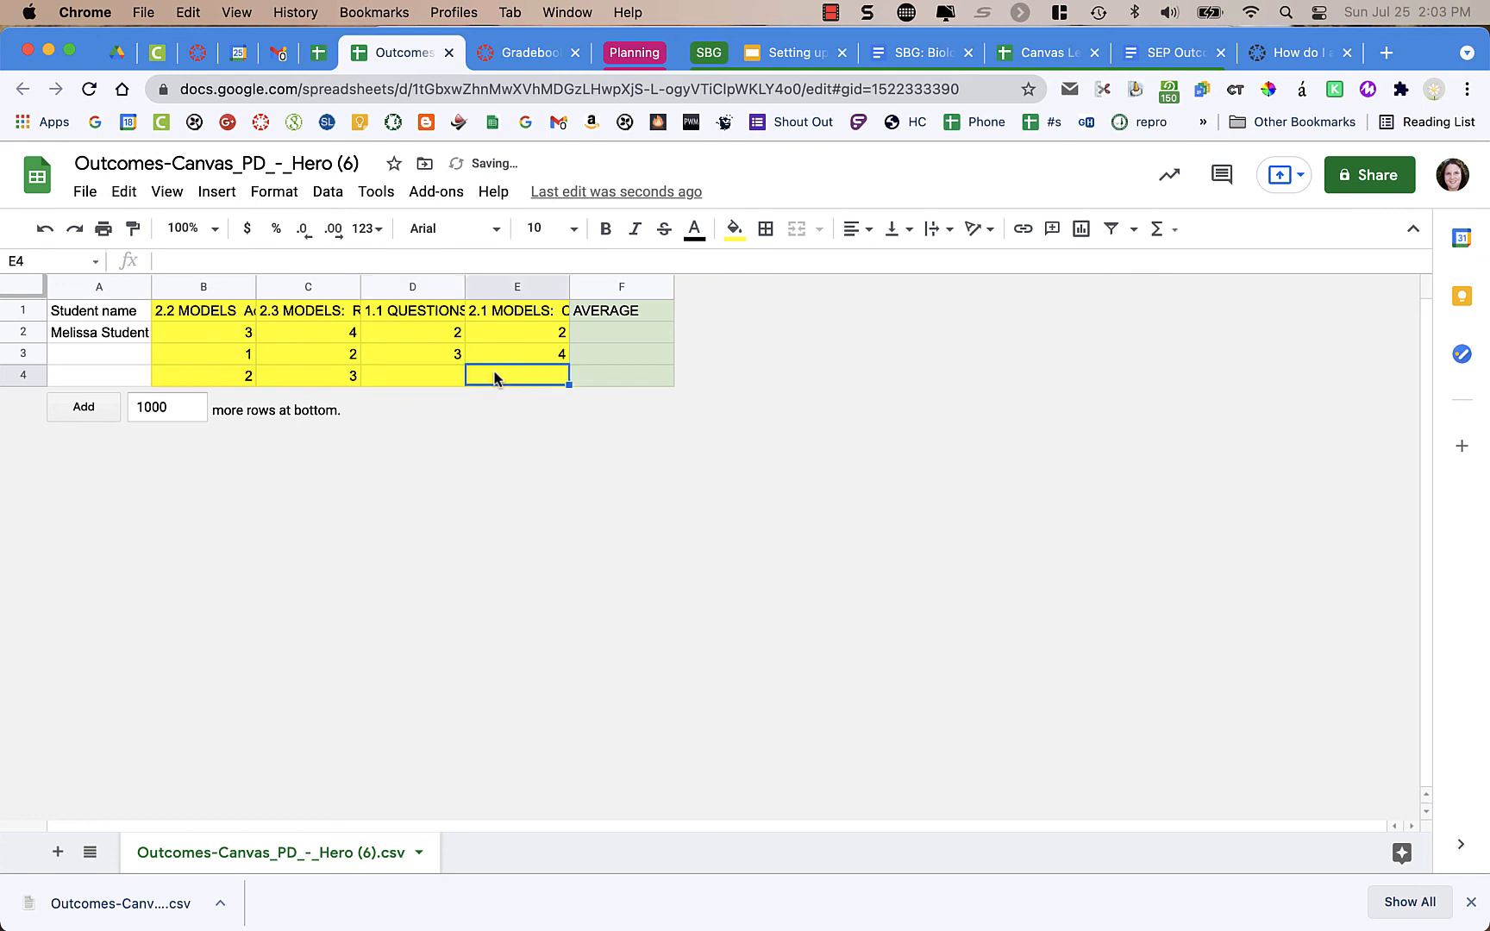
left_click(446, 380)
type("4")
Step: Calculate the first student's average in cell F2 with the AVERAGE function over B2:E2
left_click(610, 334)
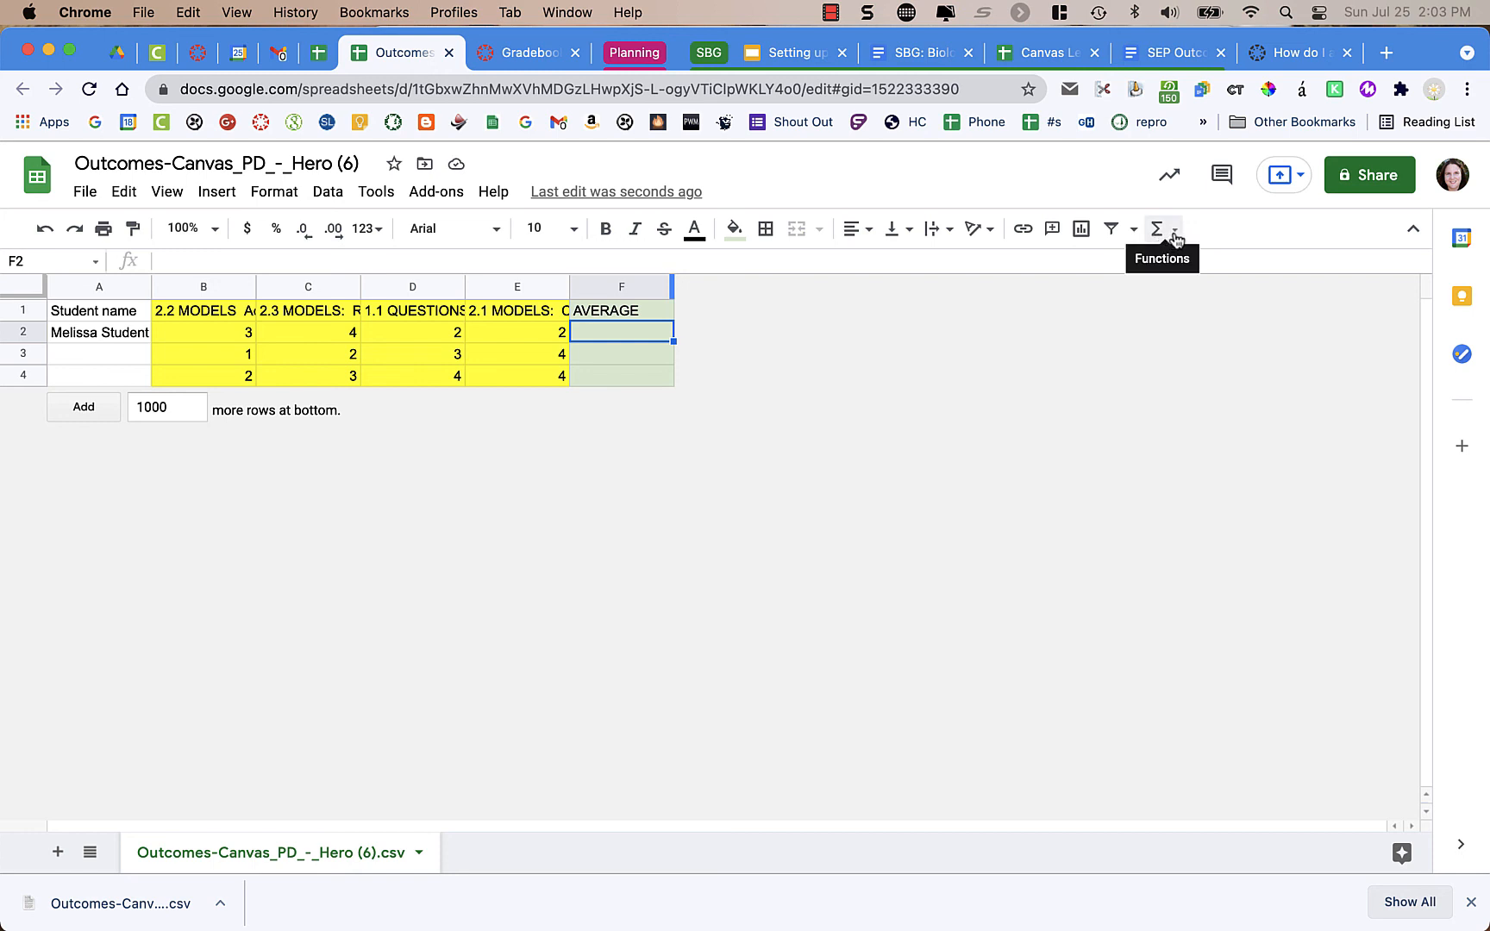
left_click(1175, 236)
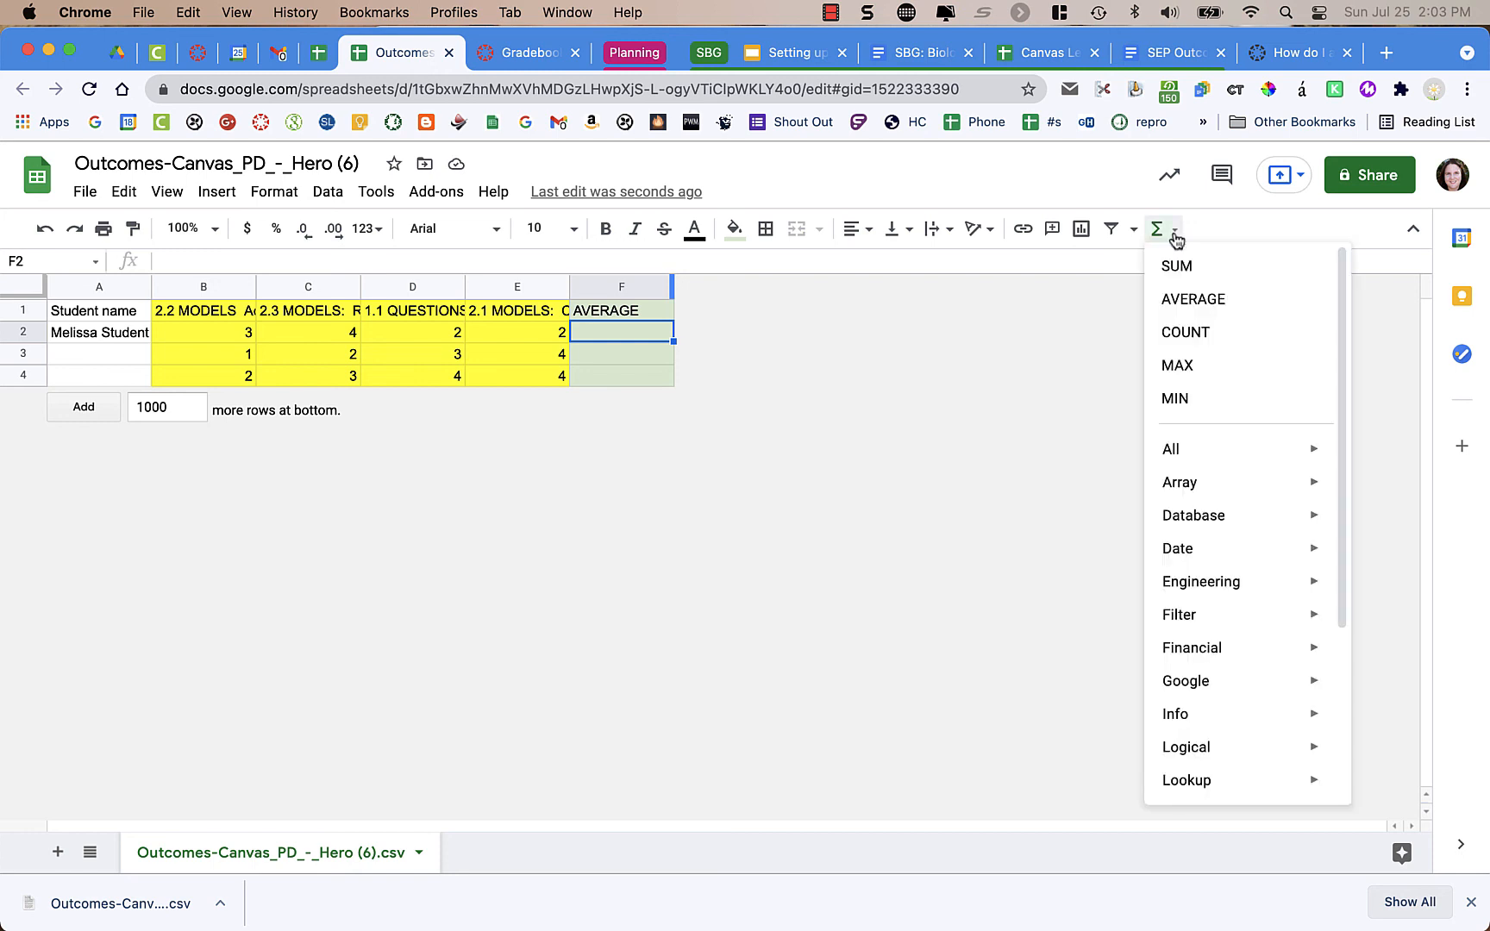
left_click(1208, 300)
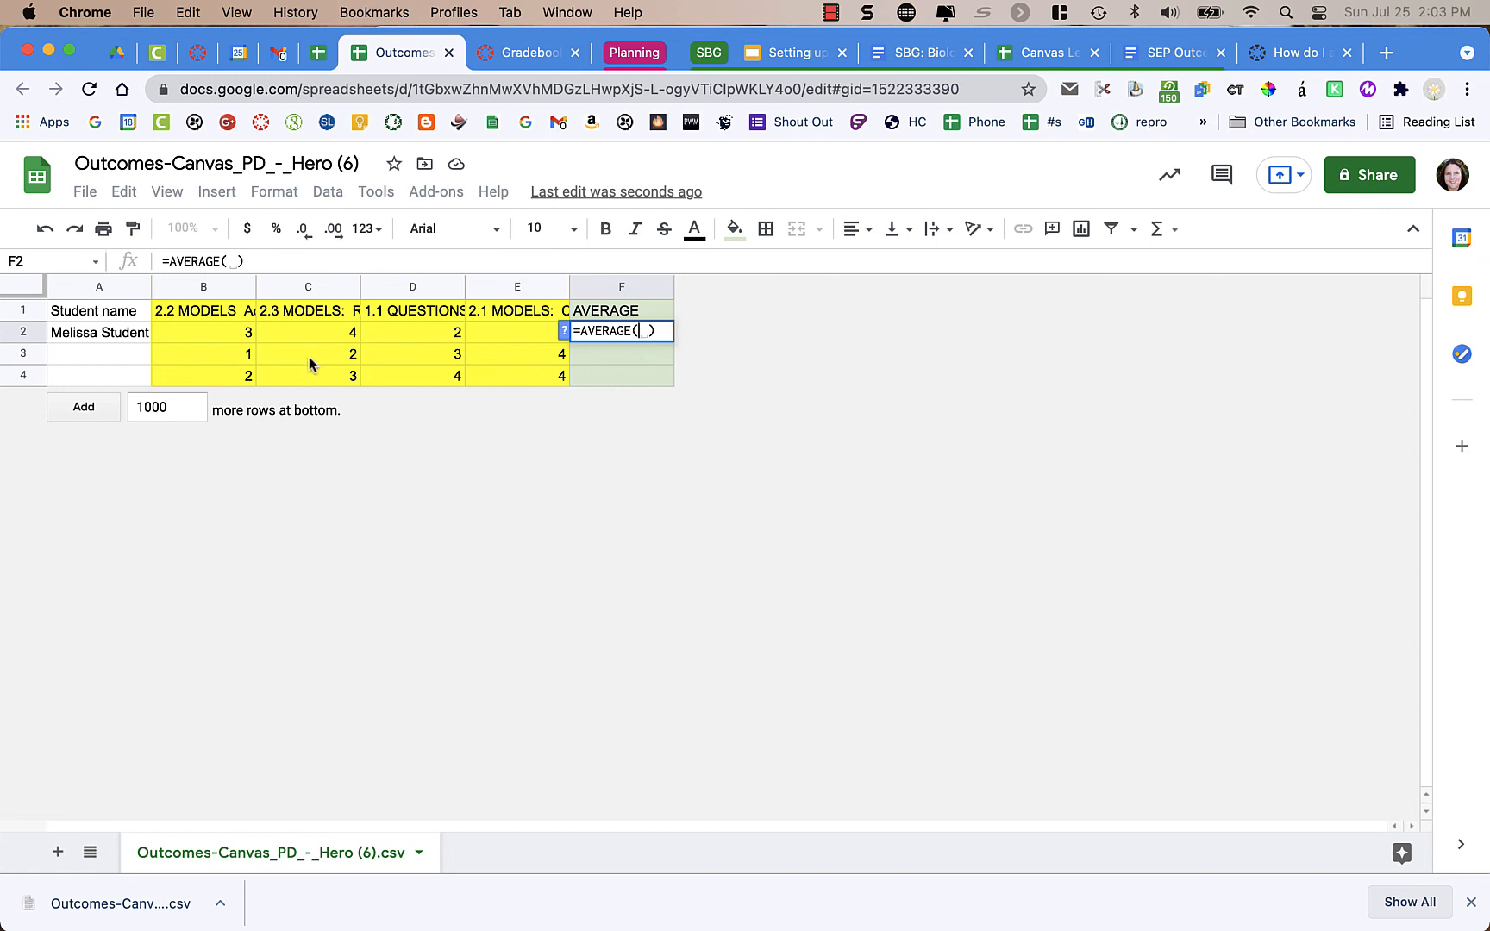
left_click(227, 336)
left_click_drag(227, 337, 479, 336)
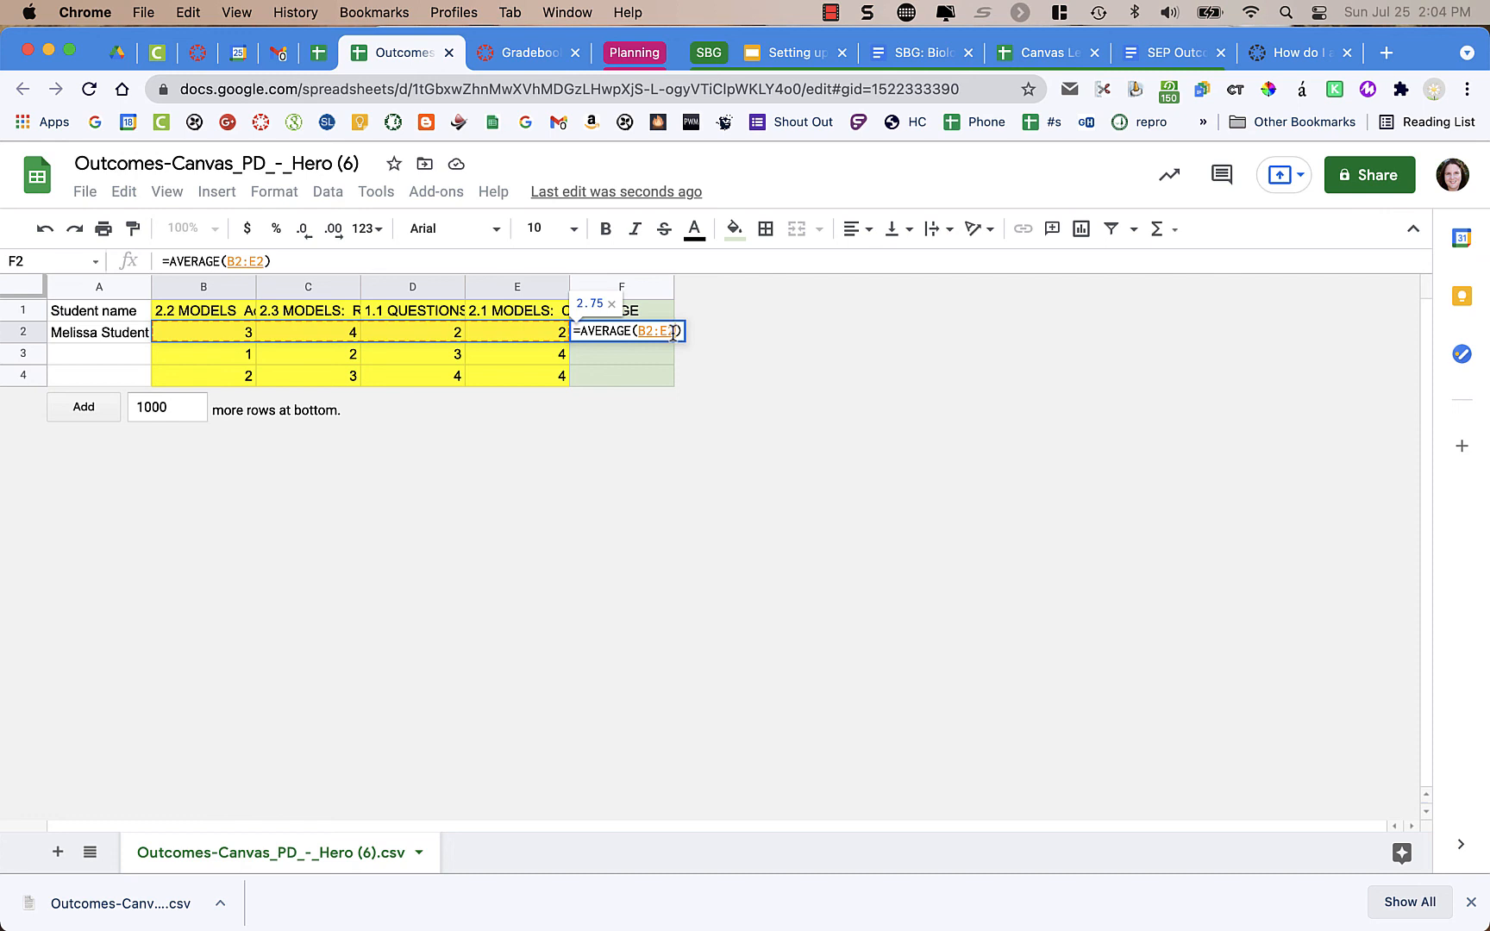
key("Return")
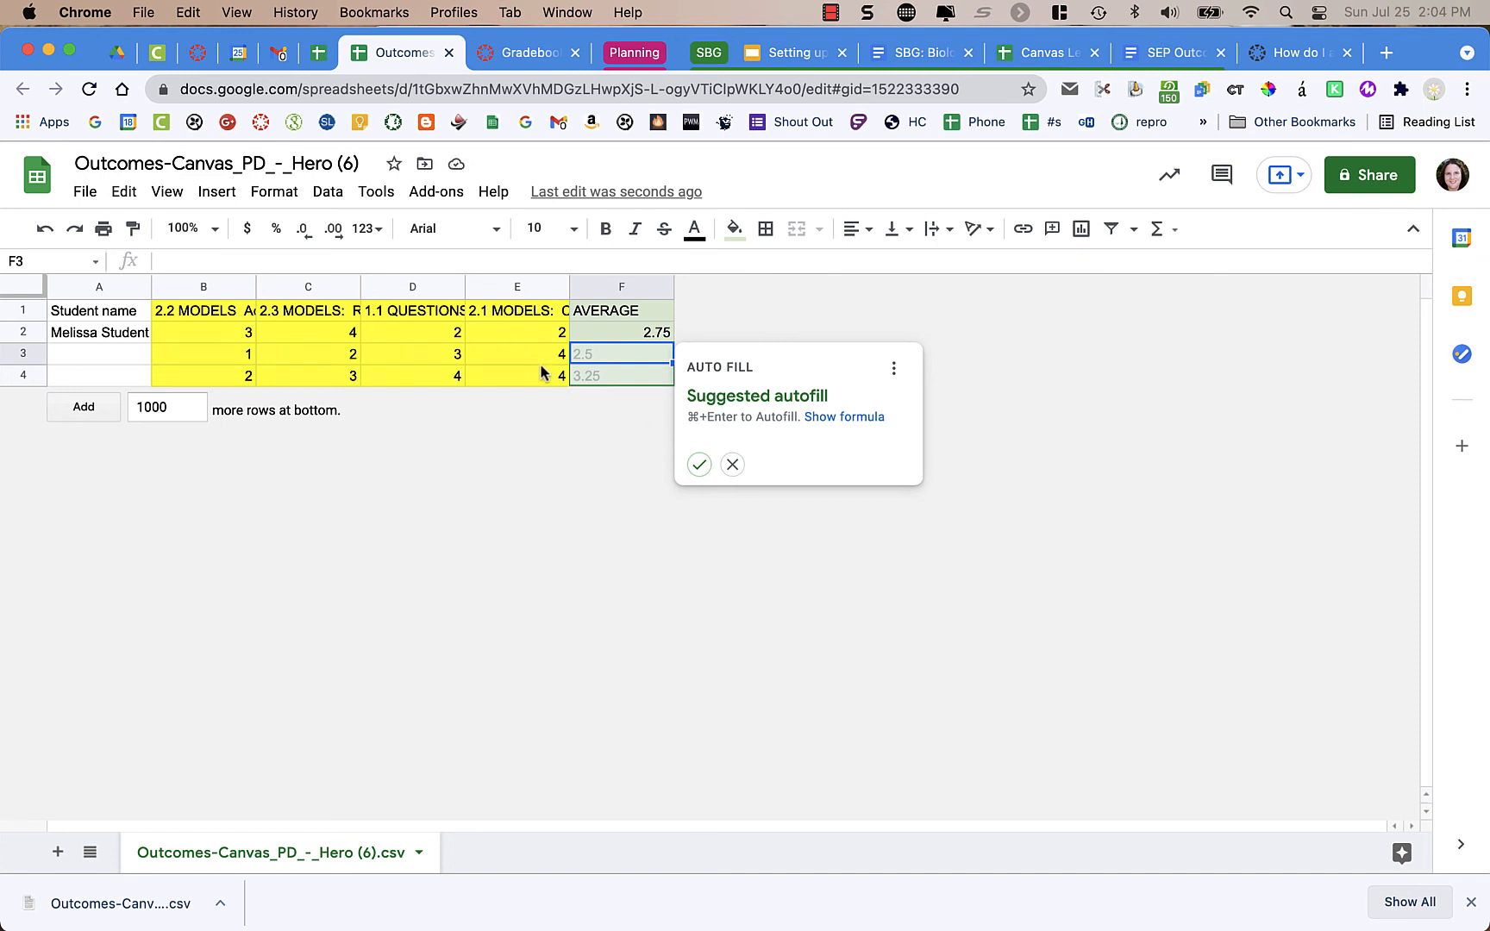
Step: Accept the suggested autofill to add the average formula to cells F3 and F4
left_click(698, 466)
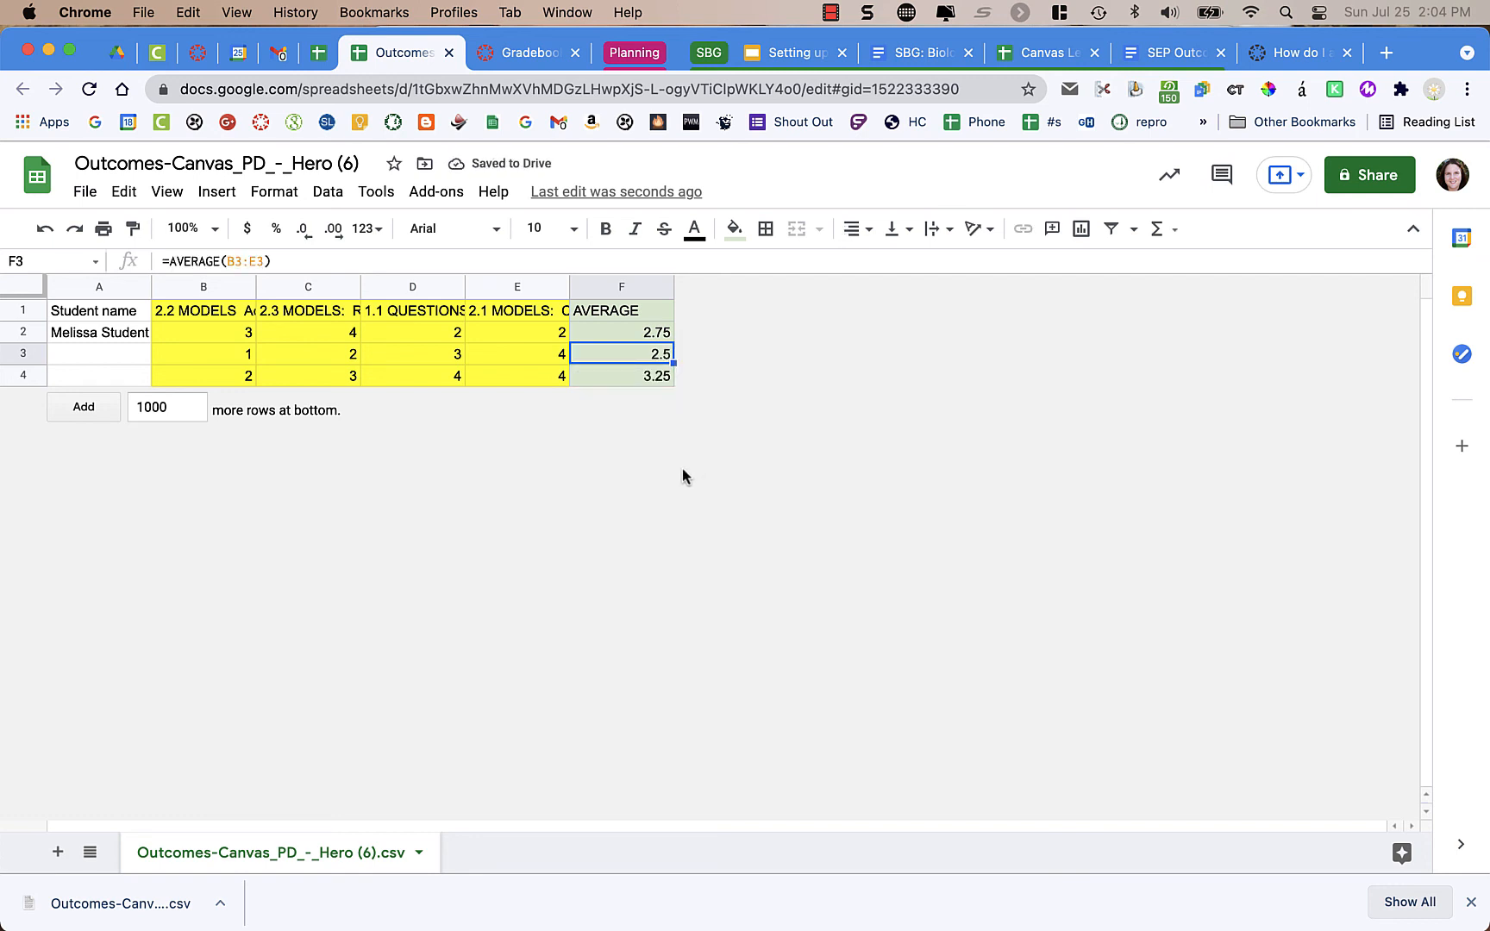
key("Down")
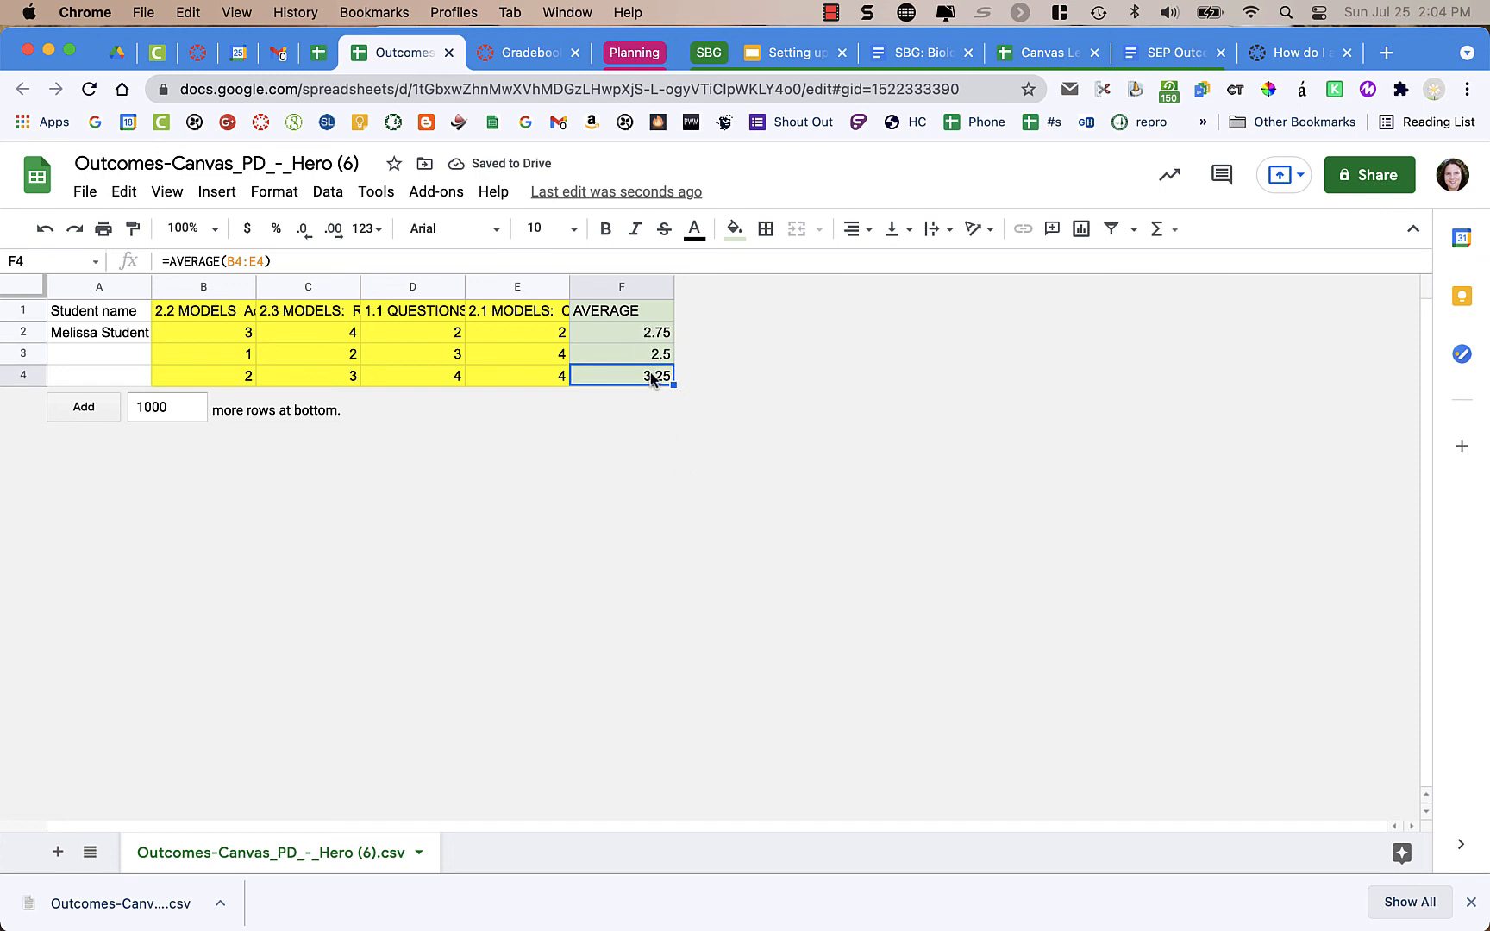
left_click_drag(648, 341, 659, 376)
left_click(788, 380)
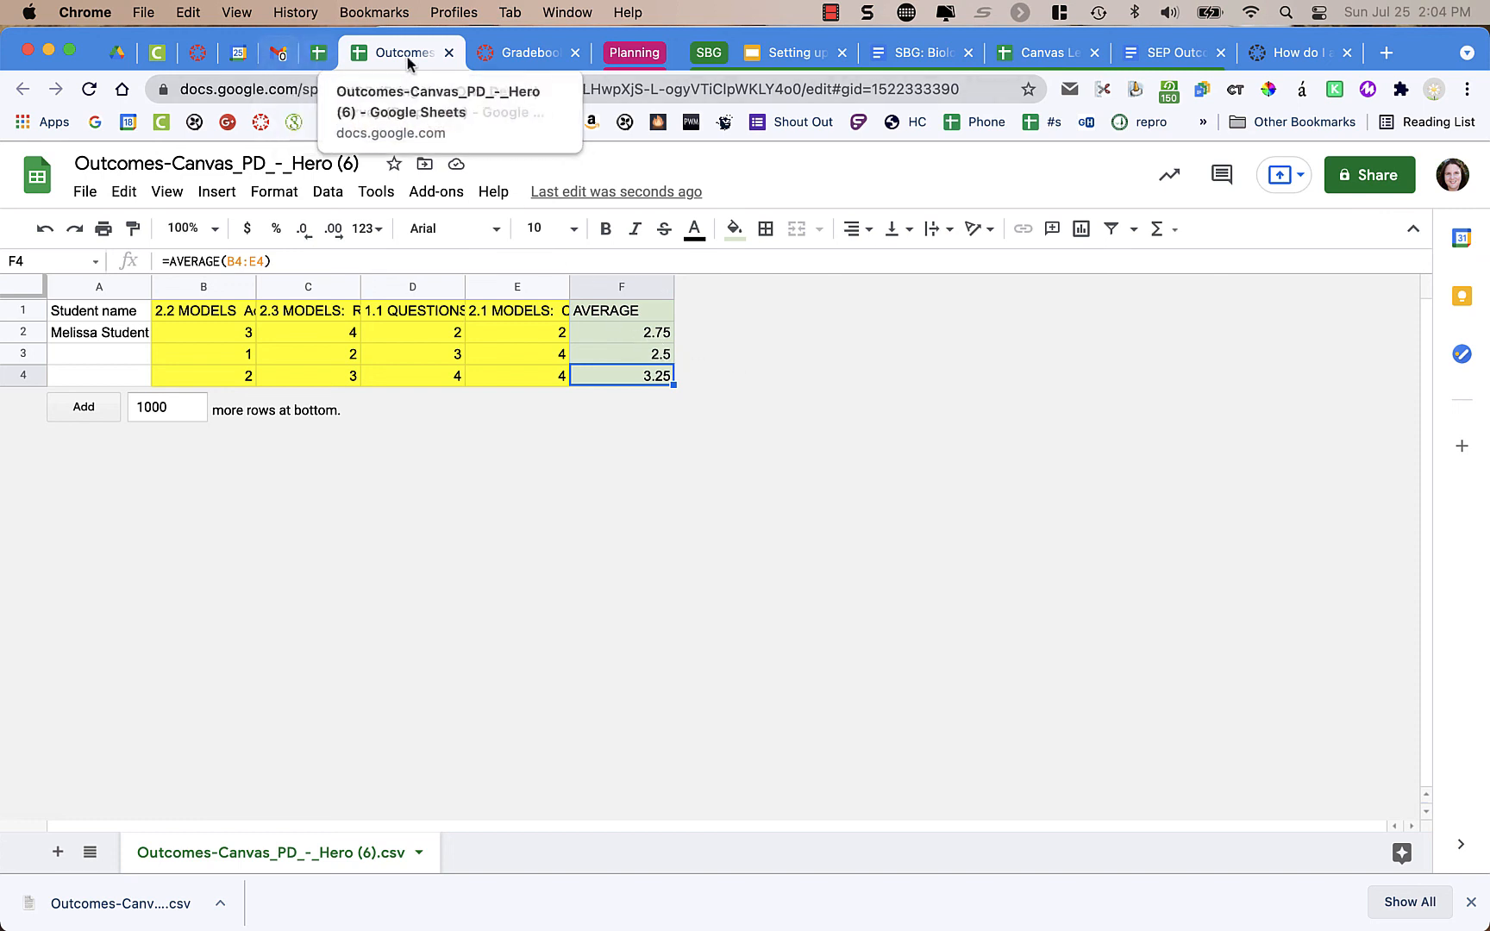
Step: Narrow the browser window and detach the Outcomes-Canvas_PD_-_Hero (6) spreadsheet into its own window beside the Canvas gradebook
left_click(518, 60)
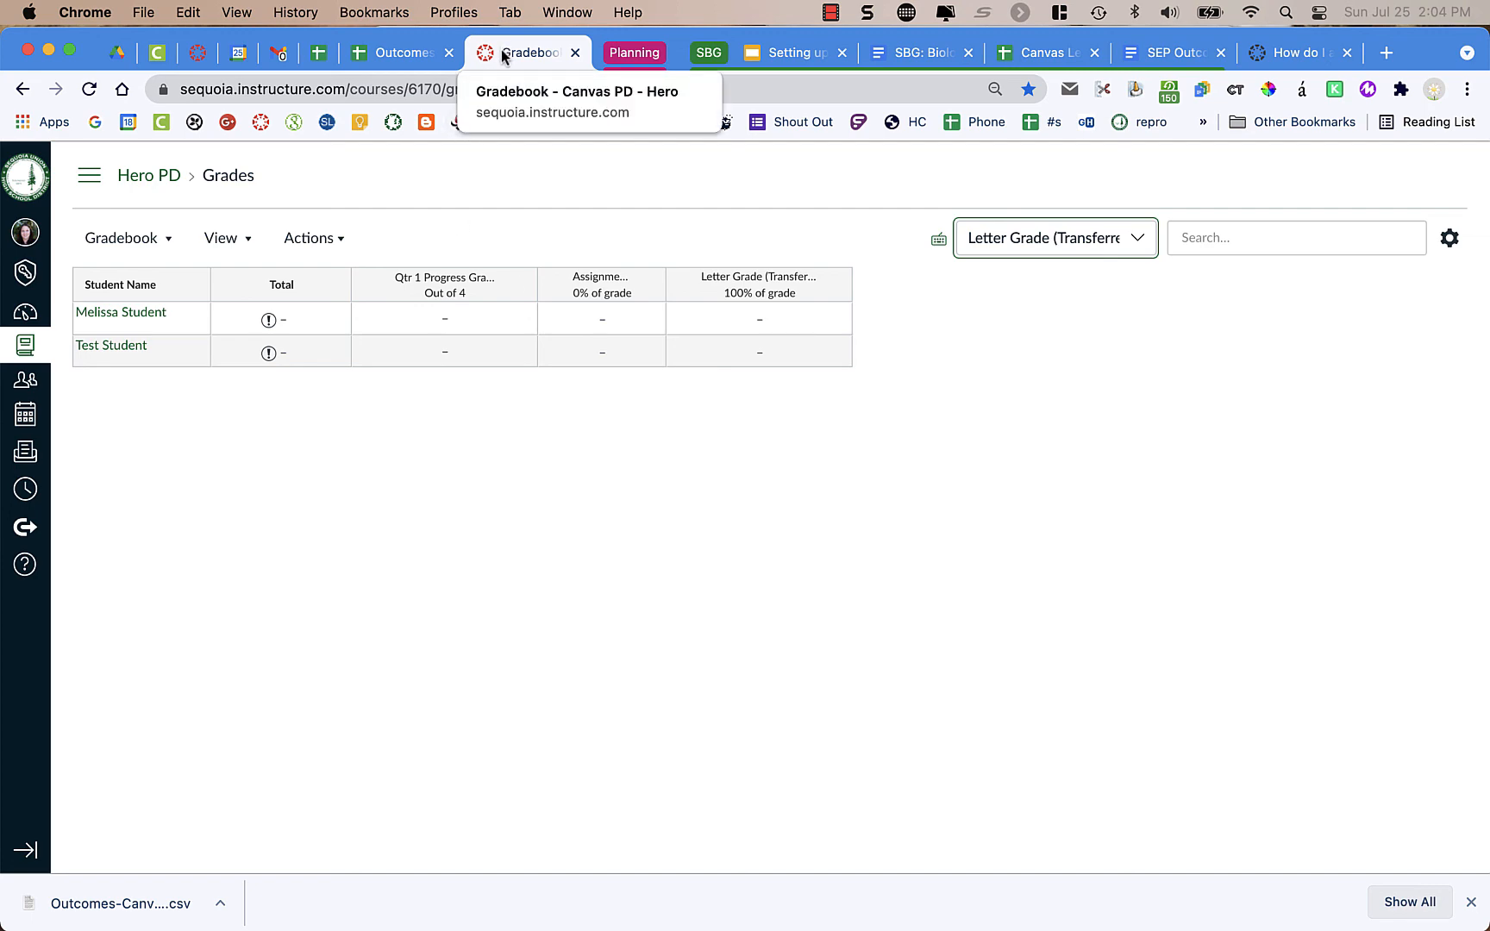
mouse_move(503, 53)
left_mouse_down()
mouse_move(802, 196)
mouse_move(1214, 248)
mouse_move(1218, 280)
mouse_move(884, 171)
mouse_move(874, 50)
mouse_move(382, 43)
mouse_move(500, 61)
left_mouse_up()
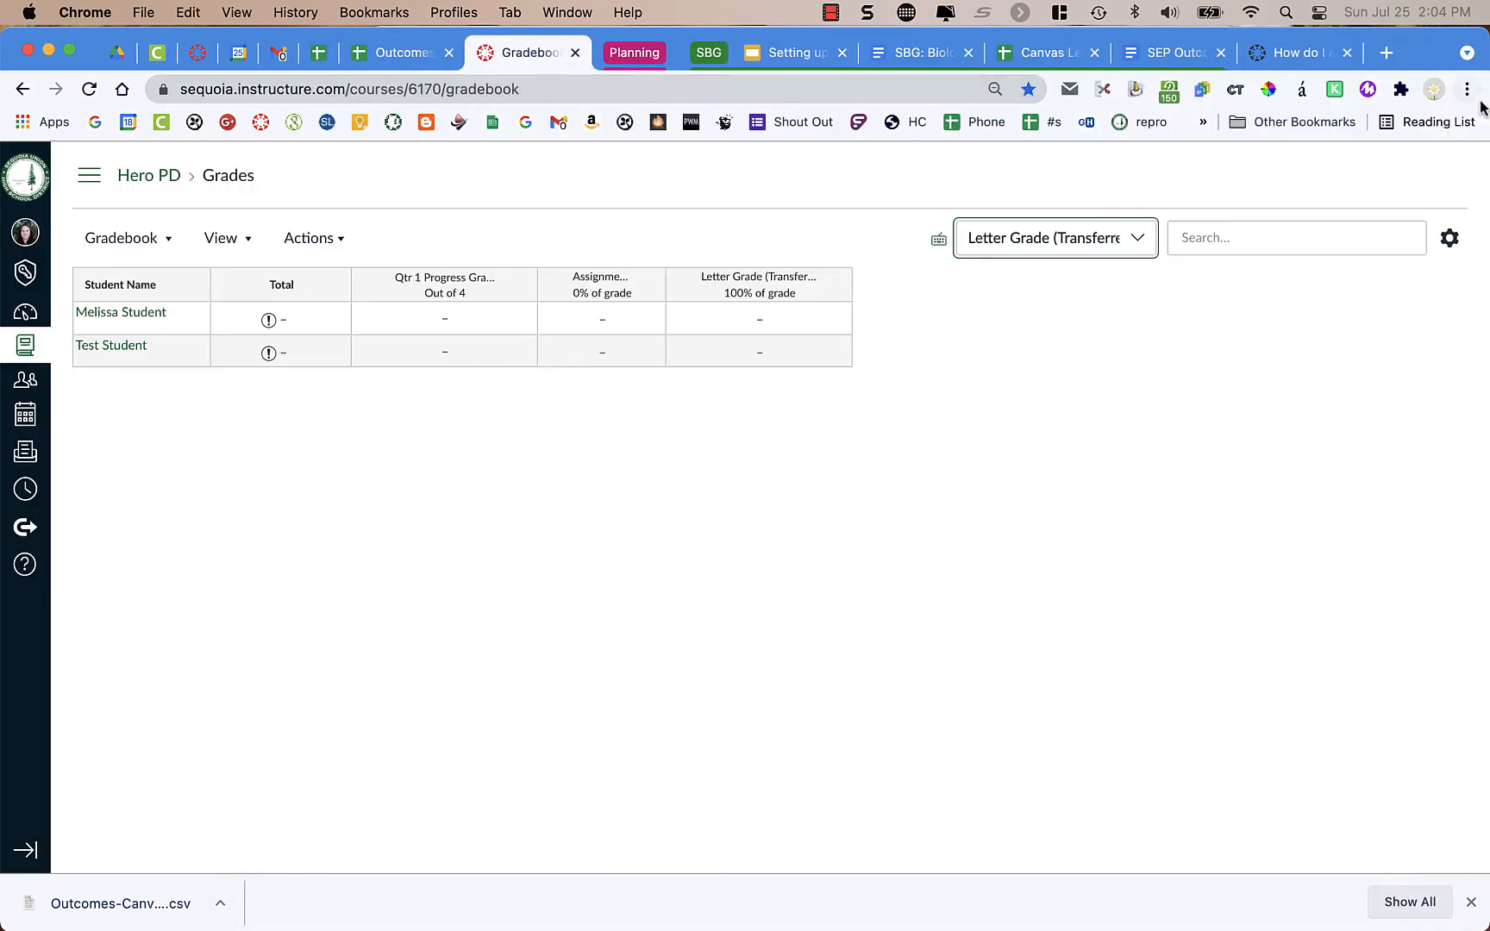
left_click_drag(1485, 52, 789, 111)
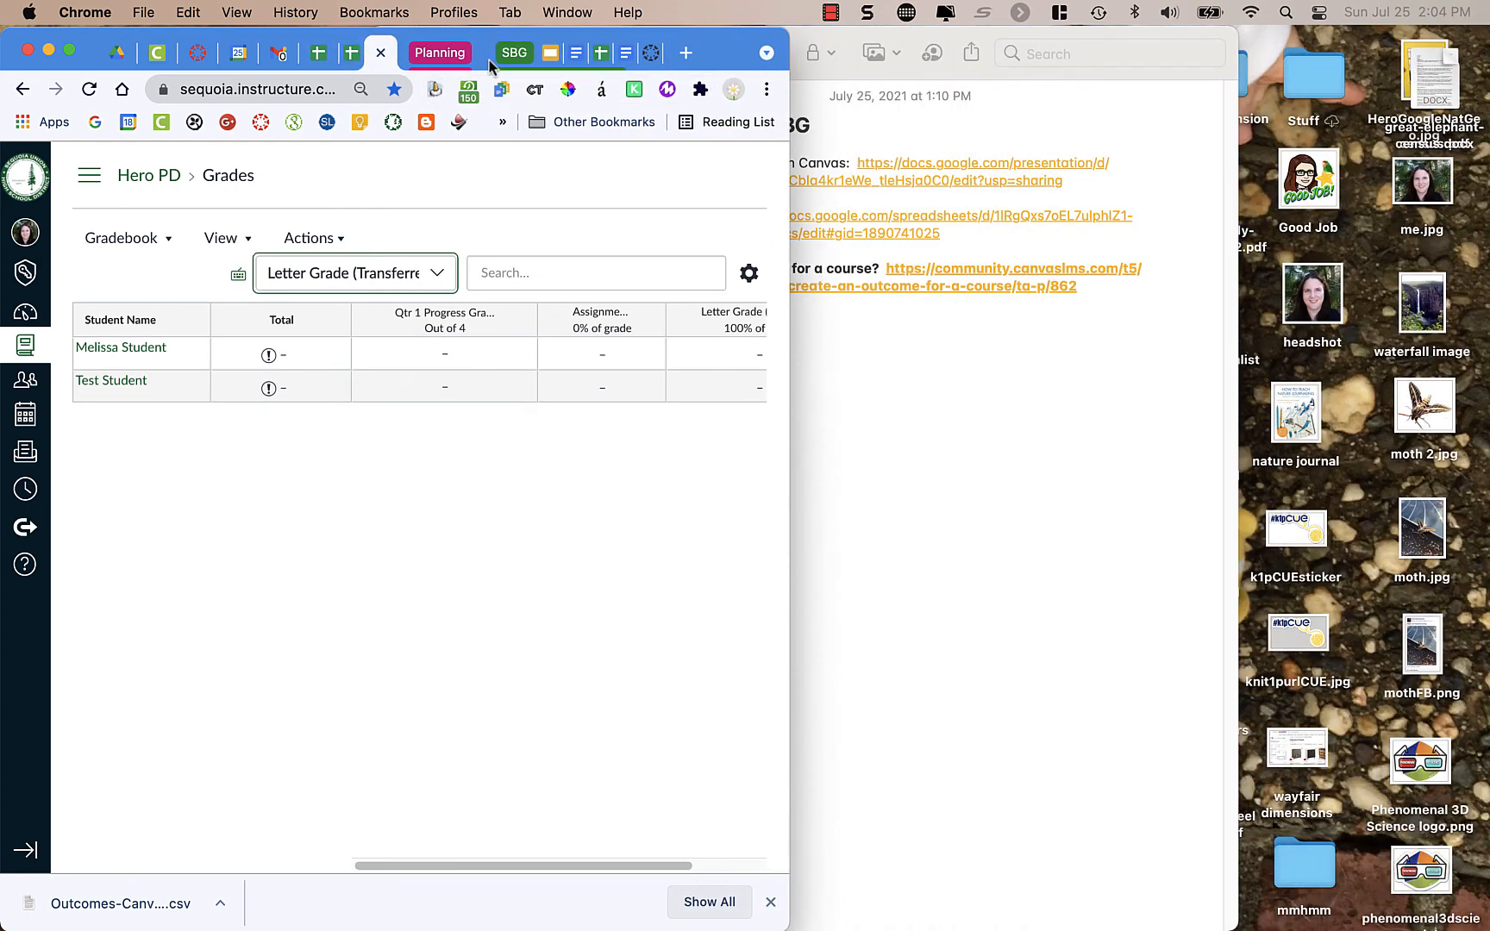
left_click(599, 54)
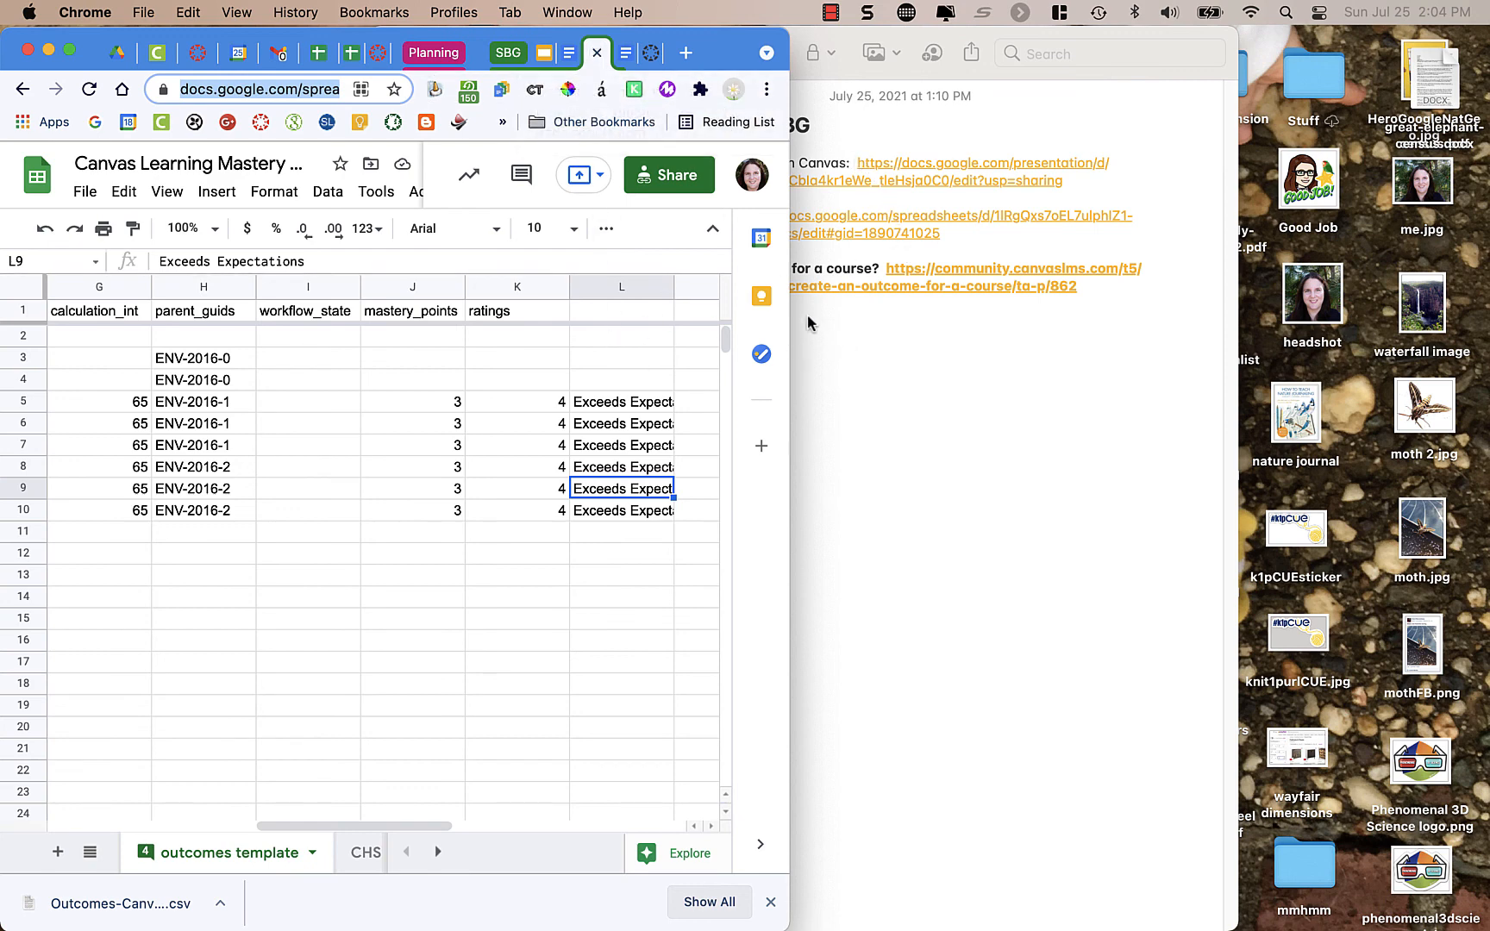
left_click_drag(789, 43, 1081, 43)
left_click(370, 54)
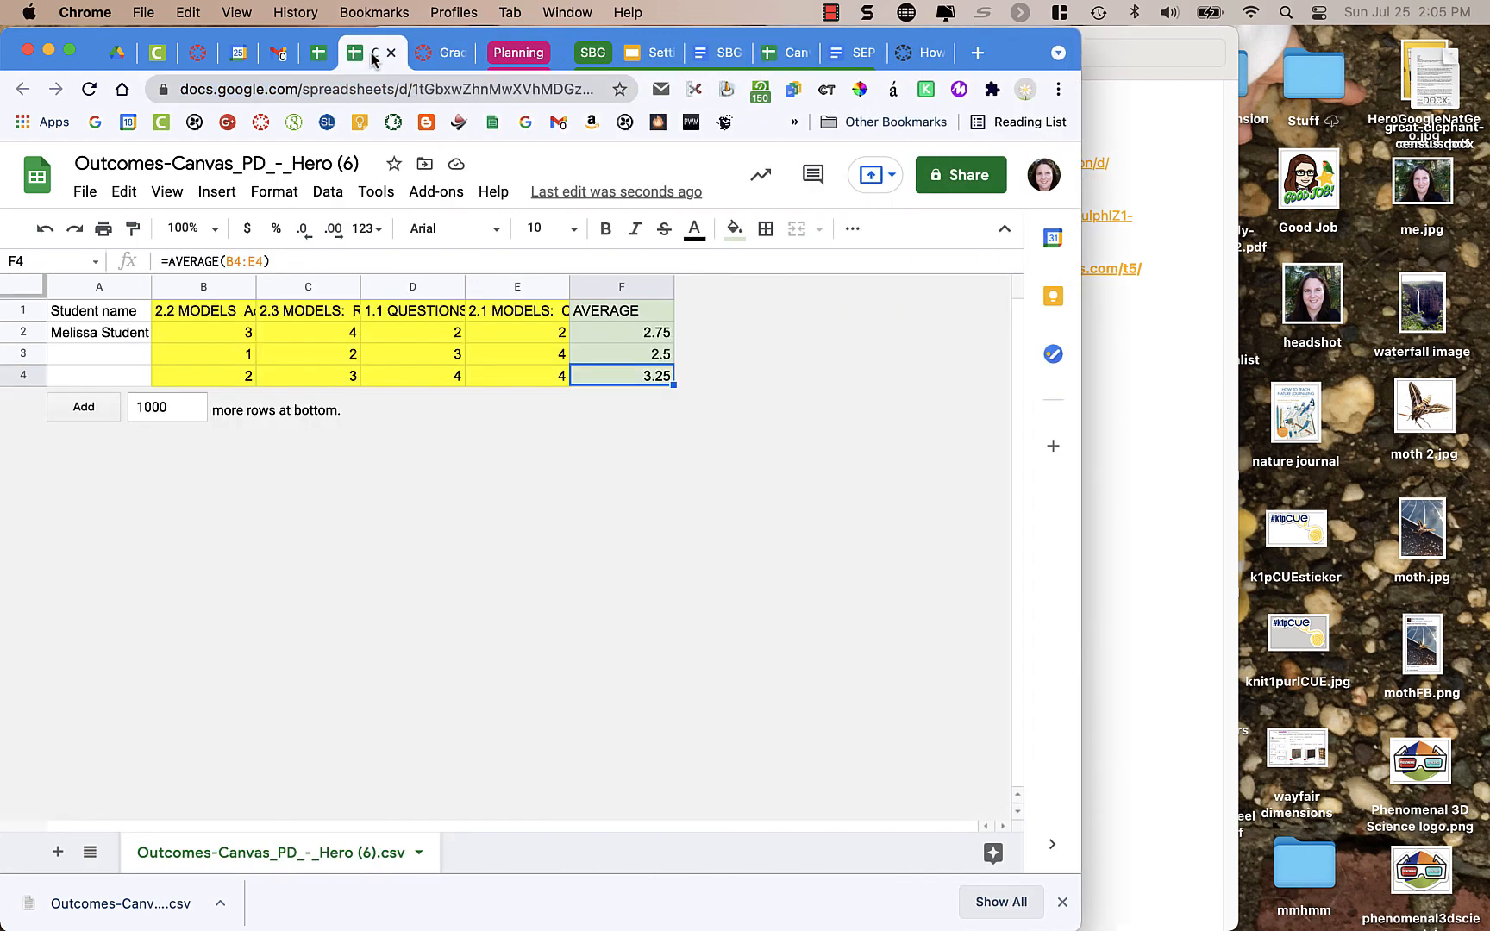
left_click_drag(371, 54, 1278, 61)
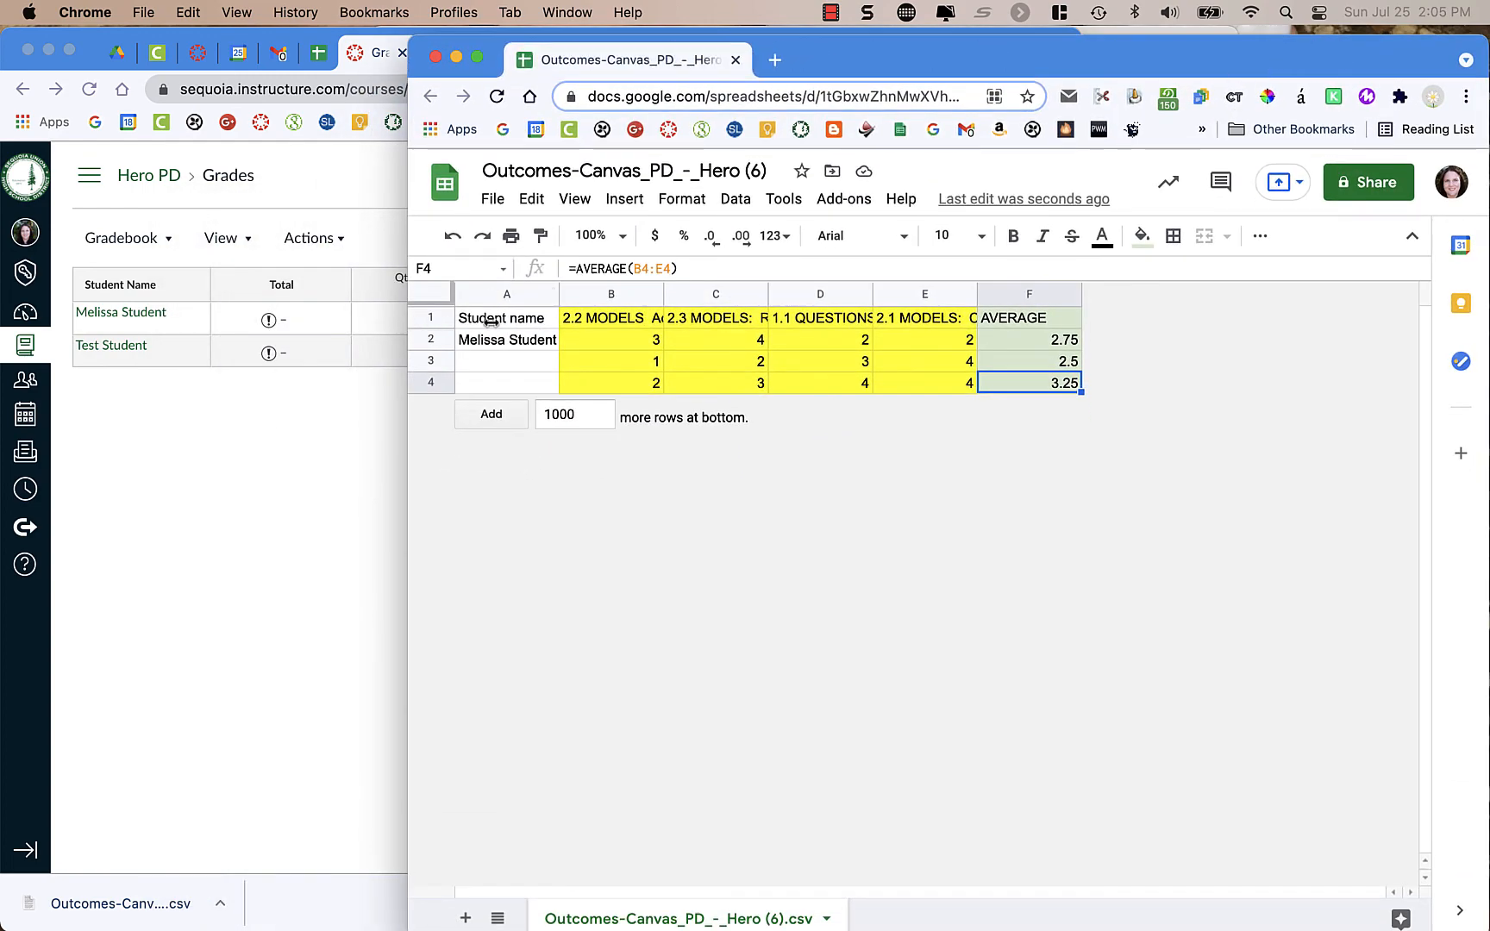
Step: Resize both browser windows so the Canvas gradebook and the spreadsheet sit side by side without overlapping
left_click_drag(404, 323, 824, 323)
left_click(601, 468)
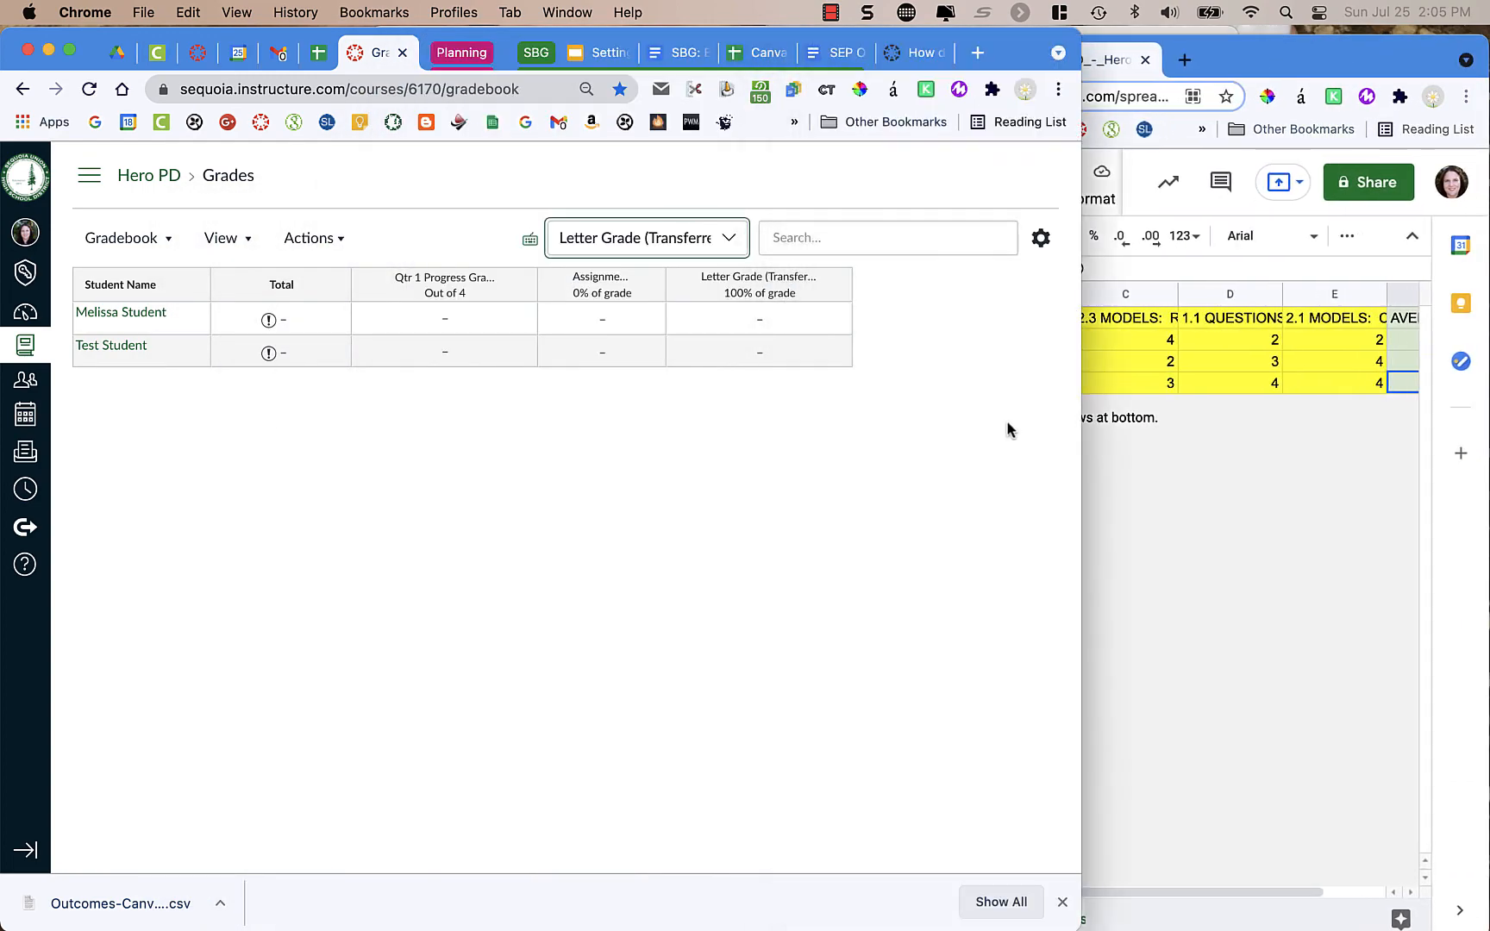
left_click_drag(1080, 421, 809, 420)
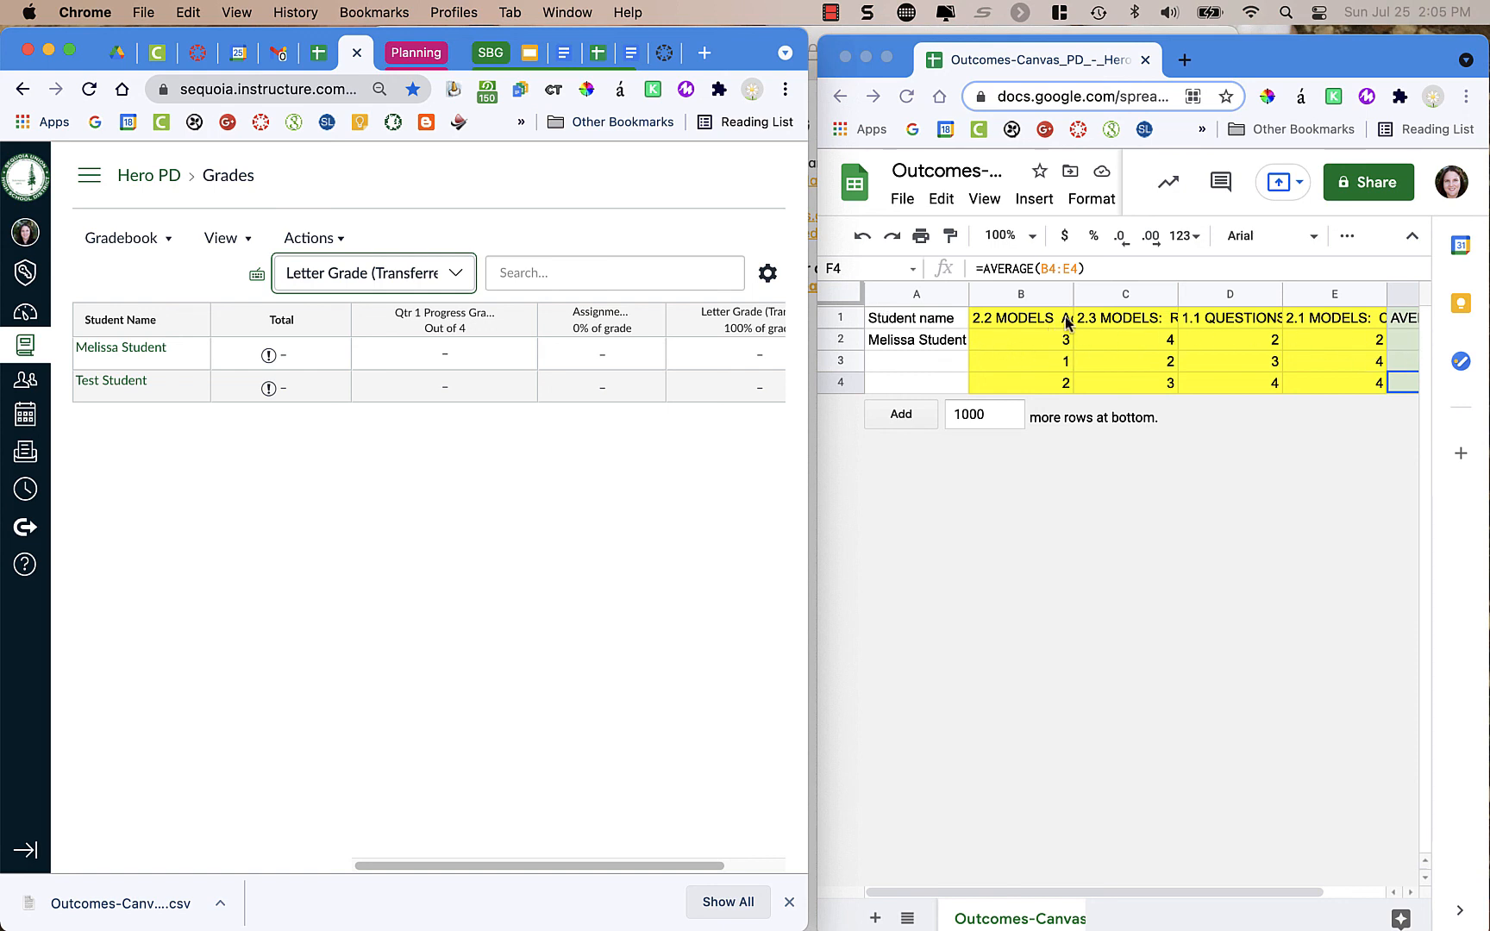
Step: Freeze the student name column in the spreadsheet and move the AVERAGE column directly after it
left_click(862, 291)
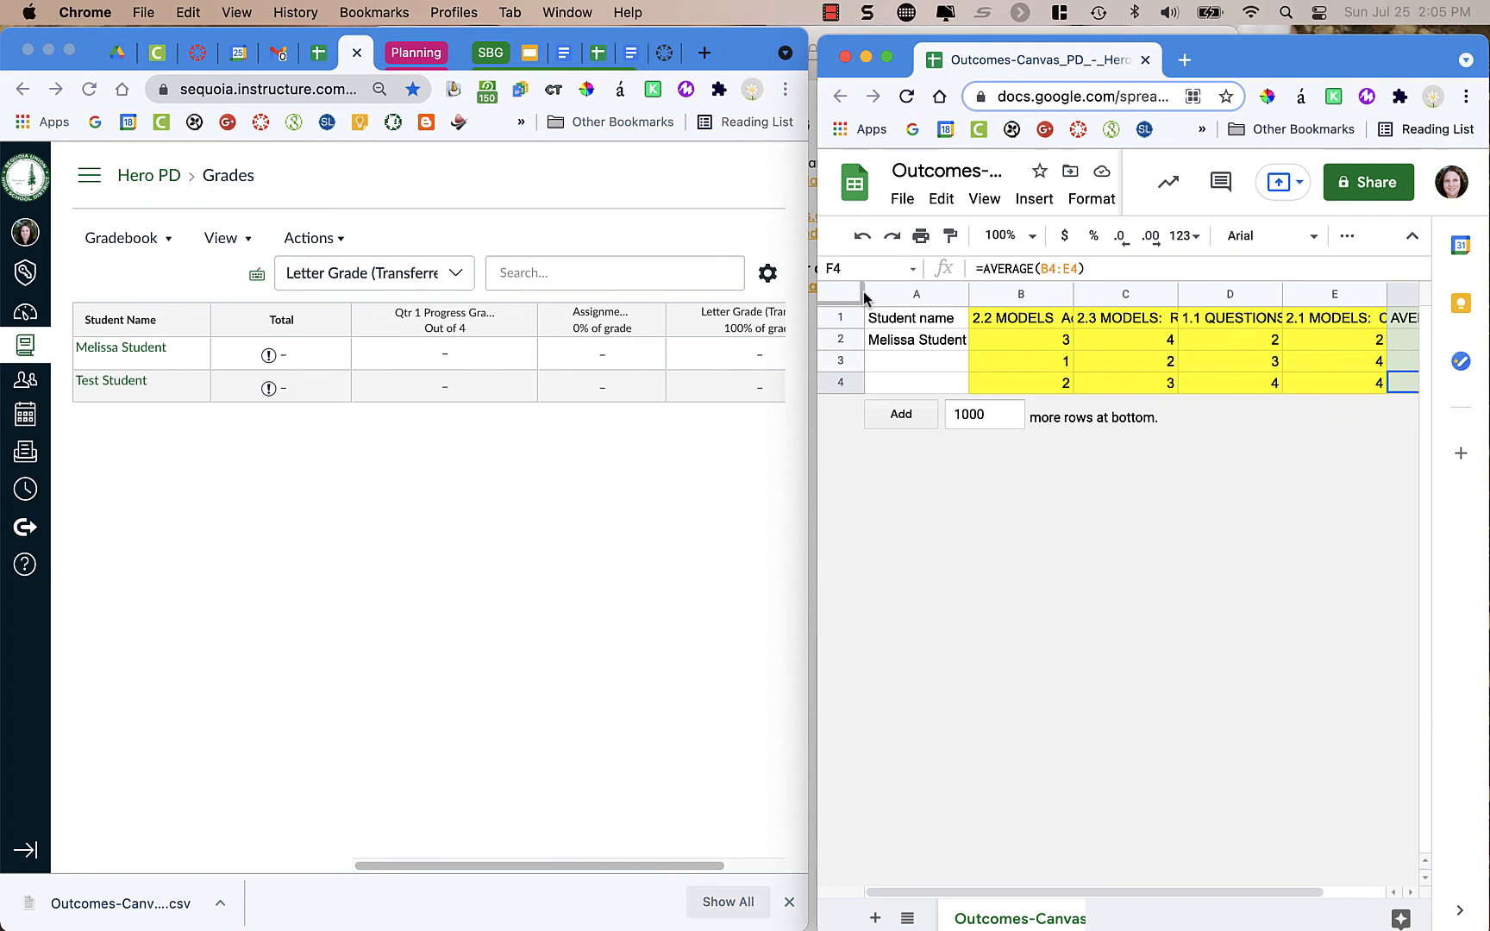
left_click_drag(865, 293, 971, 298)
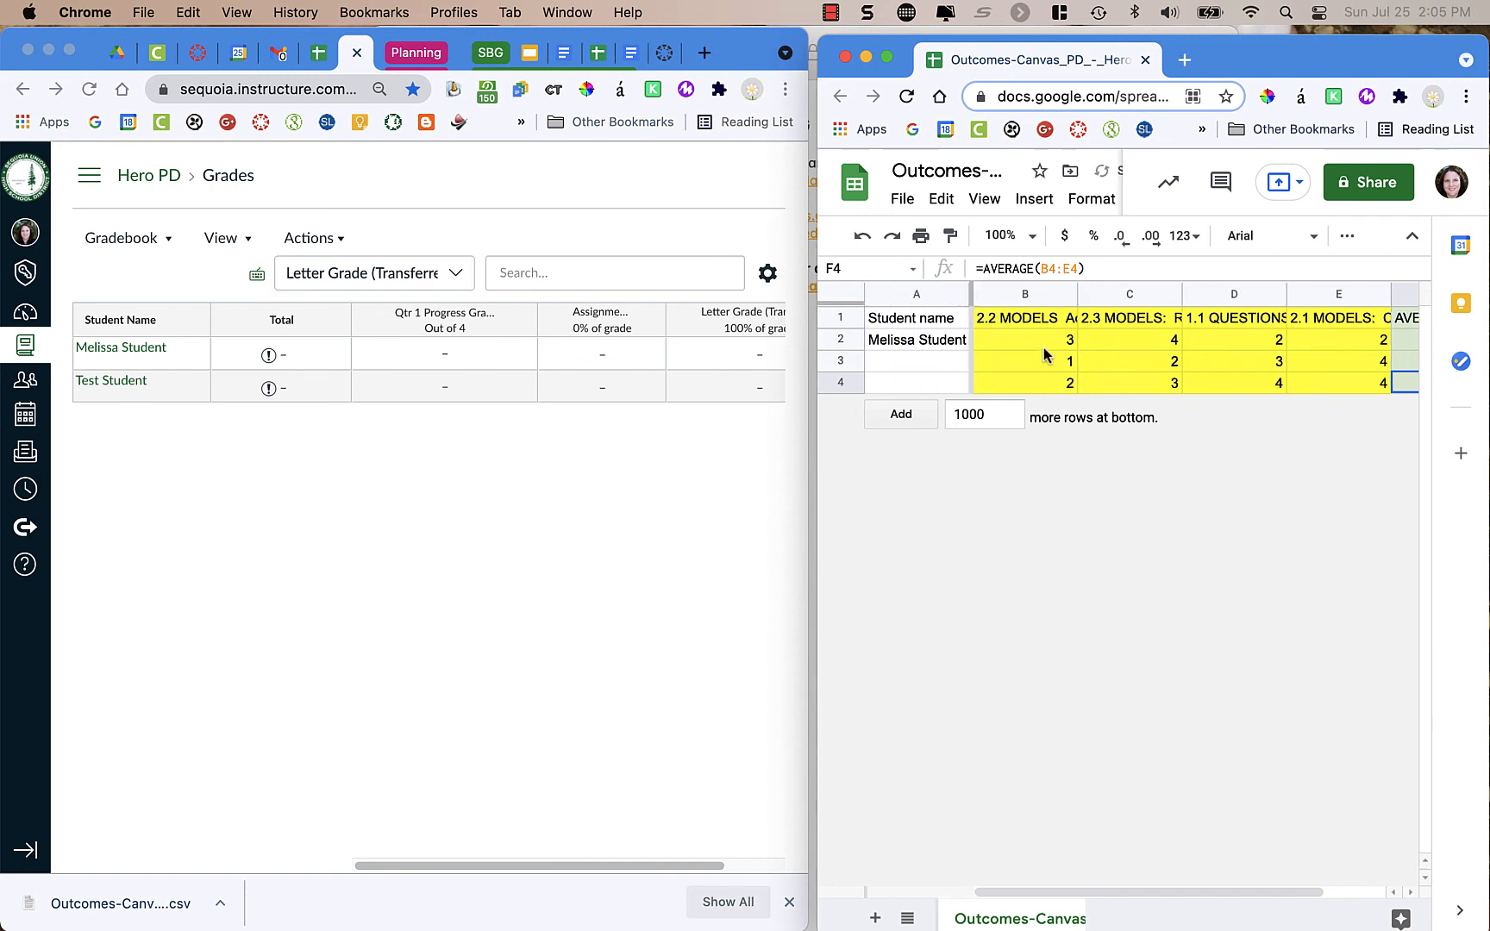
scroll(1044, 353, "right", 2)
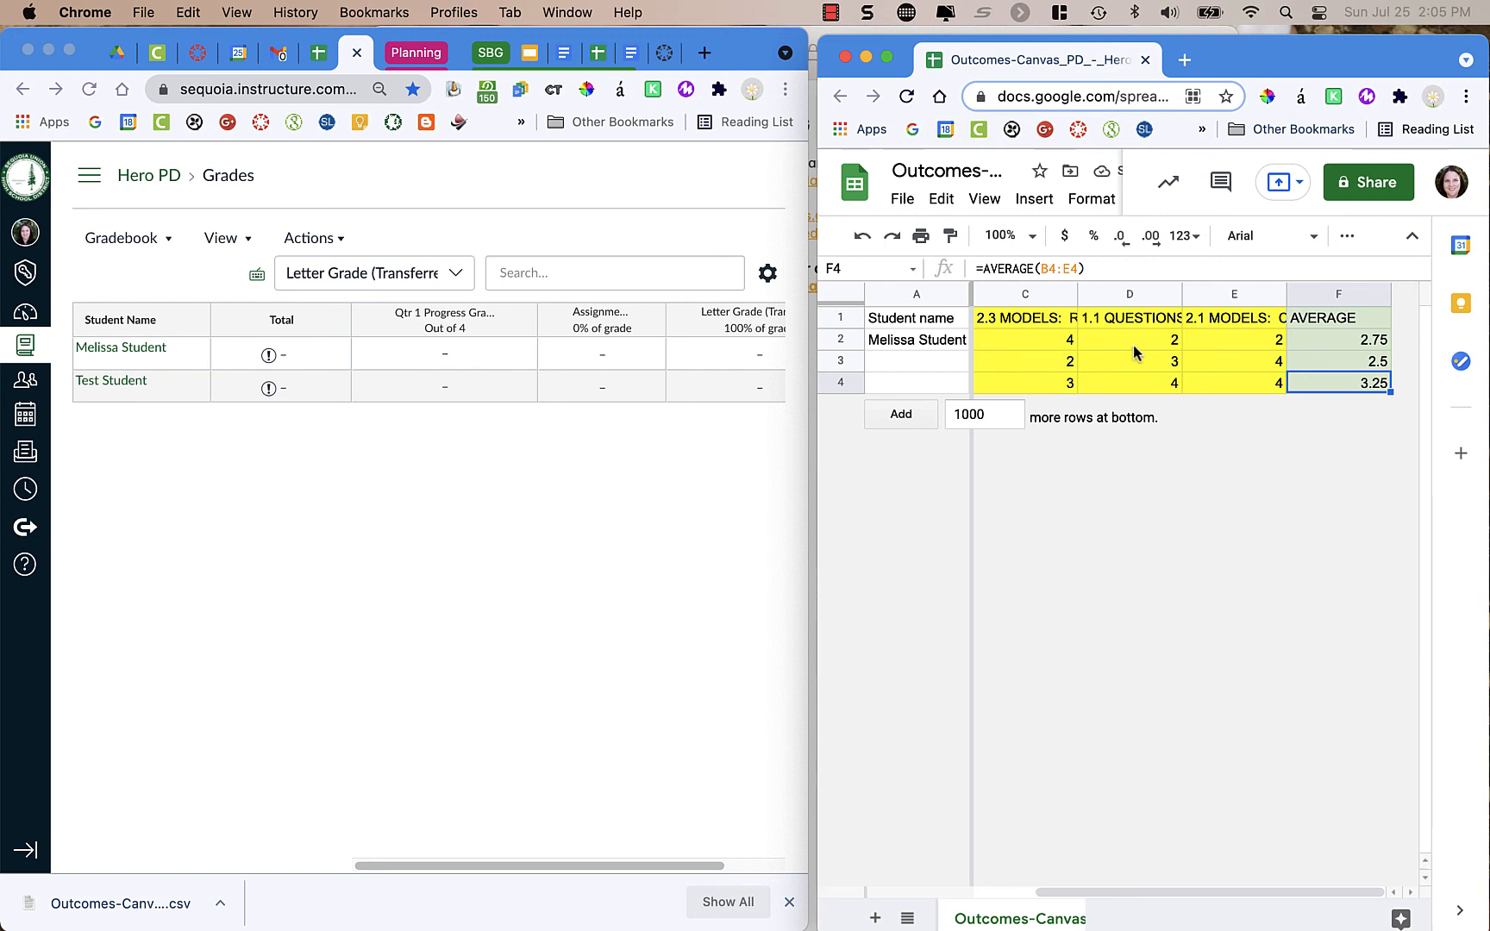
left_click(1336, 295)
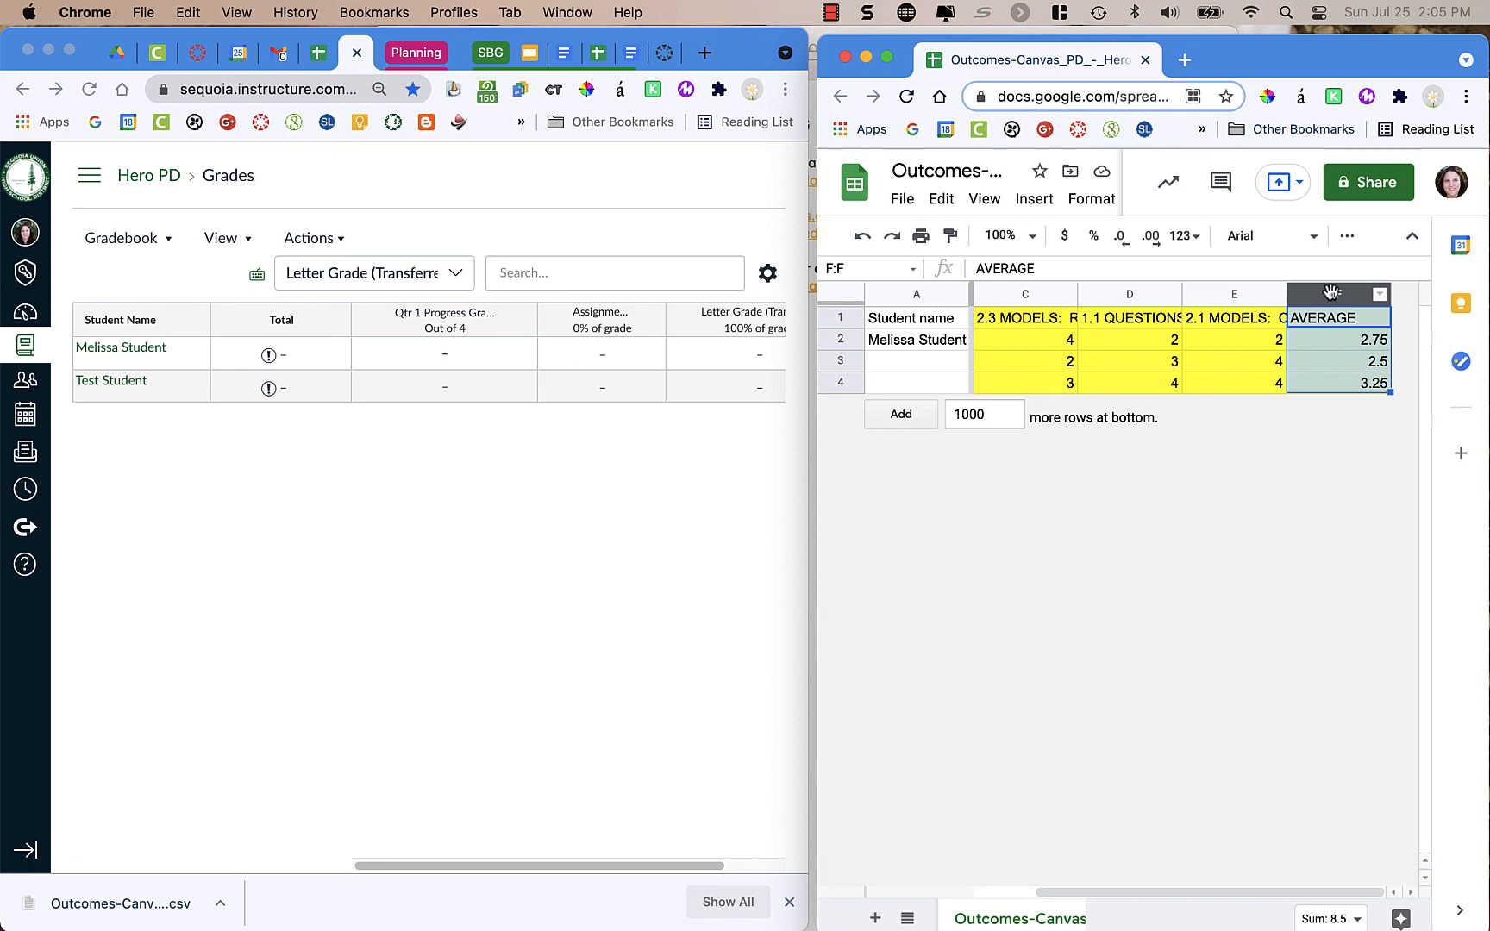
left_click_drag(1338, 292, 1021, 321)
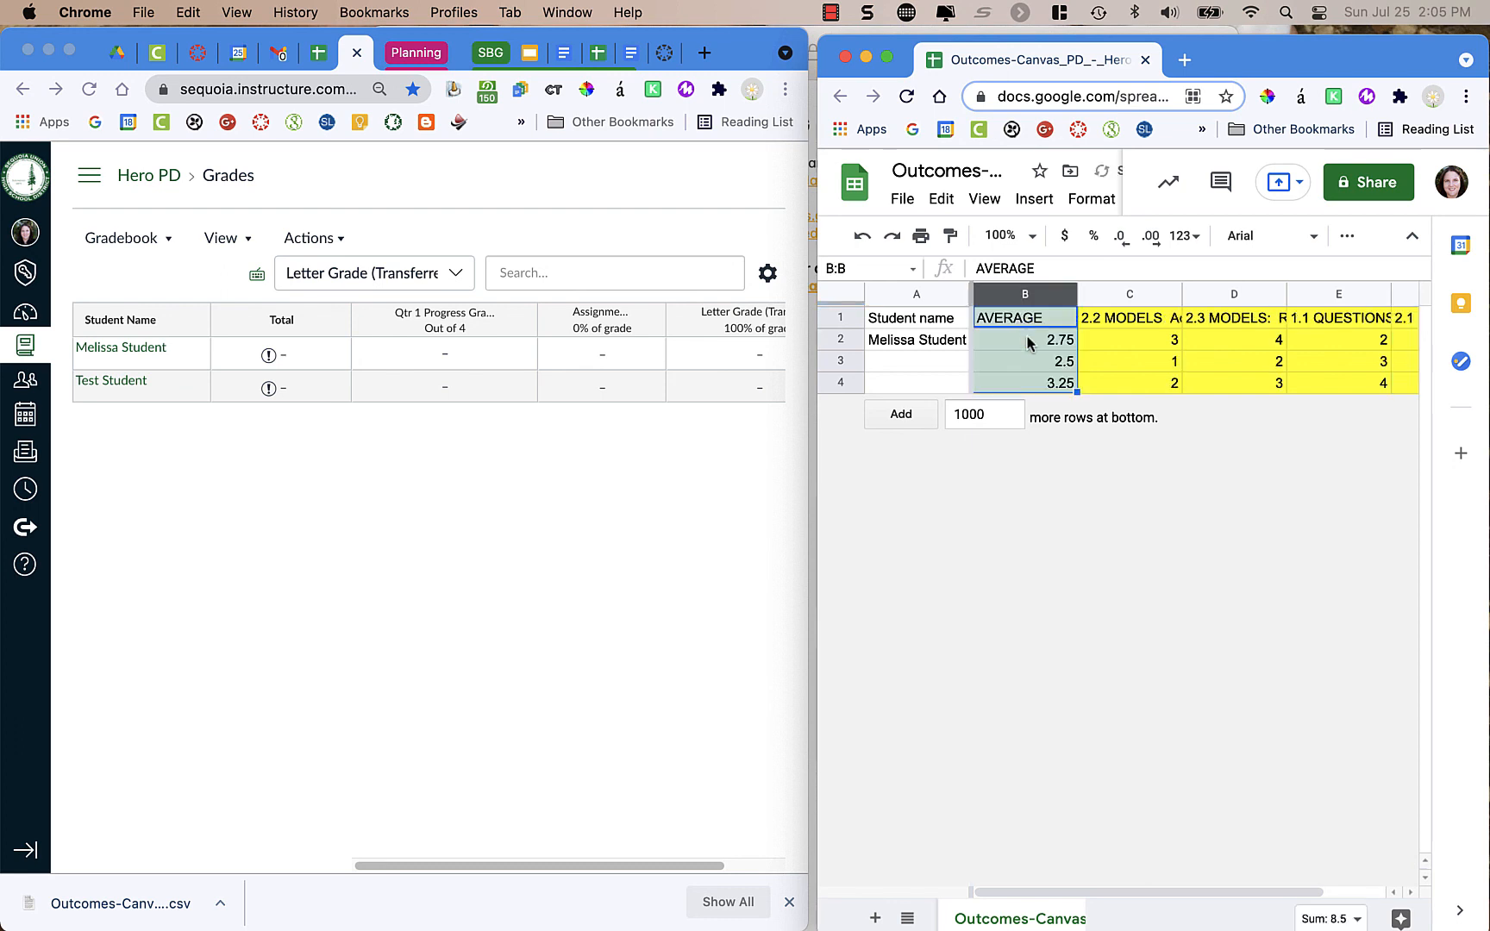
left_click(1015, 361)
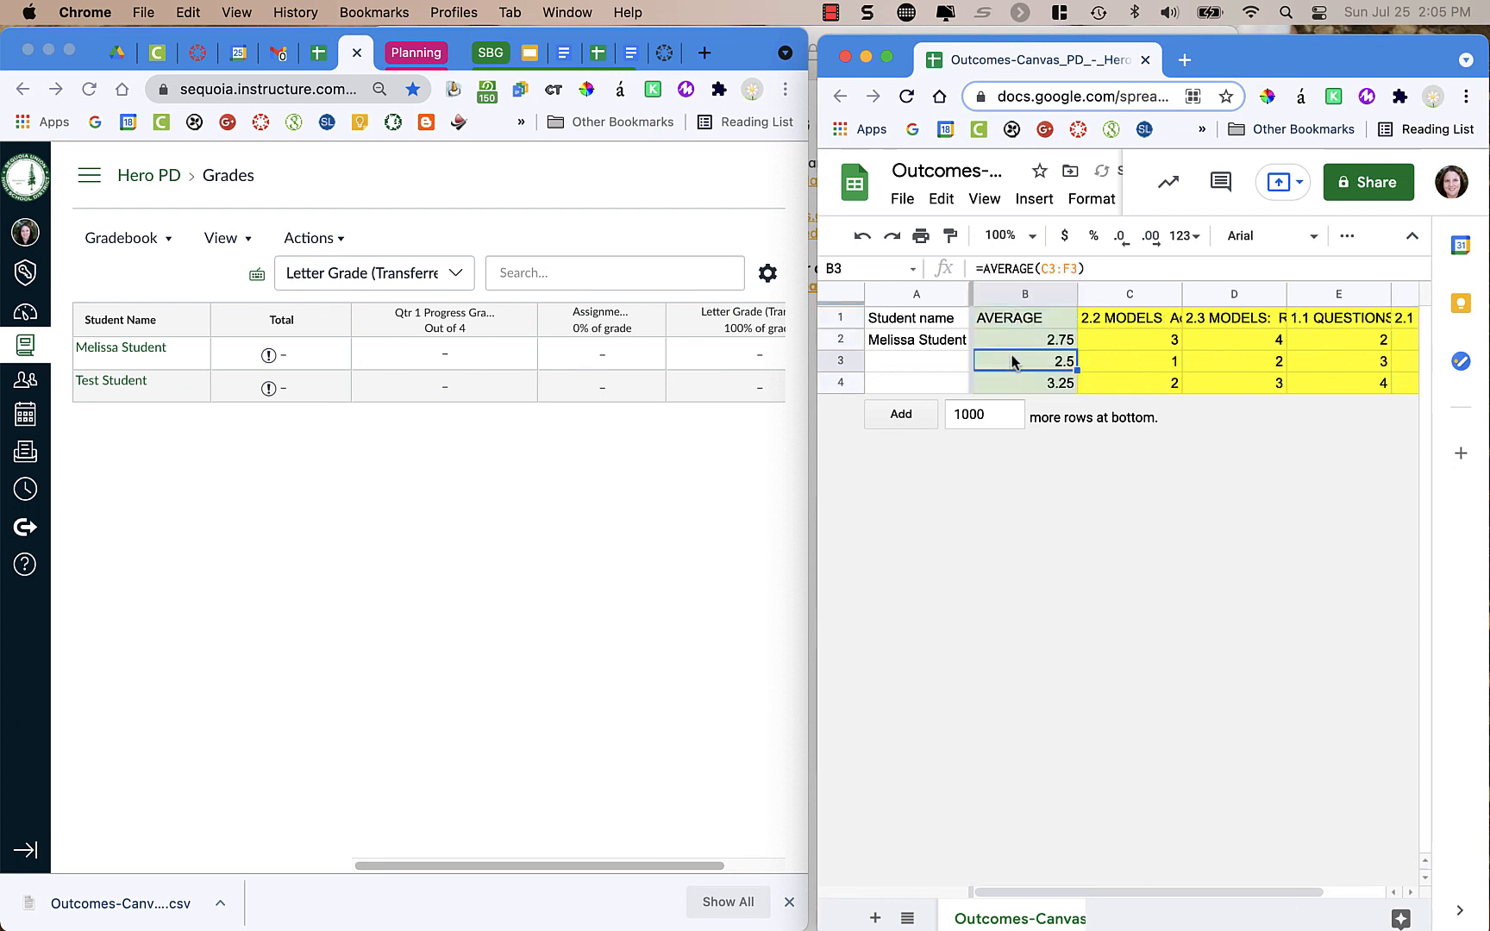
Step: Enter 2.75 as the first student's score for the Qtr 1 Progress Grade assignment in the Canvas gradebook
left_click(447, 360)
left_click(447, 359)
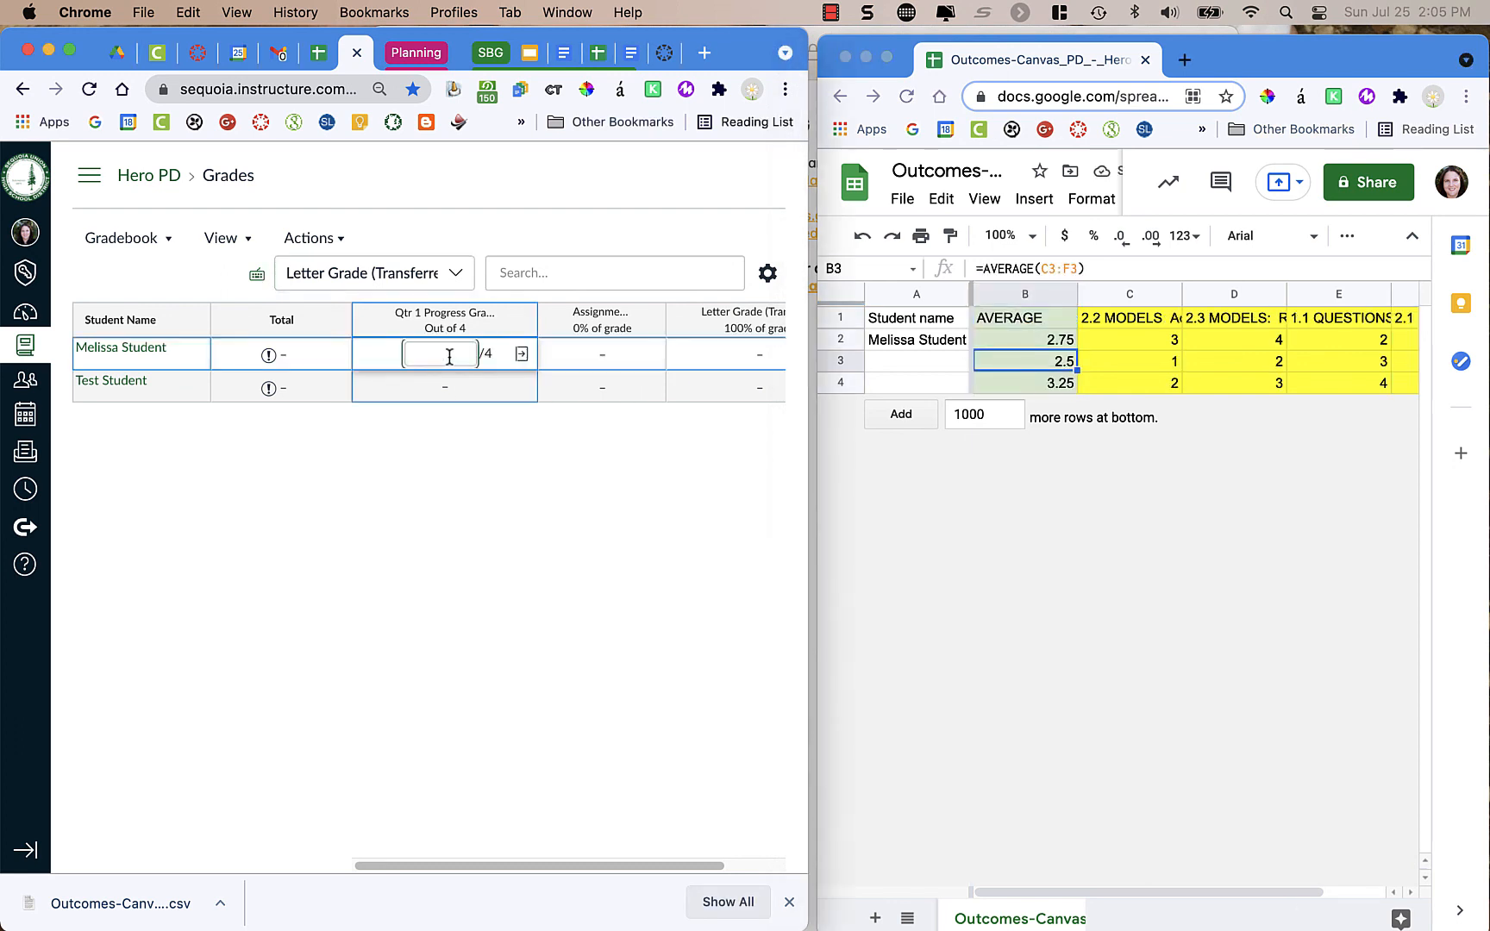
type("2.75")
key("Return")
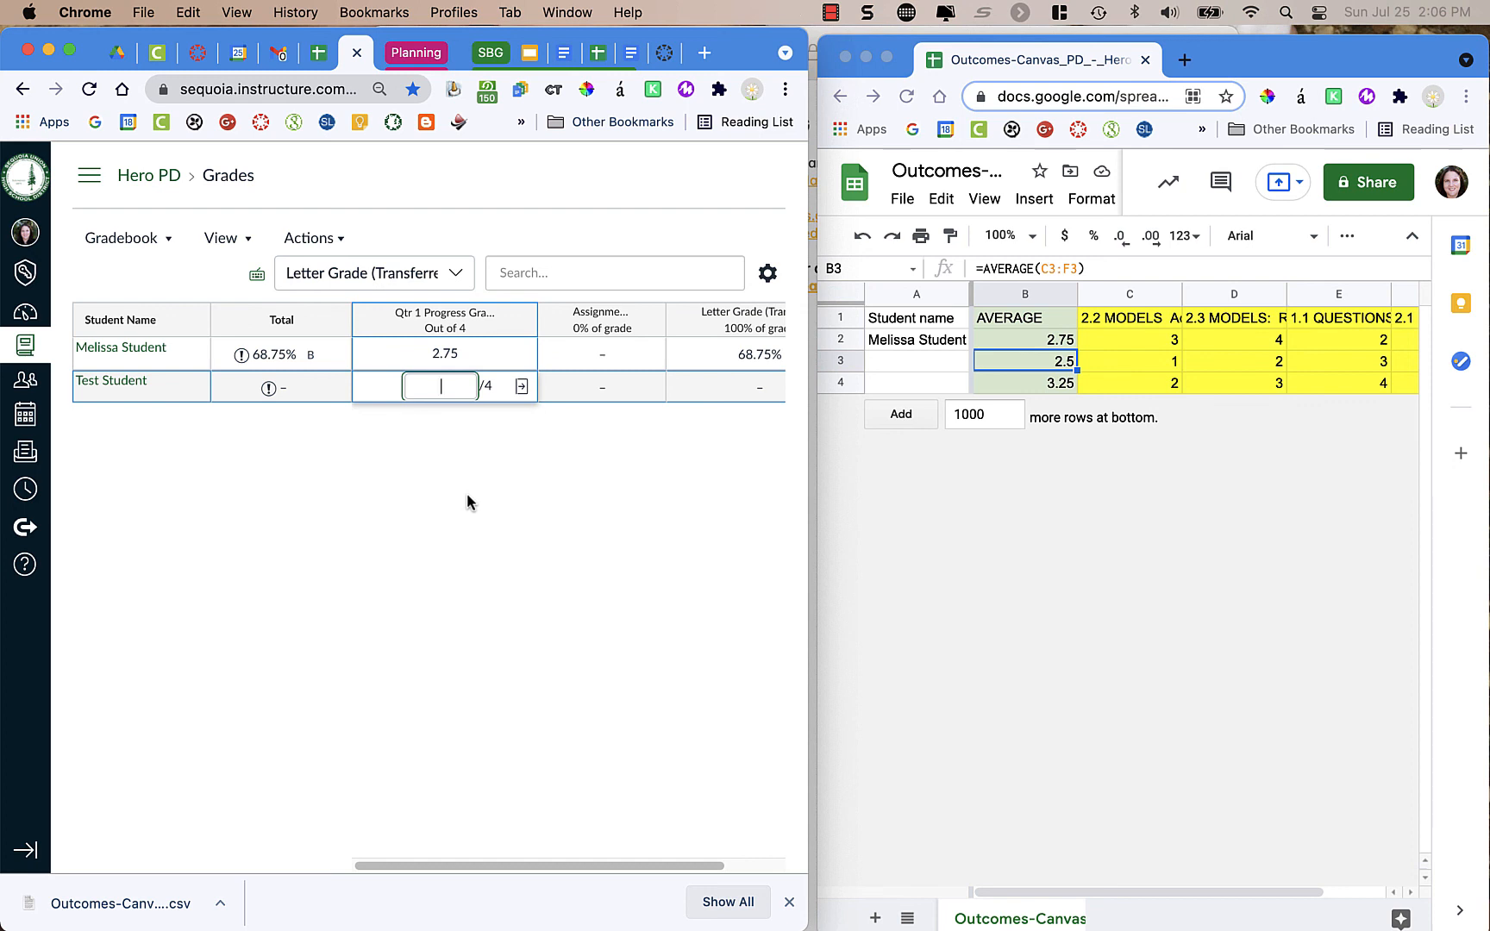
Step: Enlarge the gradebook window and open the unpublished Qtr 1 assignment from the course's assignment list
double_click(746, 58)
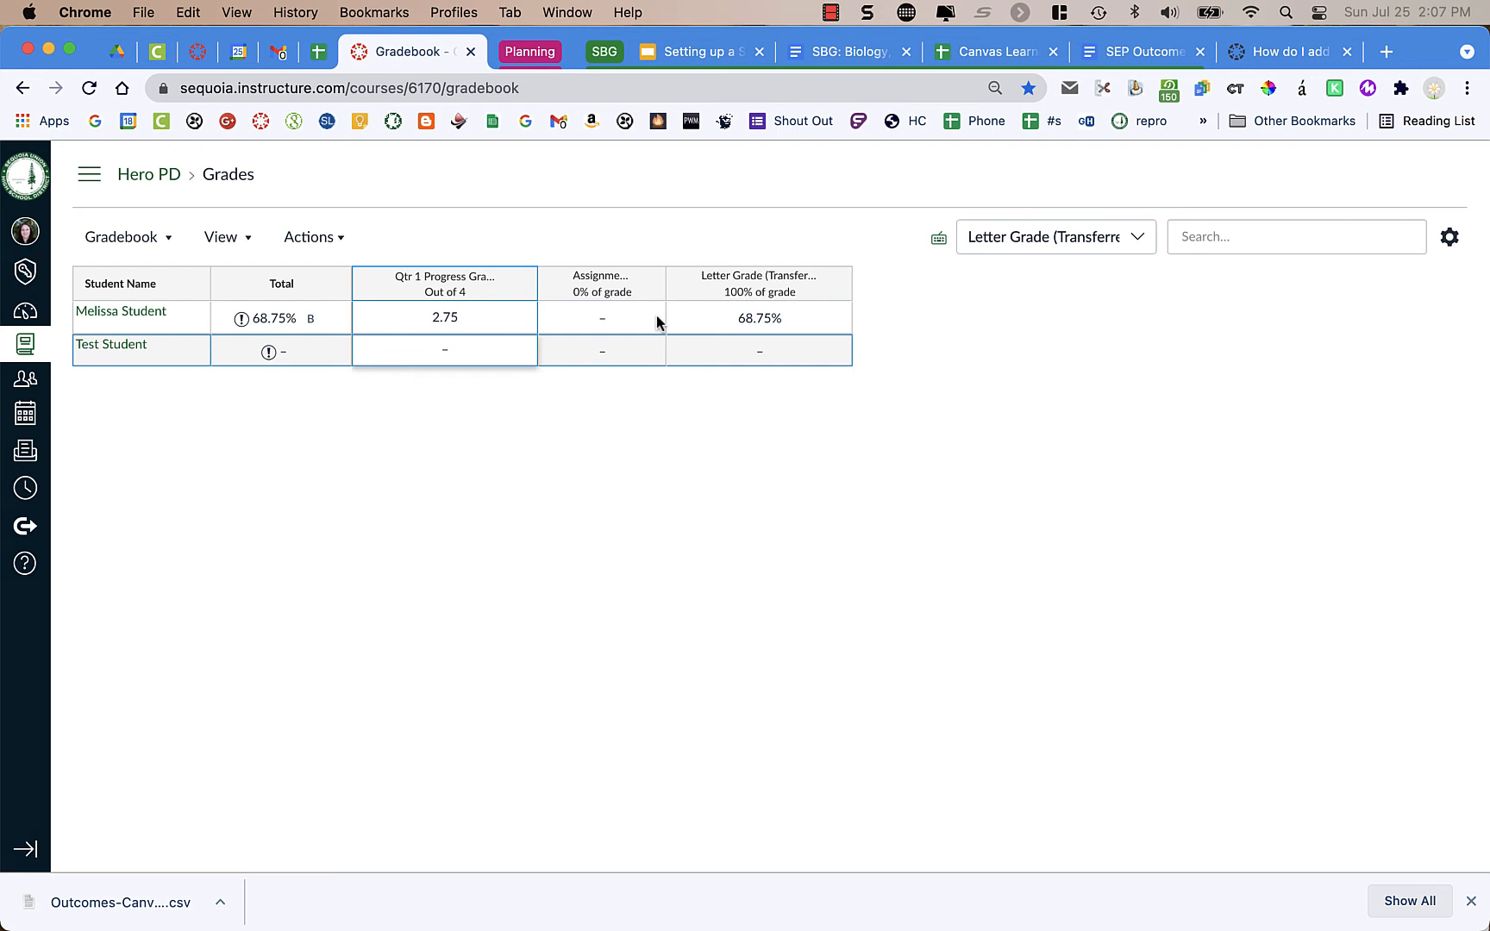
left_click(441, 339)
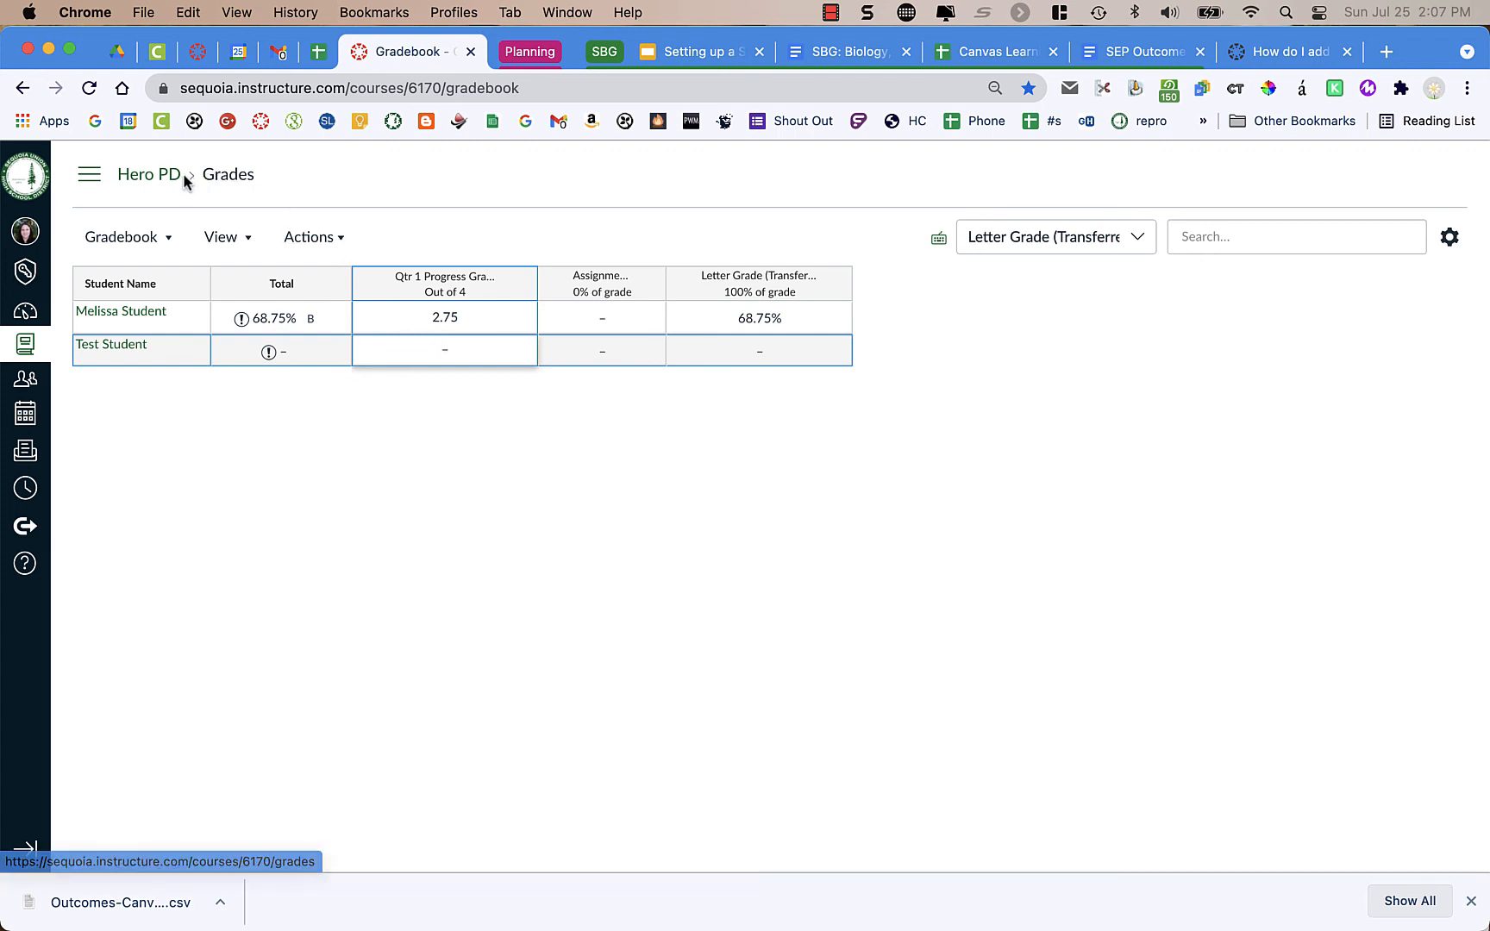
left_click(89, 174)
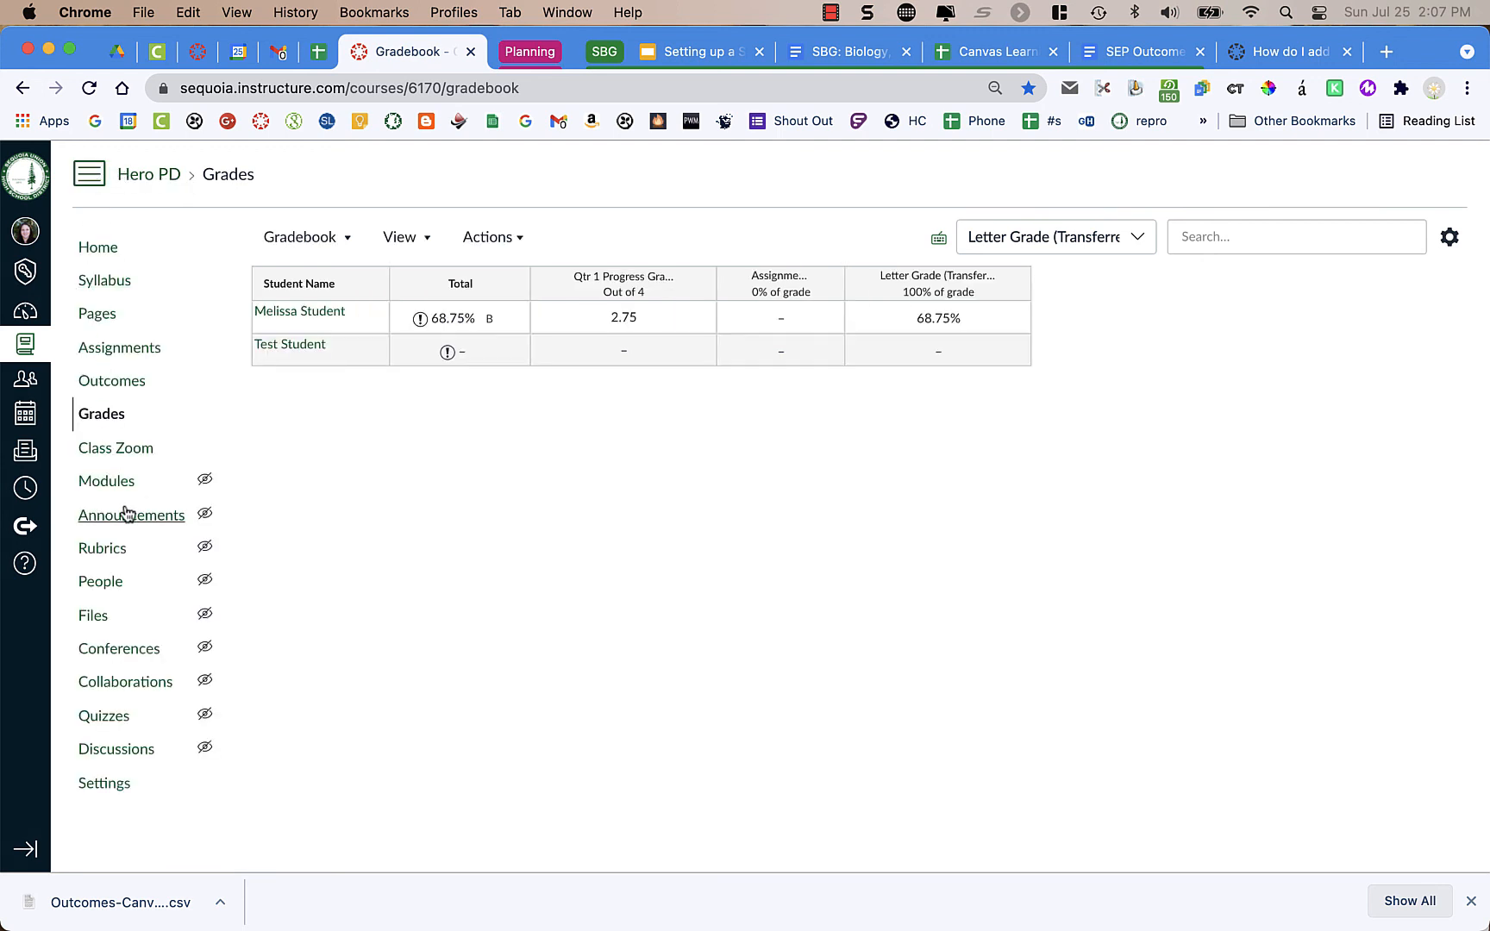
left_click(129, 347)
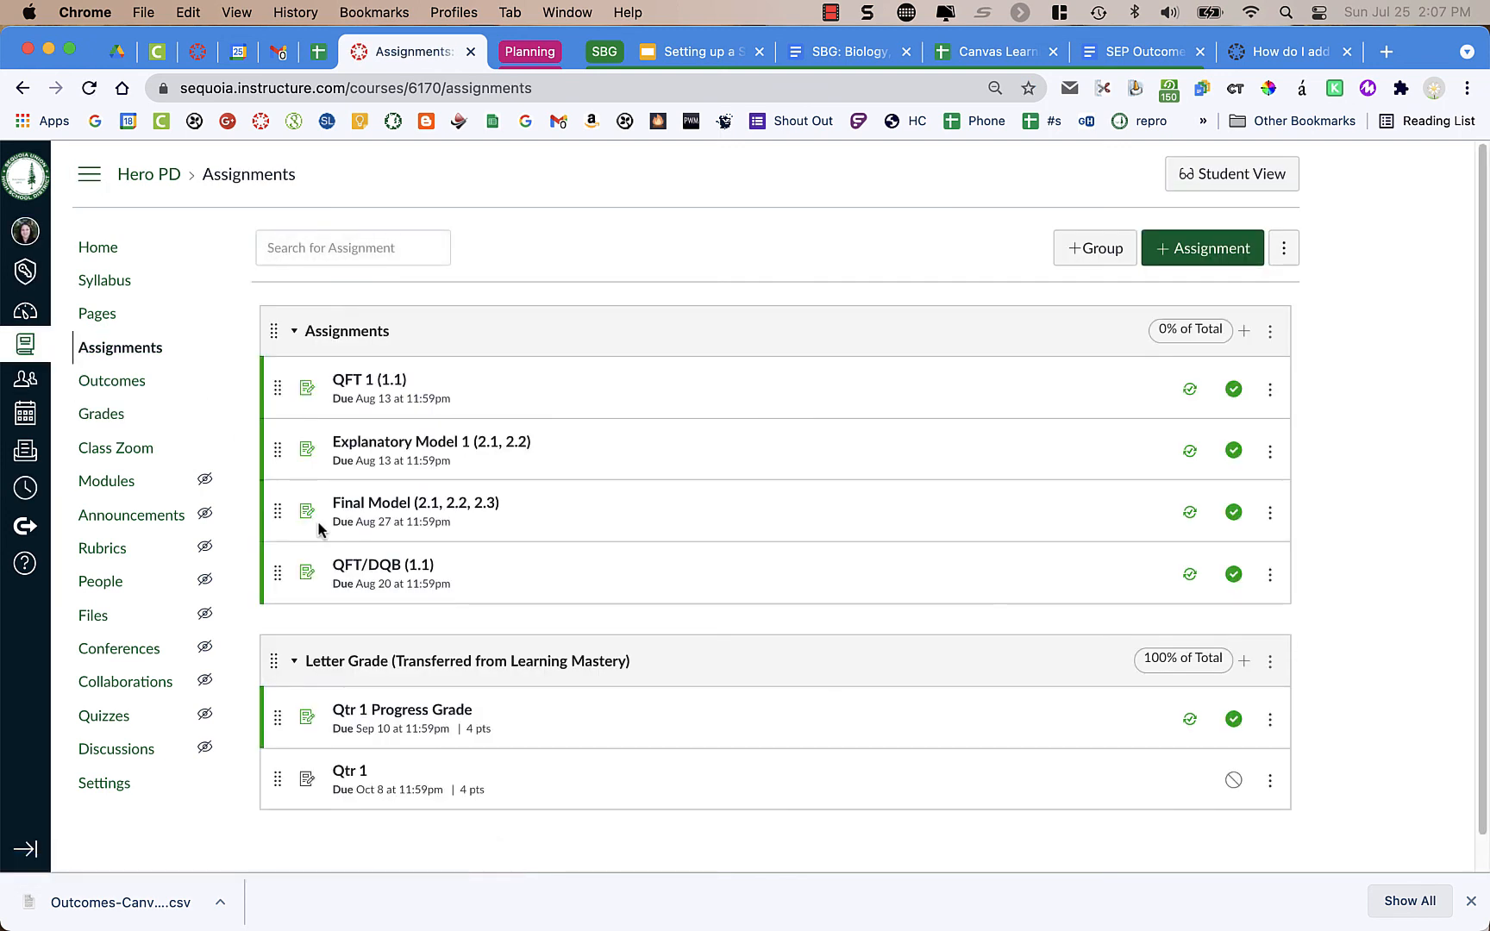
scroll(841, 718, "down", 2)
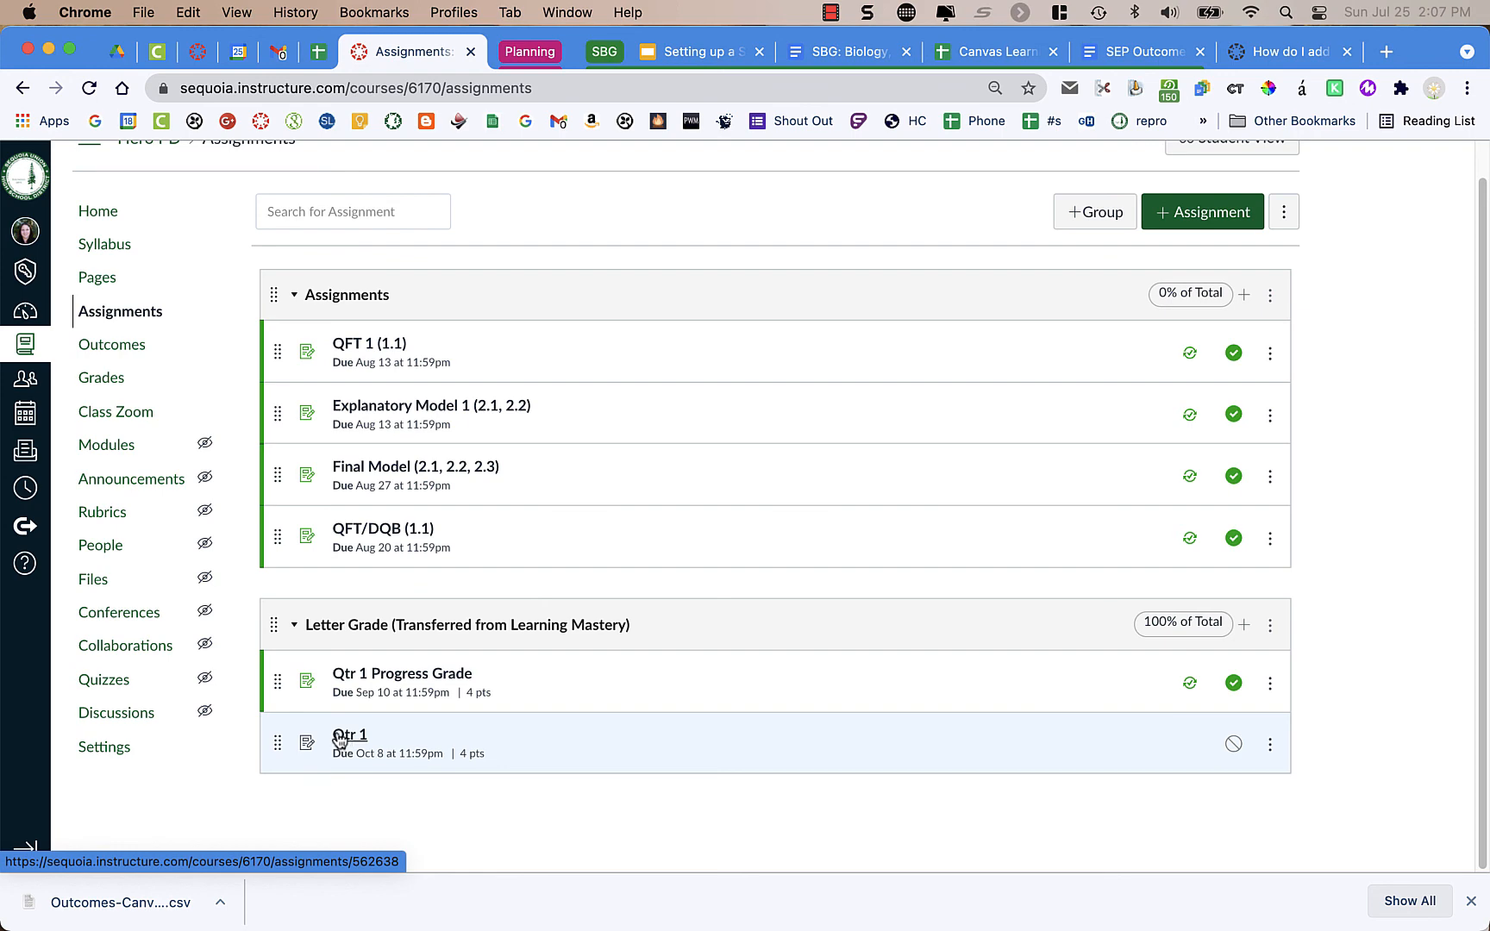
left_click(340, 738)
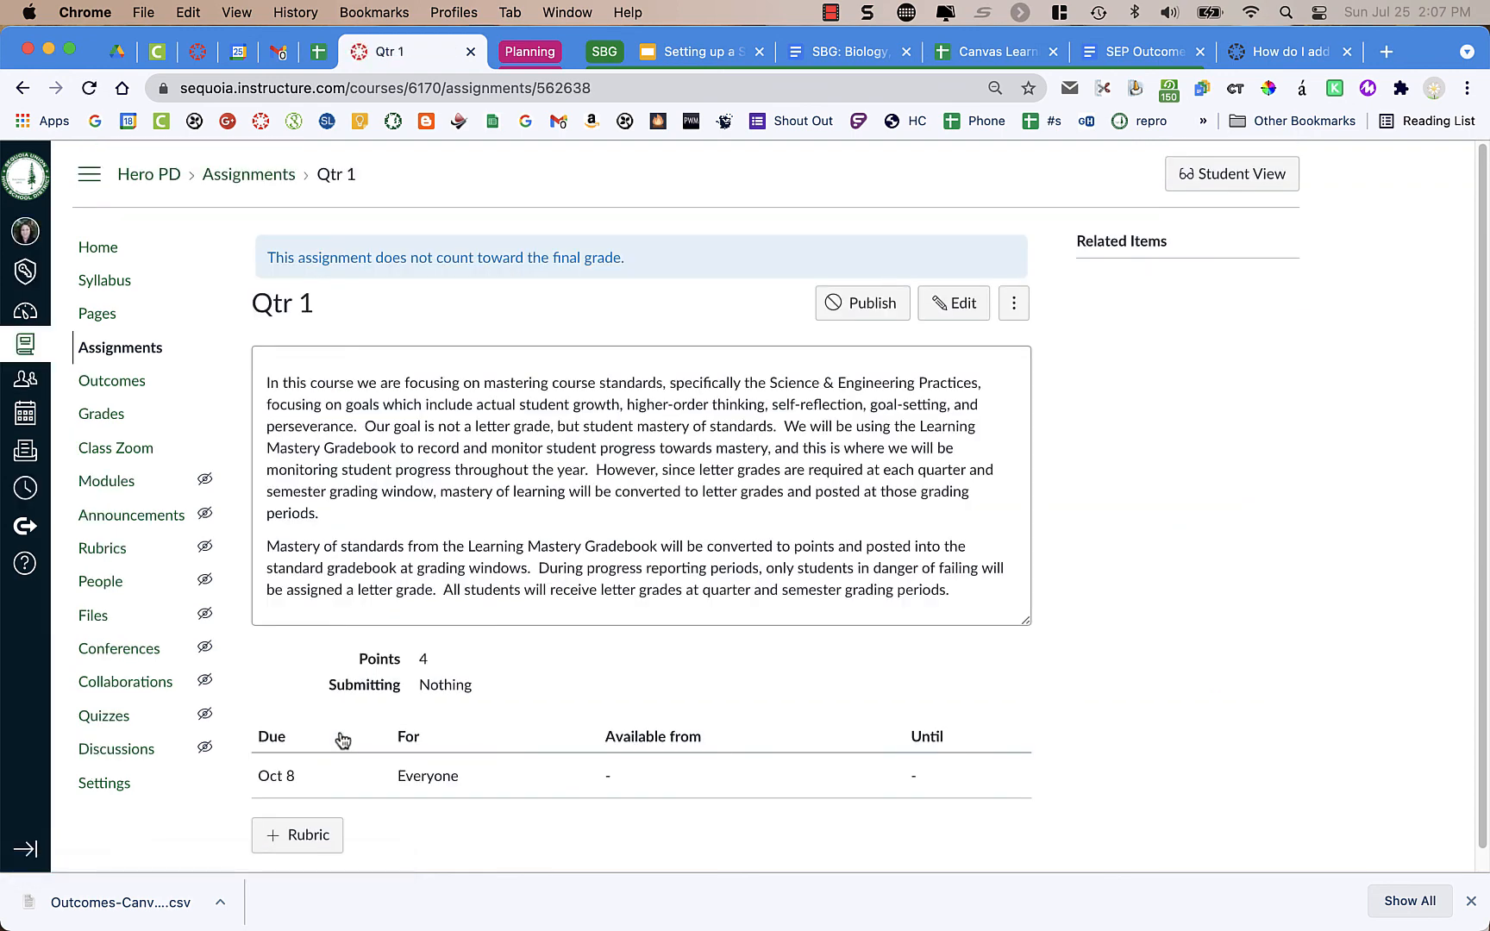
scroll(466, 664, "down", 1)
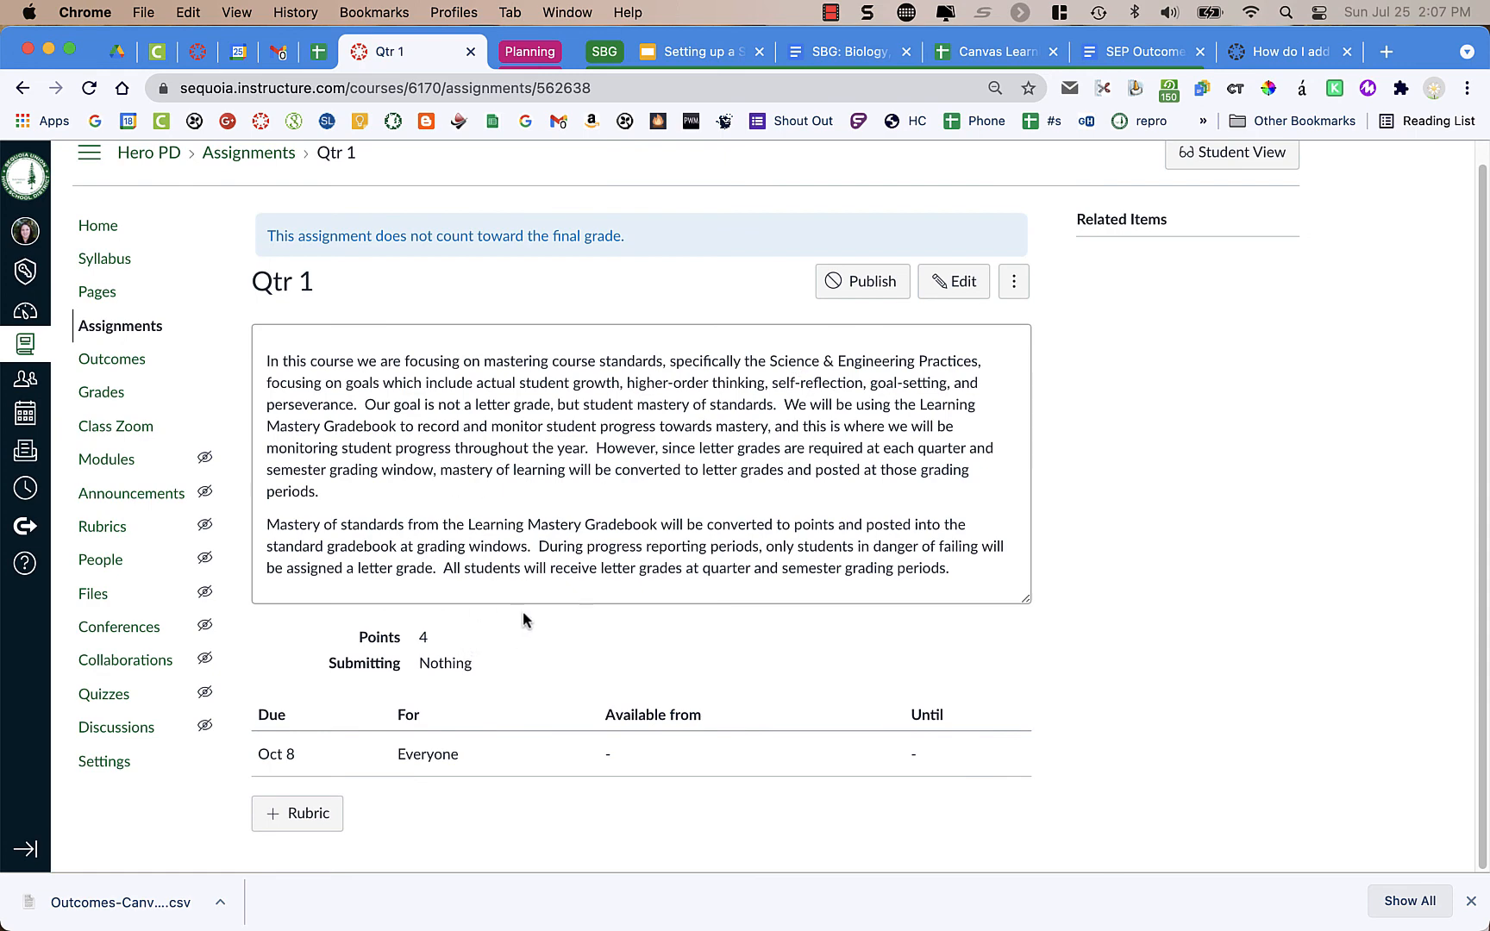
Step: Open the Qtr 1 assignment for editing, review its grading and due date settings, and save and publish it
left_click(979, 283)
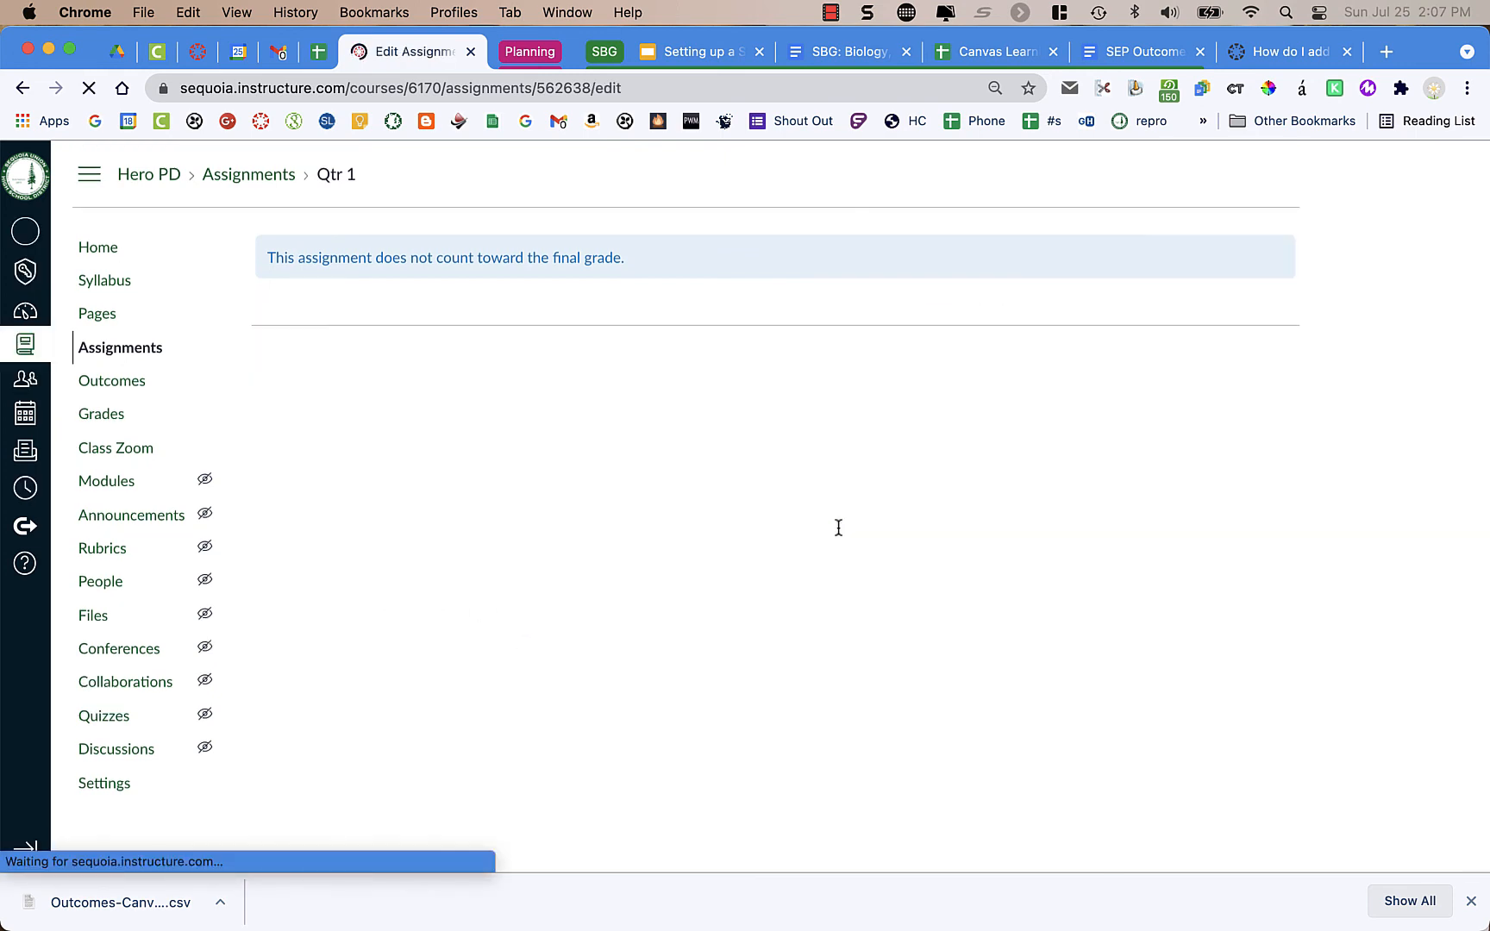
scroll(838, 527, "down", 10)
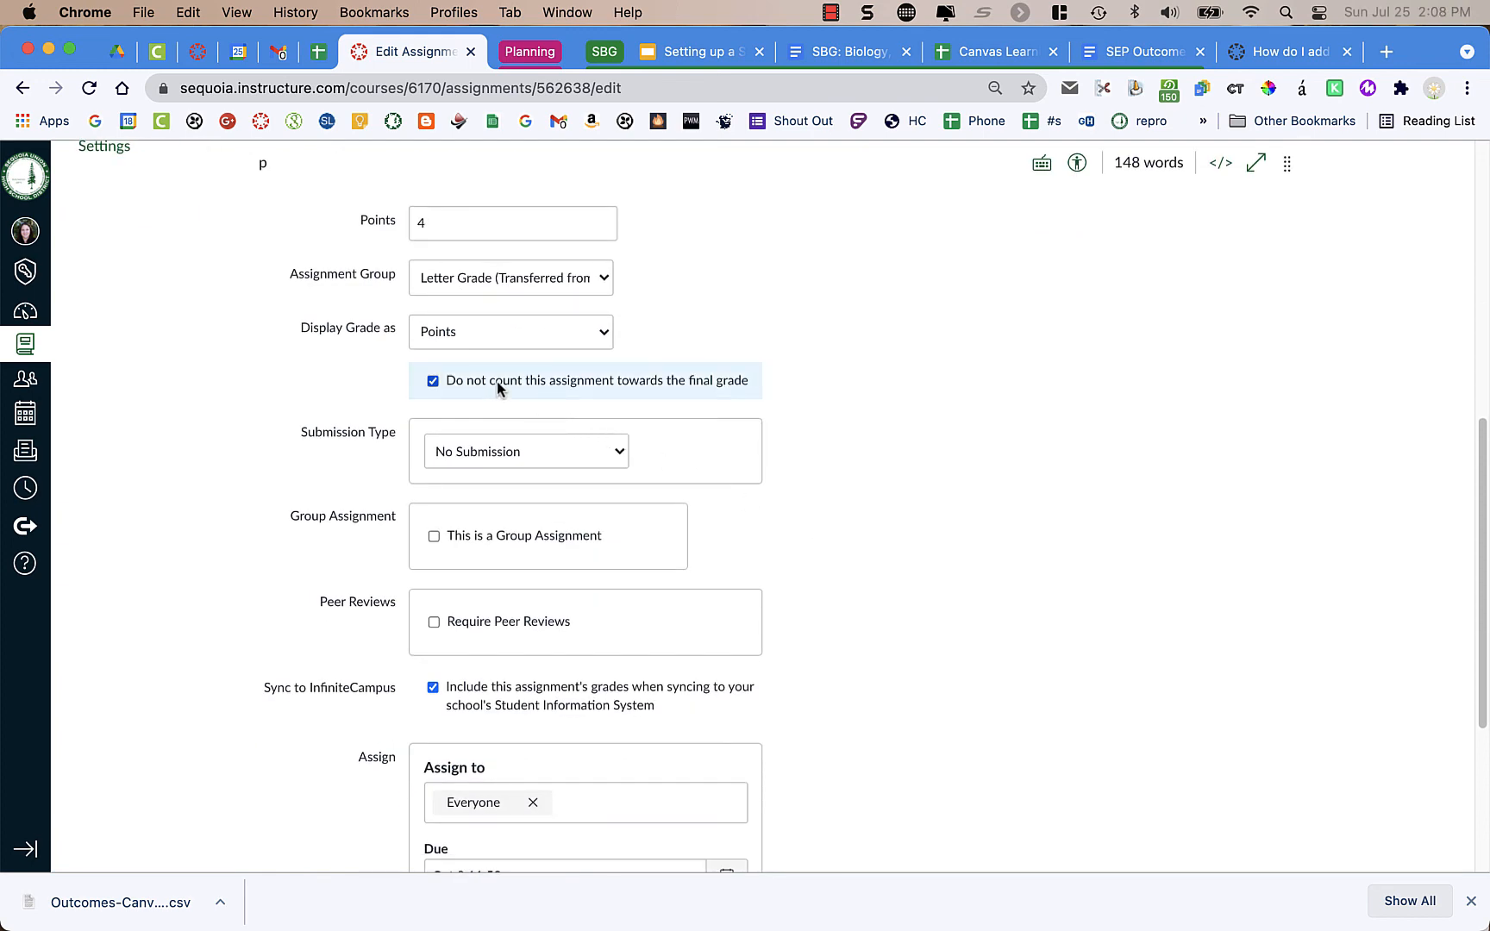
scroll(1018, 547, "down", 5)
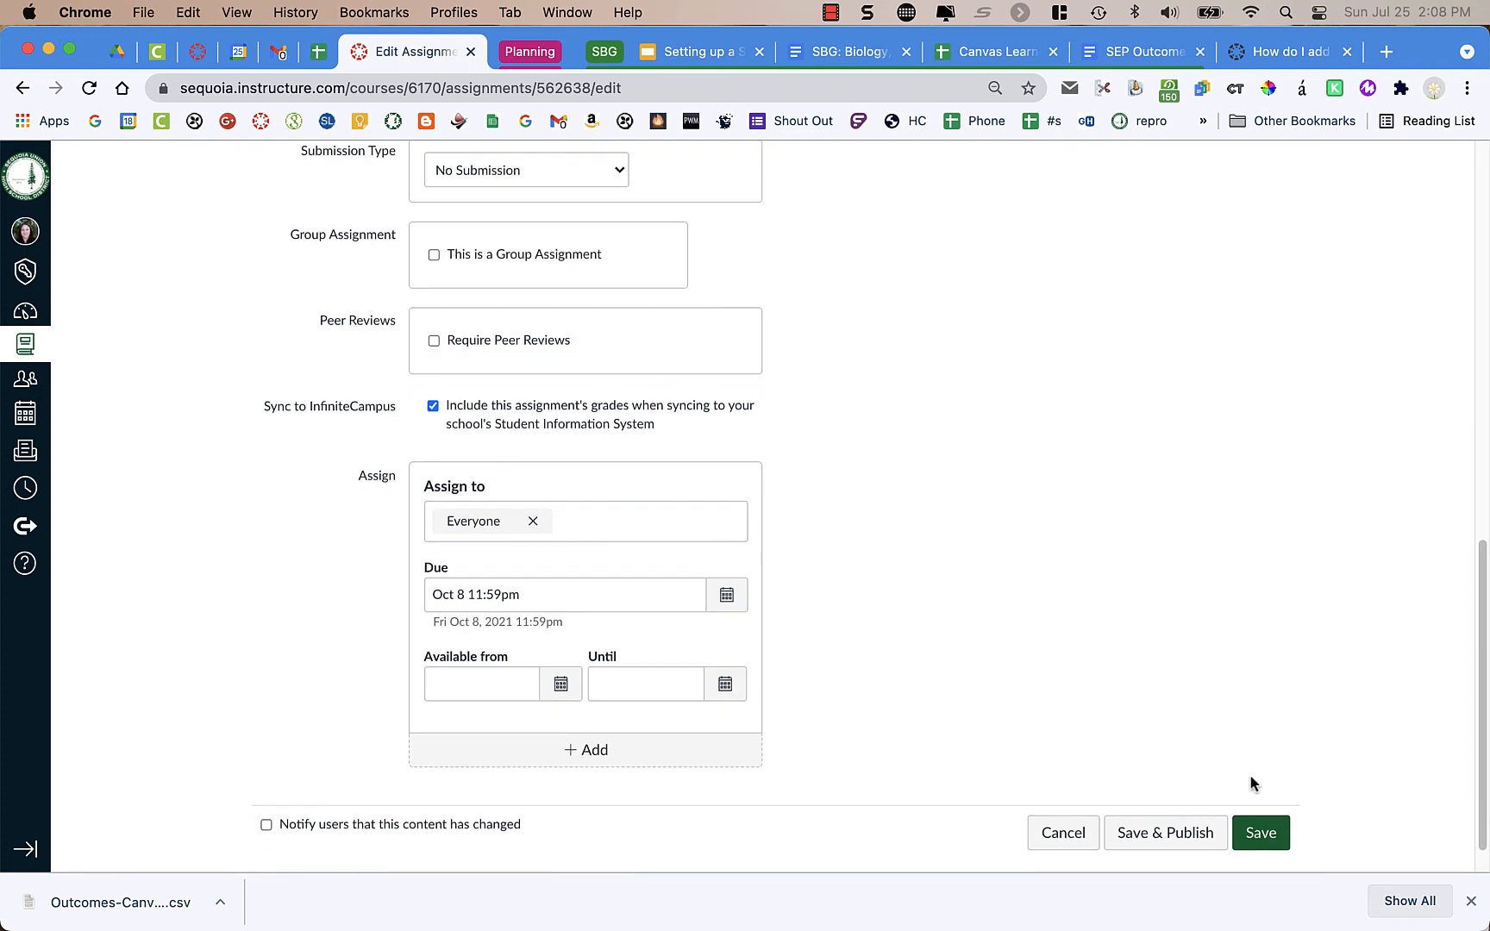
left_click(1205, 840)
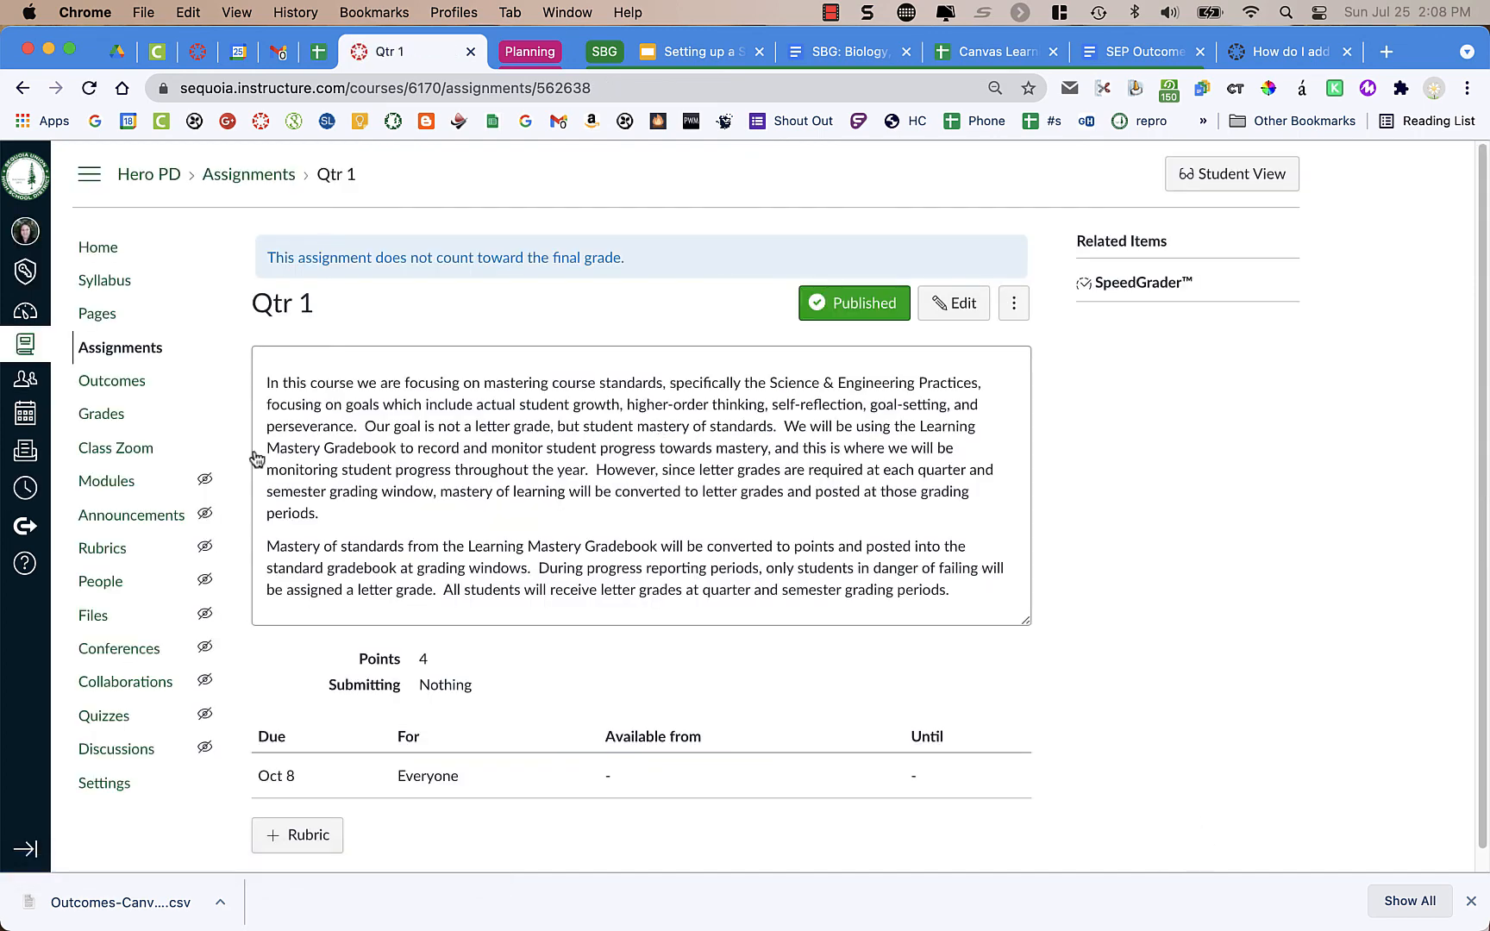
Step: Switch the course grades from Learning Mastery to the standard gradebook and enter 2.88 as the first student's Qtr 1 score
left_click(113, 418)
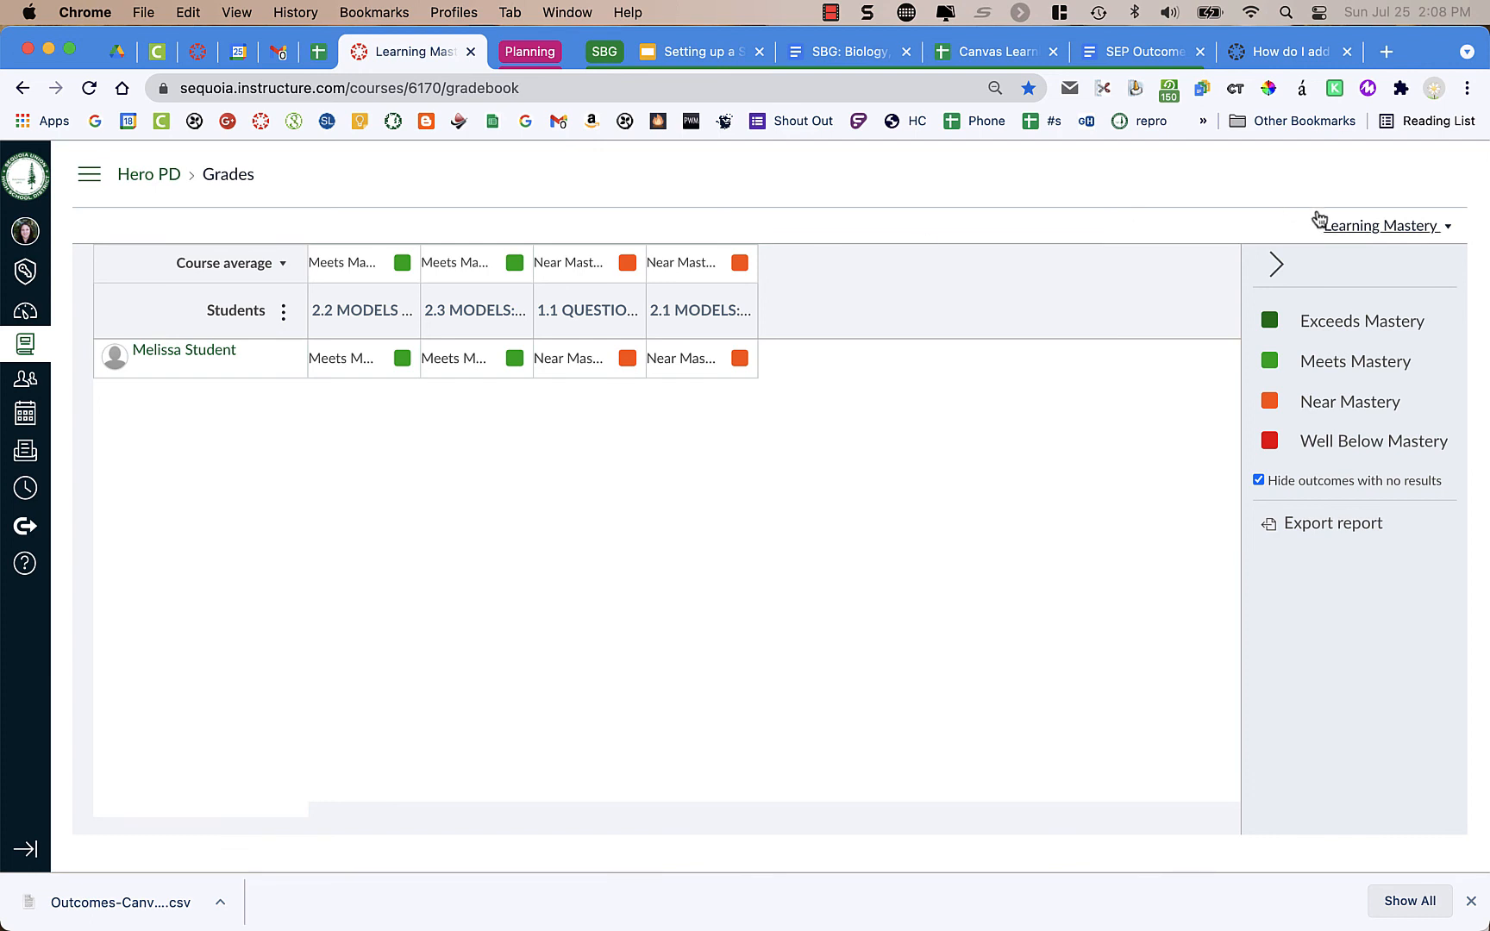
left_click(1351, 230)
left_click(1335, 269)
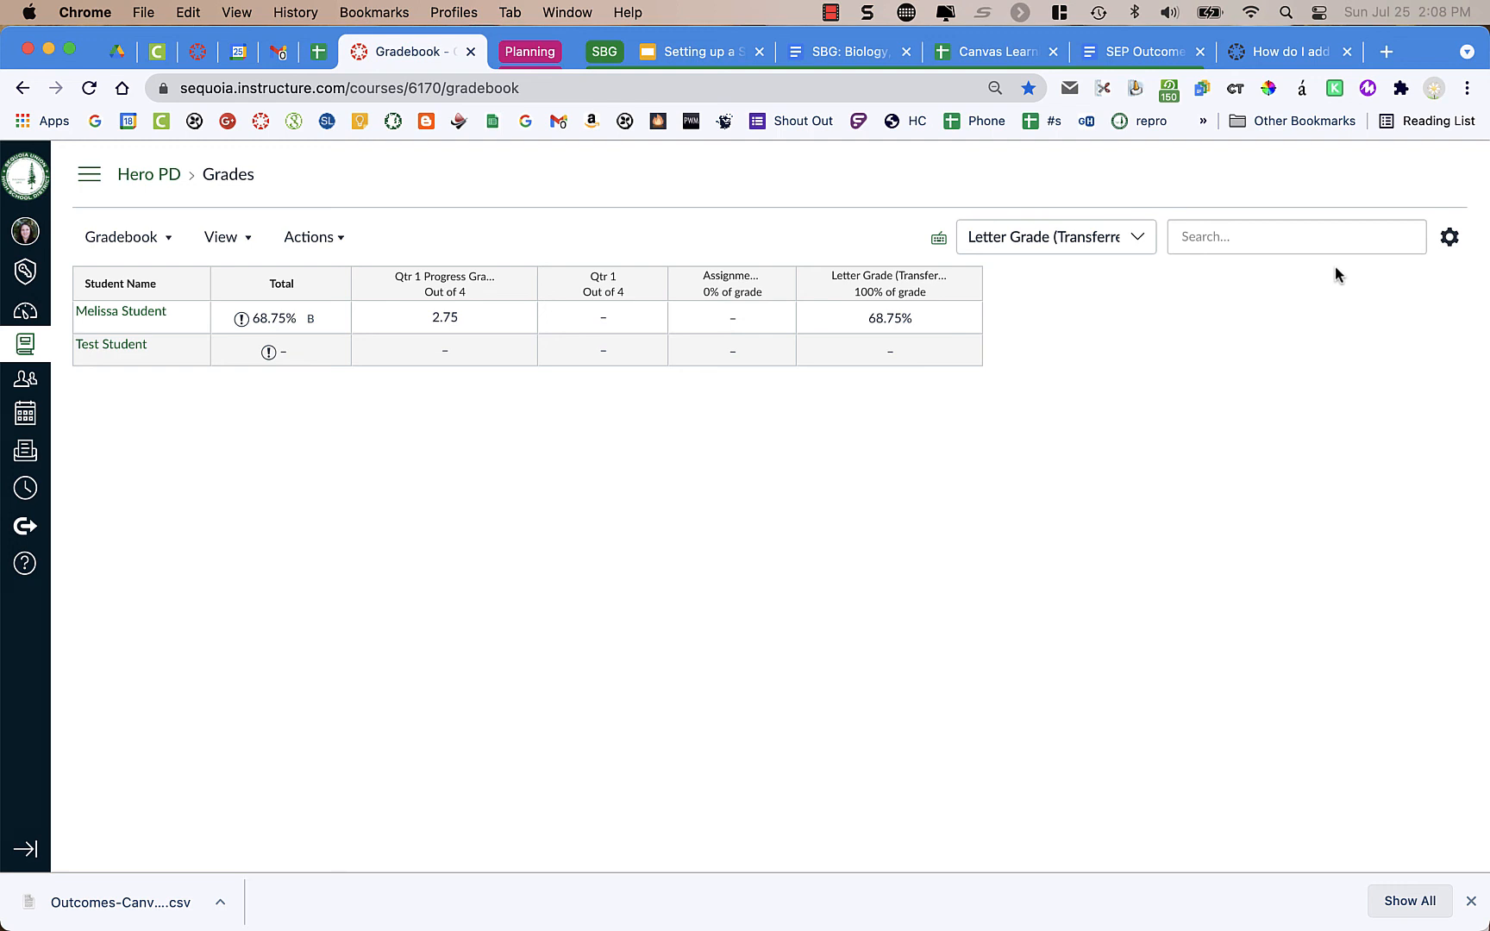
left_click(621, 316)
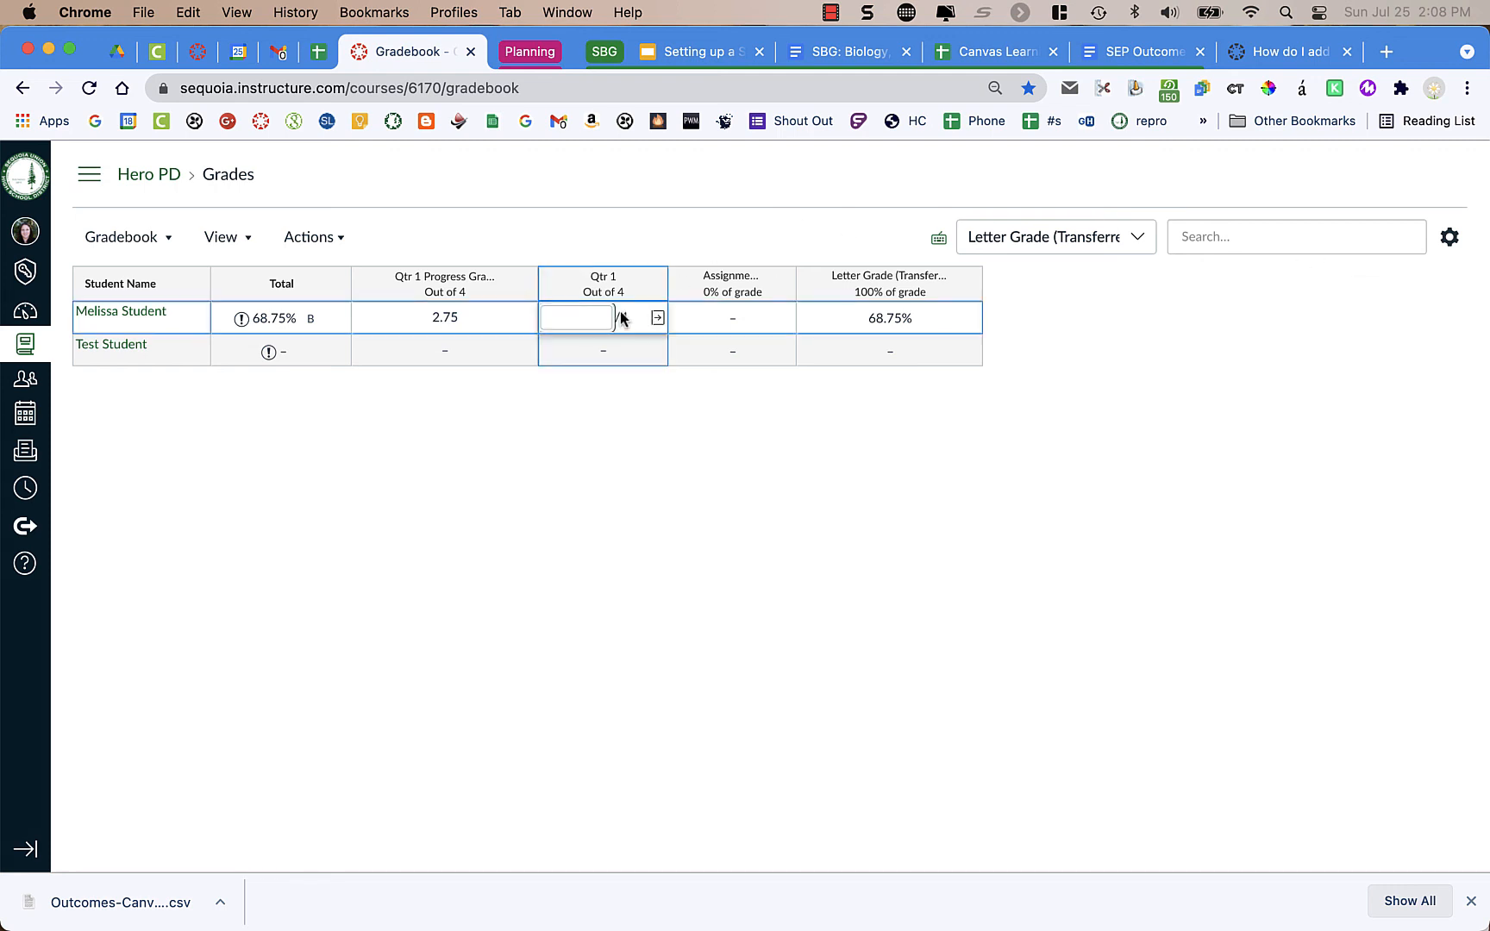
type("2.88")
left_click(601, 422)
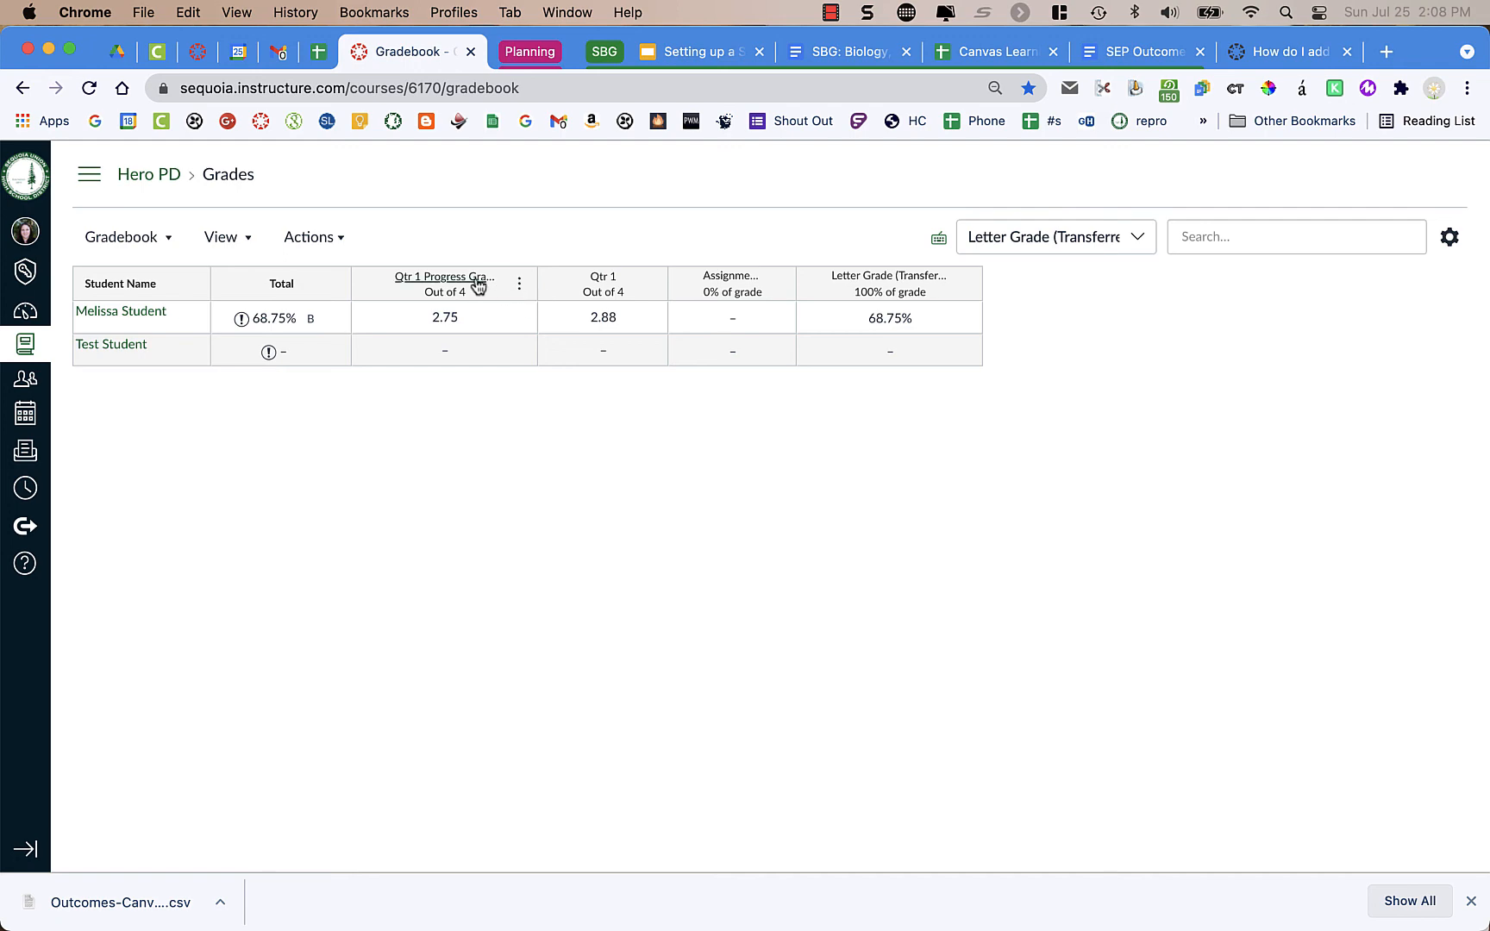
Step: Edit the Qtr 1 Progress Grade assignment so it does not count towards the final grade, and save it
left_click(478, 286)
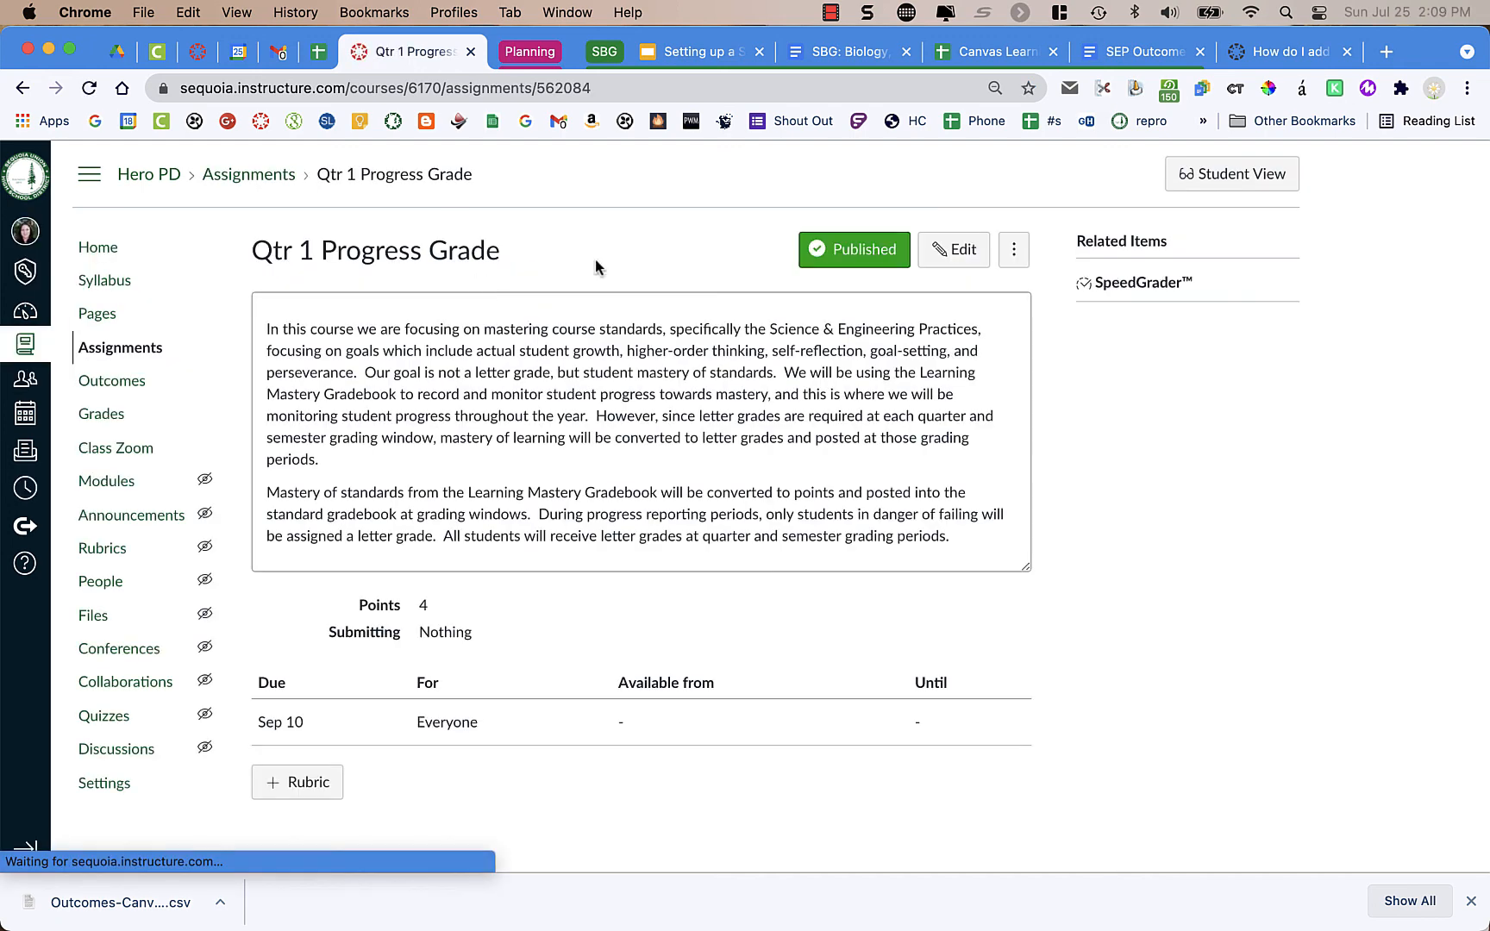
left_click(963, 251)
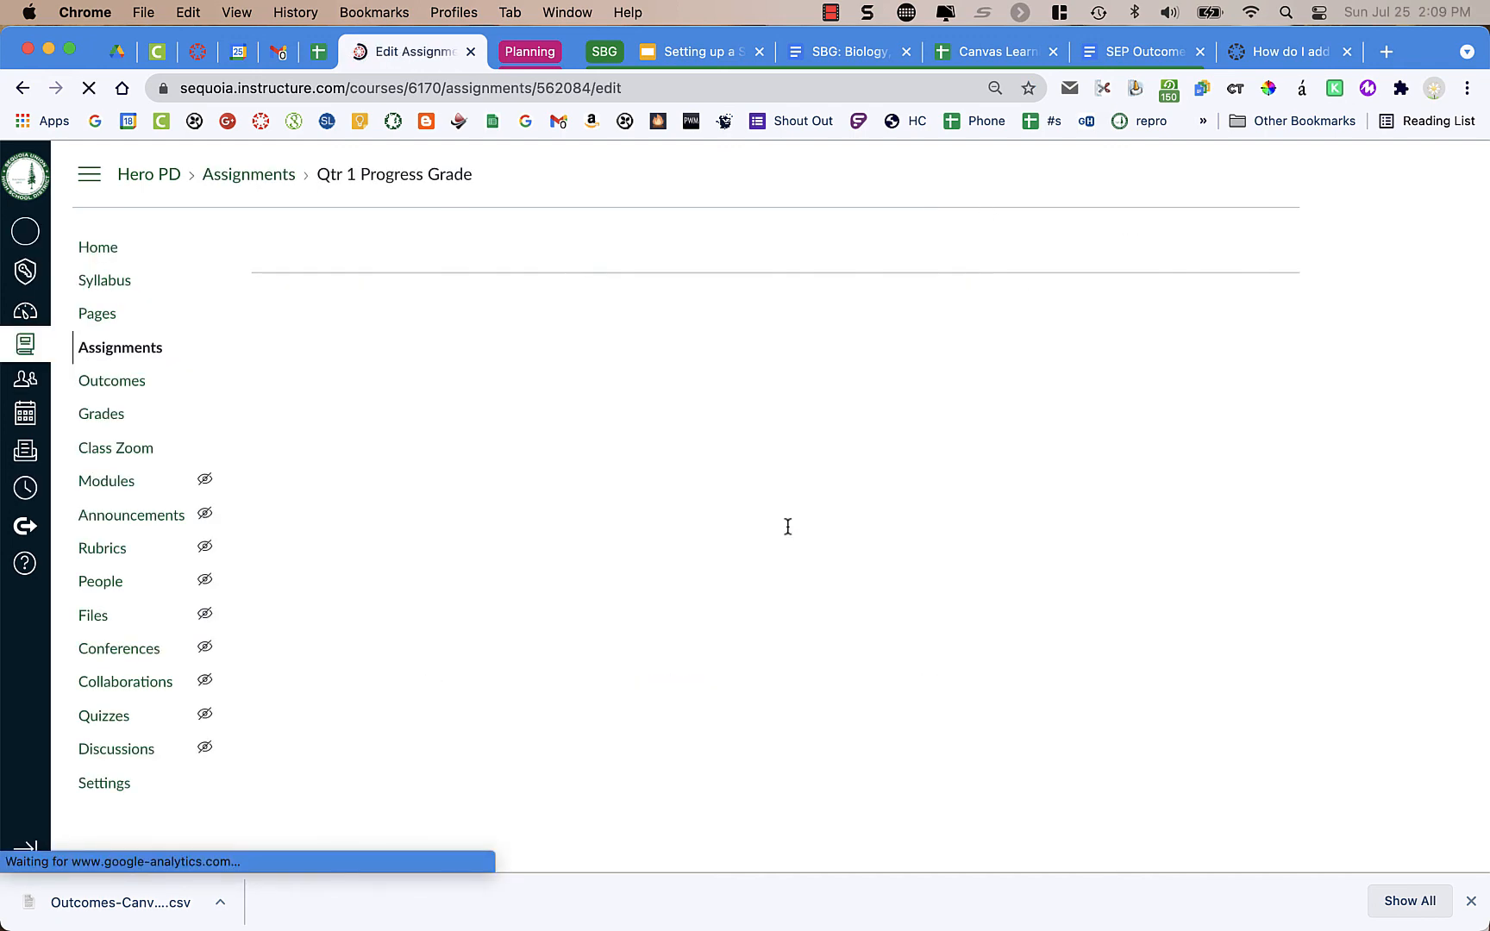
scroll(787, 526, "down", 4)
scroll(508, 675, "down", 3)
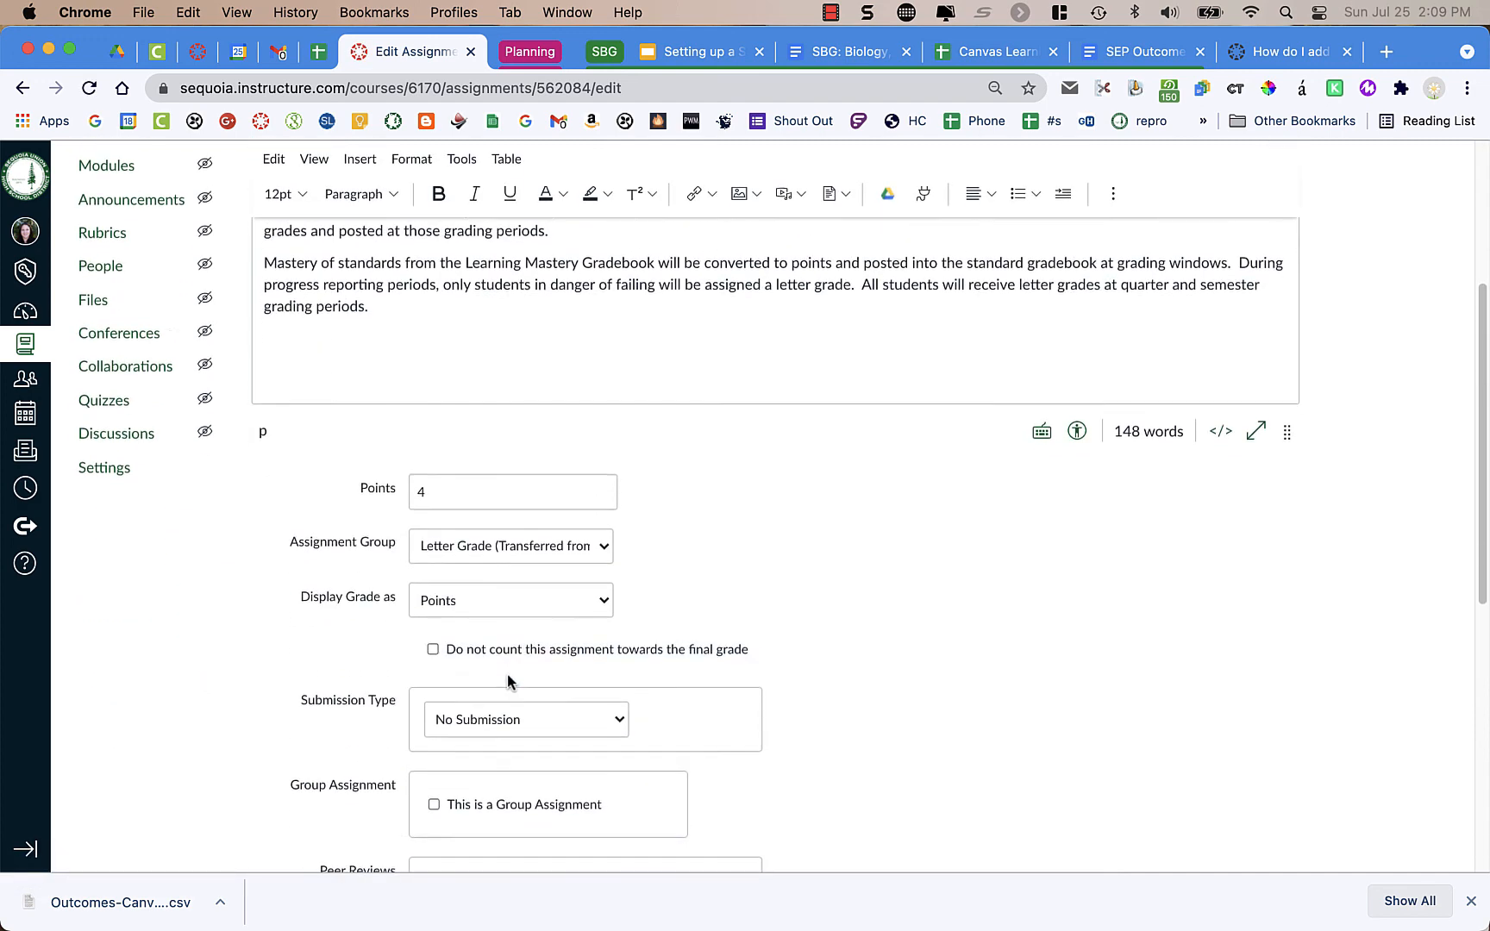
left_click(503, 653)
scroll(957, 643, "down", 10)
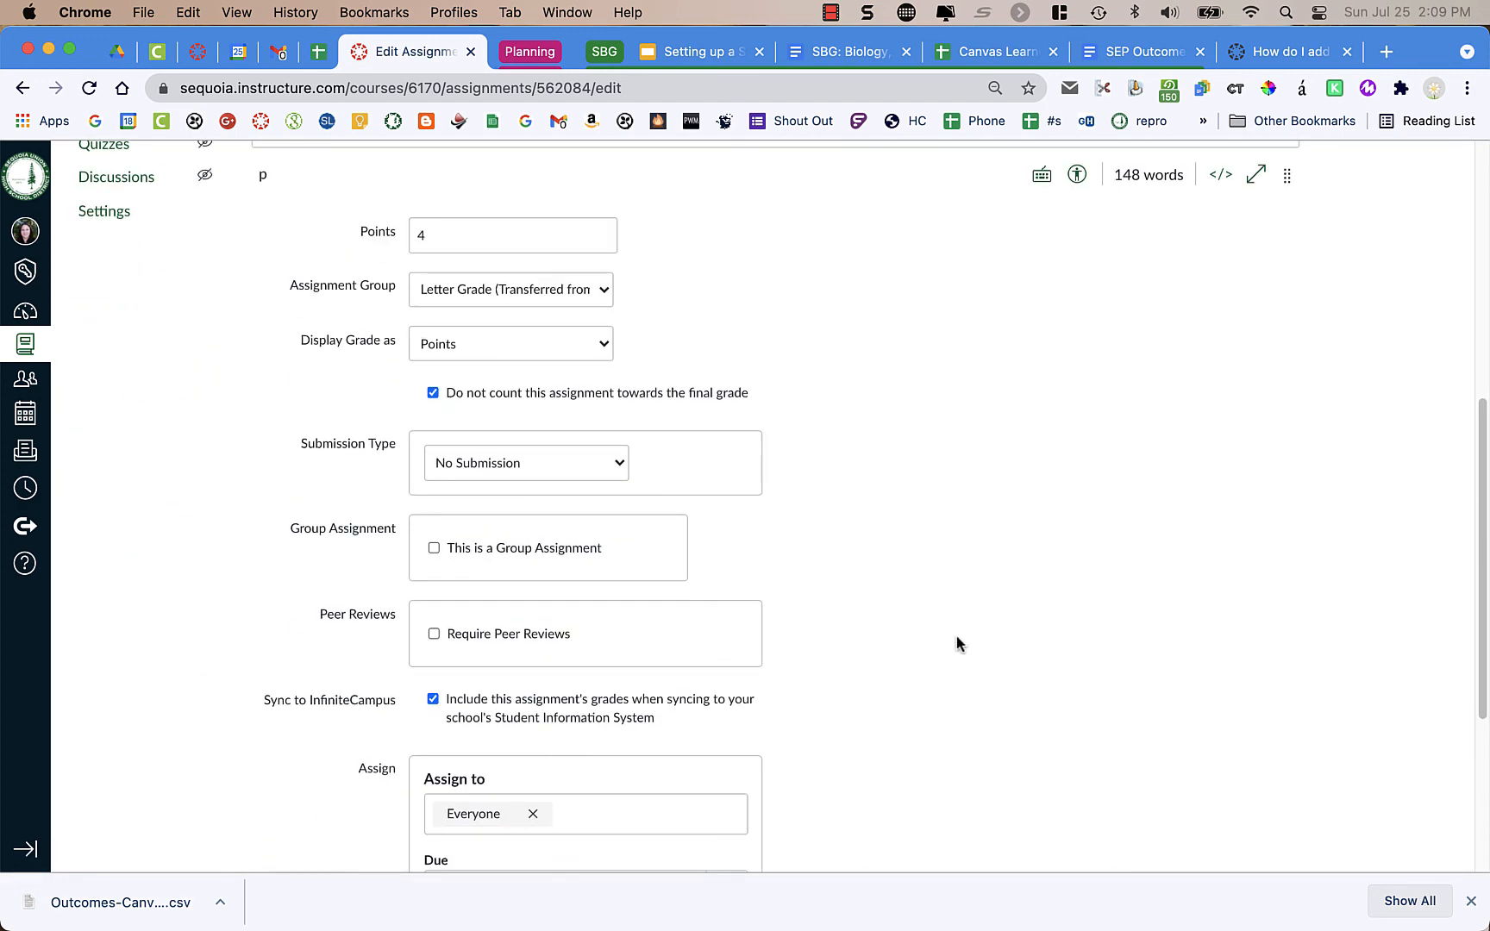
left_click(1260, 790)
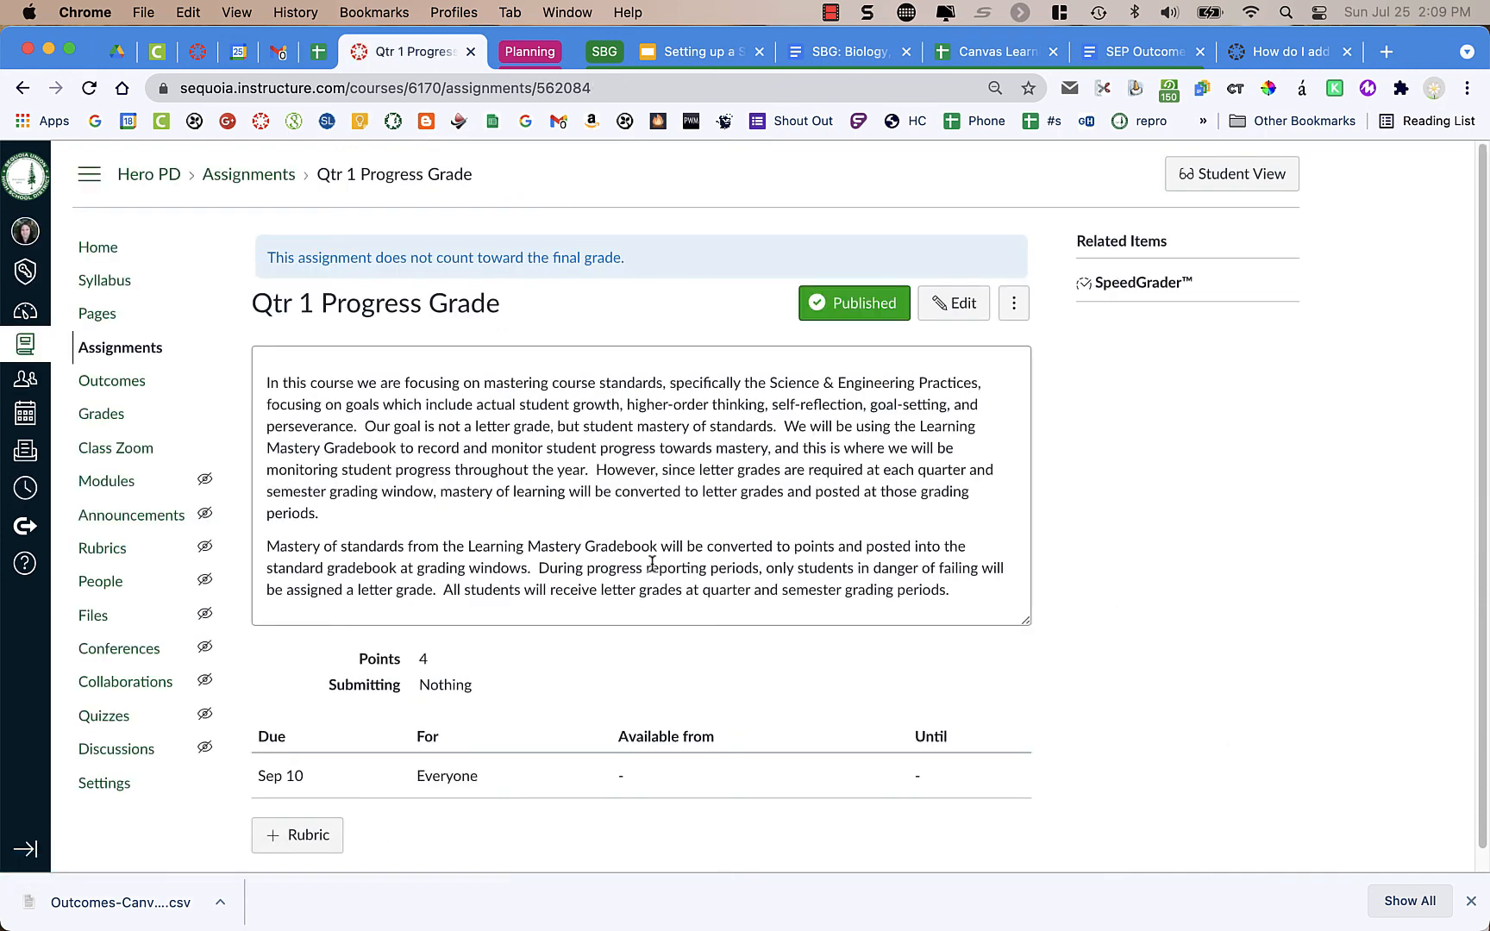
Step: Edit the Qtr 1 assignment from the assignment list so it counts towards the final grade, and save it
left_click(118, 348)
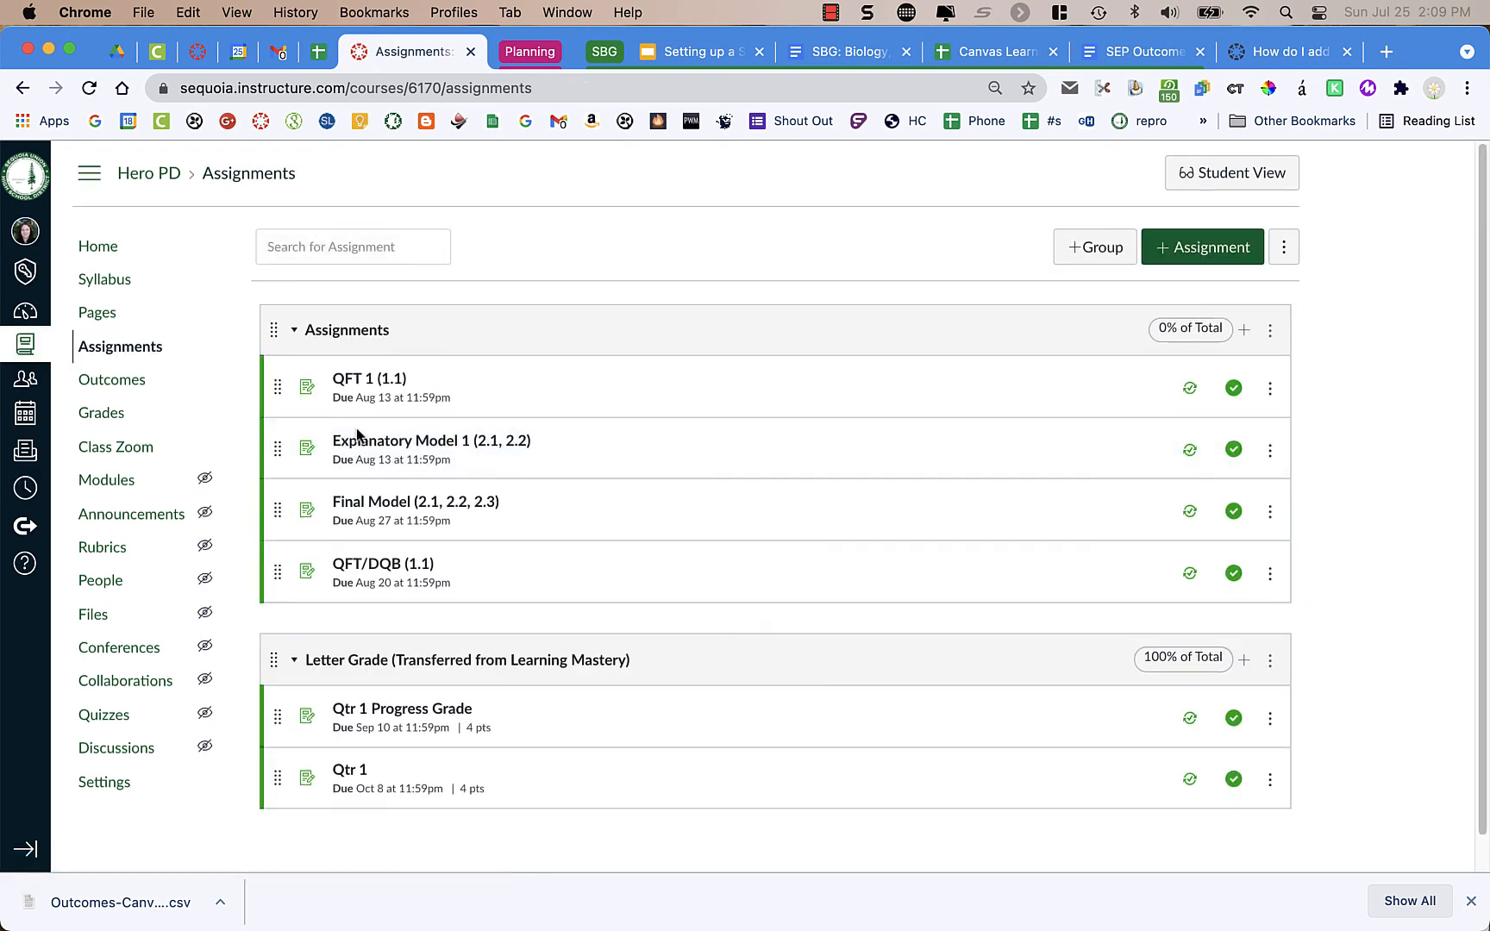
scroll(362, 560, "down", 1)
left_click(362, 740)
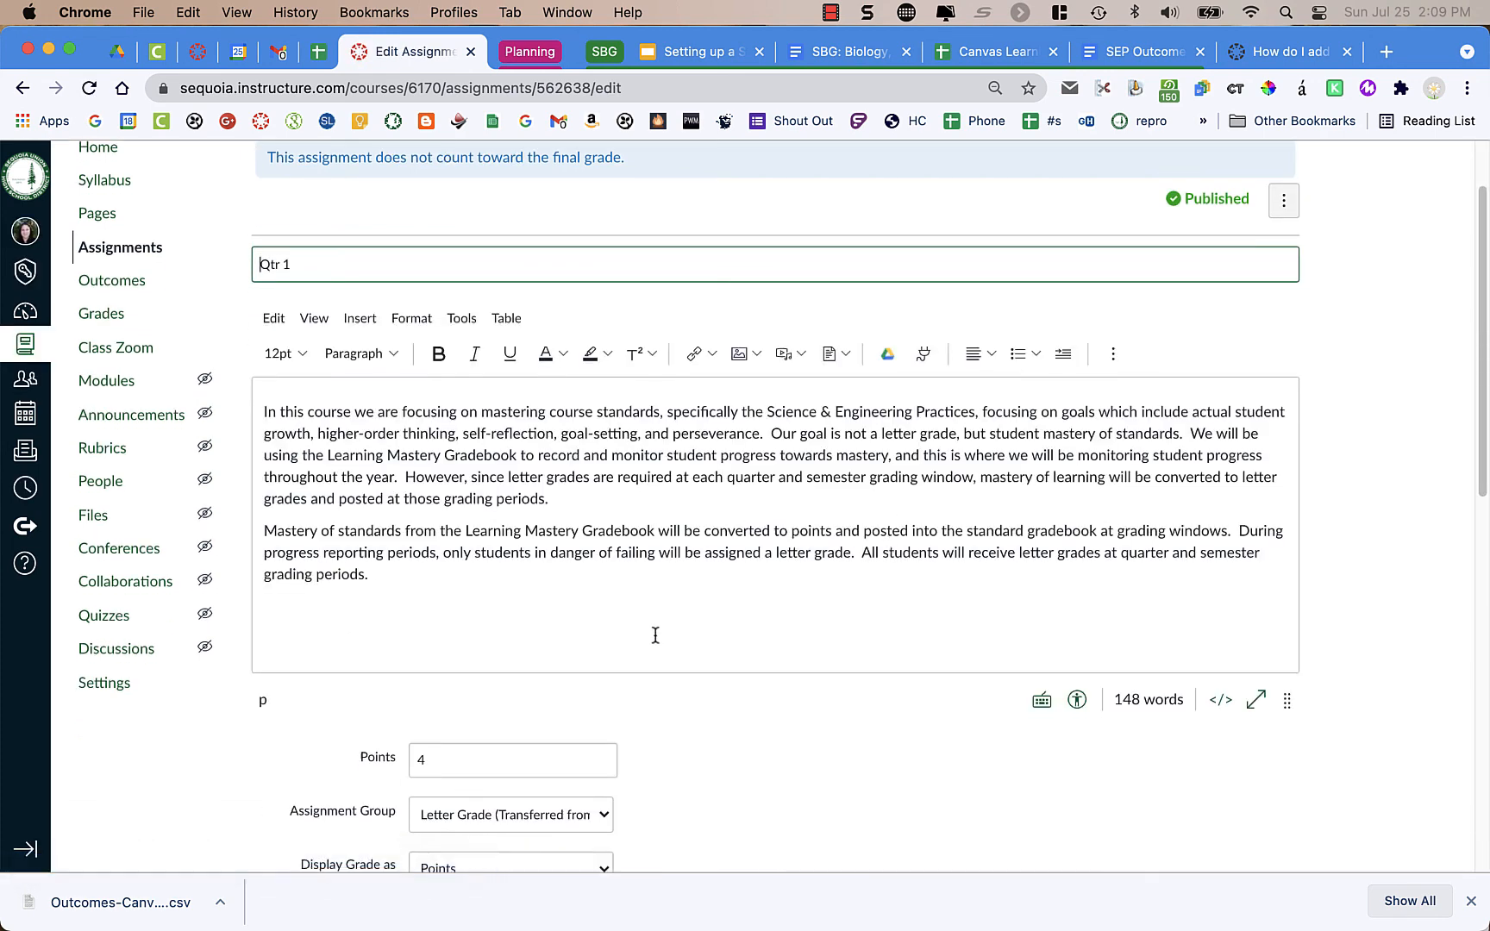
scroll(655, 635, "down", 5)
left_click(601, 617)
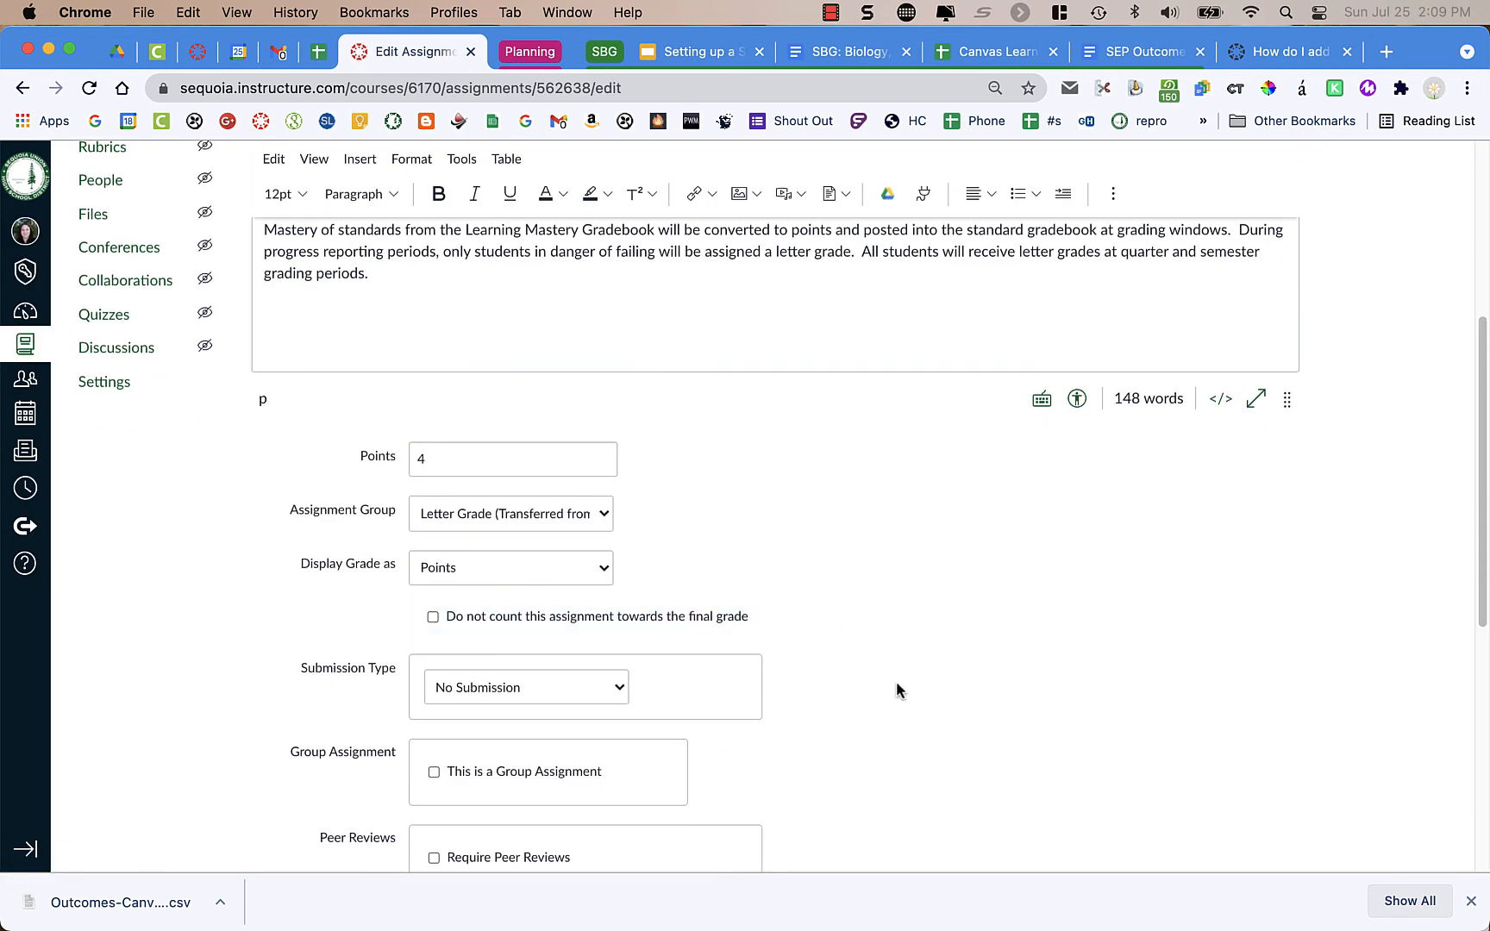
scroll(897, 690, "down", 6)
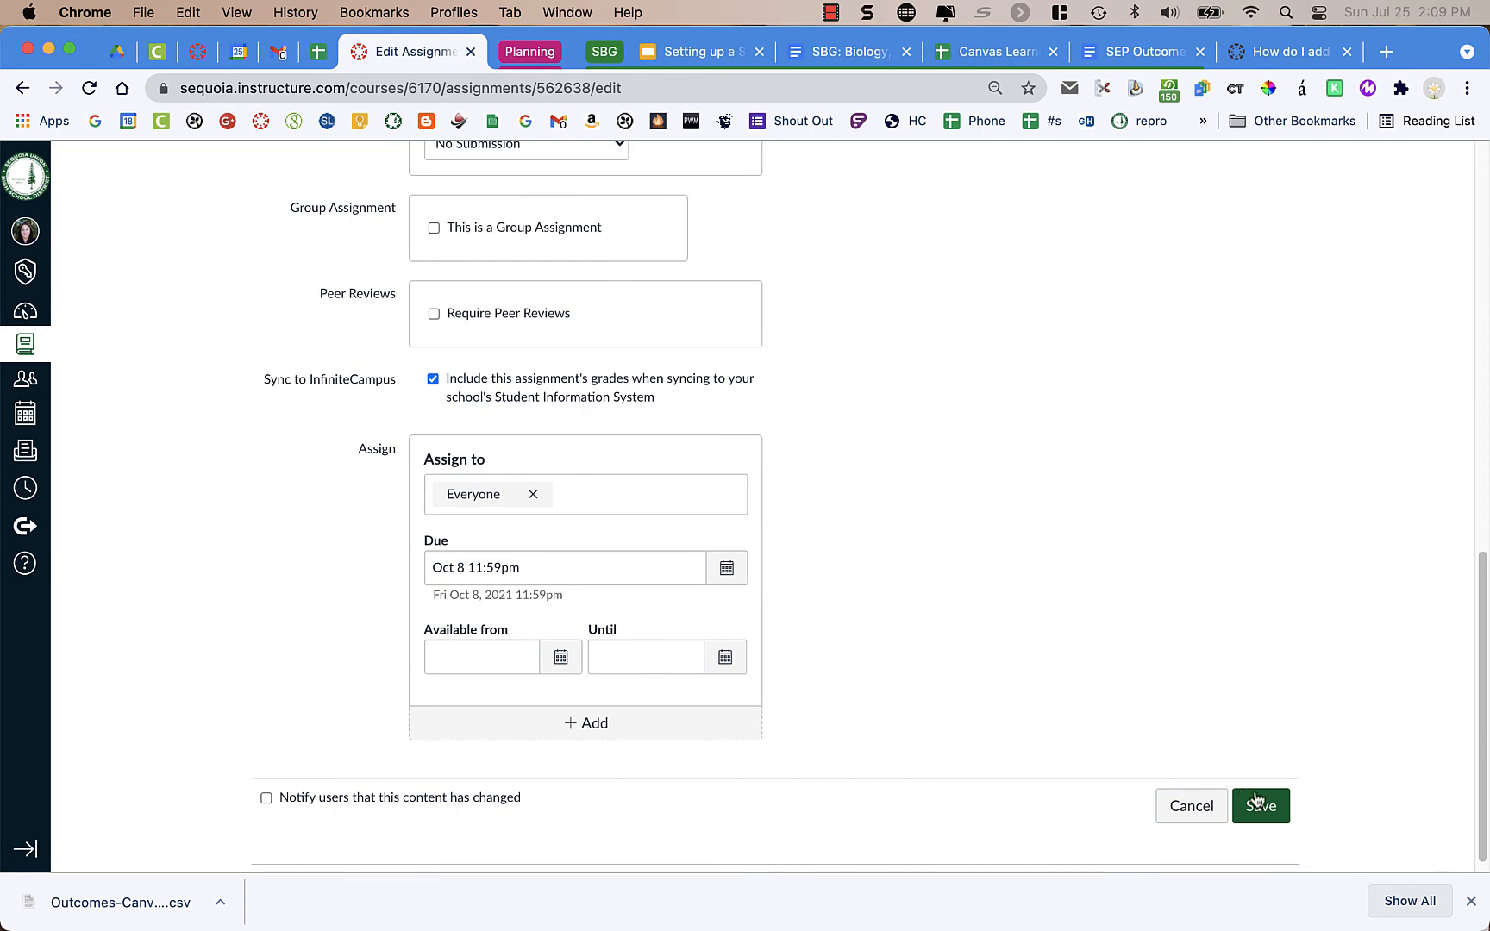
left_click(1259, 805)
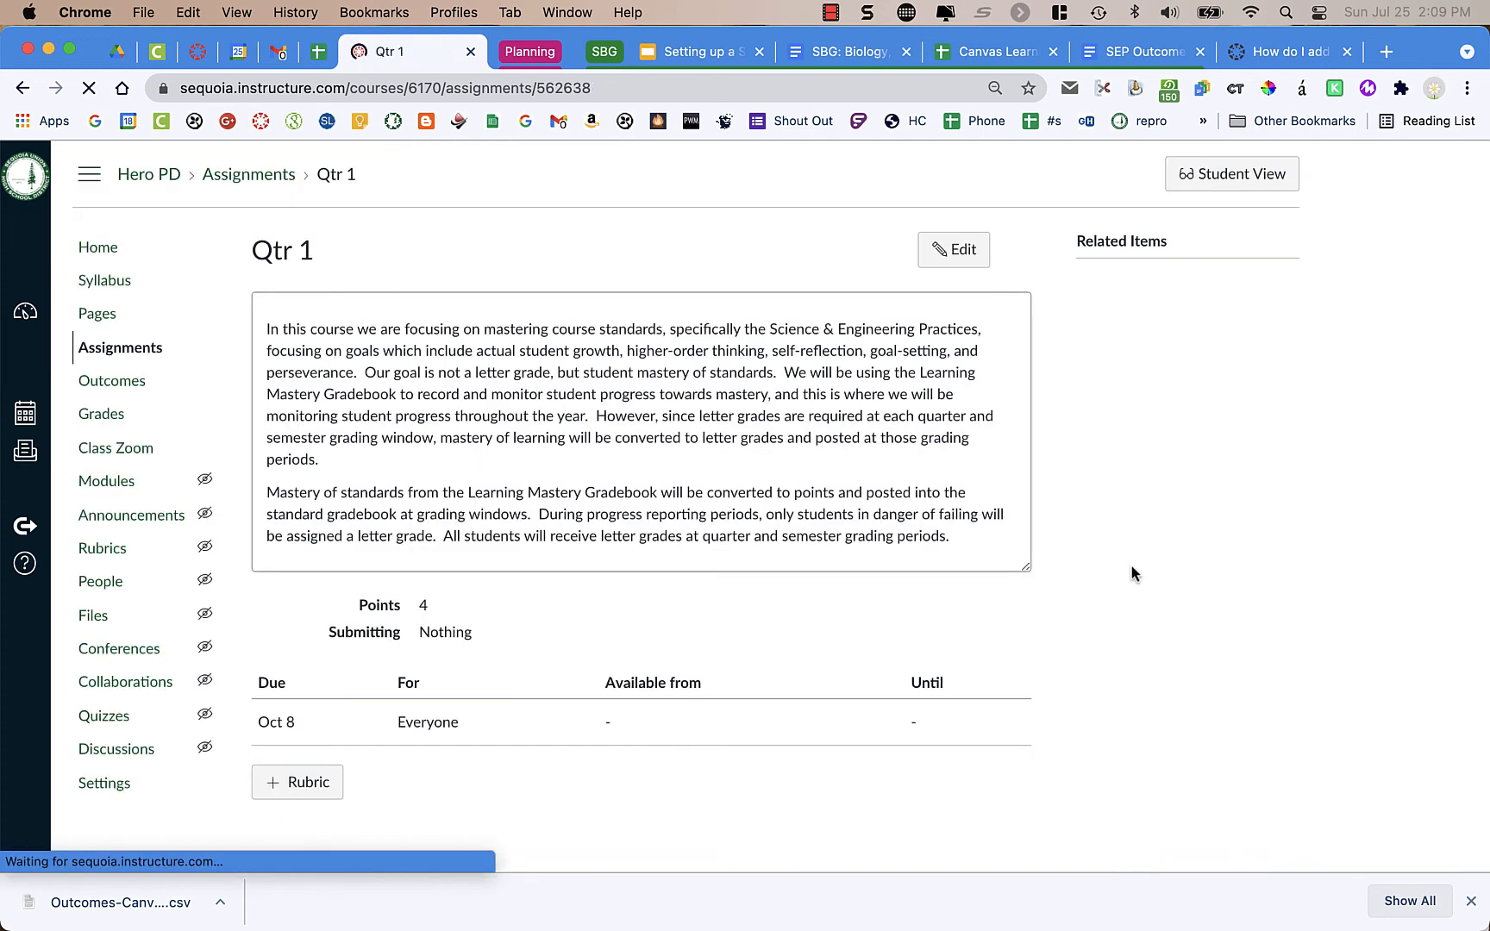
Step: Return to the course gradebook and narrow the Qtr 1 Progress Grade column
left_click(116, 420)
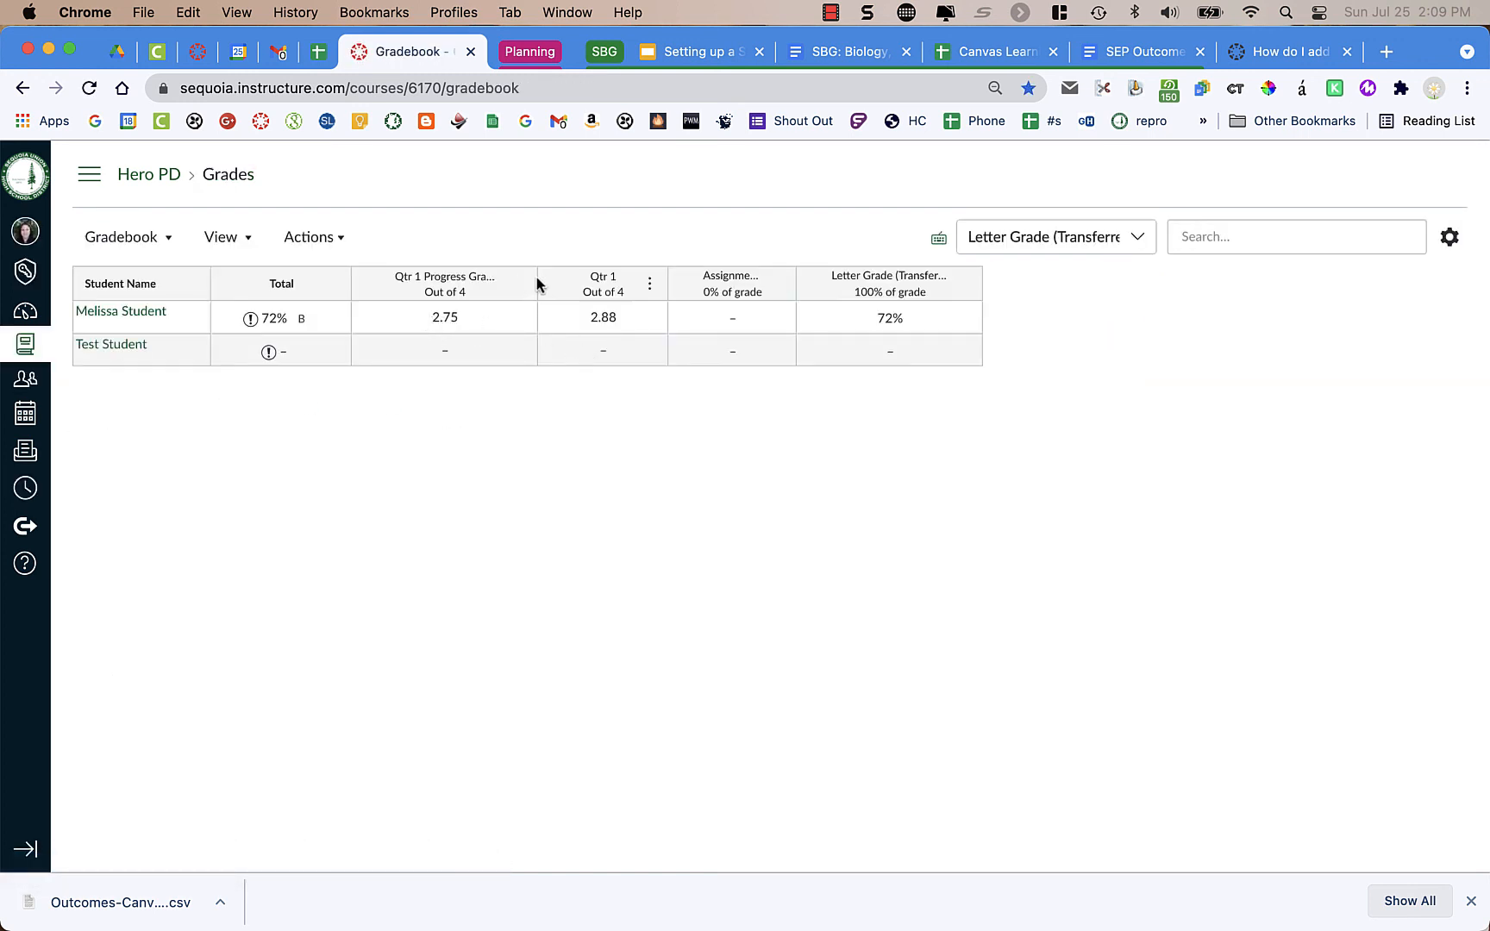
left_click_drag(536, 285, 471, 285)
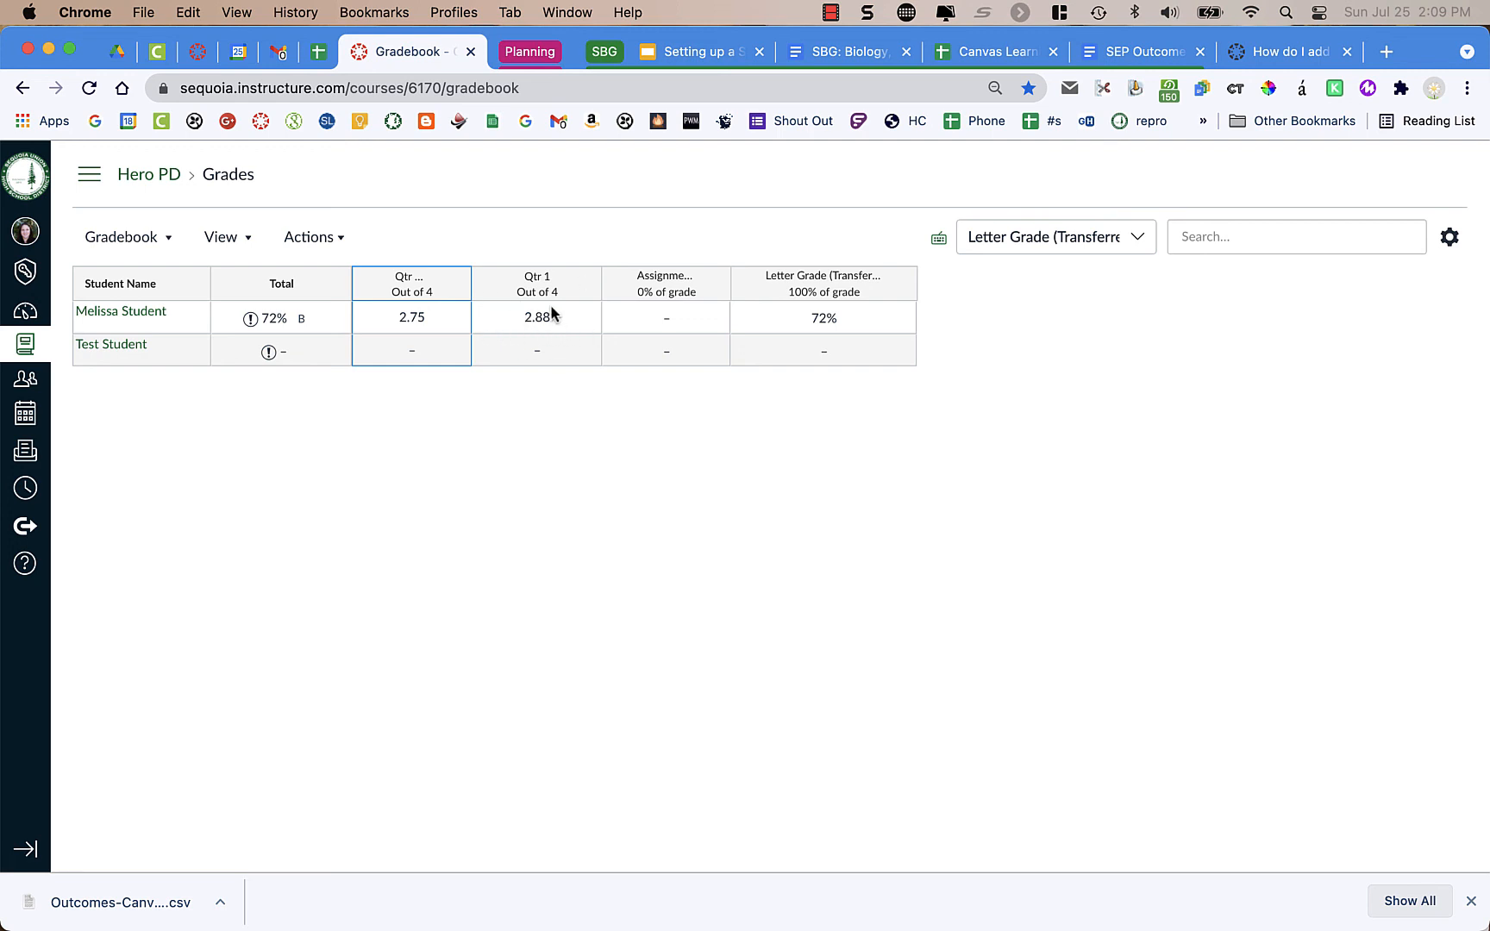
mouse_move(456, 291)
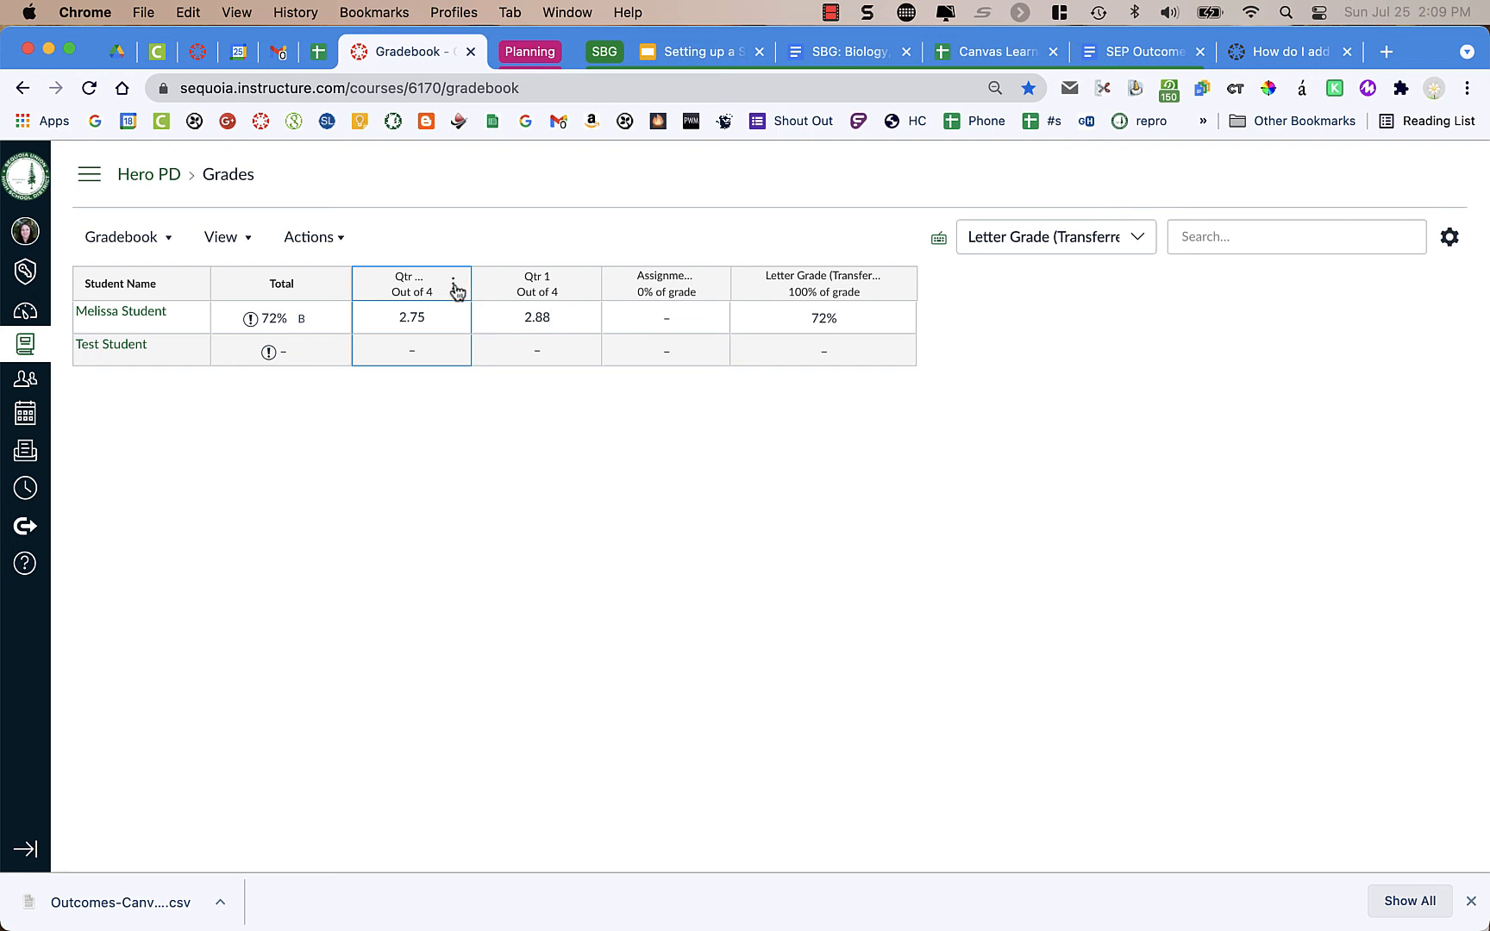